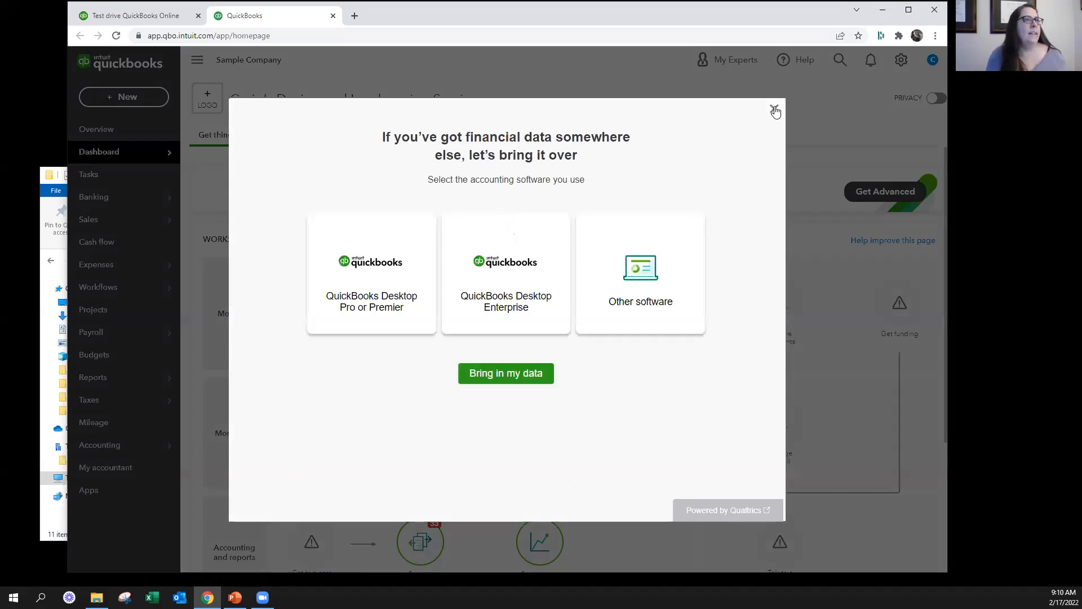
pyautogui.click(775, 110)
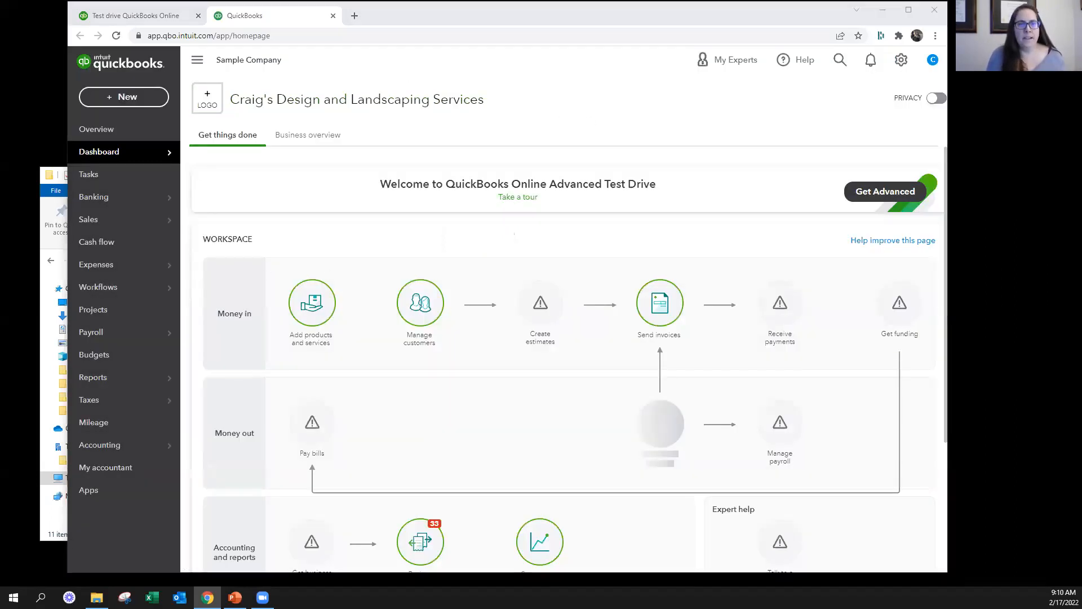
pyautogui.moveTo(113, 148)
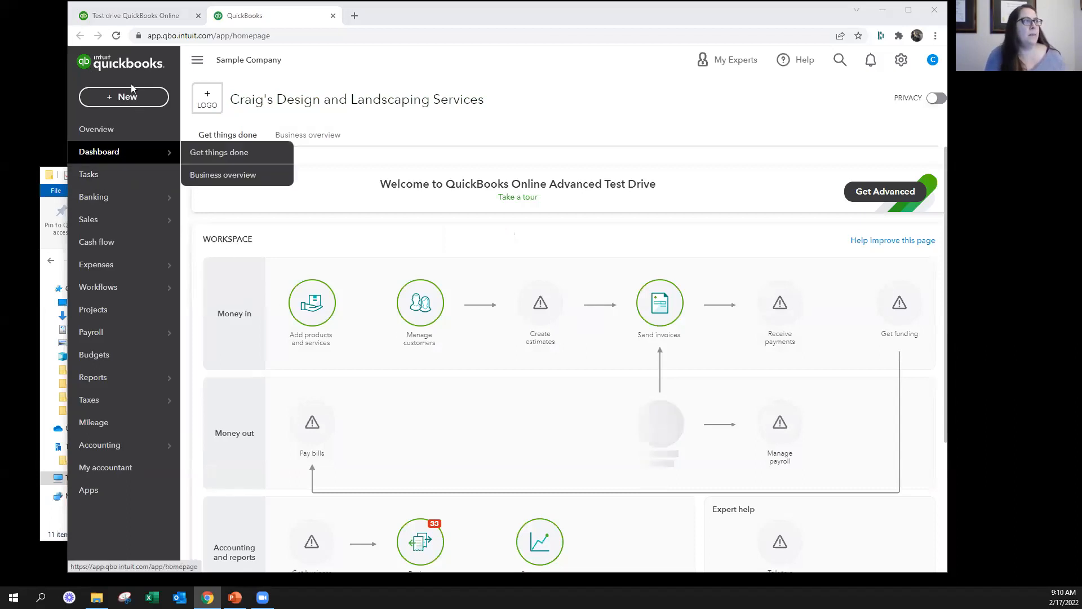
pyautogui.click(113, 96)
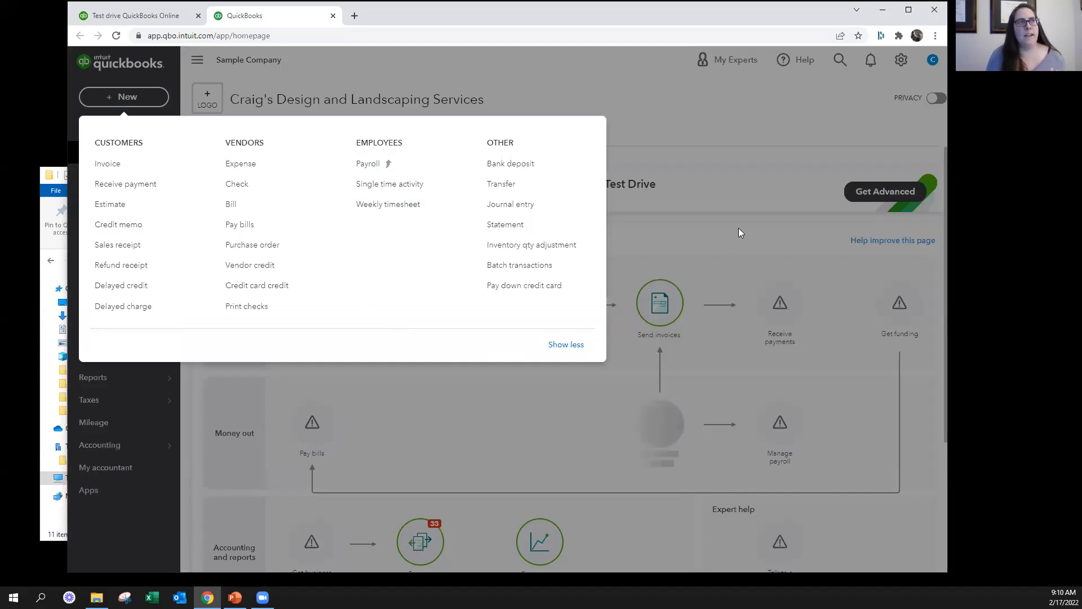
pyautogui.click(906, 59)
pyautogui.click(903, 59)
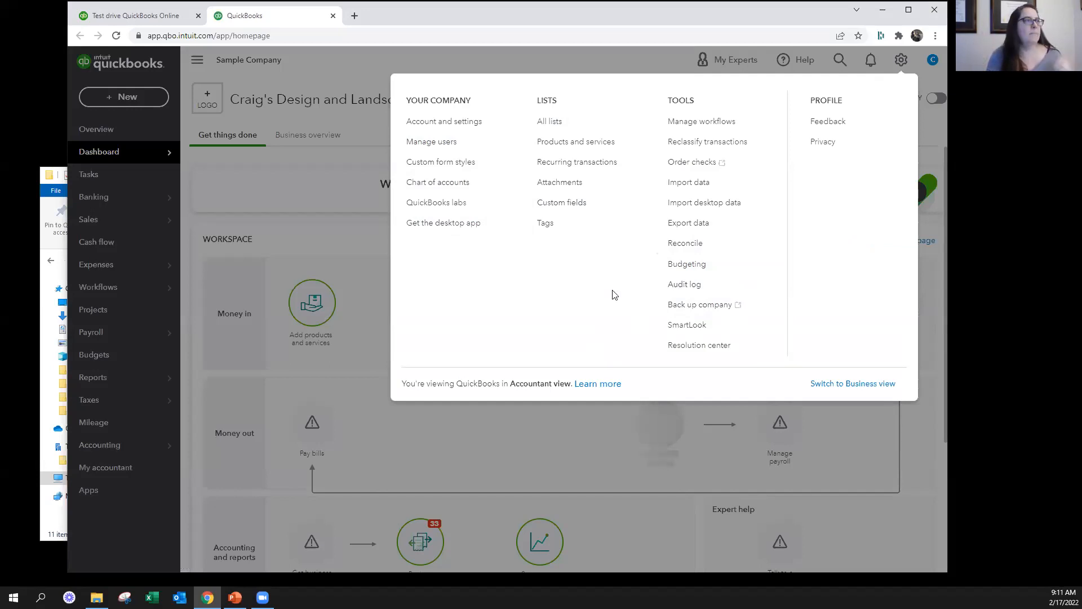
pyautogui.click(160, 244)
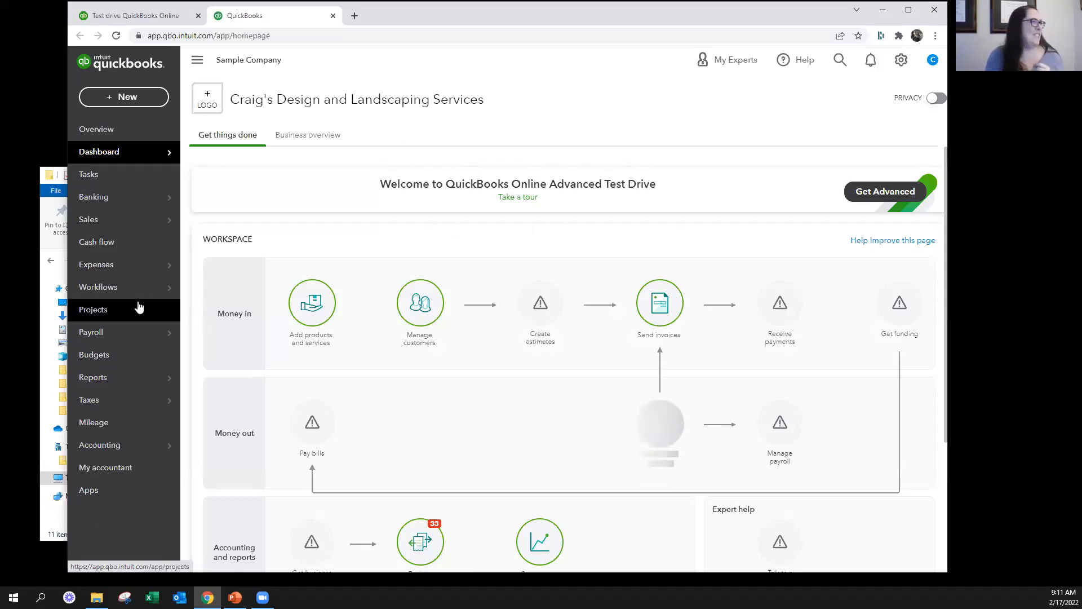
# Open the Customers list in the Sales section
pyautogui.moveTo(129, 271)
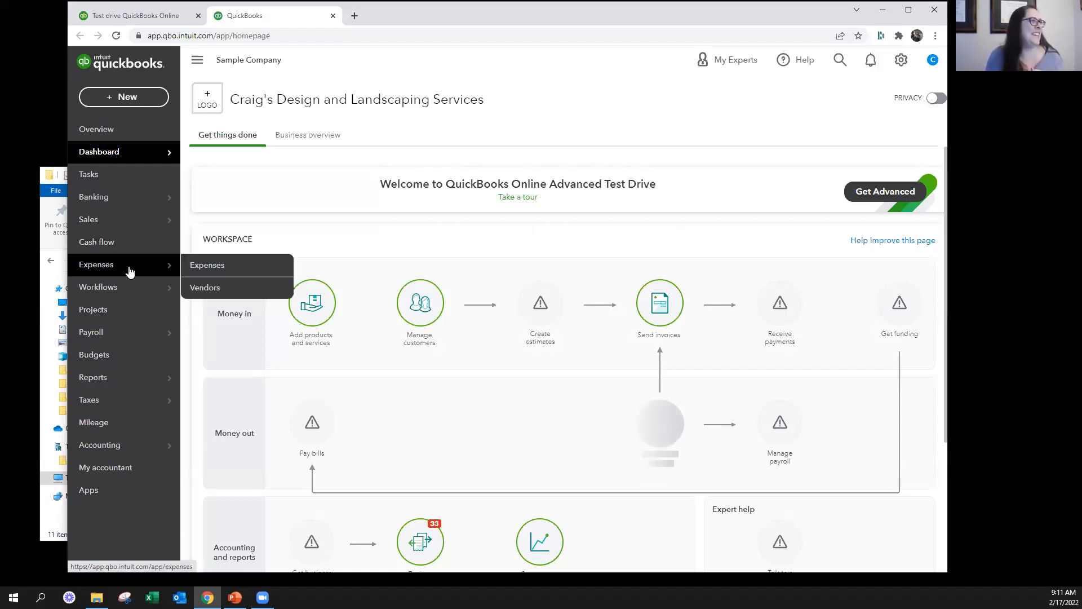
pyautogui.click(146, 223)
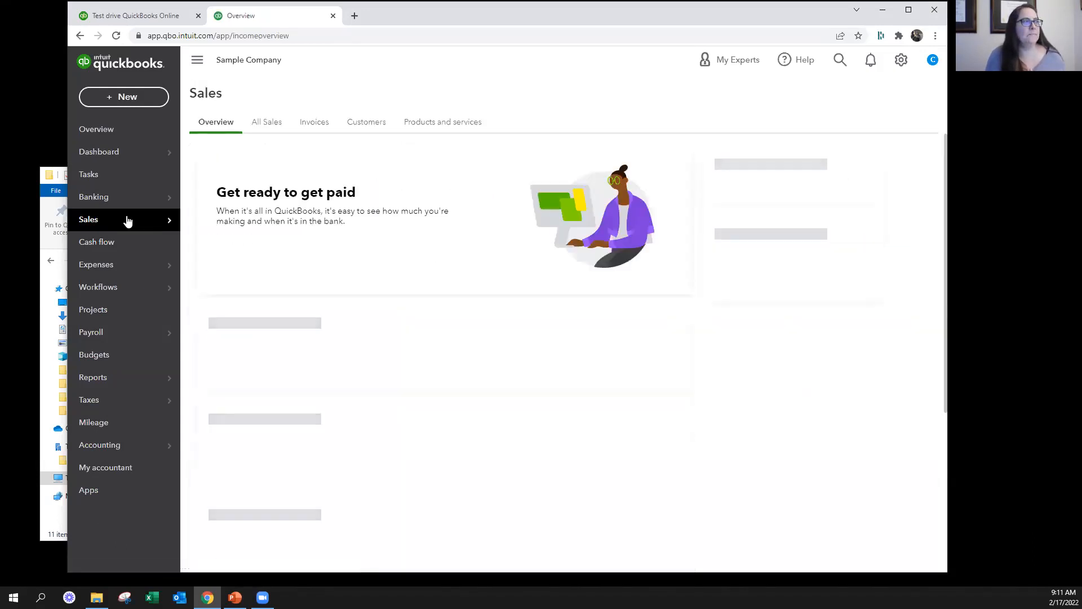
pyautogui.moveTo(171, 224)
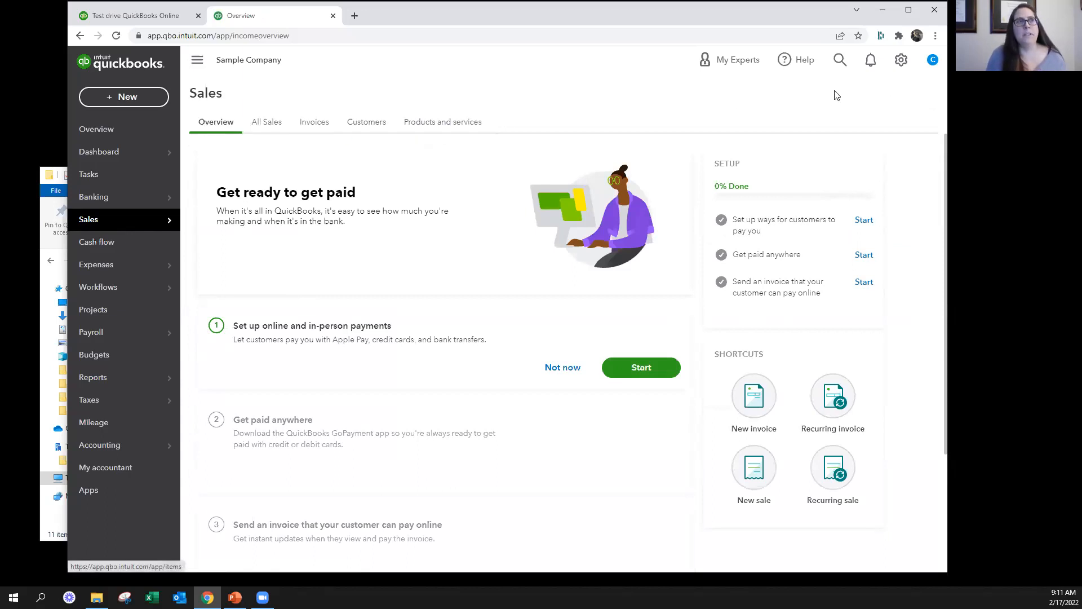
pyautogui.click(901, 61)
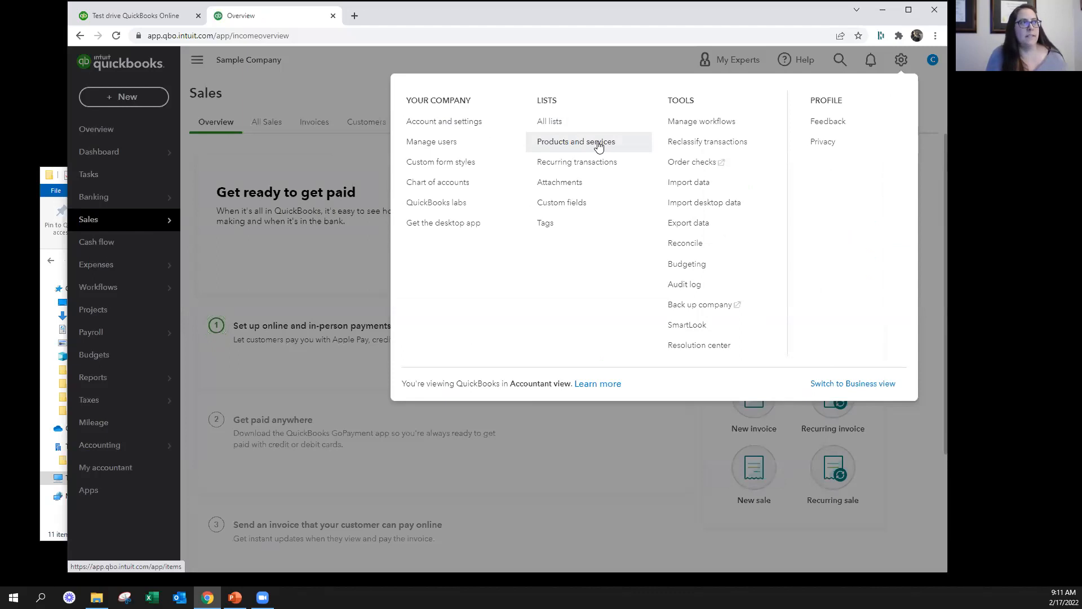
pyautogui.click(285, 155)
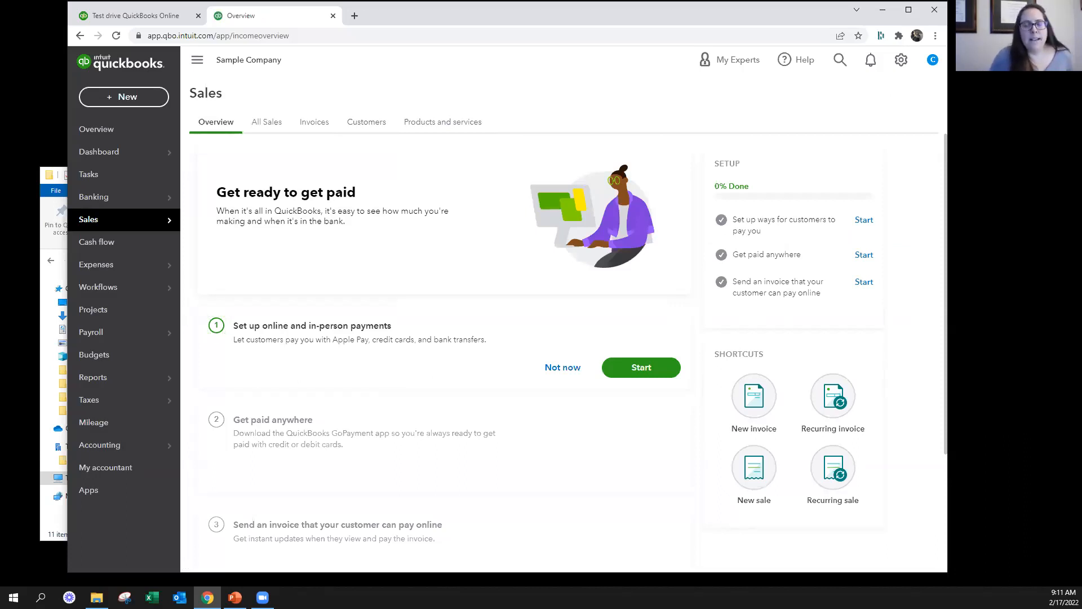
pyautogui.click(380, 126)
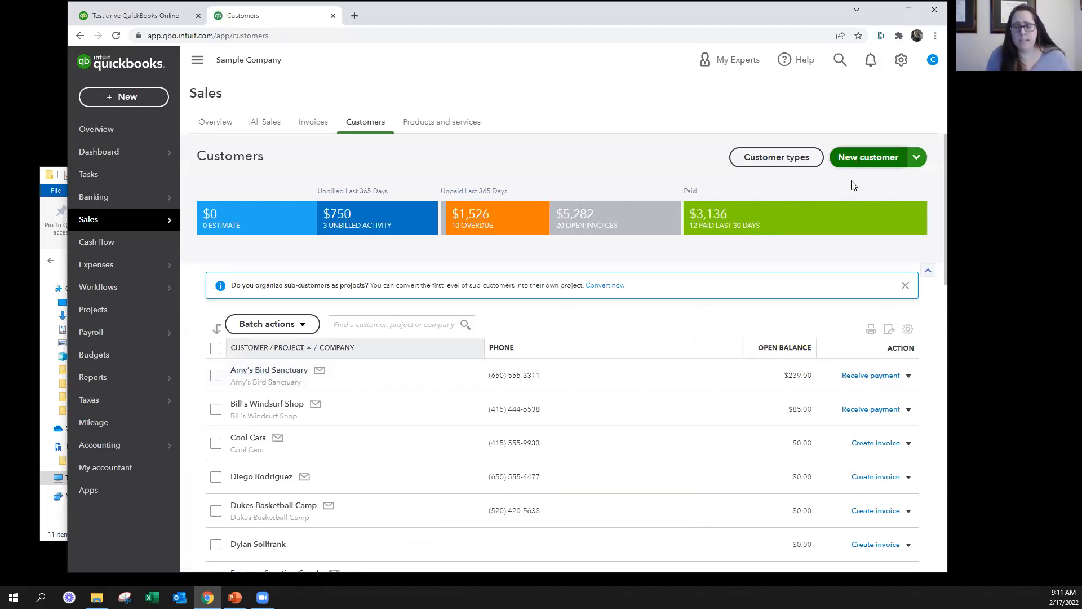
# Start a new customer record with Barbara Gordon Company as both the company and display name
pyautogui.click(864, 158)
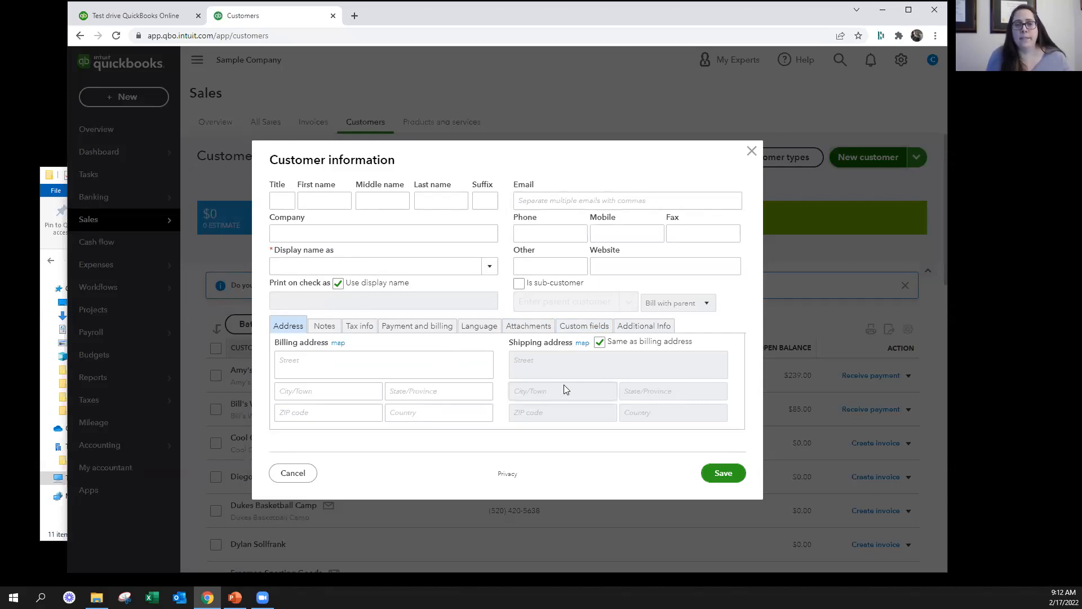
pyautogui.click(299, 241)
pyautogui.write('Barb')
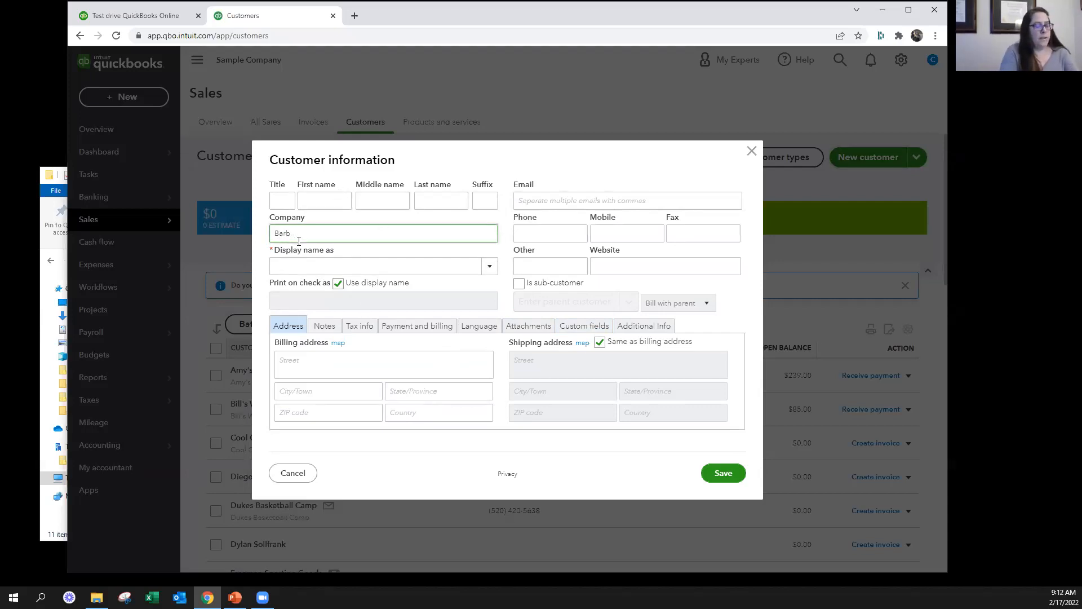
pyautogui.write('ara Go')
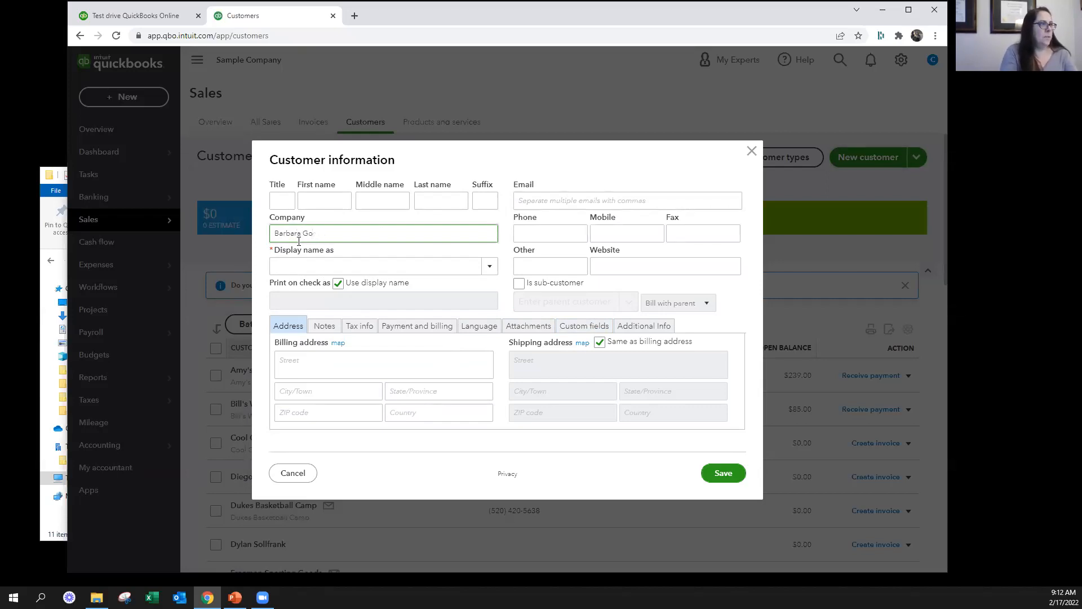
pyautogui.write('dgordon COmpa')
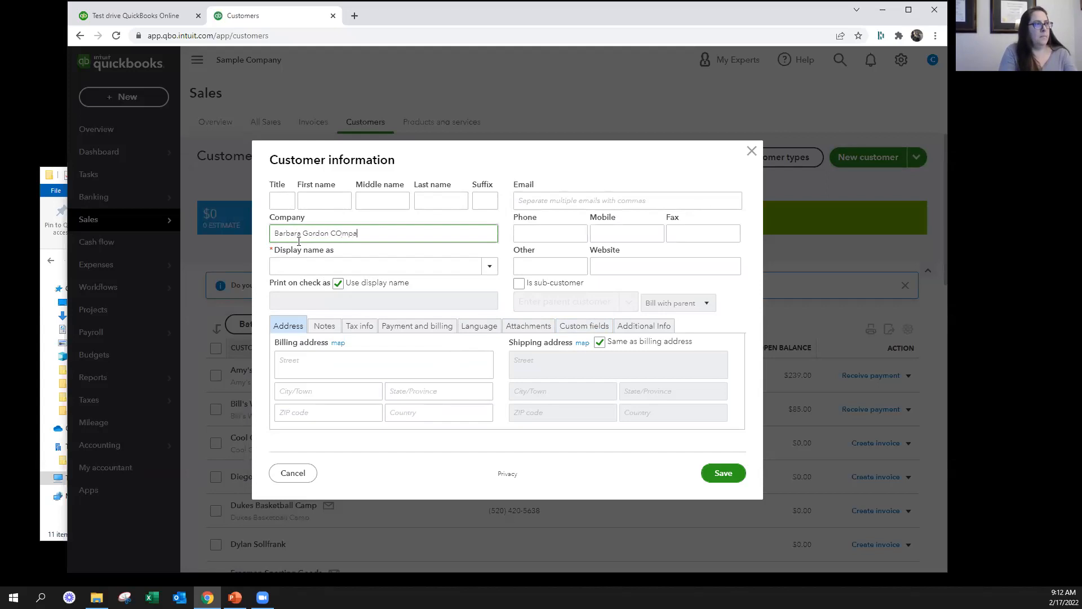
pyautogui.write('ny')
pyautogui.press('Tab')
# Fill in the customer's billing address with street, city, state and ZIP code, leaving the country blank
pyautogui.click(348, 362)
pyautogui.write('109 Any')
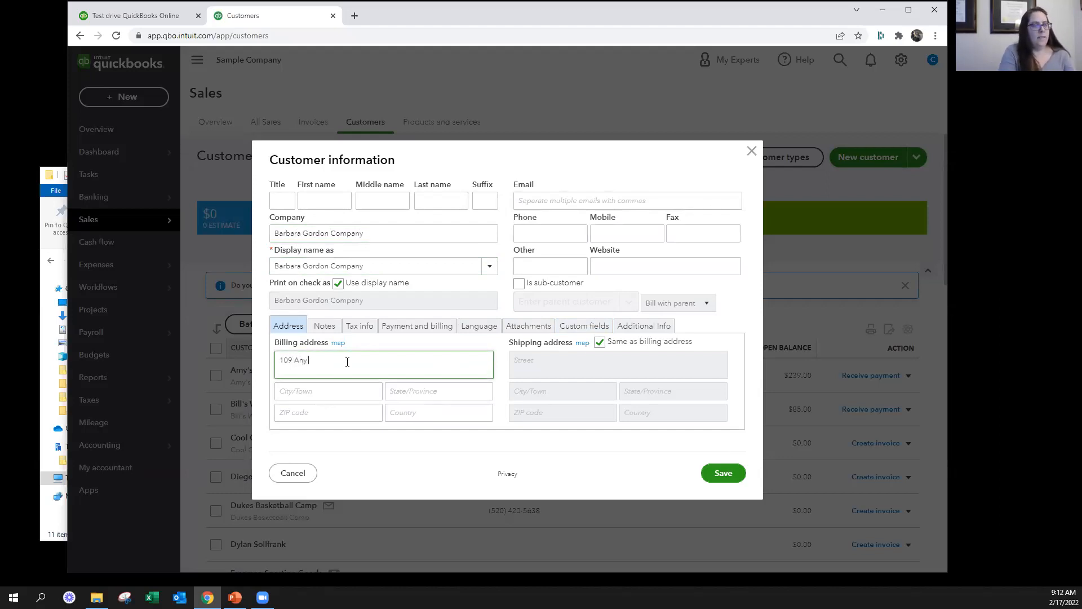
pyautogui.write(' Street')
pyautogui.press('Tab')
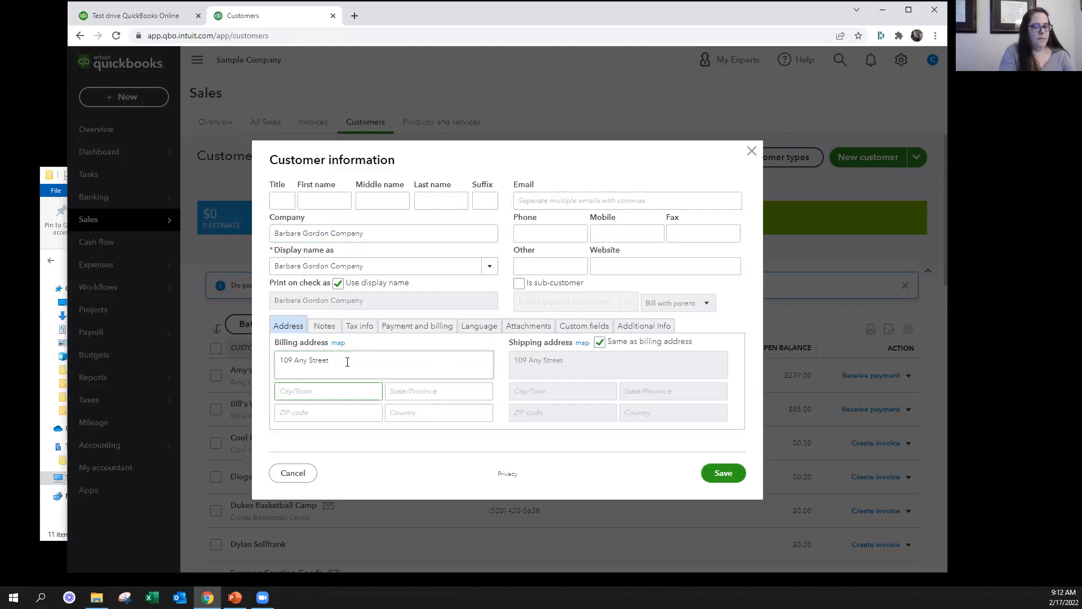
pyautogui.write('Omaha')
pyautogui.press('Tab')
pyautogui.write('NE')
pyautogui.press('Tab')
pyautogui.write('68005')
pyautogui.press('Tab')
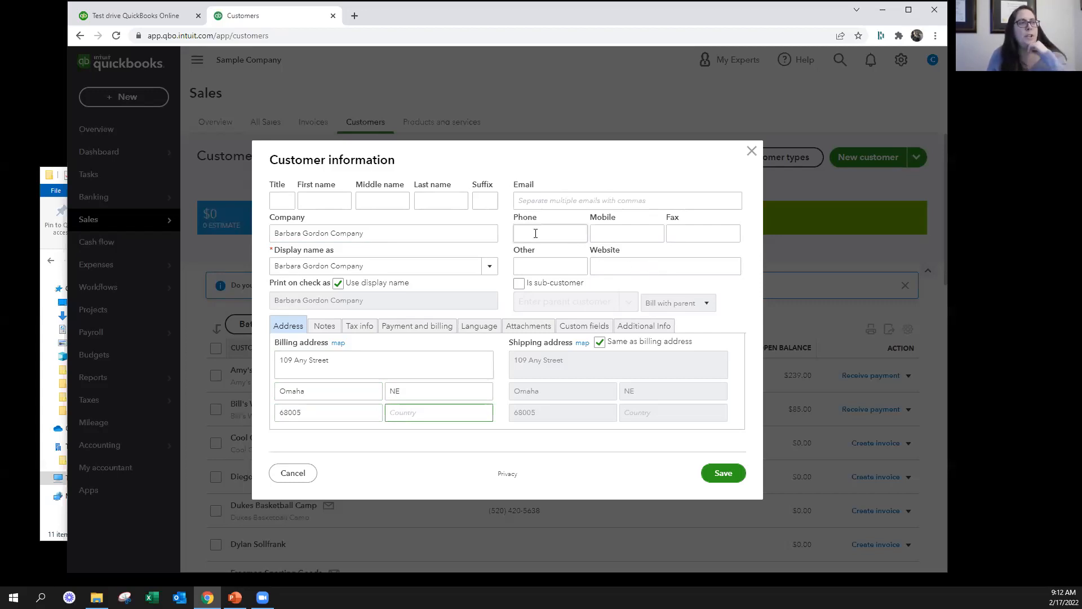
# Enter the customer's e-mail address in the customer information form
pyautogui.click(539, 201)
pyautogui.click(540, 236)
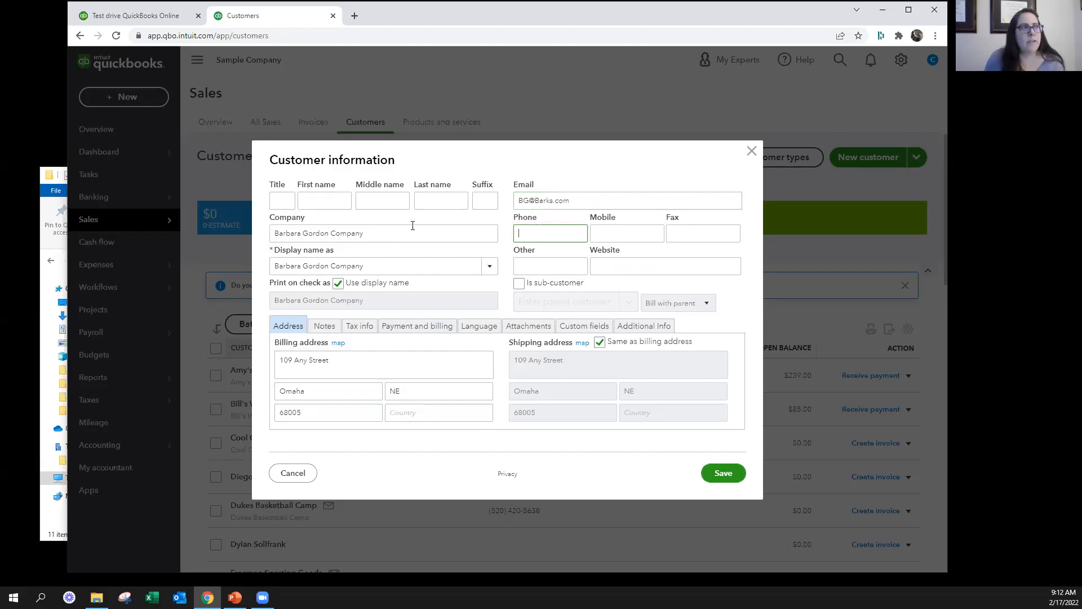
pyautogui.click(408, 367)
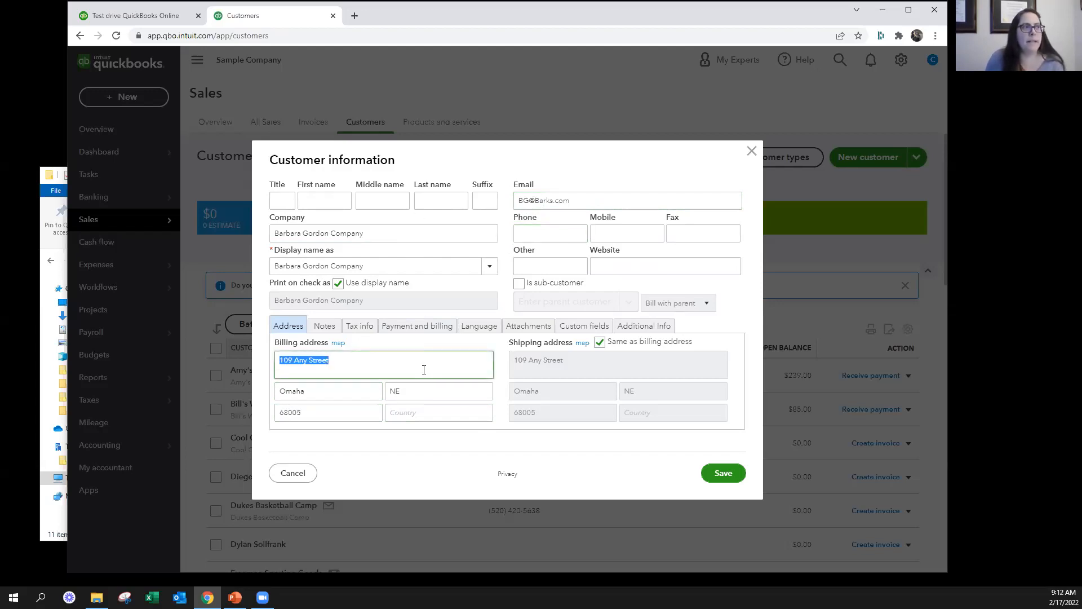
pyautogui.click(556, 234)
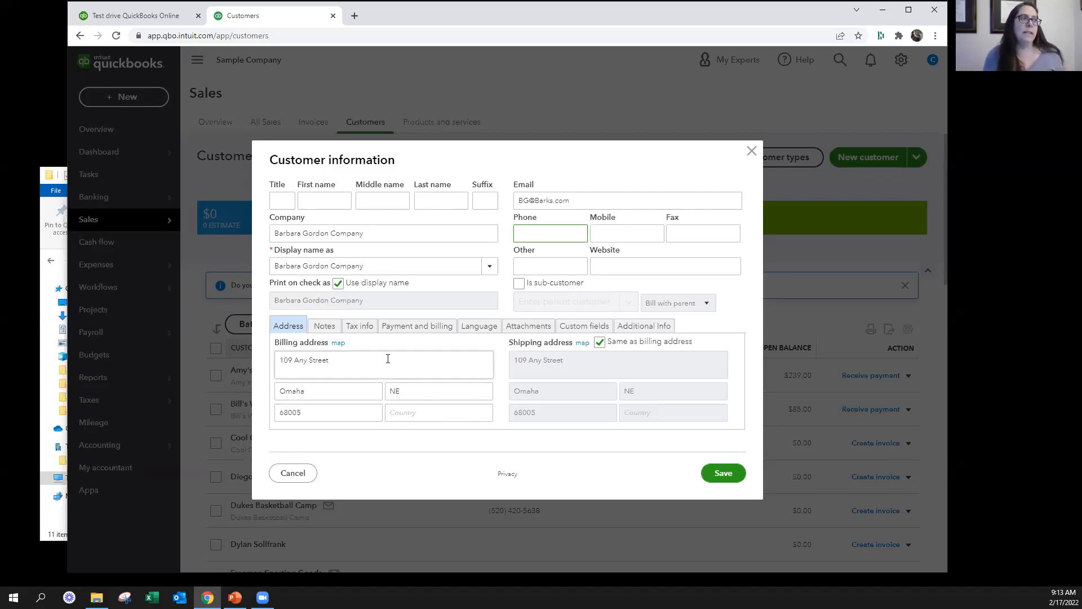
pyautogui.click(519, 284)
pyautogui.click(535, 305)
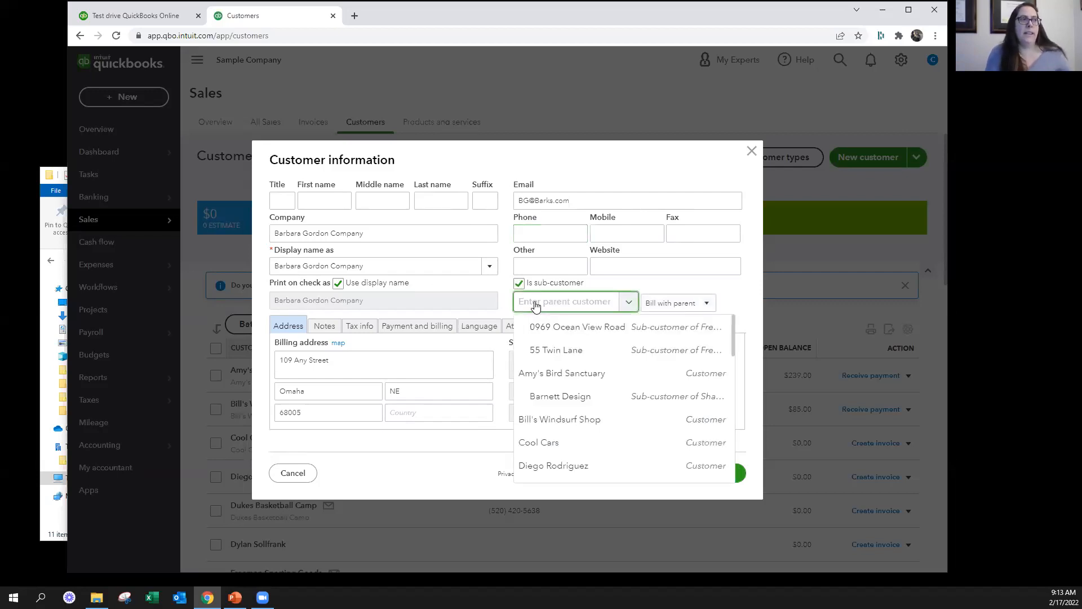
pyautogui.write('Whatever')
pyautogui.press('Tab')
pyautogui.click(582, 304)
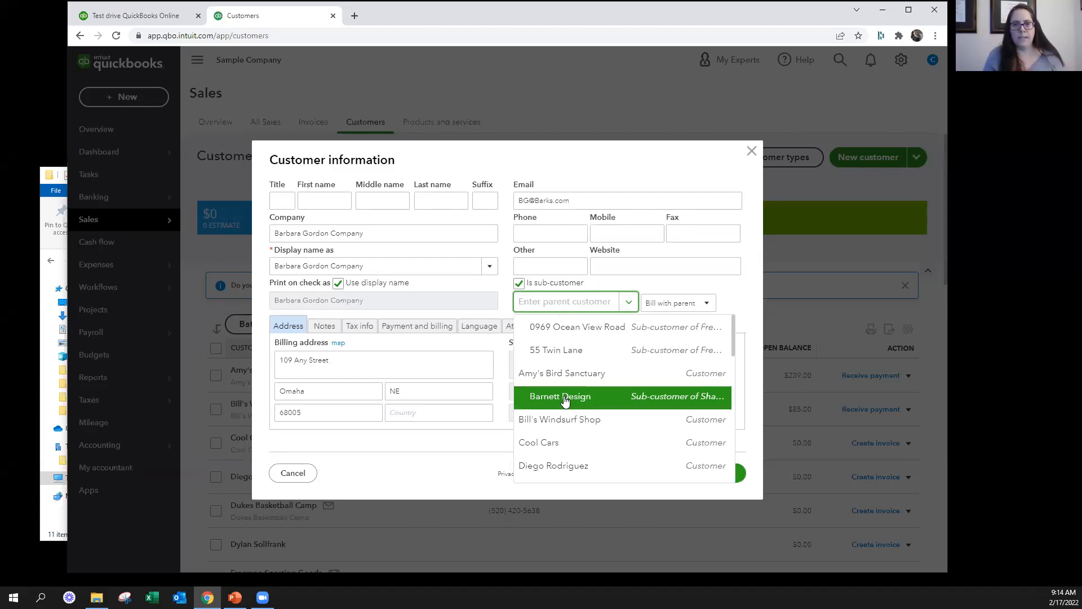
pyautogui.click(536, 283)
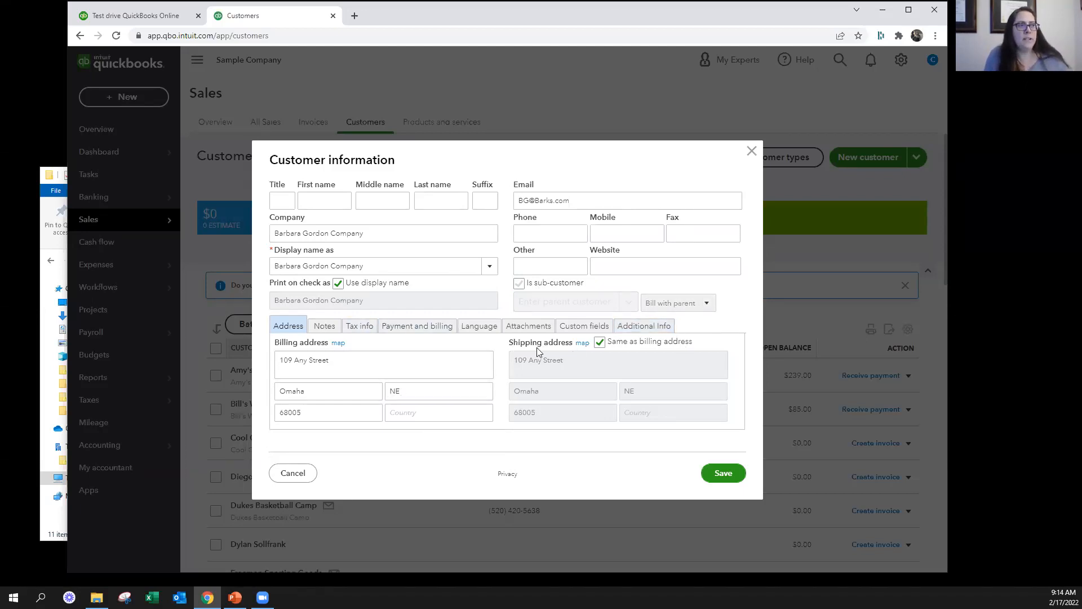
pyautogui.click(599, 343)
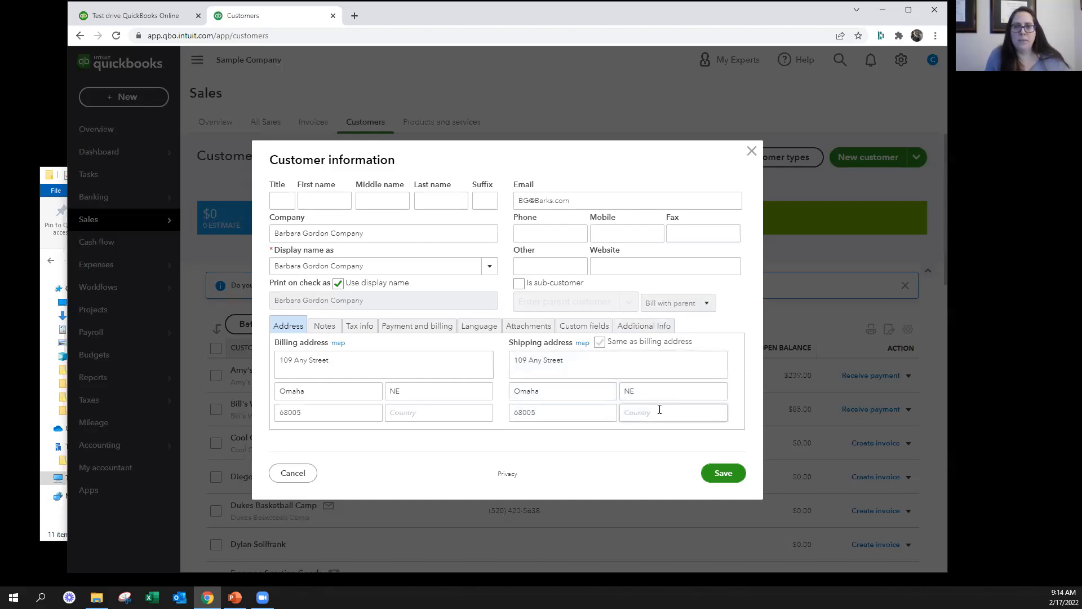
pyautogui.click(600, 342)
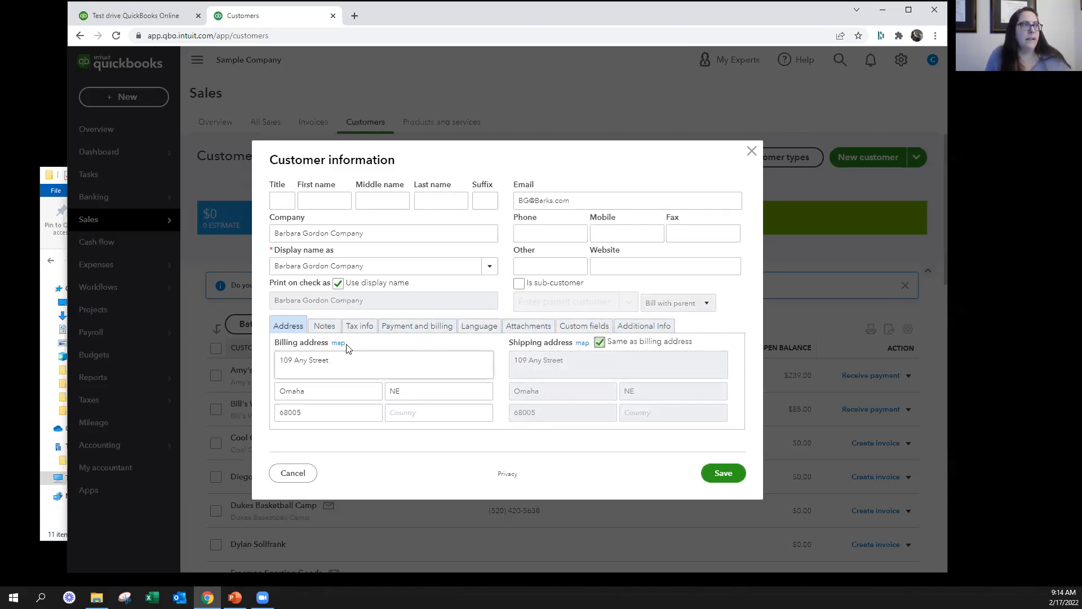
pyautogui.click(324, 326)
pyautogui.click(344, 386)
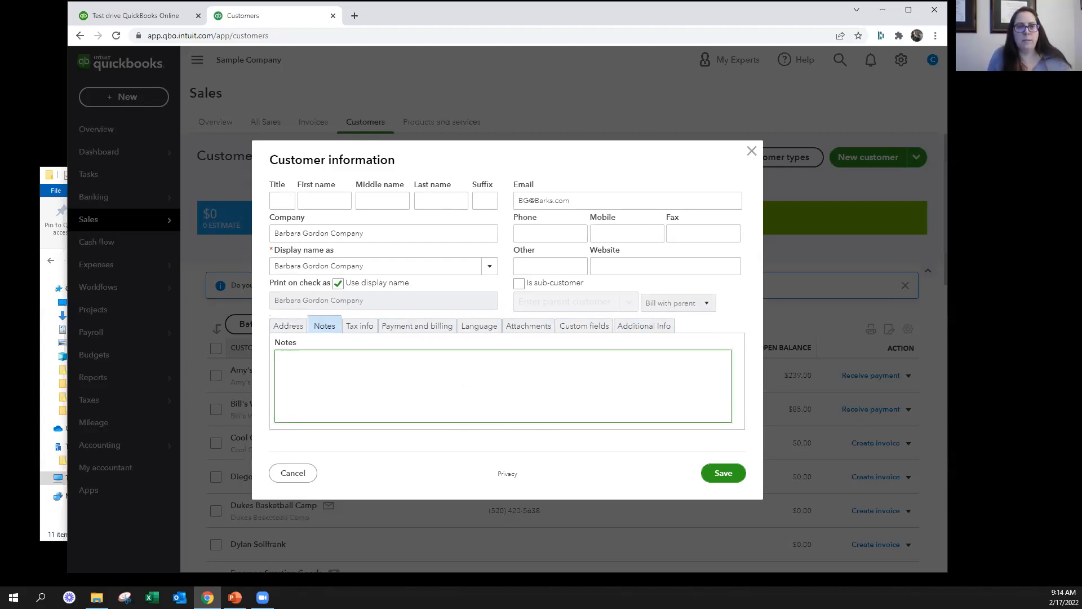
# Enter Resale as the customer's tax exemption details and mark the customer as not taxable
pyautogui.click(358, 326)
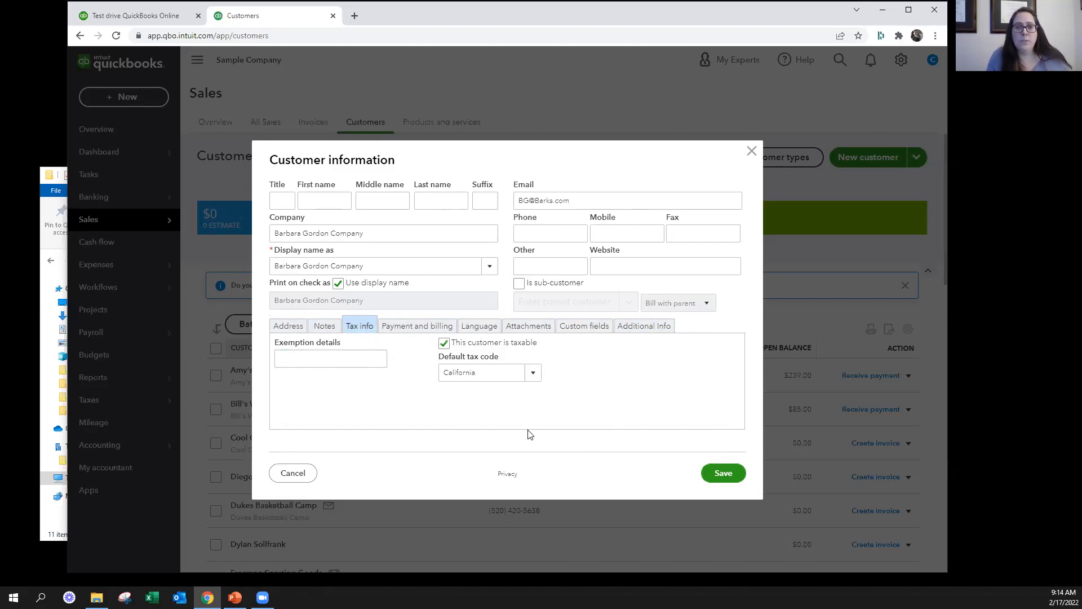
pyautogui.click(364, 364)
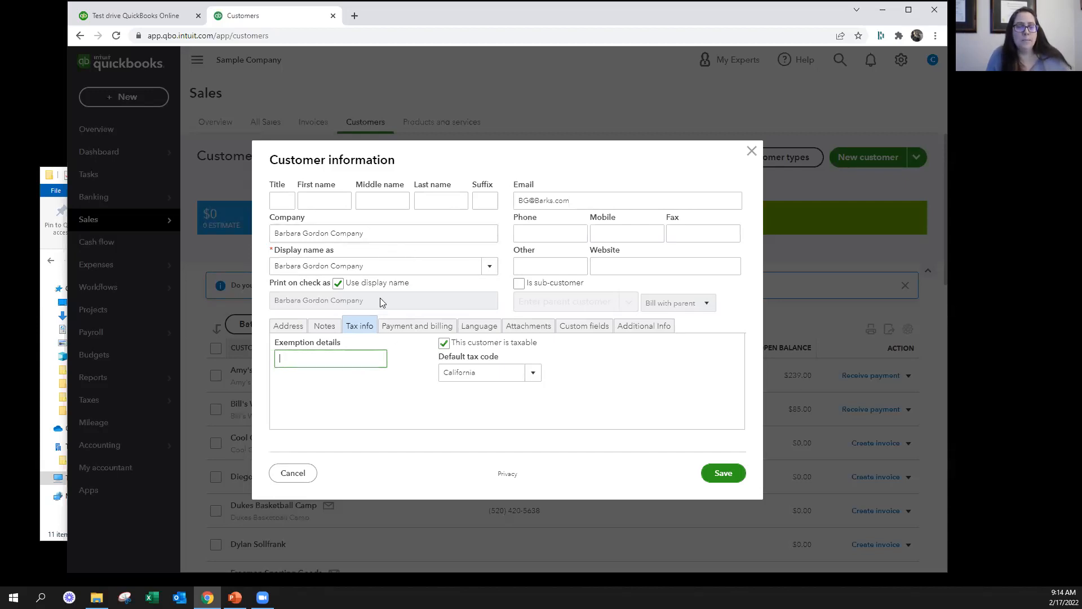
pyautogui.write('Reseale')
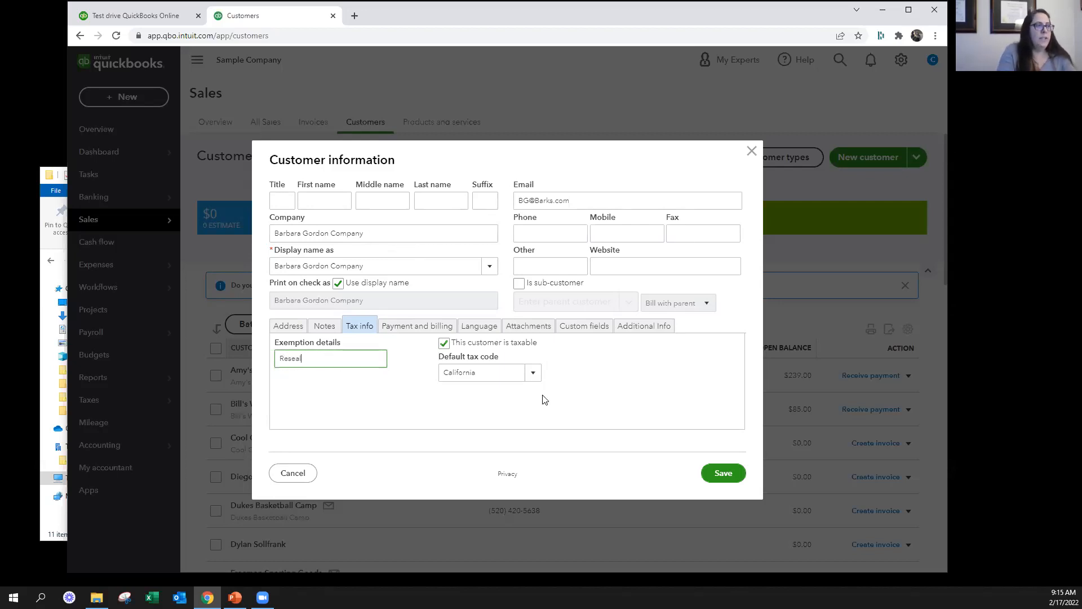
pyautogui.press('BackSpace')
pyautogui.press('BackSpace')
pyautogui.press('BackSpace')
pyautogui.press('BackSpace')
pyautogui.press('BackSpace')
pyautogui.write('sale')
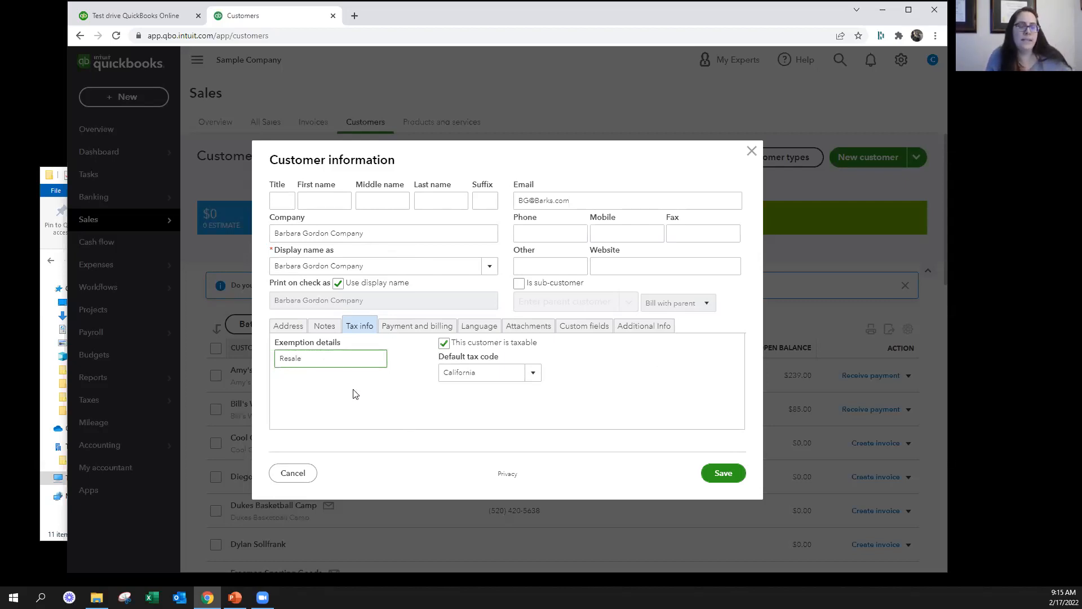
pyautogui.click(443, 345)
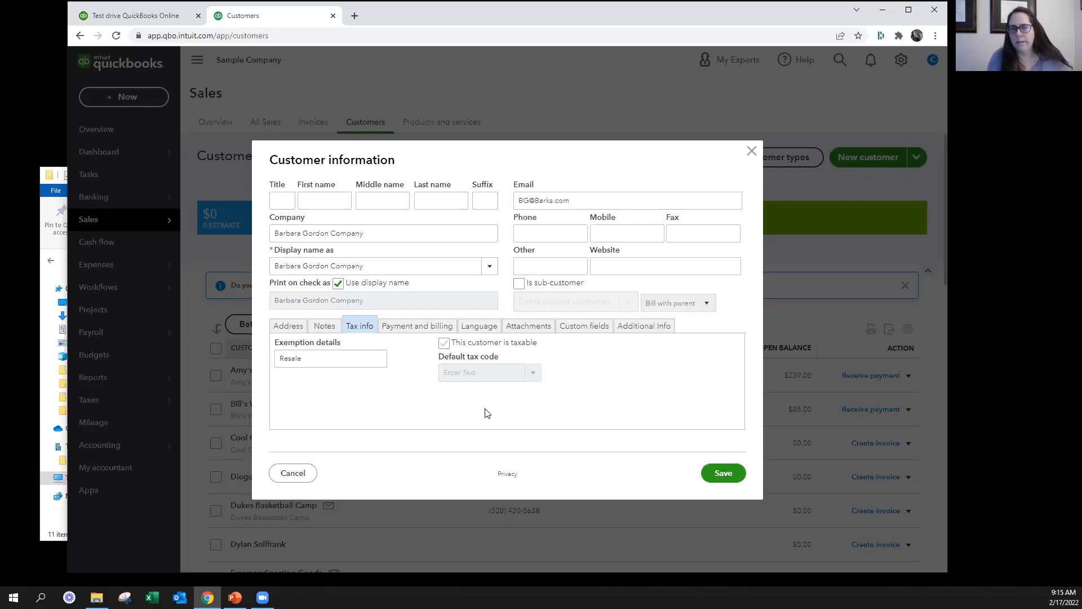
pyautogui.click(445, 344)
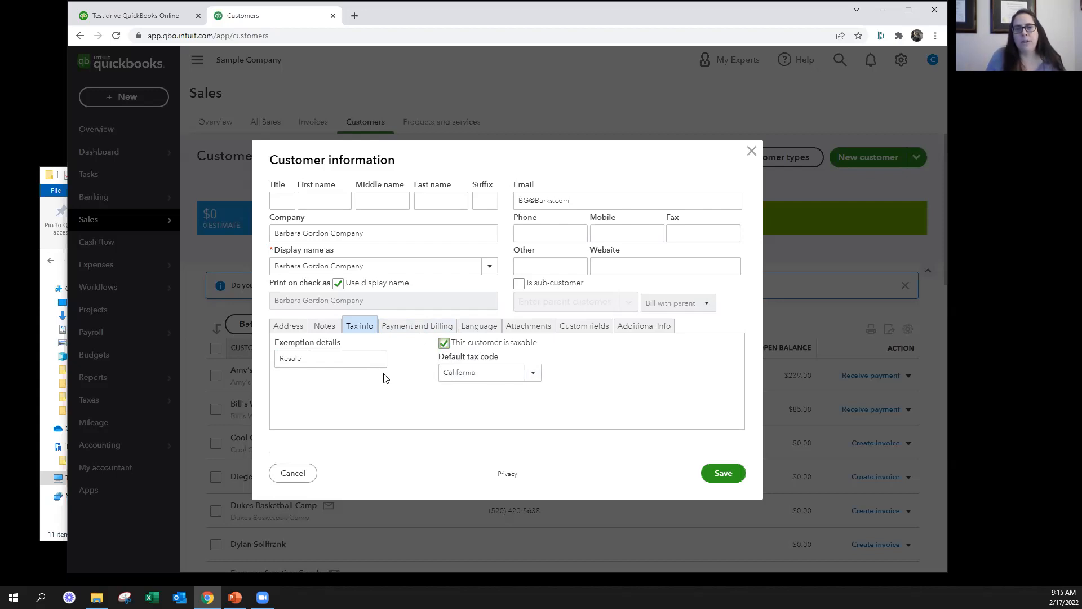
pyautogui.click(444, 343)
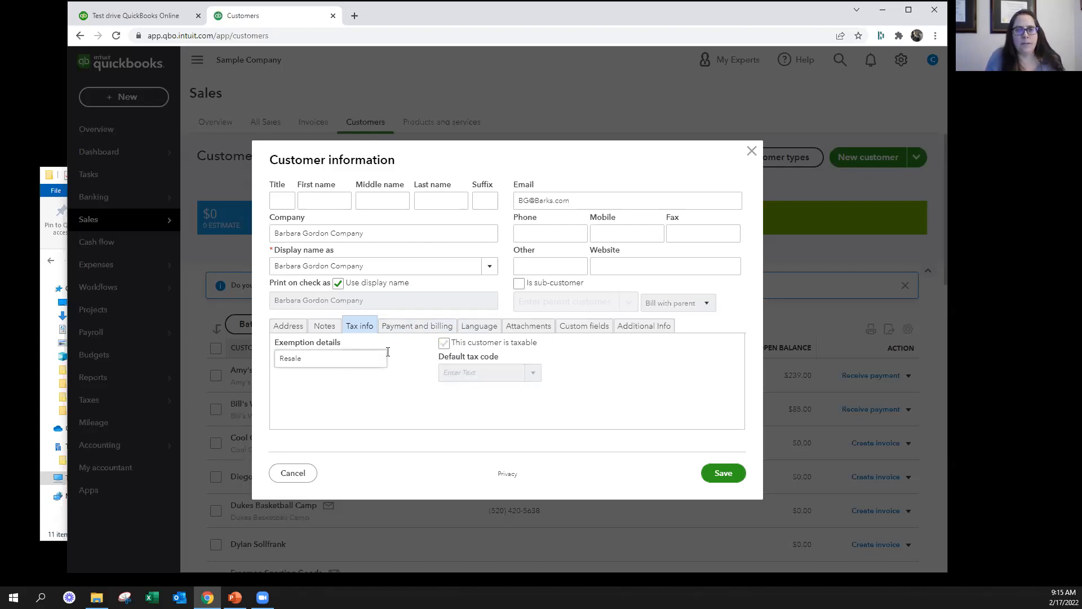
# Review the preferred payment method and preferred delivery method choices in the customer's payment and billing details
pyautogui.click(448, 326)
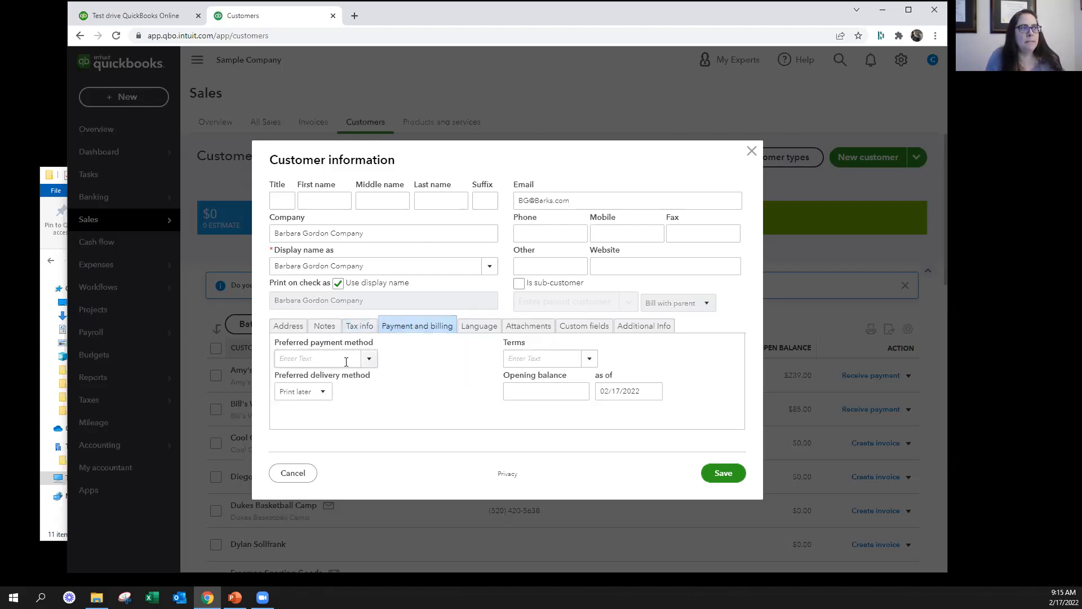
pyautogui.click(369, 358)
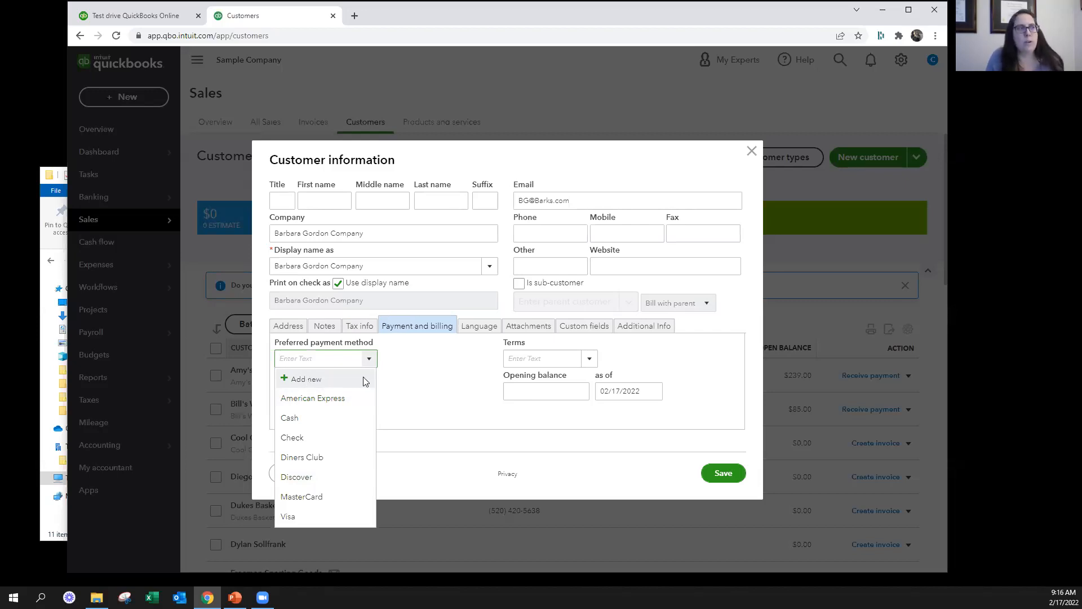
pyautogui.click(423, 373)
pyautogui.click(322, 395)
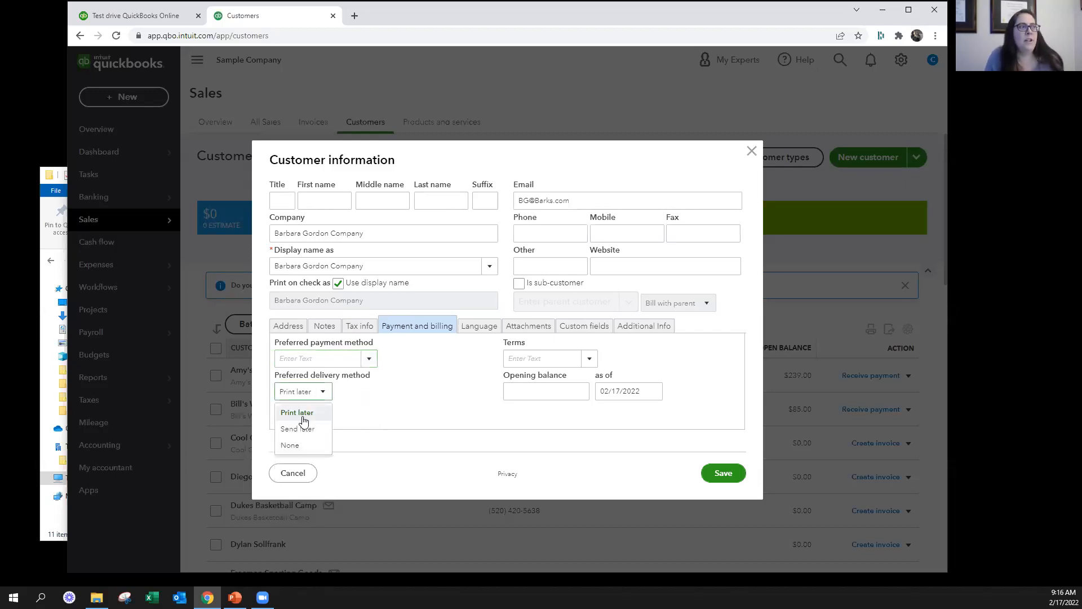
pyautogui.click(454, 399)
pyautogui.click(319, 394)
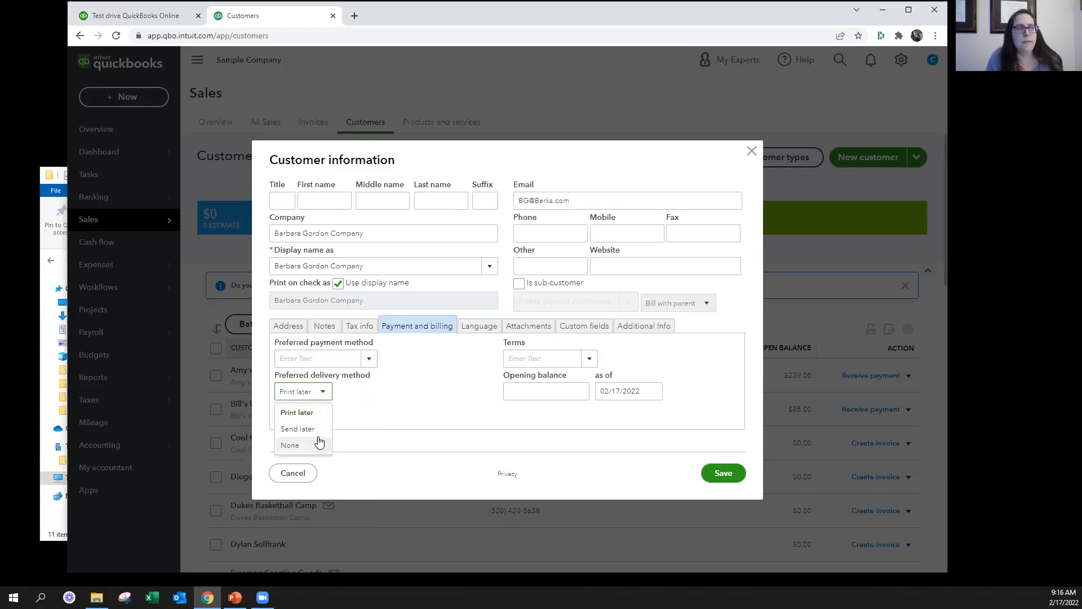
pyautogui.click(445, 396)
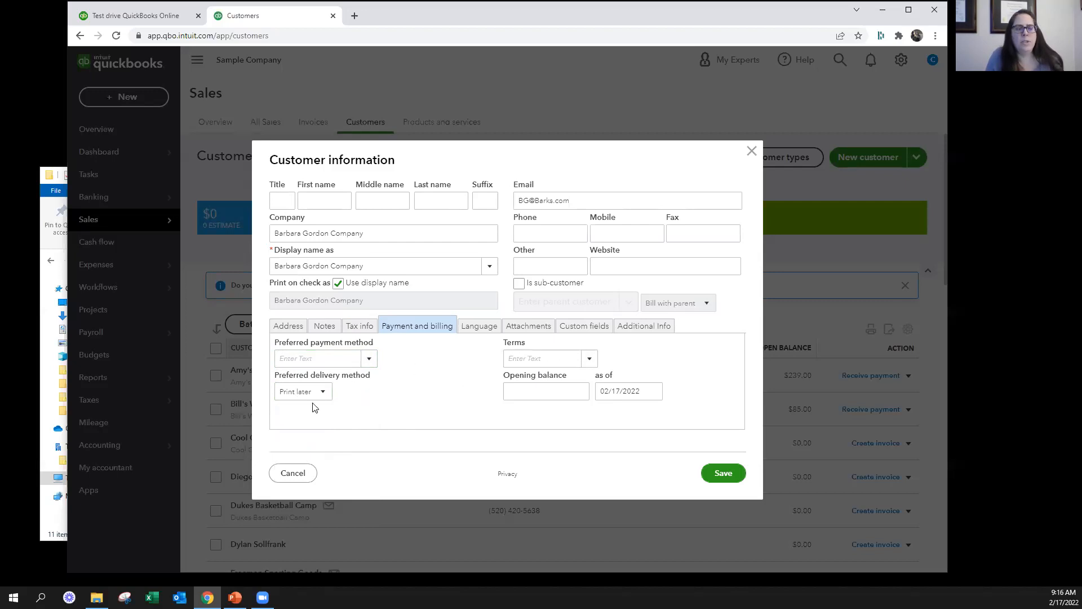
# Review the available payment terms and the opening balance field for the customer
pyautogui.click(597, 364)
pyautogui.click(598, 365)
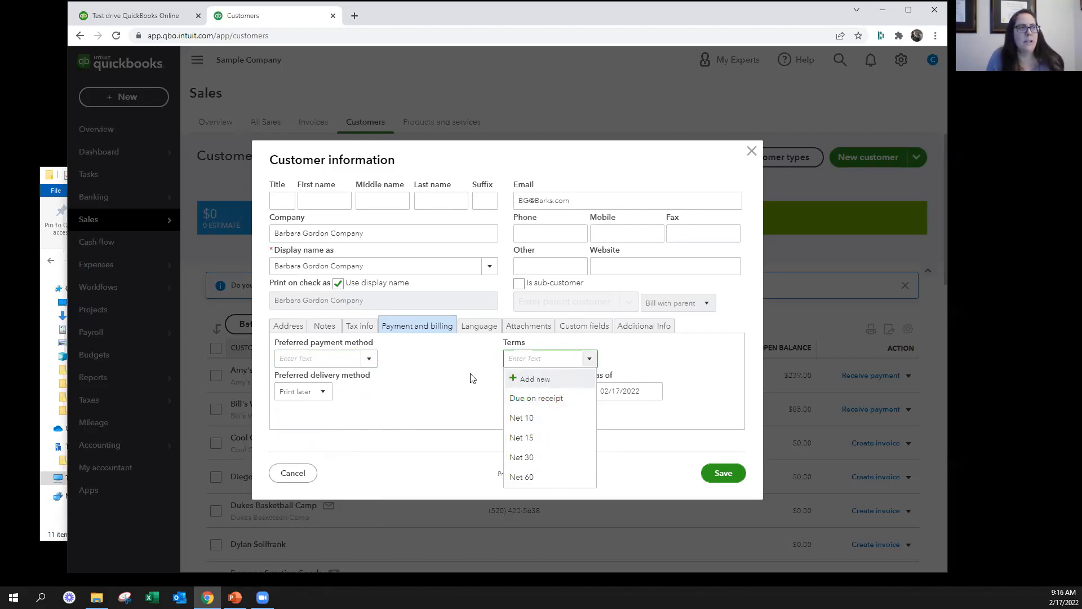
pyautogui.click(500, 395)
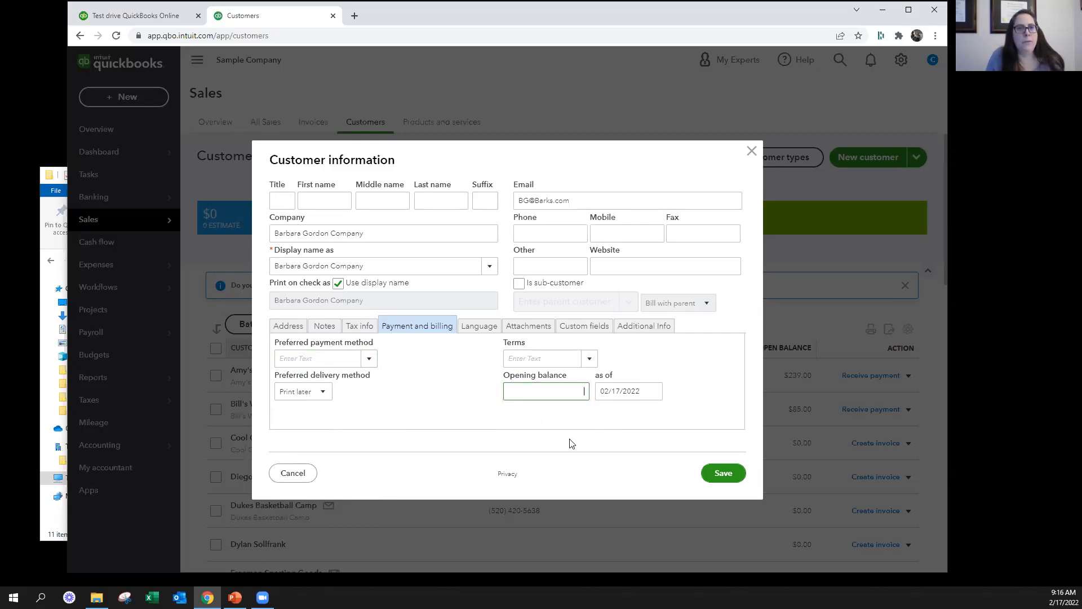
pyautogui.moveTo(504, 376); pyautogui.dragTo(579, 380)
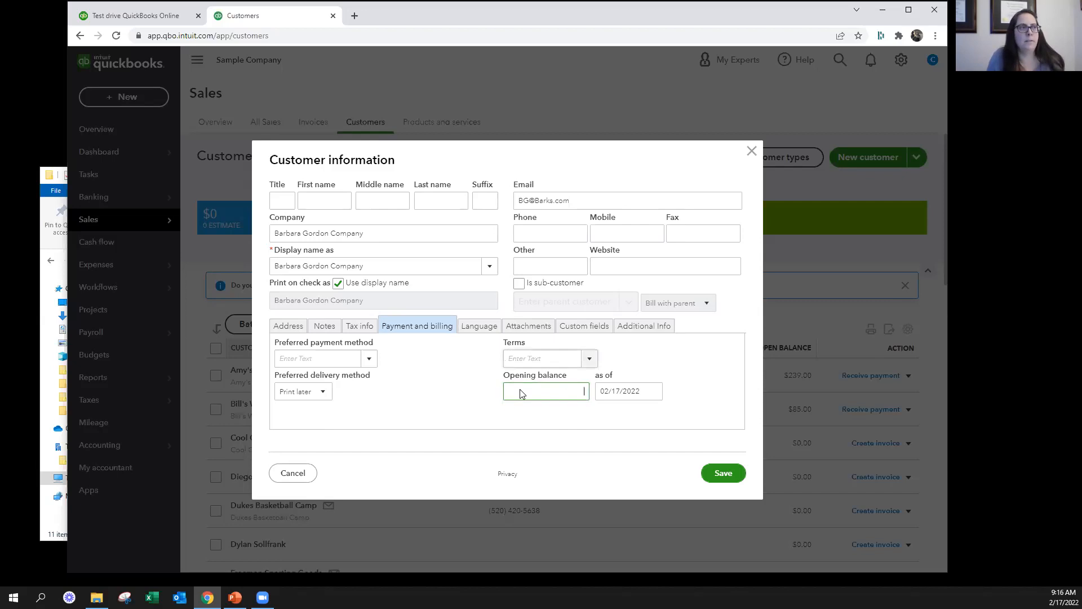
# Set the language for invoices sent to this customer to Spanish
pyautogui.click(480, 326)
pyautogui.click(314, 359)
pyautogui.click(314, 413)
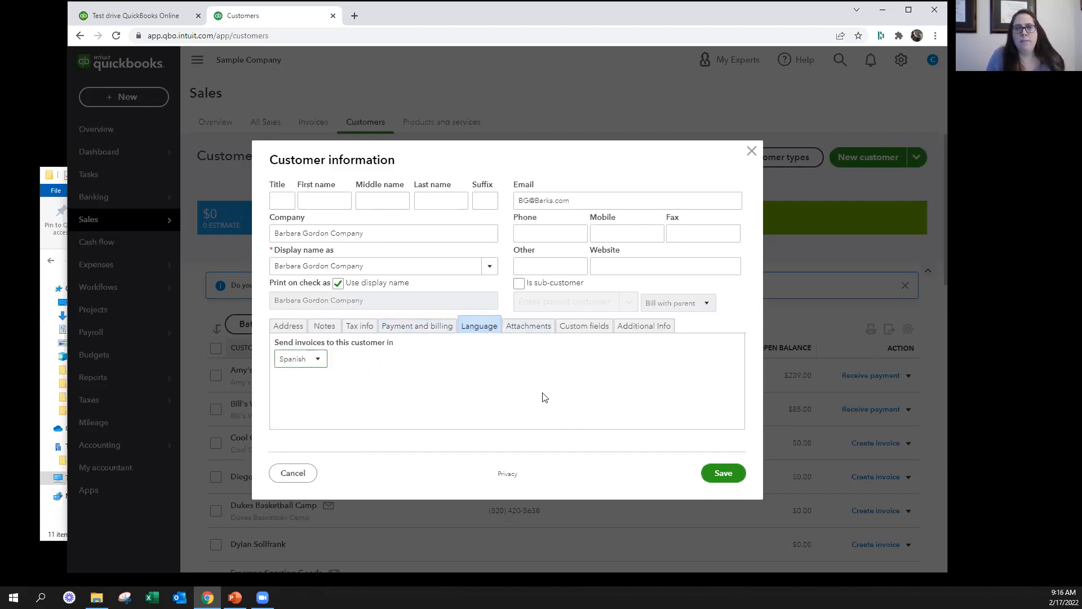
# Look through the customer's attachments, custom fields and customer type options in the customer information form
pyautogui.click(535, 328)
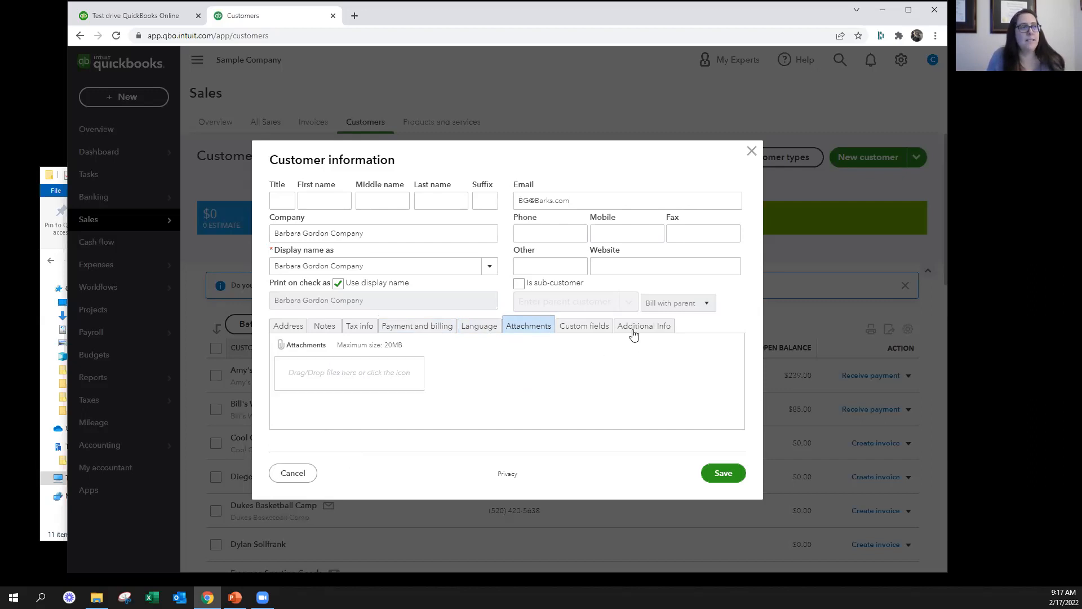
pyautogui.click(575, 329)
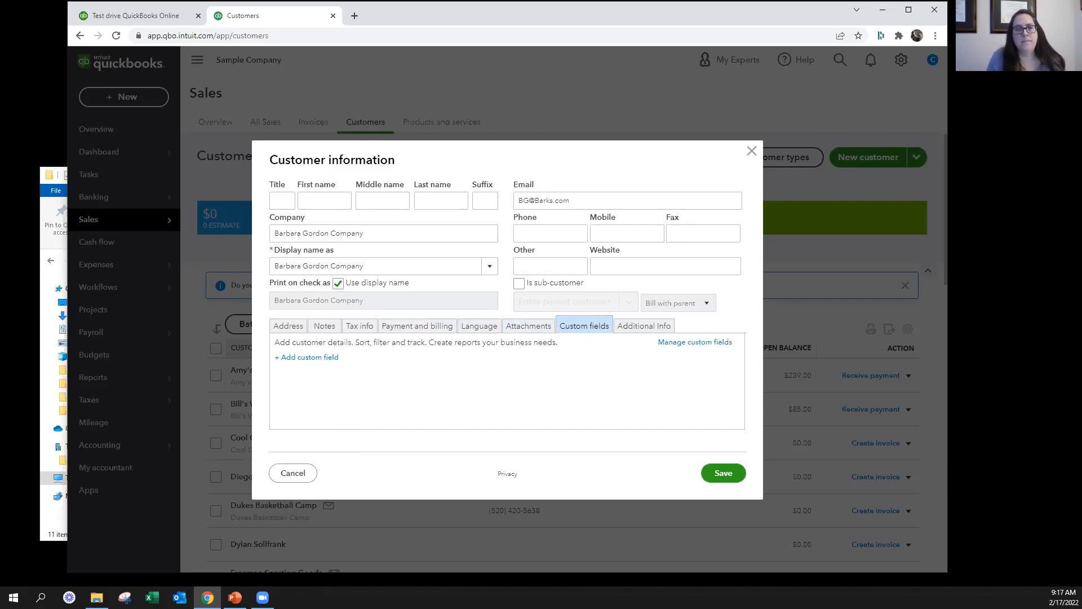
pyautogui.hotkey('alt', 'Tab')
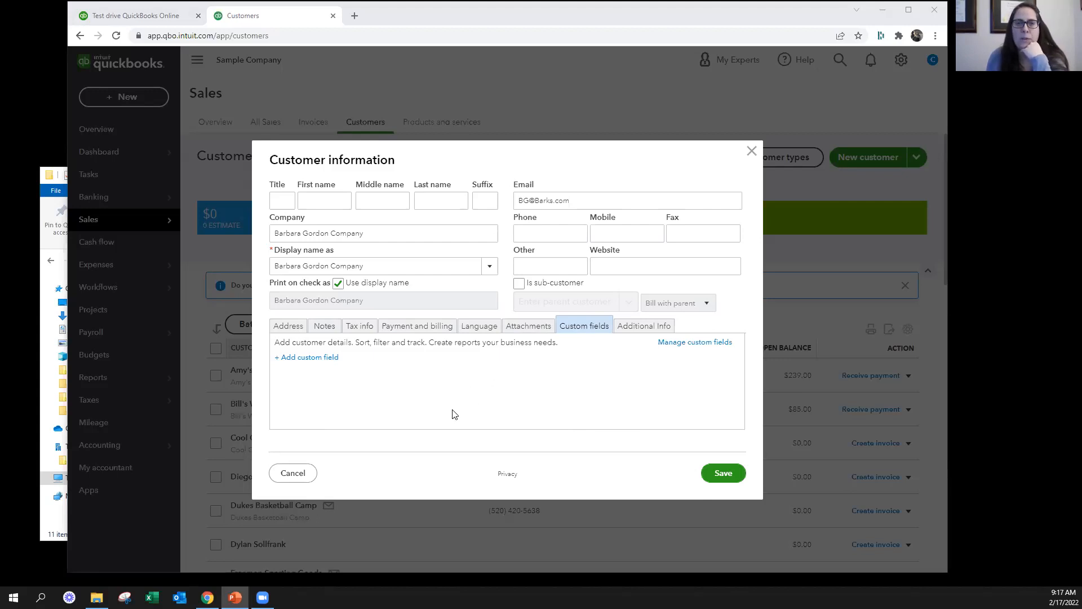
pyautogui.click(292, 325)
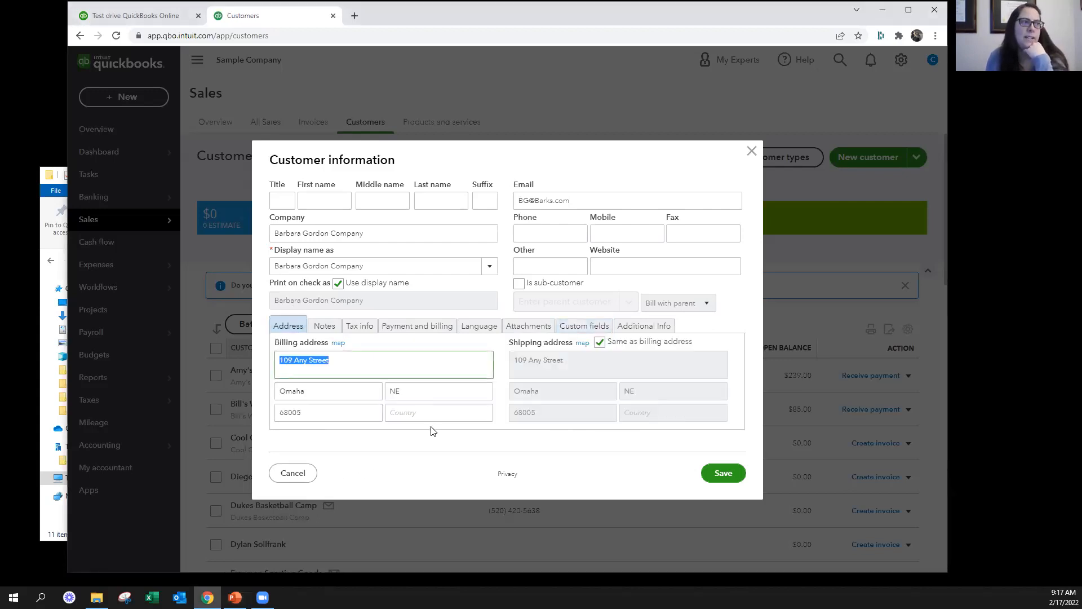
pyautogui.click(584, 326)
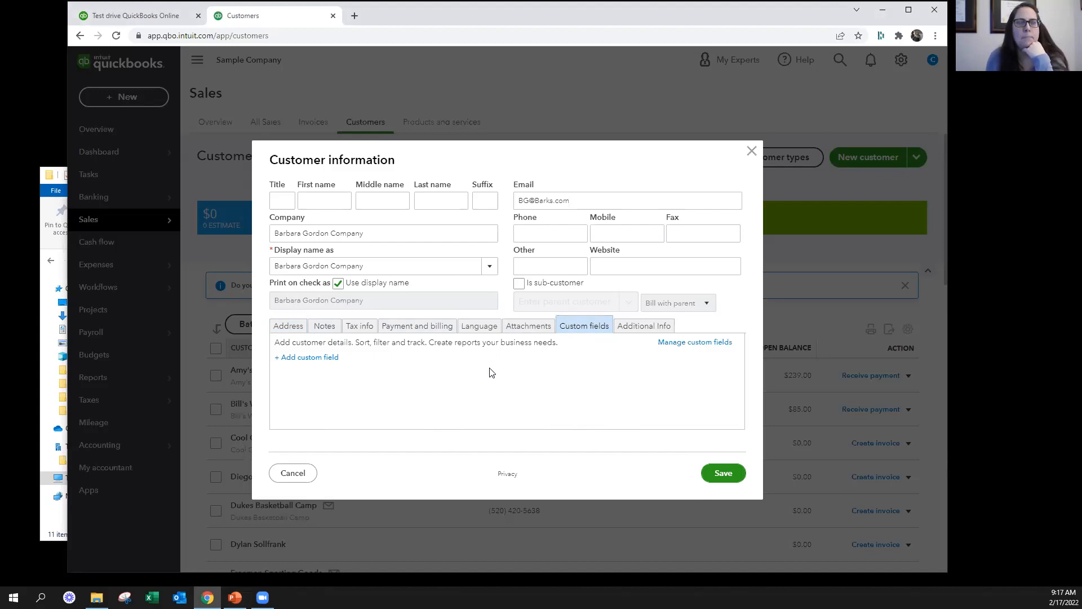
pyautogui.click(641, 327)
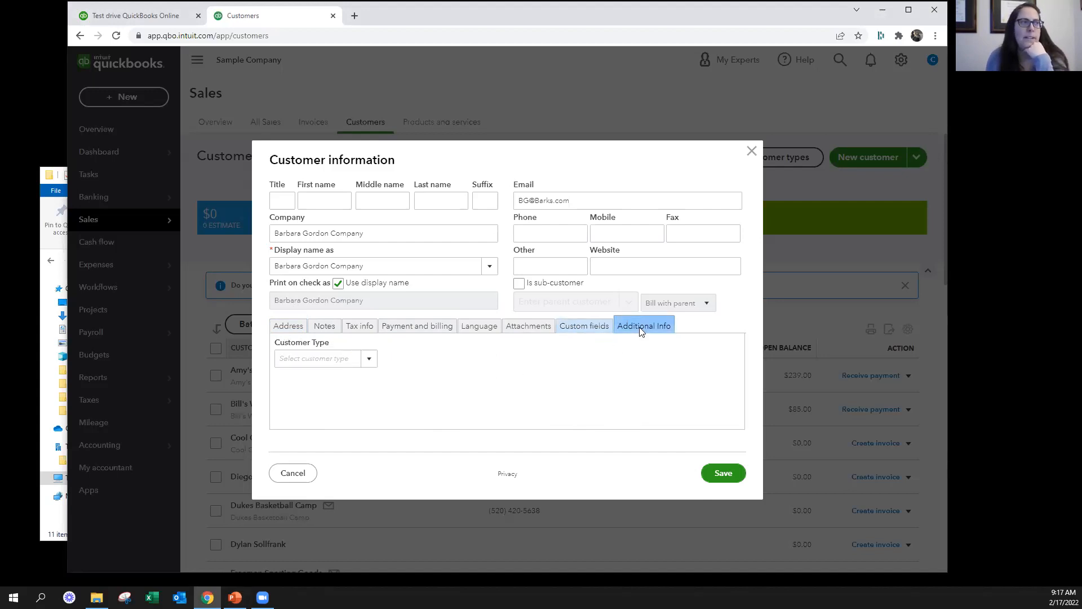
pyautogui.click(367, 362)
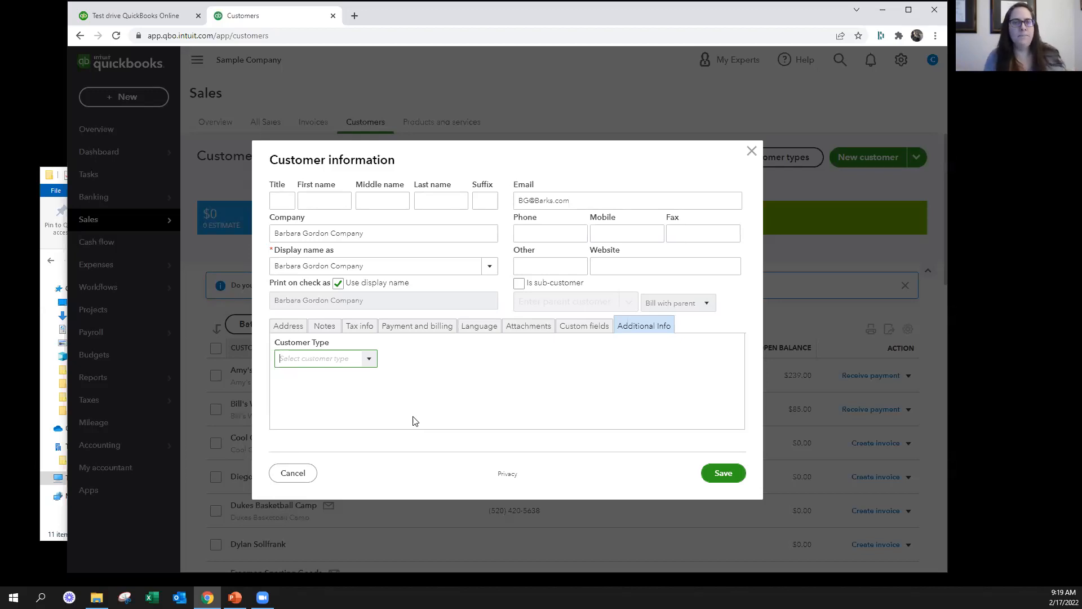
# Recheck the customer's tax exemption details, then return to the additional customer information
pyautogui.click(352, 326)
pyautogui.click(309, 359)
pyautogui.doubleClick(309, 359)
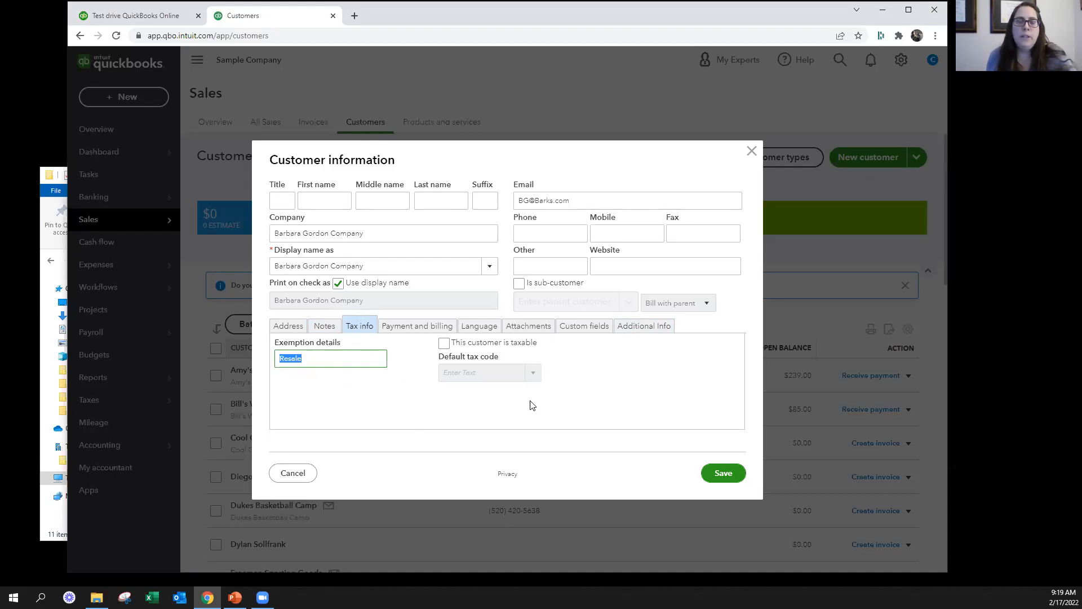
pyautogui.click(638, 326)
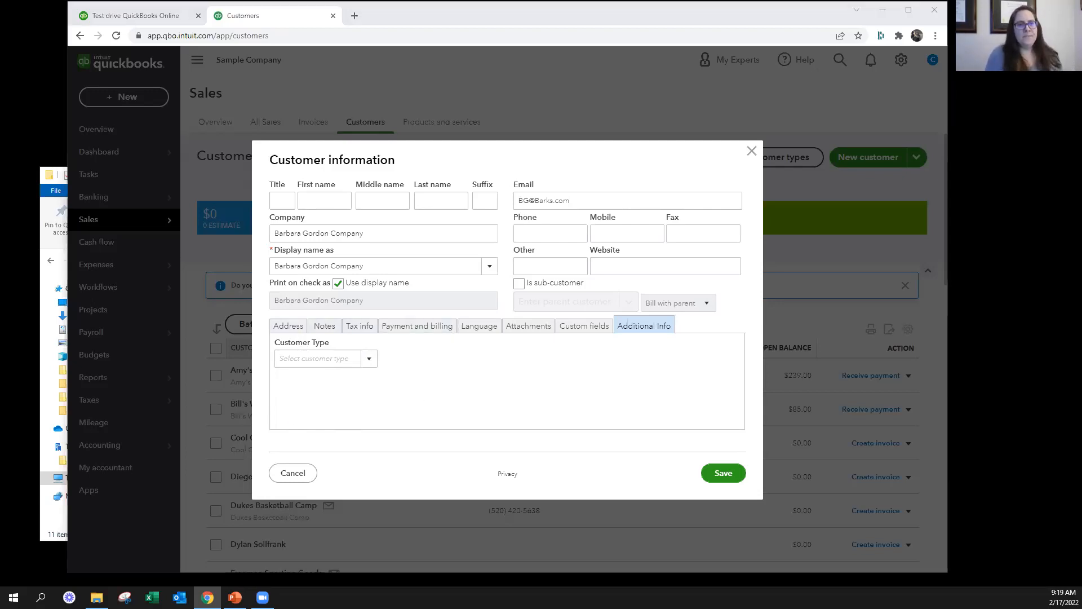
# Close the customer information form without saving the new record and look through the customer list
pyautogui.hotkey('alt', 'Tab')
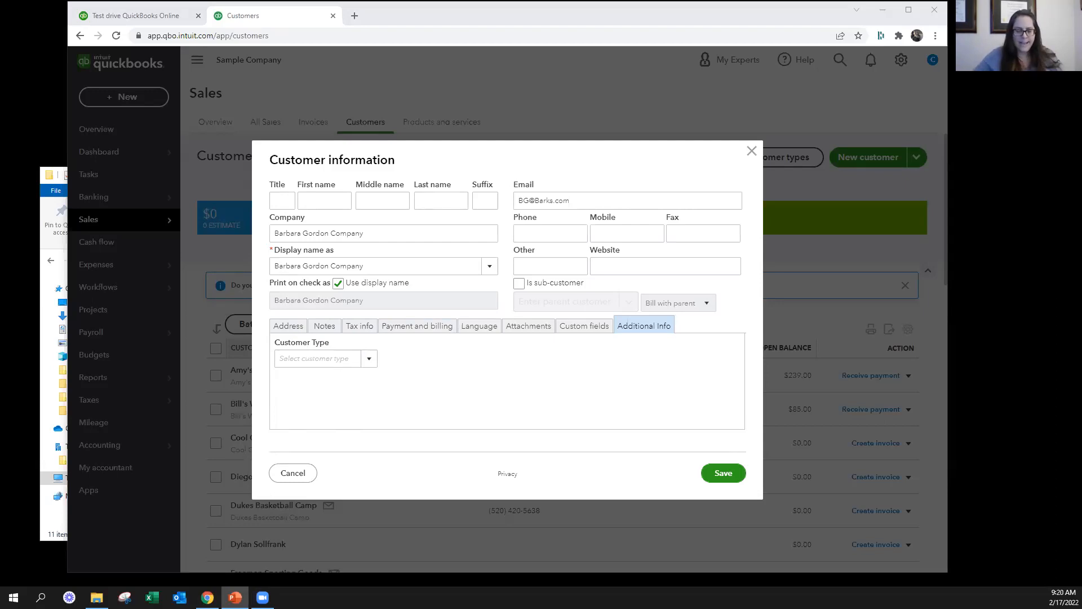
pyautogui.click(750, 151)
pyautogui.scroll(-12, 570, 394)
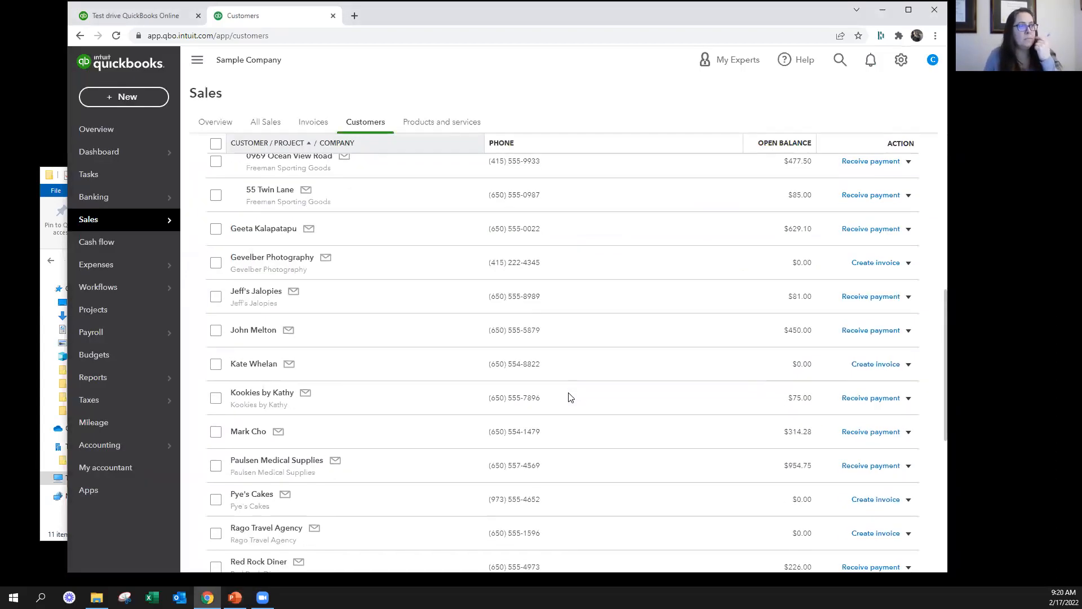
pyautogui.scroll(5, 575, 389)
pyautogui.scroll(8, 578, 380)
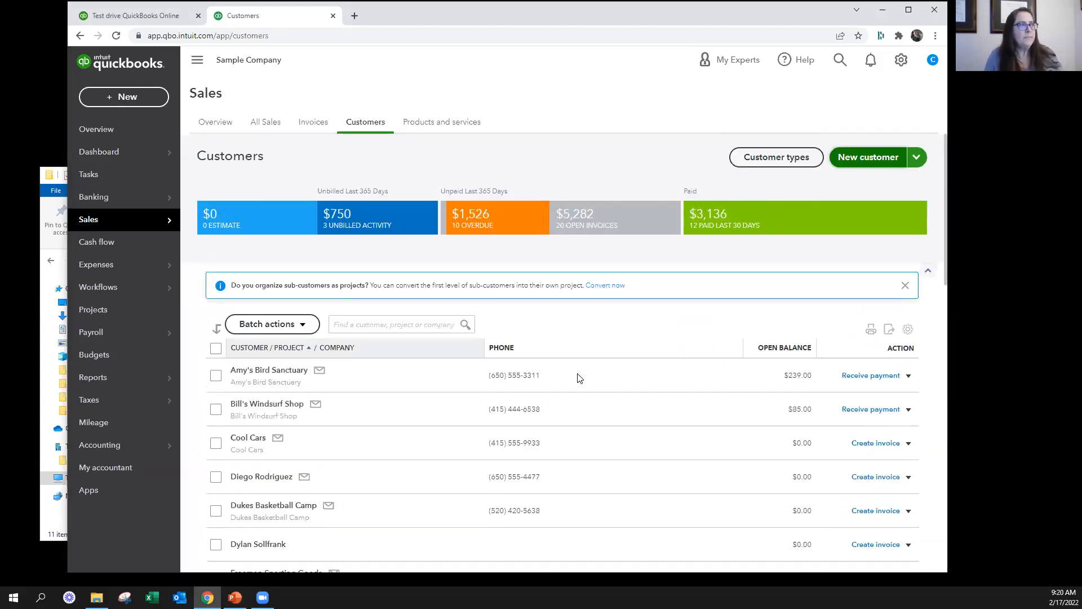
# Search for the customer listed below Dukes Basketball Camp, open their record and view the available new transaction types
pyautogui.click(403, 325)
pyautogui.write('dyl')
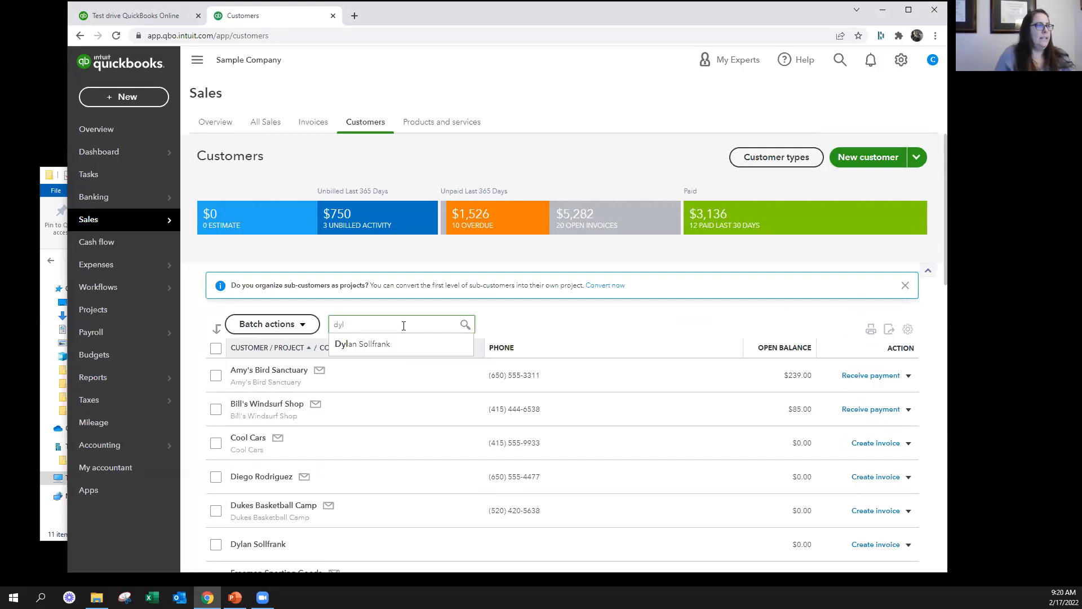
pyautogui.click(373, 344)
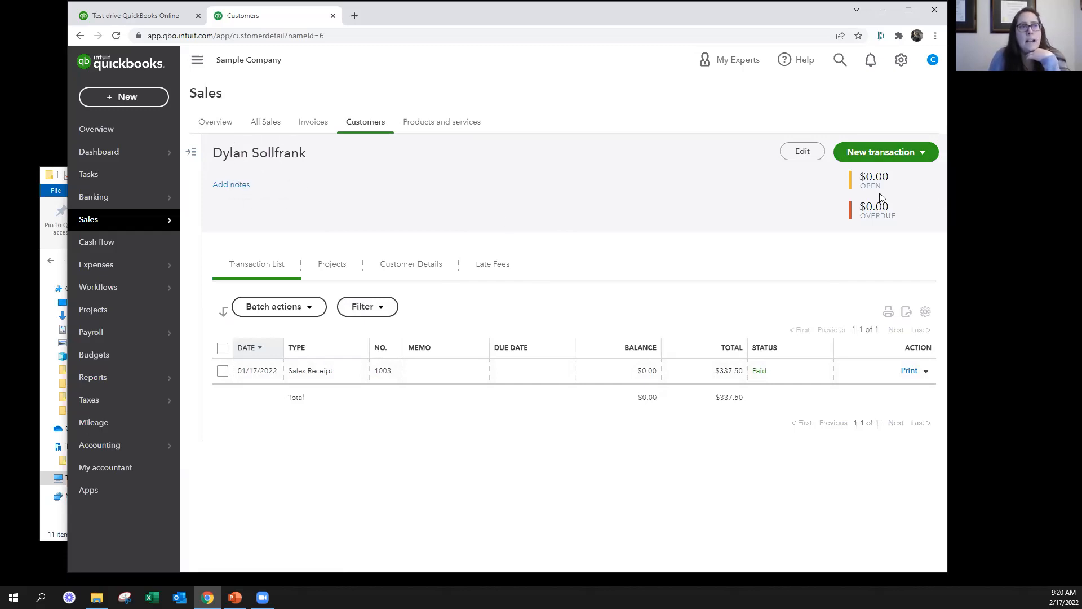
pyautogui.click(885, 156)
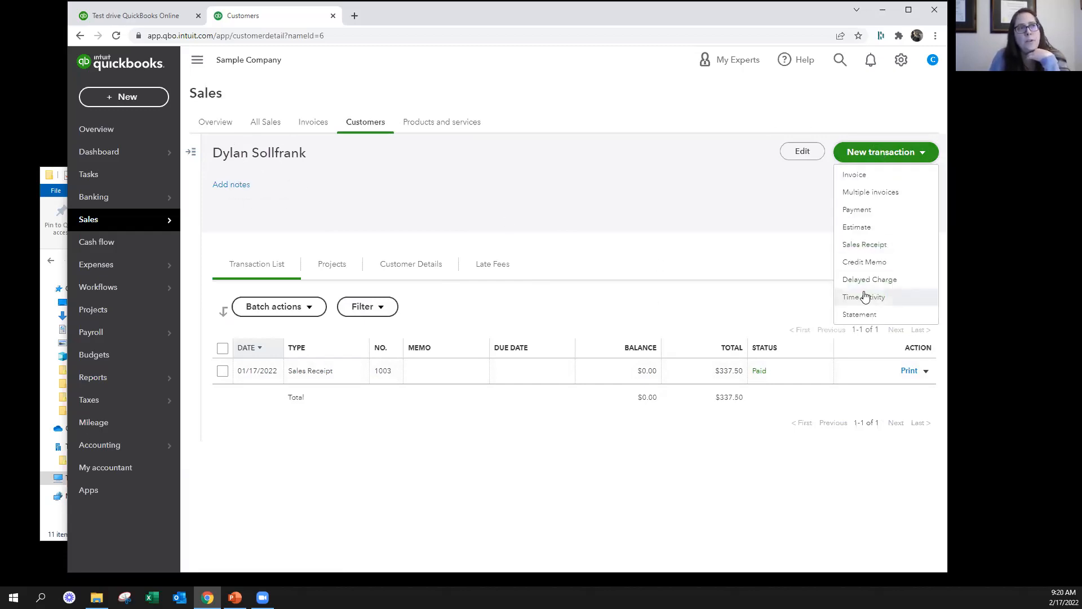
pyautogui.click(709, 207)
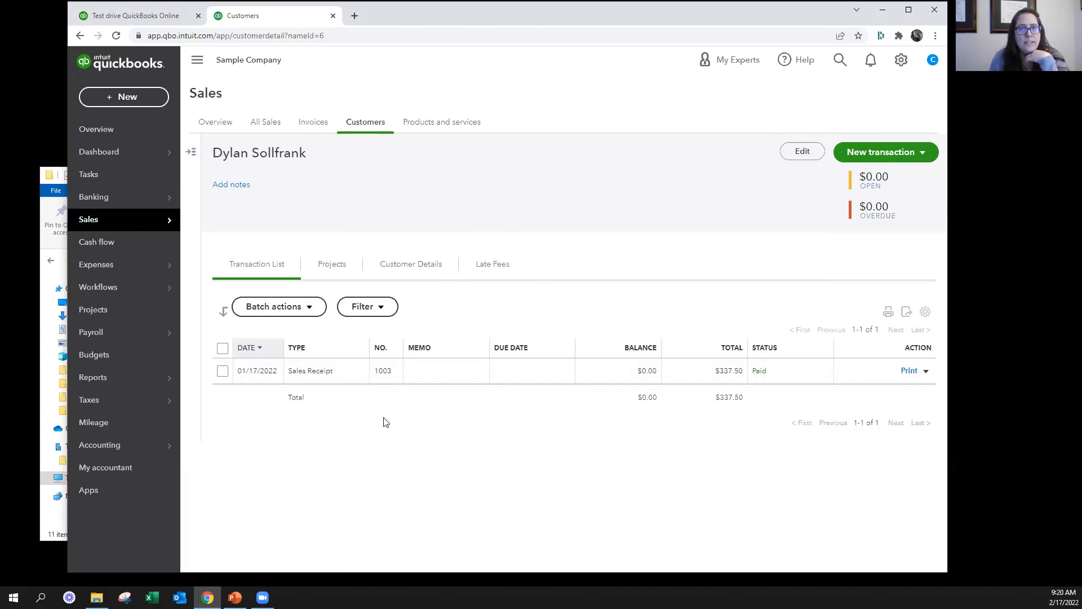
# Try to filter the customer's transaction list to open invoices dated last month
pyautogui.click(370, 315)
pyautogui.click(383, 353)
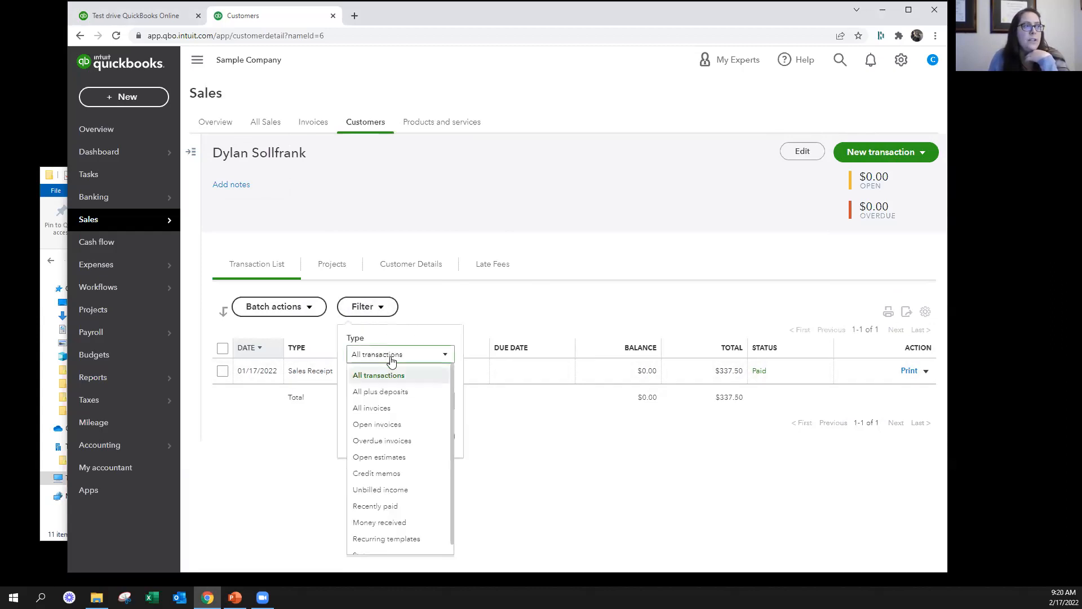
pyautogui.click(395, 424)
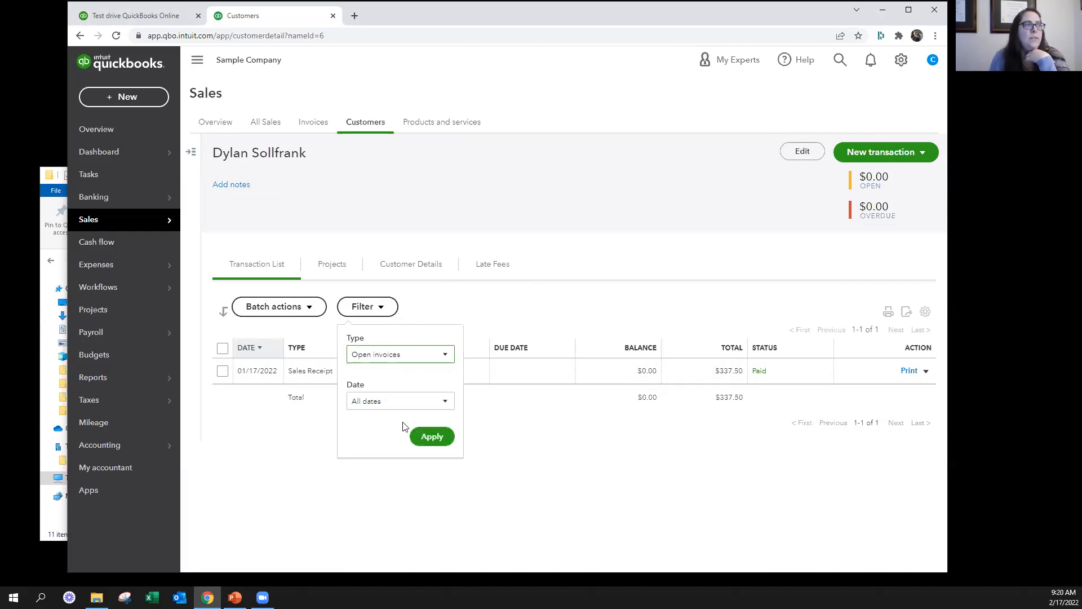
pyautogui.click(400, 401)
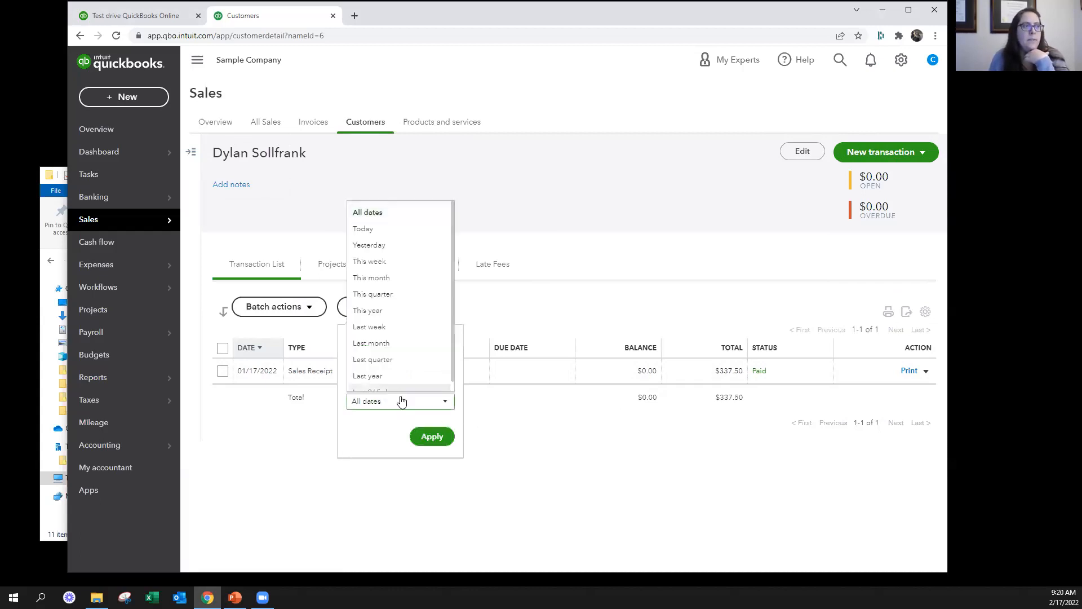
pyautogui.click(383, 344)
pyautogui.click(528, 426)
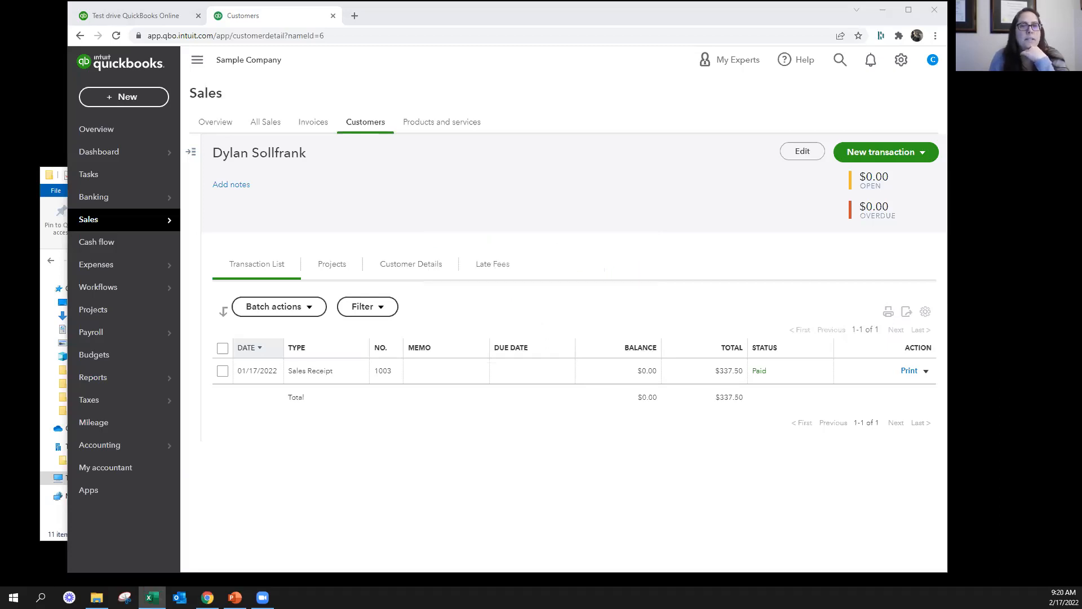
# Examine the column and row display options for the customer's transaction list
pyautogui.click(925, 312)
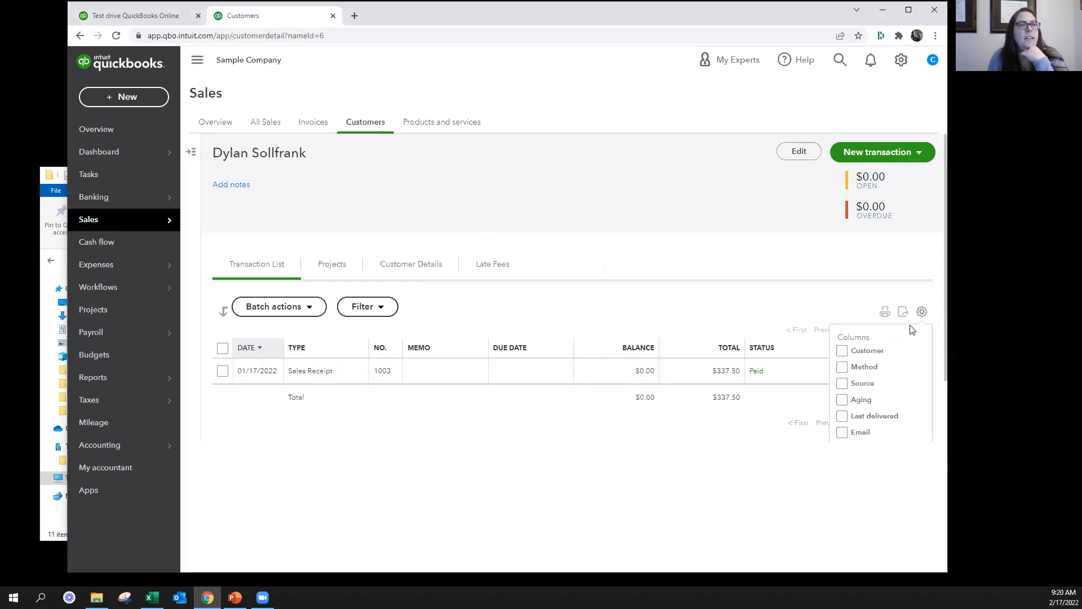
pyautogui.scroll(-2, 865, 431)
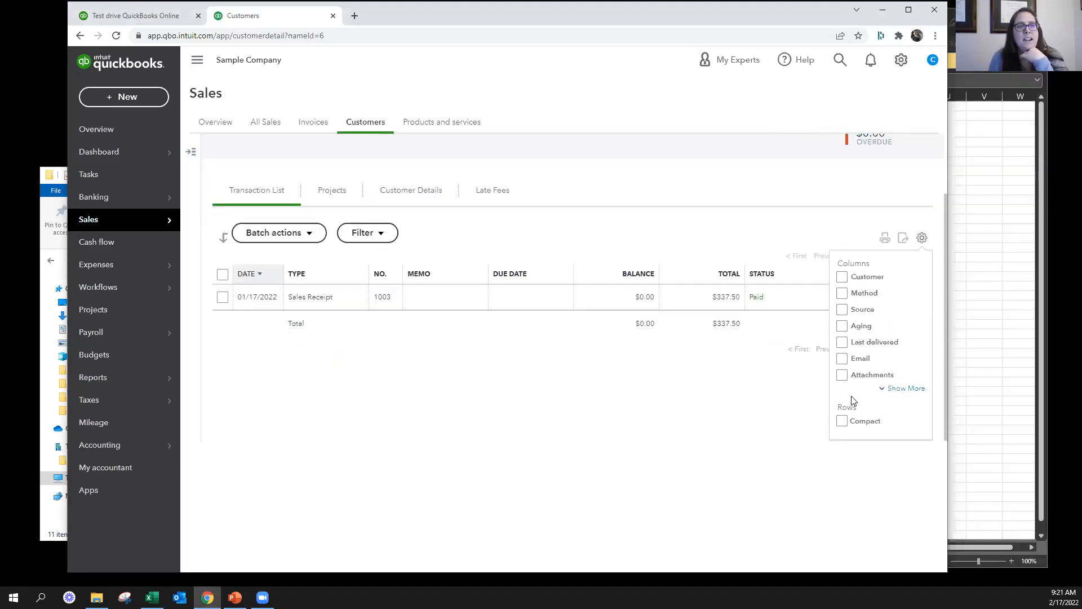
pyautogui.click(480, 372)
pyautogui.scroll(2, 683, 357)
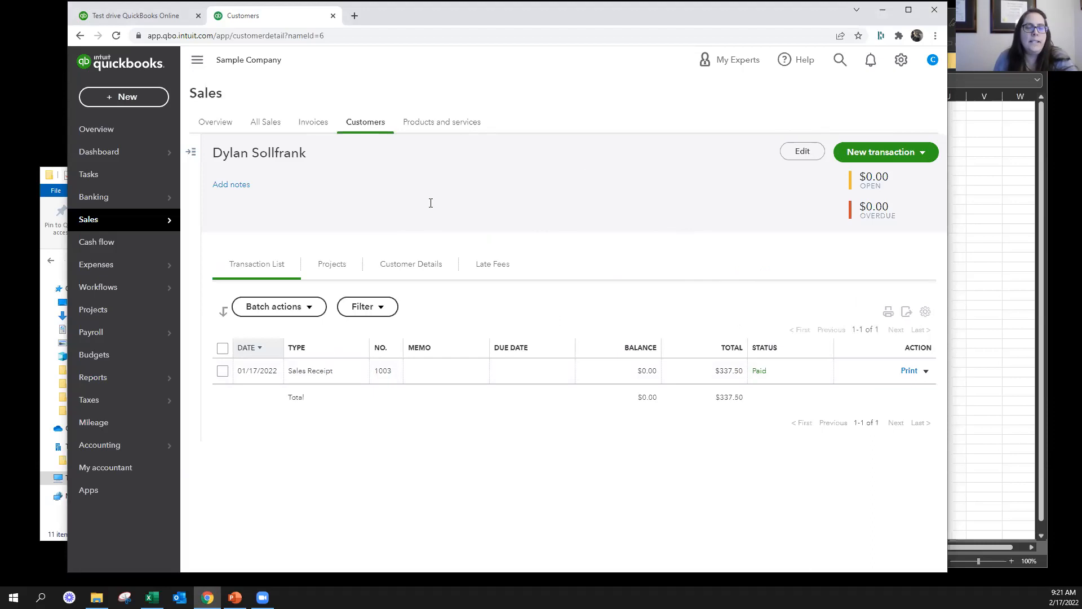
# Show the customer list beside the open customer record and look through its entries
pyautogui.click(192, 153)
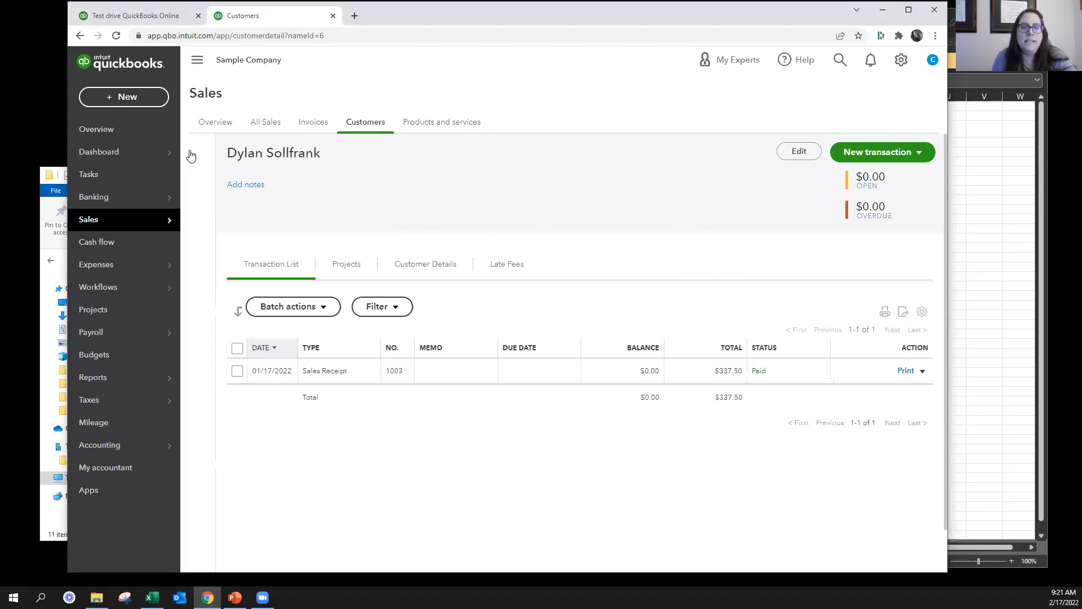
pyautogui.click(192, 154)
pyautogui.scroll(-3, 255, 436)
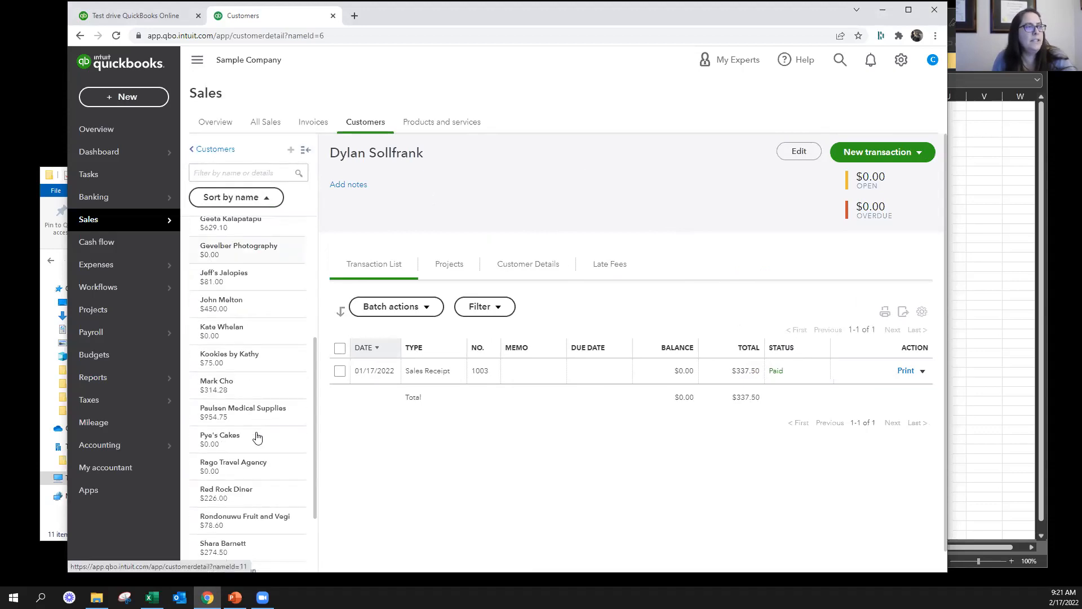
pyautogui.scroll(5, 257, 437)
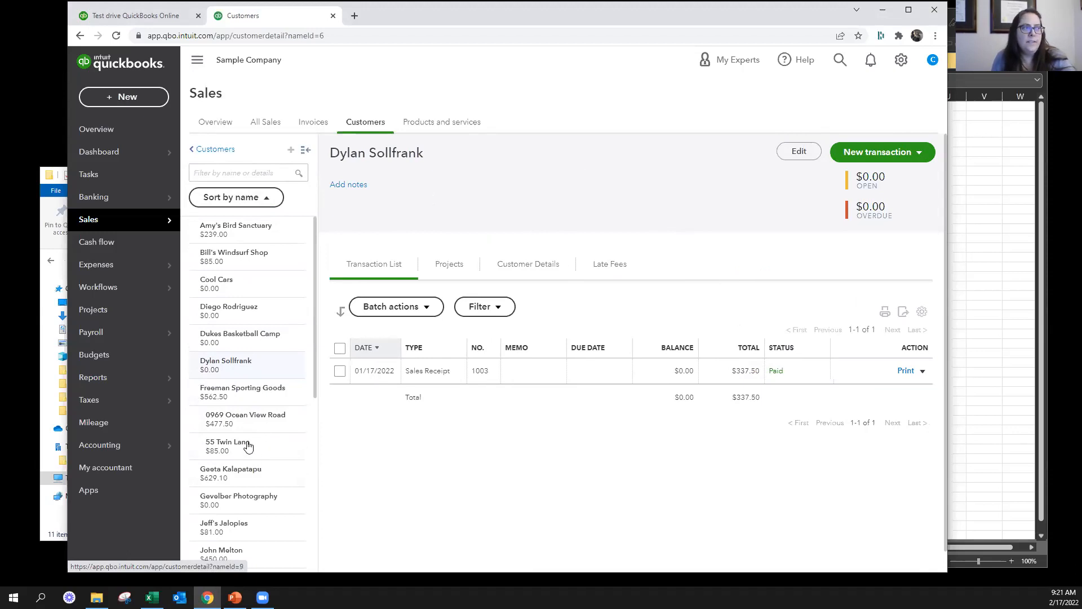
# View the customer information of Freeman Sporting Goods and of the first sub-customer listed beneath it, closing both without changes
pyautogui.click(246, 393)
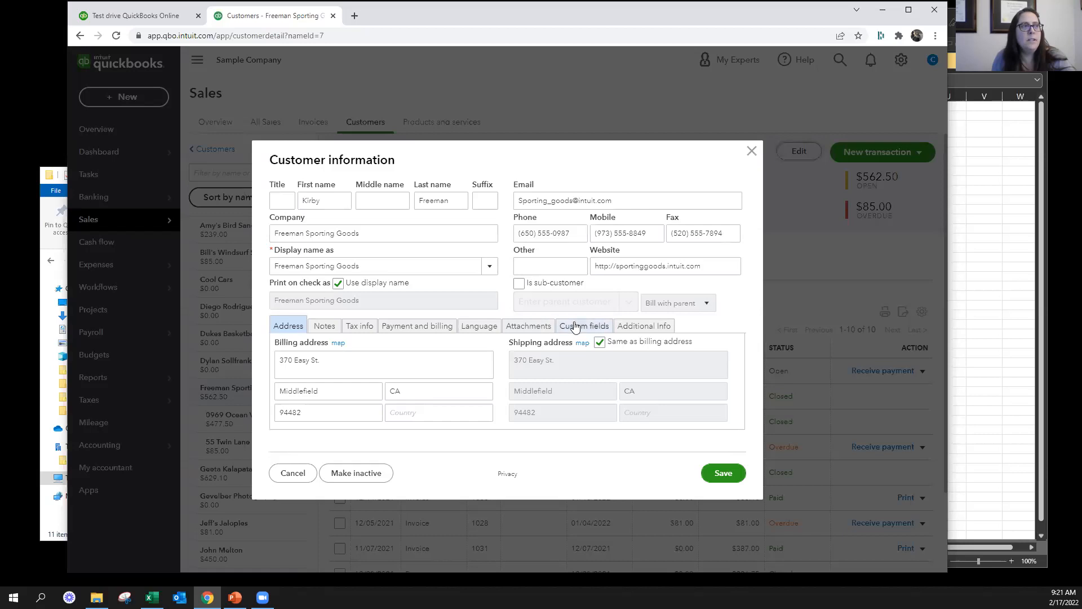
pyautogui.click(752, 150)
pyautogui.click(263, 415)
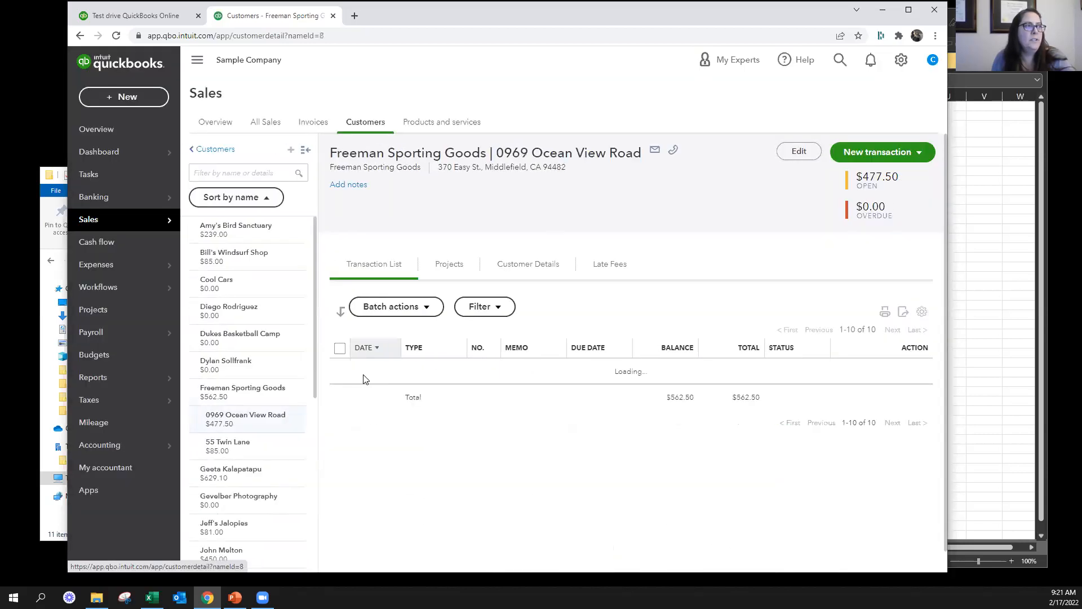
pyautogui.click(799, 152)
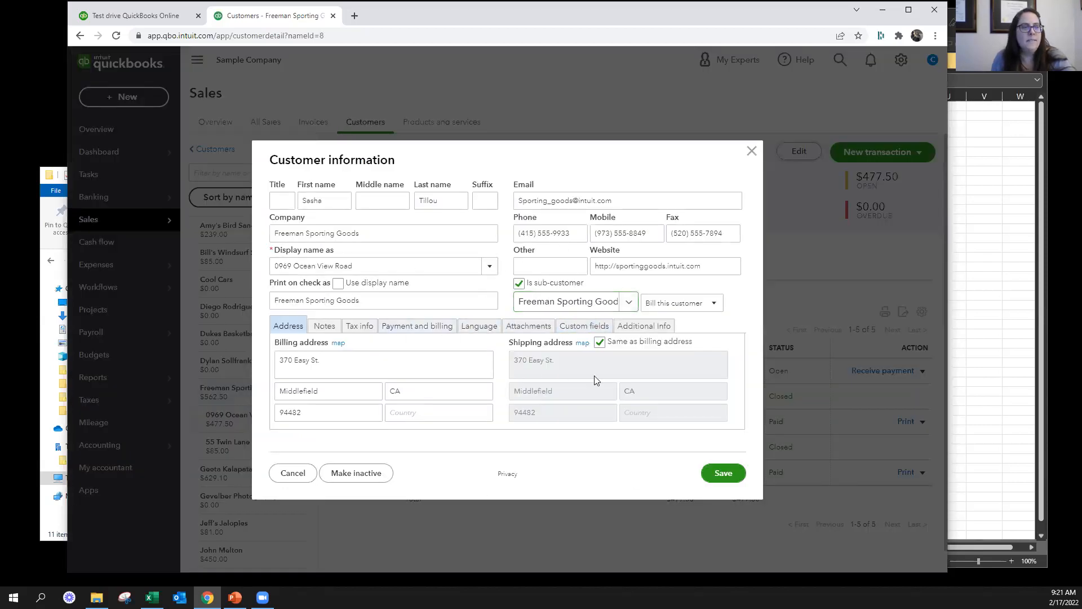
pyautogui.click(752, 151)
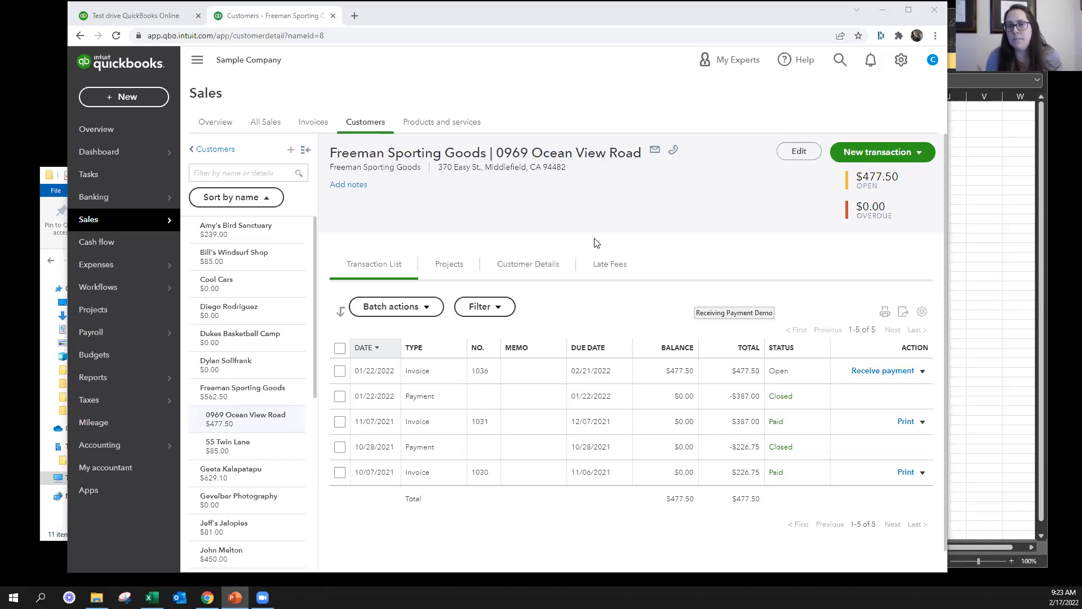
# Start a new invoice for the customer Amy's Bird Sanctuary
pyautogui.click(150, 97)
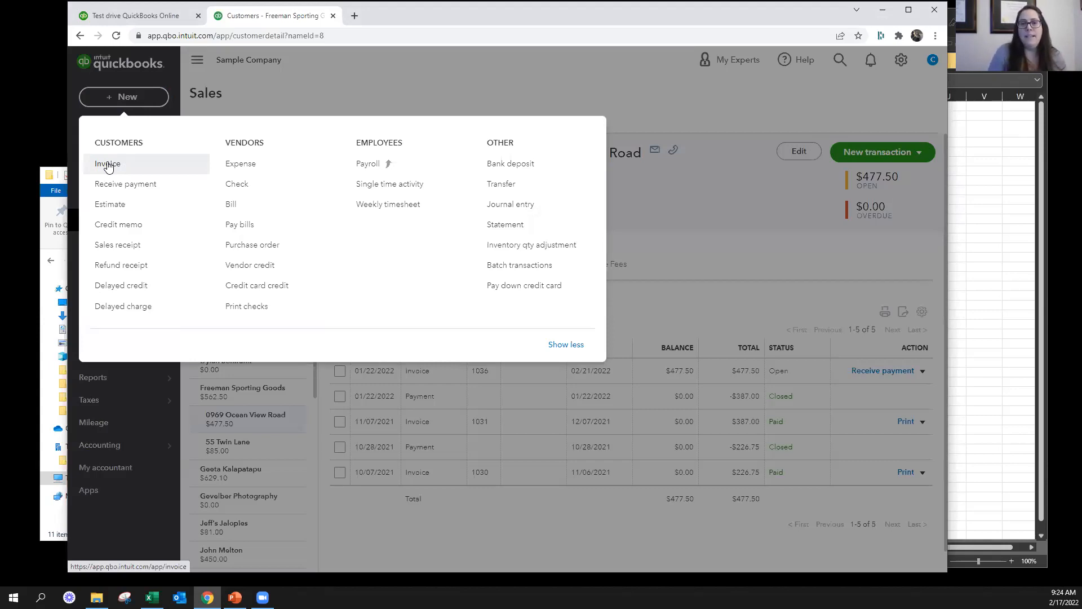
pyautogui.click(109, 165)
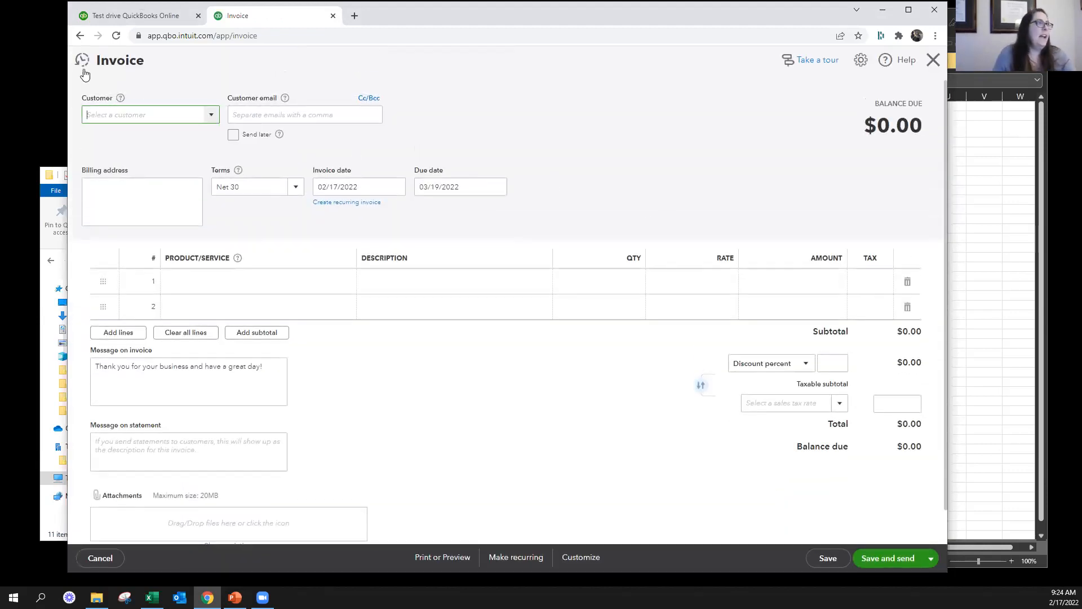
pyautogui.write("Amy's Bird Sanctuary")
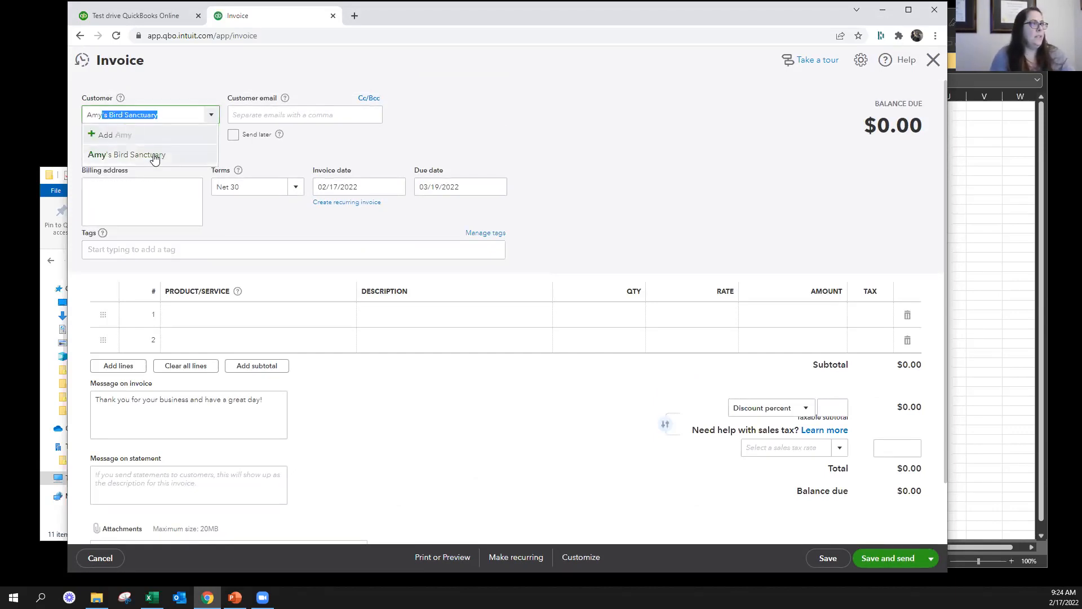
pyautogui.click(154, 160)
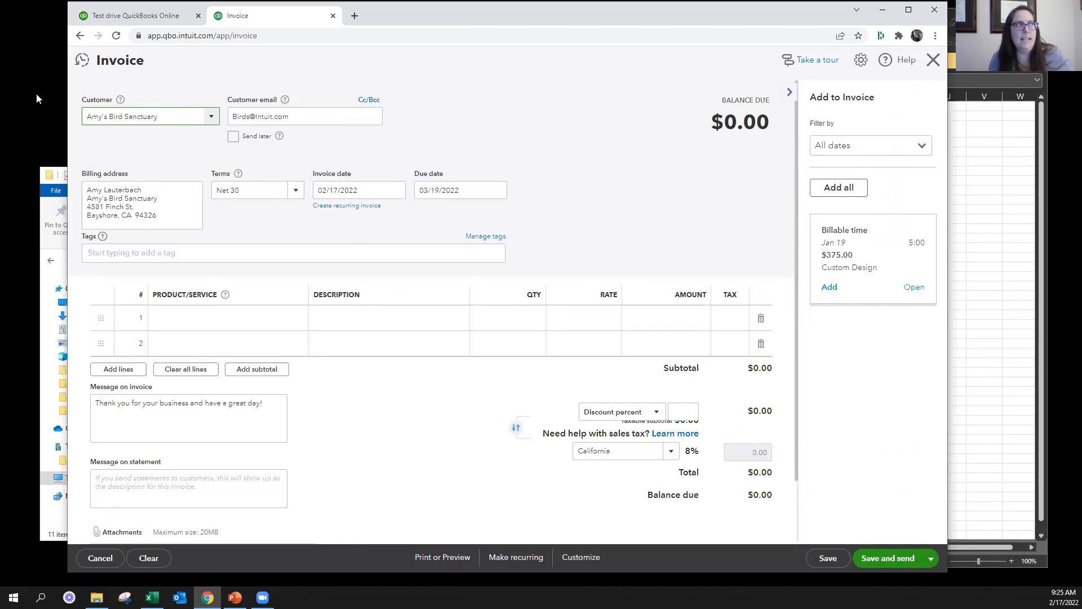
# Open the billable time suggested for the invoice, examine its name, time and description, and leave without saving
pyautogui.click(913, 287)
pyautogui.click(569, 327)
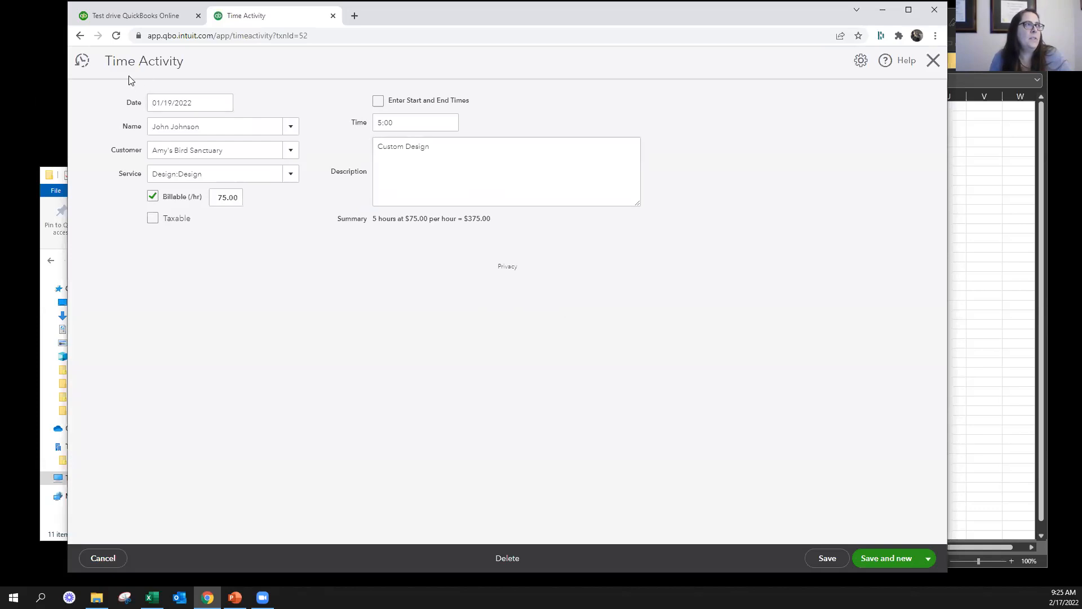
pyautogui.click(398, 130)
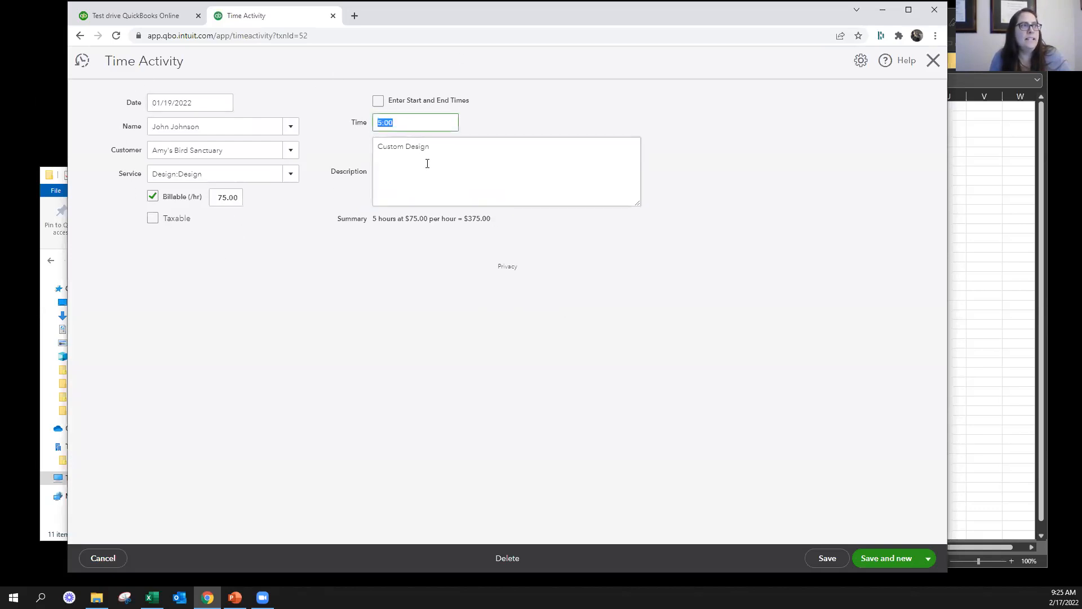
pyautogui.click(441, 162)
pyautogui.click(241, 125)
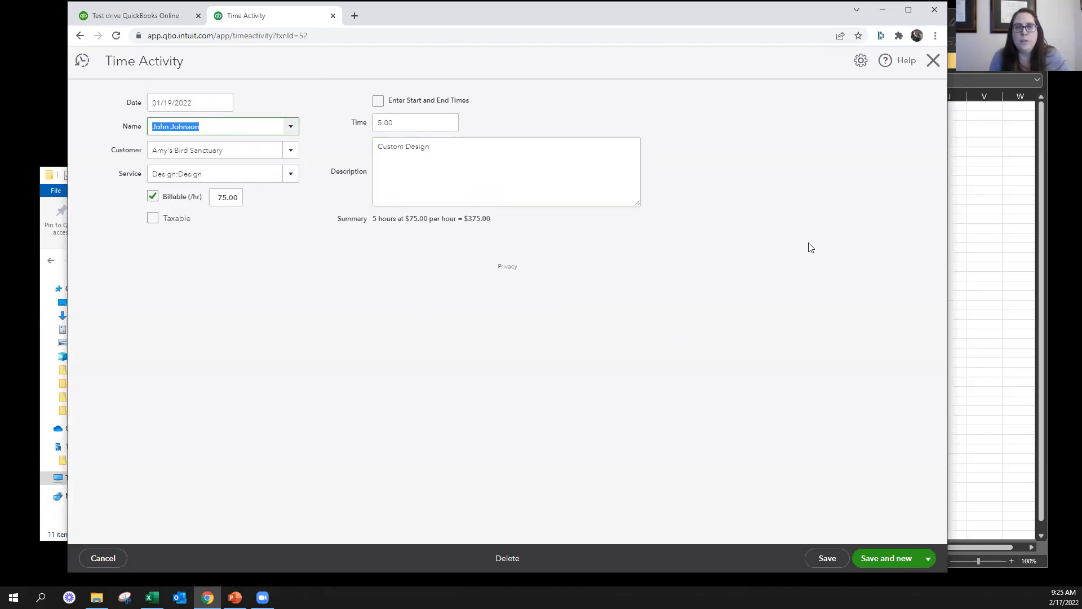
pyautogui.click(933, 60)
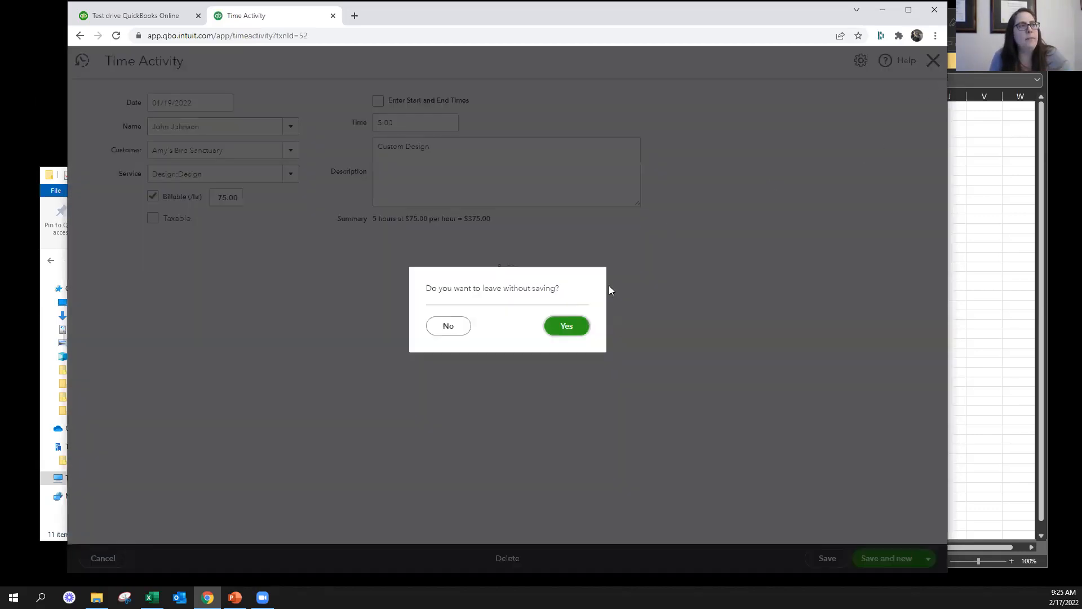
pyautogui.click(566, 326)
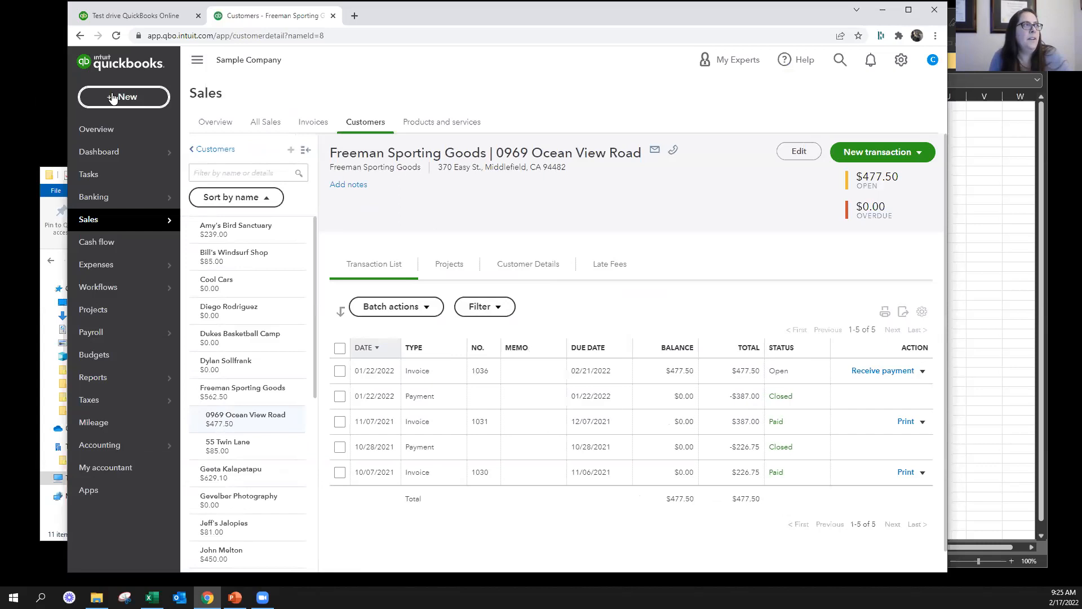
# Create another new invoice with Amy's Bird Sanctuary as the customer
pyautogui.click(116, 97)
pyautogui.click(108, 163)
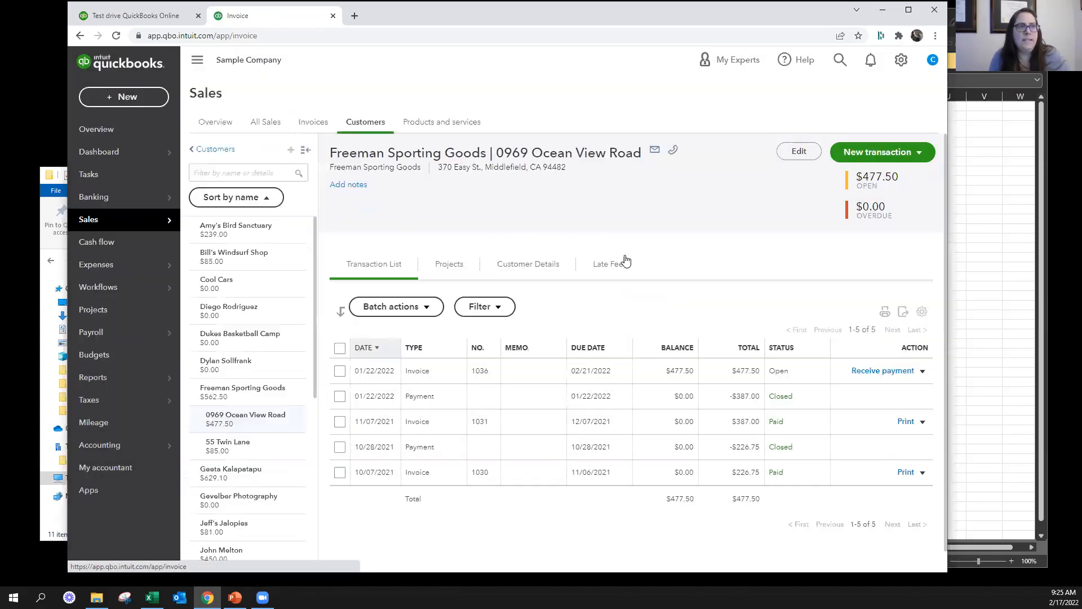
pyautogui.write('amy')
pyautogui.click(154, 150)
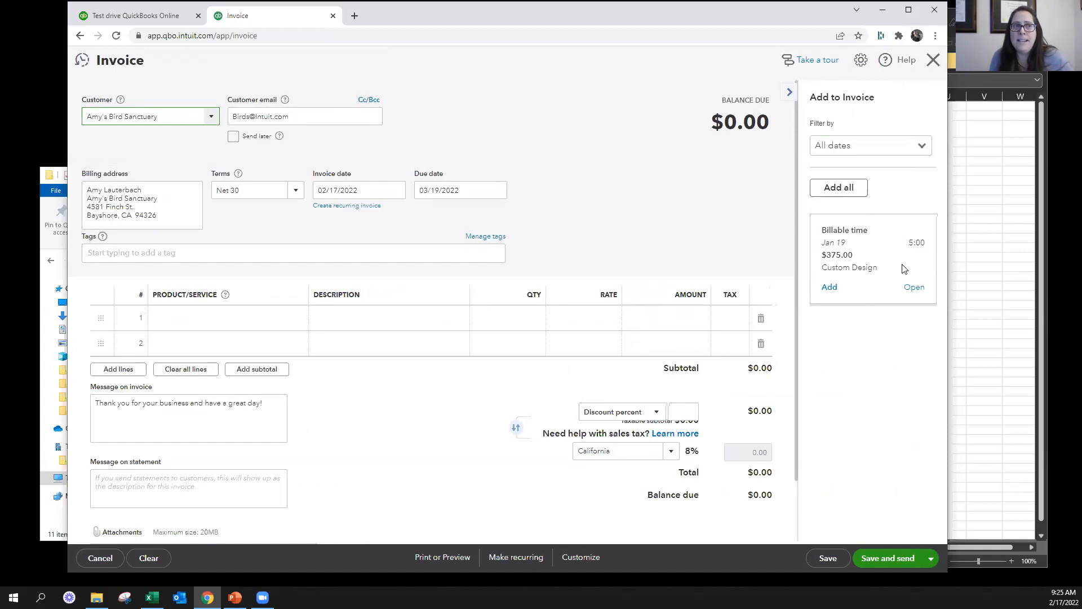
# Hide and redisplay the suggested billable charges, and examine the invoice's customer email, billing address, terms and dates
pyautogui.click(790, 92)
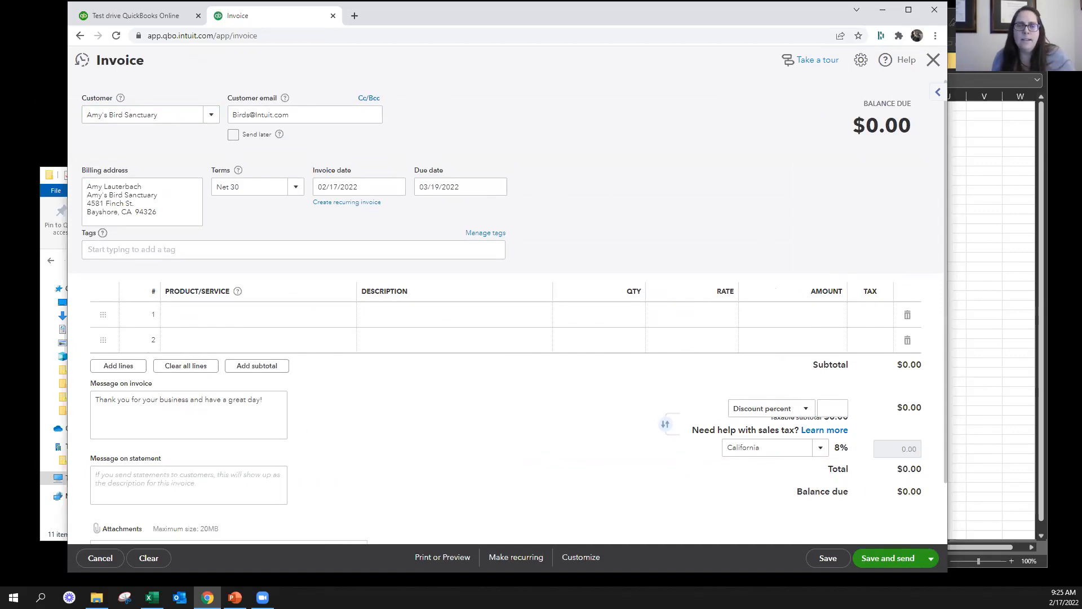
pyautogui.hotkey('alt', 'Tab')
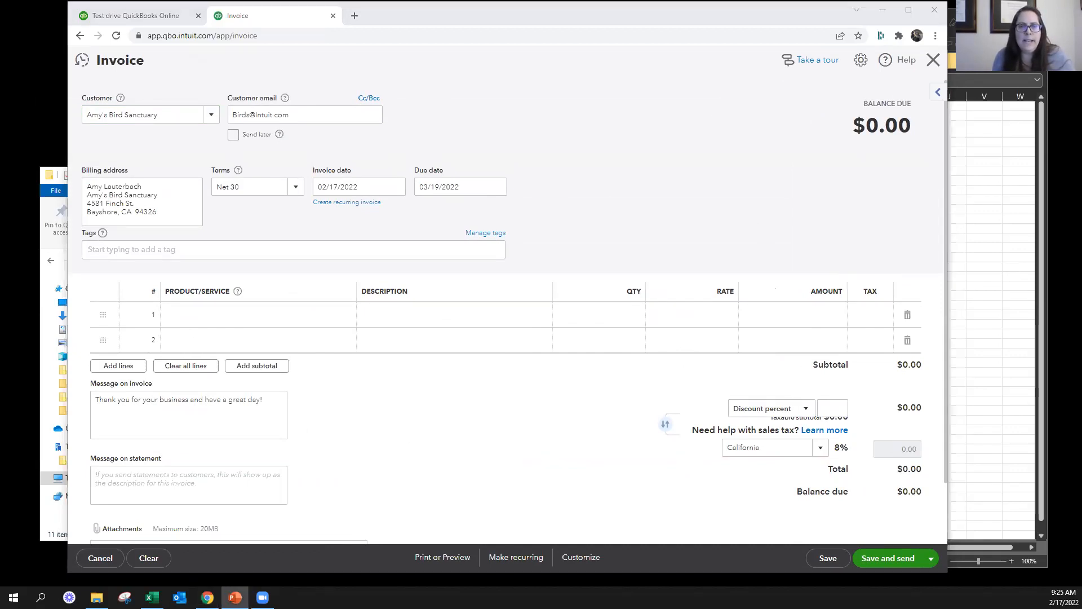
pyautogui.click(937, 93)
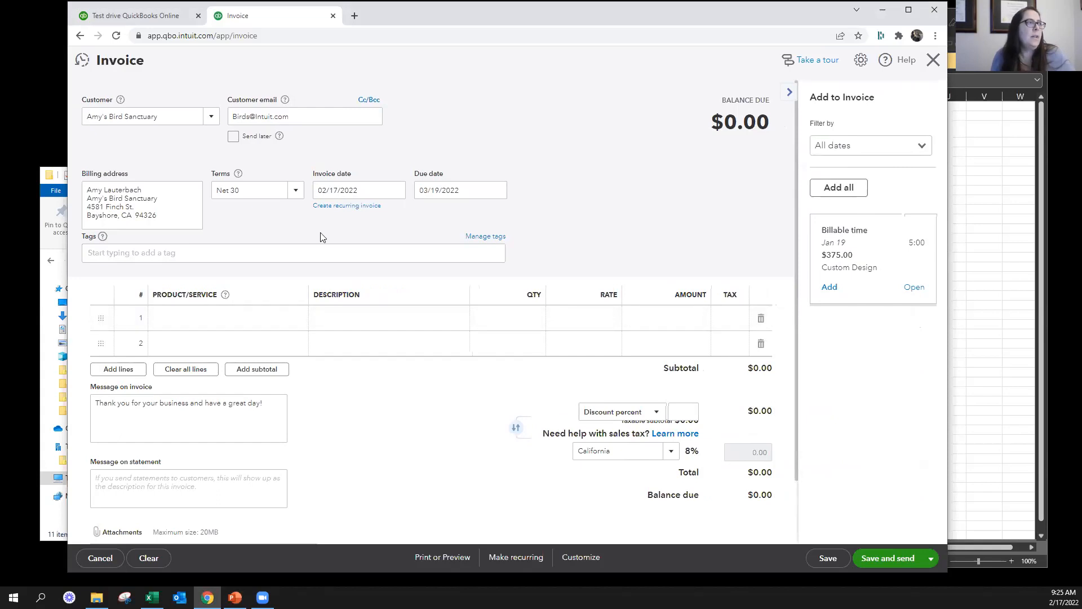
pyautogui.click(309, 117)
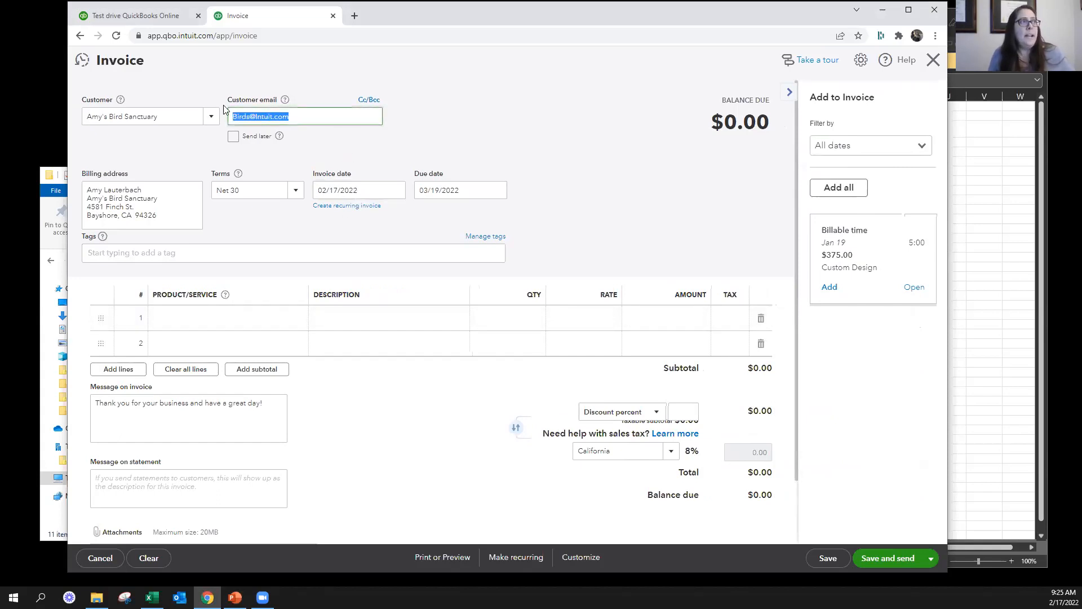
pyautogui.click(346, 134)
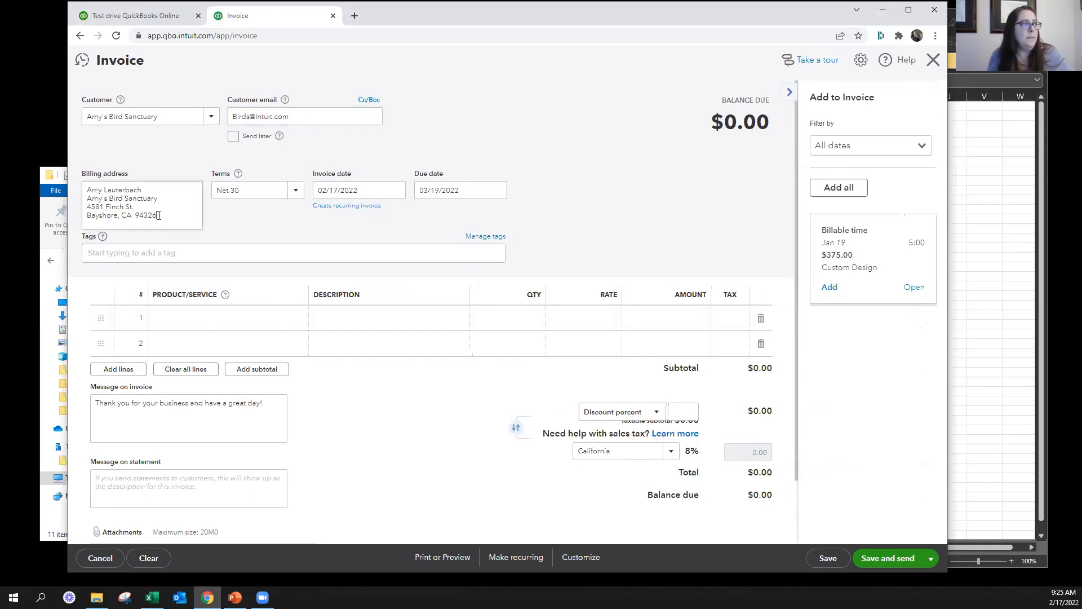
pyautogui.moveTo(158, 215); pyautogui.dragTo(84, 186)
pyautogui.click(280, 191)
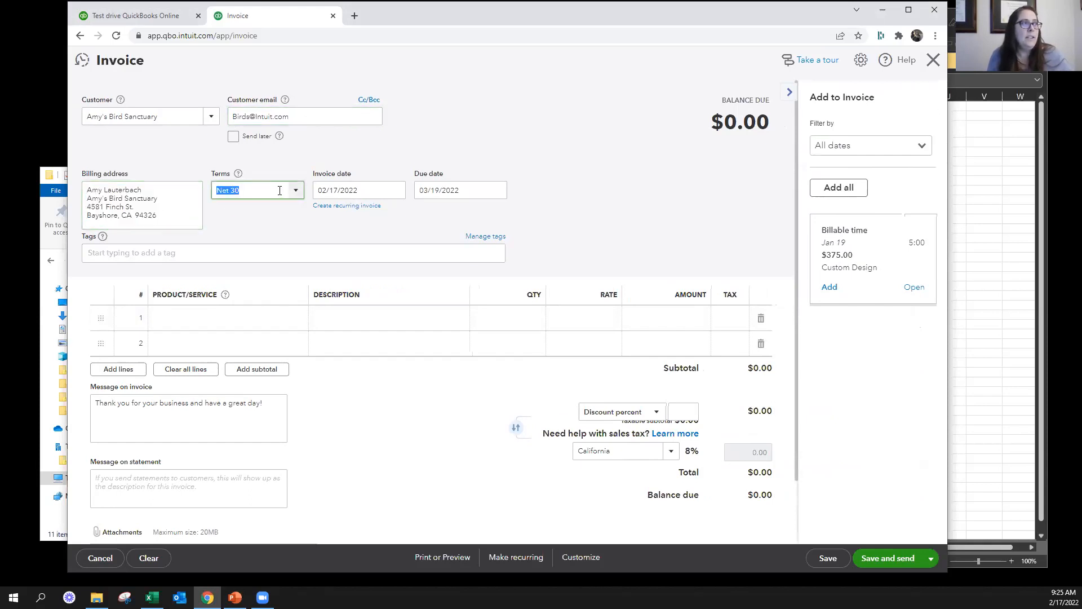
pyautogui.click(355, 190)
pyautogui.press('Tab')
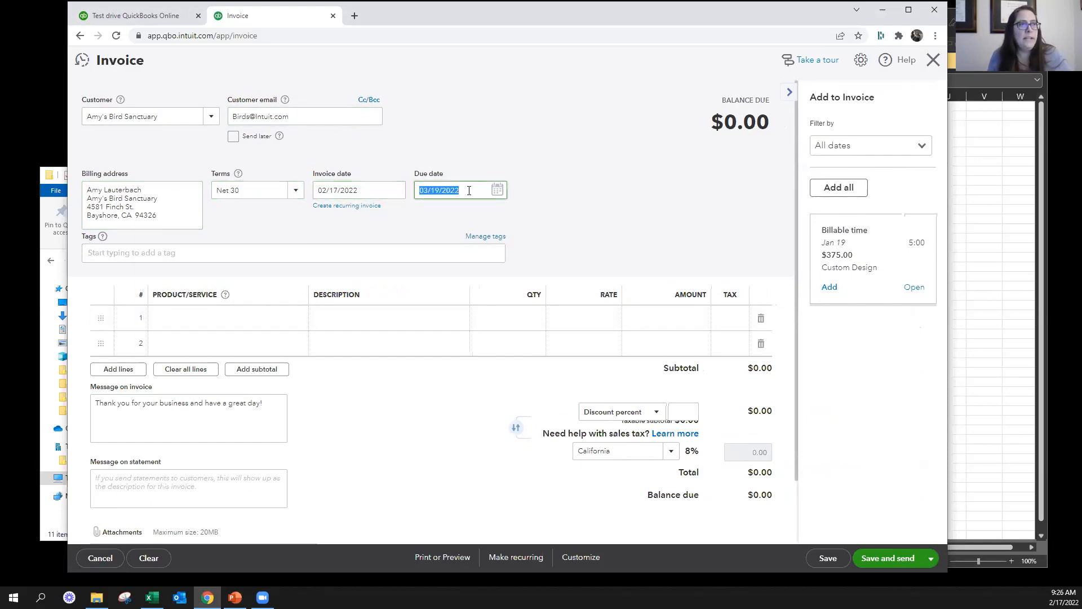
# Change the invoice's payment terms to Net 10 and then to Net 15
pyautogui.click(265, 191)
pyautogui.click(295, 189)
pyautogui.click(264, 250)
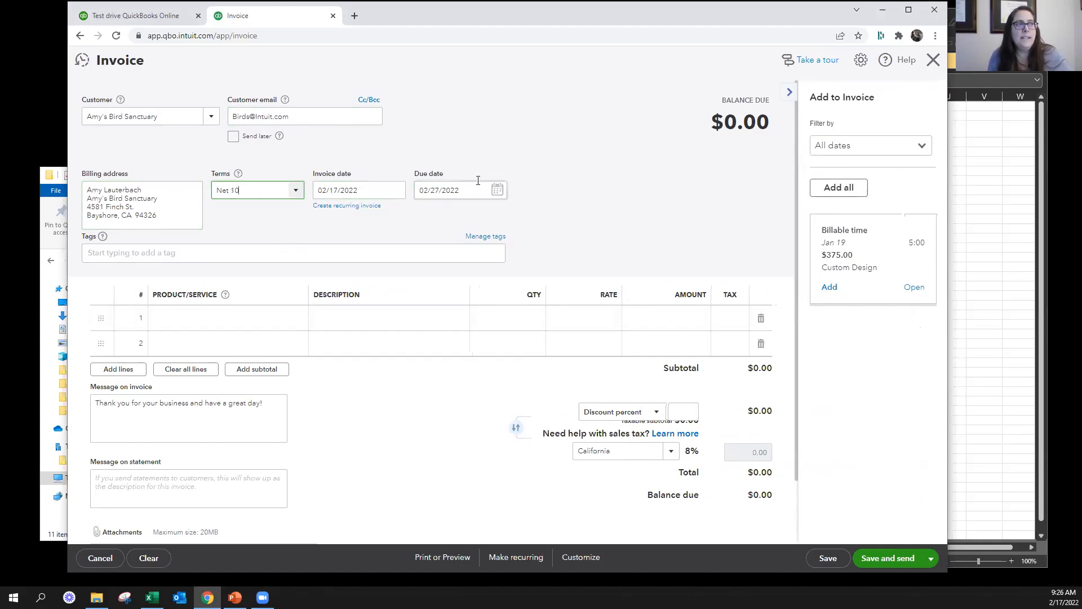
pyautogui.click(296, 194)
pyautogui.click(259, 270)
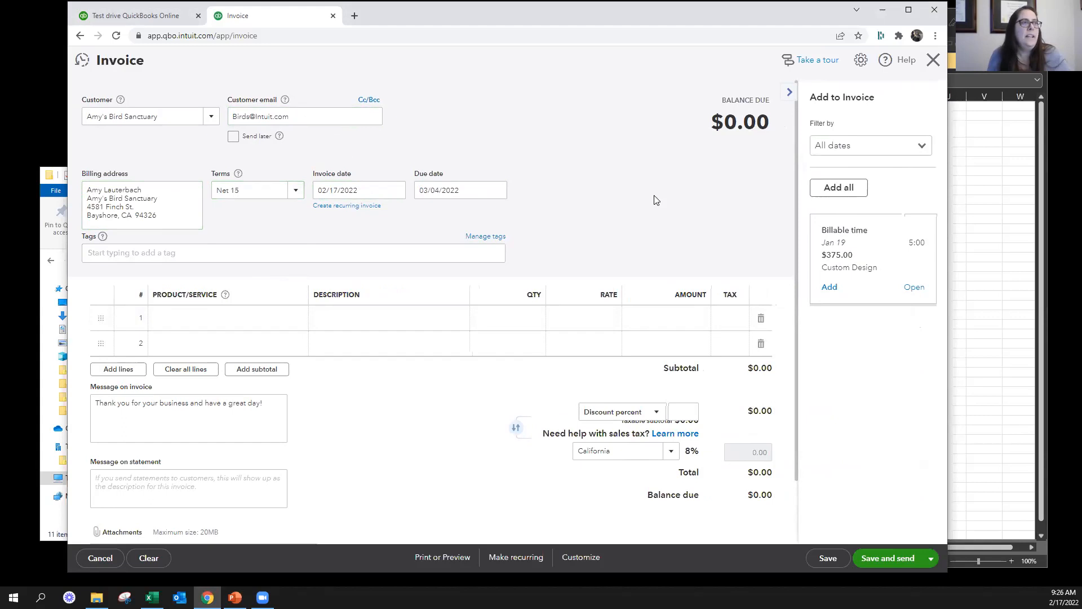
# Hide the suggested charges and add the Concrete item to the first invoice line at a rate of 100
pyautogui.click(789, 92)
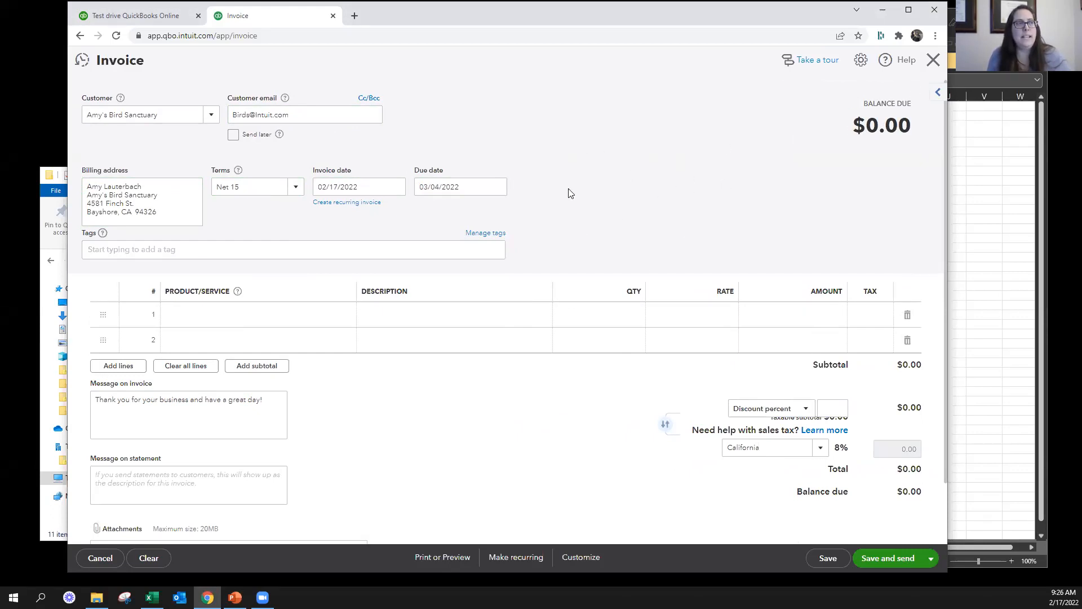
pyautogui.click(310, 314)
pyautogui.click(345, 315)
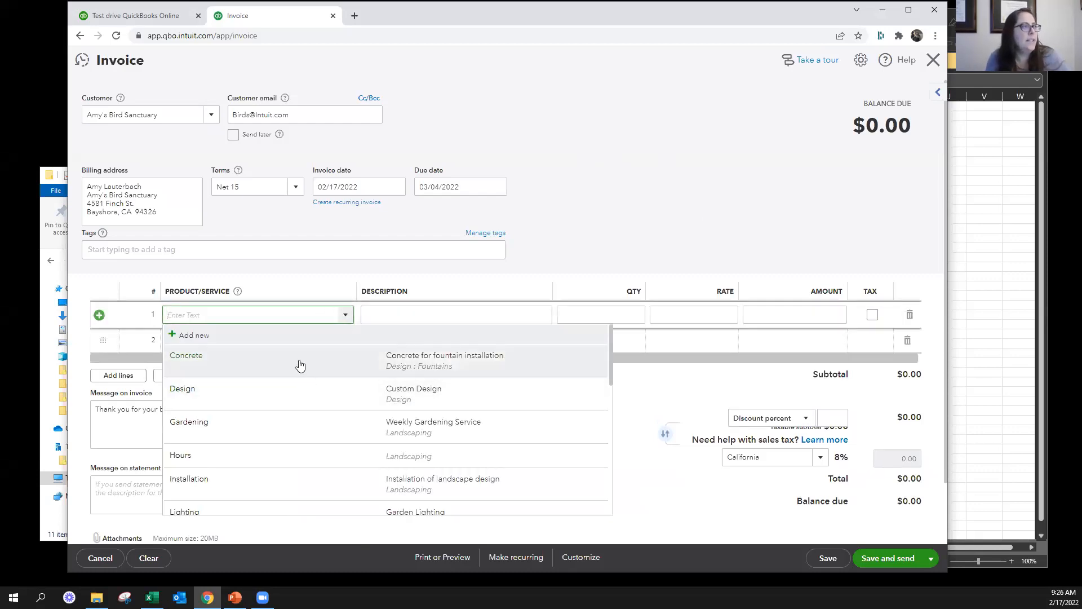
pyautogui.click(299, 365)
pyautogui.press('Tab')
pyautogui.press('Tab')
pyautogui.press('Tab')
pyautogui.write('100')
pyautogui.press('Tab')
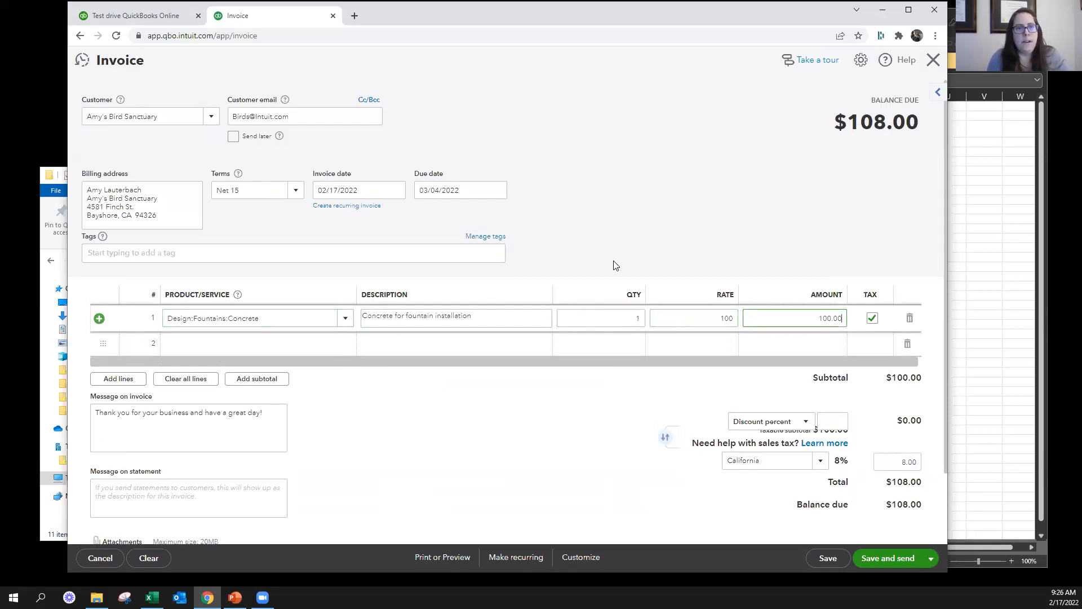
# Examine the available products and services and the first invoice line's description, quantity, rate and tax fields
pyautogui.click(345, 319)
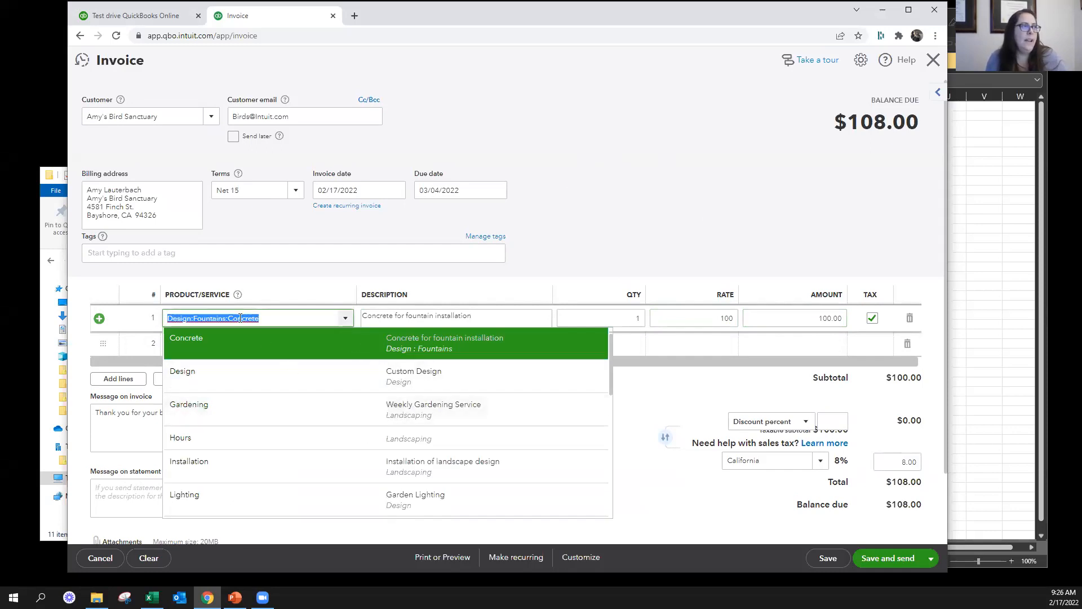
pyautogui.scroll(-5, 313, 463)
pyautogui.scroll(-2, 314, 461)
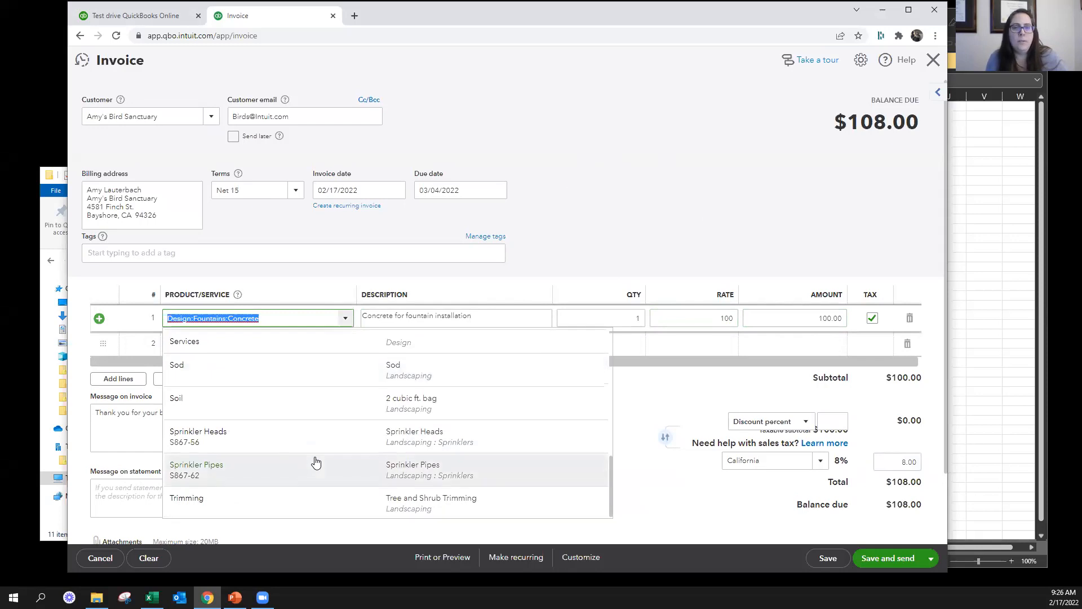
pyautogui.scroll(10, 314, 459)
pyautogui.click(514, 316)
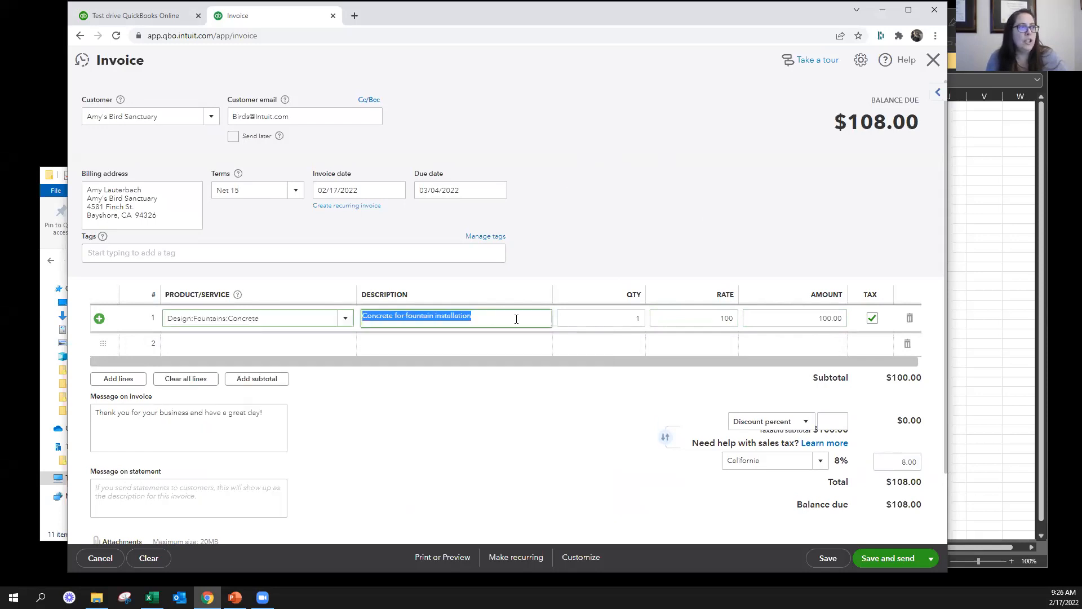
pyautogui.press('Tab')
pyautogui.press('Tab')
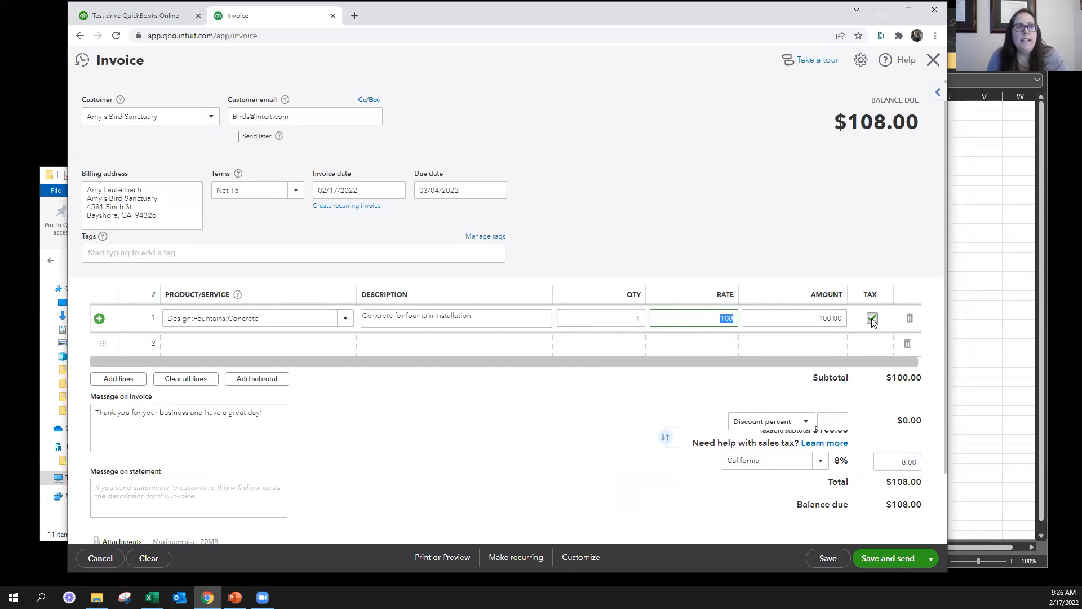
pyautogui.click(696, 317)
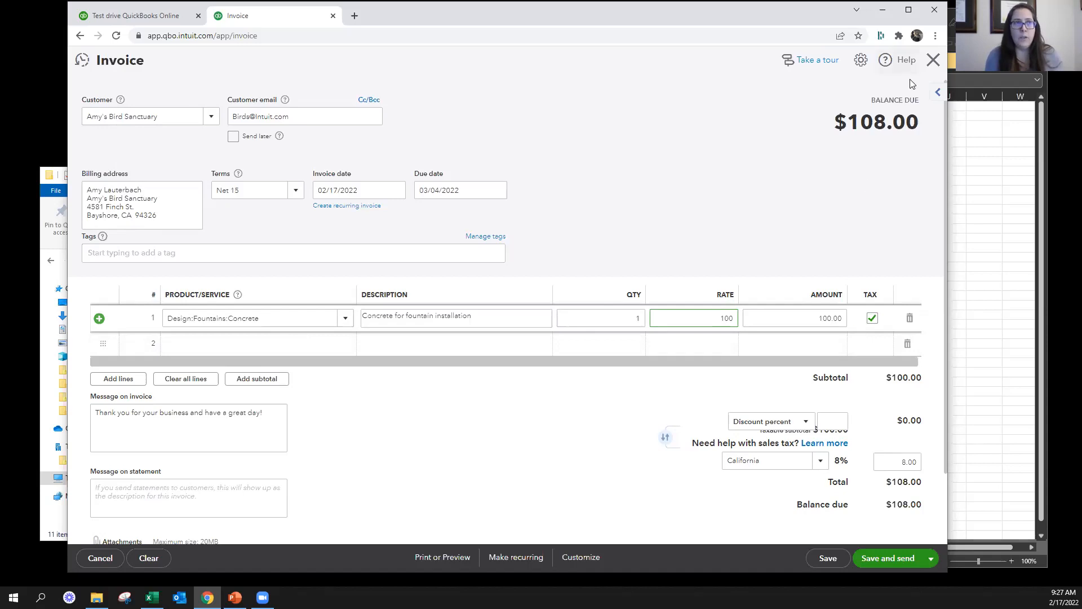
# Leave the invoice without saving and open the customer record of Amy's Bird Sanctuary
pyautogui.press('Escape')
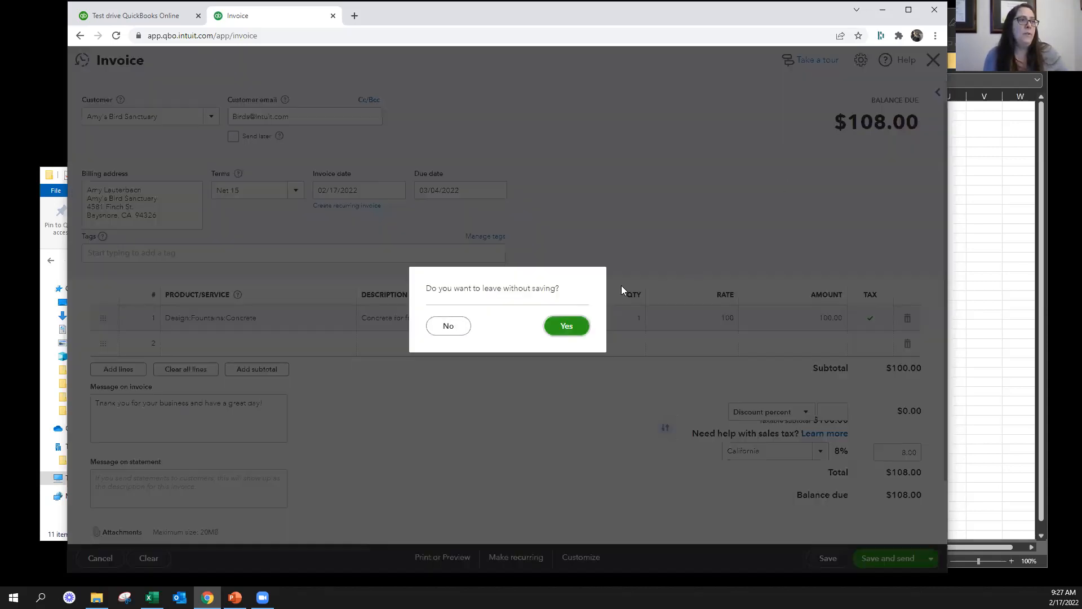
pyautogui.click(566, 326)
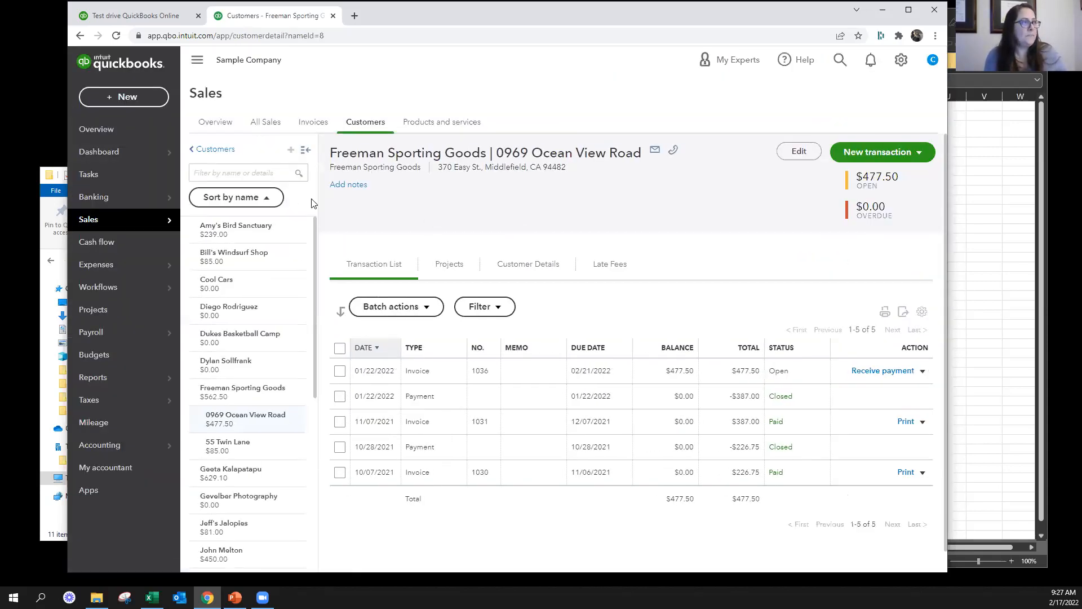
pyautogui.click(271, 232)
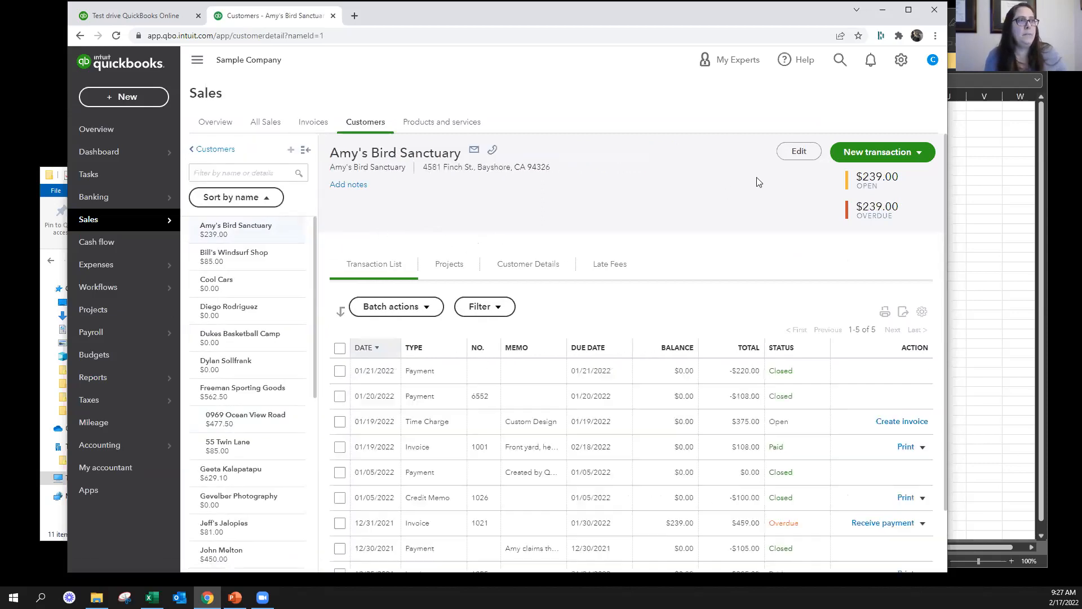
# Mark the customer Amy's Bird Sanctuary as not taxable and save the record
pyautogui.click(798, 152)
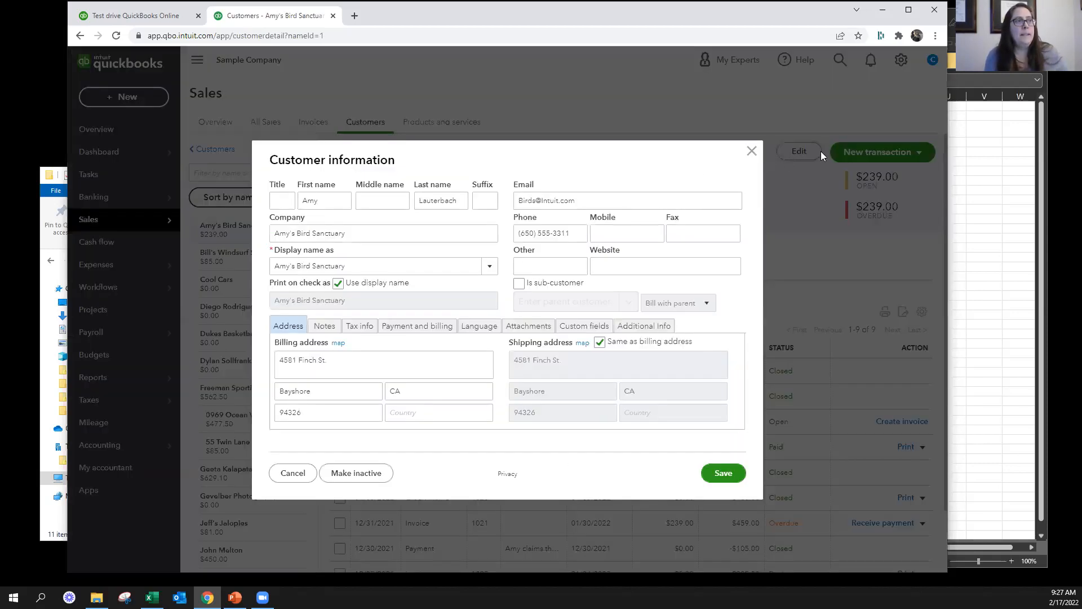
pyautogui.click(358, 328)
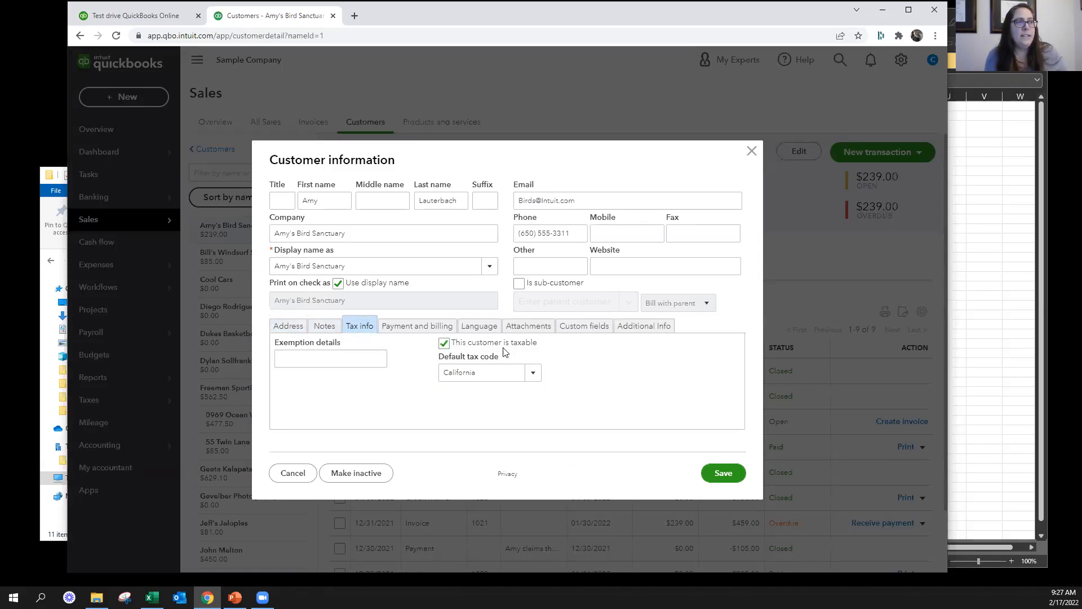
pyautogui.click(443, 343)
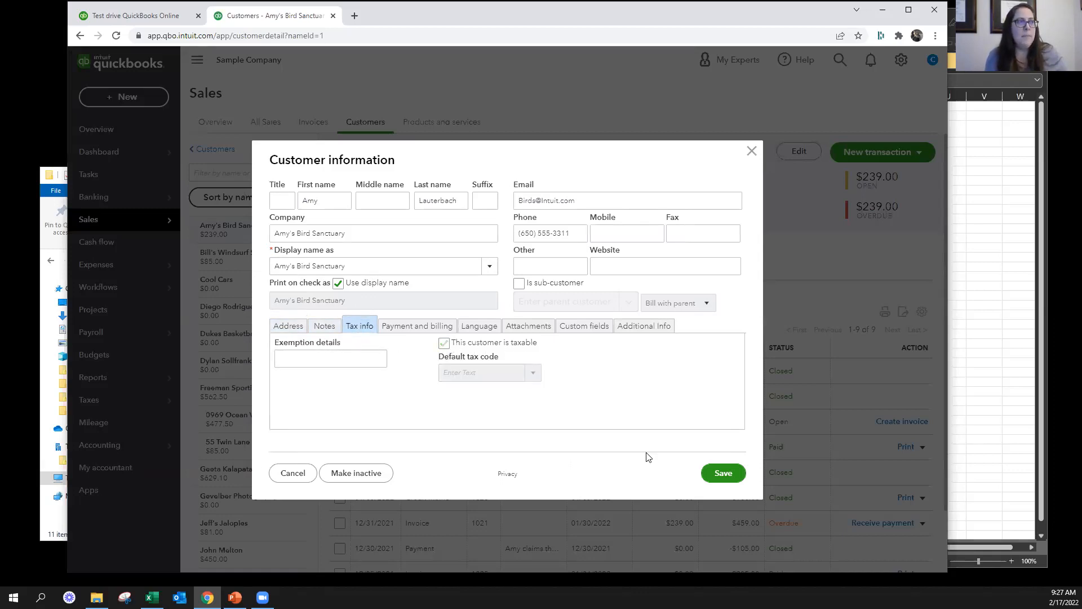
pyautogui.click(723, 469)
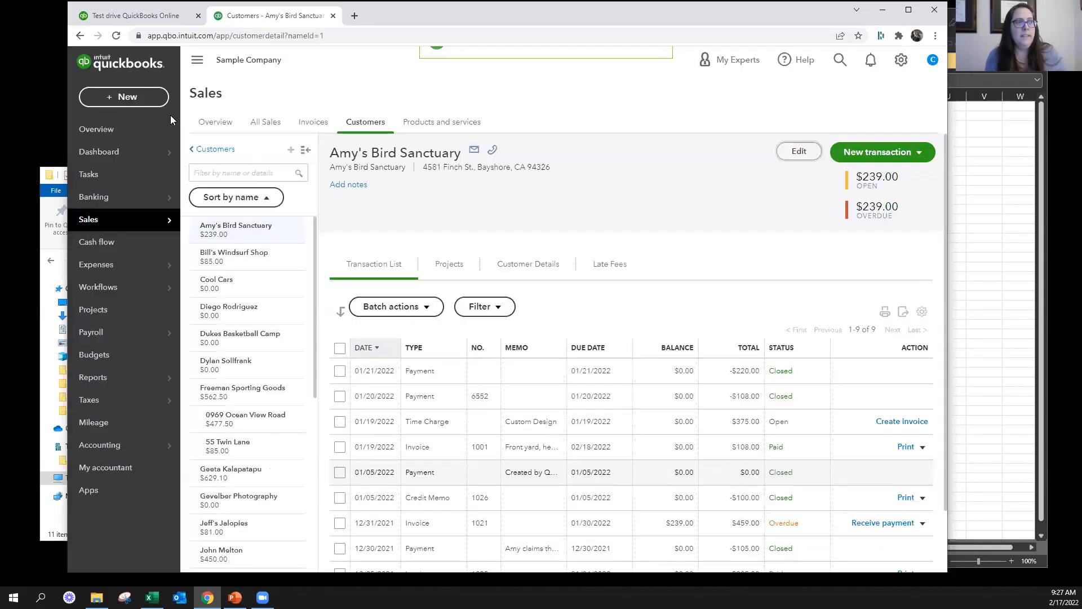
# Create a new invoice for the customer Amy's Bird Sanctuary
pyautogui.click(124, 96)
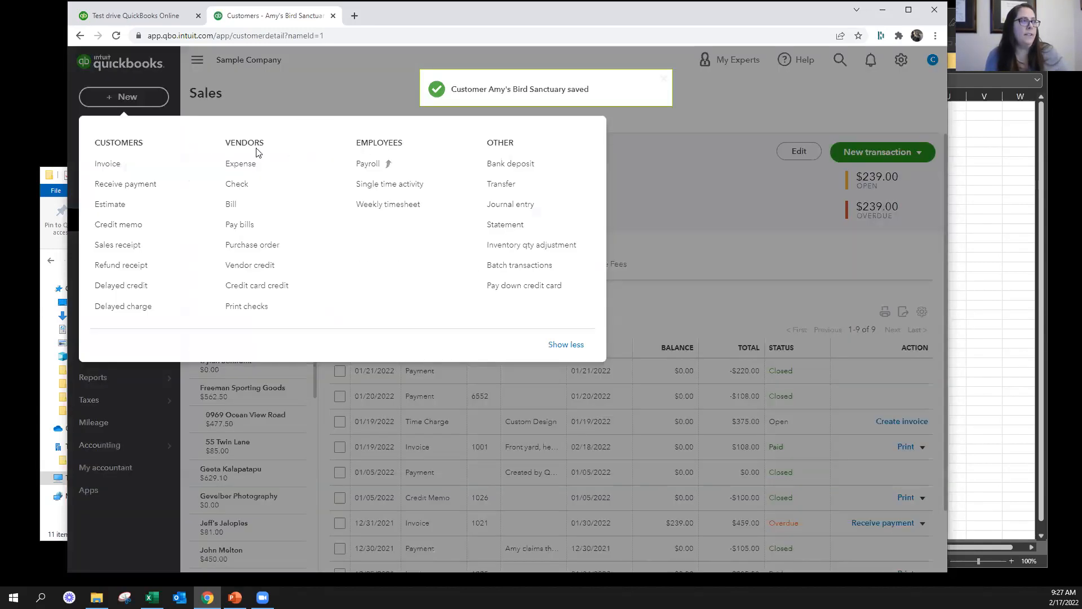
pyautogui.click(114, 164)
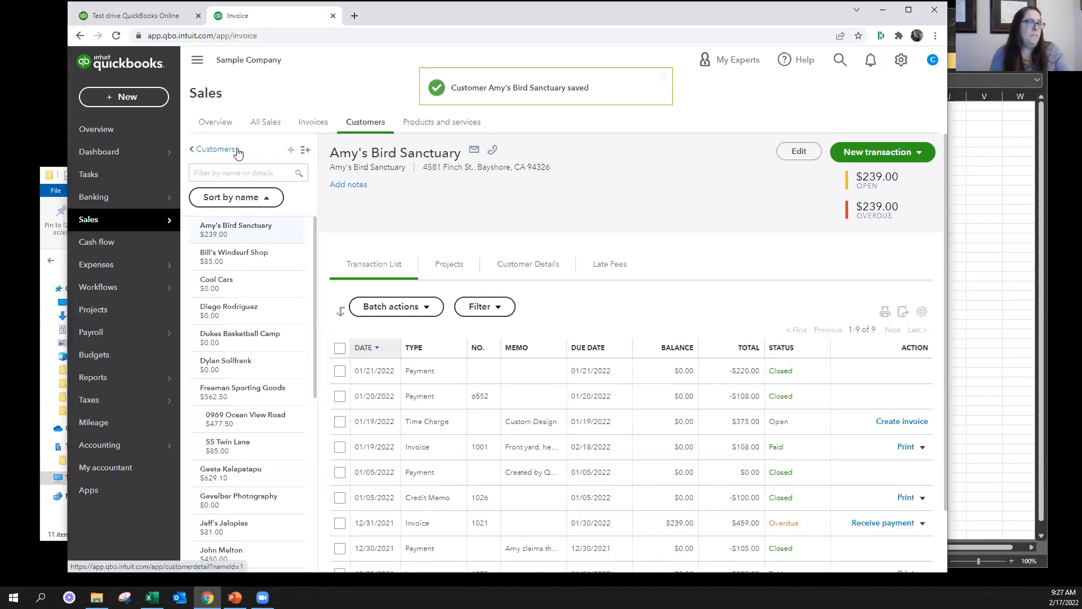
pyautogui.write('am')
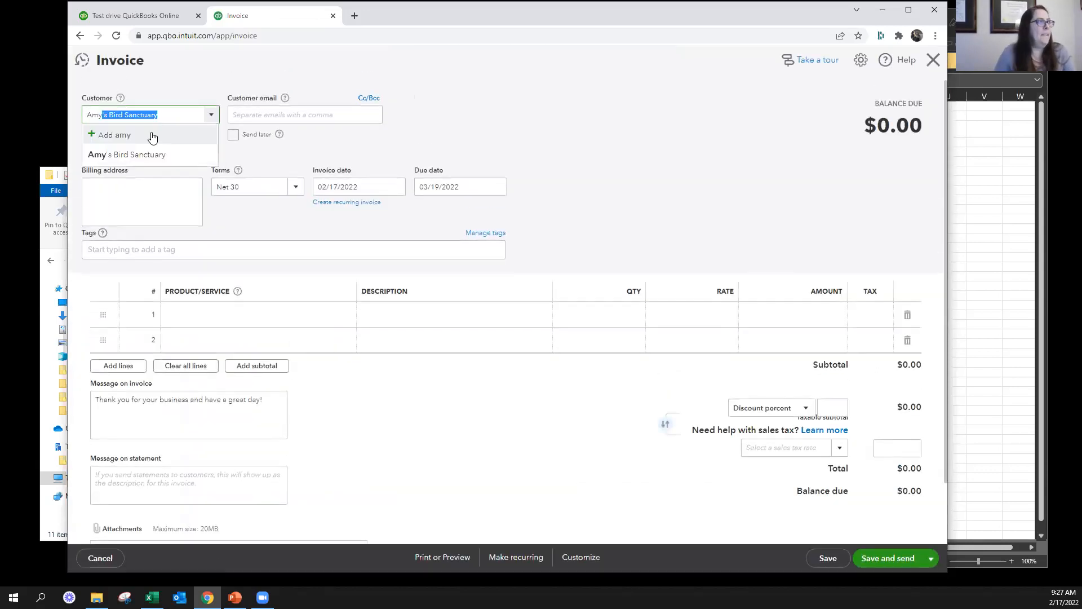
pyautogui.click(150, 151)
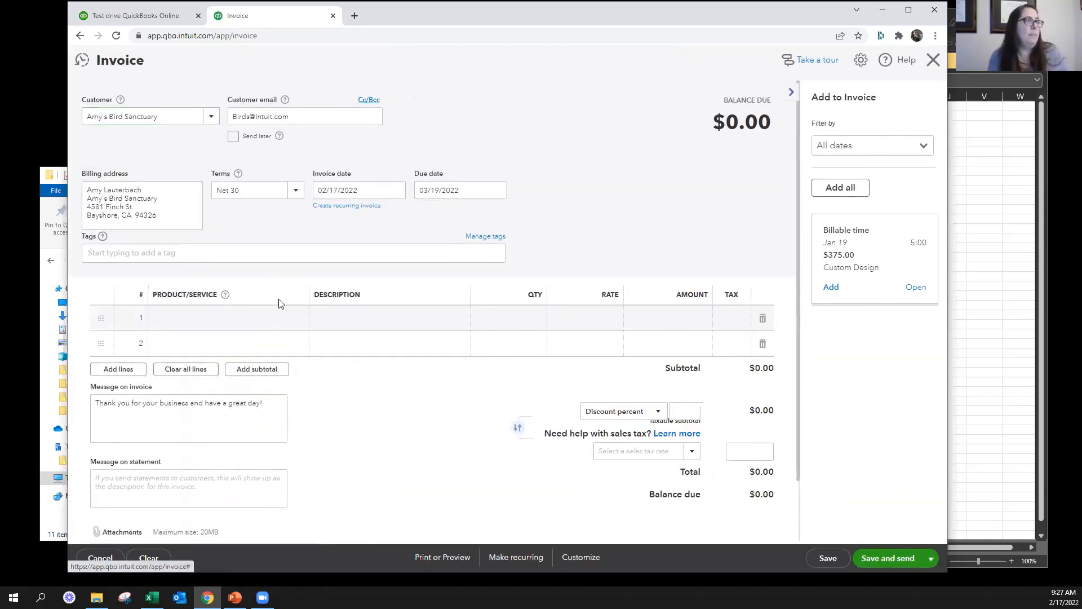
# Add the Concrete item to the first invoice line with an amount of 100 and hide the suggested charges
pyautogui.click(234, 324)
pyautogui.write('conc')
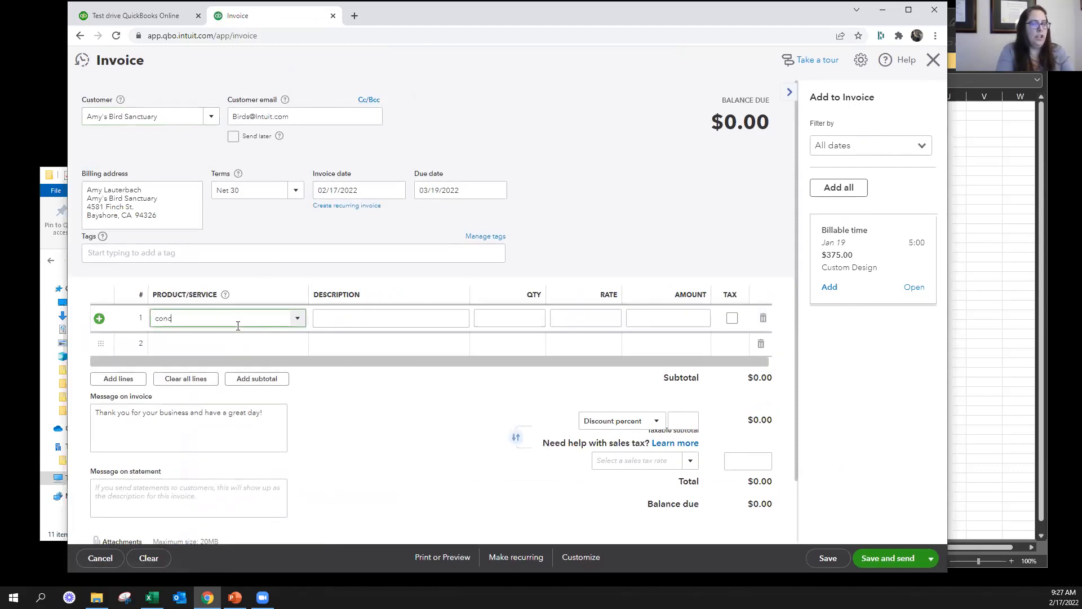
pyautogui.click(232, 360)
pyautogui.click(657, 315)
pyautogui.write('100')
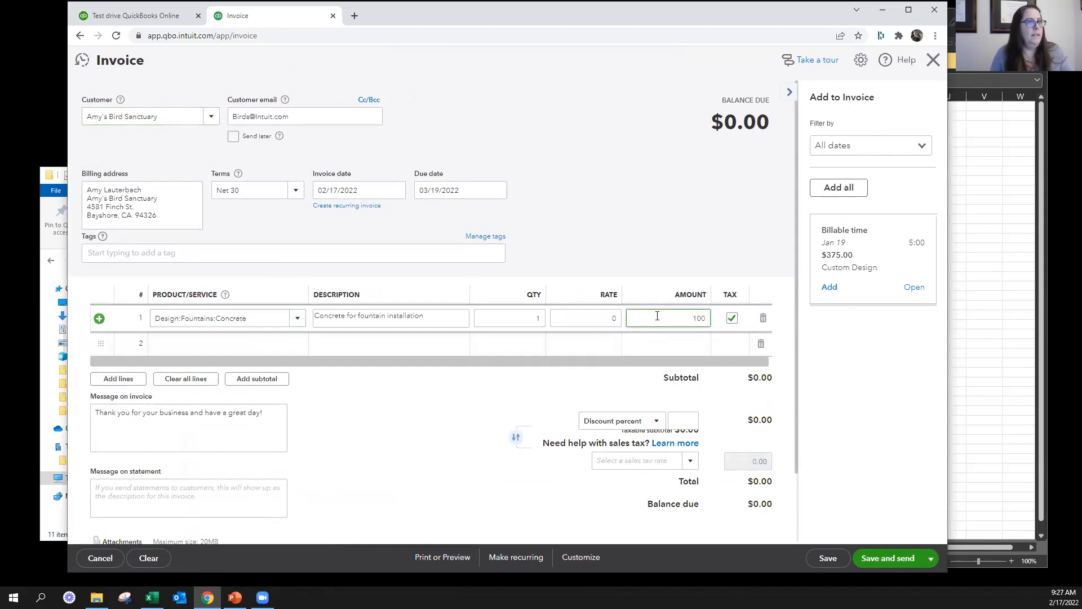
pyautogui.click(663, 195)
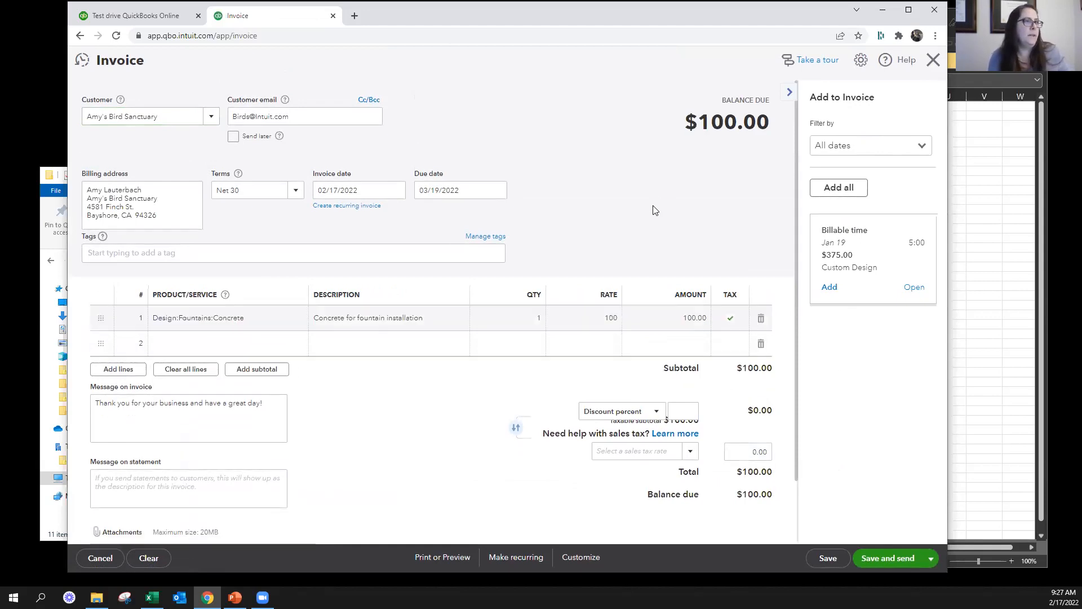
pyautogui.click(791, 93)
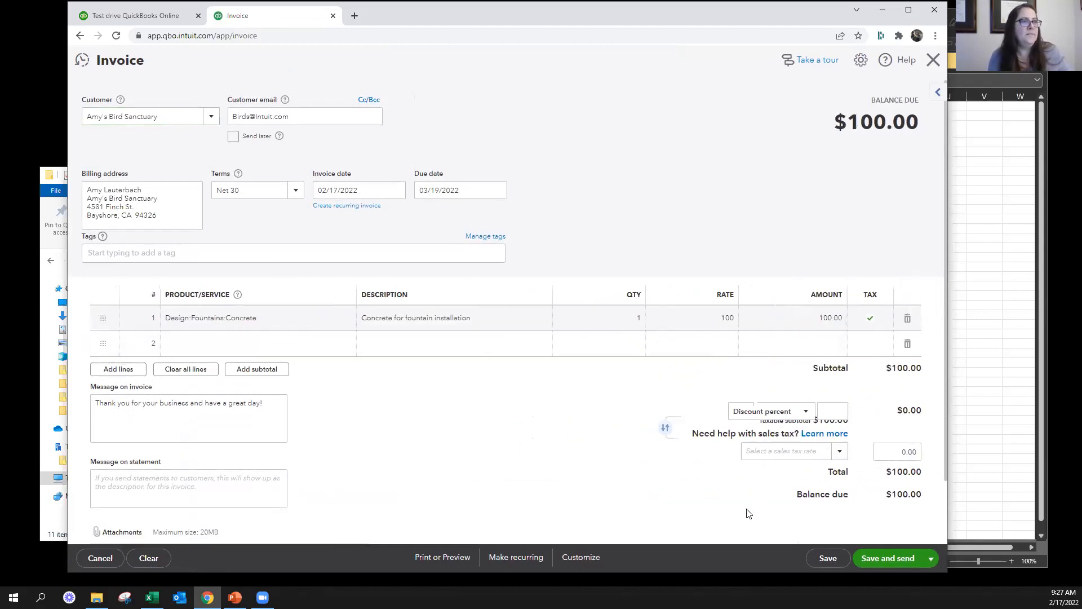
# Look over the invoice's line item, totals and sales tax area, keeping the unsaved invoice open
pyautogui.scroll(-1, 726, 496)
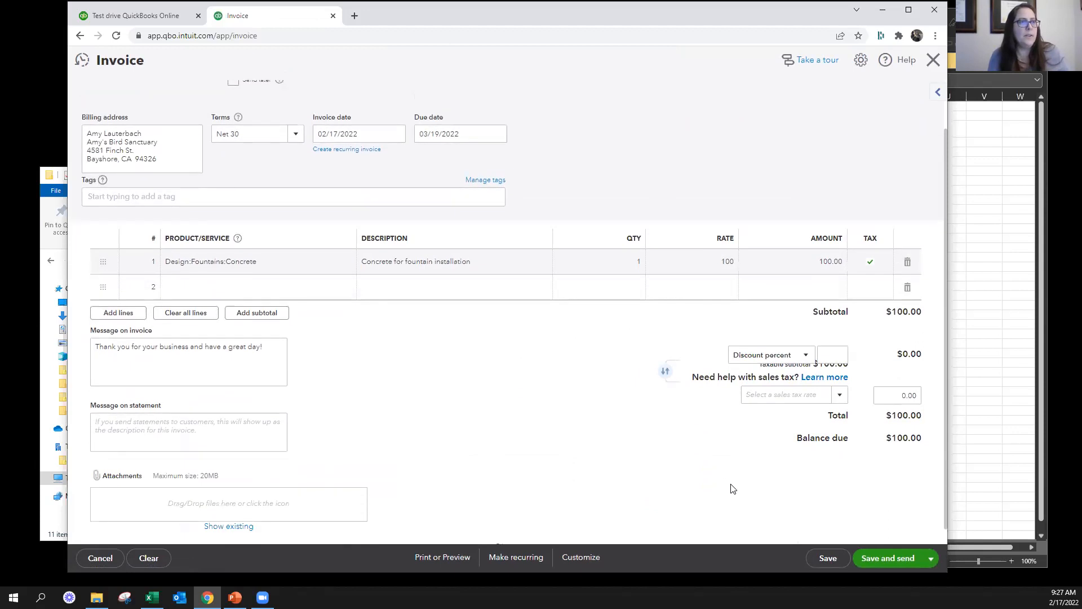
pyautogui.scroll(1, 865, 270)
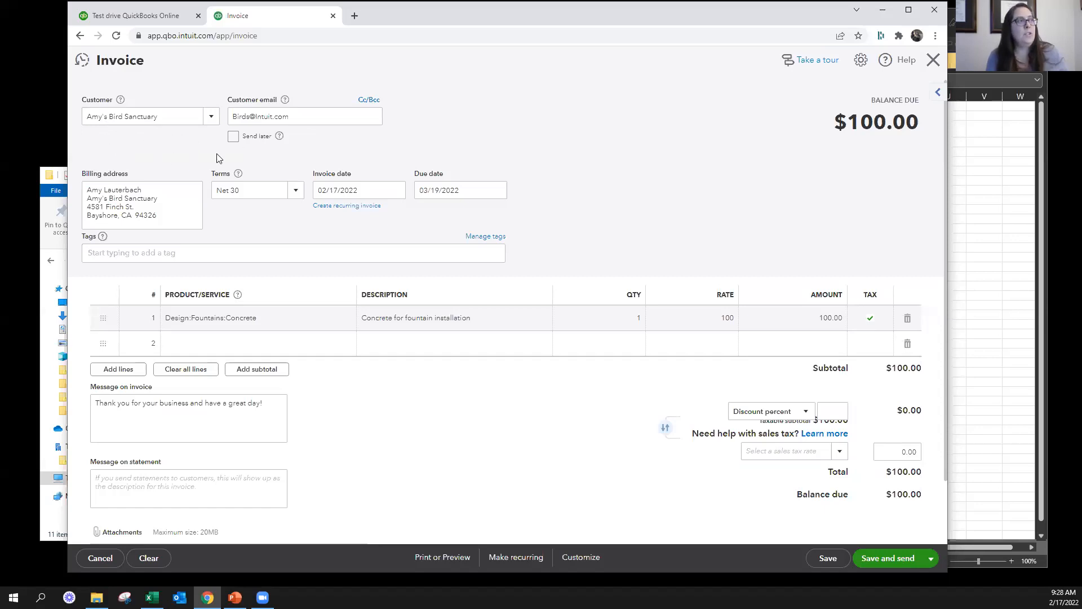
pyautogui.click(933, 60)
pyautogui.click(435, 331)
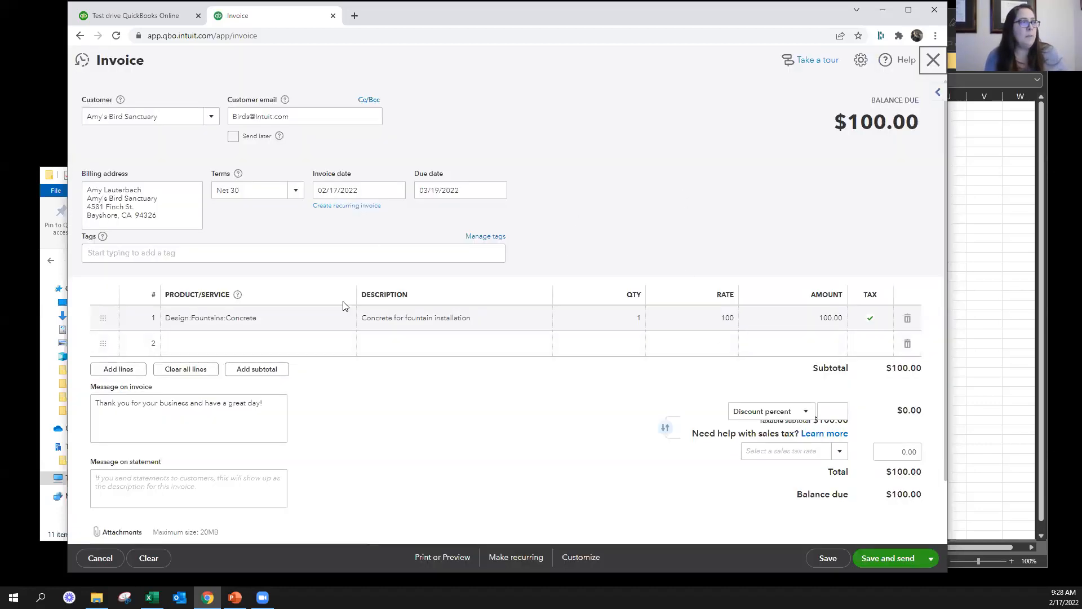
pyautogui.scroll(-2, 614, 328)
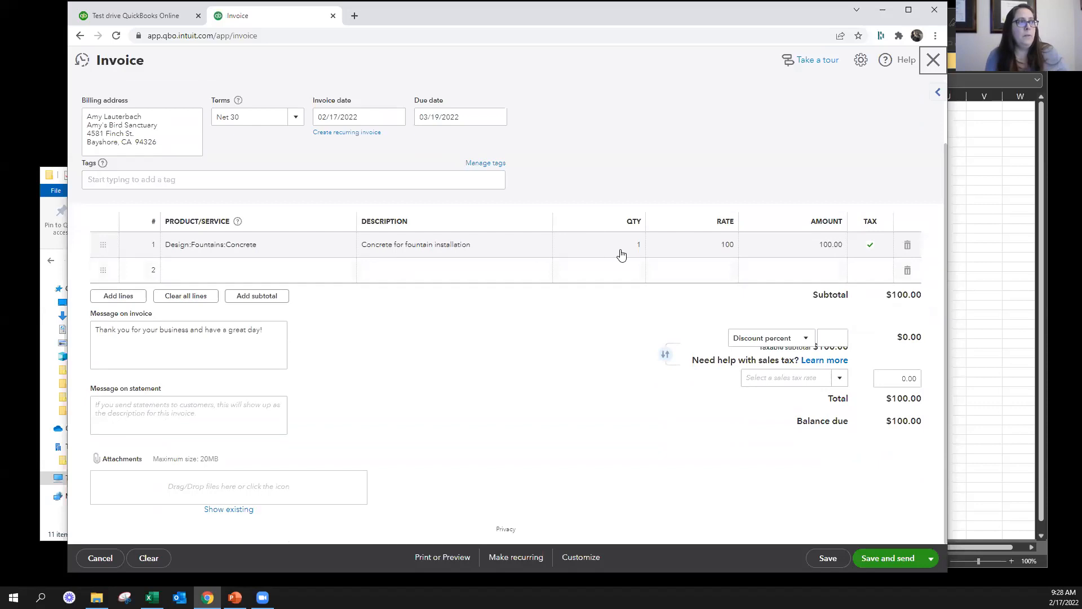
pyautogui.scroll(2, 865, 269)
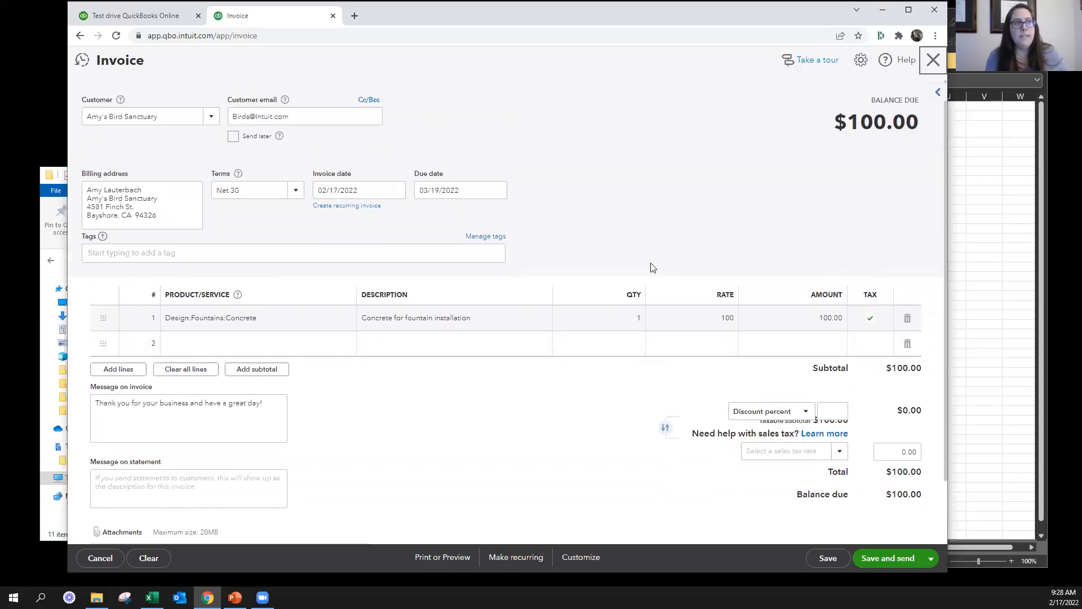
# Toggle the tax setting of the Concrete line off and back on
pyautogui.click(871, 329)
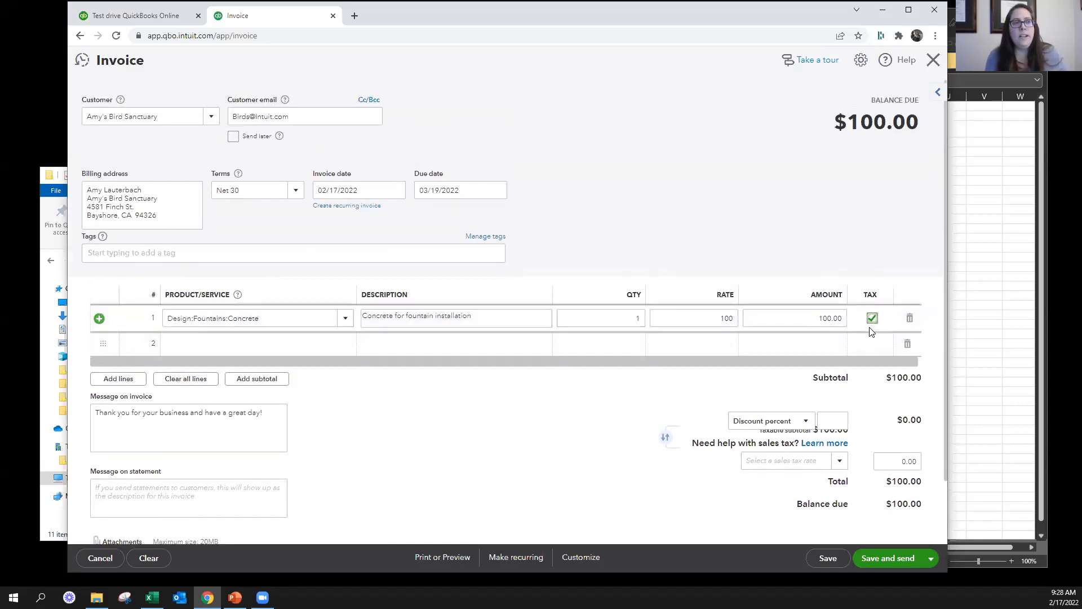
pyautogui.click(872, 319)
pyautogui.click(872, 319)
pyautogui.click(873, 319)
pyautogui.click(874, 319)
pyautogui.click(871, 320)
pyautogui.click(284, 314)
pyautogui.click(284, 314)
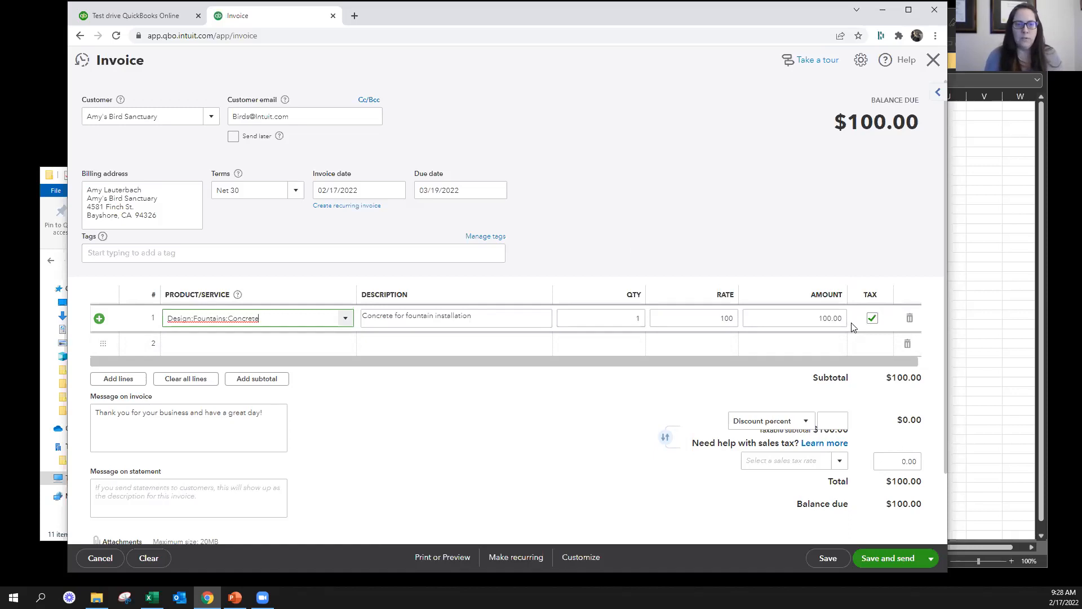
pyautogui.hotkey('alt', 'Tab')
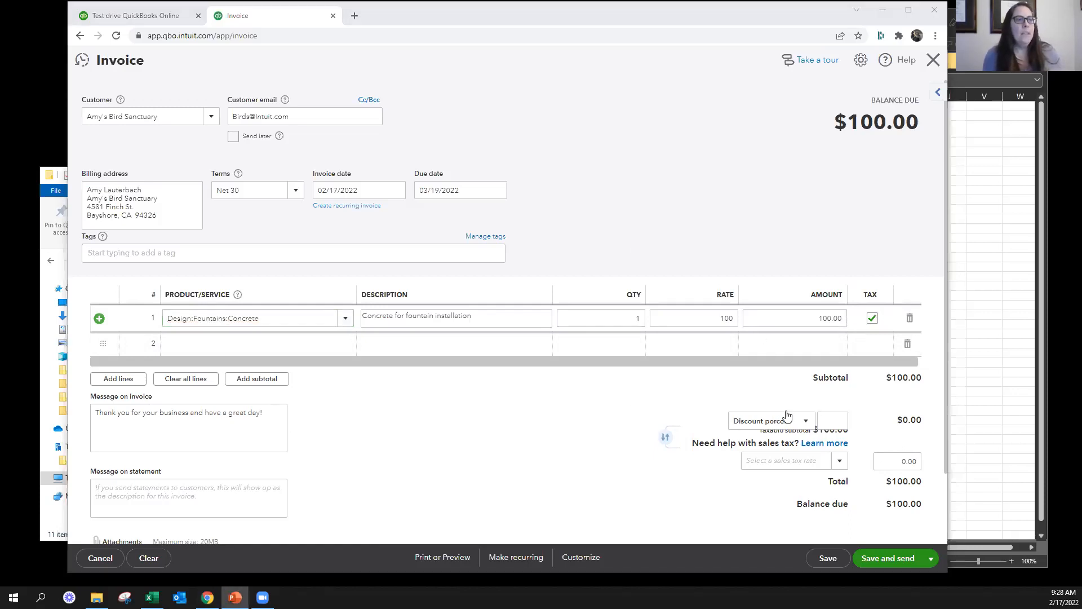
# Apply a 5 percent discount to the invoice
pyautogui.click(807, 427)
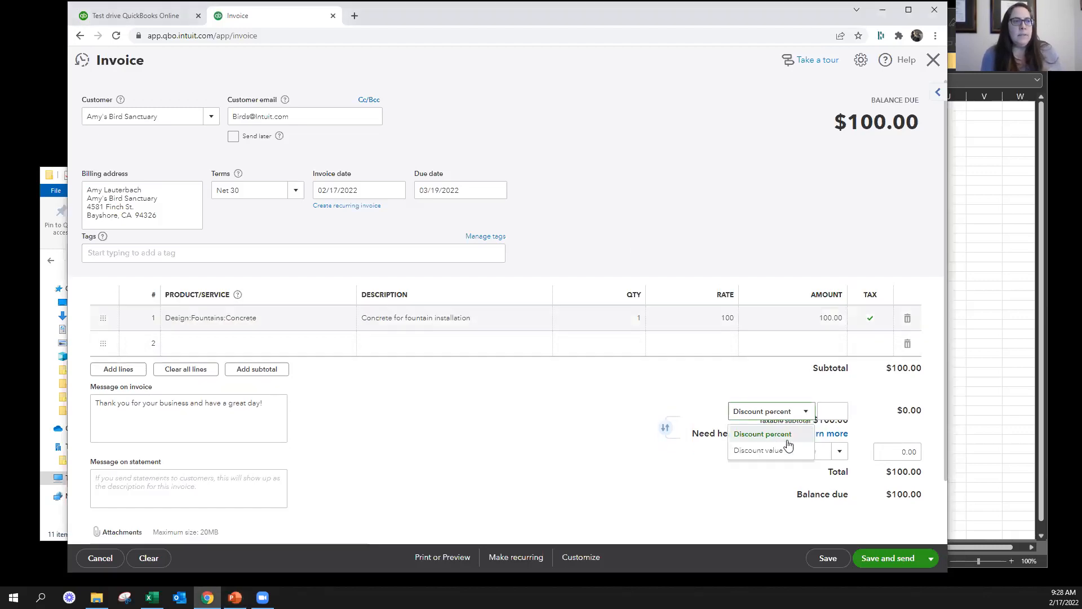
pyautogui.click(786, 446)
pyautogui.click(800, 412)
pyautogui.click(770, 436)
pyautogui.write('5')
pyautogui.press('Tab')
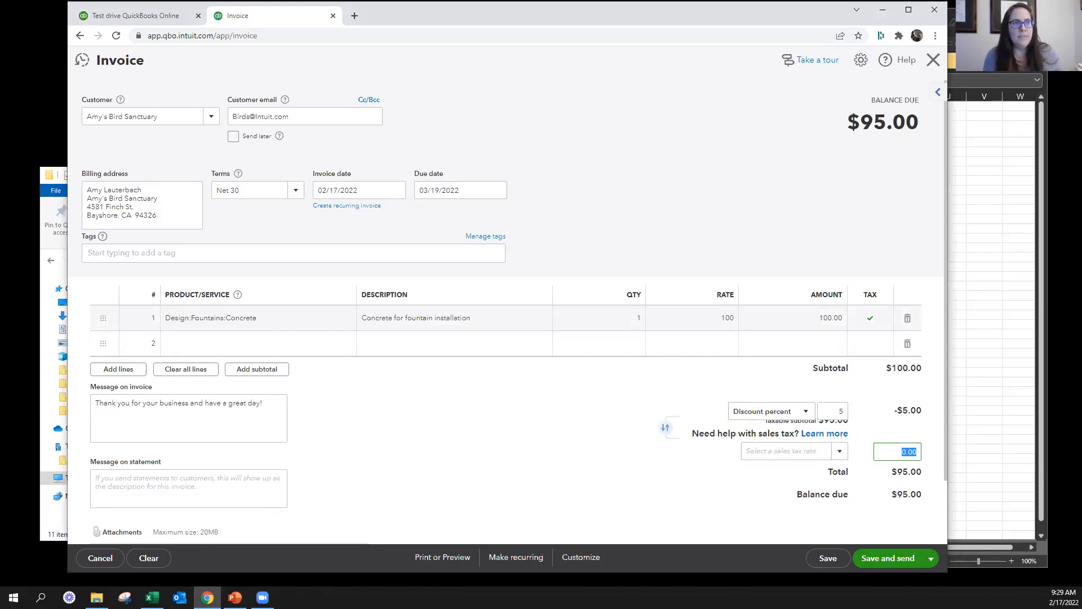
# Change the invoice discount to a fixed value of 2
pyautogui.click(800, 411)
pyautogui.click(773, 446)
pyautogui.press('Tab')
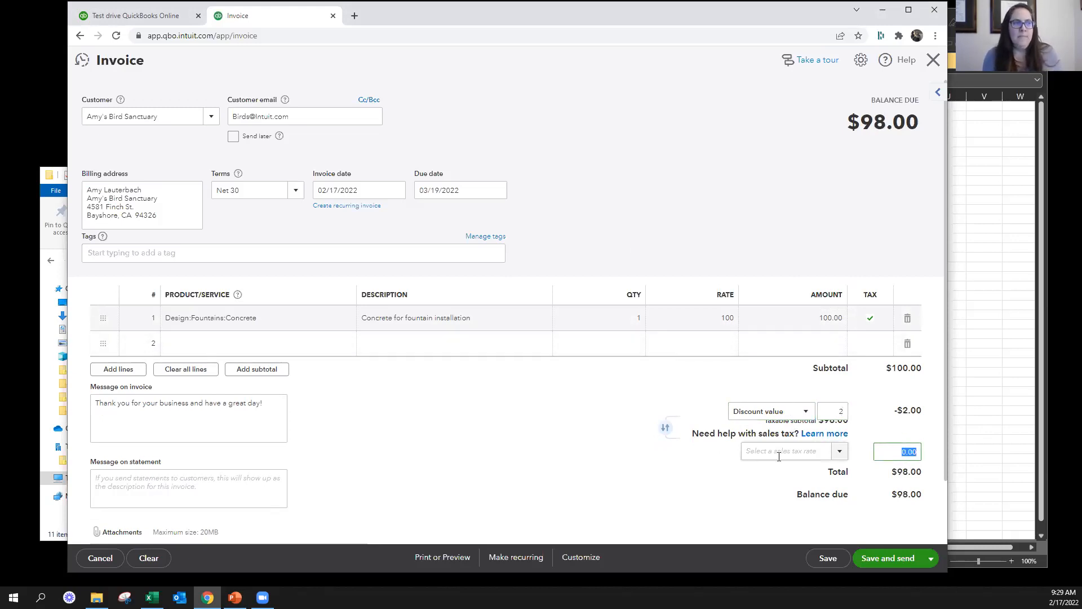
# Try the California (8%) and Tucson (9.10%) sales tax rates on the invoice, and clear the tax rate
pyautogui.click(837, 453)
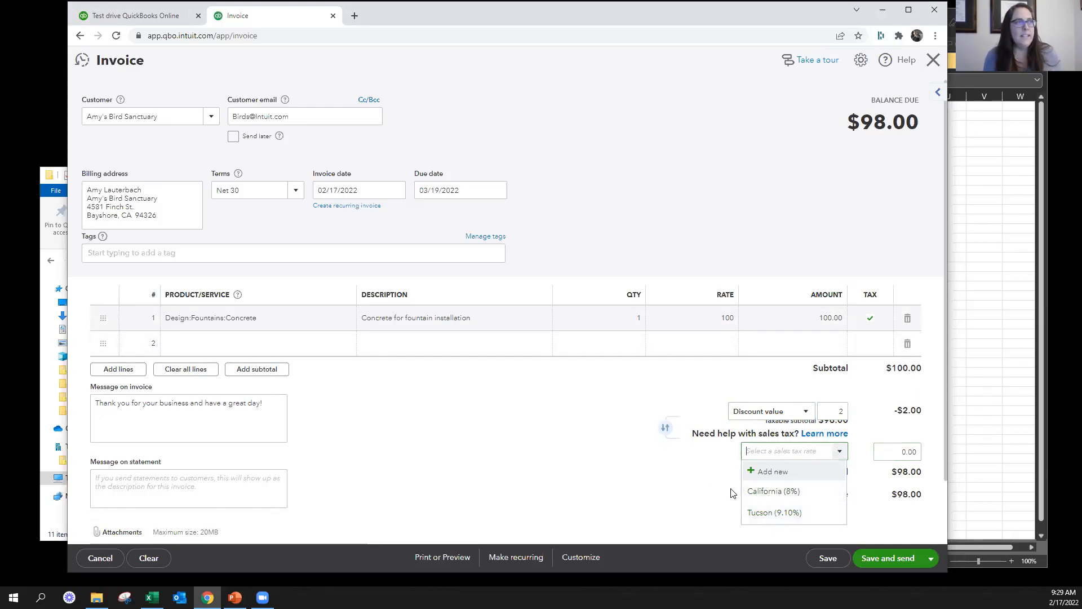
pyautogui.click(770, 492)
pyautogui.click(819, 451)
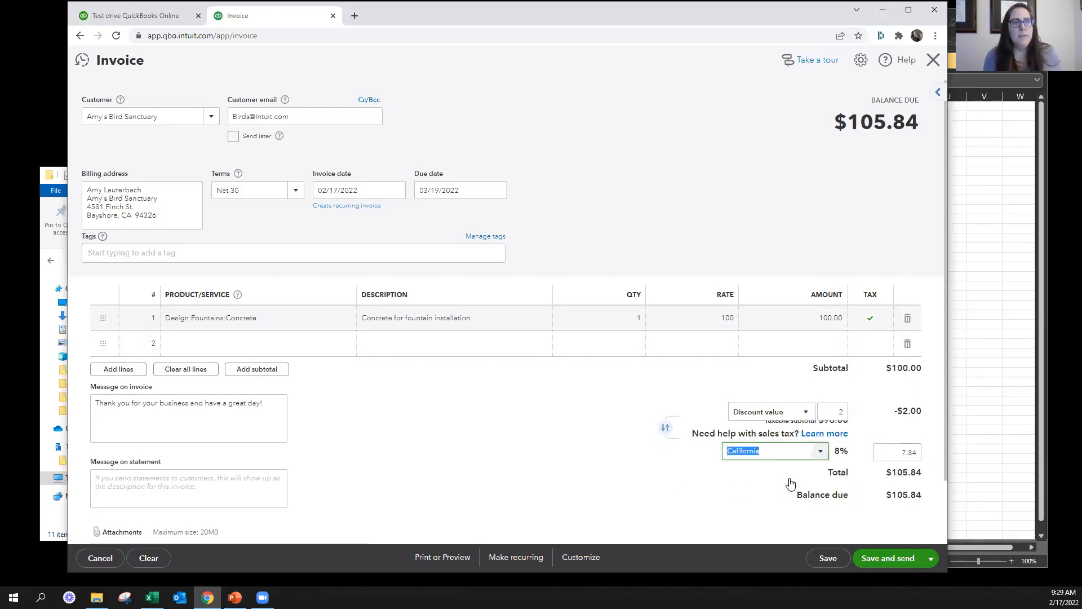
pyautogui.click(769, 515)
pyautogui.click(742, 454)
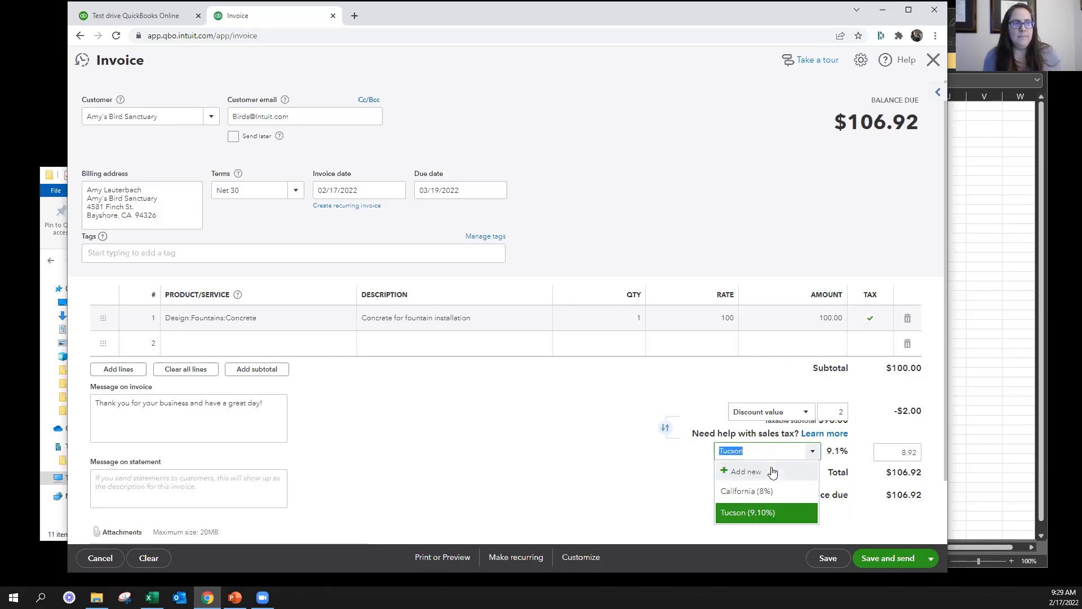
pyautogui.click(742, 456)
pyautogui.moveTo(769, 453); pyautogui.dragTo(613, 439)
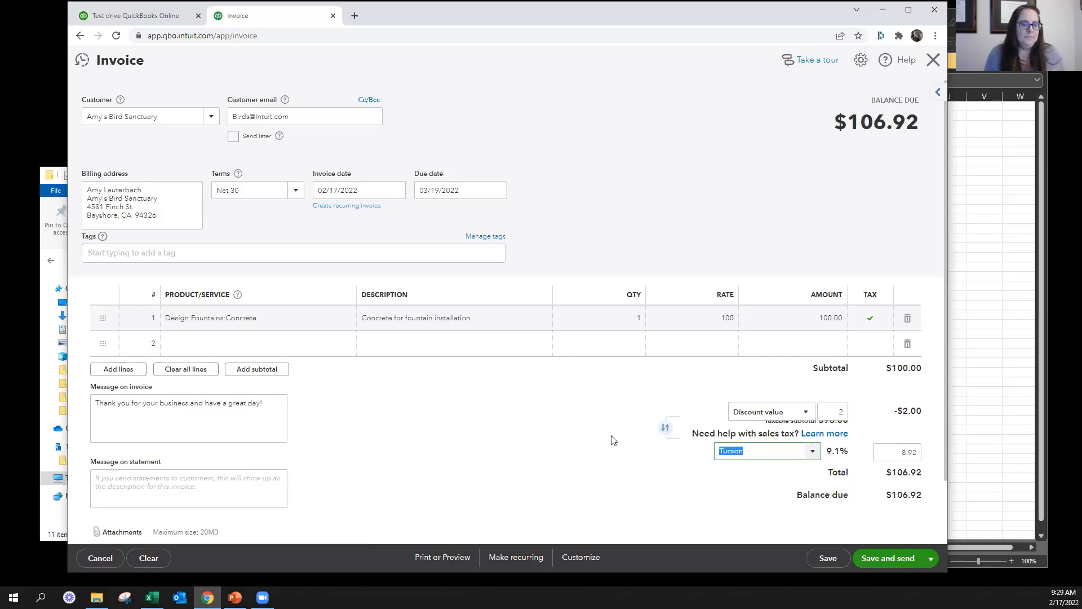
pyautogui.press('BackSpace')
pyautogui.press('Tab')
# Examine the customer message on the invoice without editing its text
pyautogui.scroll(-2, 423, 394)
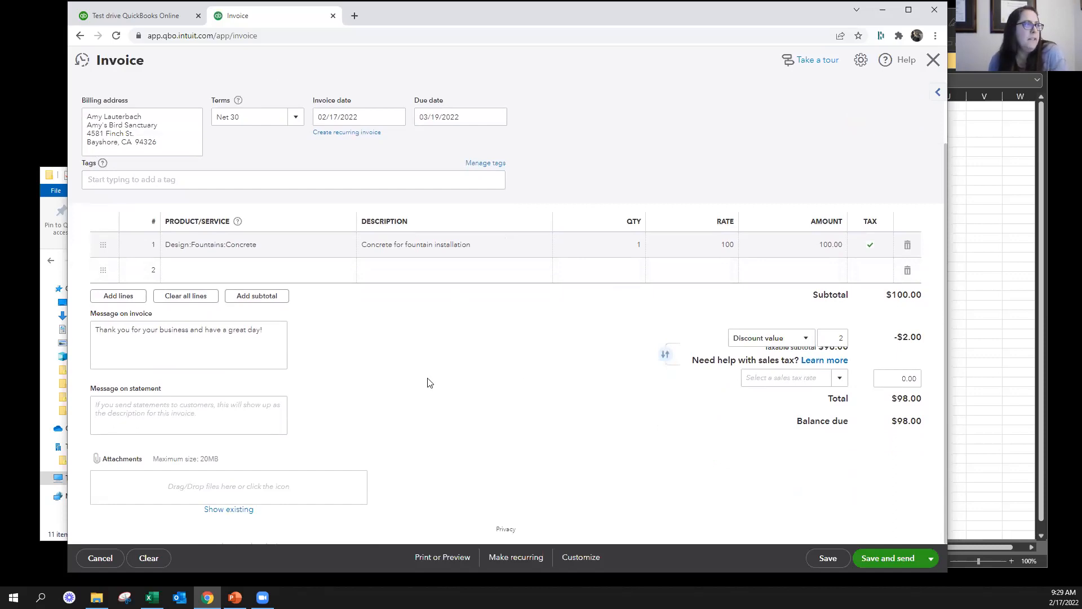
pyautogui.click(121, 332)
pyautogui.moveTo(267, 332); pyautogui.dragTo(7, 314)
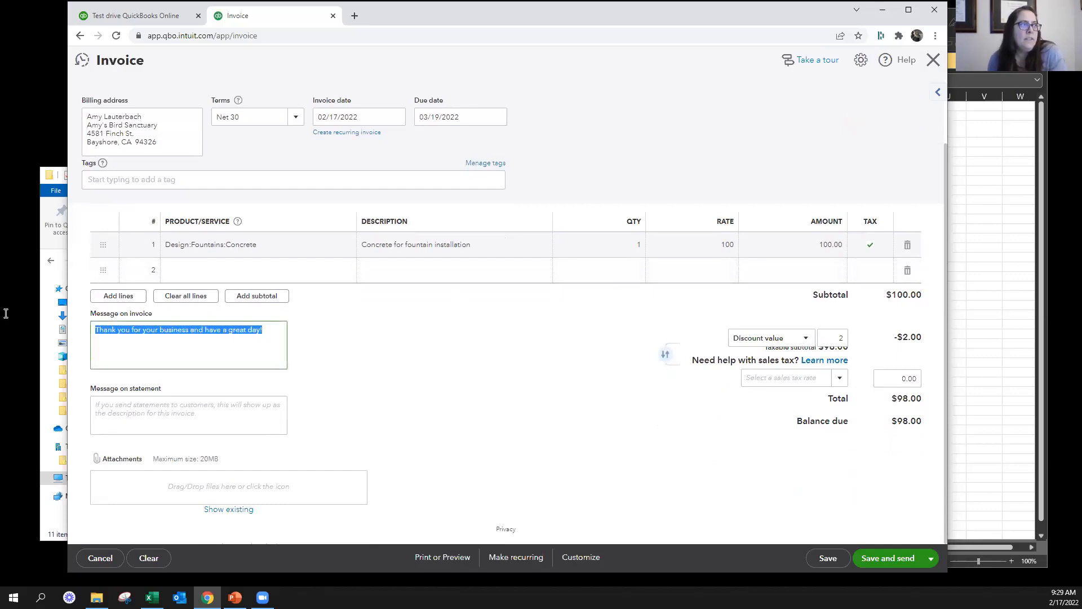
pyautogui.click(122, 343)
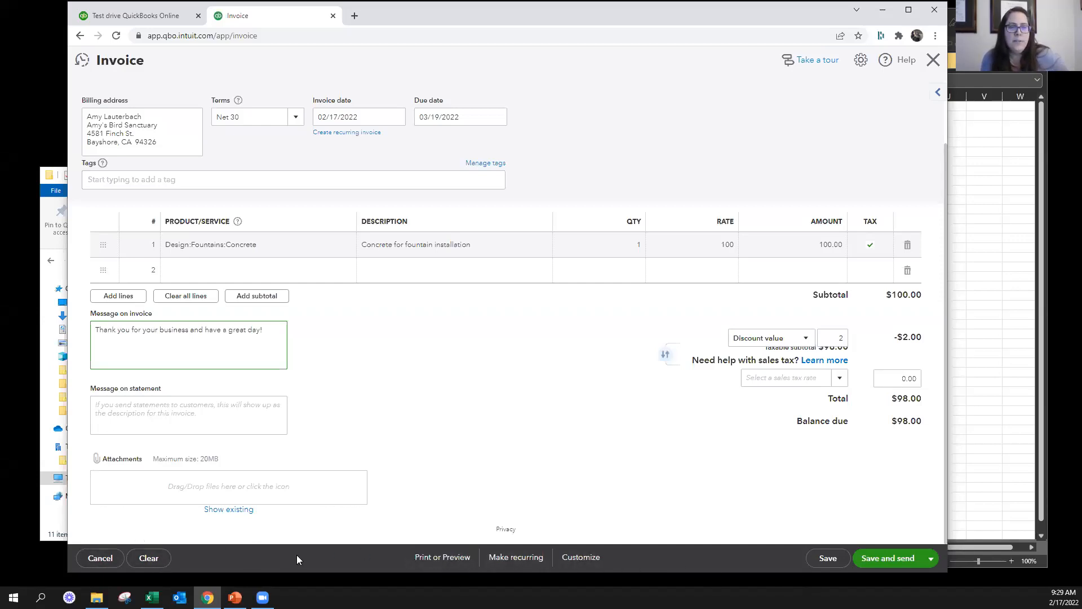
# View the invoice's print options and its available customization styles
pyautogui.click(427, 558)
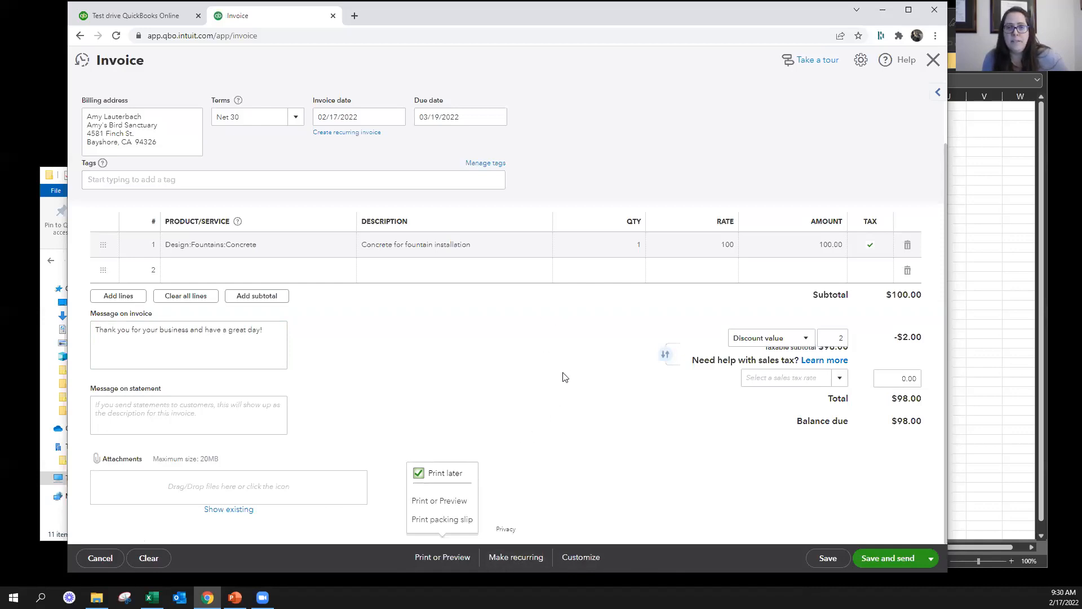
pyautogui.click(581, 557)
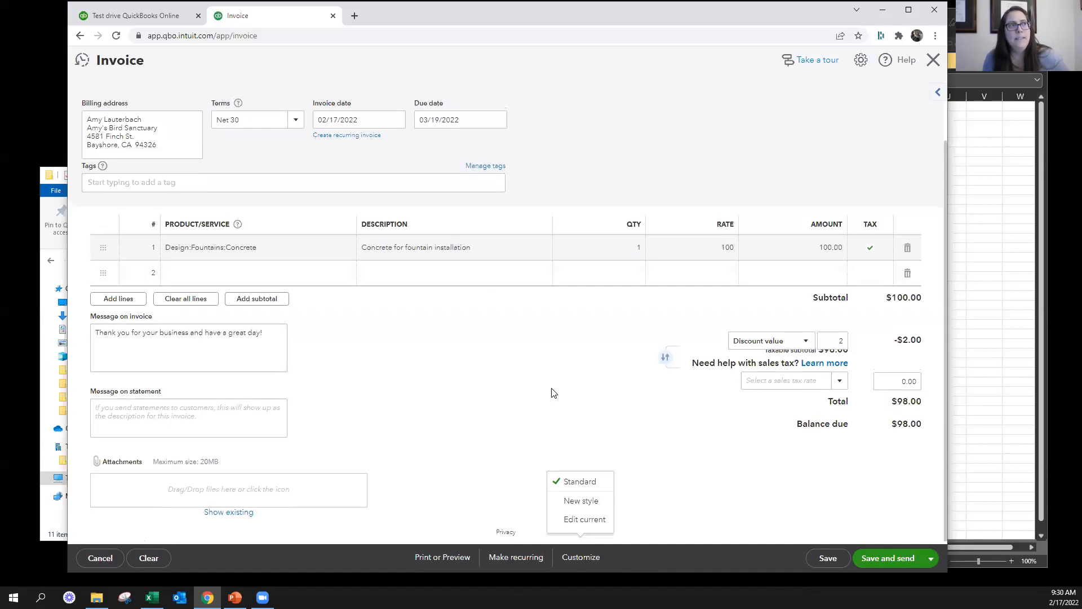
pyautogui.scroll(2, 553, 393)
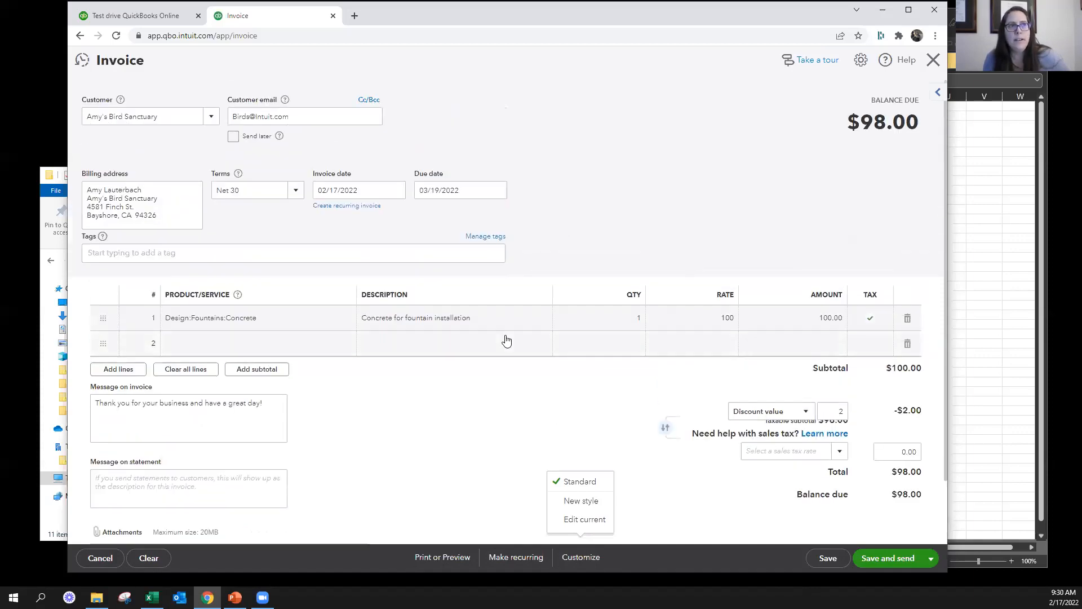
pyautogui.click(558, 361)
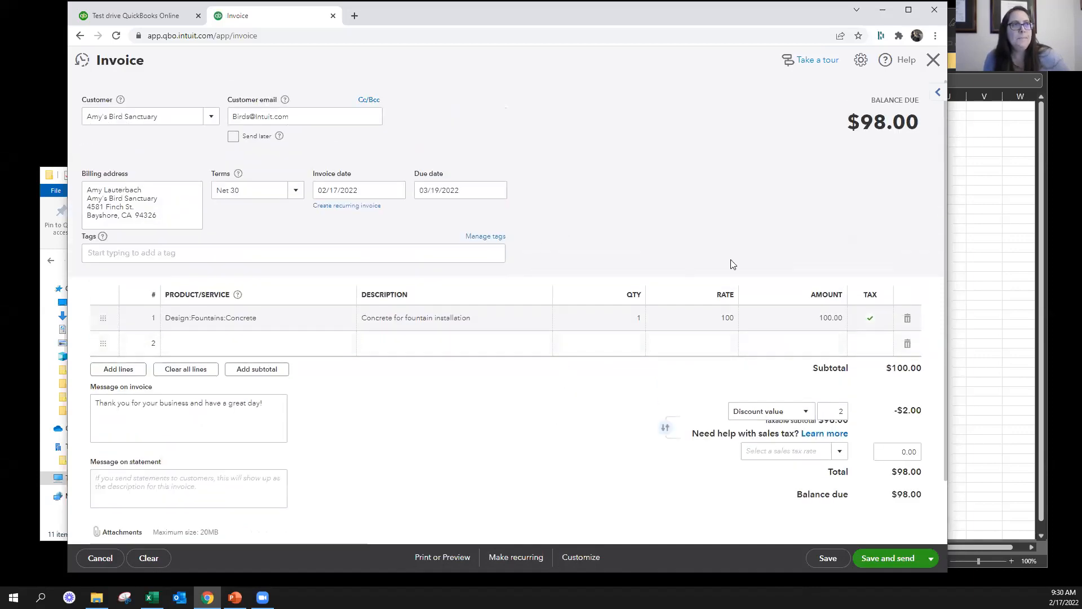
# Open the sales form settings to examine the available fields and optional columns
pyautogui.click(860, 61)
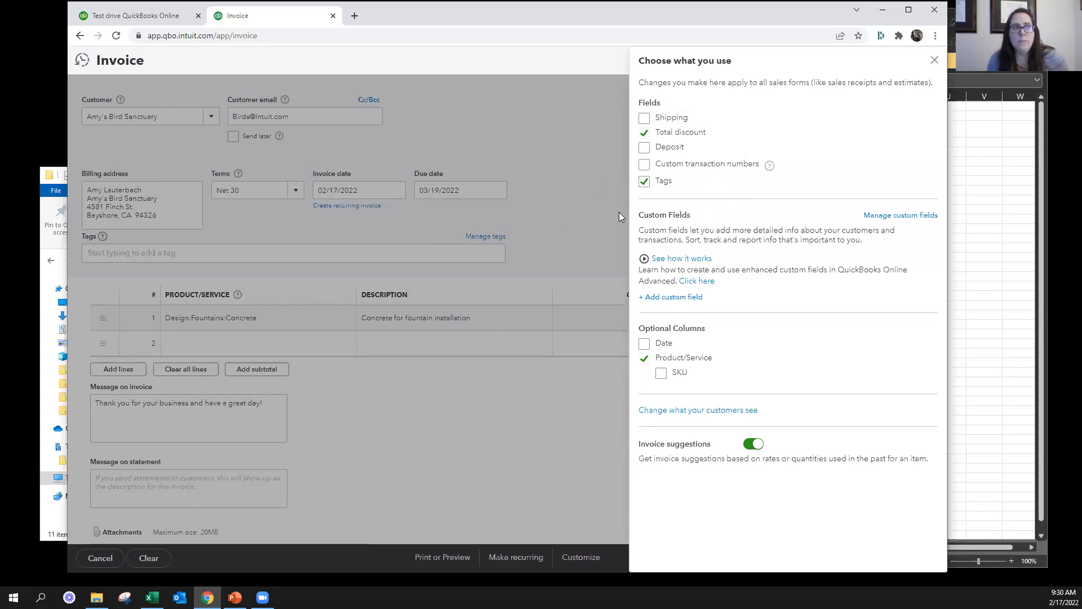
# Enable custom transaction numbers for the sales forms and set the invoice number to 10005
pyautogui.click(934, 61)
pyautogui.write('10005')
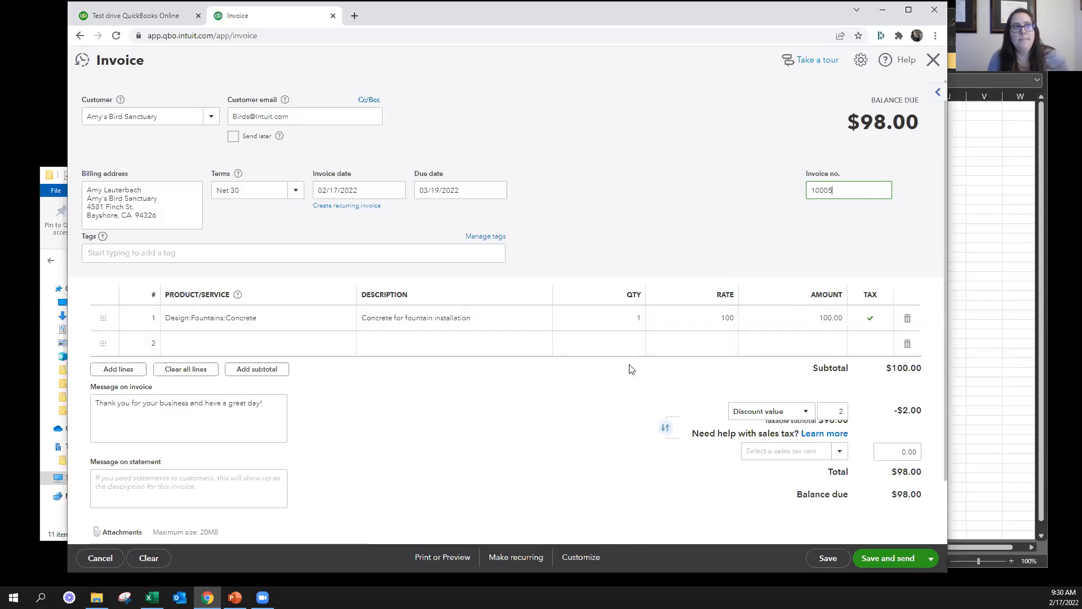
pyautogui.click(734, 163)
# Try the suggested Customer Type dropdown as a new custom field, review its category and form options, and leave without saving it
pyautogui.click(861, 63)
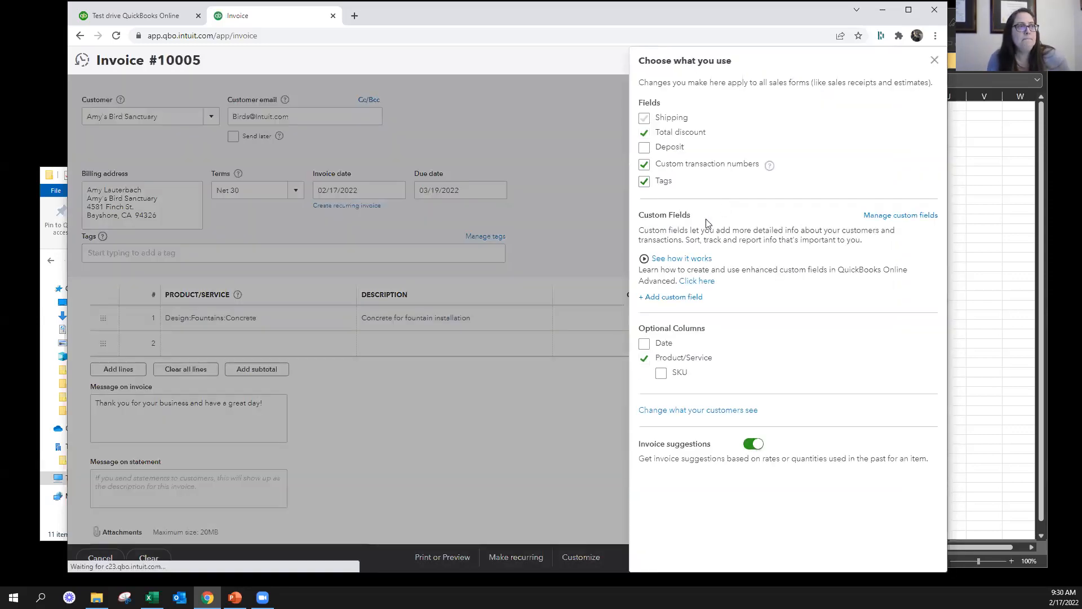
pyautogui.click(664, 297)
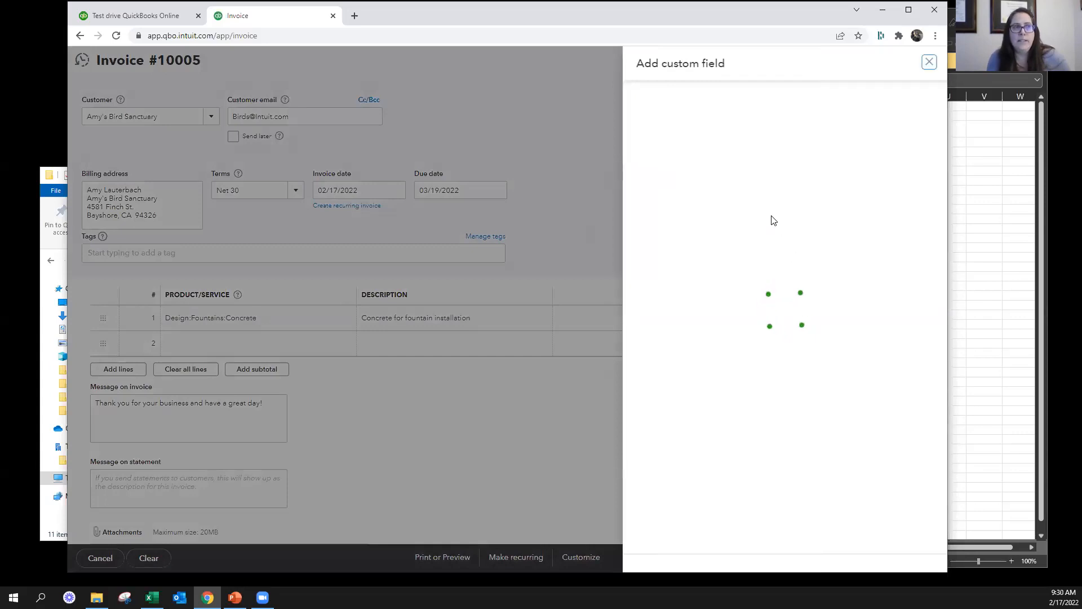
pyautogui.scroll(-2, 739, 286)
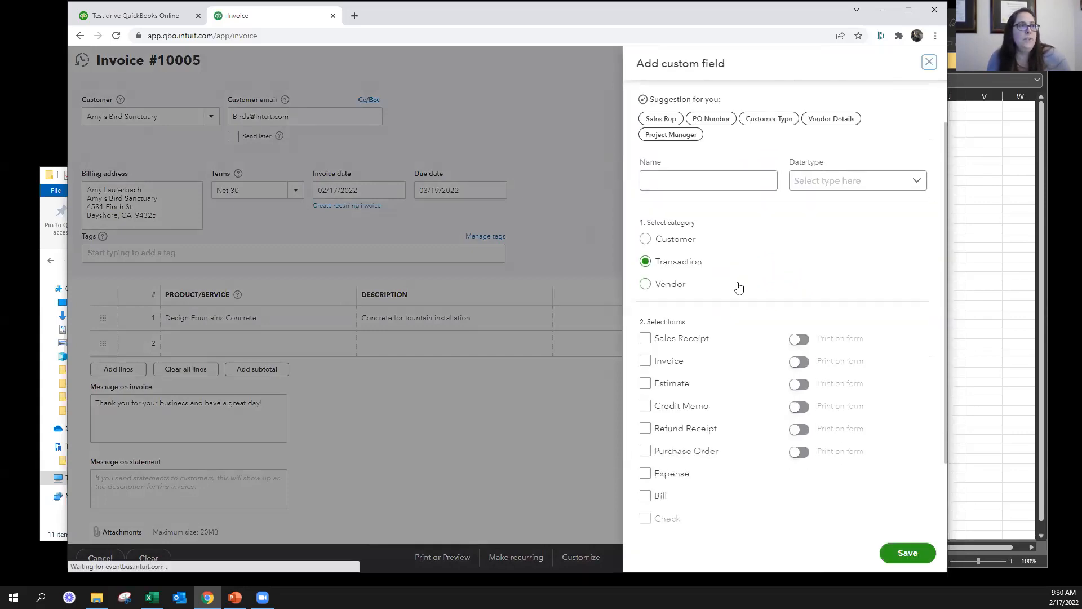
pyautogui.scroll(2, 737, 285)
pyautogui.click(709, 173)
pyautogui.click(763, 177)
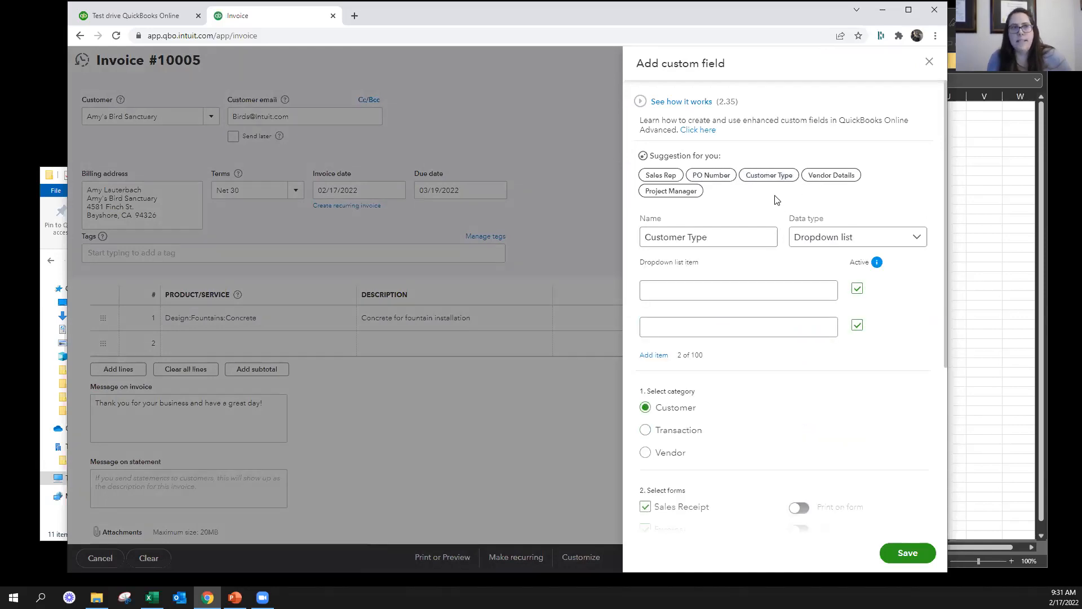
pyautogui.scroll(-5, 740, 496)
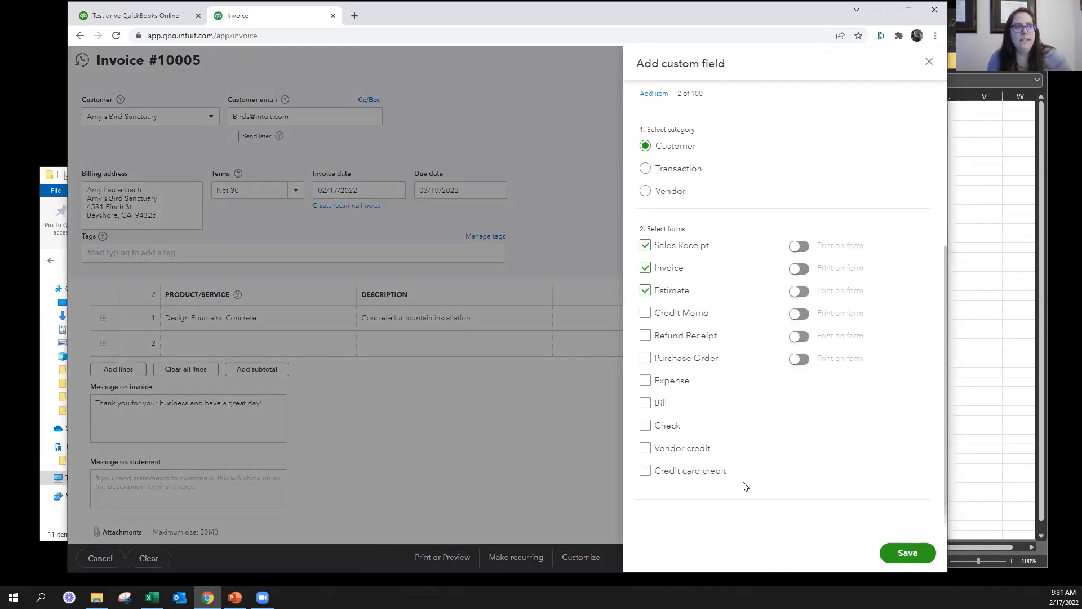
pyautogui.click(928, 64)
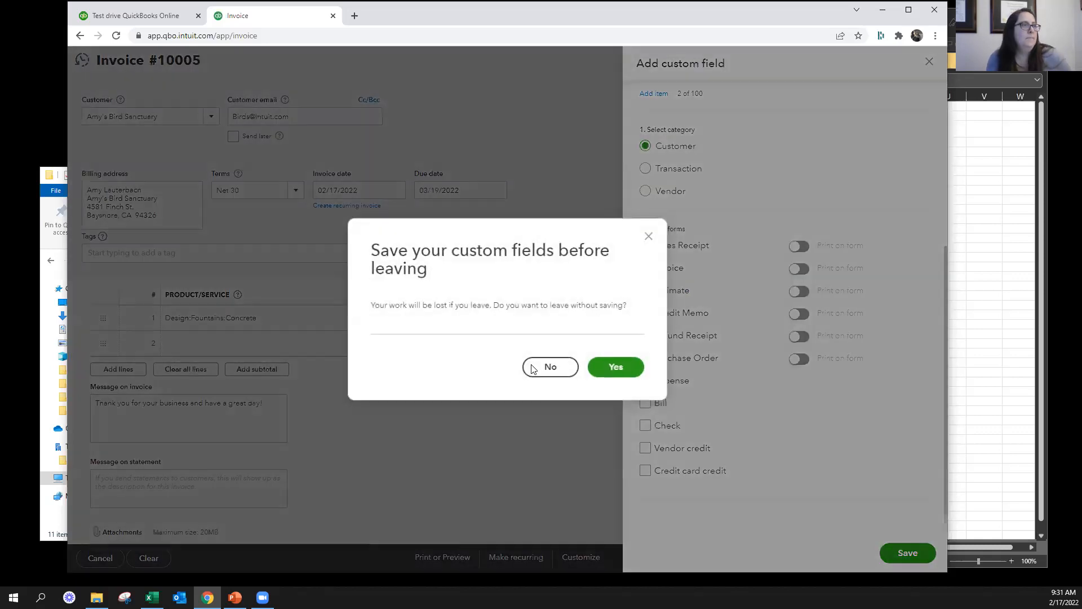
pyautogui.click(617, 367)
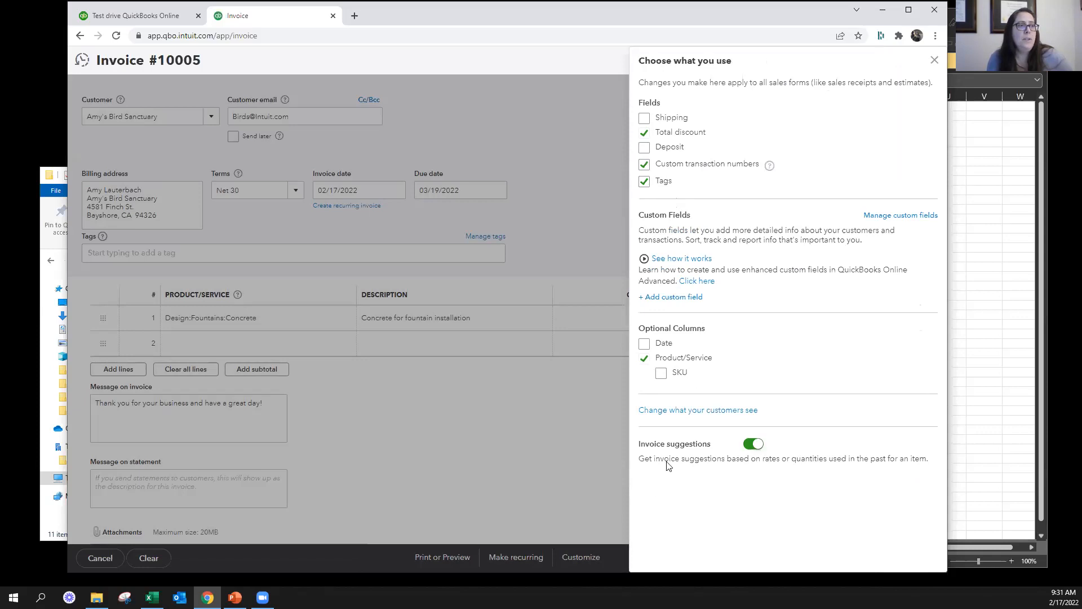
# Leave the invoice unsaved to customize the form design, try the orange color #ff8c00, and view the page margins and font options
pyautogui.click(689, 410)
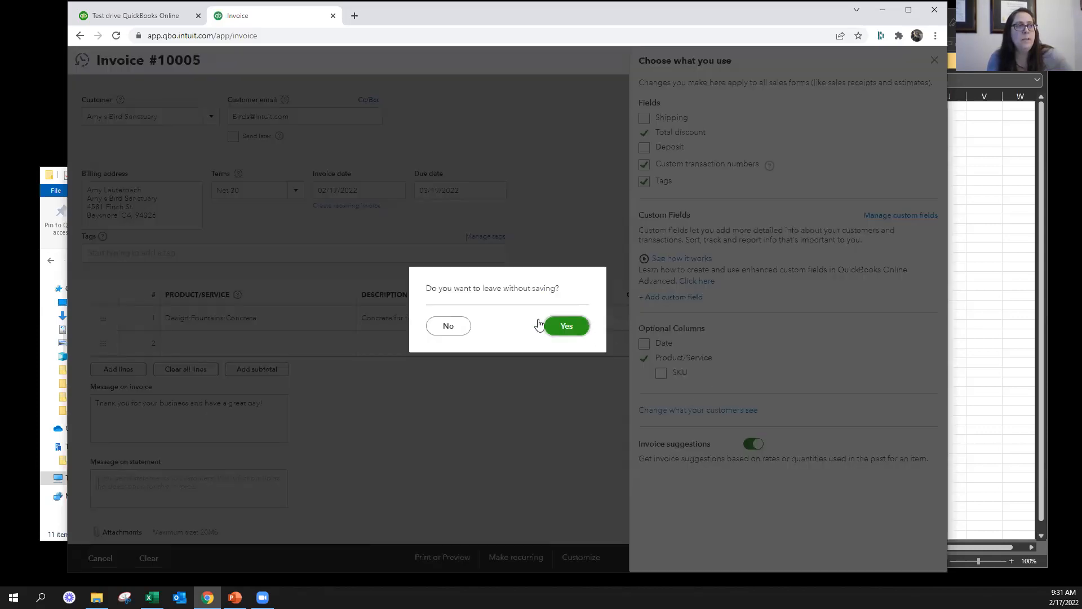
pyautogui.click(573, 326)
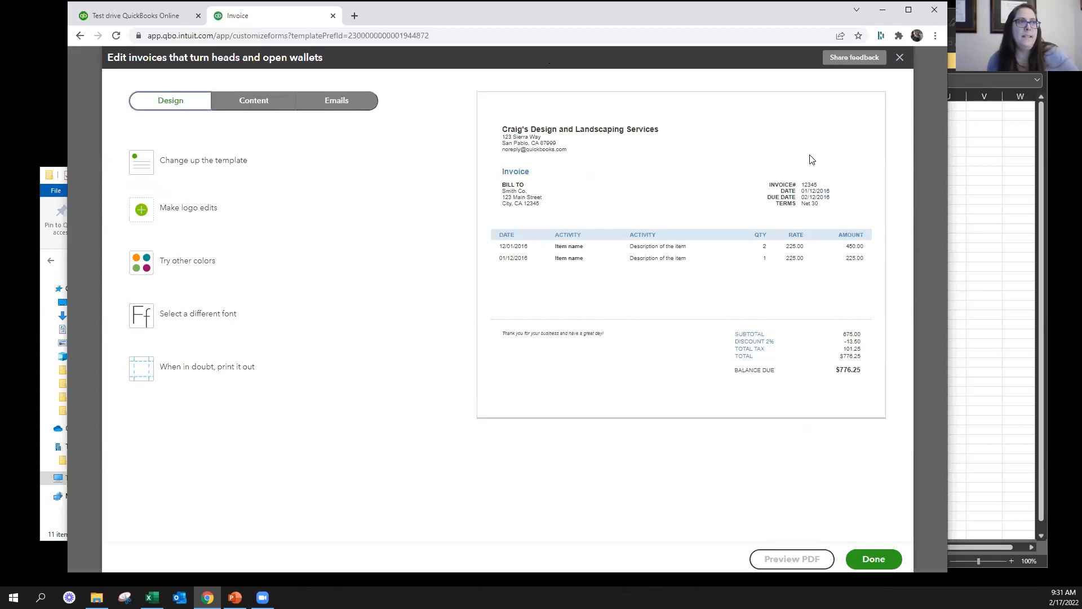
pyautogui.click(144, 252)
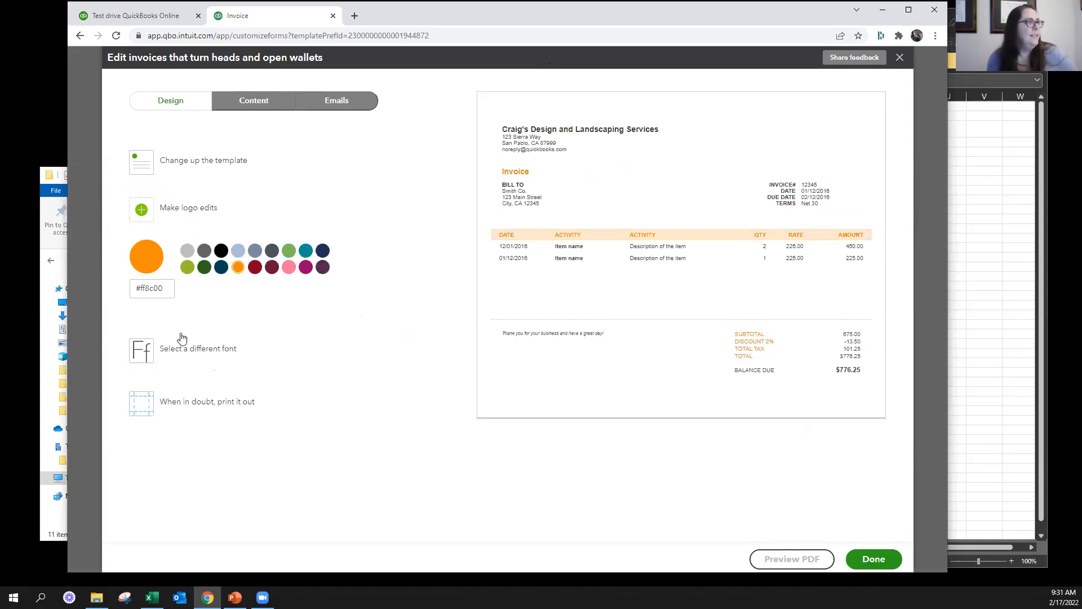
pyautogui.click(186, 401)
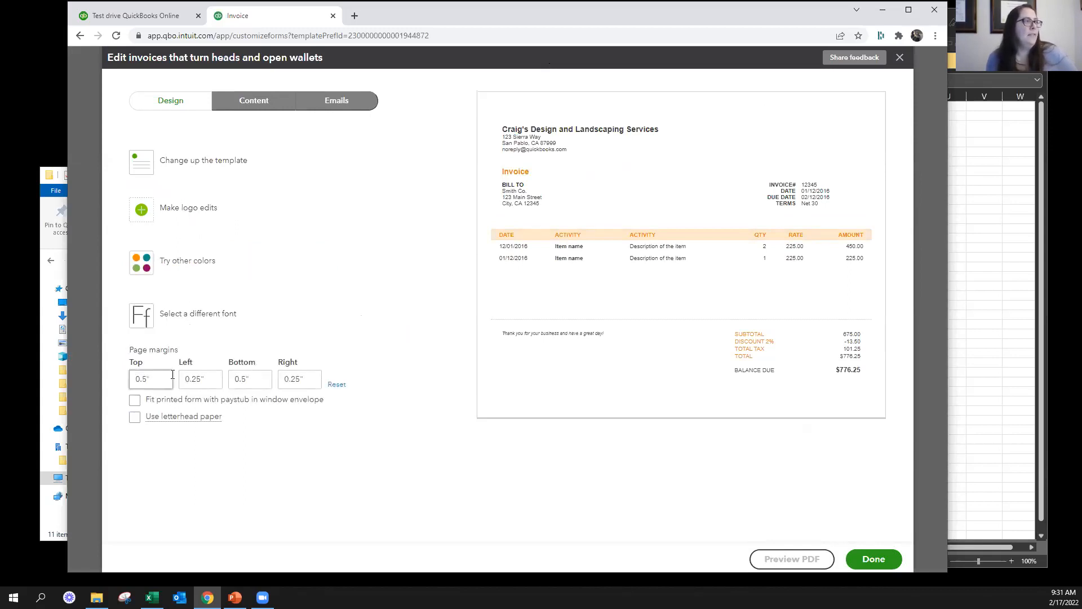
pyautogui.click(182, 322)
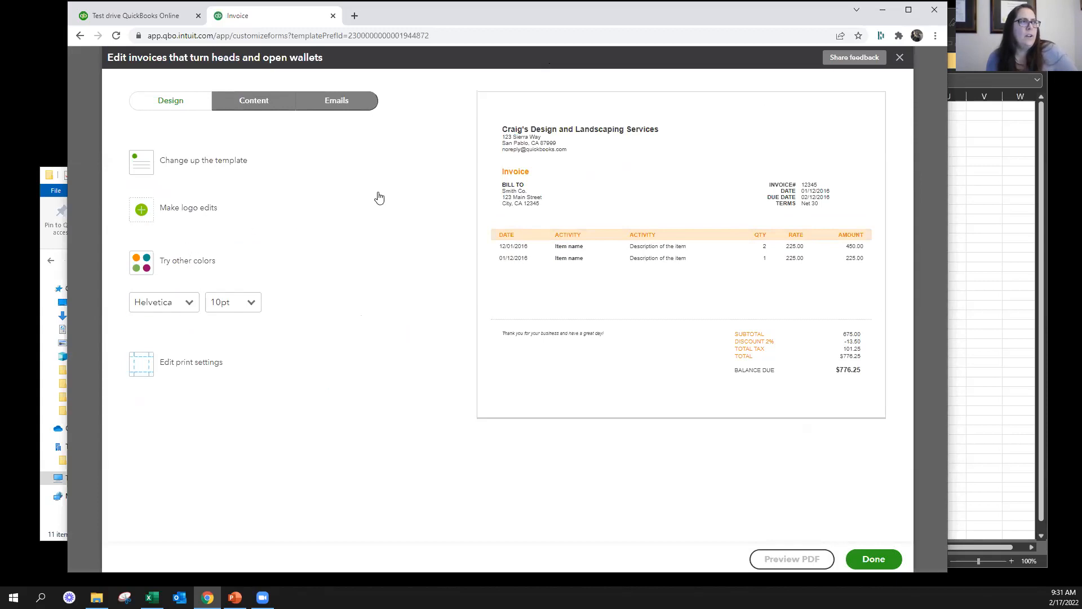
# Try the description placement and SKU options for the form's activity table, and show the account summary on the invoice
pyautogui.click(256, 102)
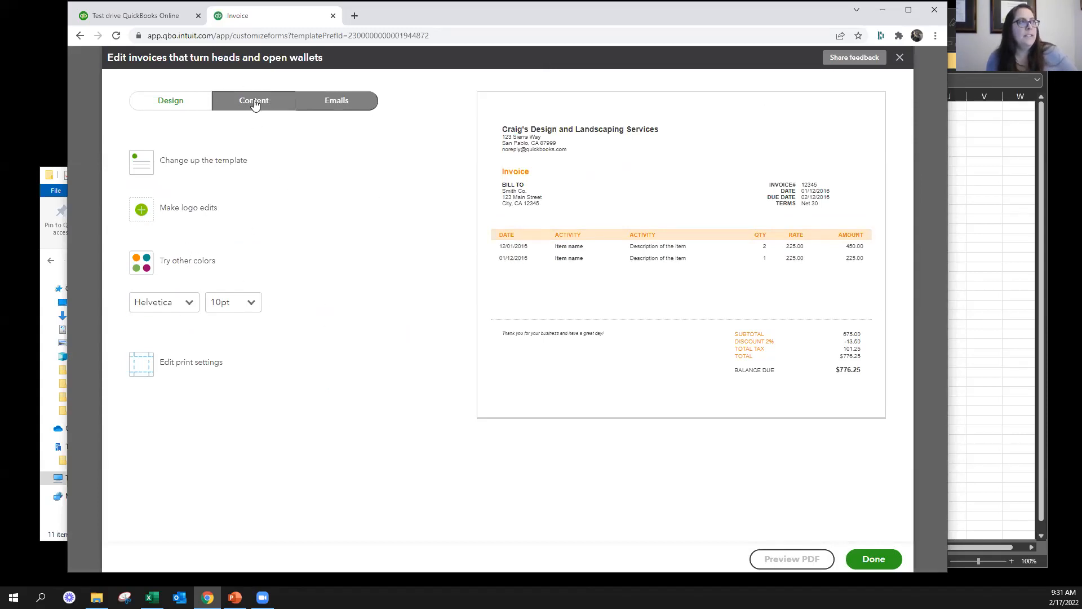
pyautogui.click(600, 279)
pyautogui.click(168, 305)
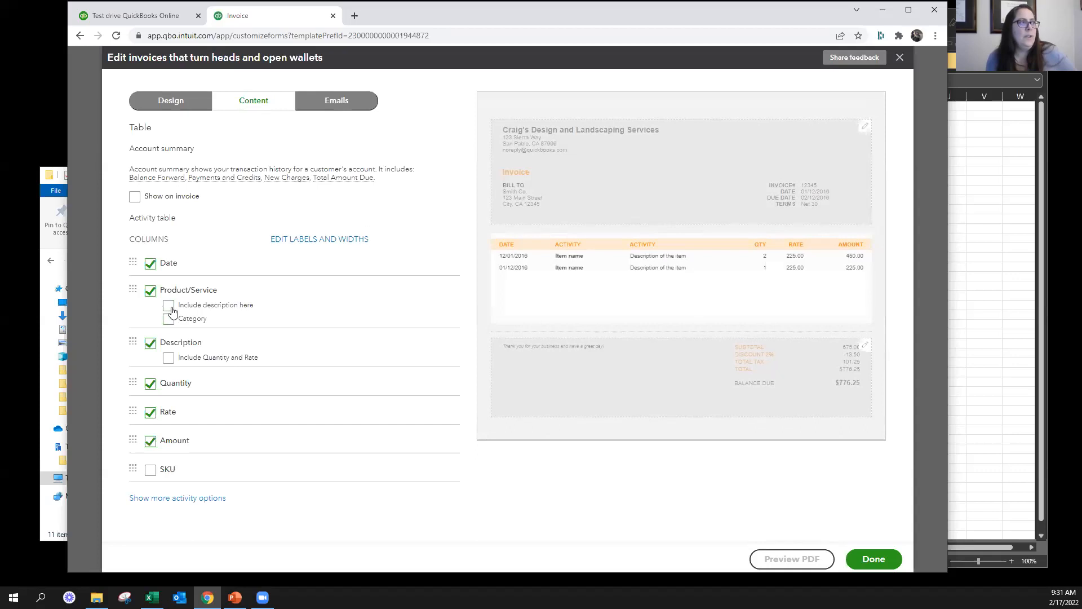
pyautogui.click(168, 319)
pyautogui.click(167, 321)
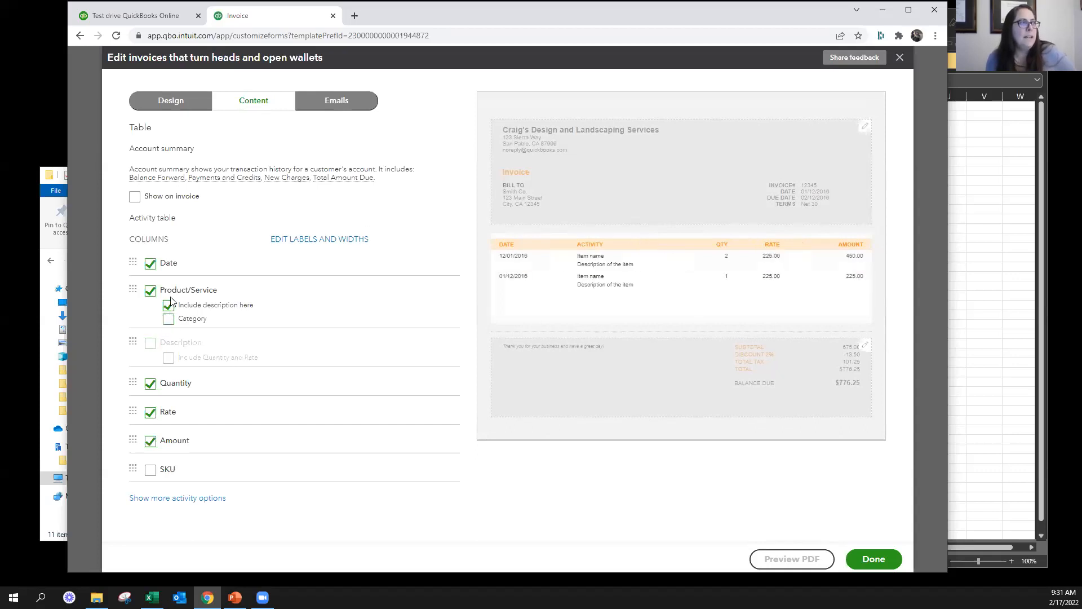
pyautogui.click(150, 342)
pyautogui.click(150, 470)
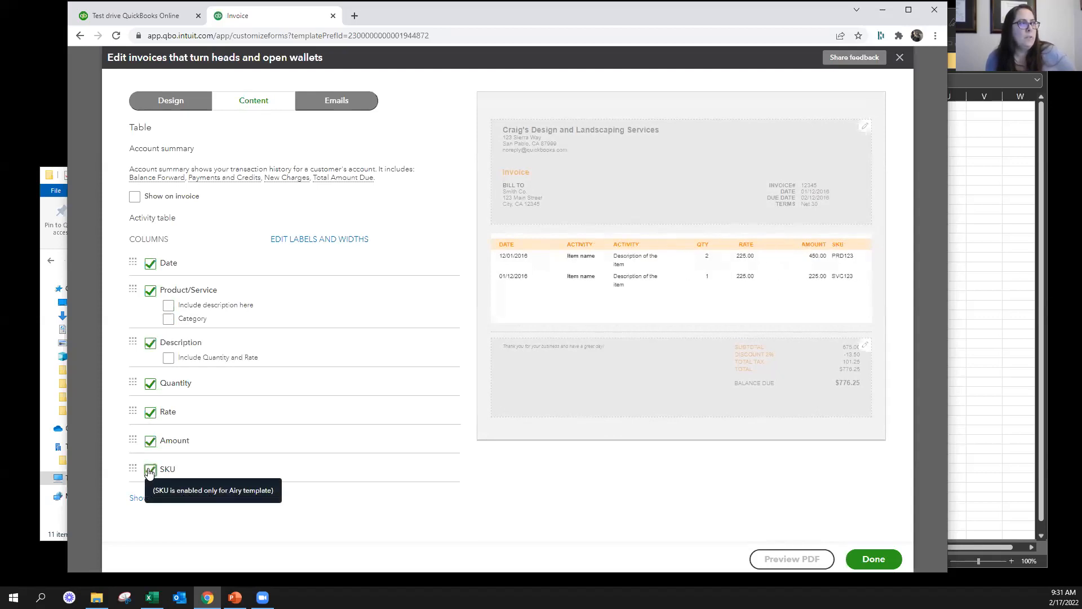
pyautogui.click(134, 196)
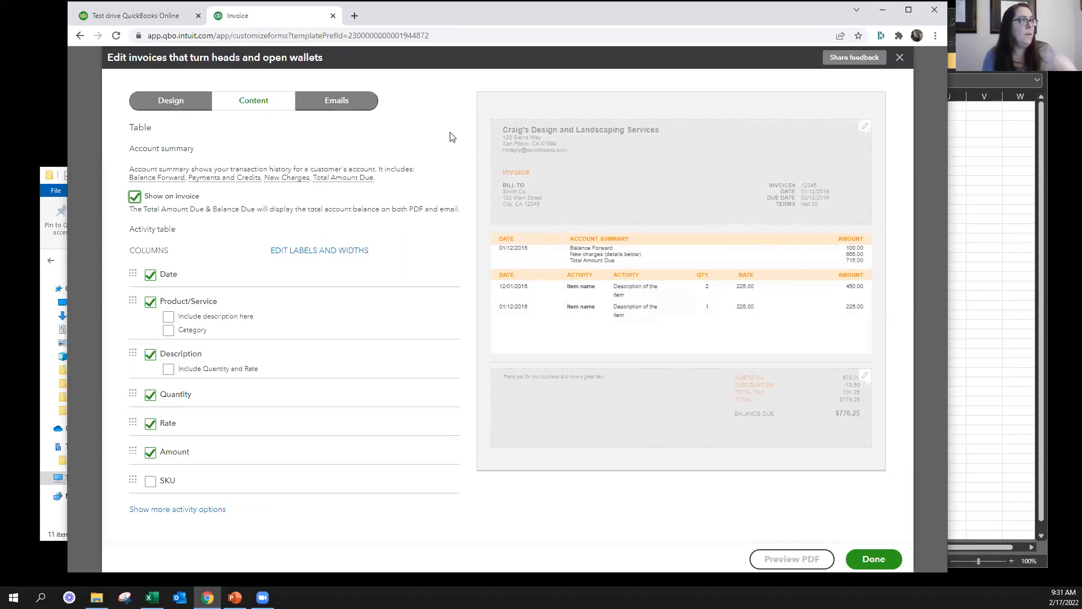
# Replace the invoice email's customer message with "You da bomb. Show me the money!" and exit the form editor without saving
pyautogui.click(336, 100)
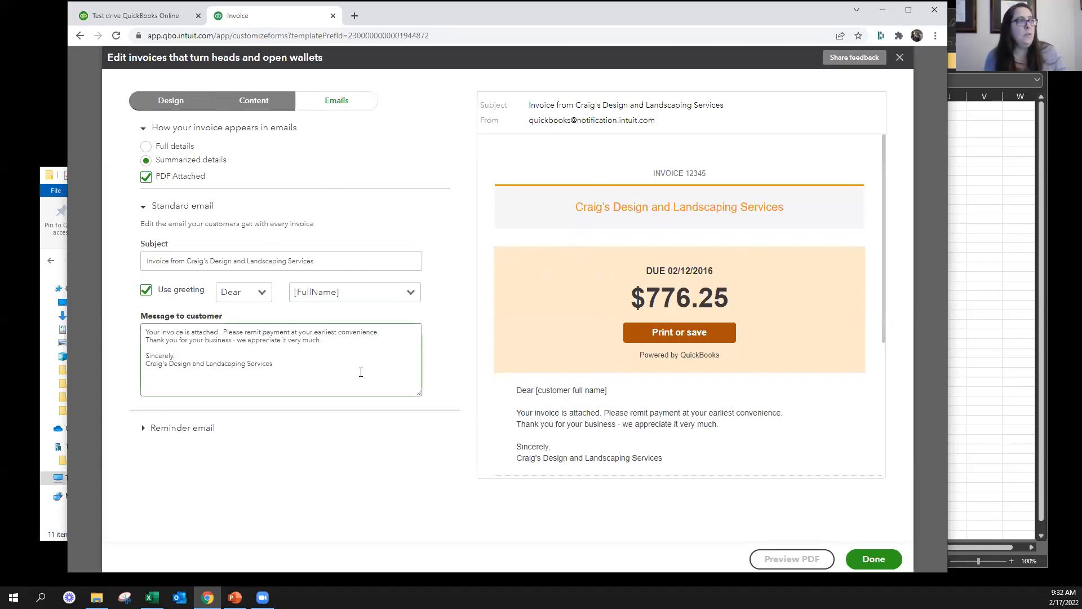
pyautogui.moveTo(313, 362); pyautogui.dragTo(169, 320)
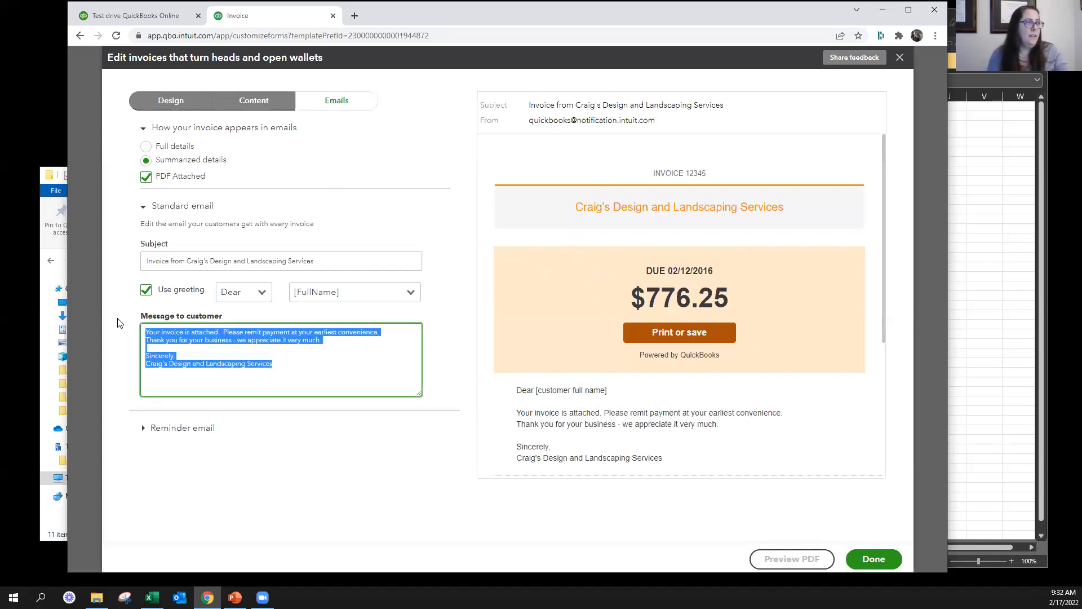
pyautogui.write('You')
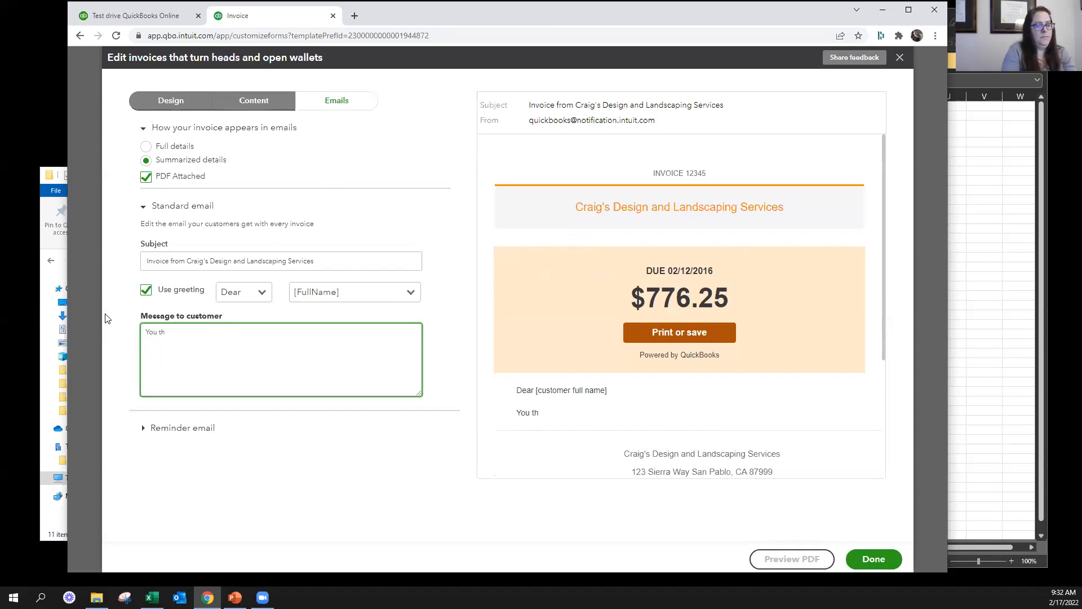
pyautogui.write(' da bomb.  Show me the money!')
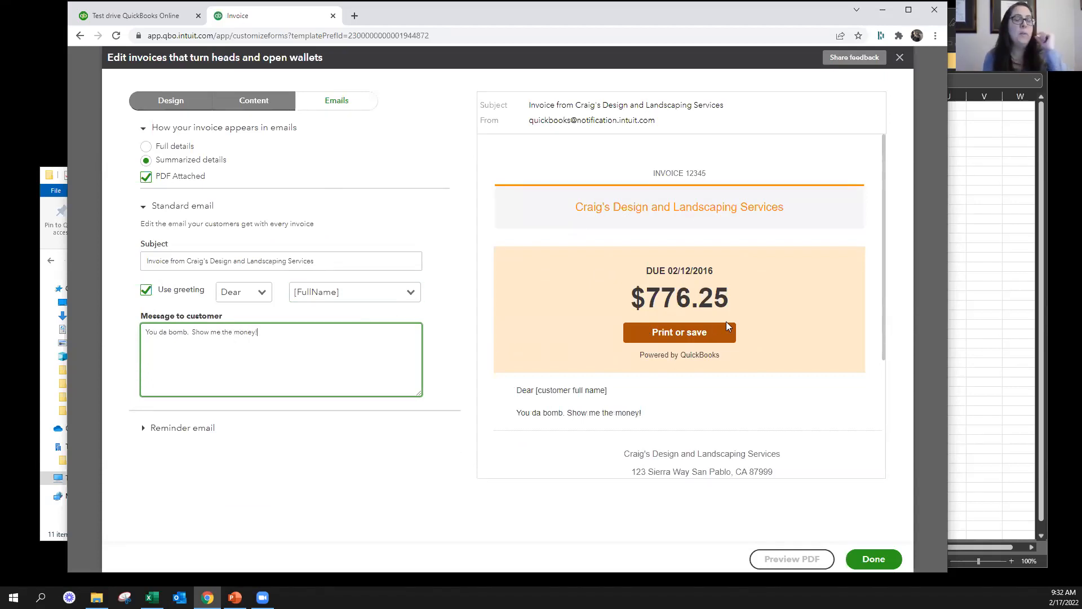
pyautogui.click(675, 336)
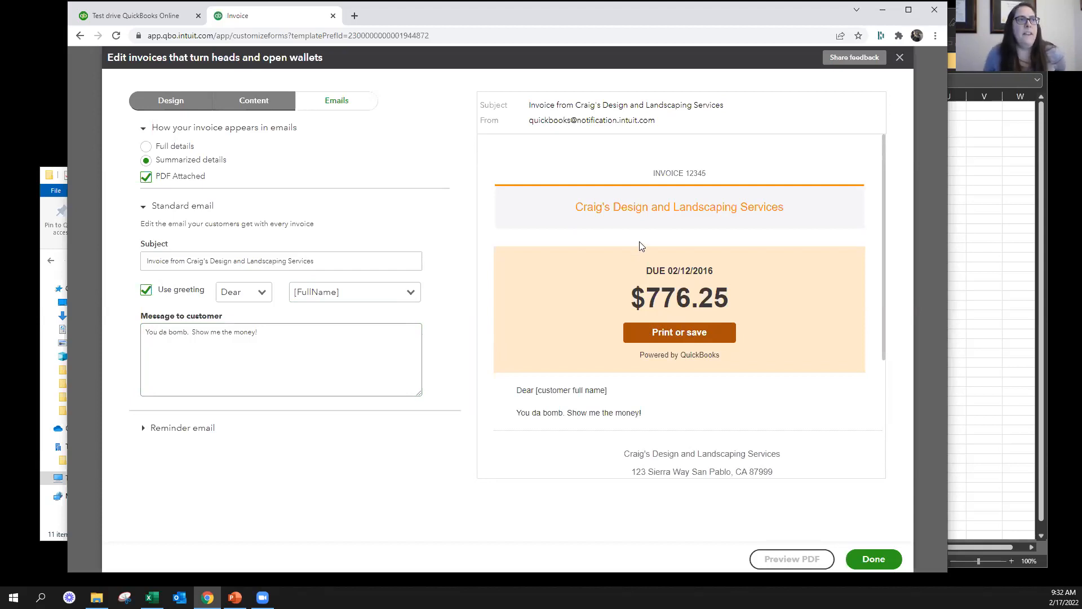
pyautogui.click(900, 57)
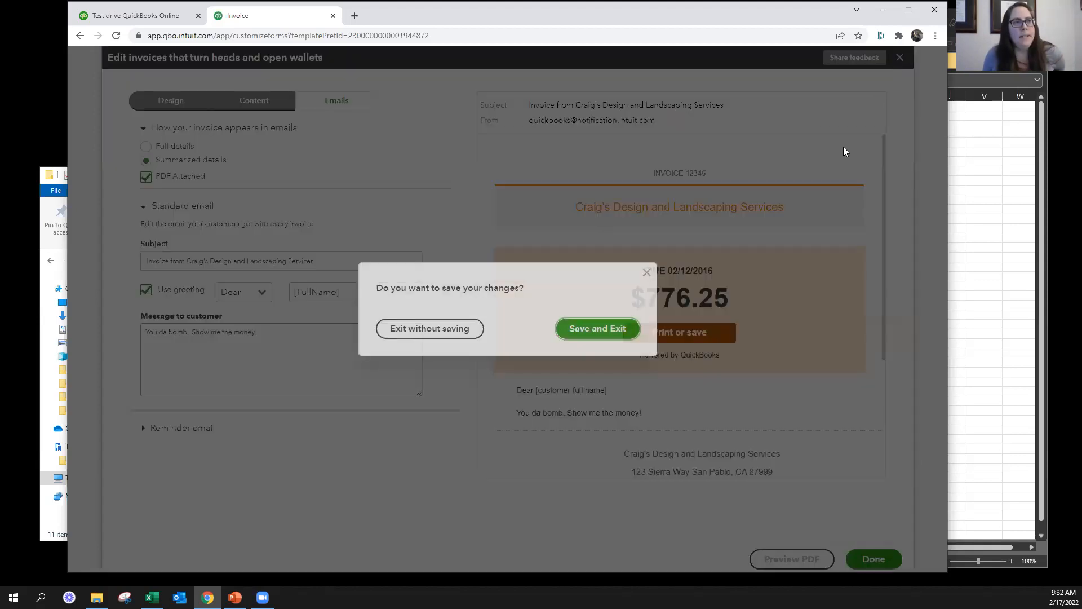
pyautogui.click(454, 340)
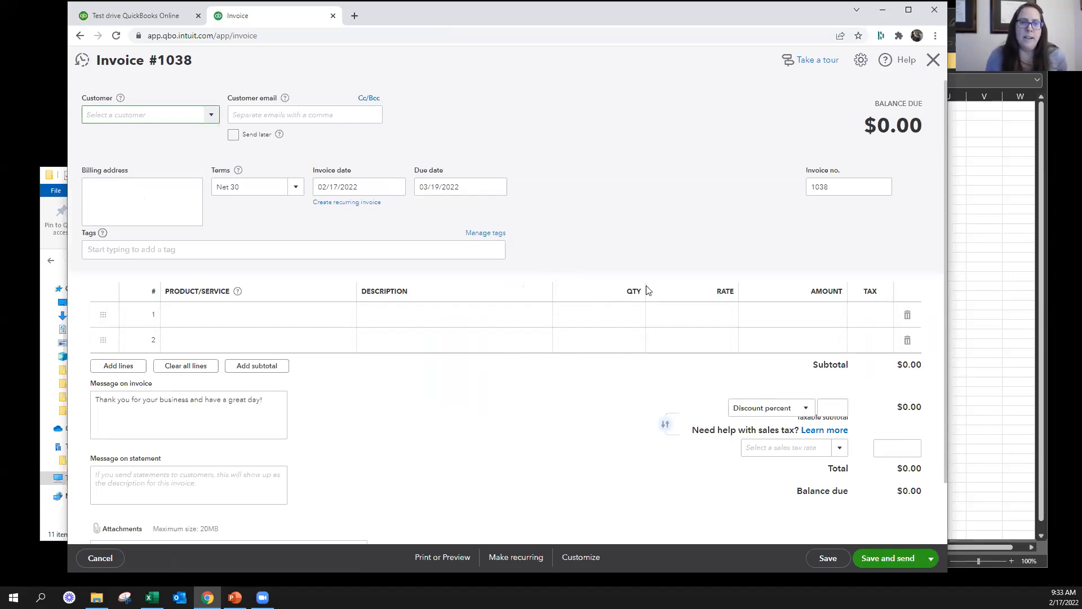
# Close the blank invoice, open the A/R Aging Summary report, and drill into the 1-30 day amount for Amy's Bird Sanctuary
pyautogui.hotkey('alt', 'Tab')
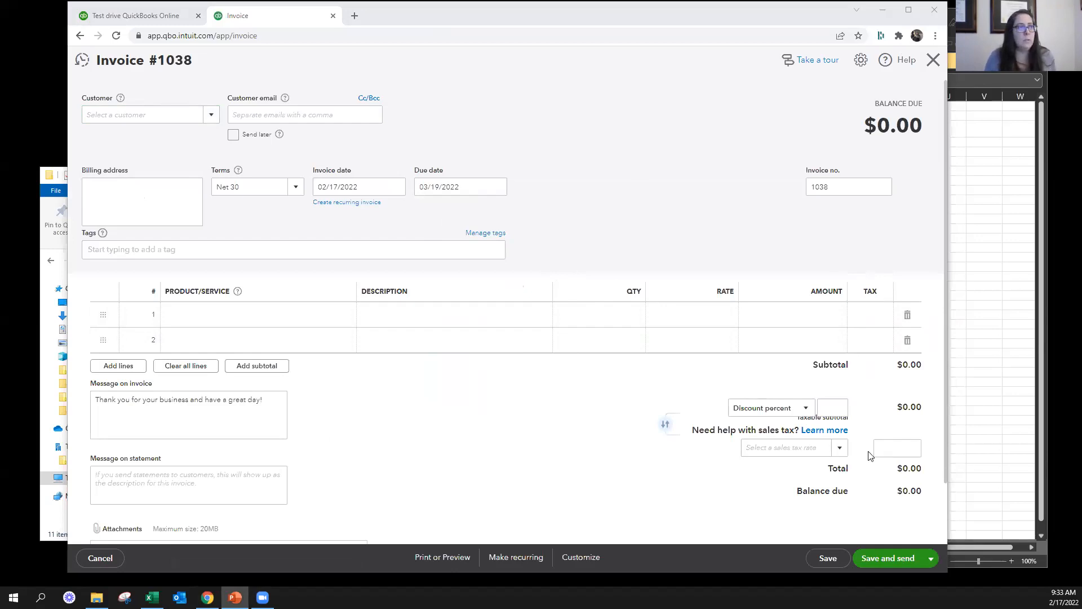
pyautogui.click(934, 60)
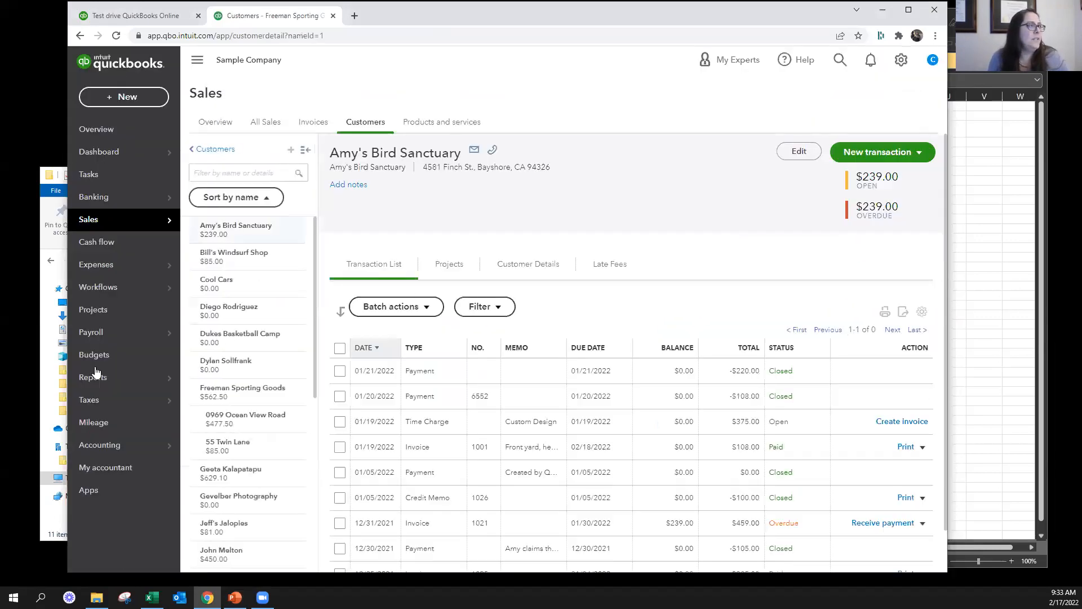
pyautogui.moveTo(96, 372)
pyautogui.click(228, 381)
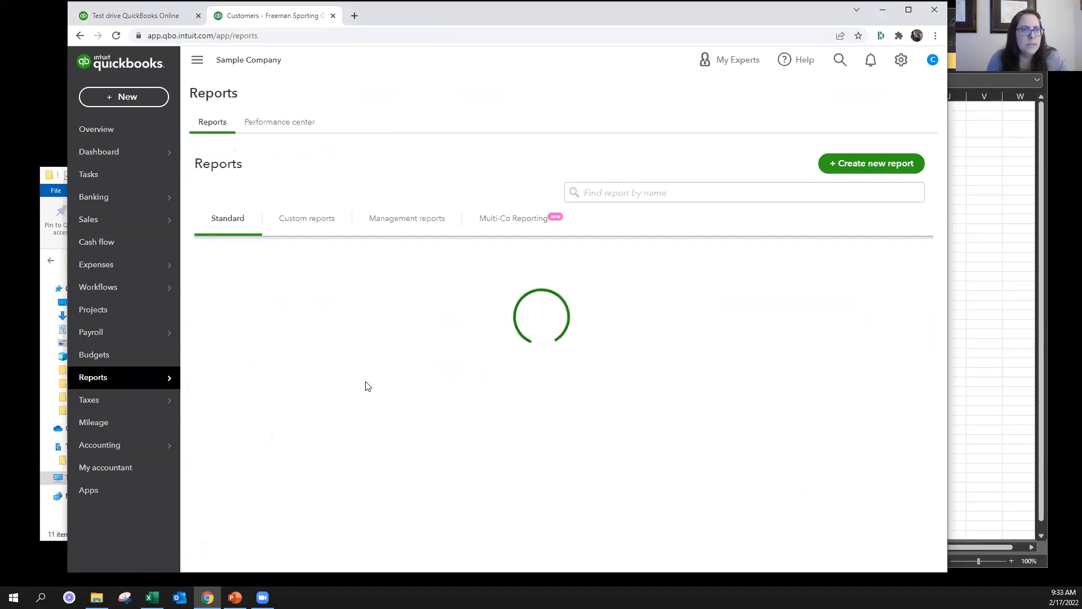
pyautogui.click(291, 416)
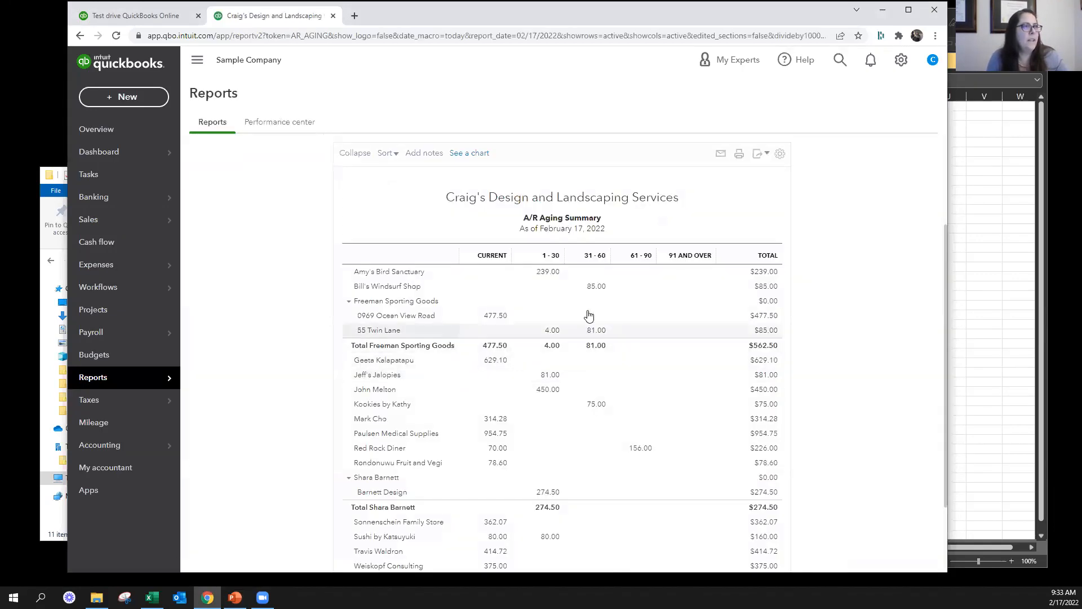
pyautogui.click(548, 272)
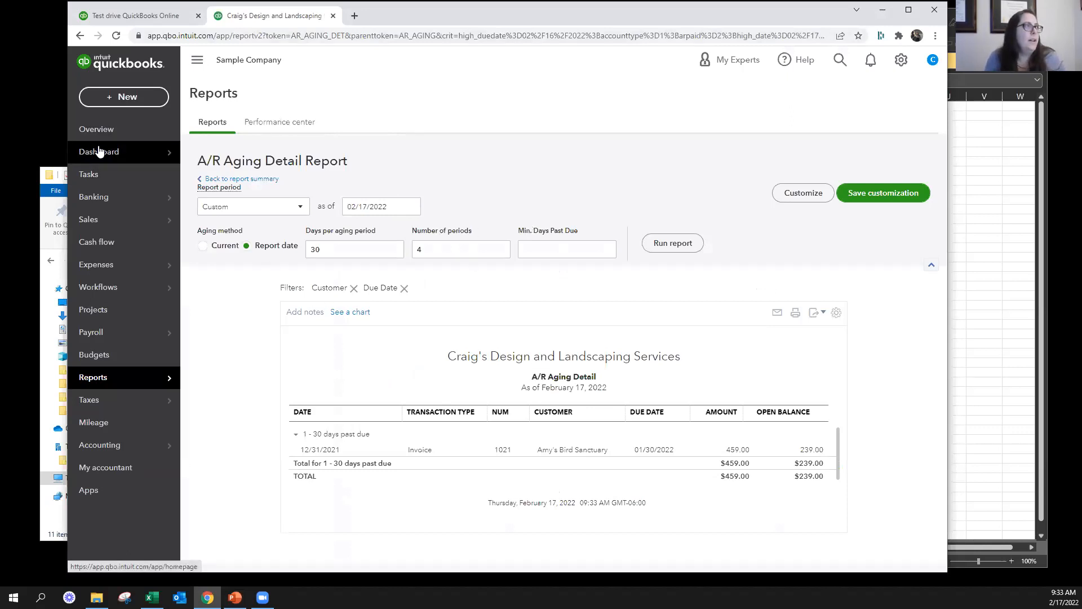
pyautogui.click(96, 130)
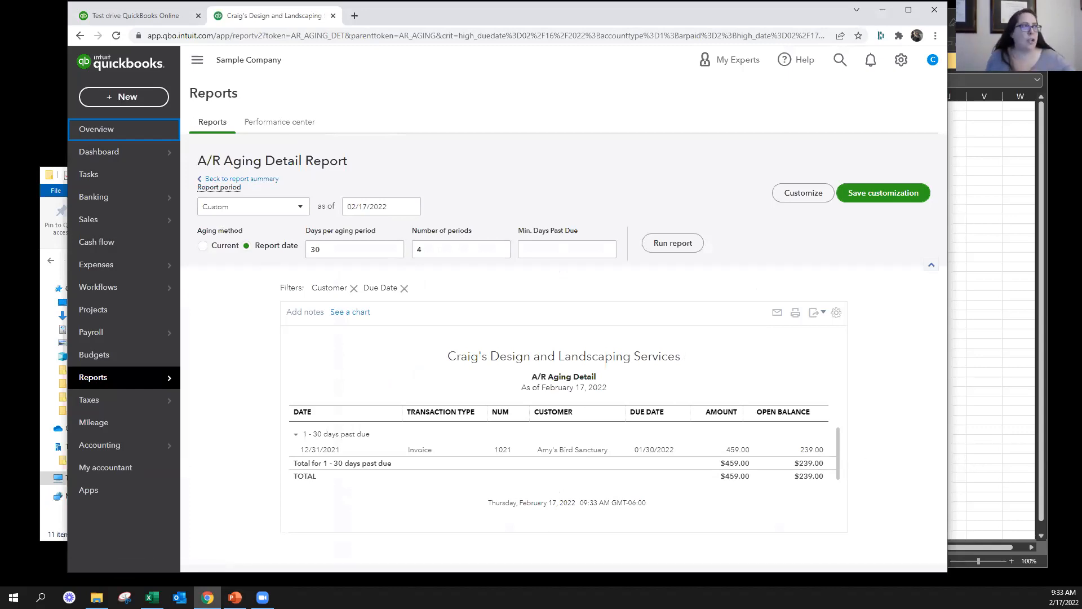
# Start a new customer payment and select Amy's Bird Sanctuary as the paying customer
pyautogui.click(141, 97)
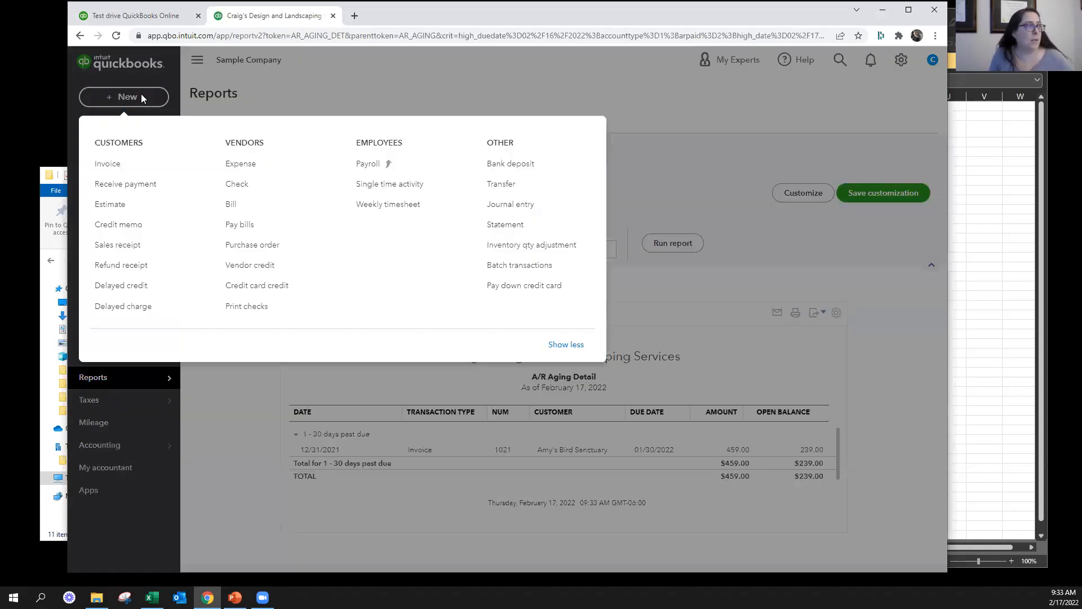
pyautogui.click(138, 188)
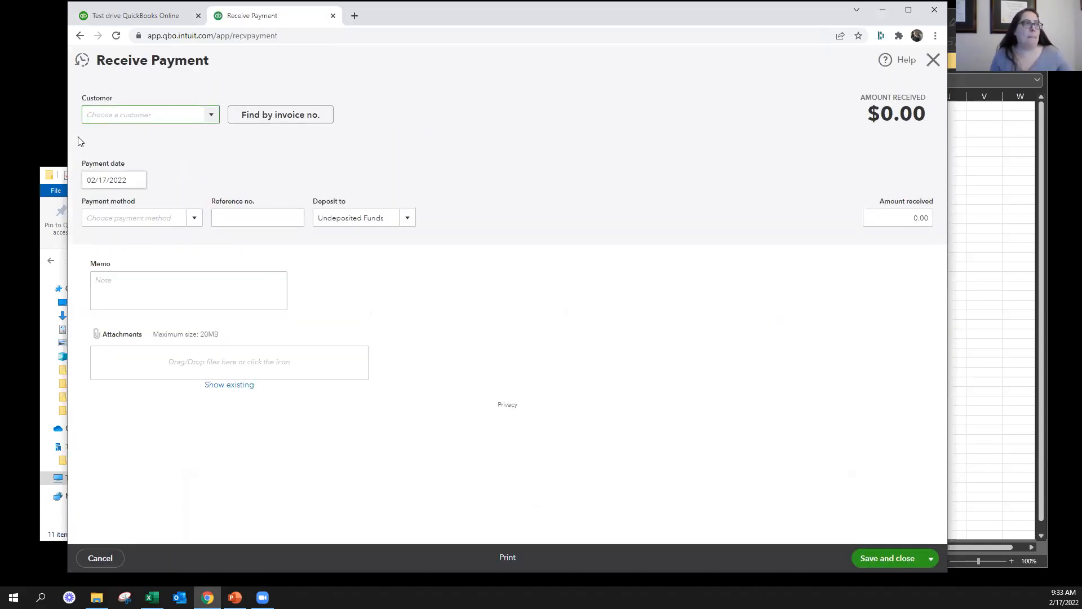
pyautogui.click(97, 109)
pyautogui.write("Amy's Bird Sanctuary")
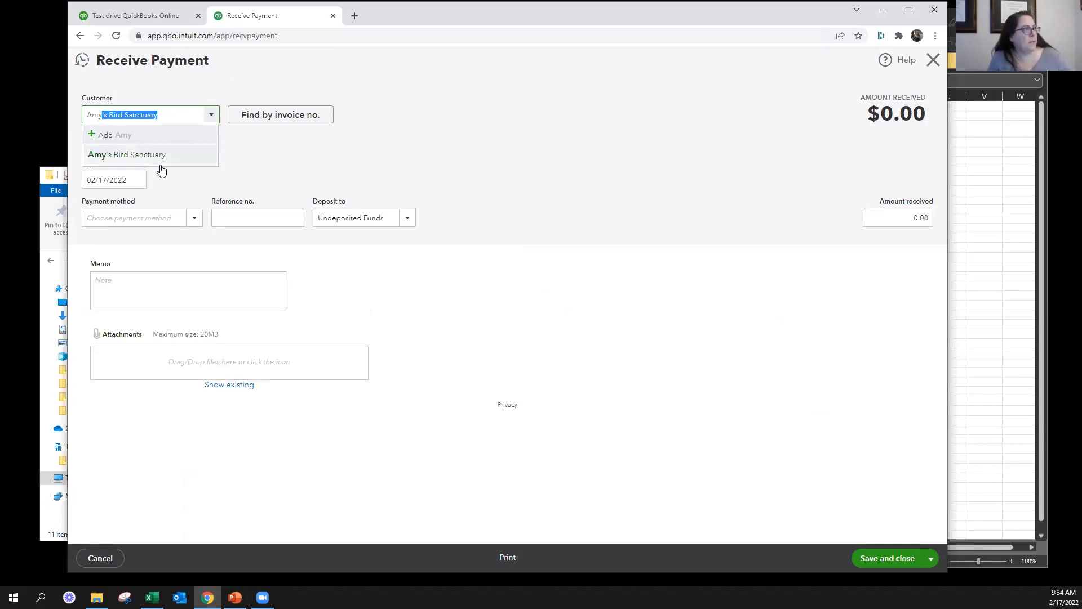
pyautogui.click(160, 159)
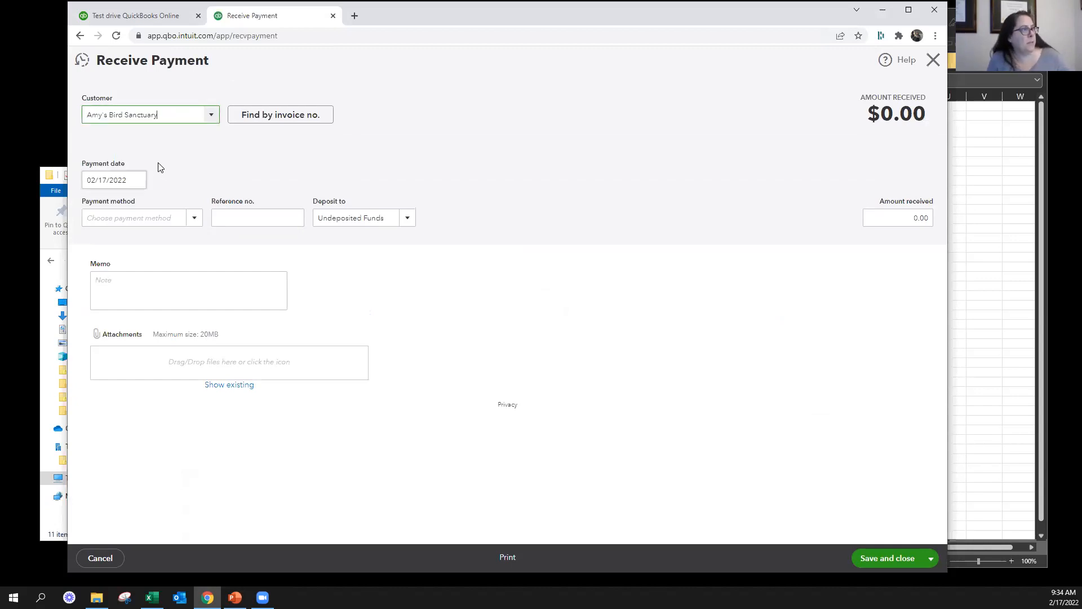
# Set the payment date to 03/10/2022, the payment method to Check and the reference number to 1597
pyautogui.click(110, 181)
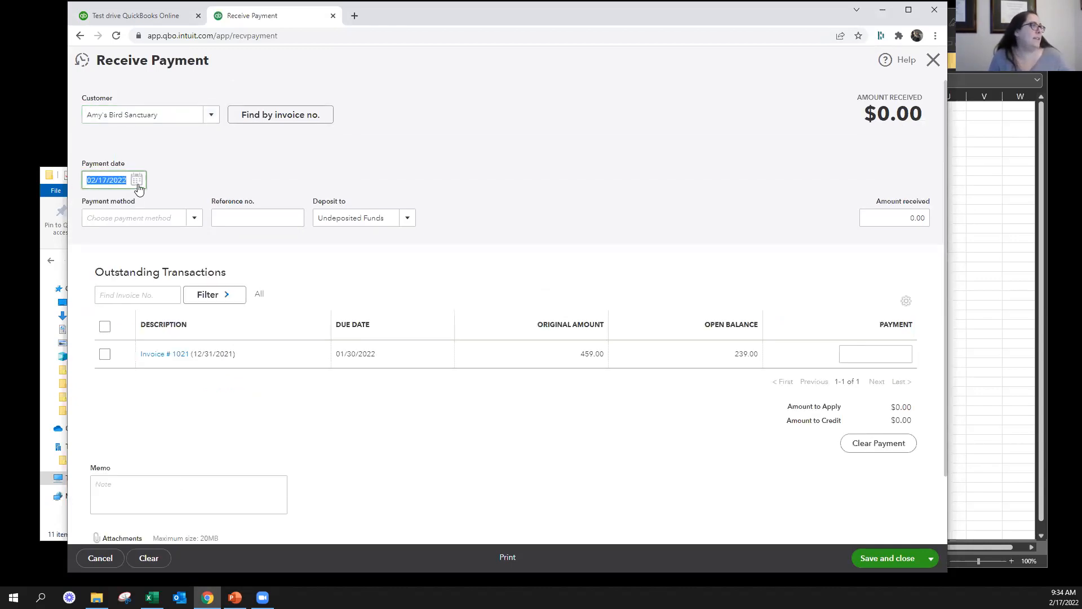
pyautogui.click(136, 179)
pyautogui.click(157, 310)
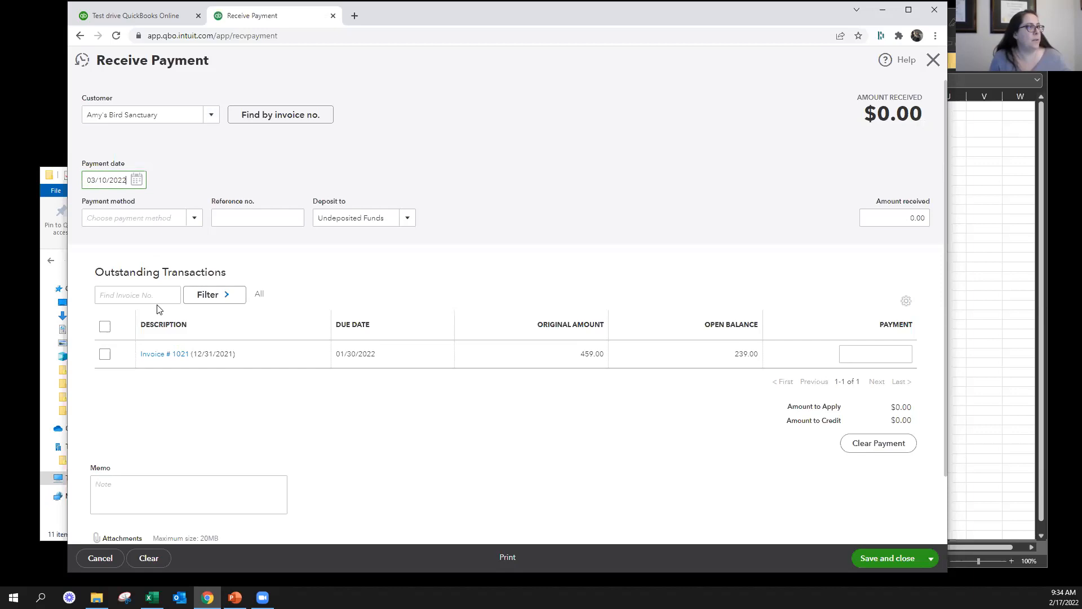
pyautogui.click(179, 221)
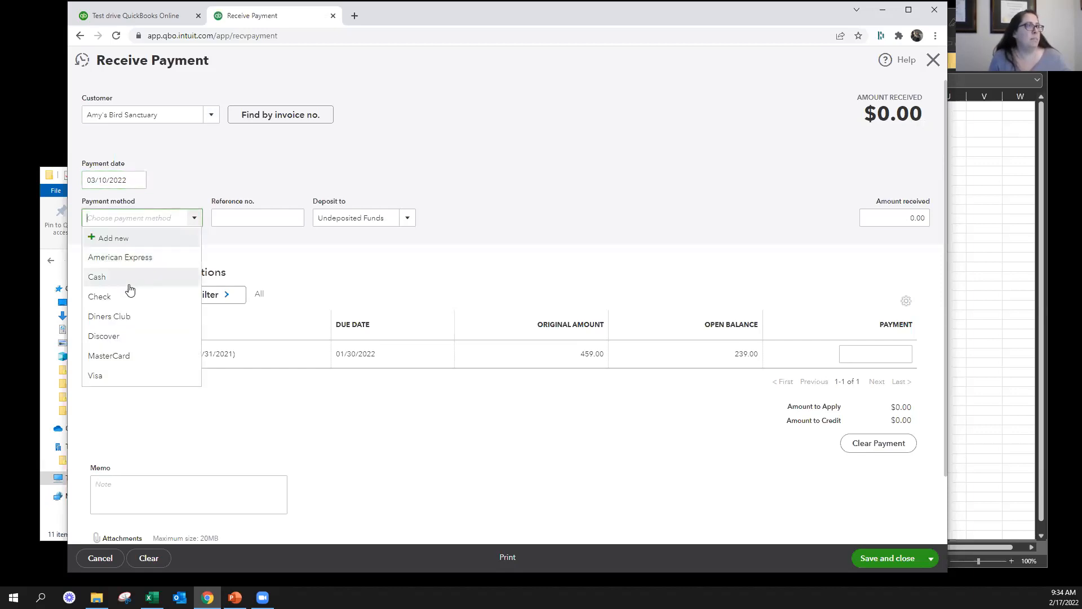
pyautogui.click(129, 289)
pyautogui.click(257, 220)
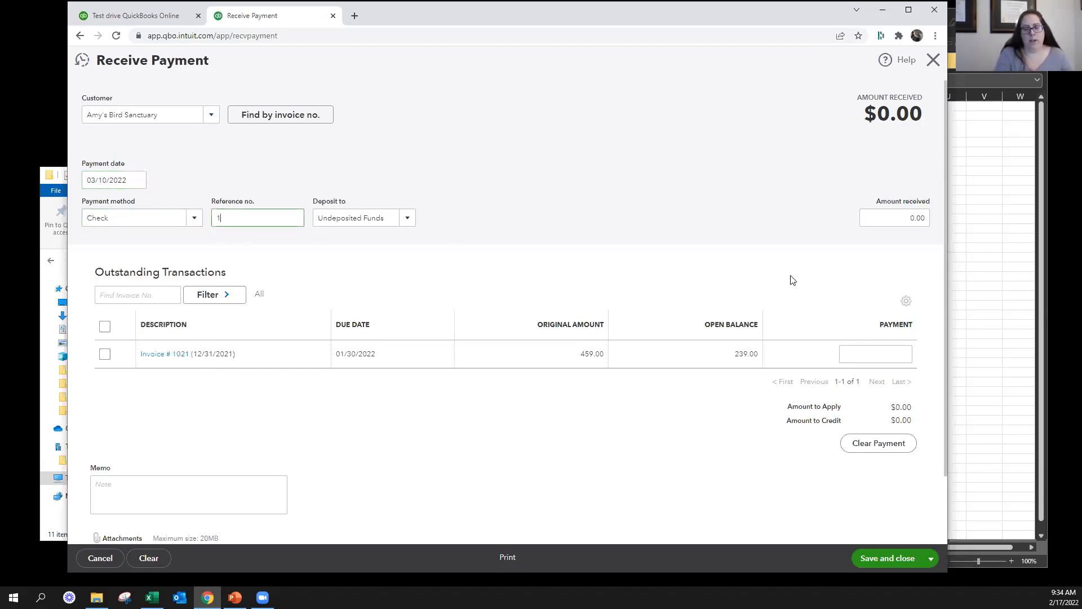
pyautogui.press('Tab')
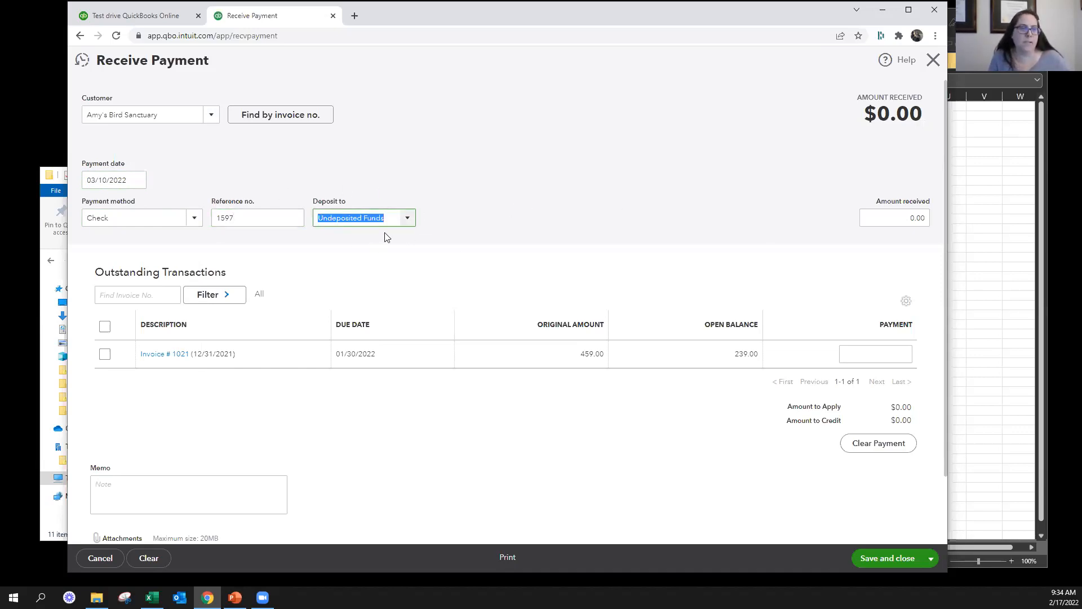
# Enter 100 as the amount received for Amy's Bird Sanctuary and clear the whole payment form
pyautogui.click(870, 213)
pyautogui.write('100')
pyautogui.press('Tab')
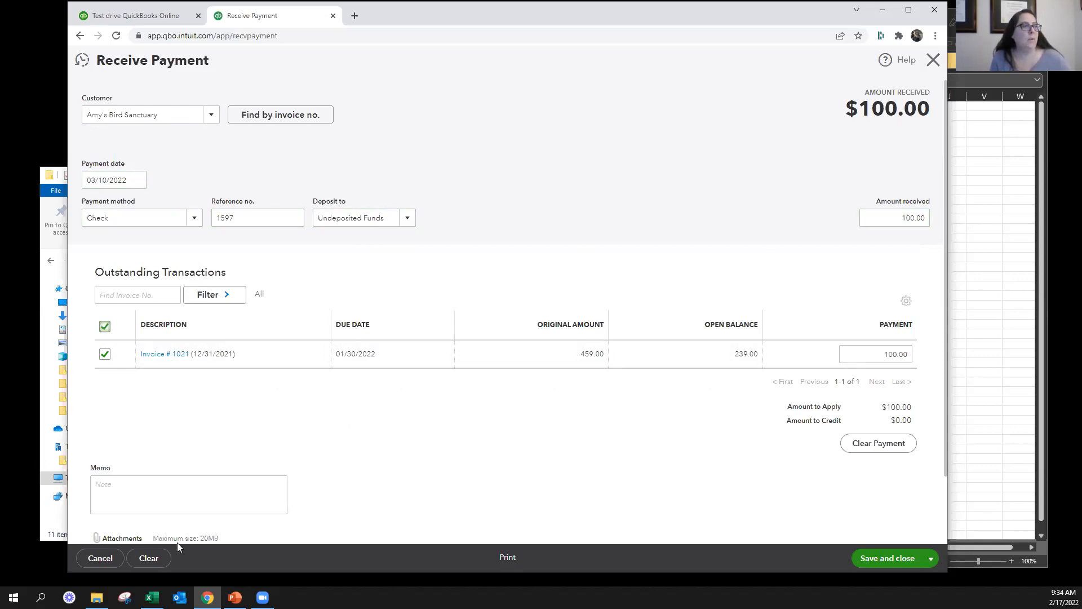
pyautogui.click(150, 558)
pyautogui.click(569, 326)
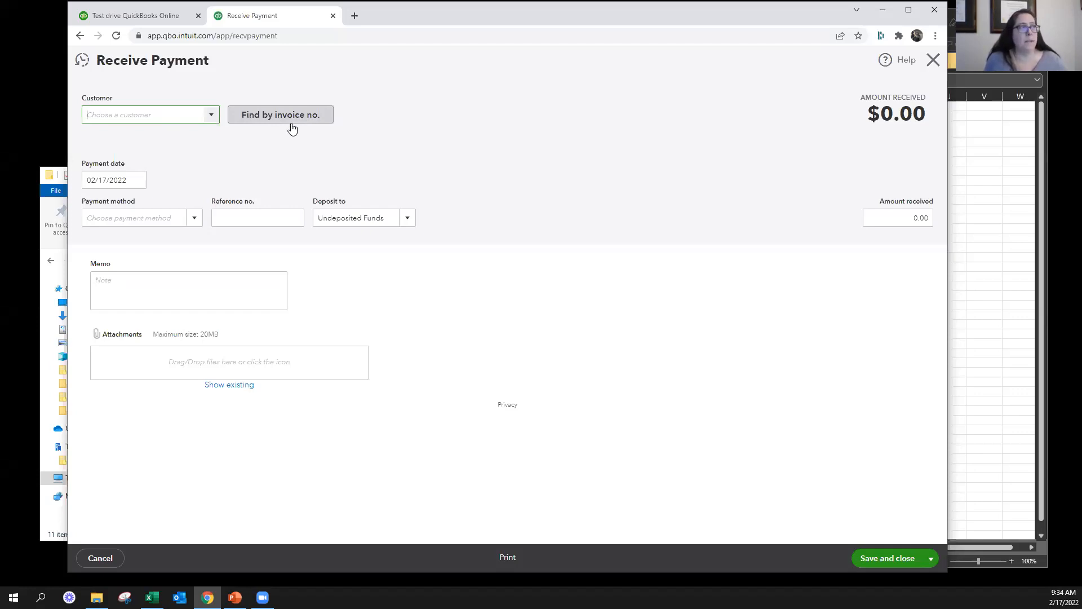
# Find invoice number 1021 to load its customer and open balance into the blank payment form
pyautogui.click(294, 119)
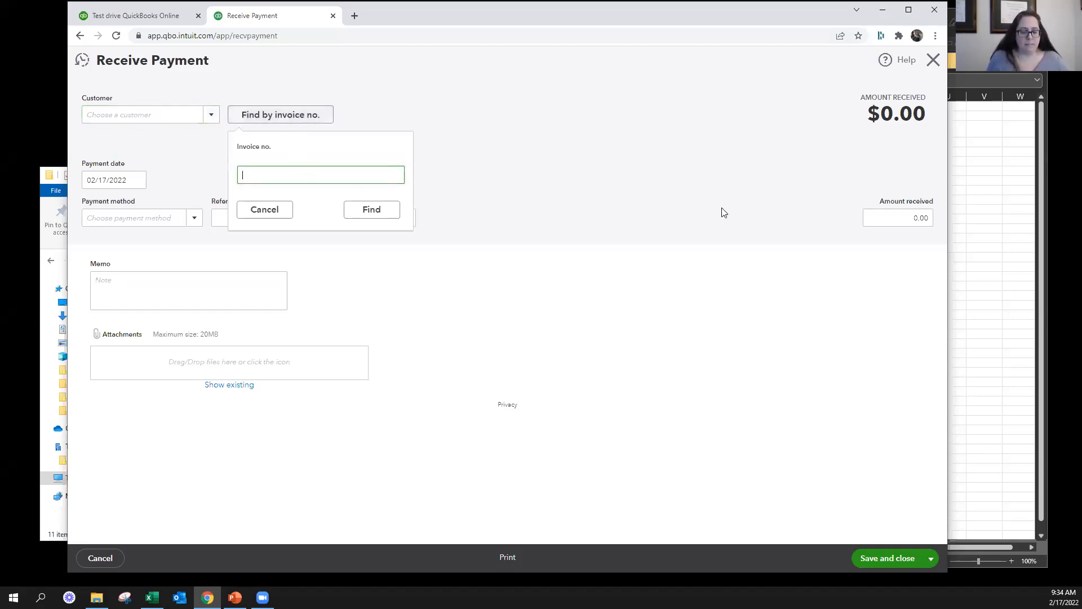
pyautogui.write('0')
pyautogui.press('BackSpace')
pyautogui.write('1021')
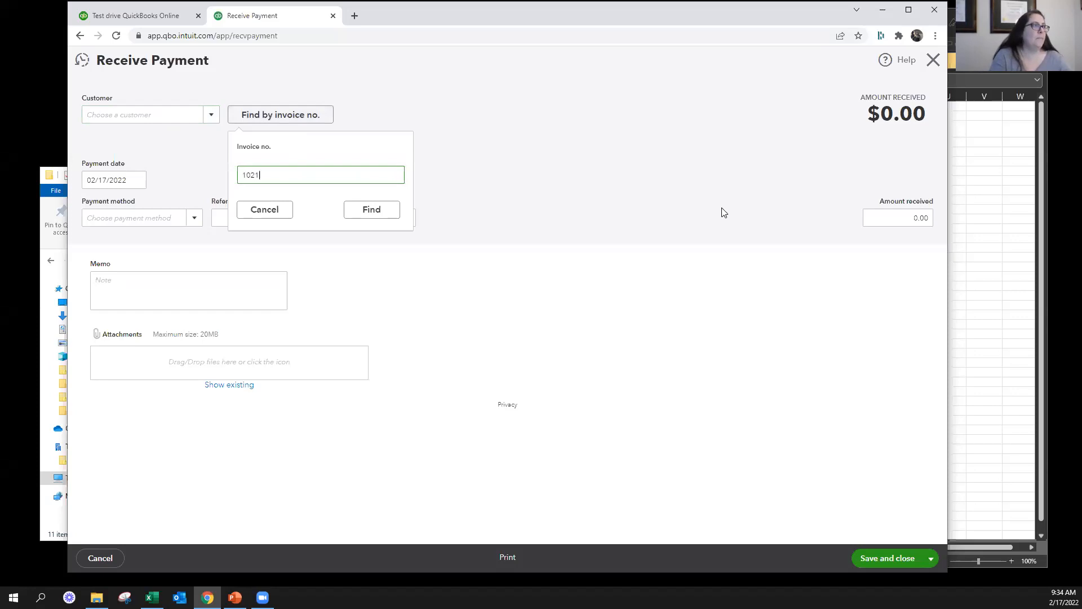
pyautogui.click(389, 208)
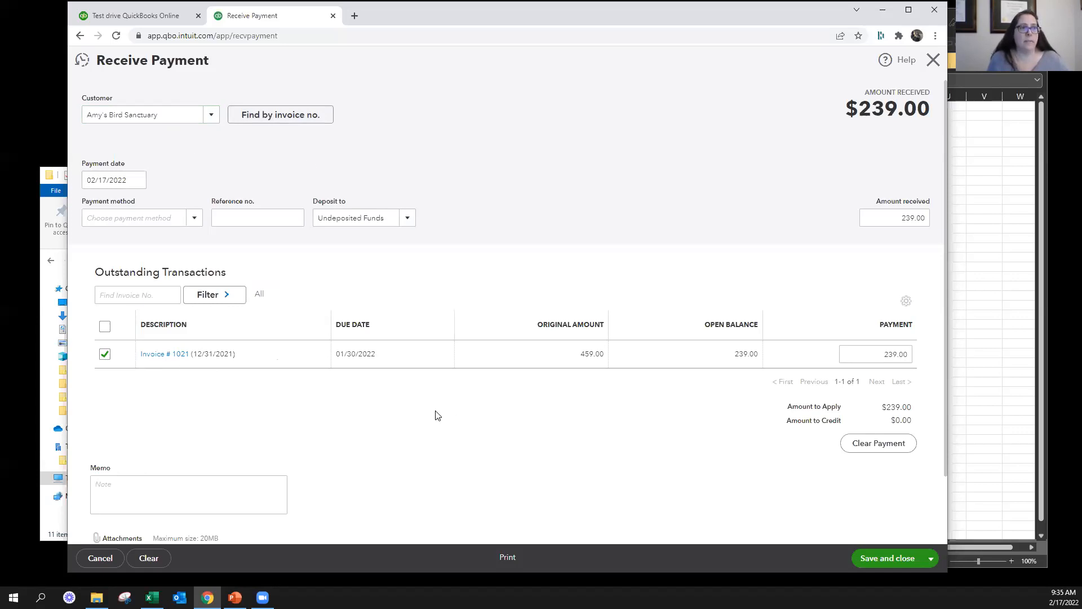
# Set the payment method to Check and enter 1057 as the reference number
pyautogui.click(191, 219)
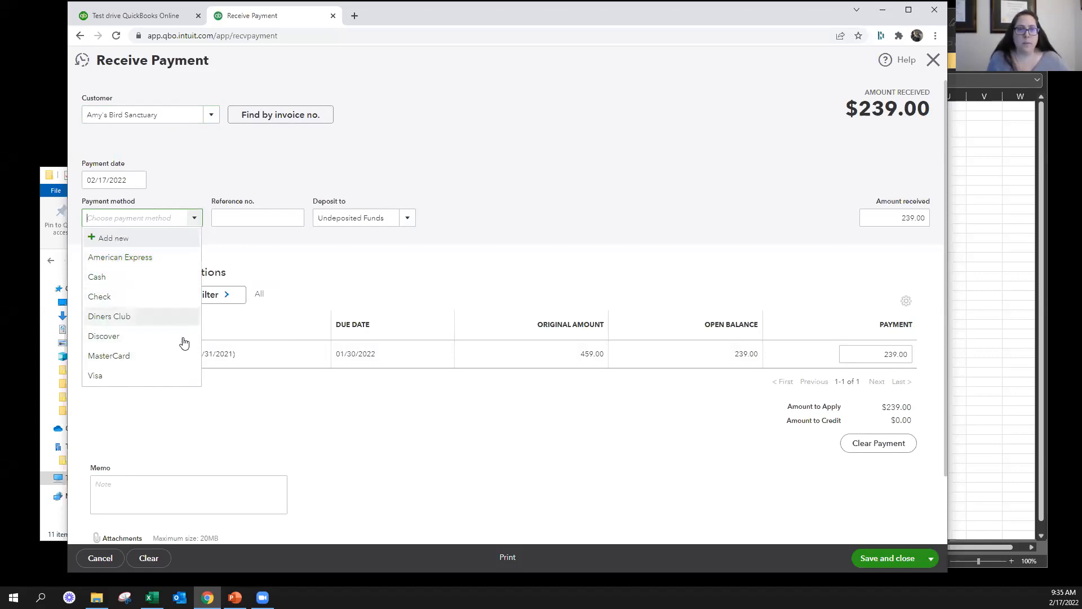
pyautogui.click(111, 295)
pyautogui.press('Tab')
pyautogui.write('10')
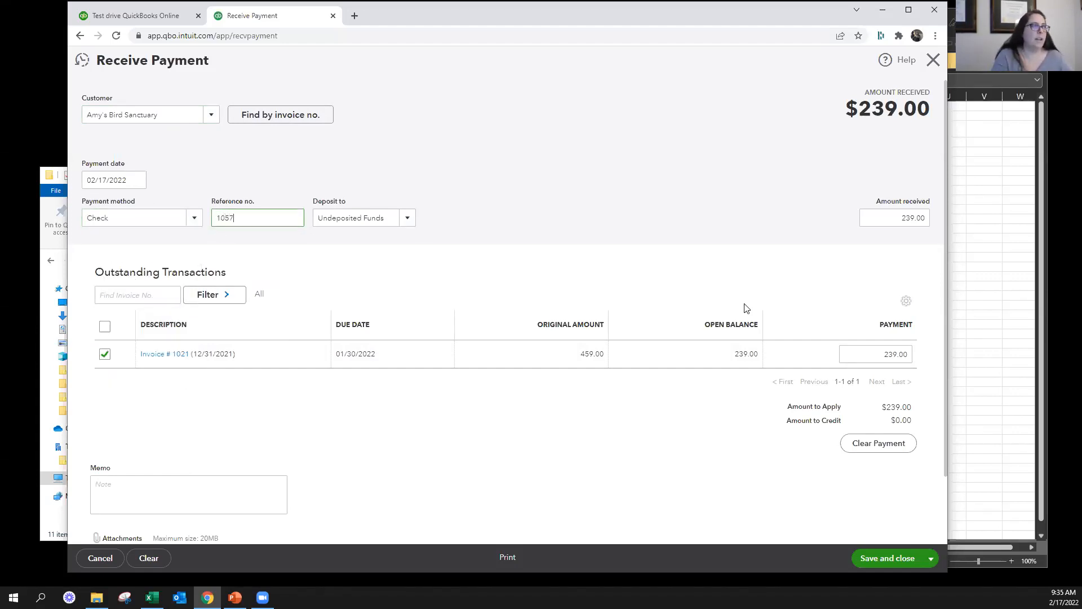
pyautogui.press('Tab')
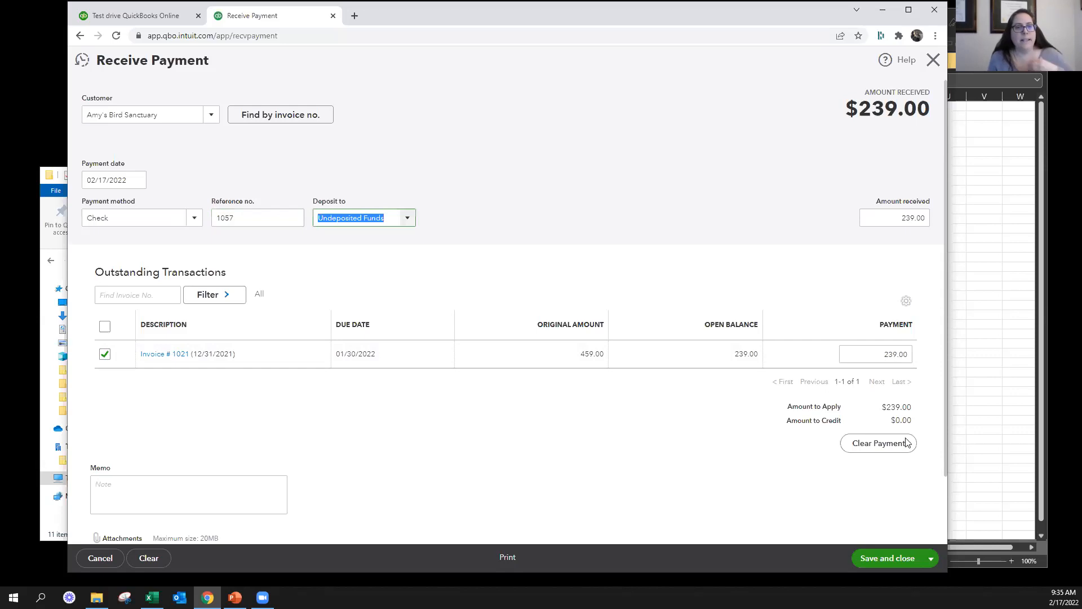
# Set the amount received to 100 and keep invoice 1021 selected as the transaction it pays
pyautogui.moveTo(900, 218); pyautogui.dragTo(921, 218)
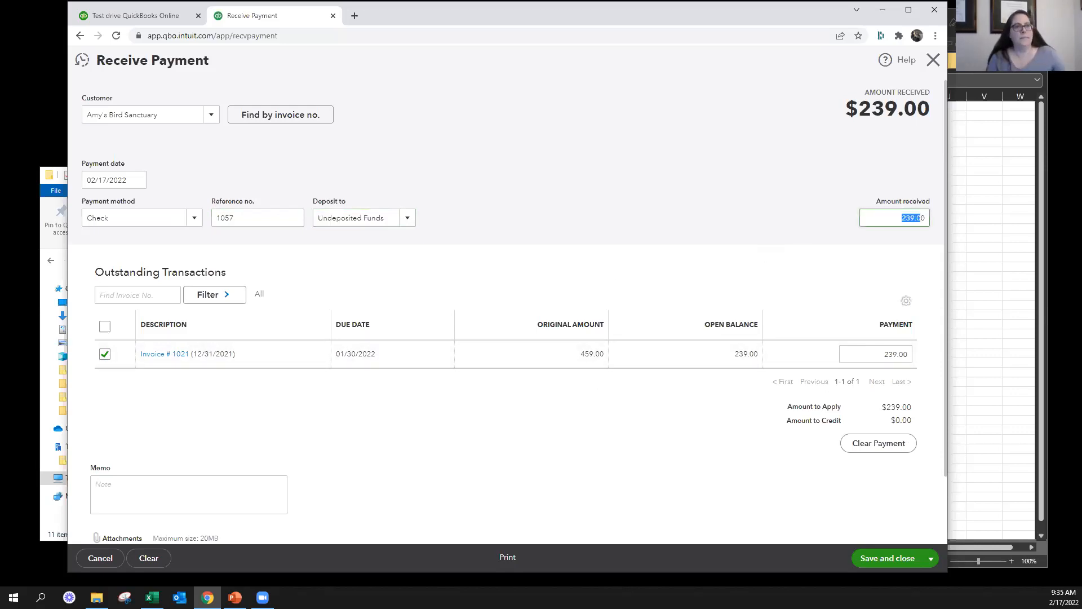
pyautogui.write('1000')
pyautogui.press('Tab')
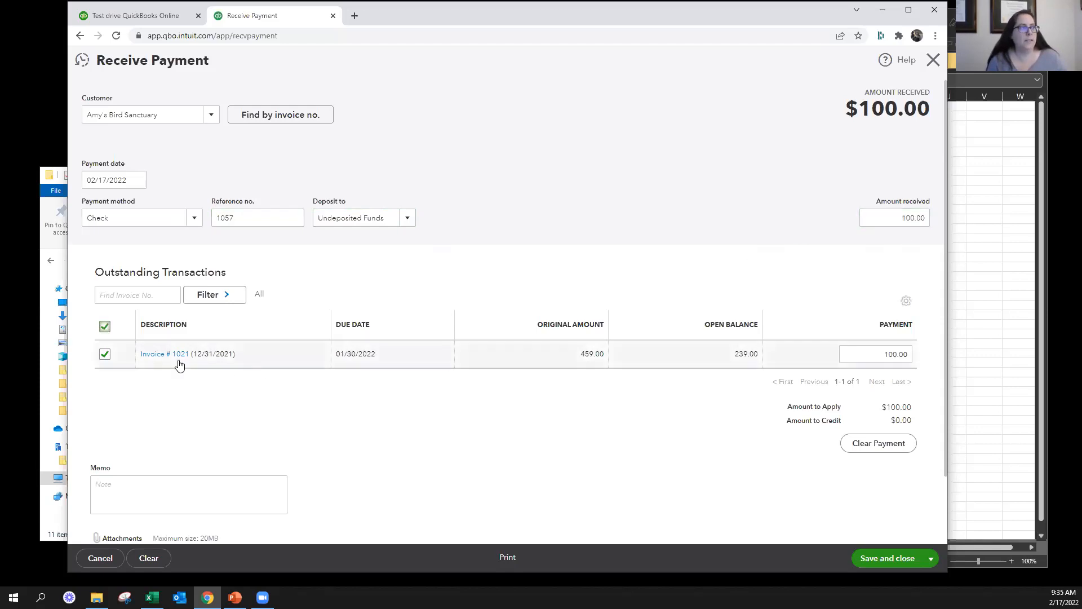
pyautogui.click(105, 354)
pyautogui.click(104, 354)
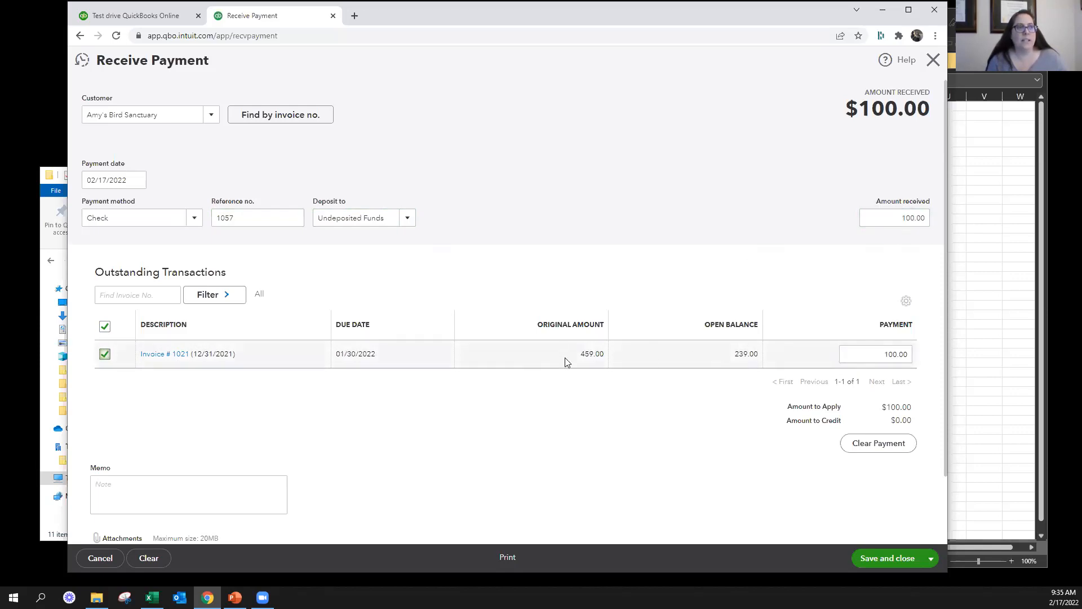
# Examine invoice 1021's original amount, open balance and payment amount, along with the payment's memo and attachment areas
pyautogui.moveTo(580, 353); pyautogui.dragTo(616, 358)
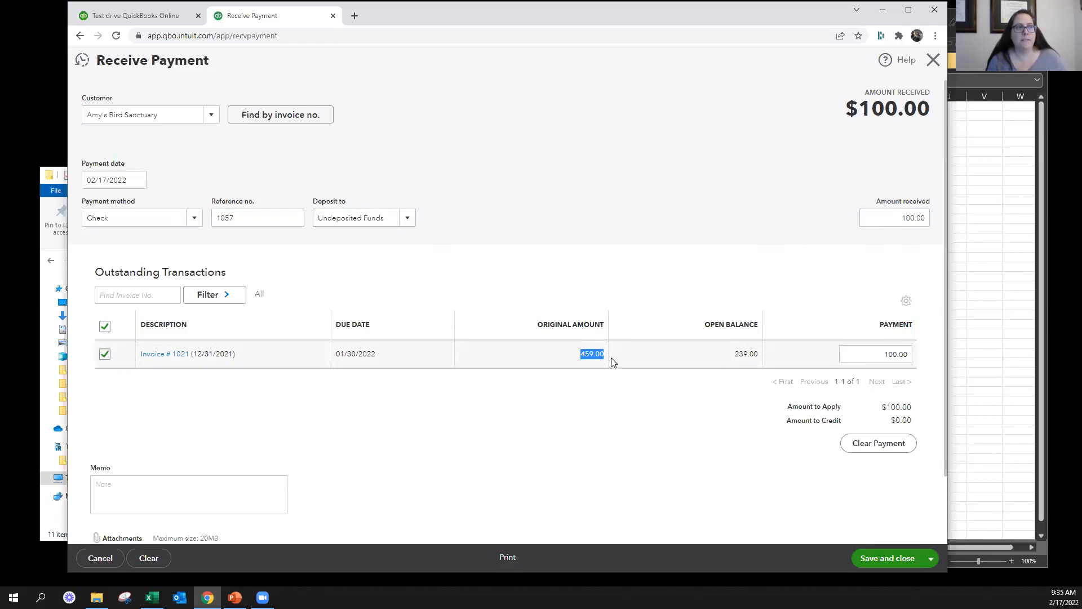
pyautogui.moveTo(739, 354); pyautogui.dragTo(761, 359)
pyautogui.click(767, 356)
pyautogui.click(840, 354)
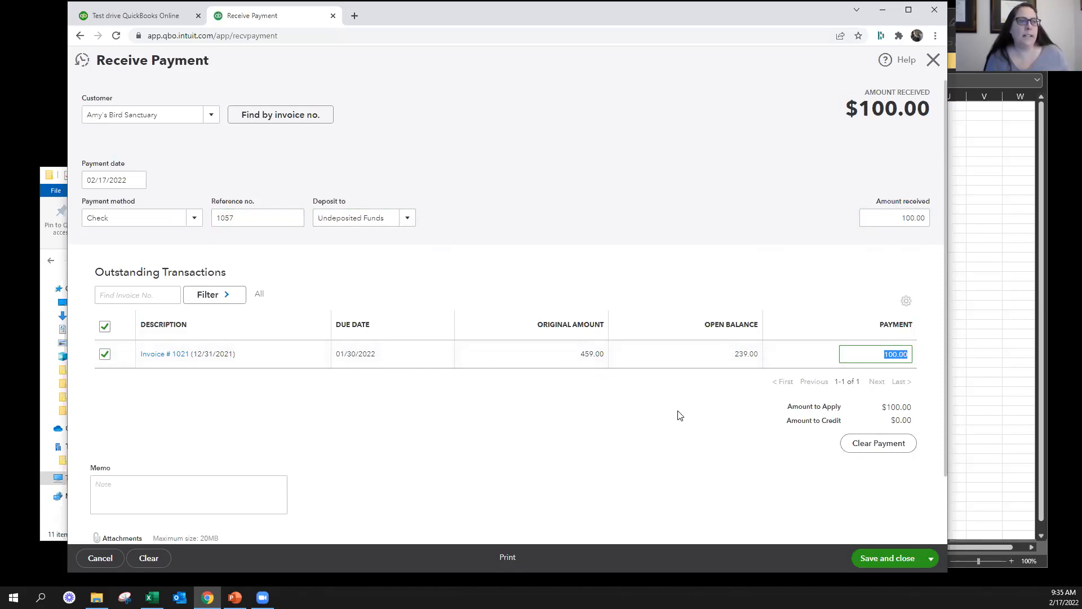
pyautogui.scroll(-2, 657, 425)
pyautogui.click(210, 411)
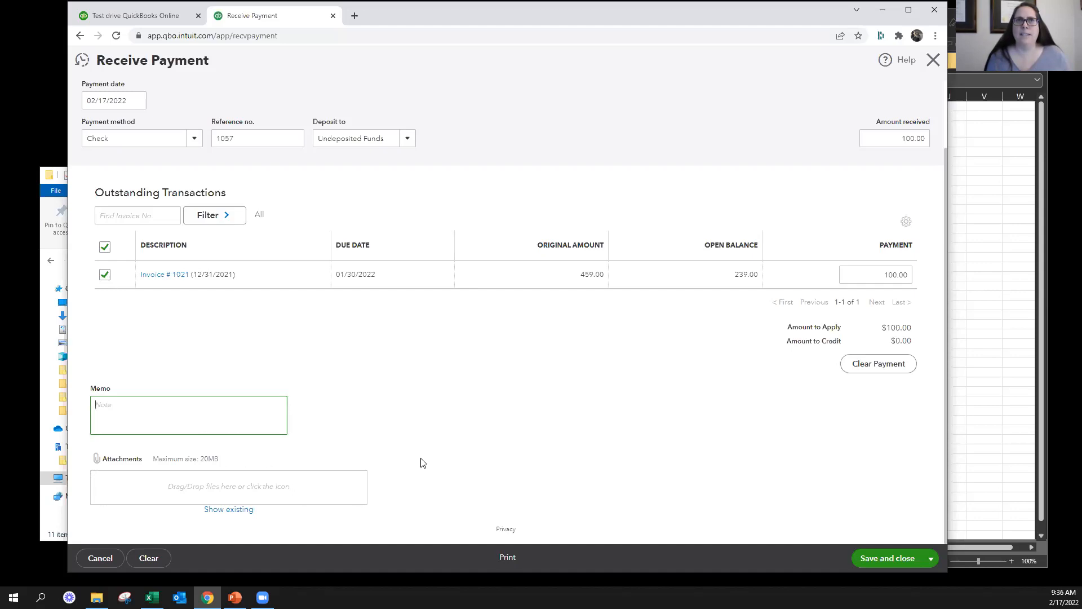
pyautogui.scroll(2, 507, 388)
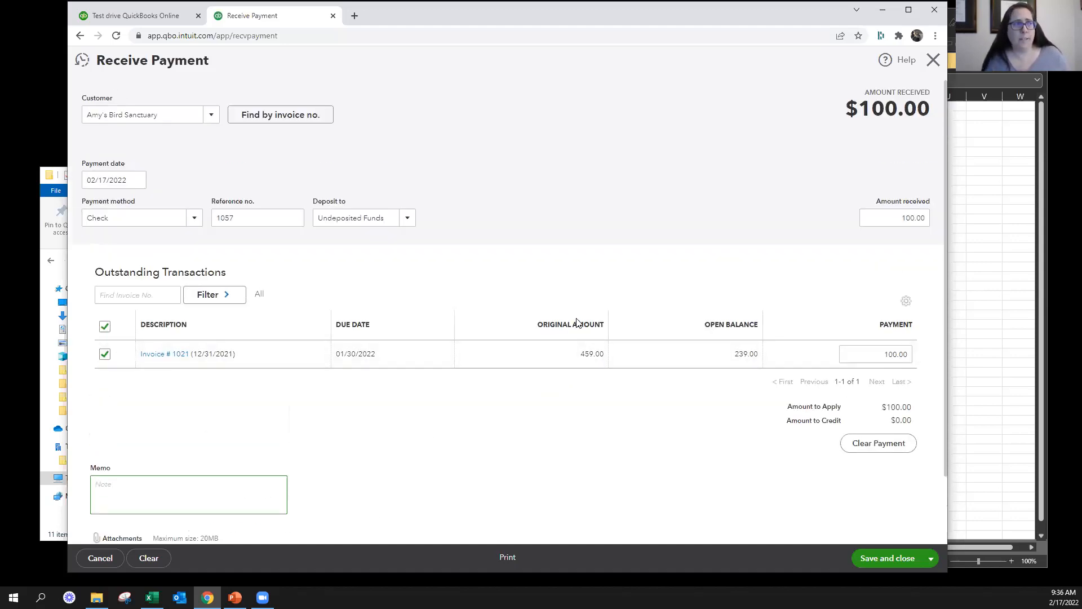
pyautogui.scroll(-2, 563, 316)
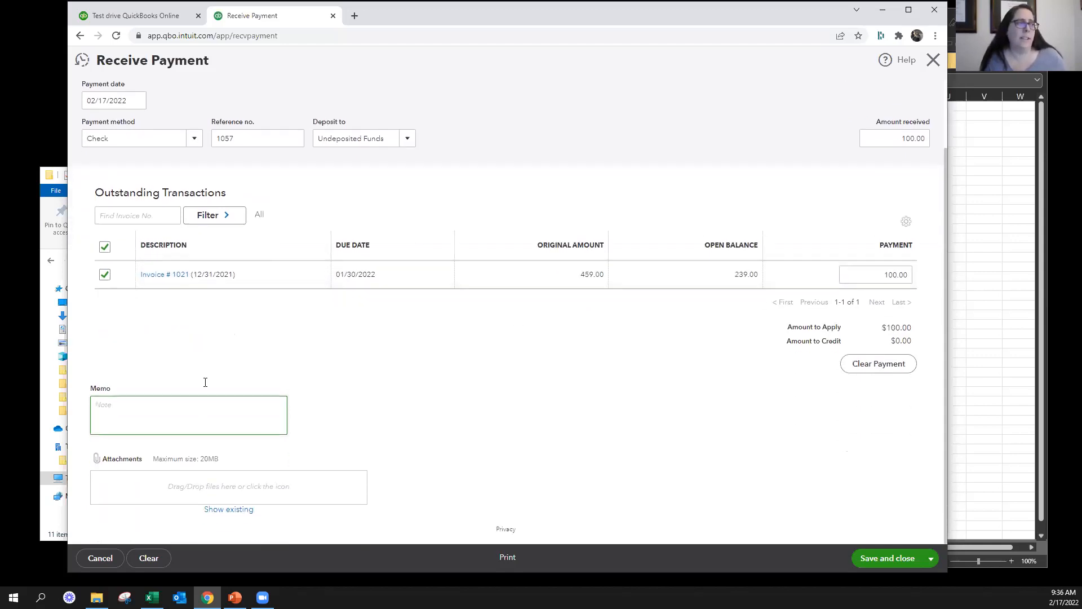
pyautogui.scroll(2, 441, 460)
# Review the deposit account choices, try Checking for the payment, and switch back to Undeposited Funds
pyautogui.click(408, 218)
pyautogui.click(408, 218)
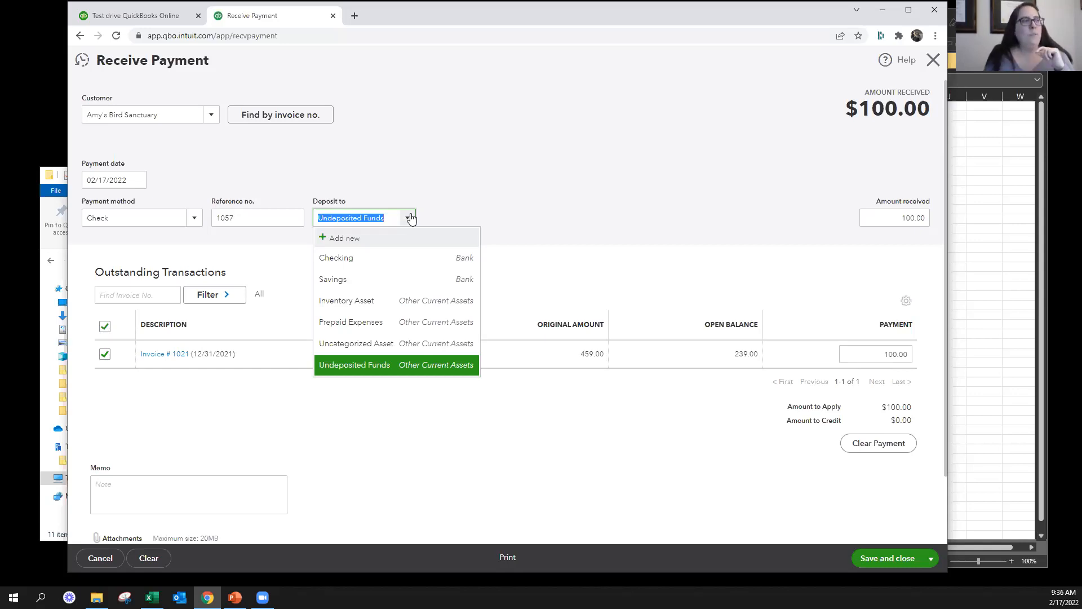
pyautogui.click(430, 373)
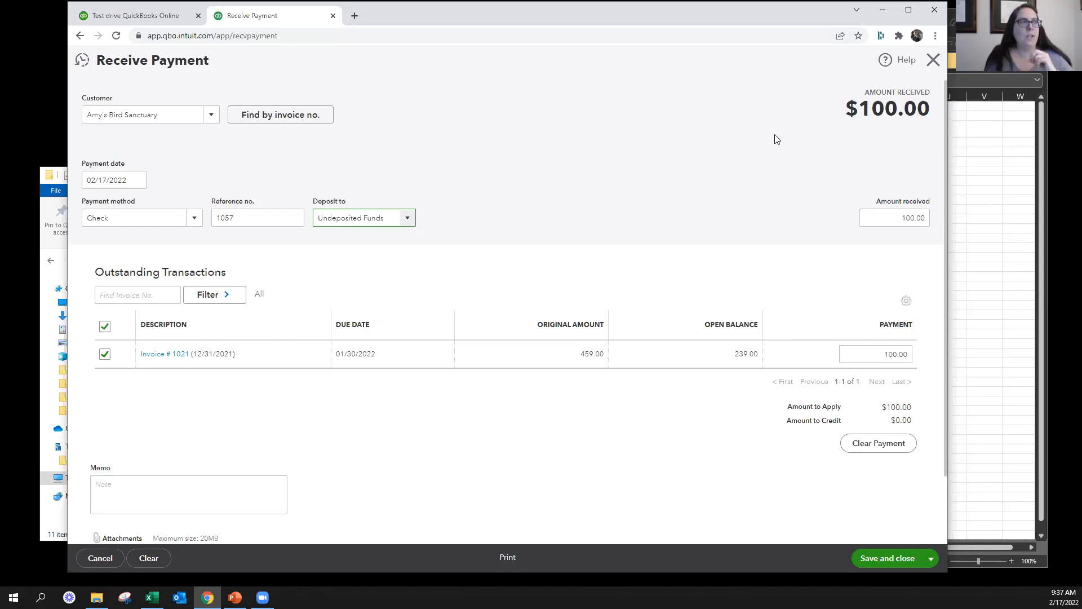
pyautogui.click(407, 219)
pyautogui.click(354, 259)
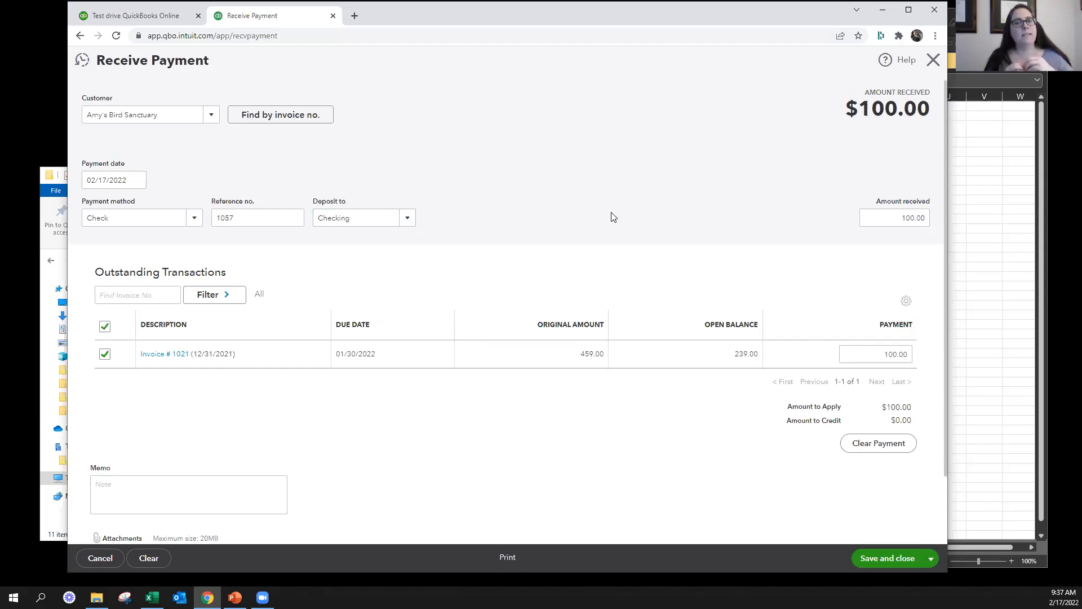
pyautogui.click(406, 221)
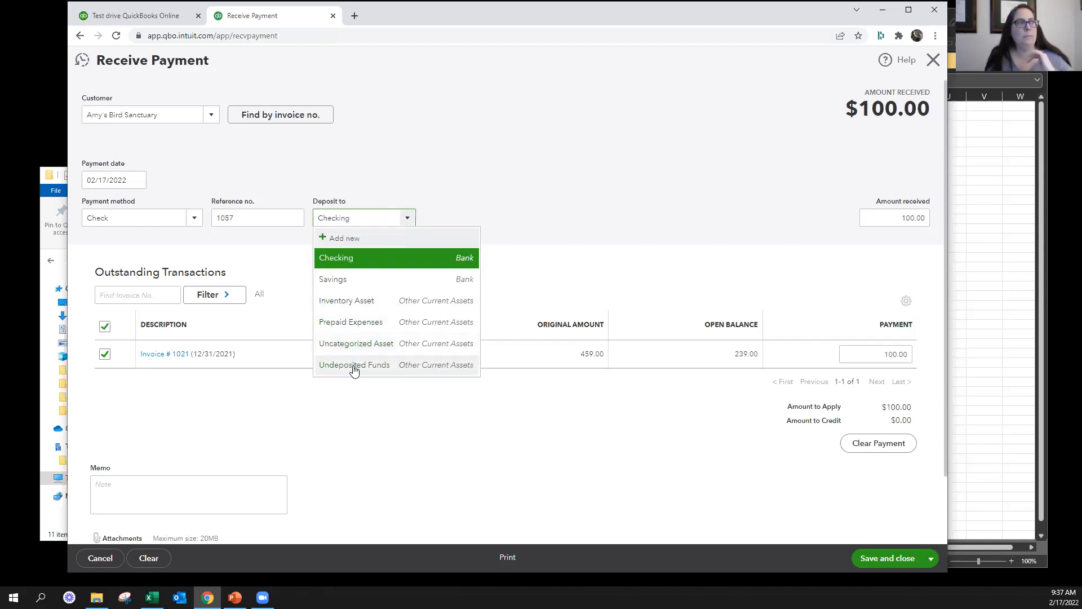
pyautogui.click(356, 366)
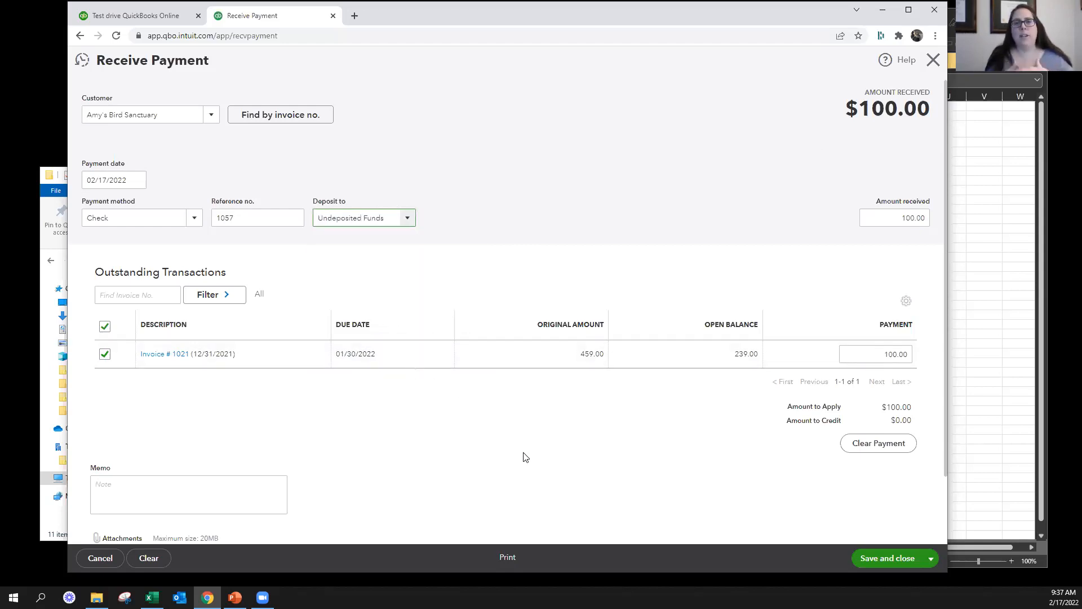
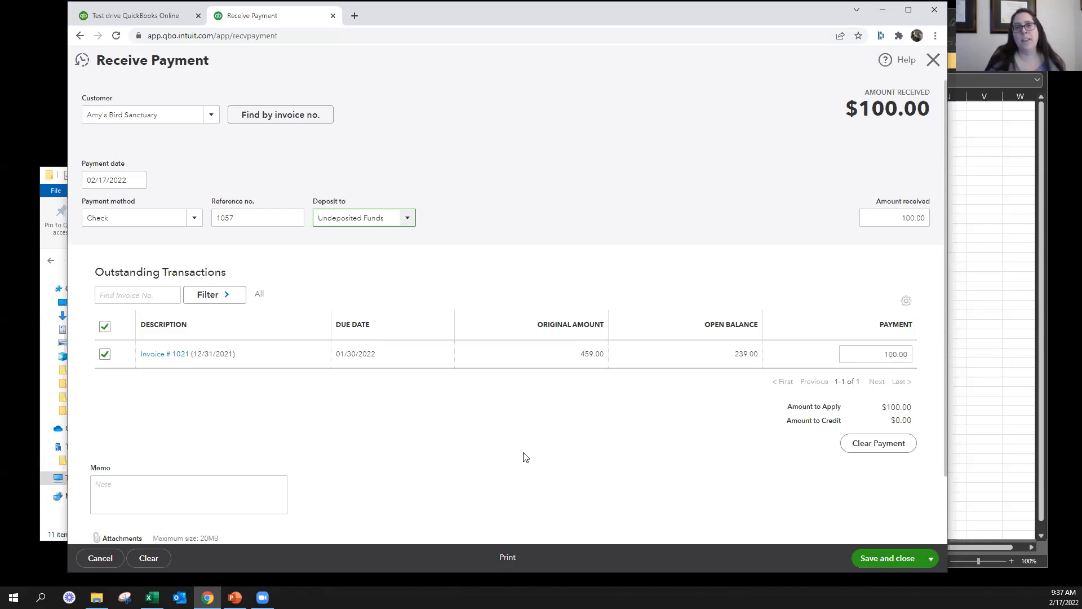
# Open and close a print preview of the received payment, and save and close the payment
pyautogui.click(570, 447)
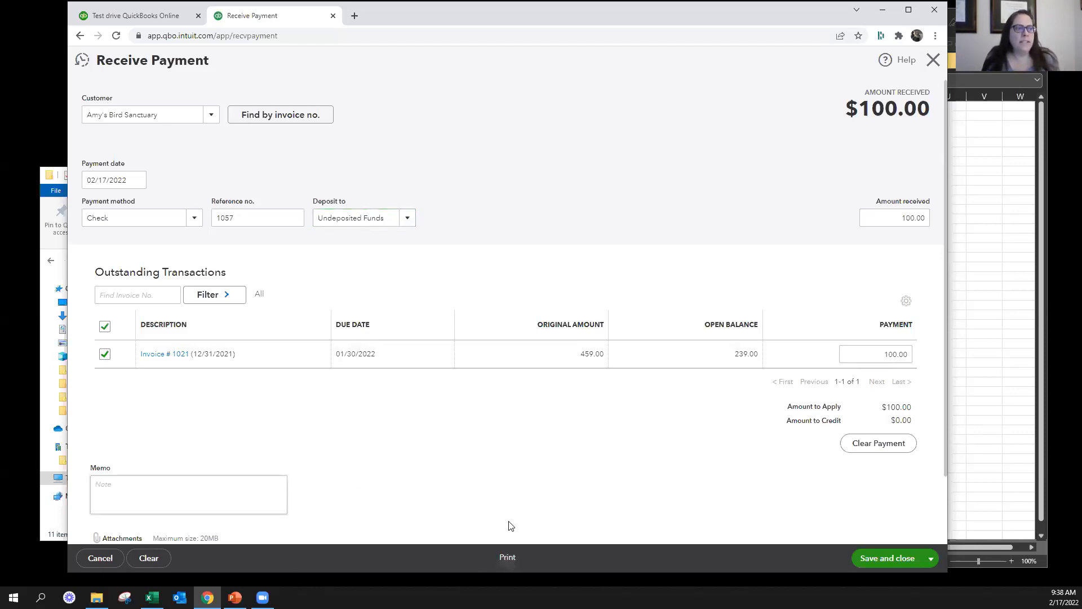
pyautogui.click(507, 557)
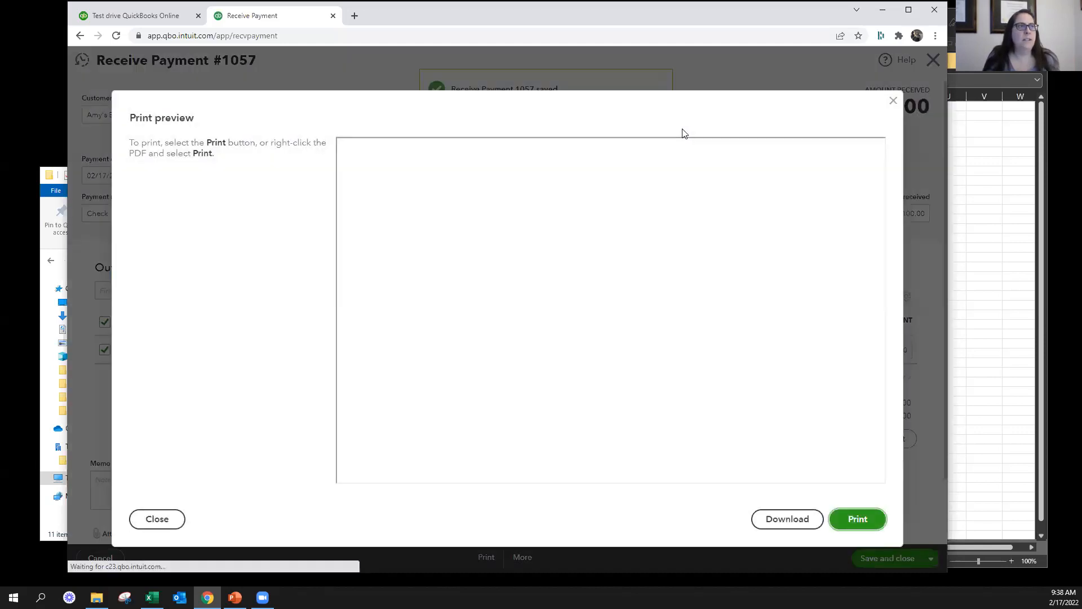
pyautogui.click(895, 100)
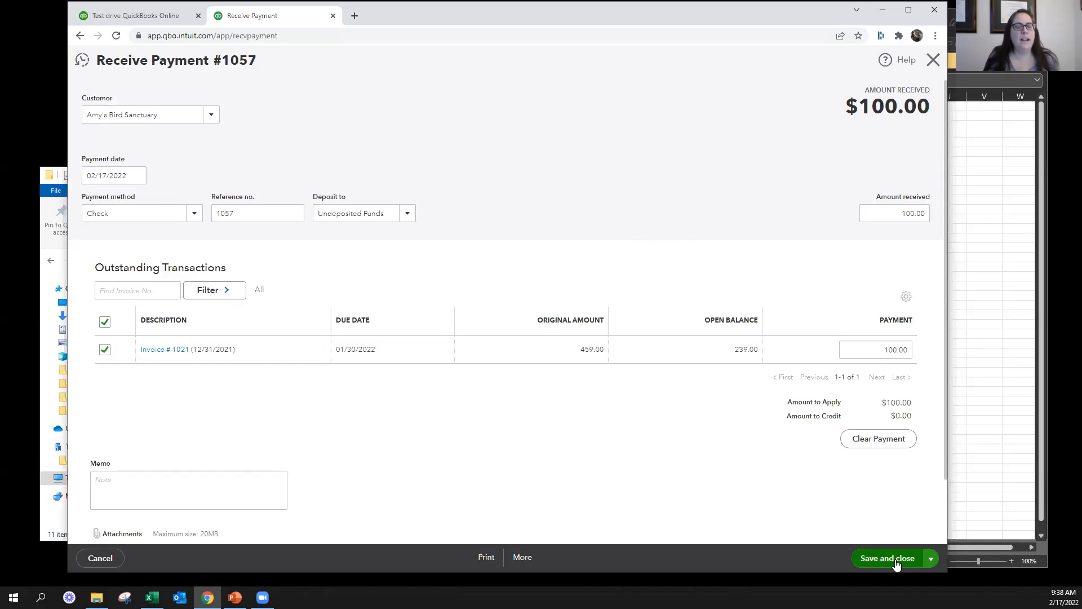
pyautogui.click(931, 559)
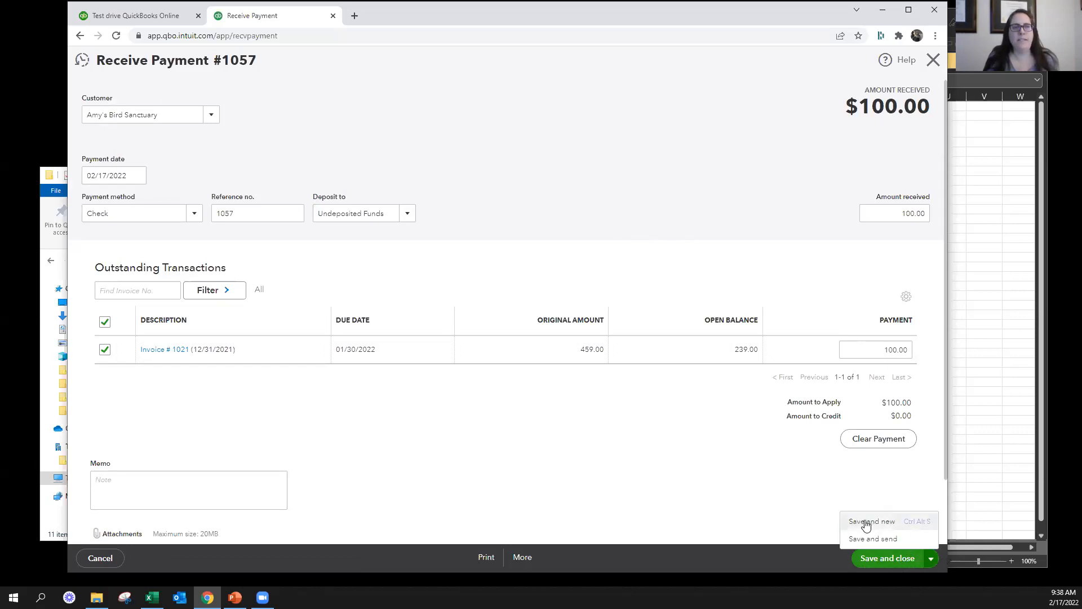
pyautogui.click(871, 559)
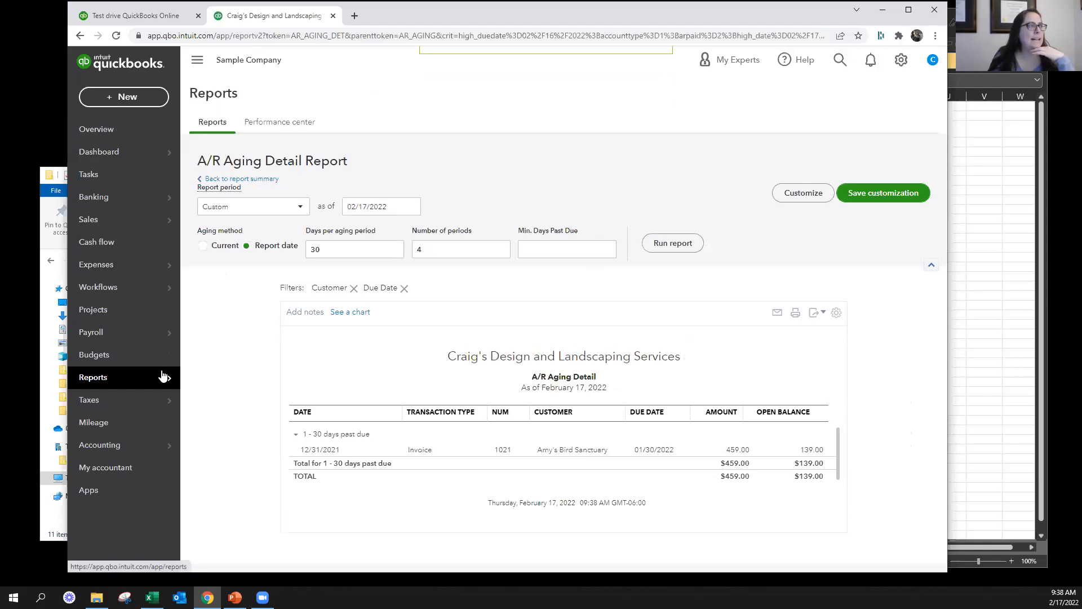
# Return to the A/R aging summary, and open the Balance Sheet's Undeposited Funds transactions
pyautogui.click(231, 179)
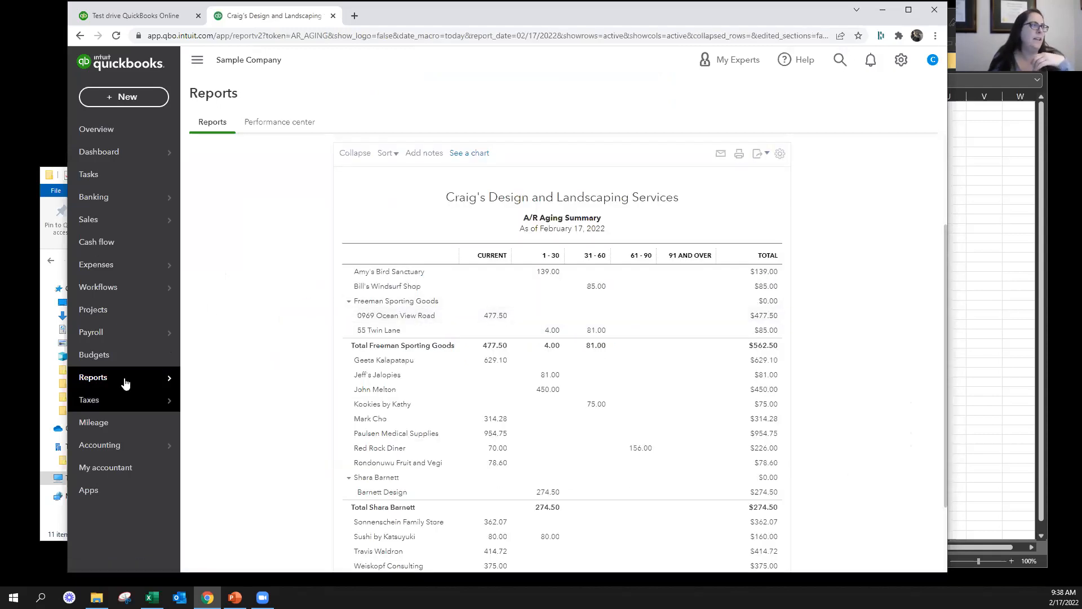
pyautogui.moveTo(169, 377)
pyautogui.click(206, 379)
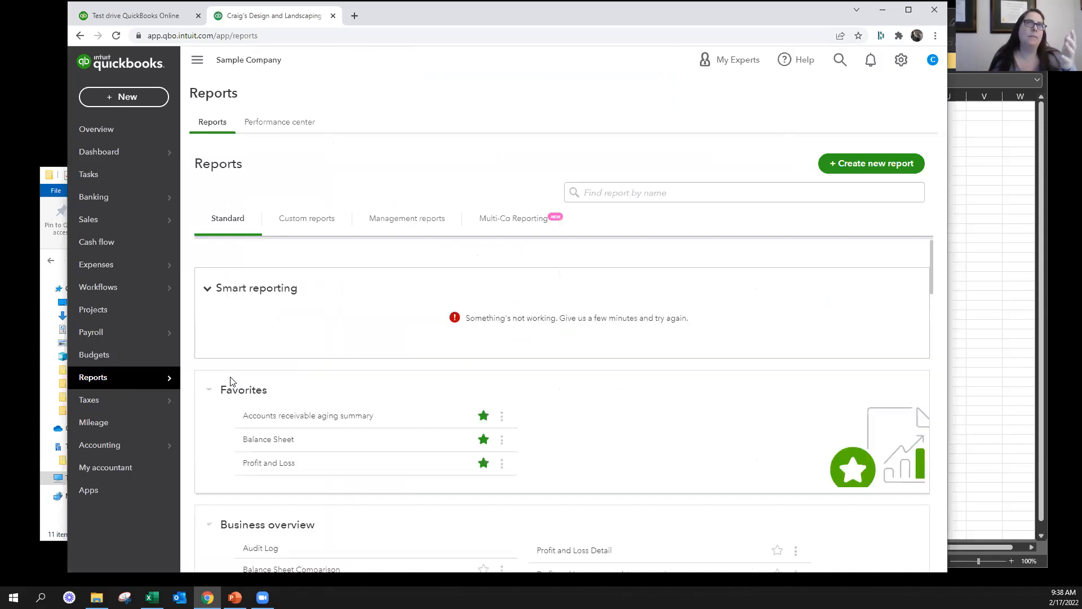
pyautogui.click(268, 439)
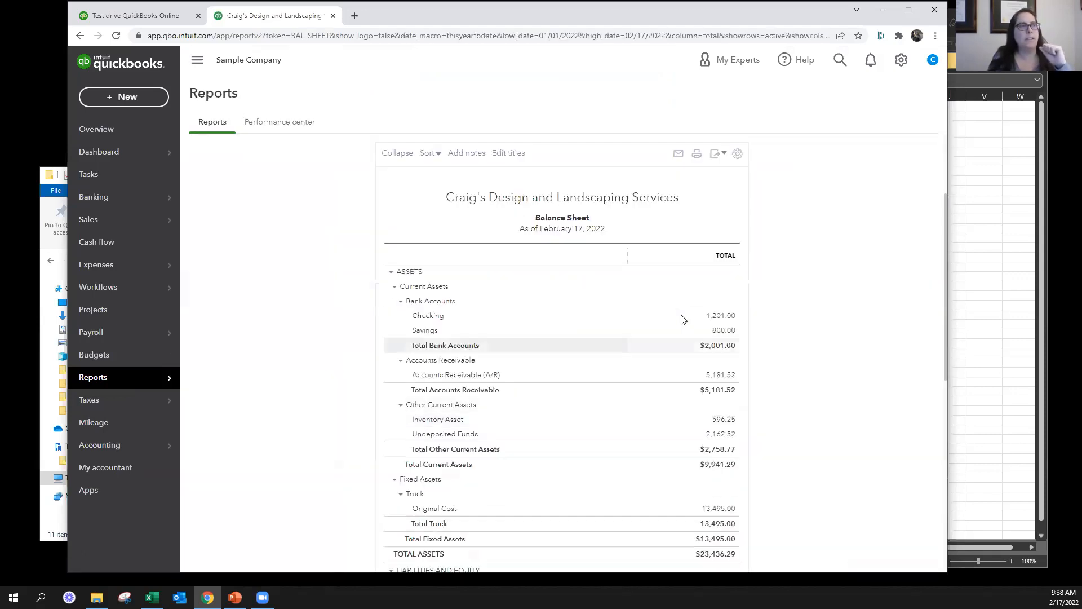
pyautogui.scroll(-2, 753, 361)
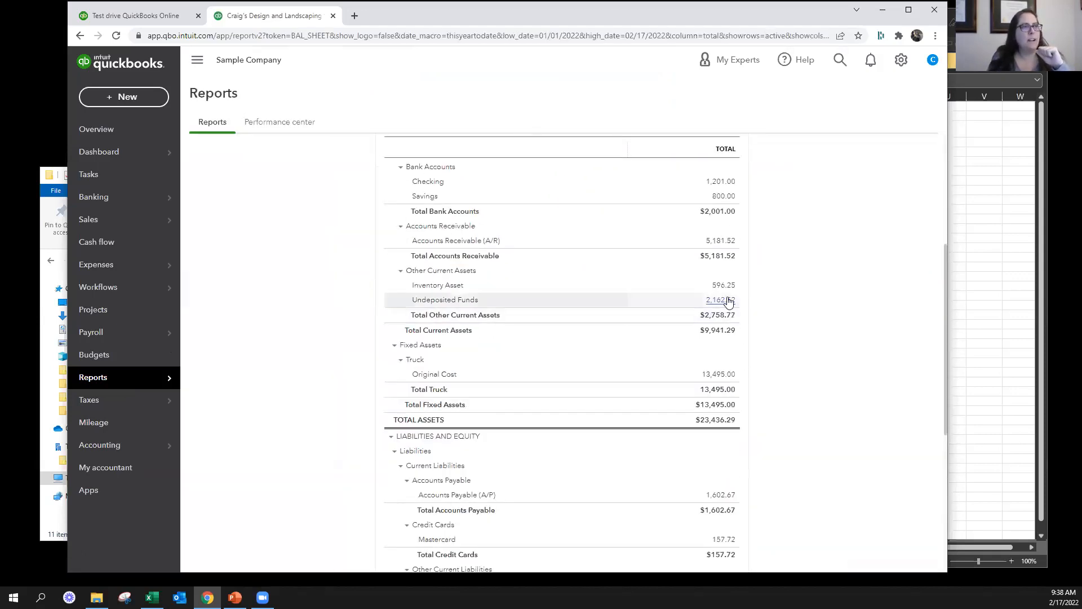
pyautogui.click(722, 303)
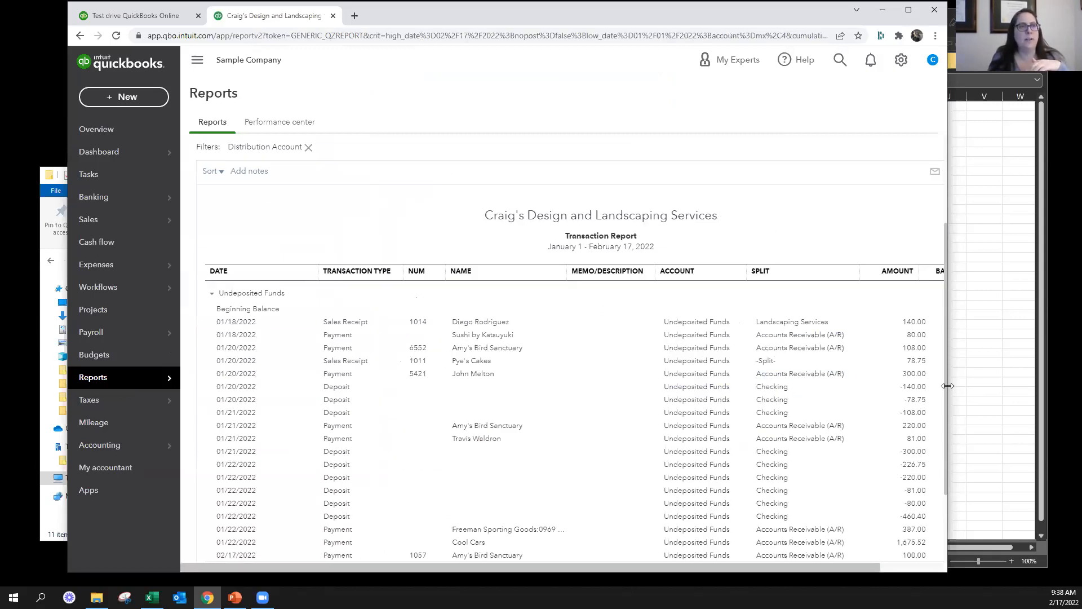
# Run the Undeposited Funds transaction report for 01/19/2022 to 12/31/2022 and examine its payments and deposits
pyautogui.moveTo(947, 386); pyautogui.dragTo(1012, 384)
pyautogui.click(385, 207)
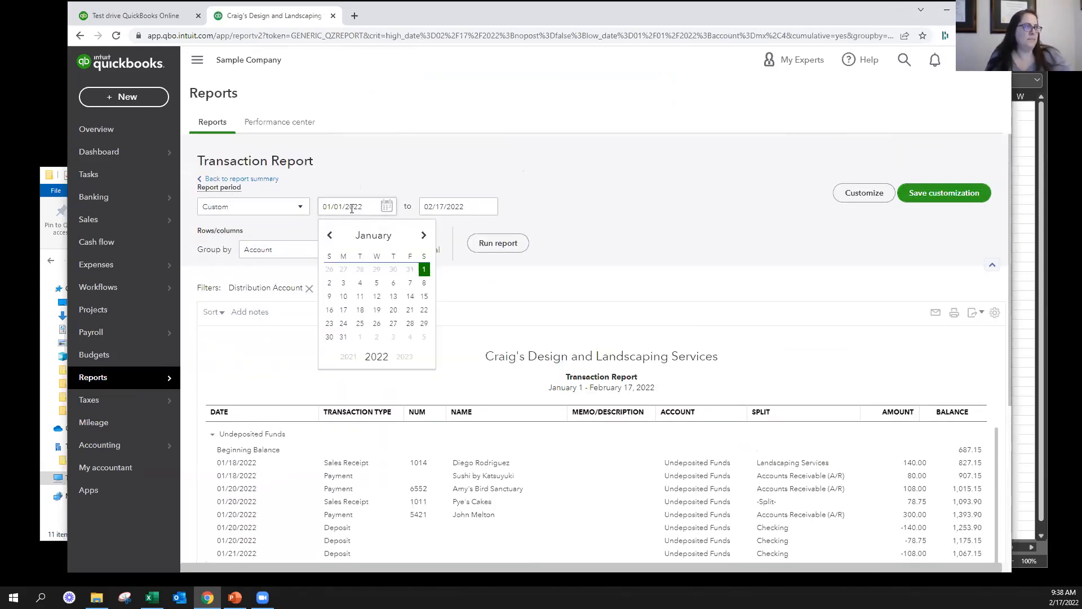
pyautogui.click(371, 208)
pyautogui.click(385, 206)
pyautogui.click(386, 207)
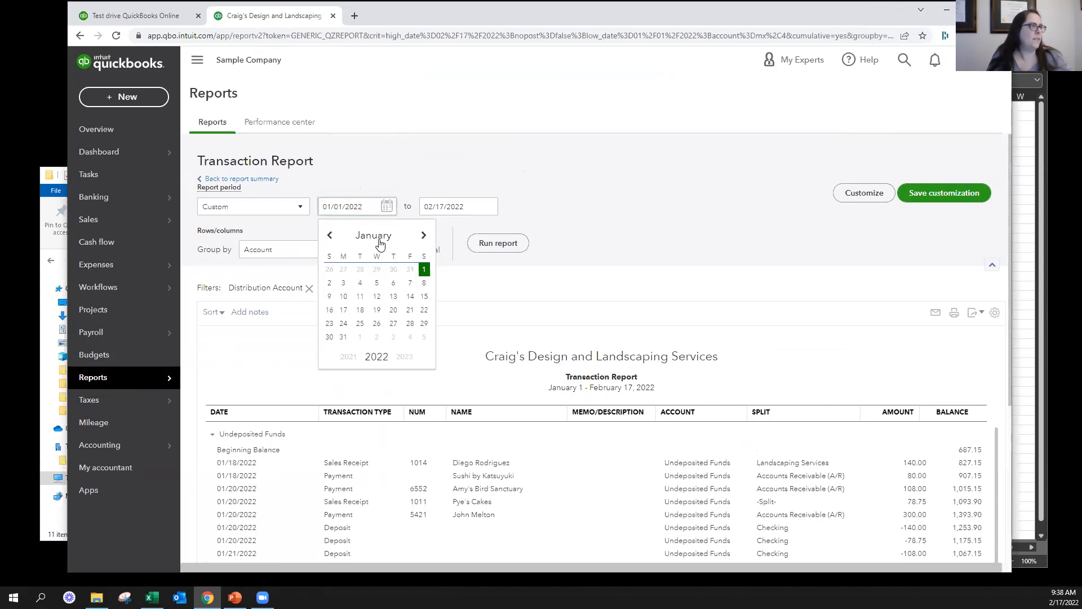
pyautogui.click(377, 310)
pyautogui.click(458, 211)
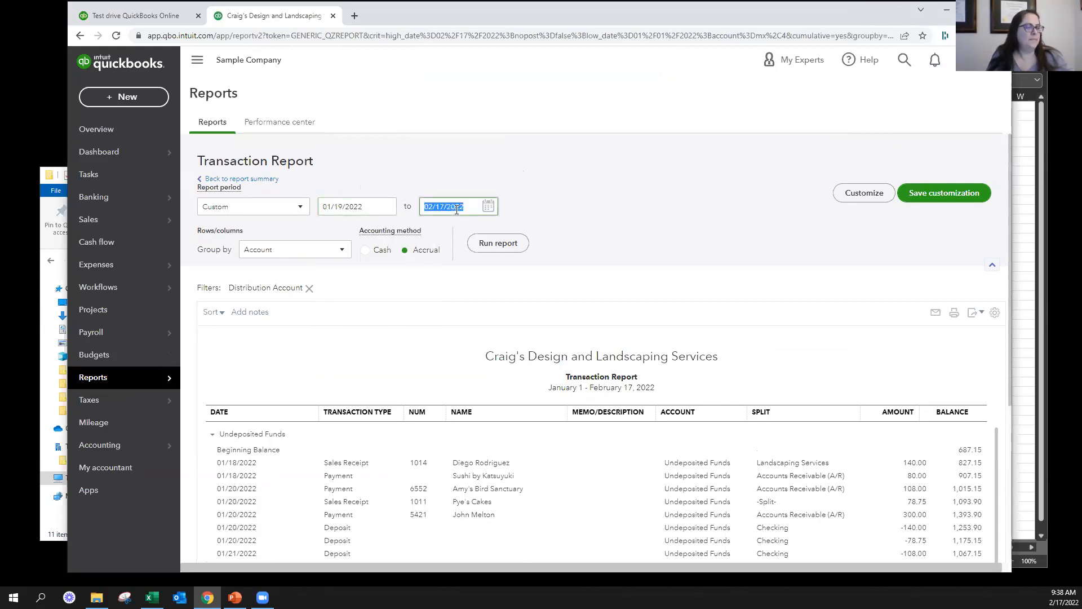
pyautogui.click(481, 242)
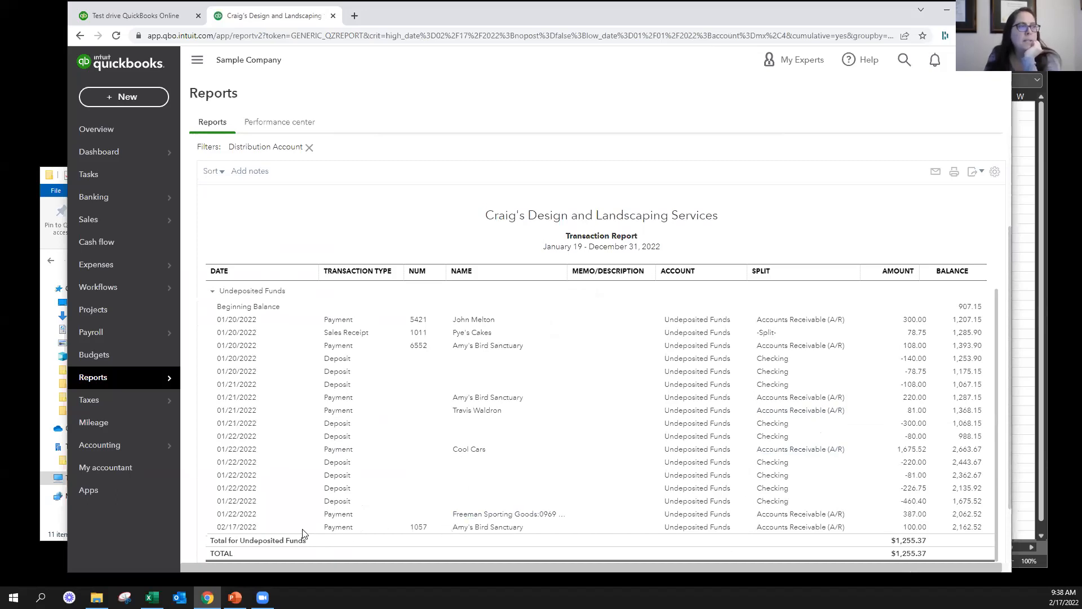
pyautogui.scroll(-2, 733, 524)
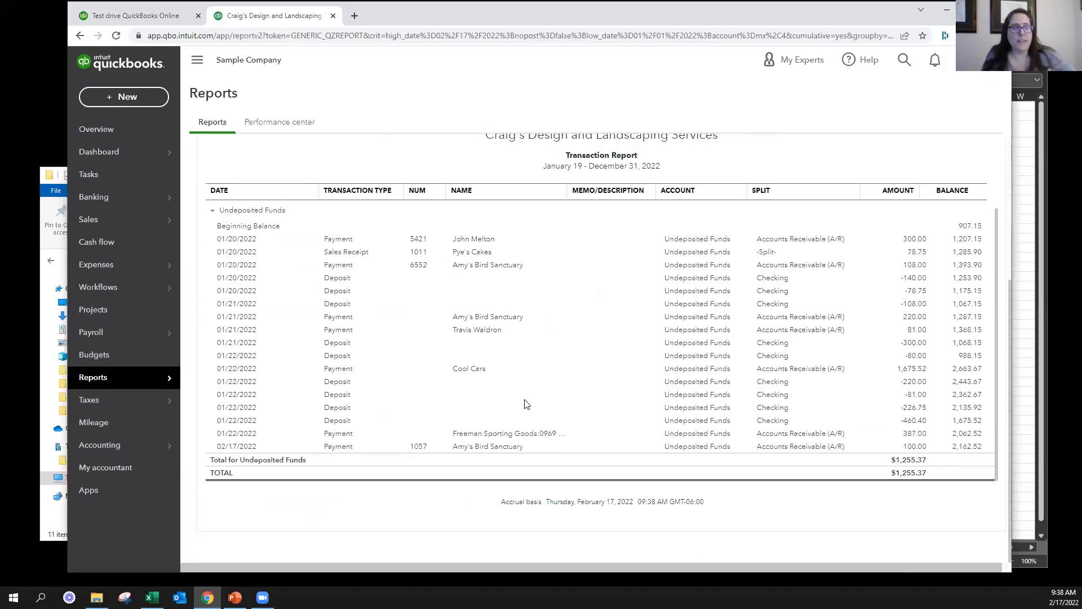
pyautogui.scroll(3, 394, 214)
pyautogui.scroll(1, 490, 273)
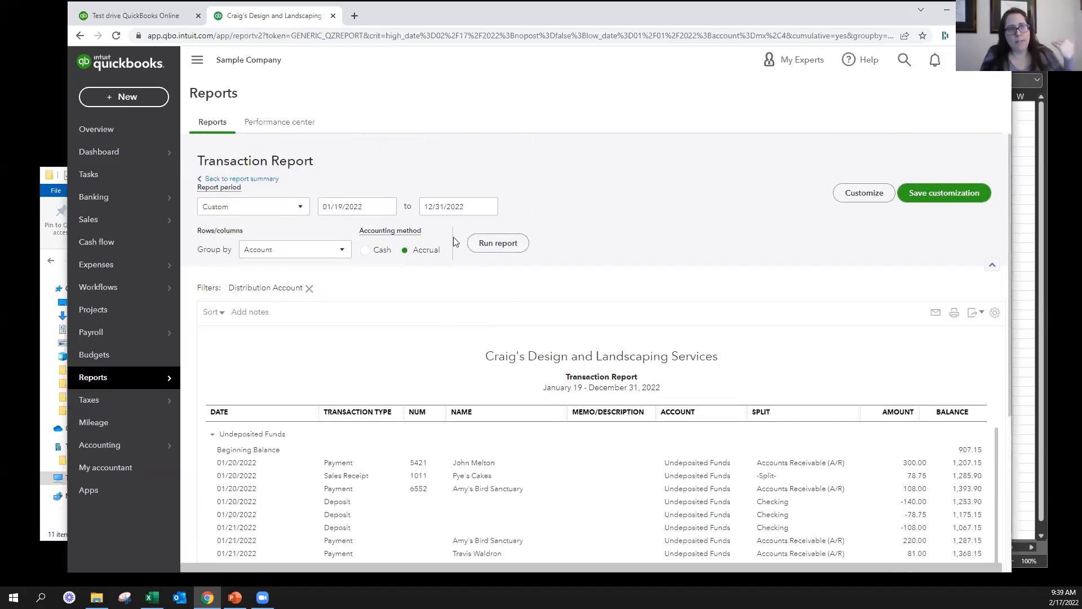
# Start a new bank deposit and keep Checking as its deposit account
pyautogui.click(118, 99)
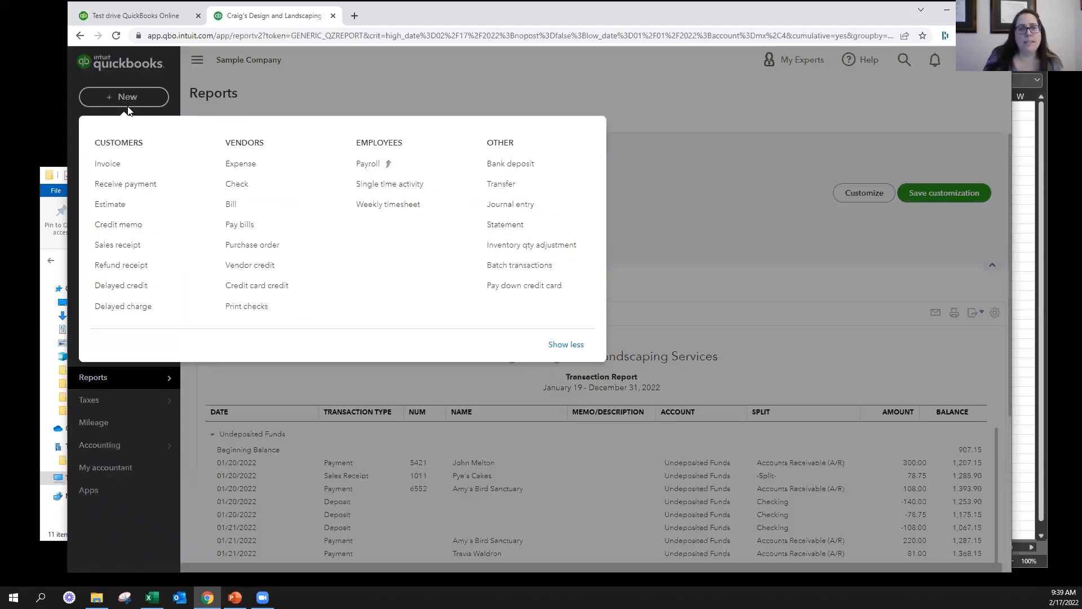
pyautogui.click(497, 164)
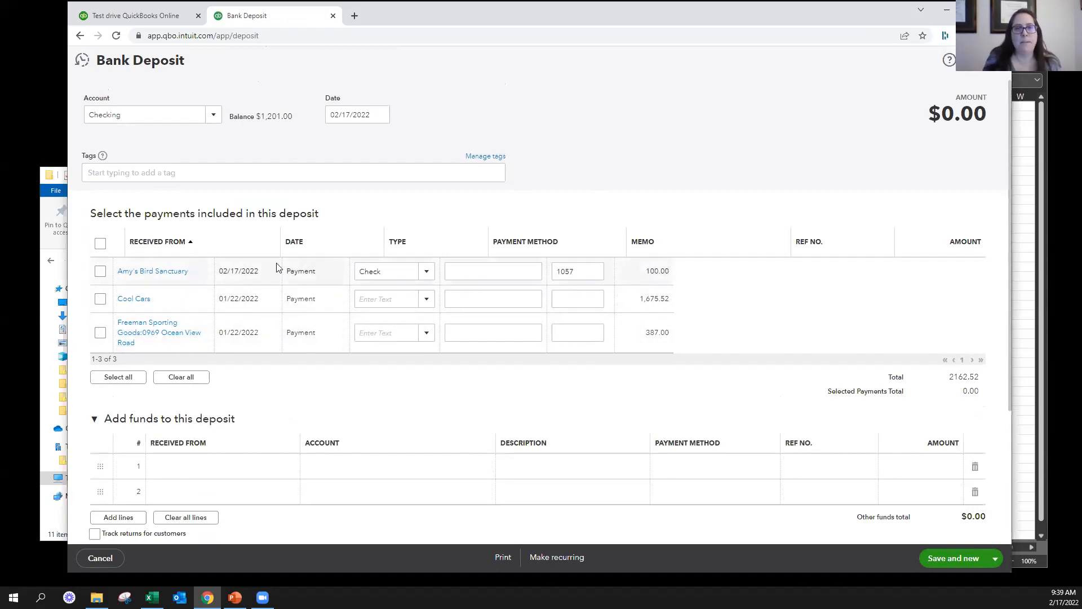
pyautogui.moveTo(91, 213); pyautogui.dragTo(317, 206)
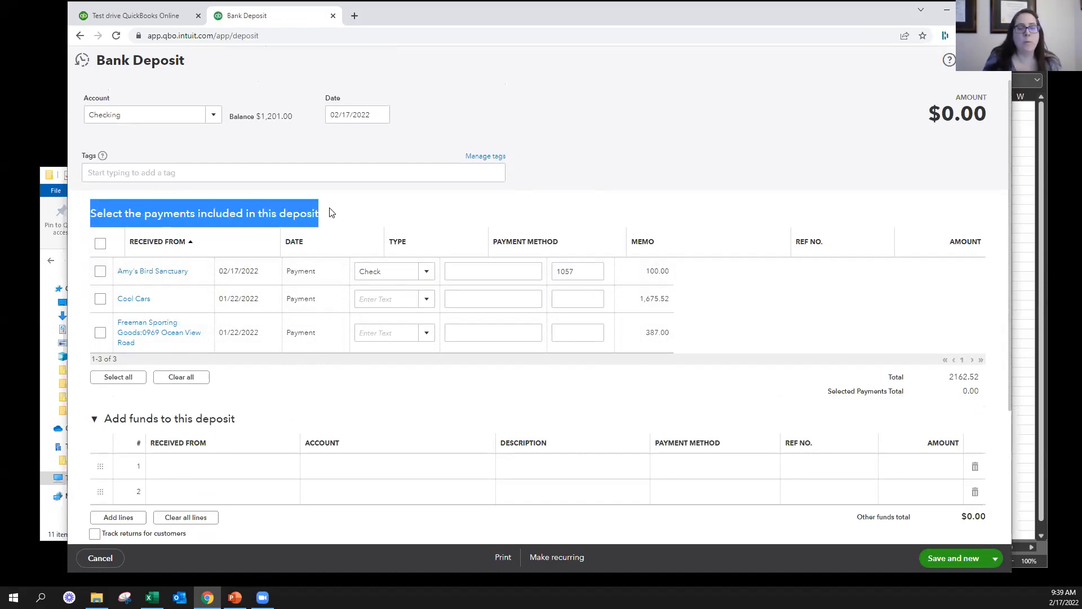
pyautogui.click(212, 114)
pyautogui.click(232, 151)
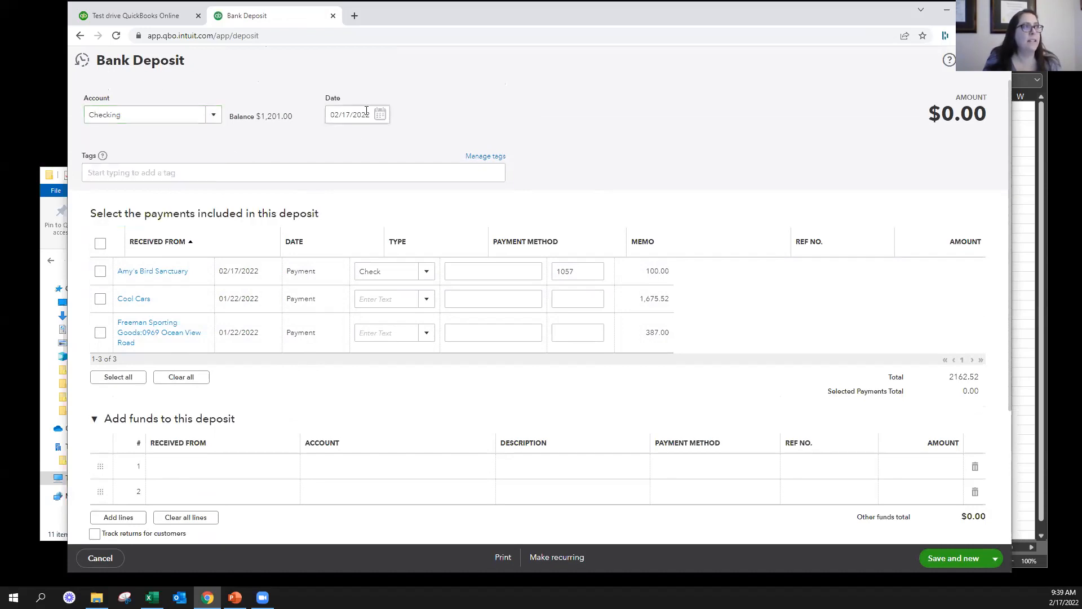
# Include the Amy's Bird Sanctuary, Cool Cars and Freeman Sporting Goods payments in the bank deposit and save it
pyautogui.click(100, 271)
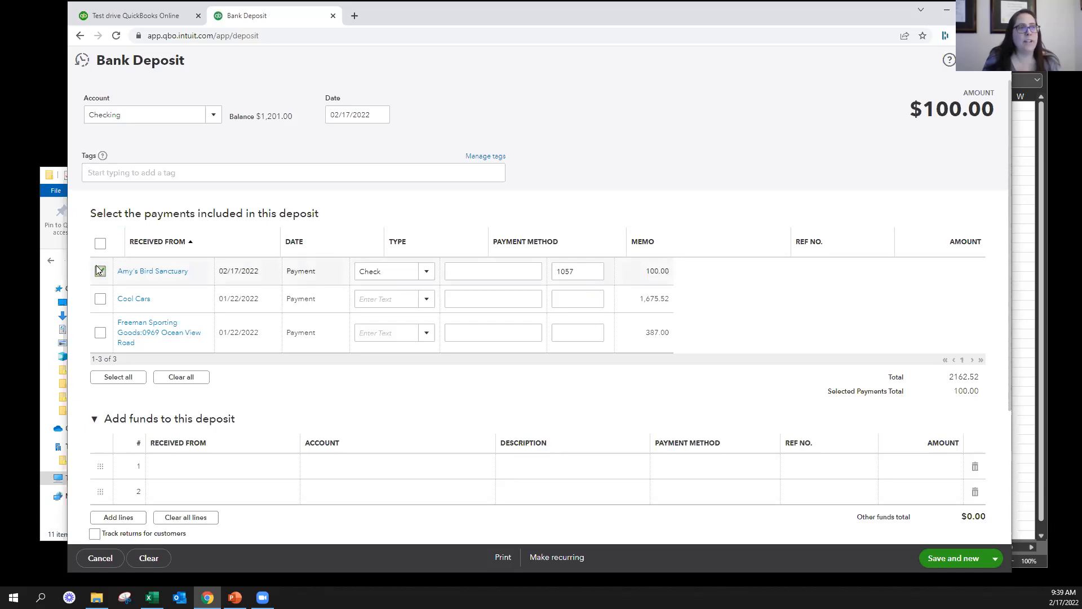
pyautogui.click(100, 299)
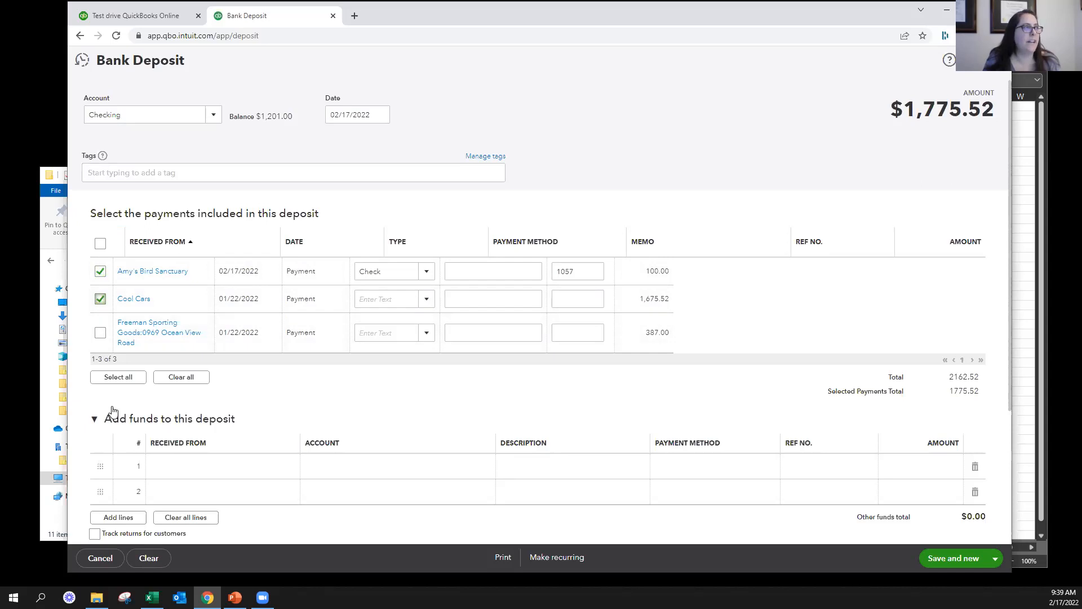
pyautogui.click(100, 333)
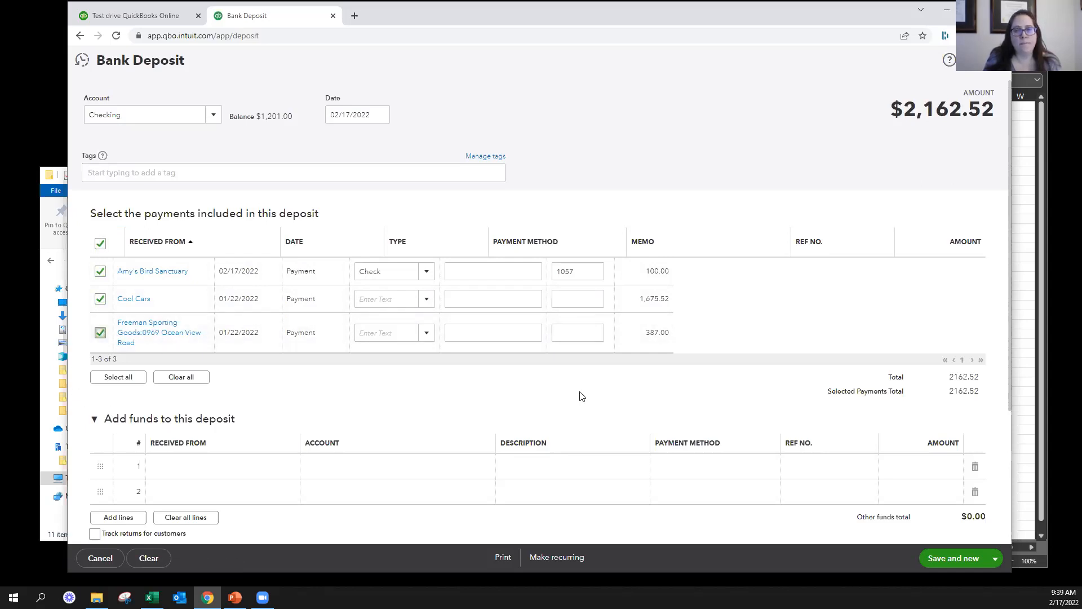
pyautogui.moveTo(886, 113); pyautogui.dragTo(912, 125)
pyautogui.click(852, 136)
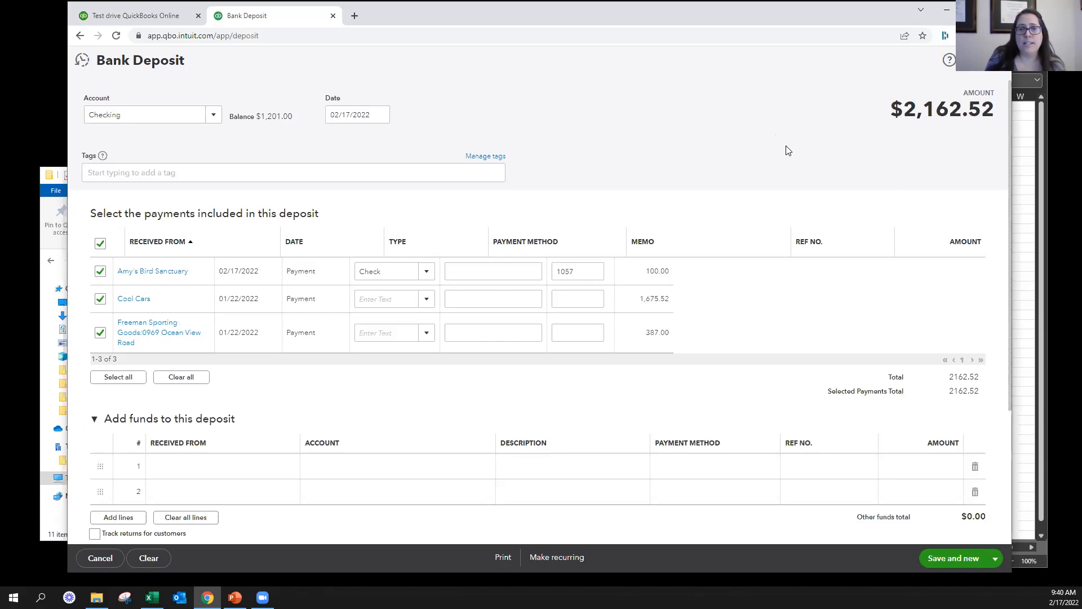
pyautogui.click(100, 302)
pyautogui.click(100, 302)
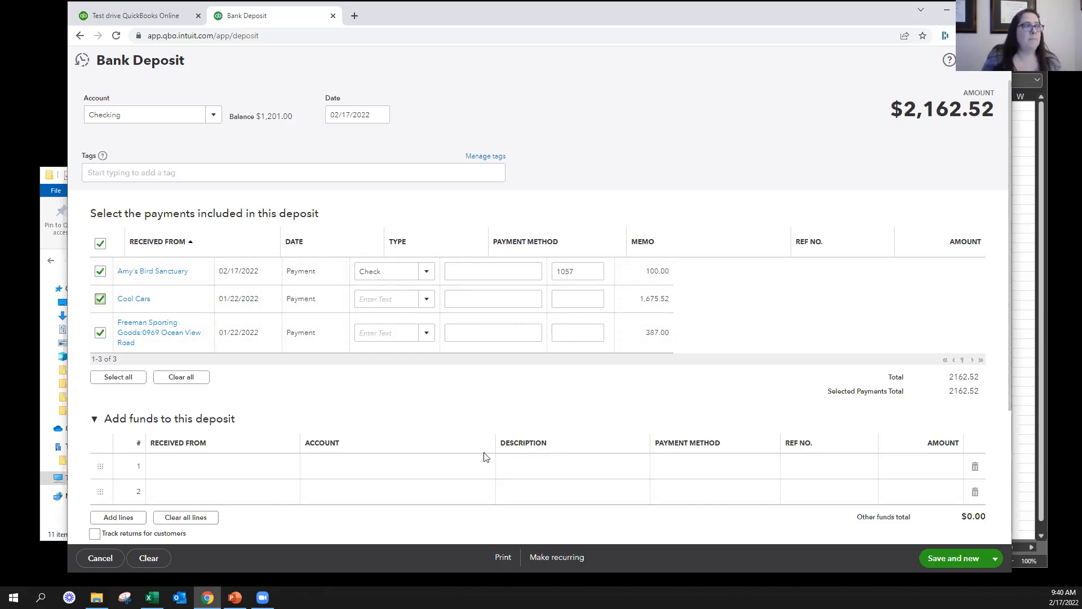
pyautogui.click(992, 557)
pyautogui.click(953, 539)
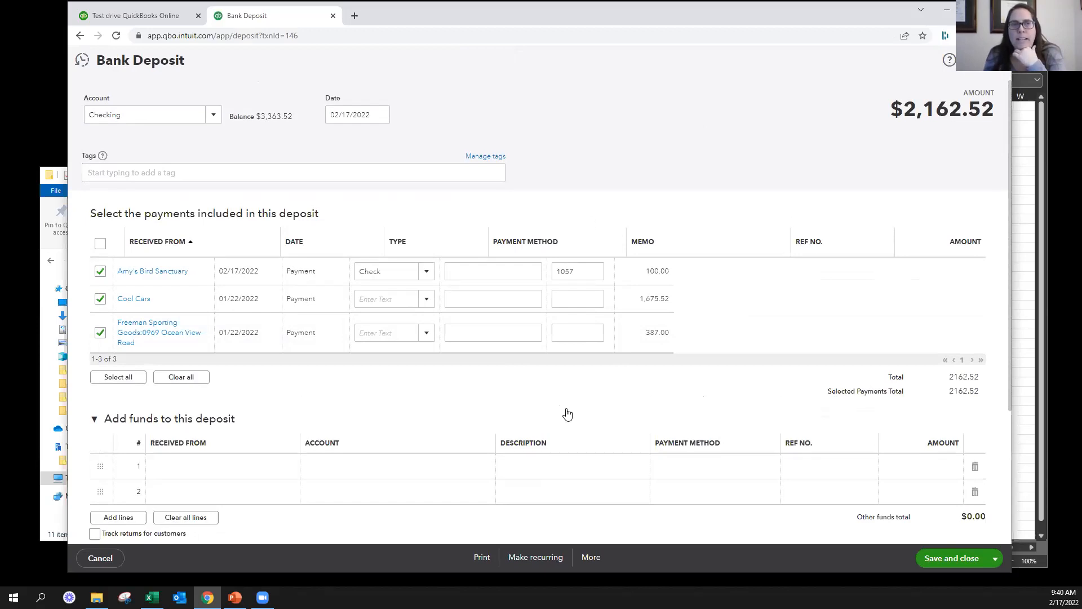
# Assign the Bank Charges account to the first line of funds added to the saved deposit
pyautogui.click(466, 468)
pyautogui.scroll(-1, 394, 370)
pyautogui.scroll(-3, 393, 370)
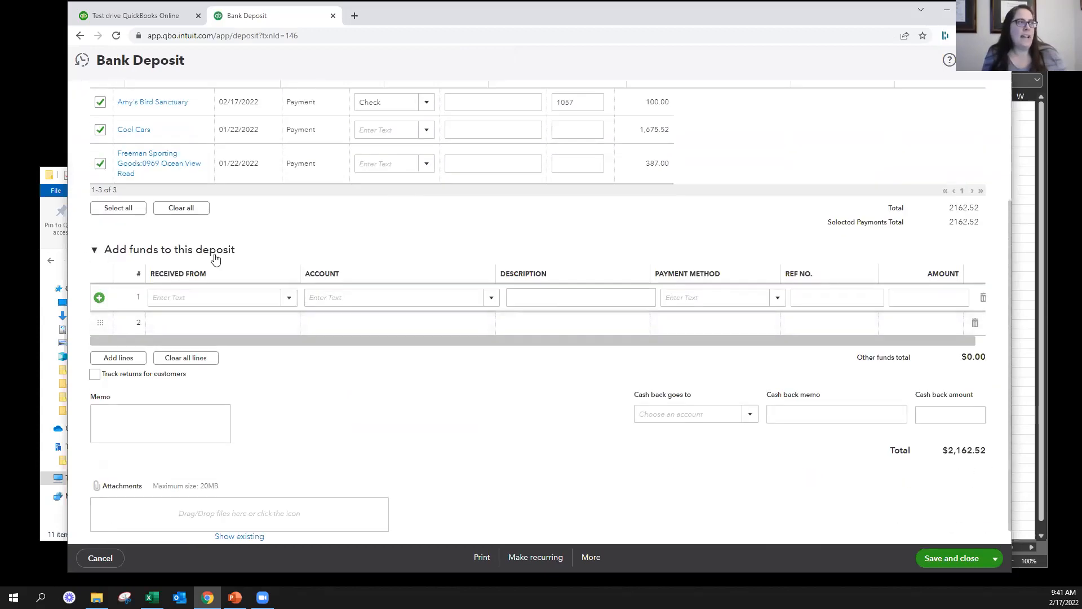
pyautogui.click(369, 303)
pyautogui.write('bank')
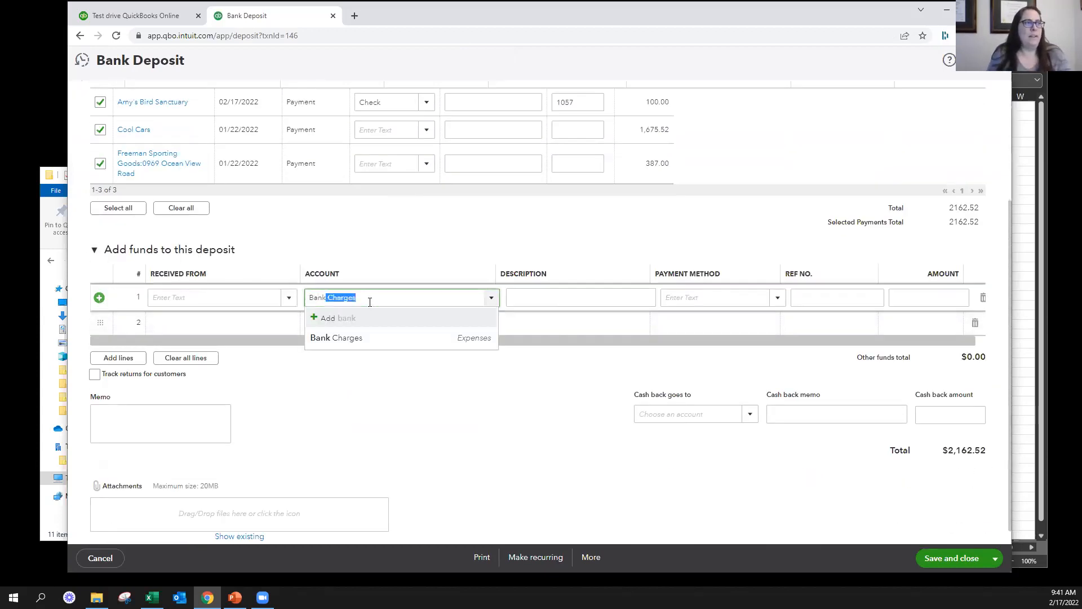
pyautogui.click(374, 338)
# Set the Bank Charges line's amount to -10 and check the deposit total
pyautogui.press('Tab')
pyautogui.press('Tab')
pyautogui.press('Tab')
pyautogui.click(924, 301)
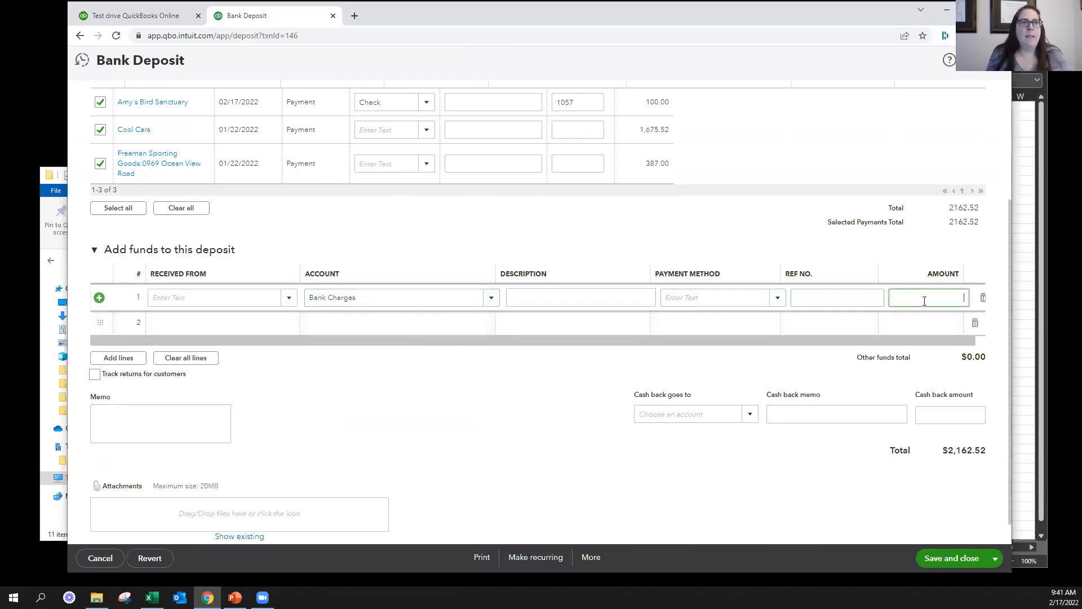
pyautogui.write('-10')
pyautogui.press('Tab')
pyautogui.scroll(3, 905, 280)
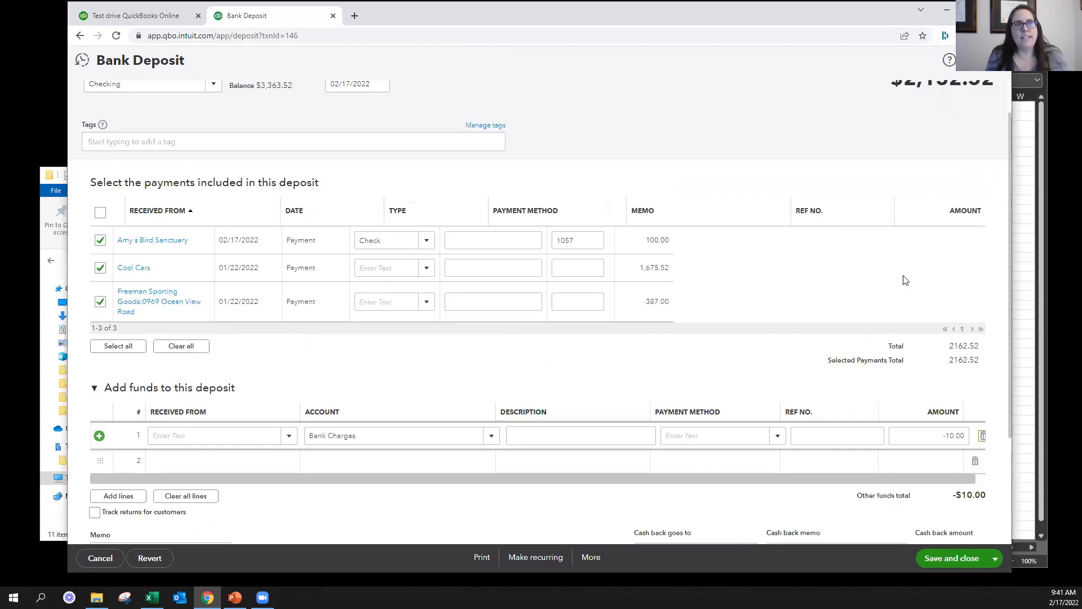
pyautogui.scroll(1, 905, 280)
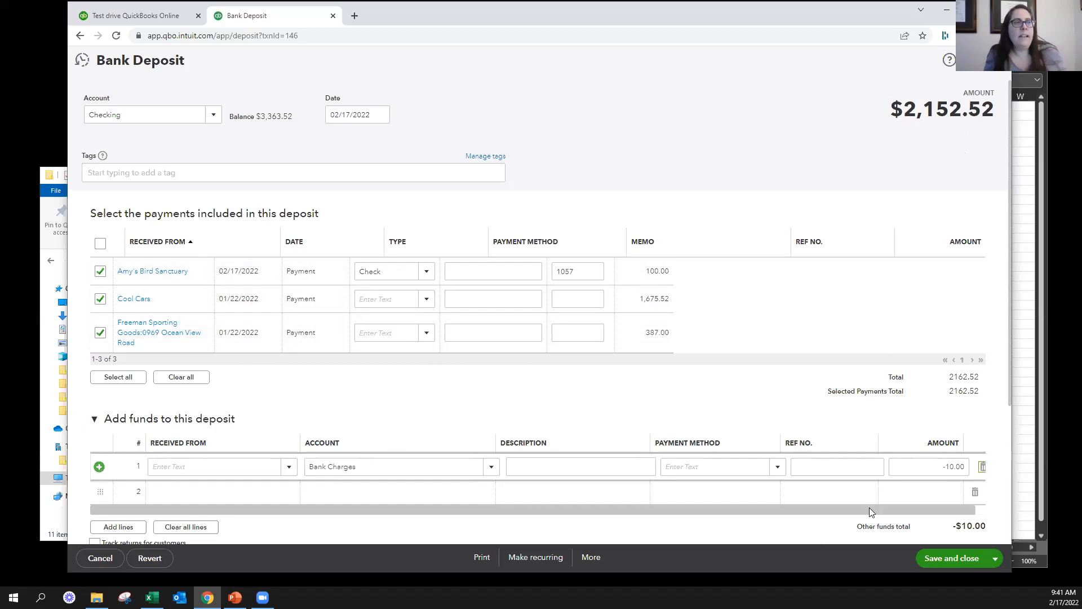
# Change the Bank Charges line's amount to -10.54
pyautogui.click(940, 469)
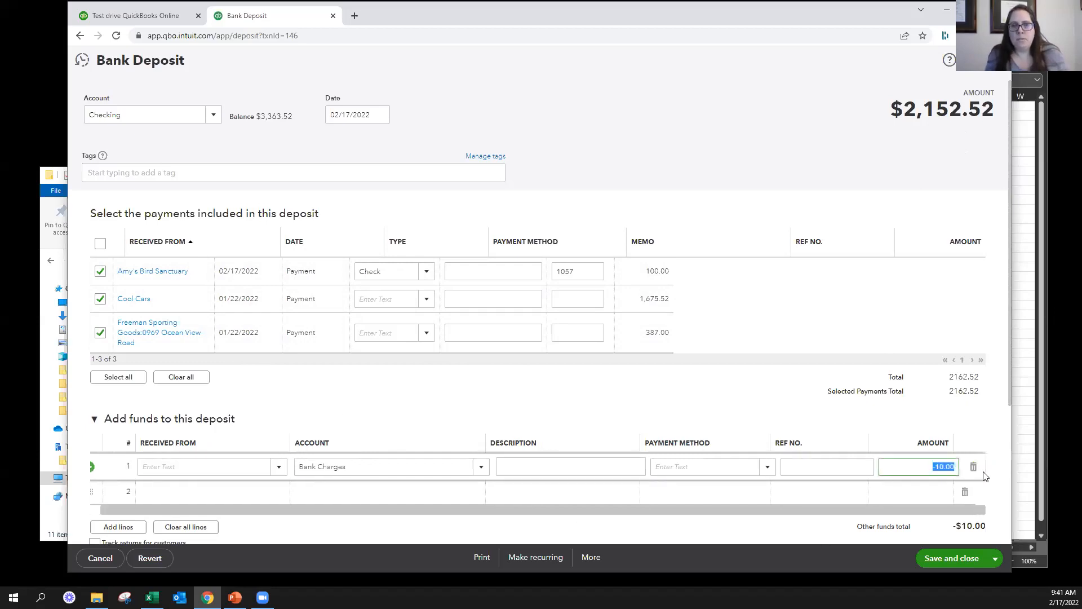
pyautogui.press('BackSpace')
pyautogui.write('-10.54')
pyautogui.press('Tab')
pyautogui.hotkey('shift', 'Tab')
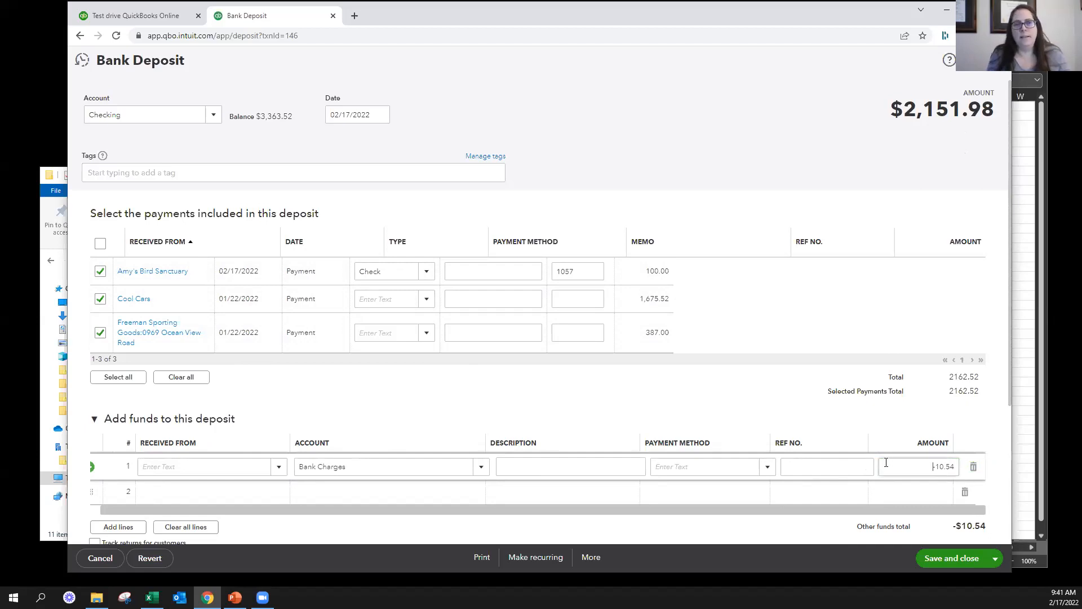
# Set the Bank Charges line's amount to -3.57
pyautogui.press('BackSpace')
pyautogui.write('-3.57')
pyautogui.press('Tab')
pyautogui.hotkey('shift', 'Tab')
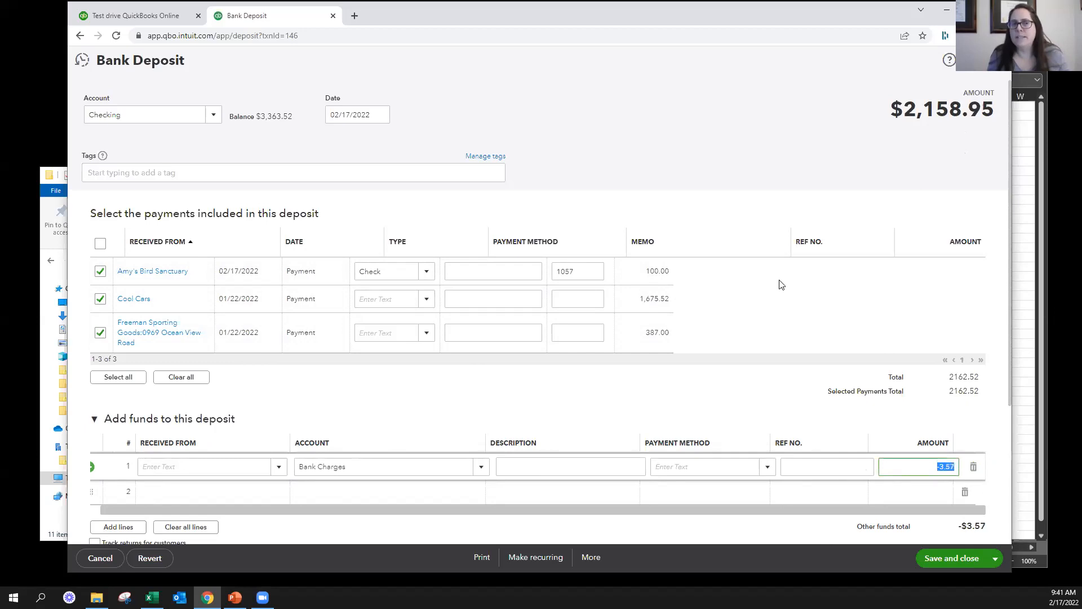
pyautogui.click(905, 469)
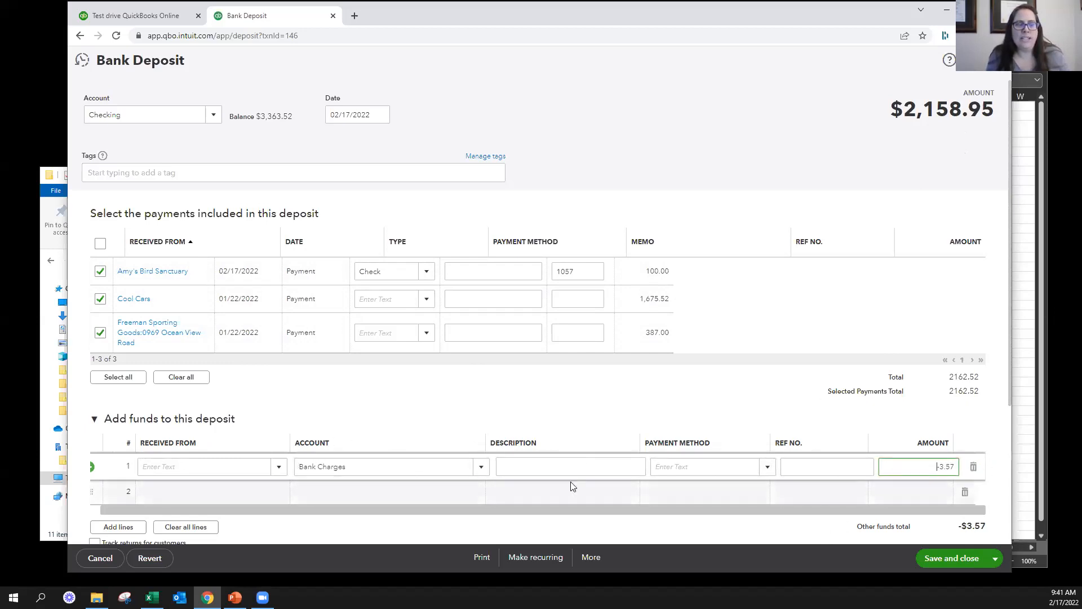
# Add a second line of funds to the deposit for the Office Expenses account with an amount of 100
pyautogui.scroll(-1, 252, 417)
pyautogui.scroll(-3, 252, 417)
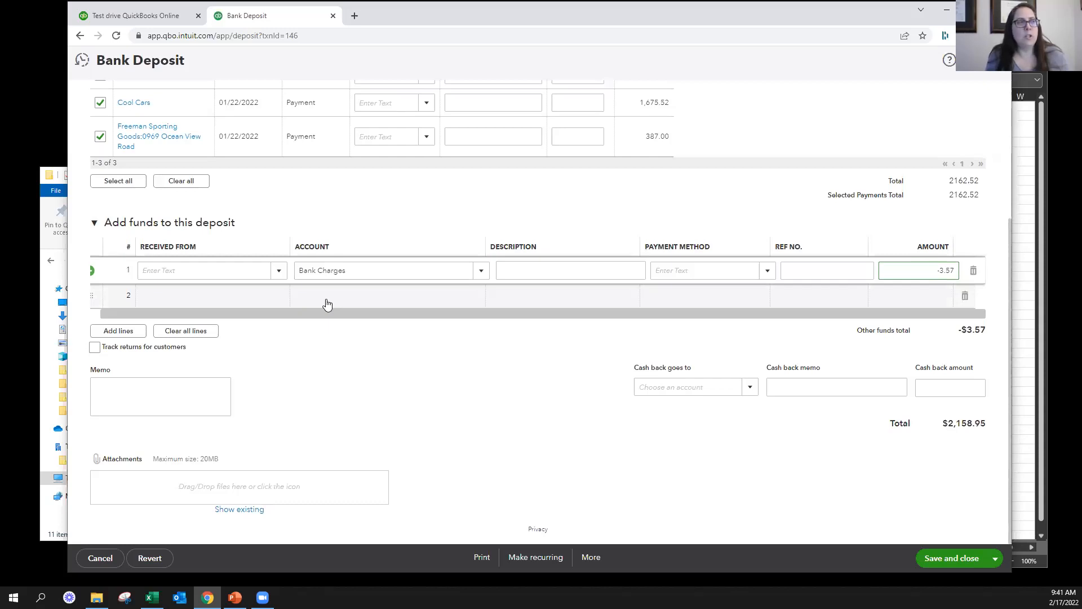
pyautogui.click(357, 302)
pyautogui.write('office')
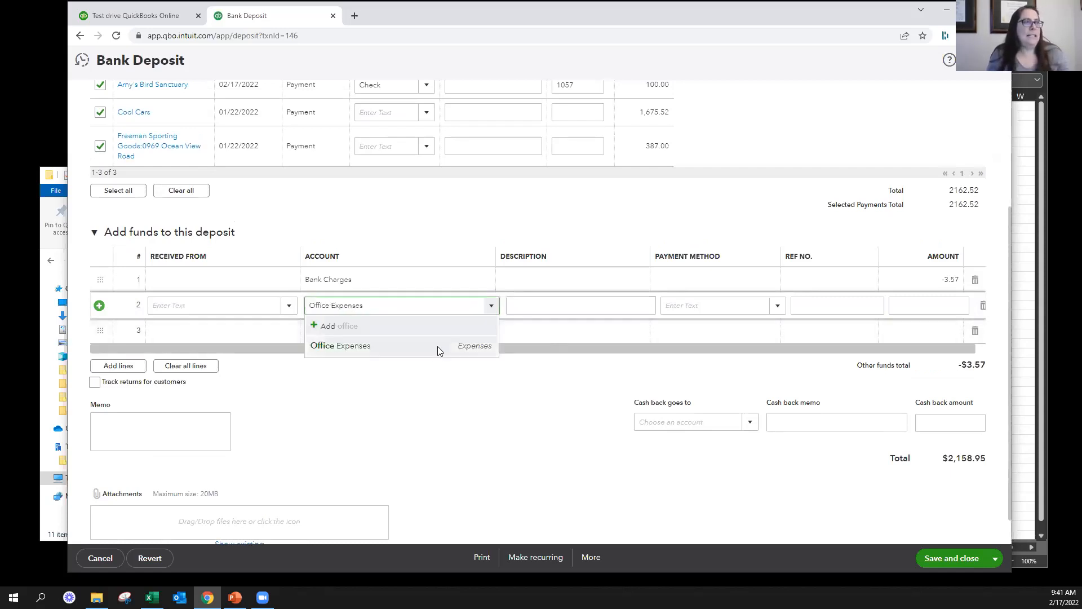
pyautogui.click(437, 345)
pyautogui.click(931, 304)
pyautogui.write('100')
# Describe the Office Expenses line as "rebate check" and save the deposit
pyautogui.click(599, 308)
pyautogui.write('rebate check')
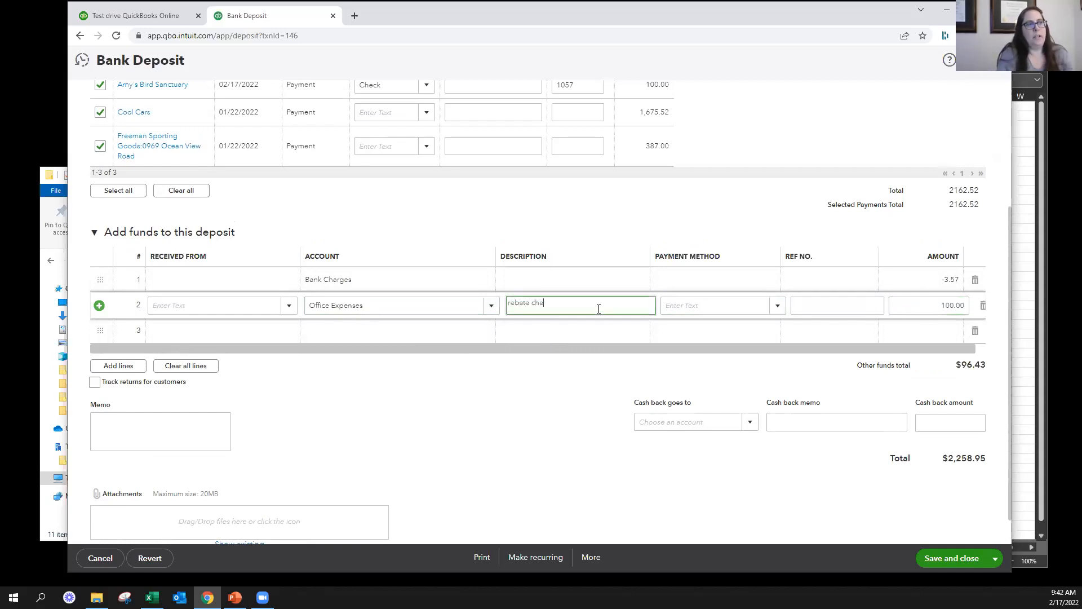
pyautogui.press('Tab')
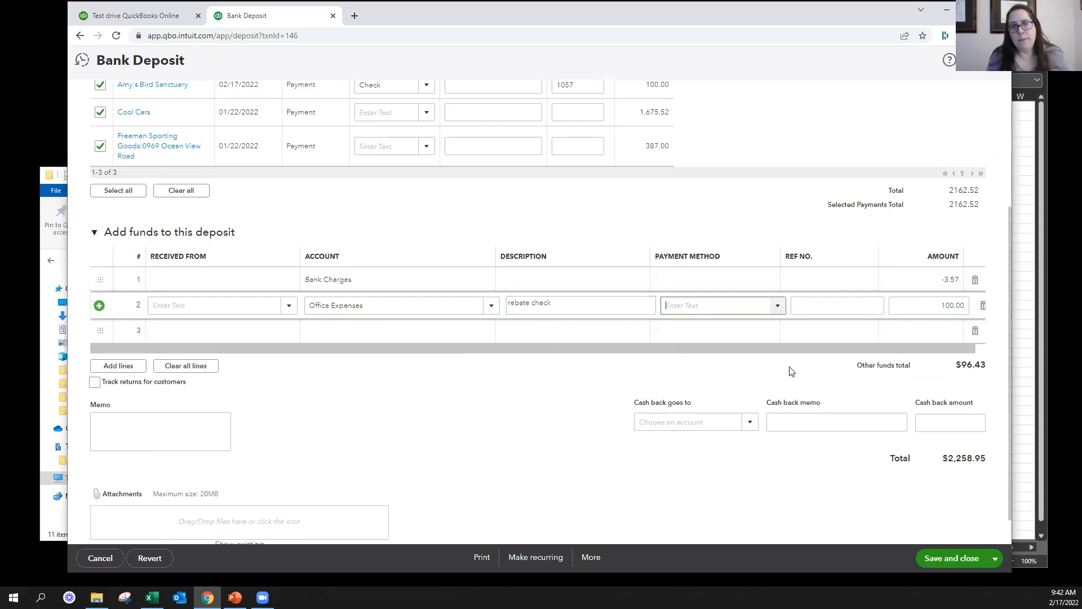
pyautogui.scroll(1, 812, 315)
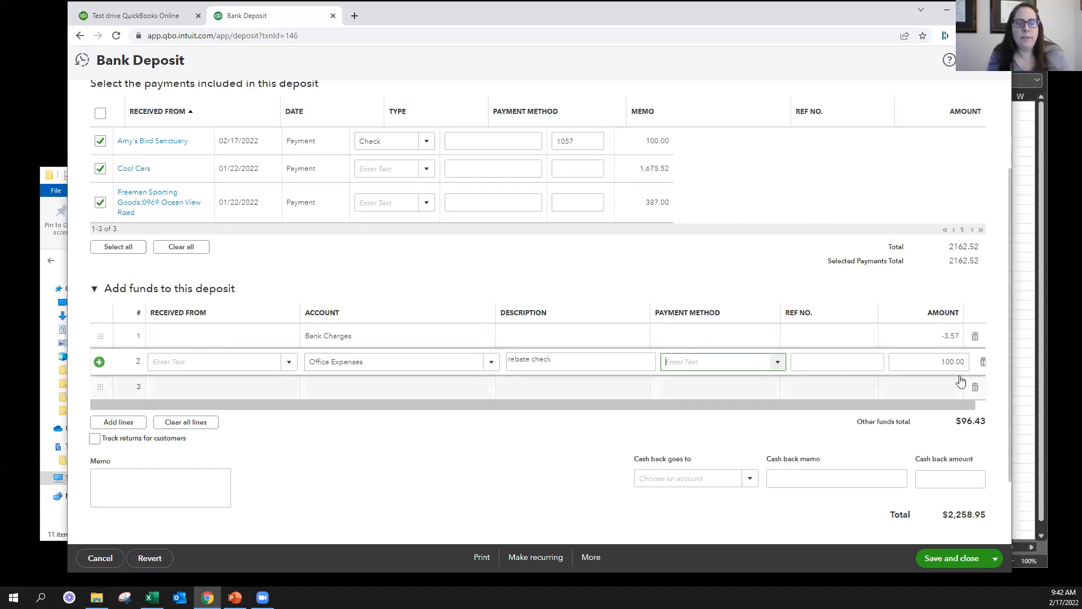
pyautogui.click(870, 467)
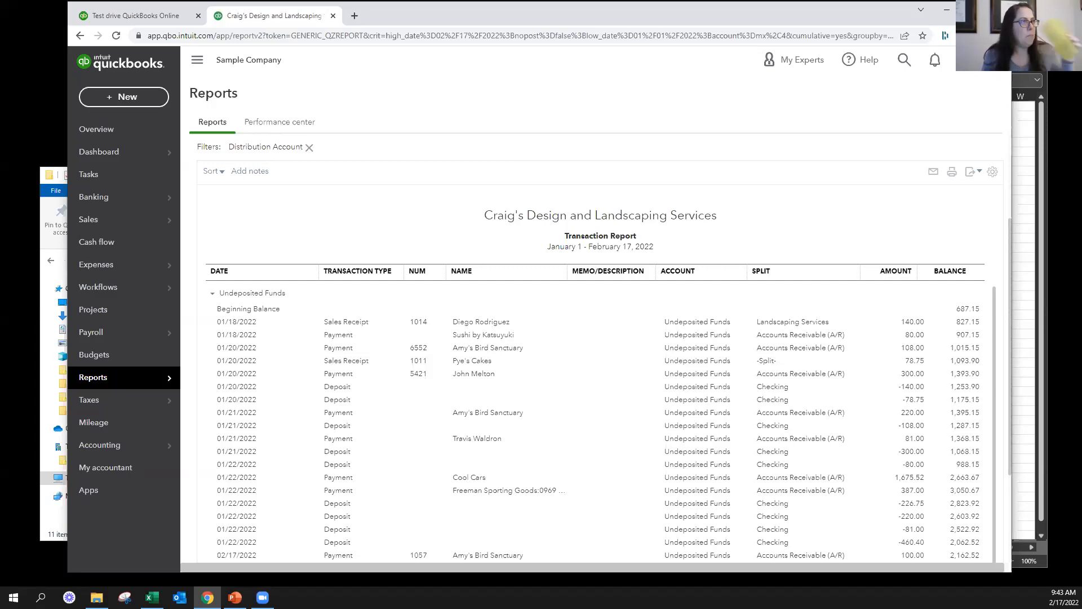
# Open the Create Statements form, review its options and recipients' balances, and leave without saving
pyautogui.hotkey('alt', 'Tab')
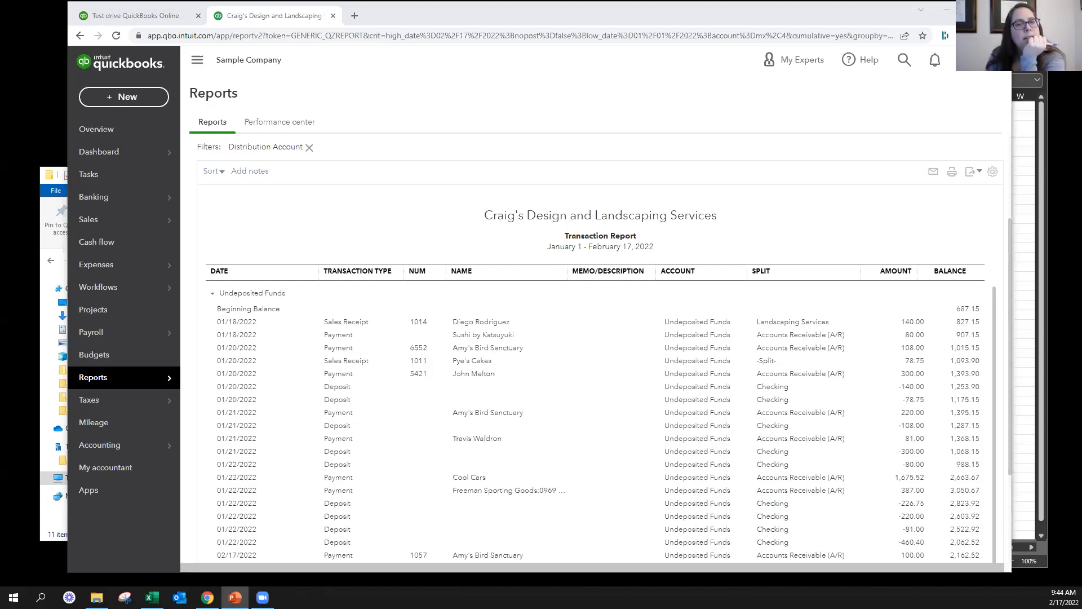
pyautogui.click(111, 97)
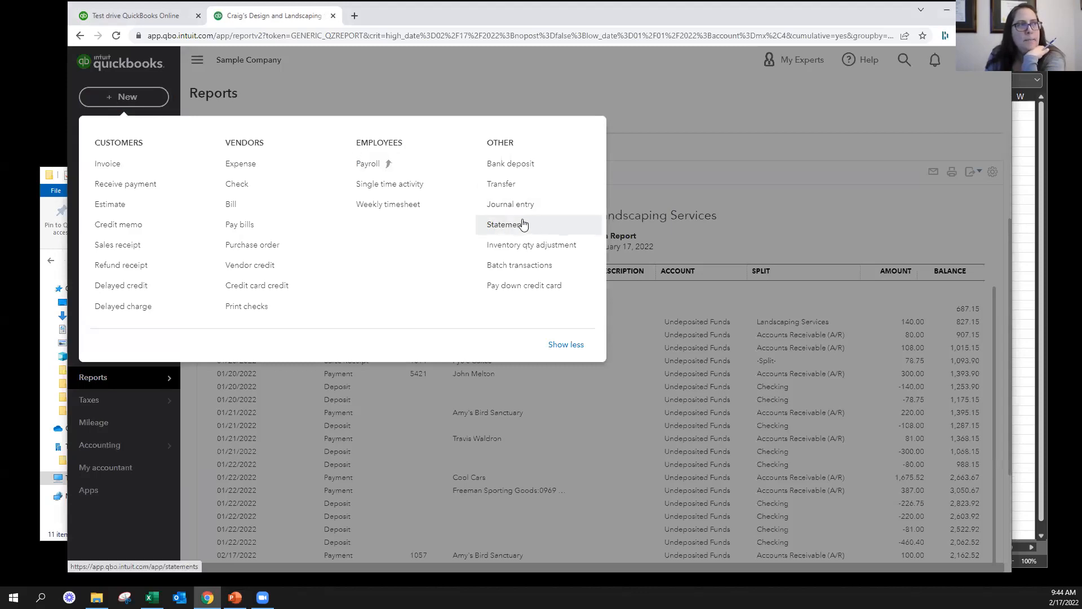
pyautogui.click(499, 225)
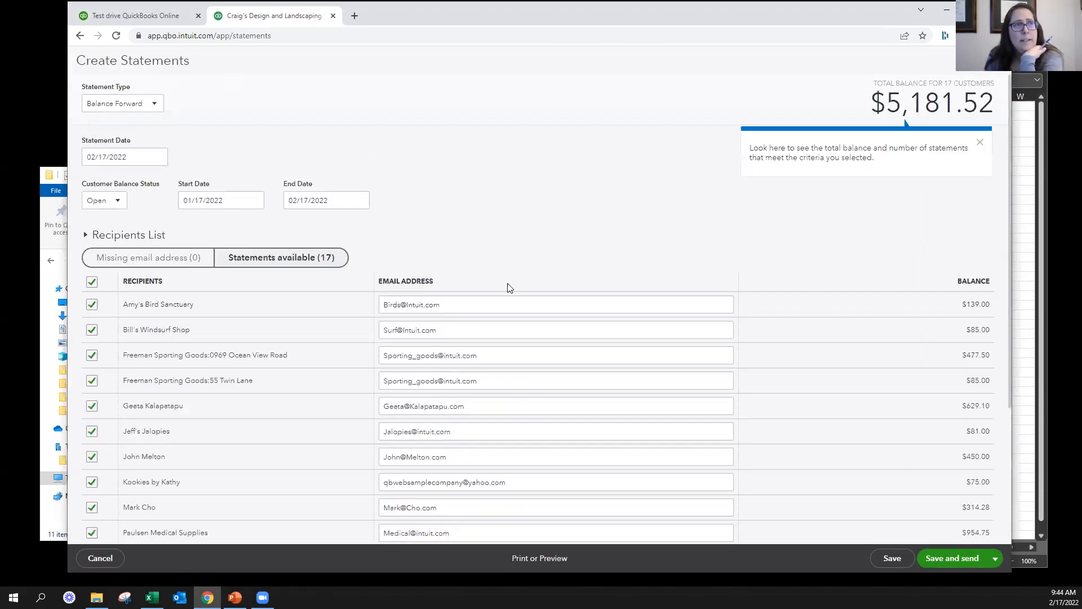
pyautogui.scroll(-3, 467, 330)
pyautogui.scroll(3, 466, 324)
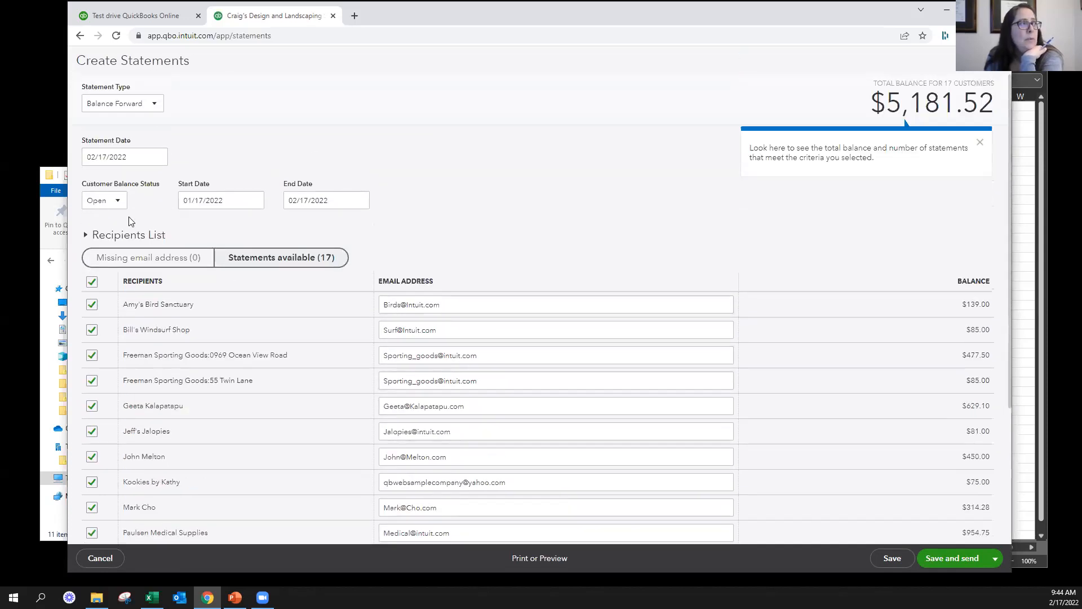
pyautogui.scroll(-3, 504, 376)
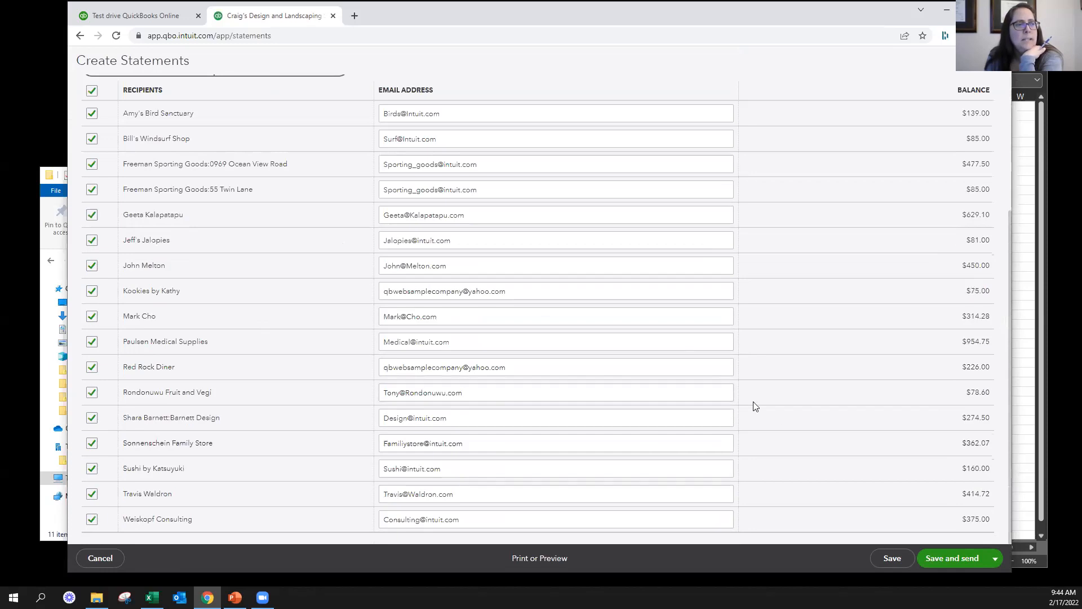
pyautogui.scroll(3, 731, 390)
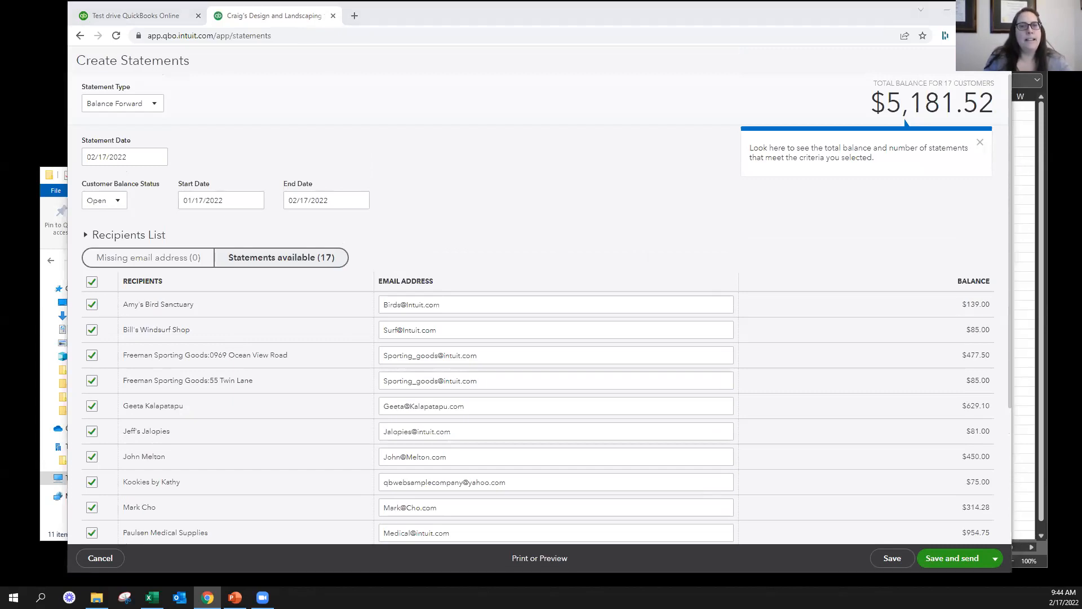
pyautogui.click(582, 192)
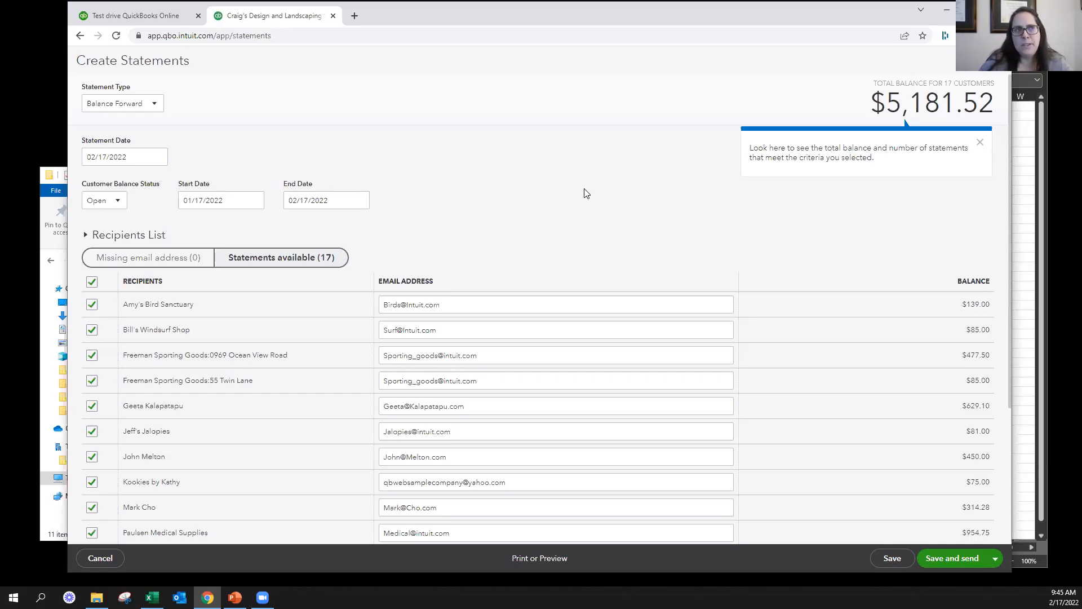
pyautogui.click(997, 61)
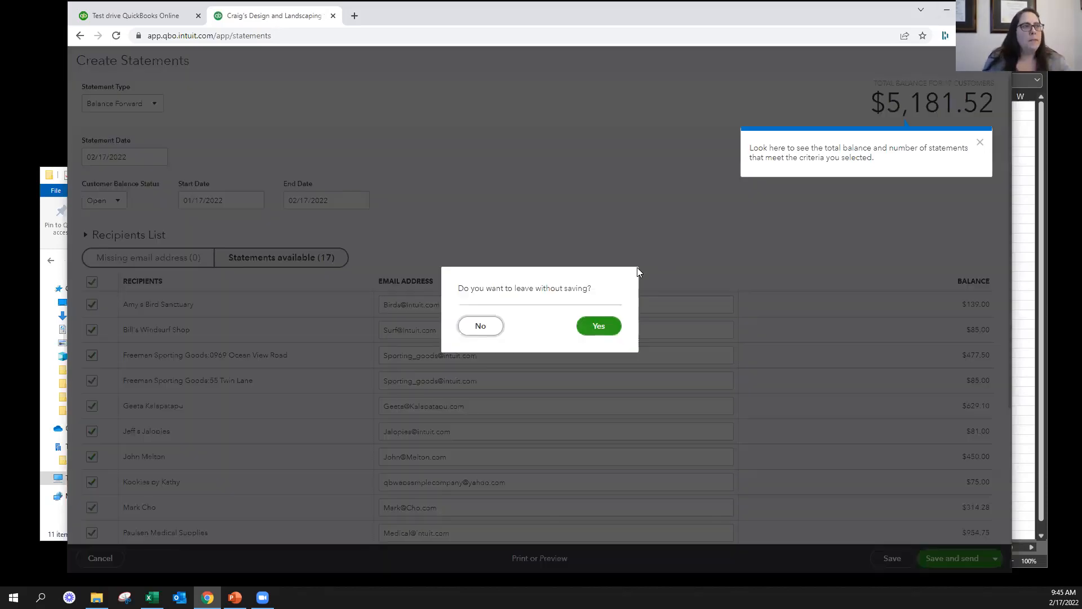
pyautogui.click(613, 330)
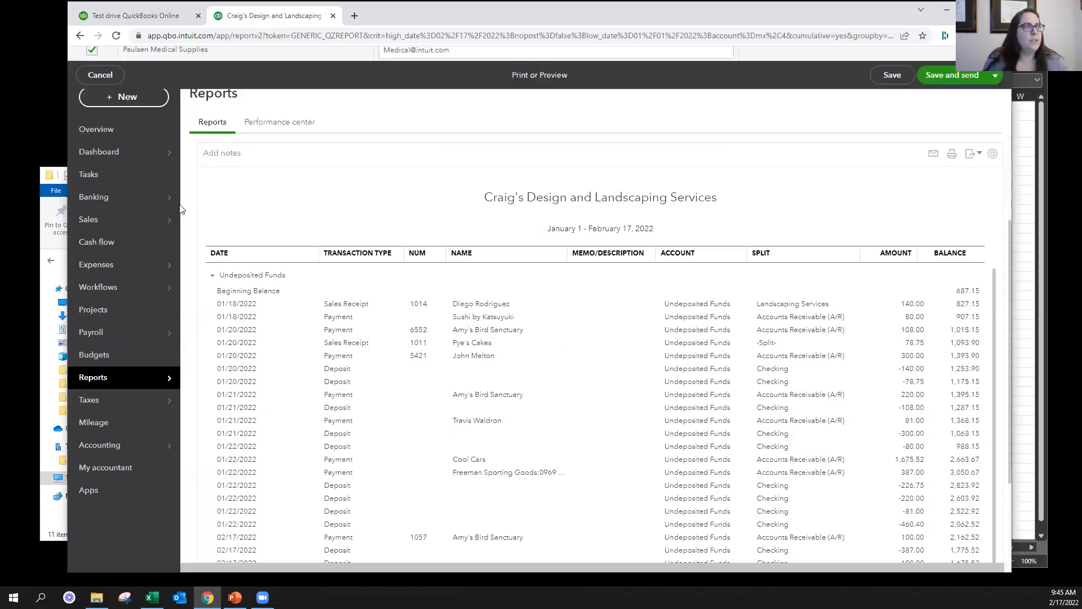
# Open the bank transactions awaiting review and expand the Books By Bessie transaction's details
pyautogui.click(222, 200)
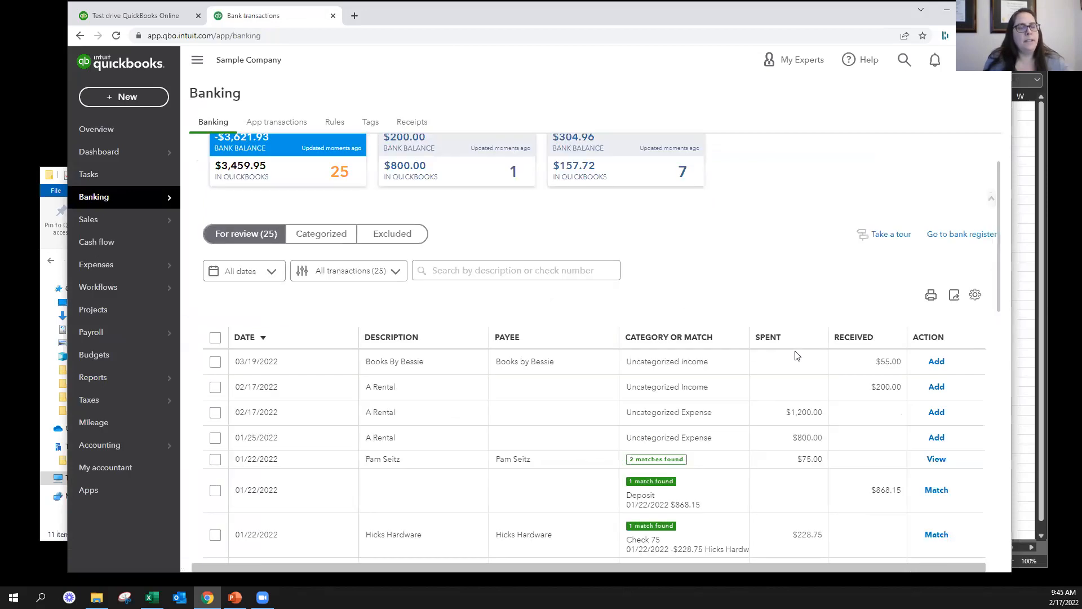
pyautogui.scroll(-4, 797, 355)
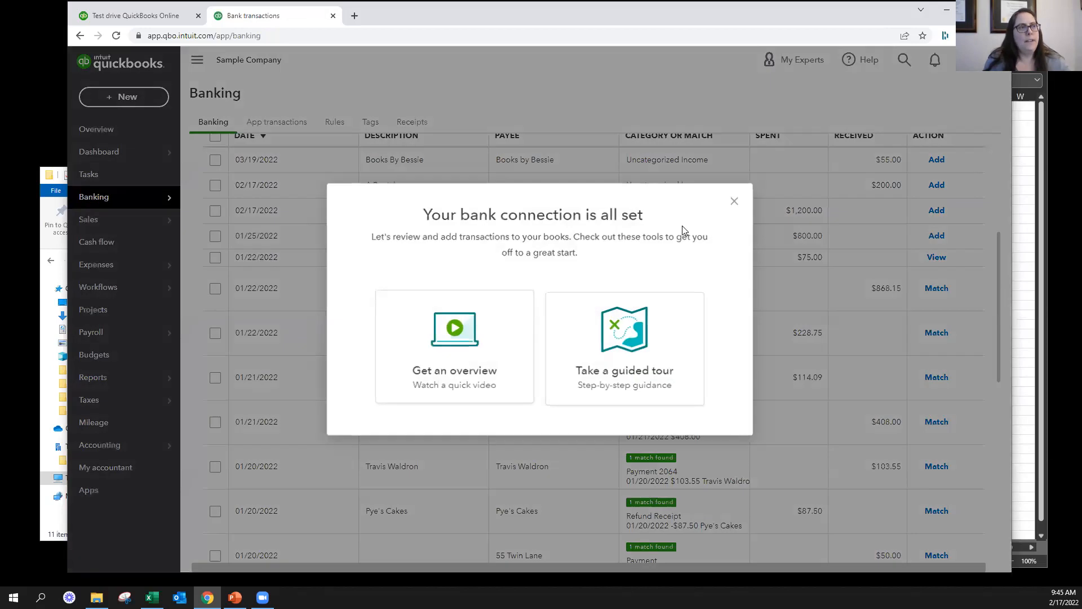
pyautogui.click(732, 202)
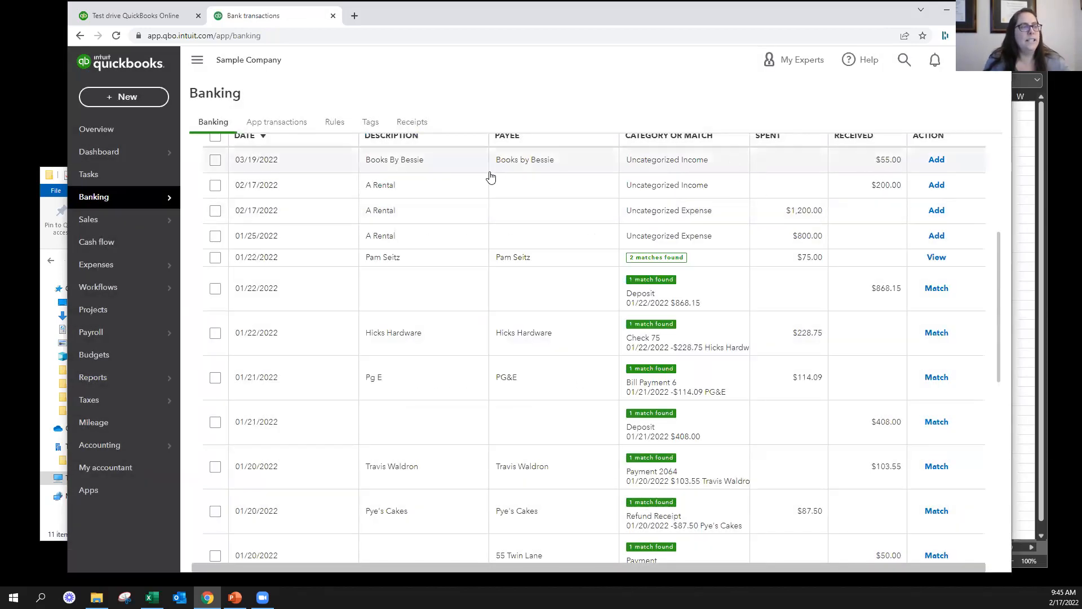
pyautogui.click(449, 169)
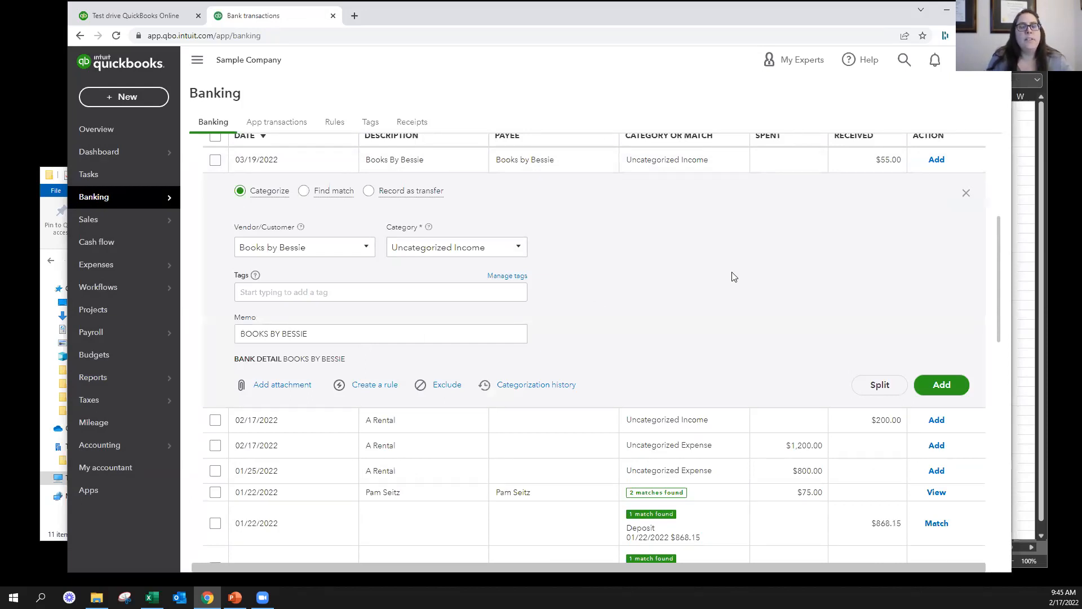
# Compare the uncategorized bank transactions with those that have suggested matches, such as the $868.15 deposit
pyautogui.scroll(1, 712, 286)
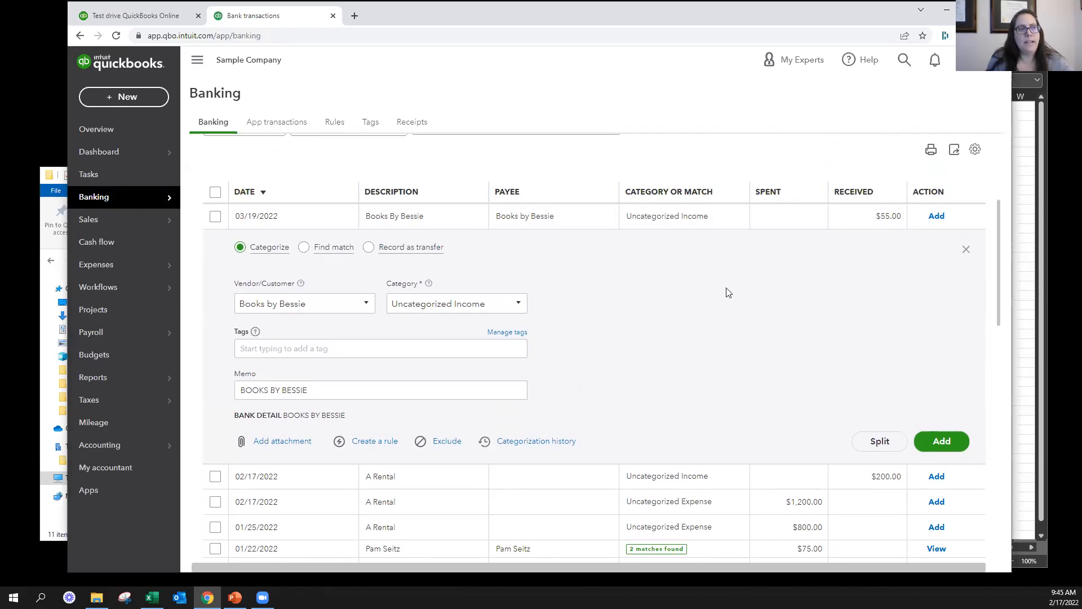
pyautogui.scroll(-3, 727, 292)
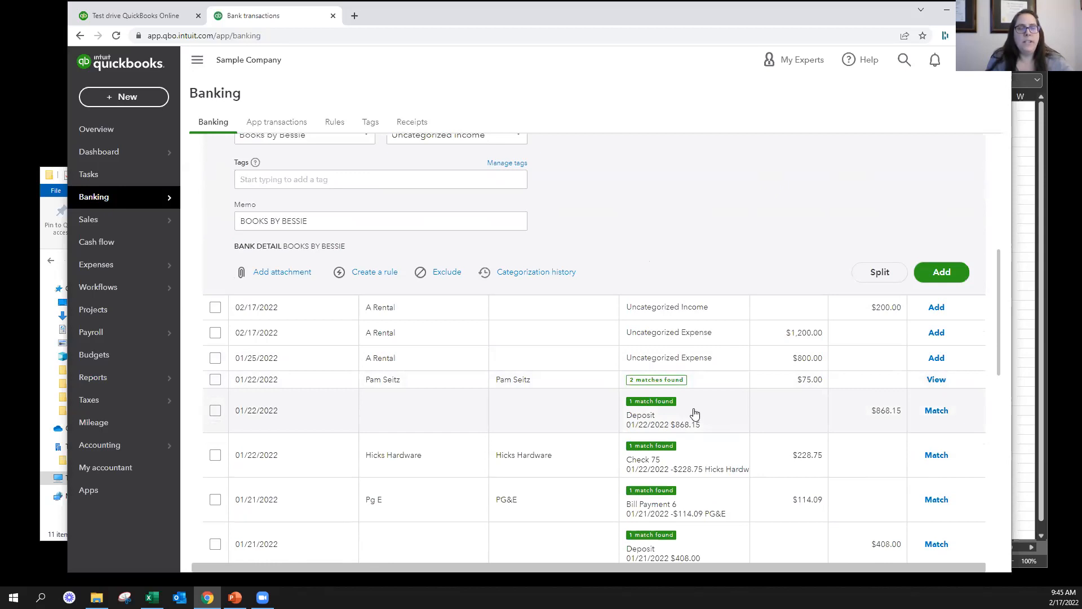
pyautogui.scroll(3, 695, 372)
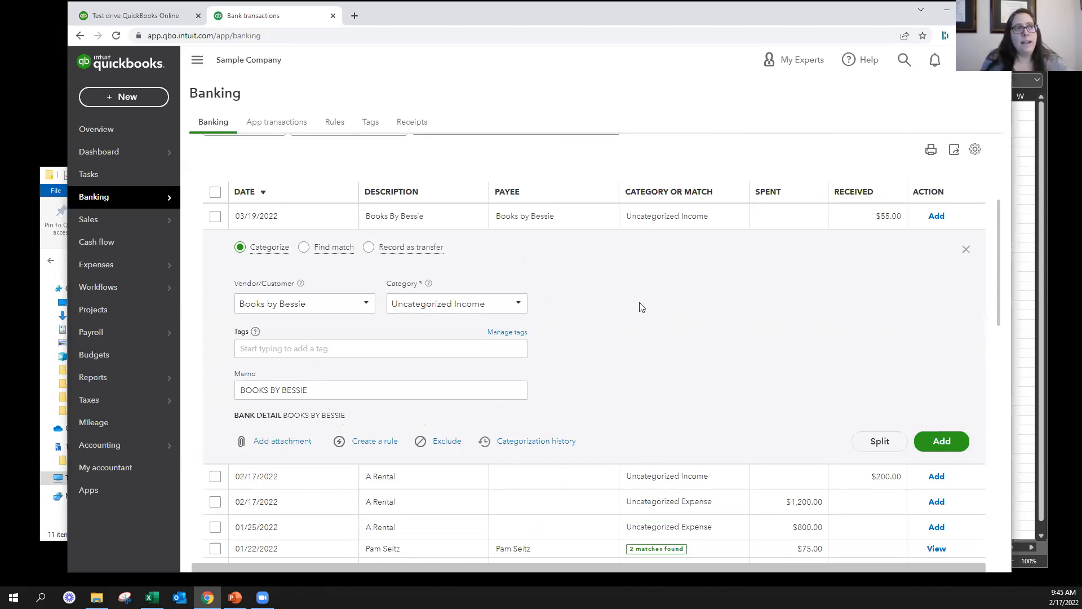
pyautogui.scroll(-1, 642, 304)
pyautogui.scroll(-3, 643, 305)
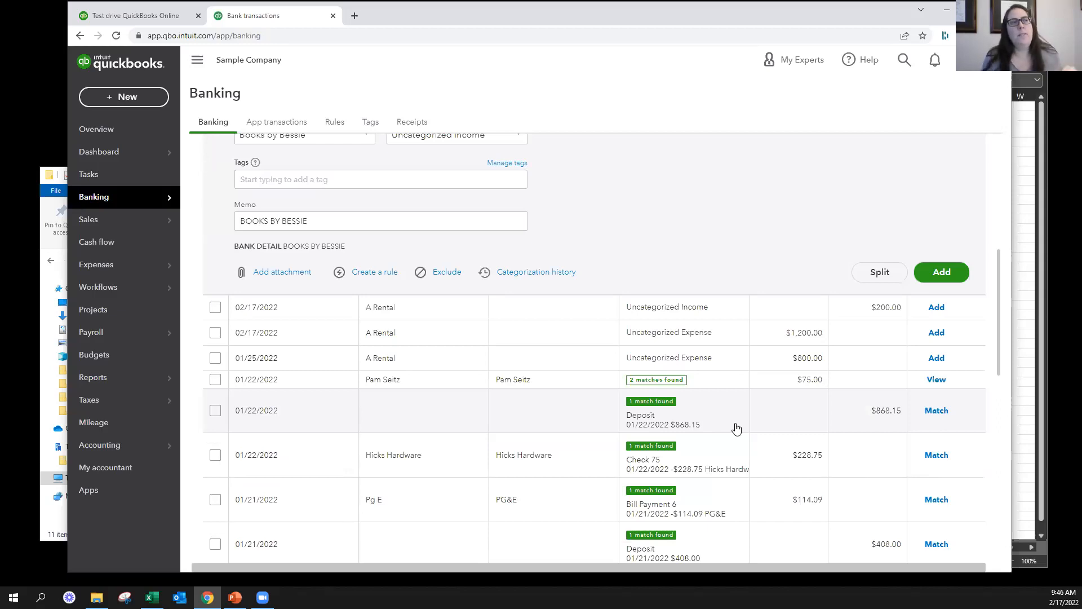
pyautogui.scroll(2, 819, 251)
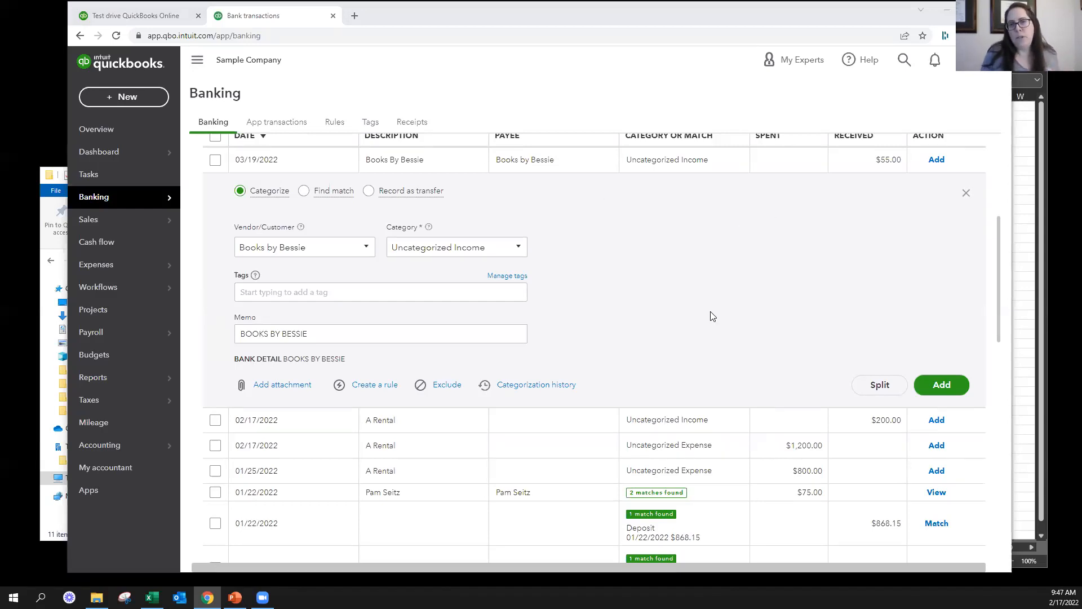
pyautogui.scroll(4, 712, 316)
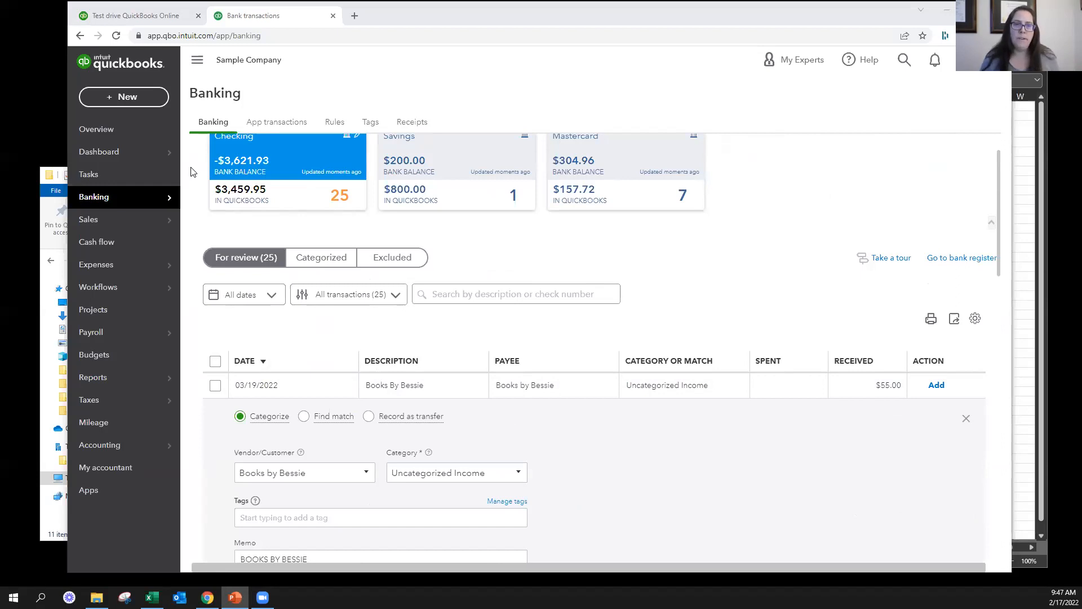
# Start a refund receipt for the customer Amy's Bird Sanctuary
pyautogui.click(126, 97)
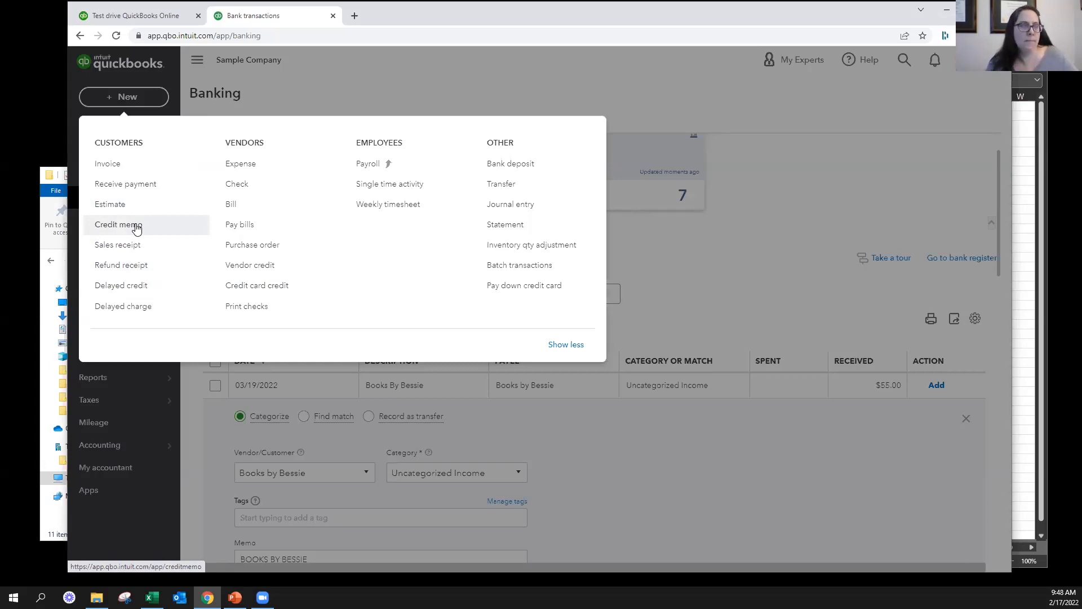
pyautogui.click(132, 273)
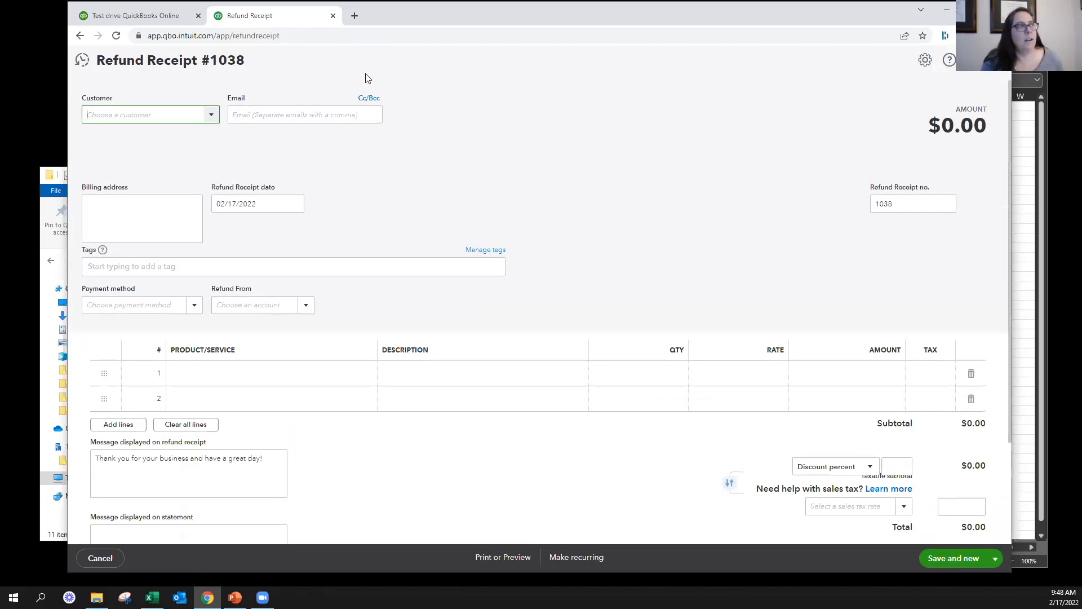
pyautogui.write('amy')
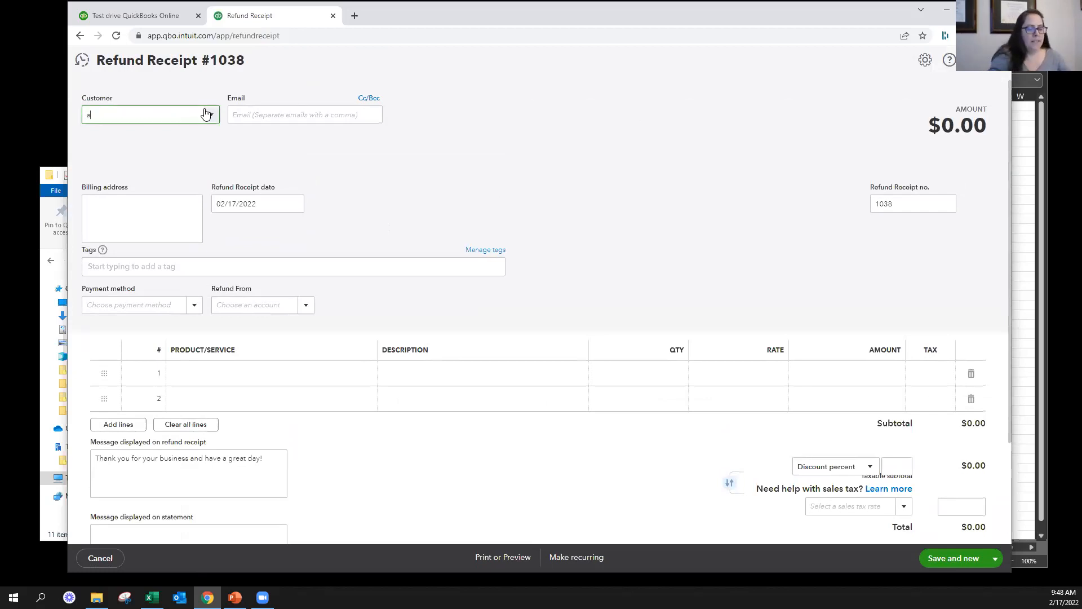
pyautogui.click(171, 156)
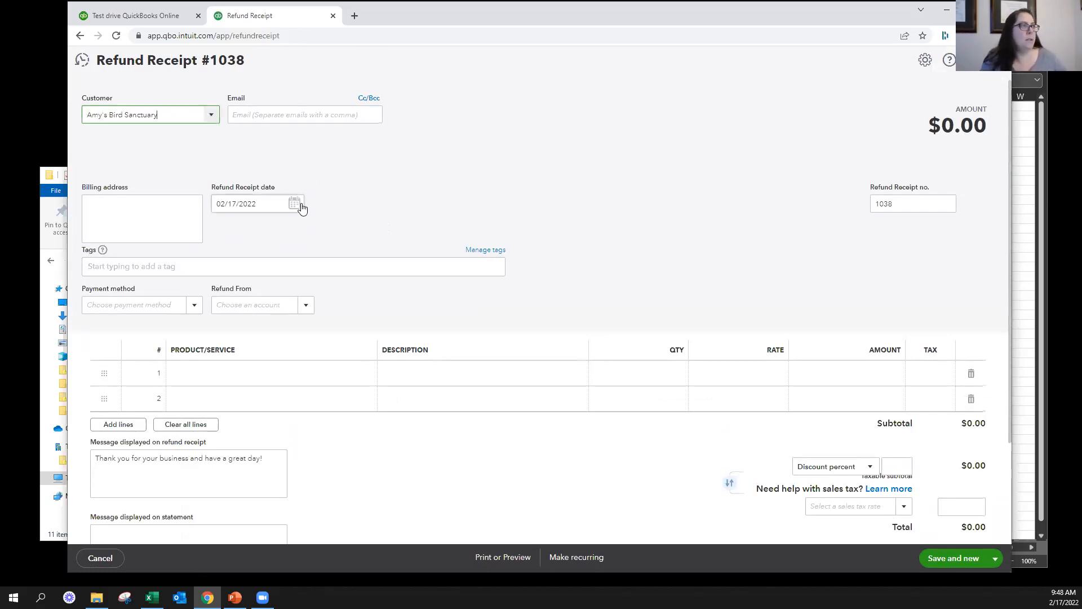
# Set the refund to be paid by Check from the Checking account, with check number 72
pyautogui.click(186, 307)
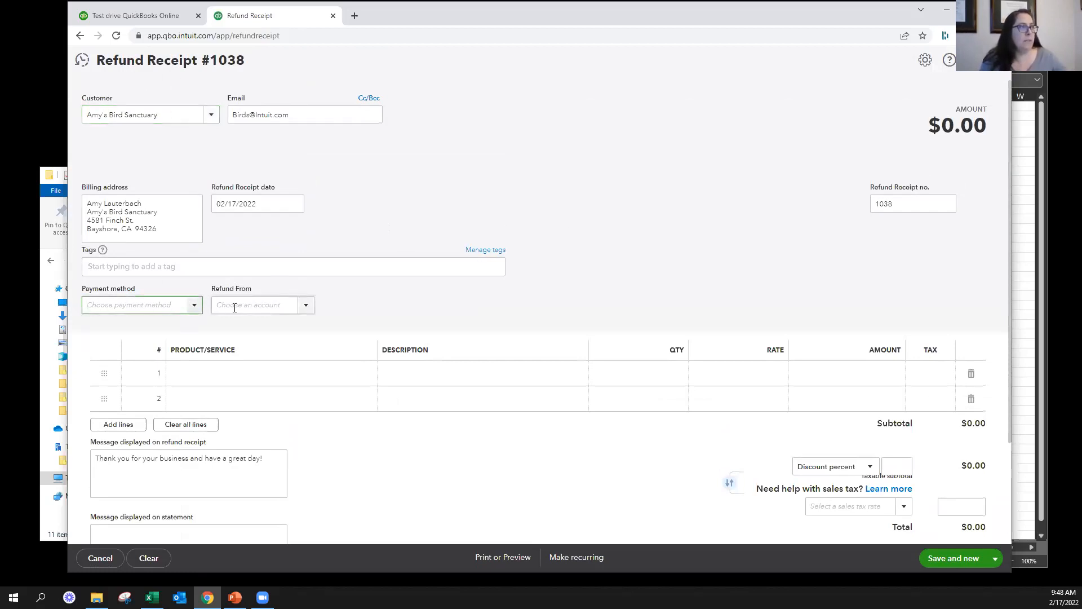
pyautogui.click(194, 305)
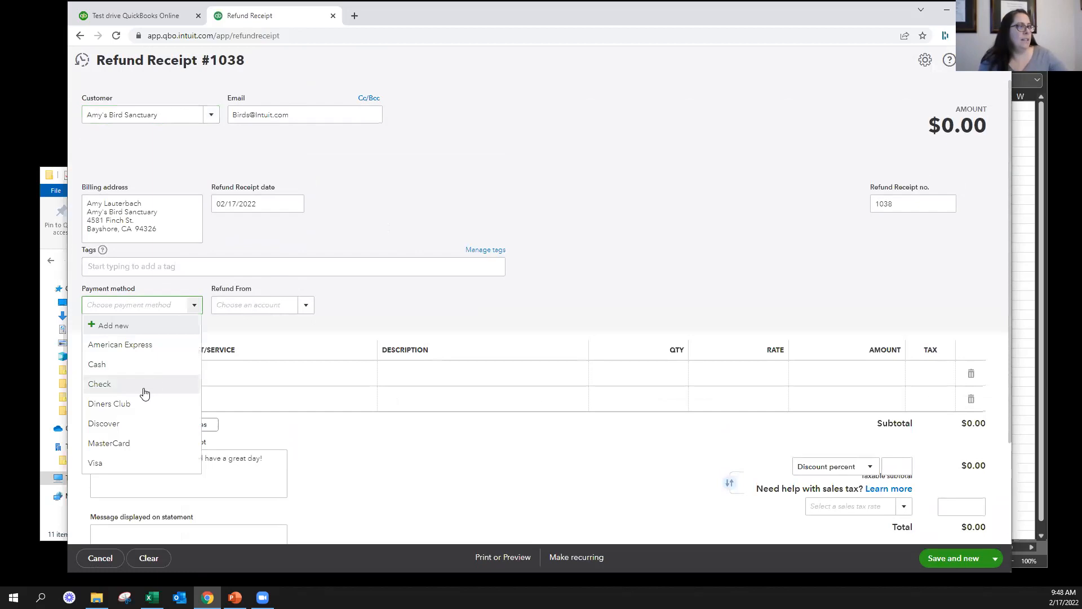
pyautogui.click(148, 384)
pyautogui.click(310, 308)
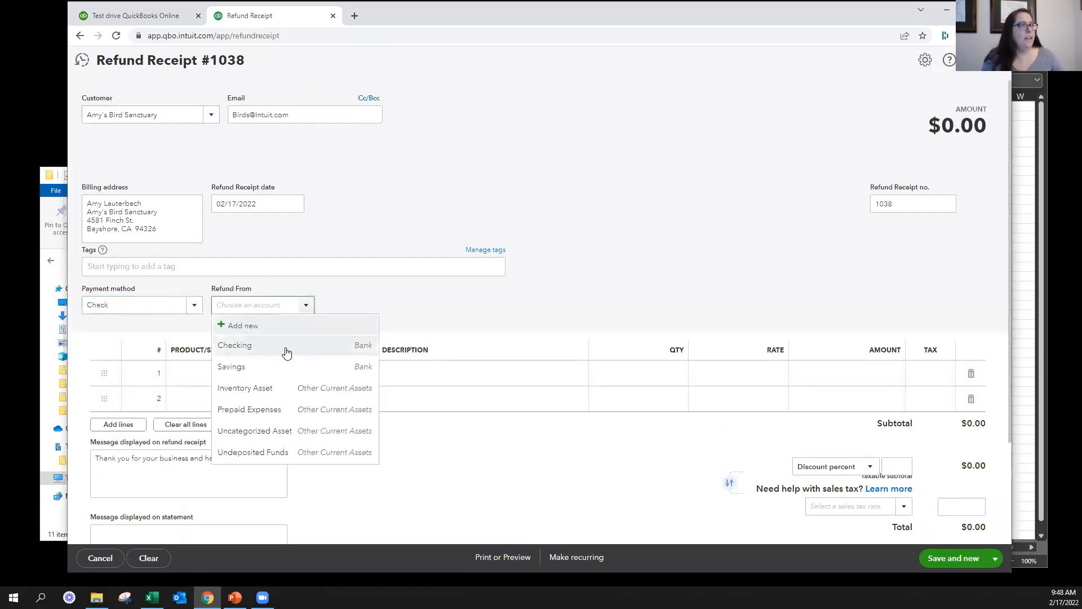
pyautogui.click(285, 348)
pyautogui.click(415, 308)
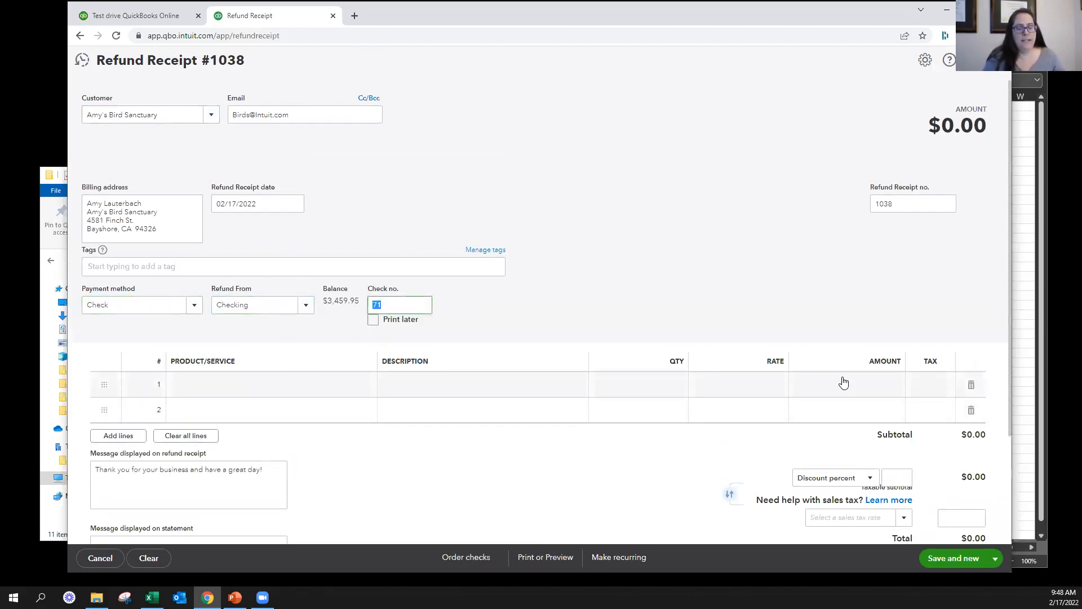
pyautogui.write('72')
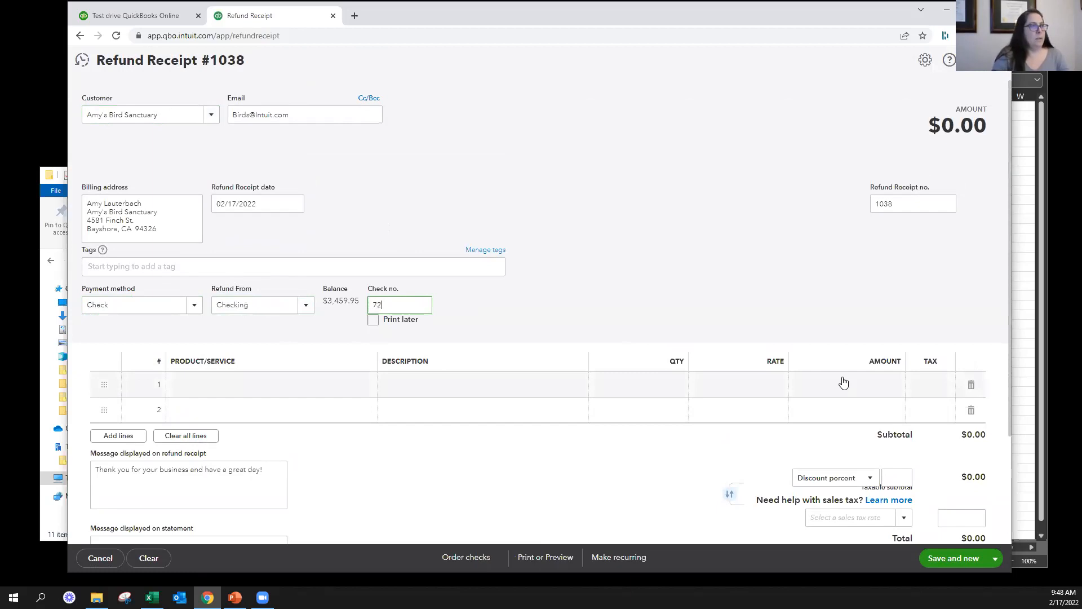
# Add a Design:Fountains:Concrete line with a rate of 10 to the refund receipt
pyautogui.click(277, 389)
pyautogui.write('con')
pyautogui.press('Down')
pyautogui.press('Tab')
pyautogui.press('Tab')
pyautogui.press('Tab')
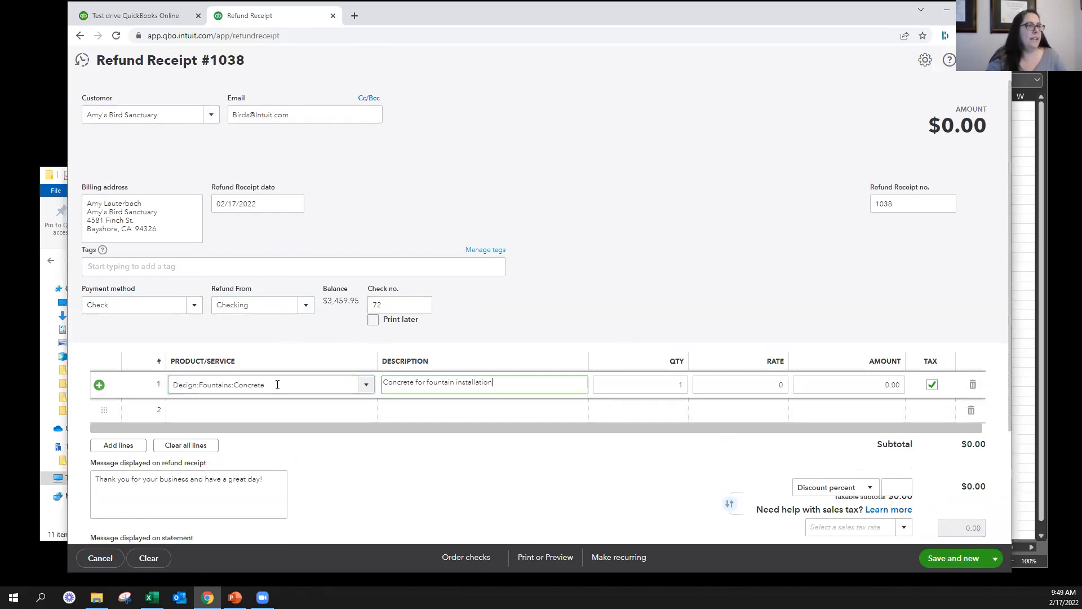
pyautogui.write('10')
pyautogui.press('Tab')
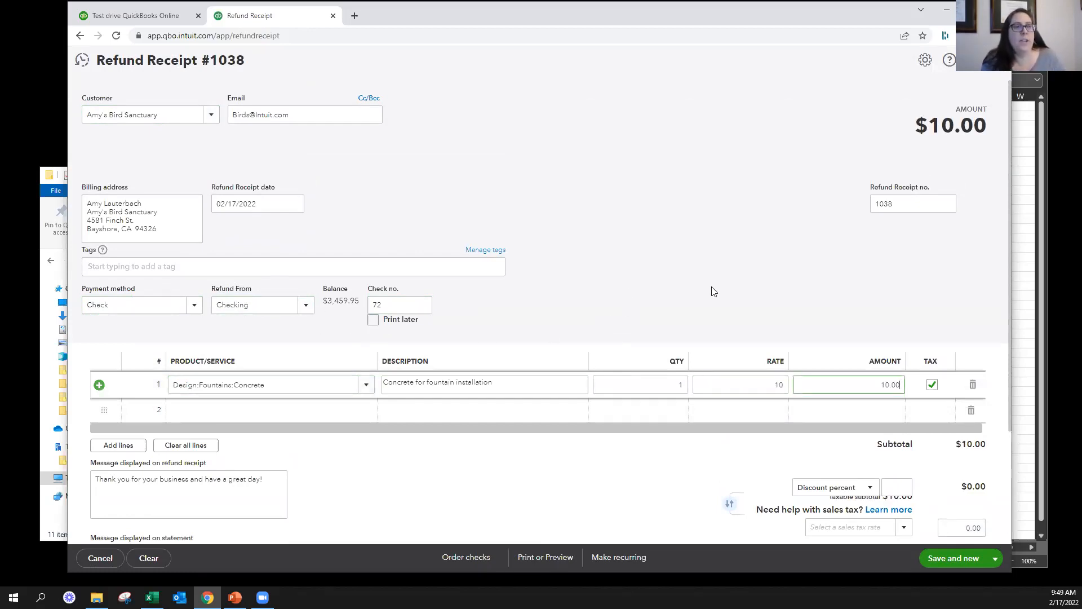
# Apply a 15 percent discount to the refund receipt
pyautogui.scroll(-3, 711, 290)
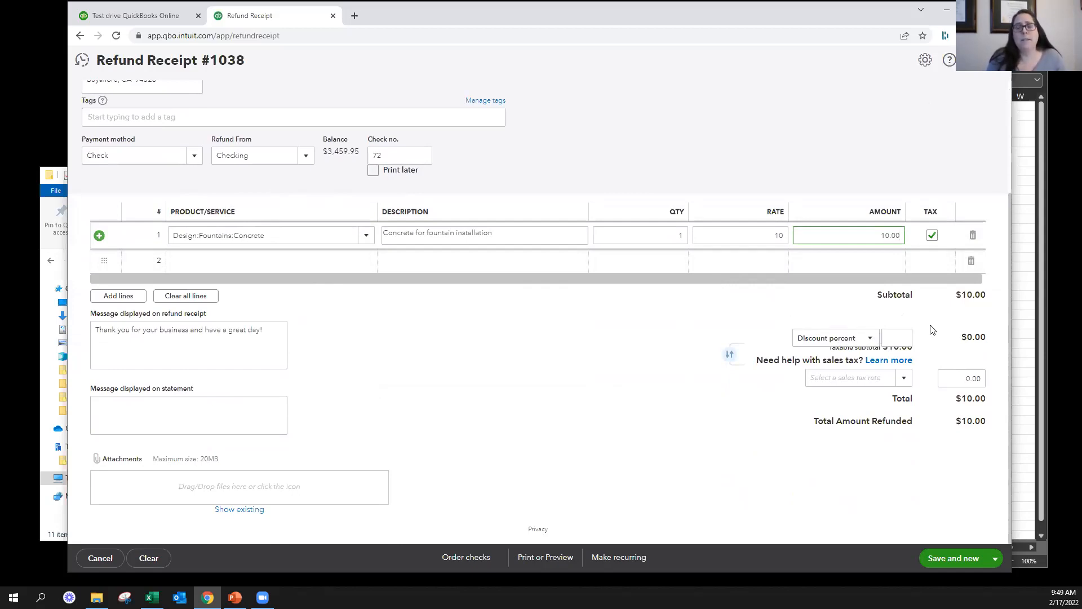
pyautogui.click(901, 337)
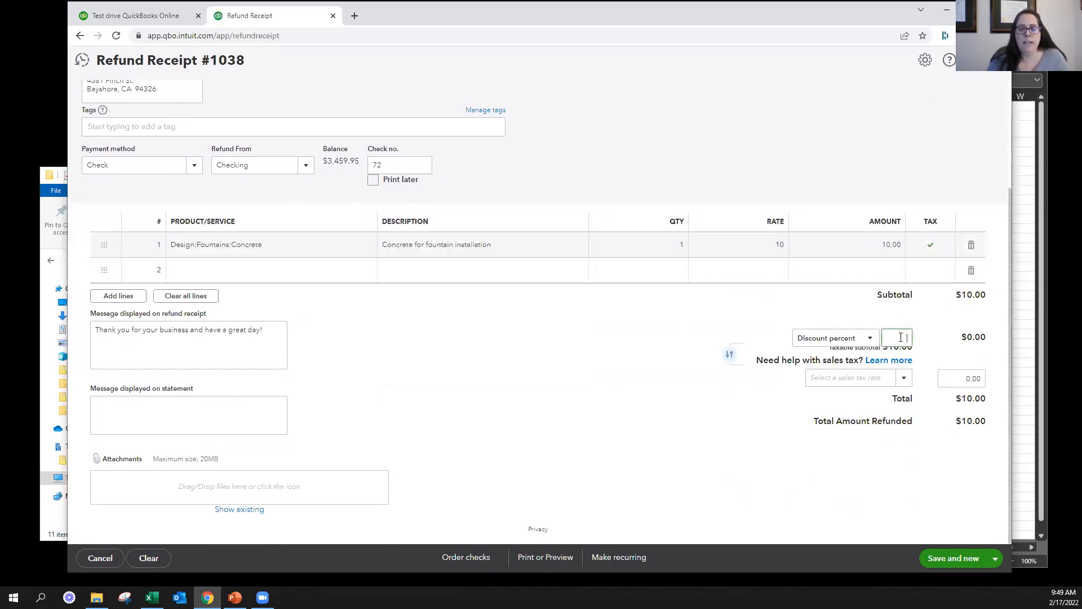
pyautogui.write('15')
pyautogui.press('Tab')
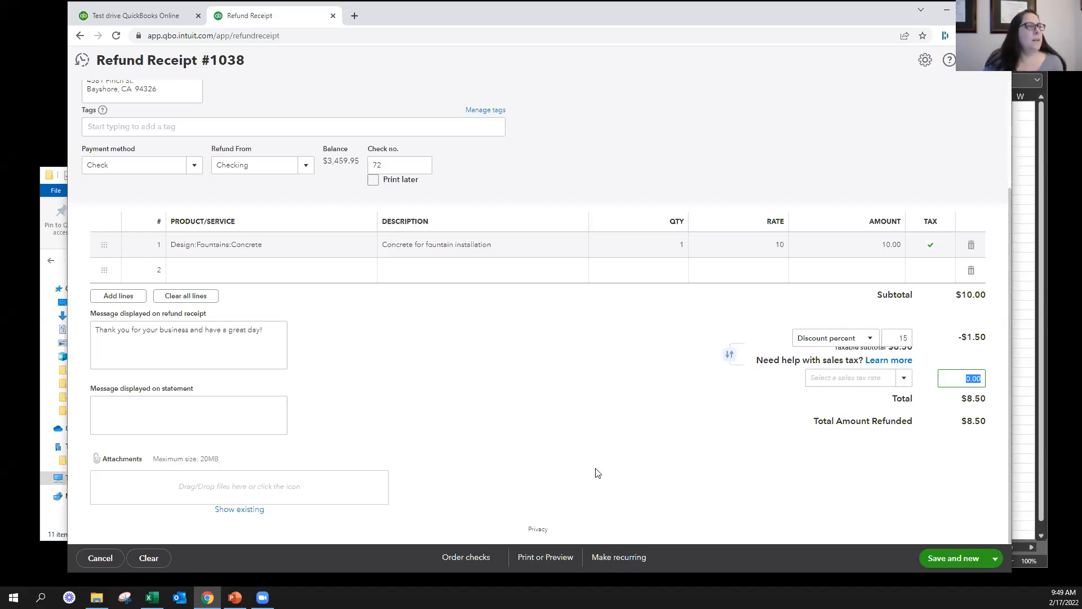
# Close the refund receipt without saving it
pyautogui.scroll(3, 595, 471)
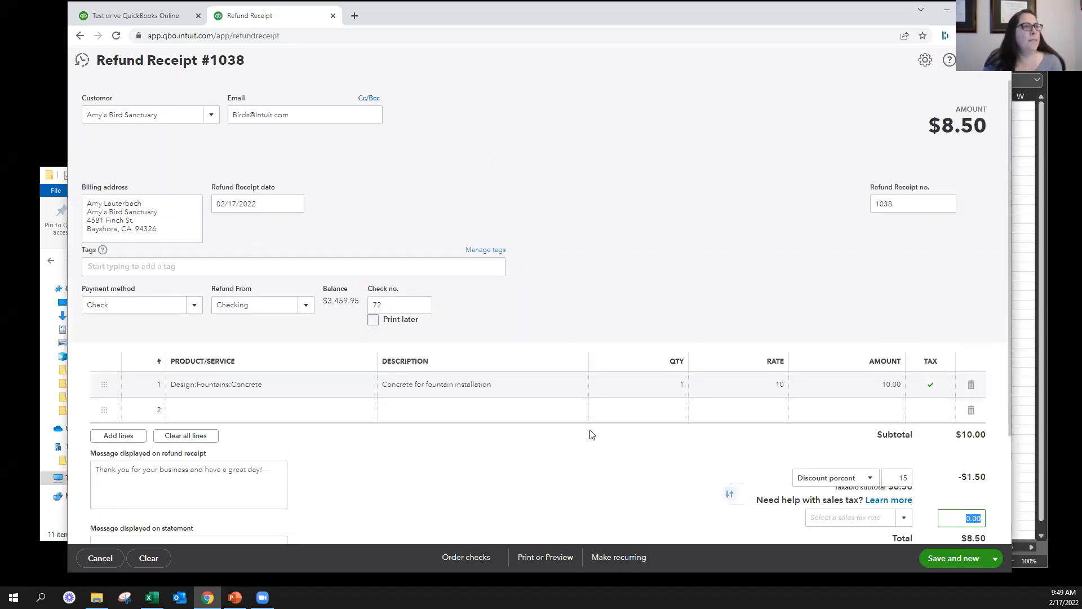
pyautogui.click(603, 214)
pyautogui.click(996, 60)
pyautogui.click(604, 321)
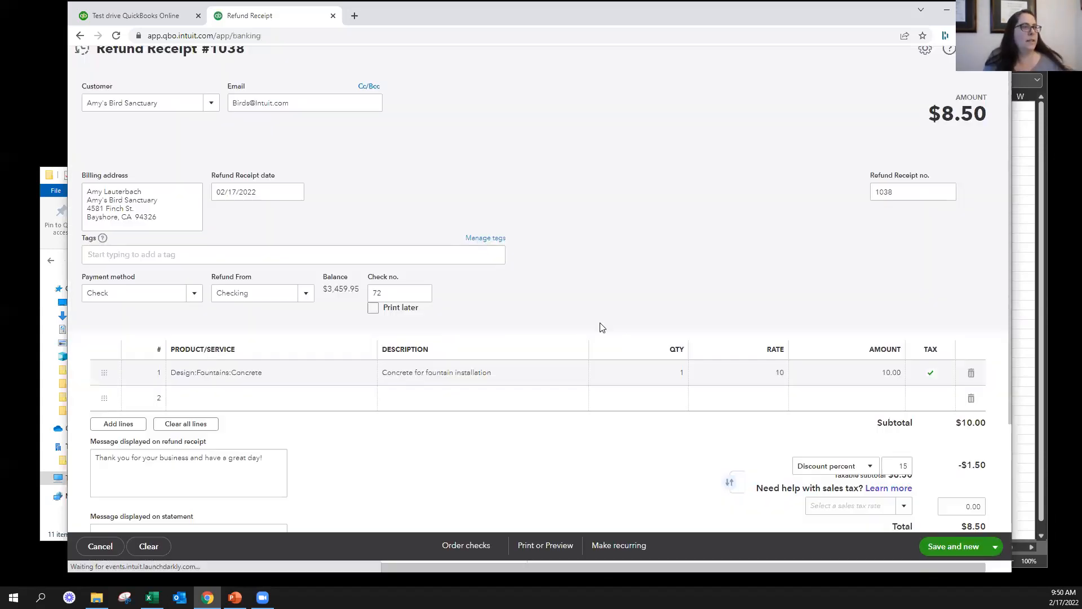
# Start a credit memo for the customer Amy's Bird Sanctuary
pyautogui.click(130, 100)
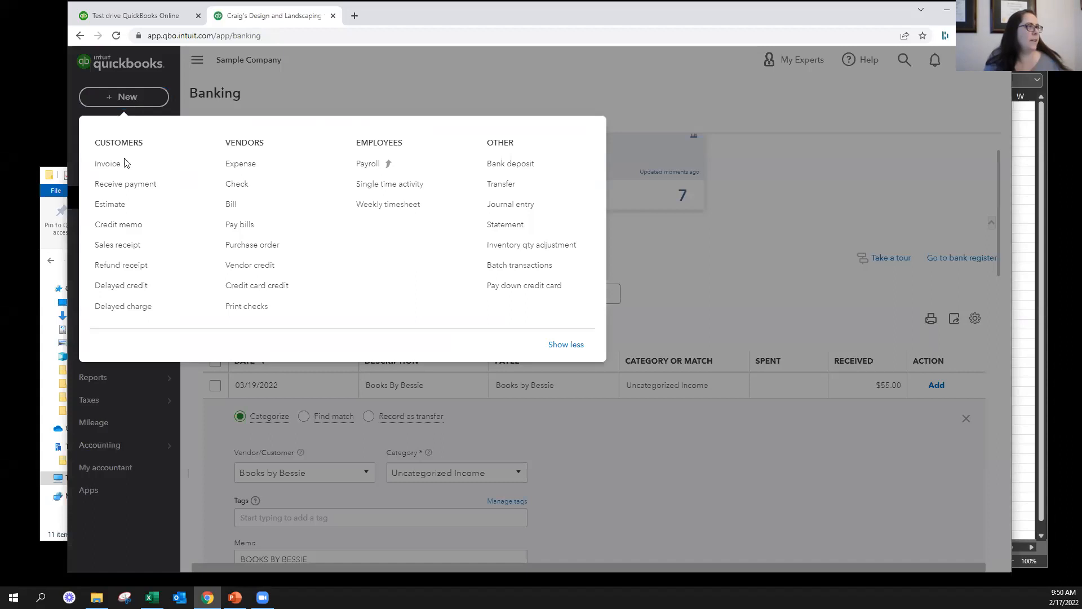
pyautogui.click(141, 224)
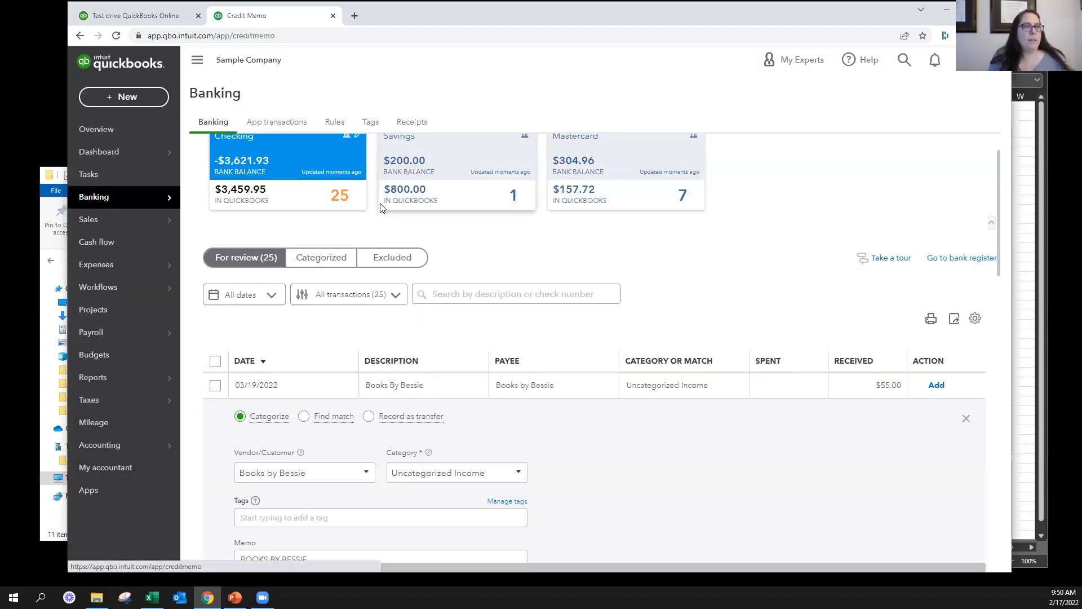
pyautogui.write('amy')
pyautogui.scroll(-1, 215, 126)
pyautogui.click(146, 98)
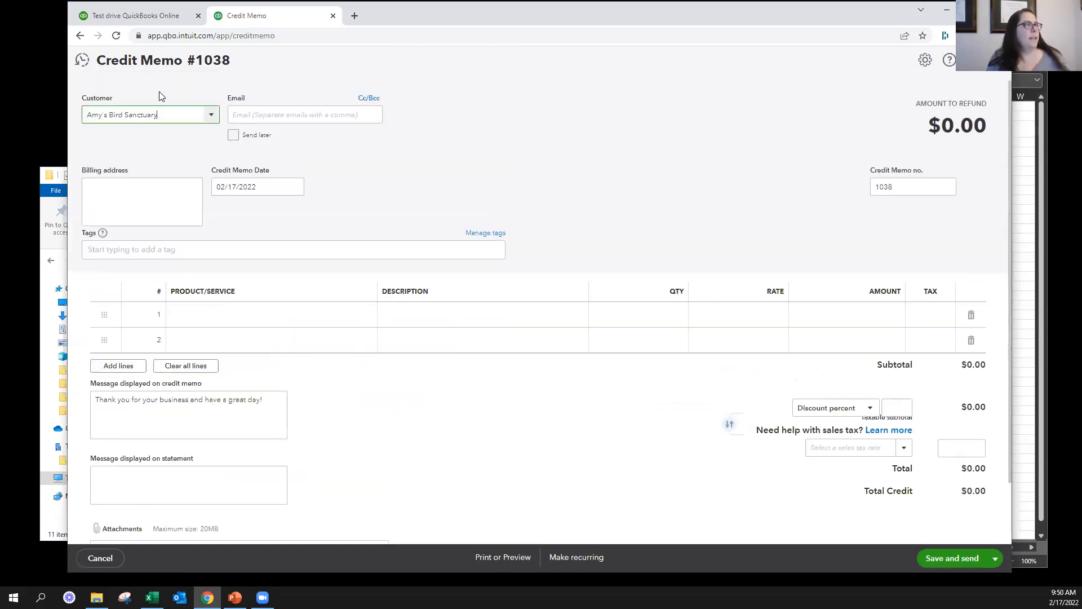
# Add a Design:Fountains:Concrete line with a rate of 10 to the credit memo, and save and close it
pyautogui.click(275, 312)
pyautogui.write('conc')
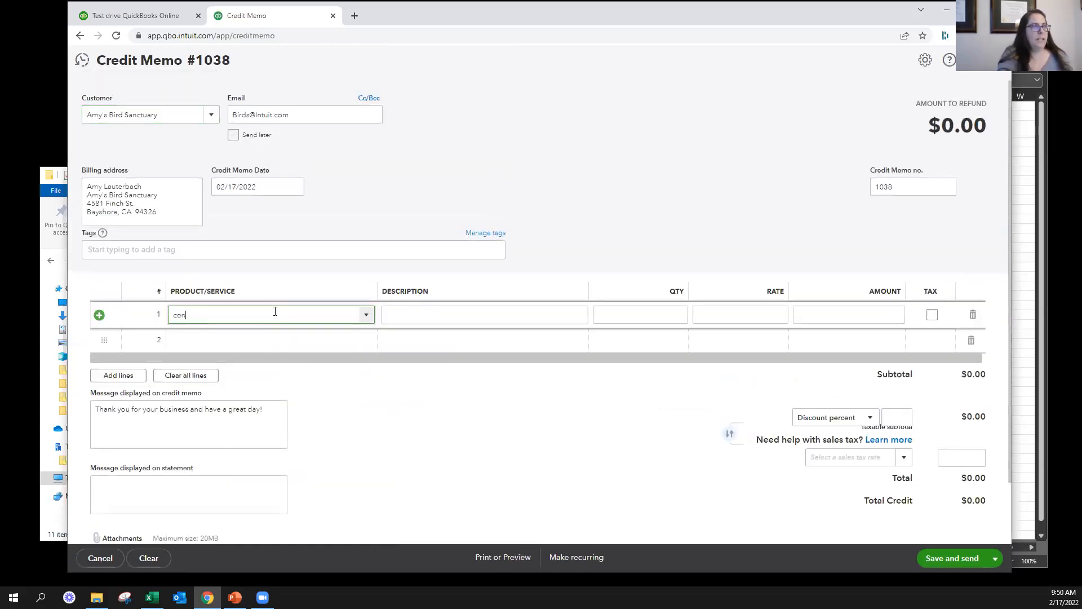
pyautogui.click(282, 365)
pyautogui.click(772, 322)
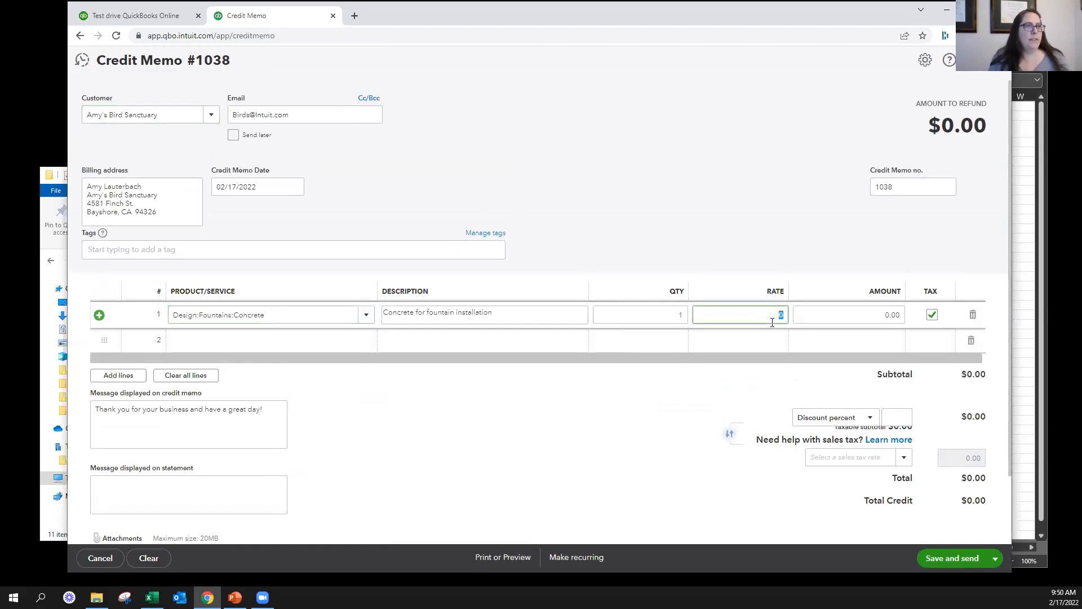
pyautogui.write('10')
pyautogui.press('Tab')
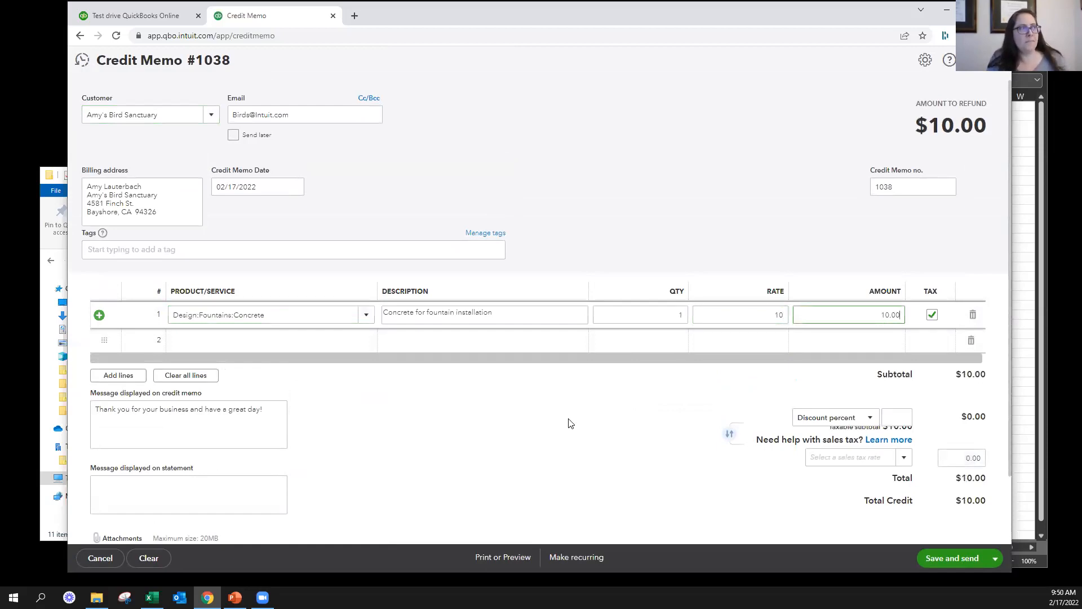
pyautogui.click(995, 558)
pyautogui.click(930, 536)
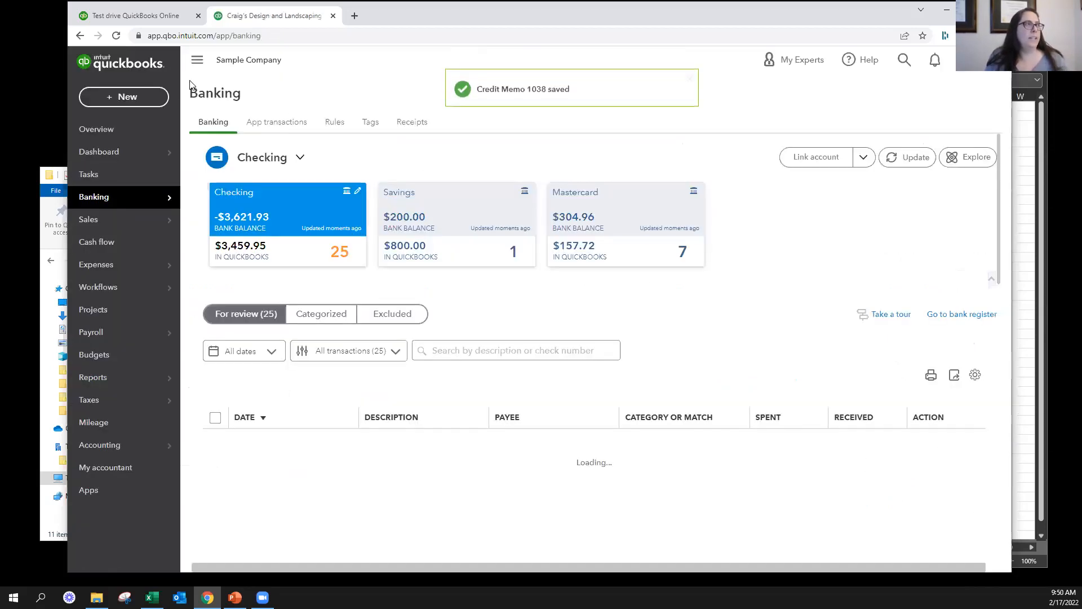
# Check the outstanding transactions of Amy's Bird Sanctuary in a new received payment, and leave it without saving
pyautogui.click(123, 96)
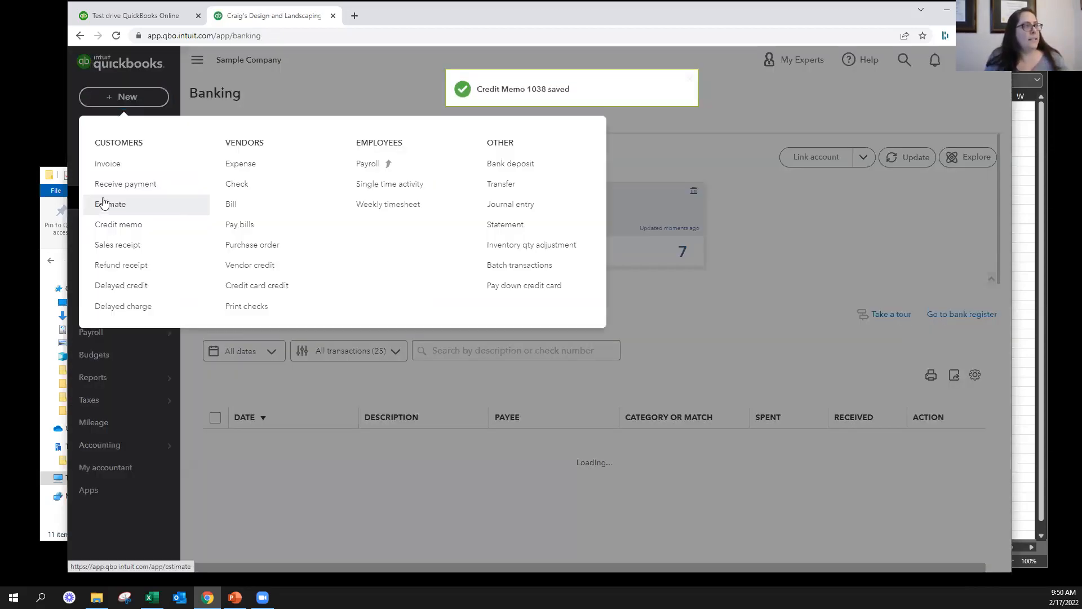
pyautogui.click(126, 183)
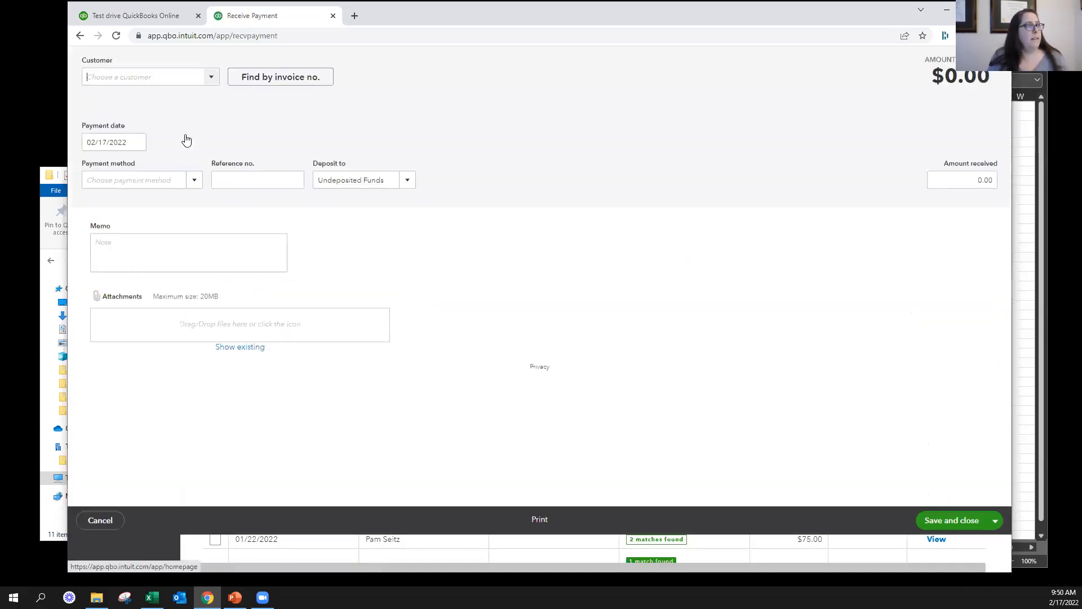
pyautogui.write('amy')
pyautogui.click(172, 155)
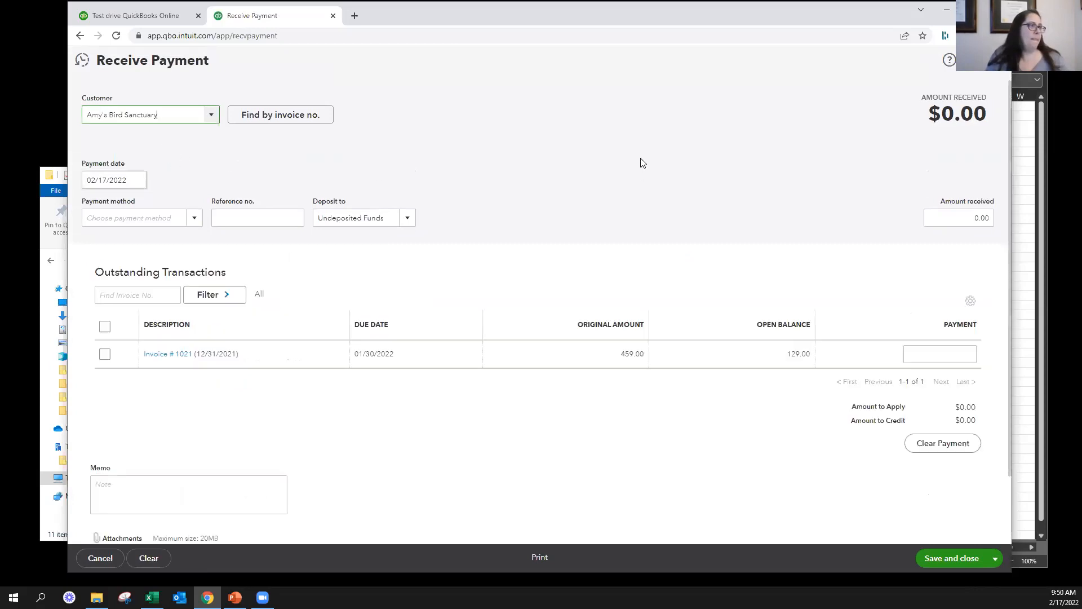
pyautogui.scroll(-2, 605, 225)
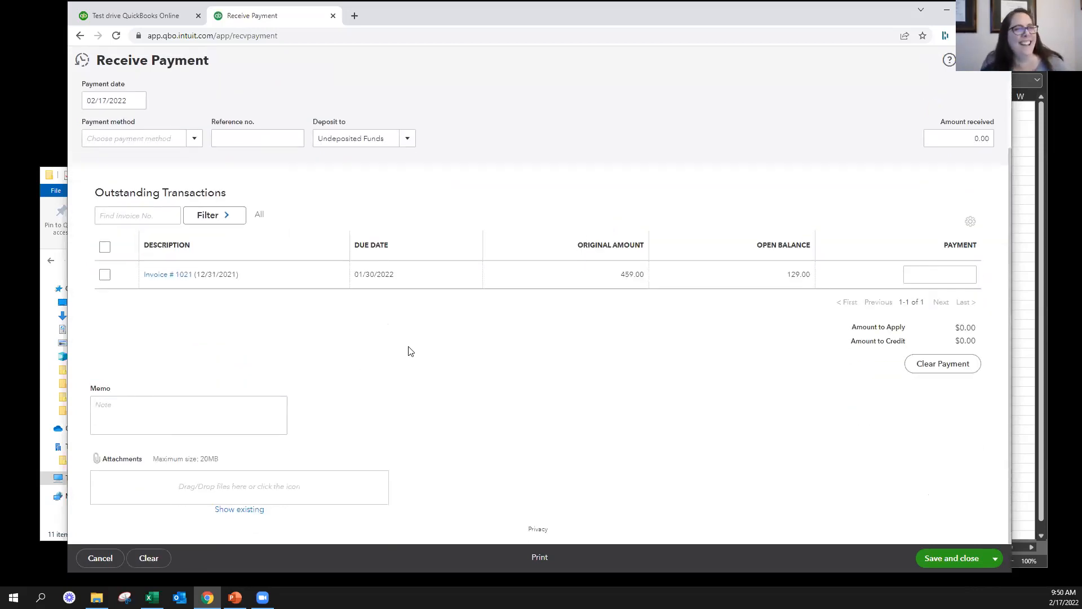
pyautogui.scroll(1, 410, 351)
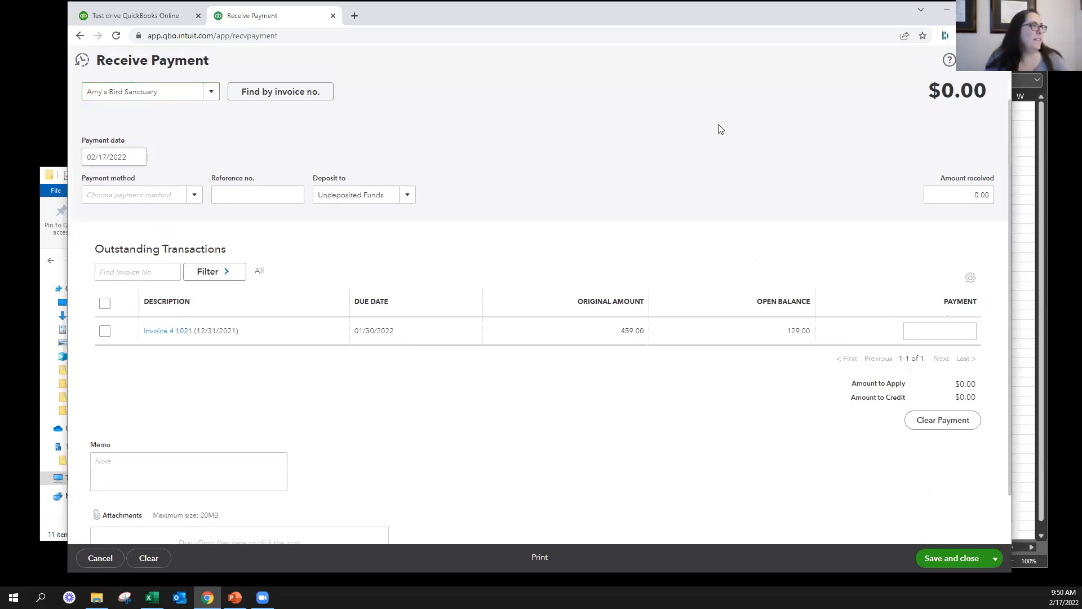
pyautogui.click(994, 60)
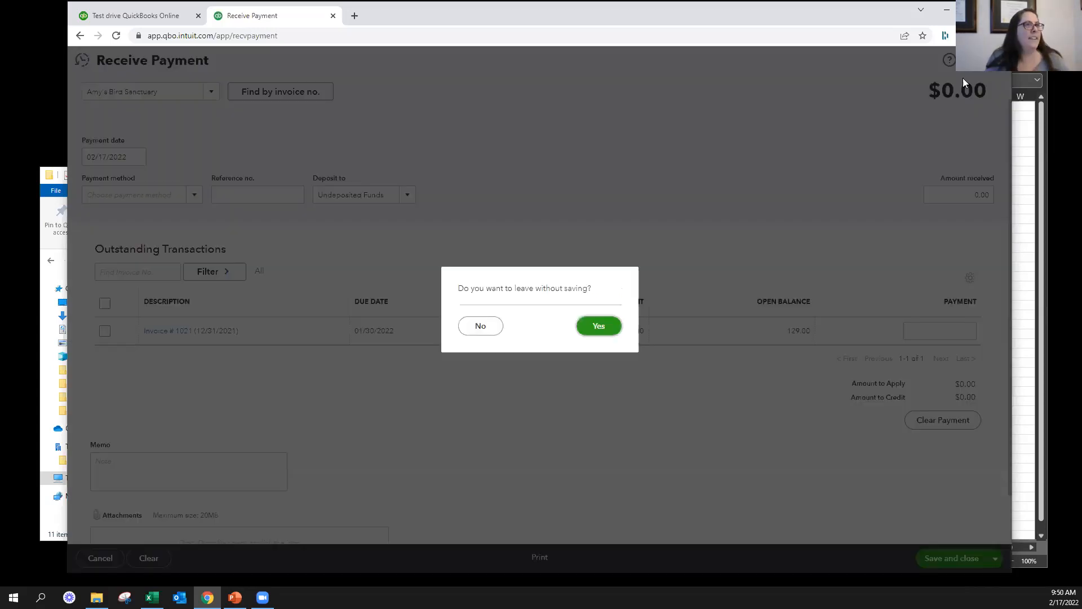
pyautogui.click(599, 326)
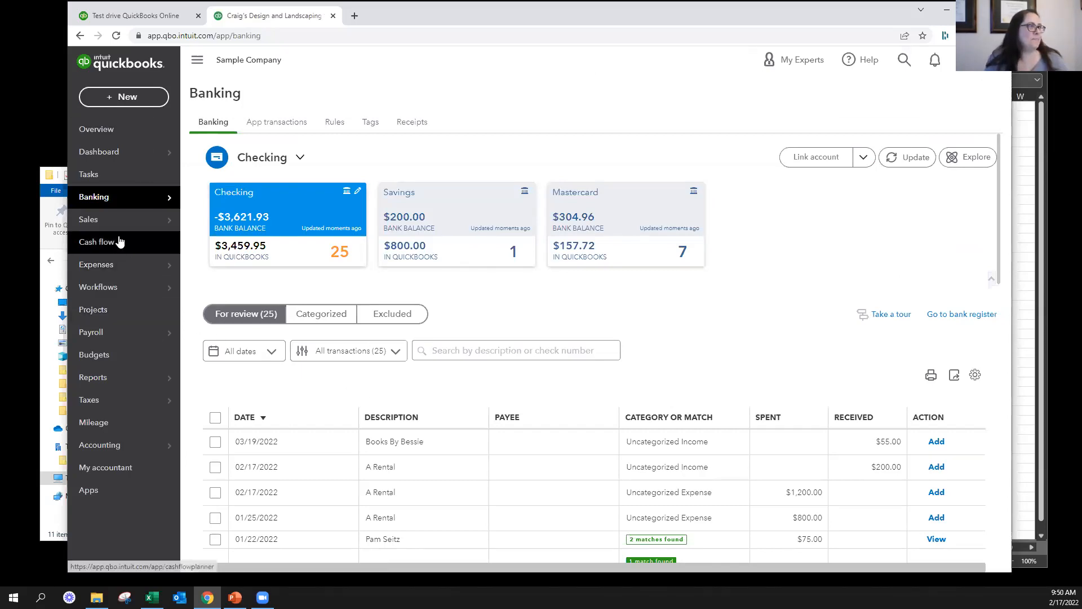
# Open credit memo 1038 from the transaction list of the customer Amy's Bird Sanctuary
pyautogui.moveTo(161, 222)
pyautogui.click(215, 289)
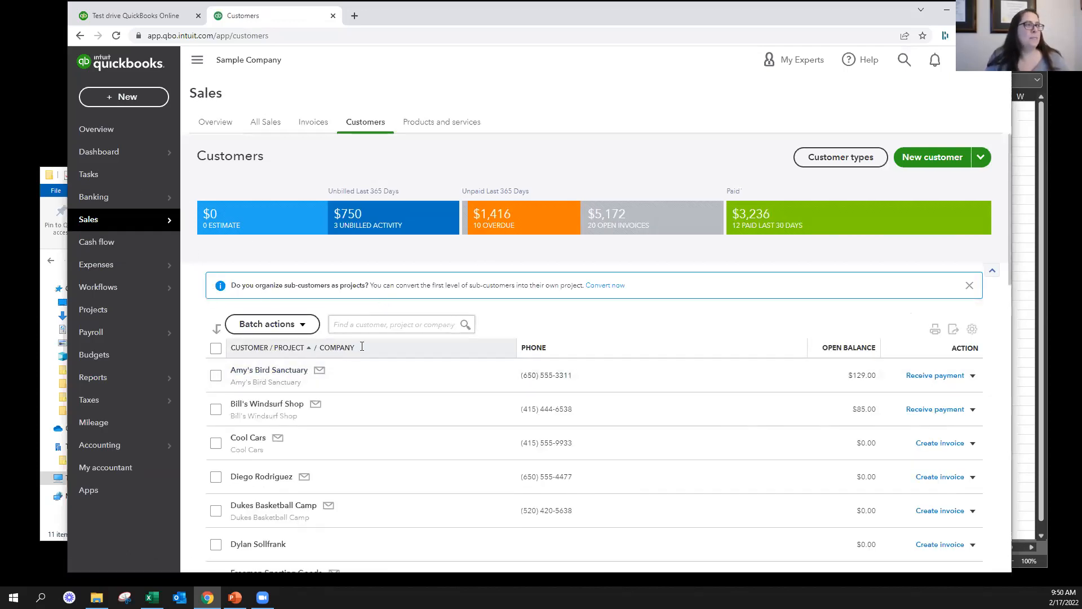
pyautogui.click(269, 370)
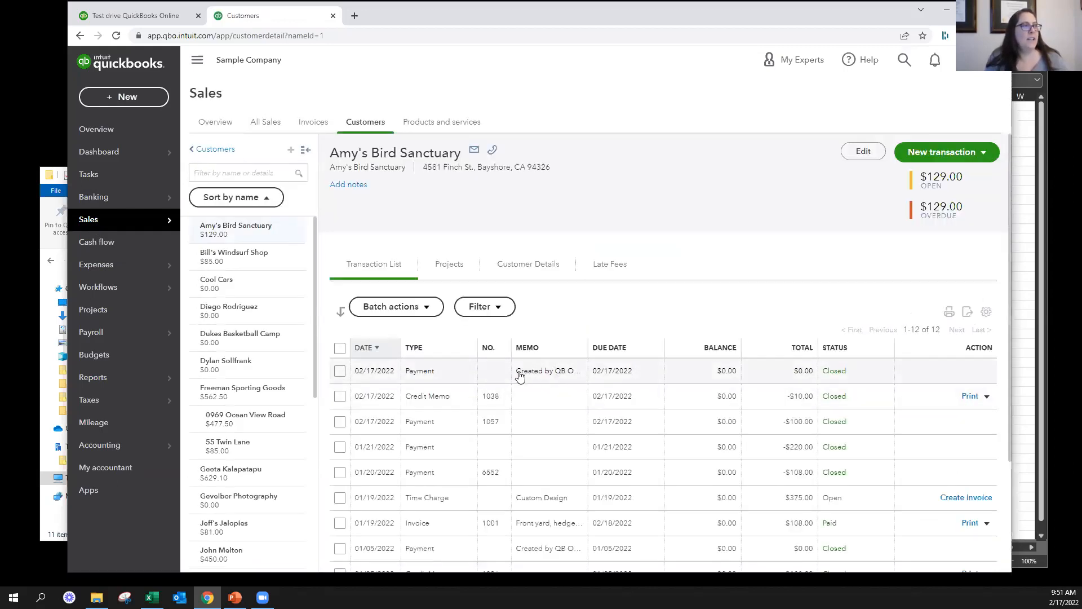
pyautogui.click(426, 399)
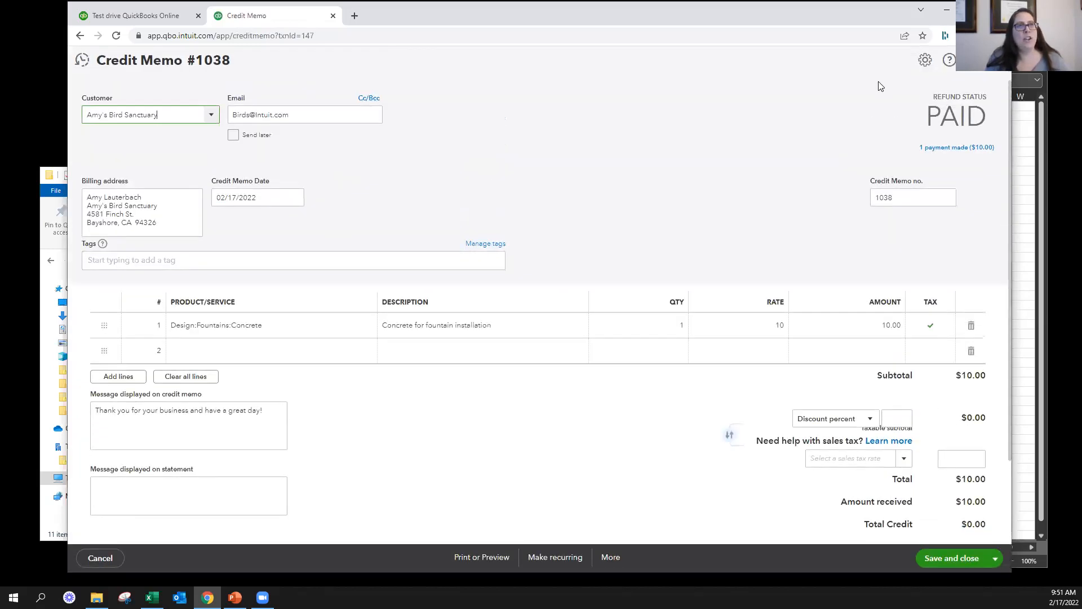
pyautogui.moveTo(879, 83); pyautogui.dragTo(980, 161)
pyautogui.click(977, 174)
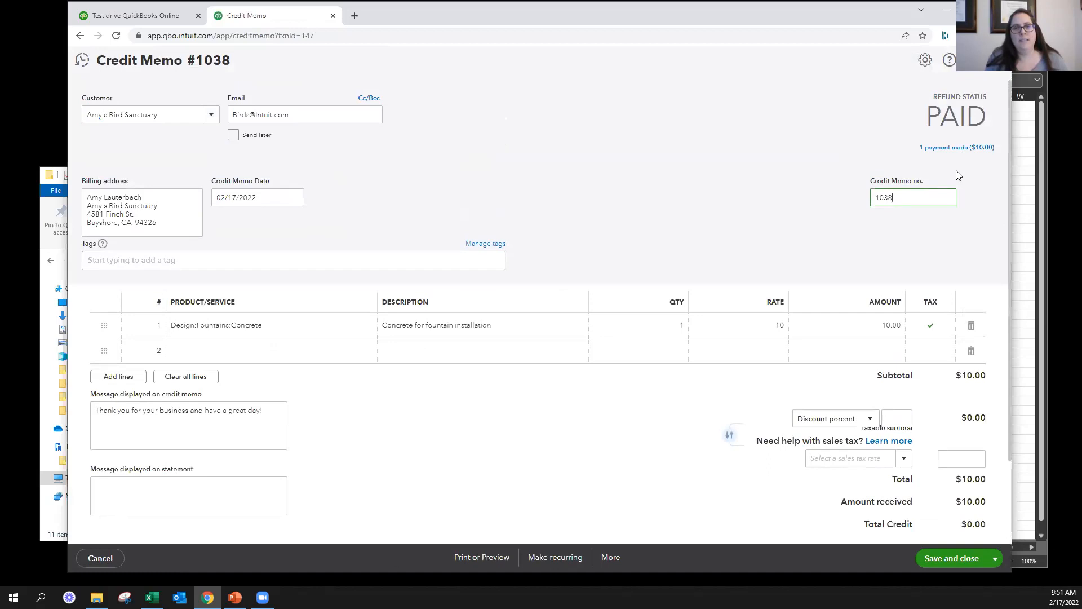
# Examine how the payment linked to the credit memo applies the credit to an invoice, and close it
pyautogui.click(954, 148)
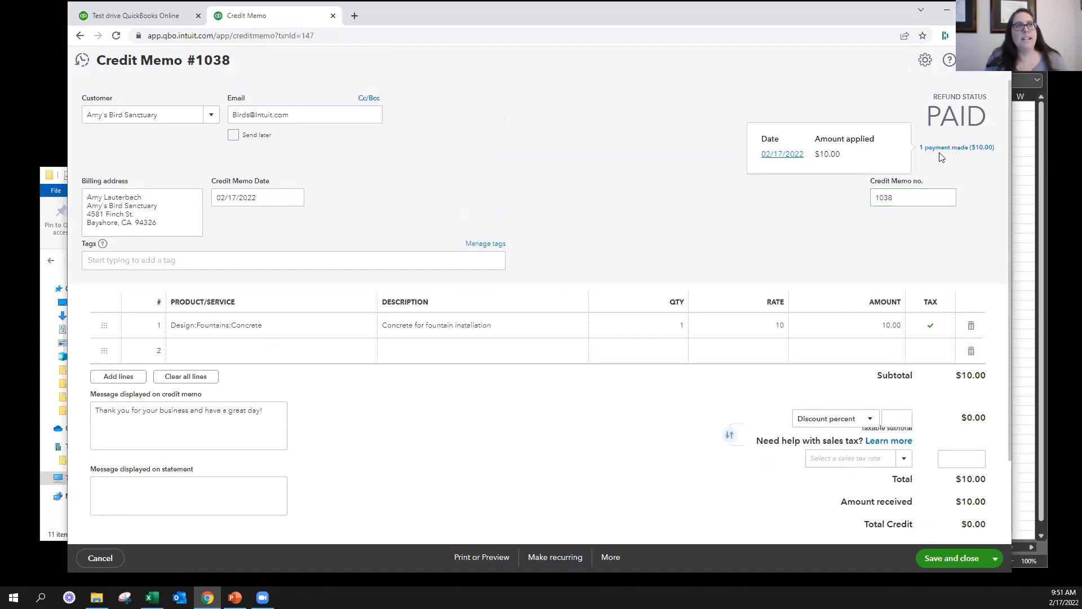
pyautogui.click(778, 158)
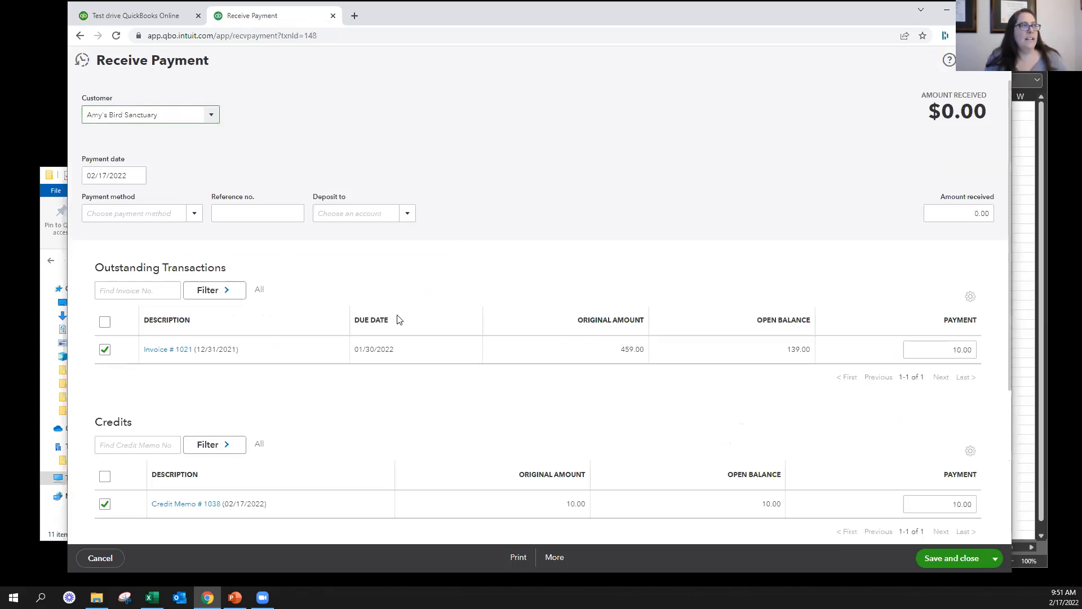
pyautogui.scroll(-2, 367, 261)
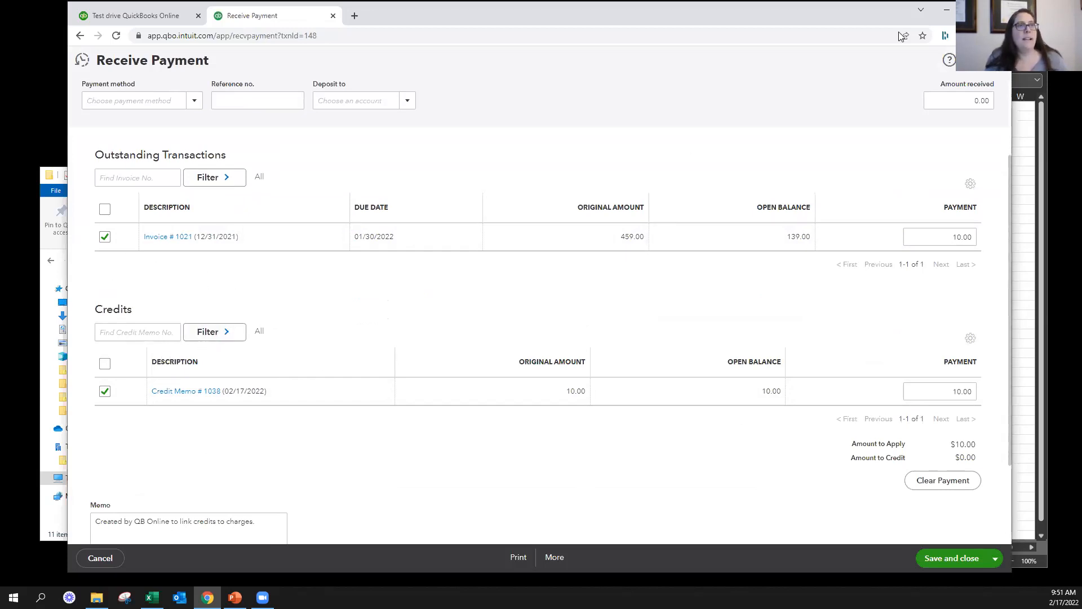
pyautogui.click(1002, 62)
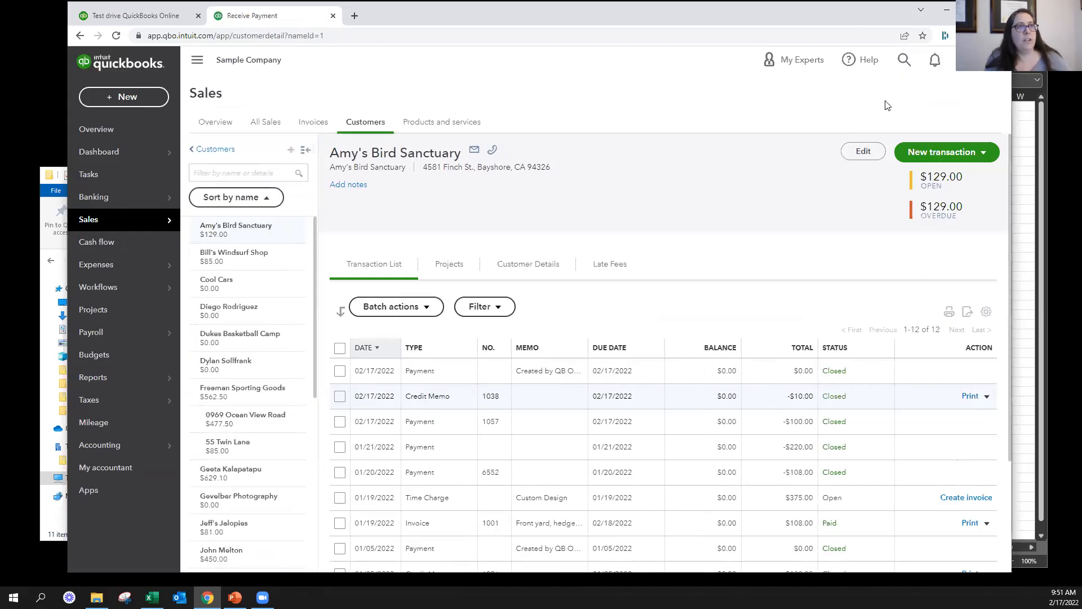
# Search the Advanced and Sales sections of the company's account settings for the option that applies credits automatically
pyautogui.click(961, 70)
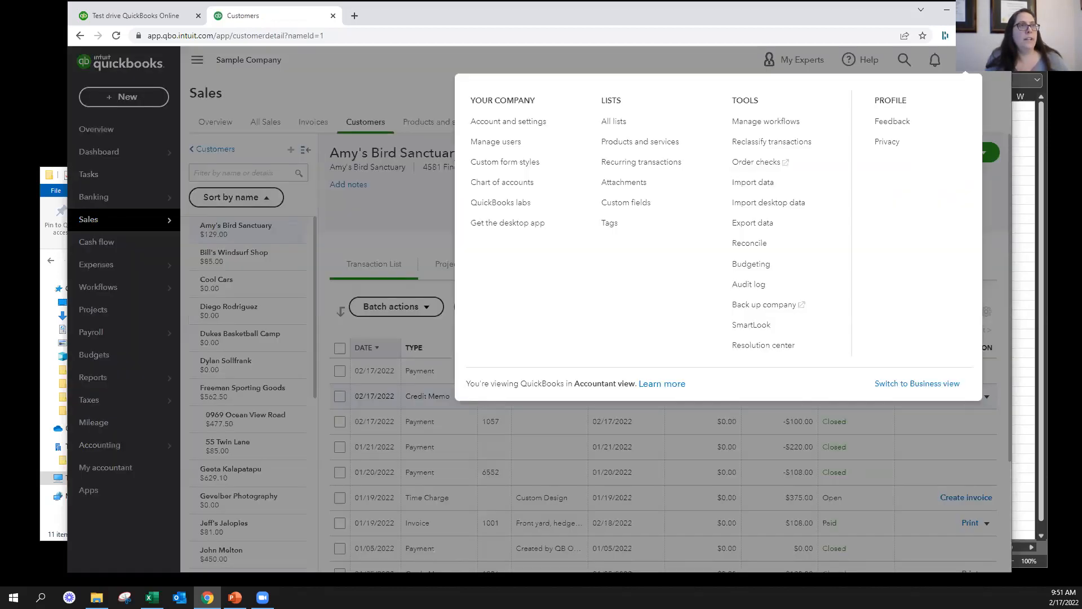
pyautogui.click(508, 123)
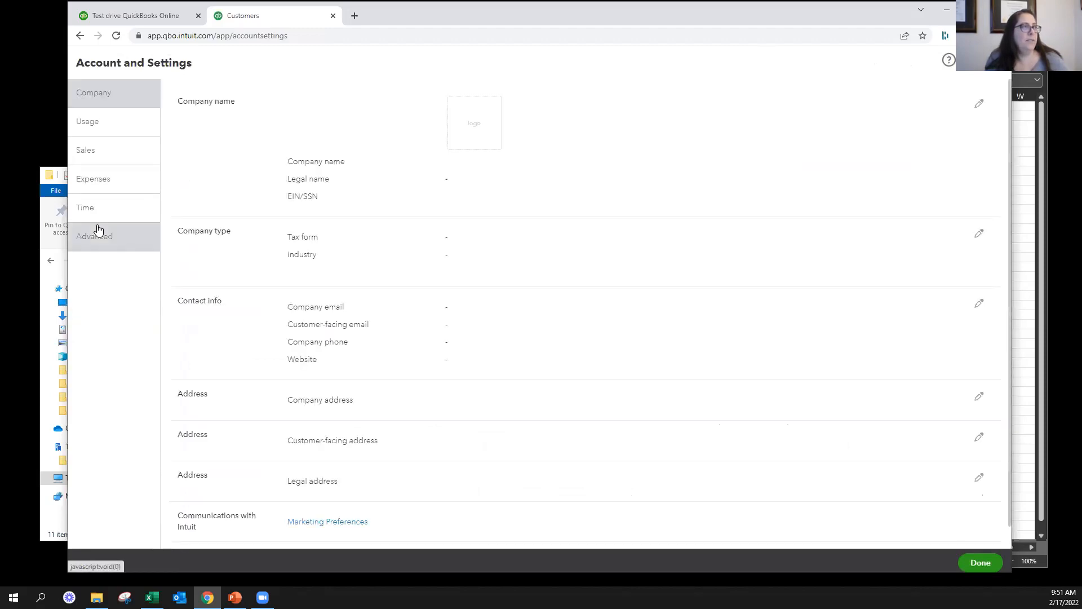
pyautogui.click(101, 244)
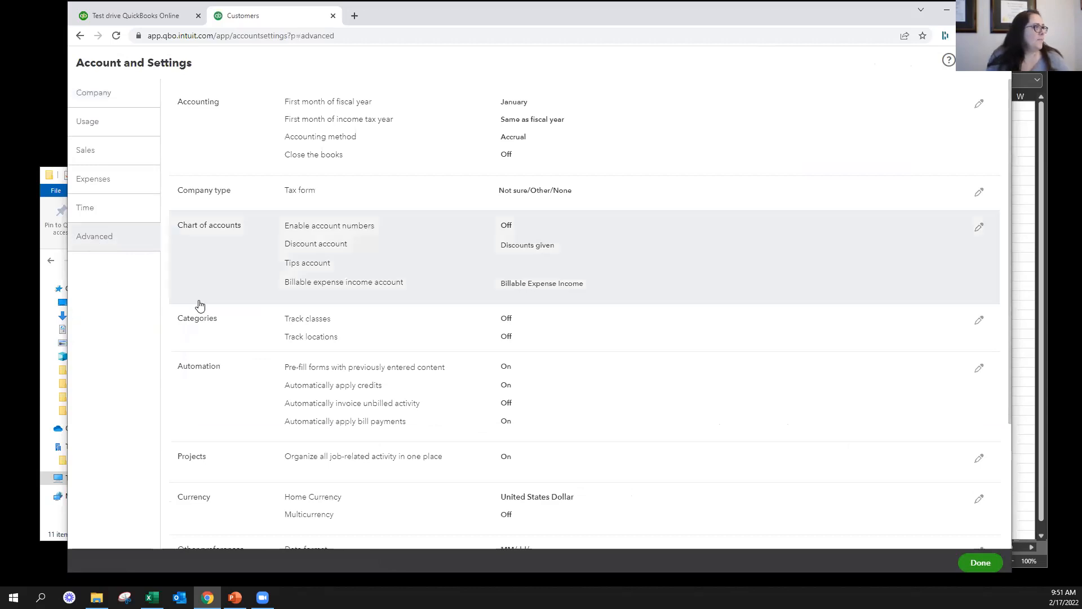
pyautogui.scroll(-3, 200, 305)
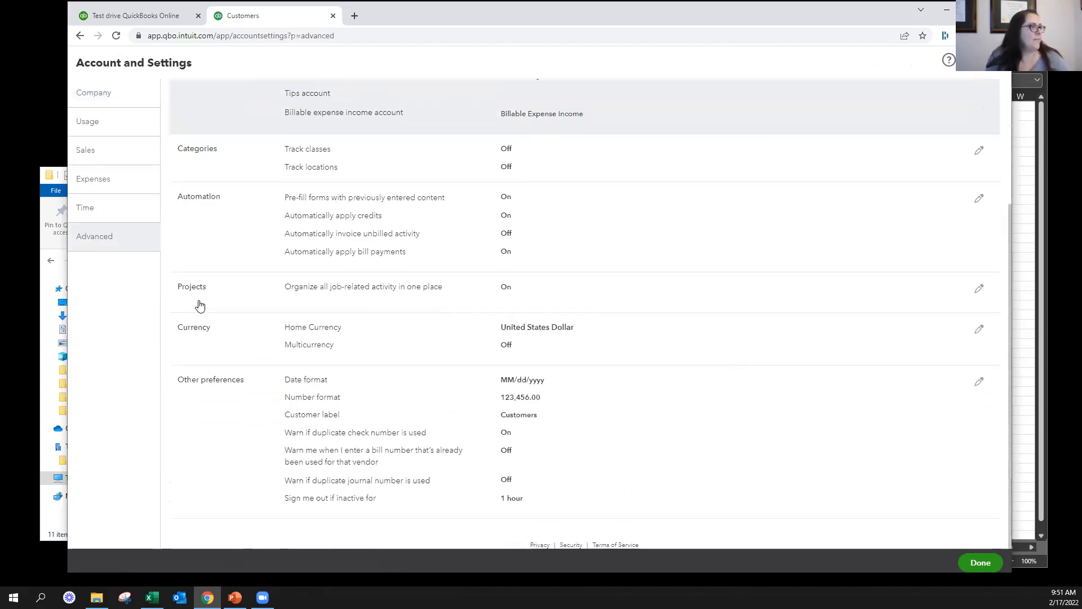
pyautogui.scroll(3, 186, 265)
pyautogui.click(129, 158)
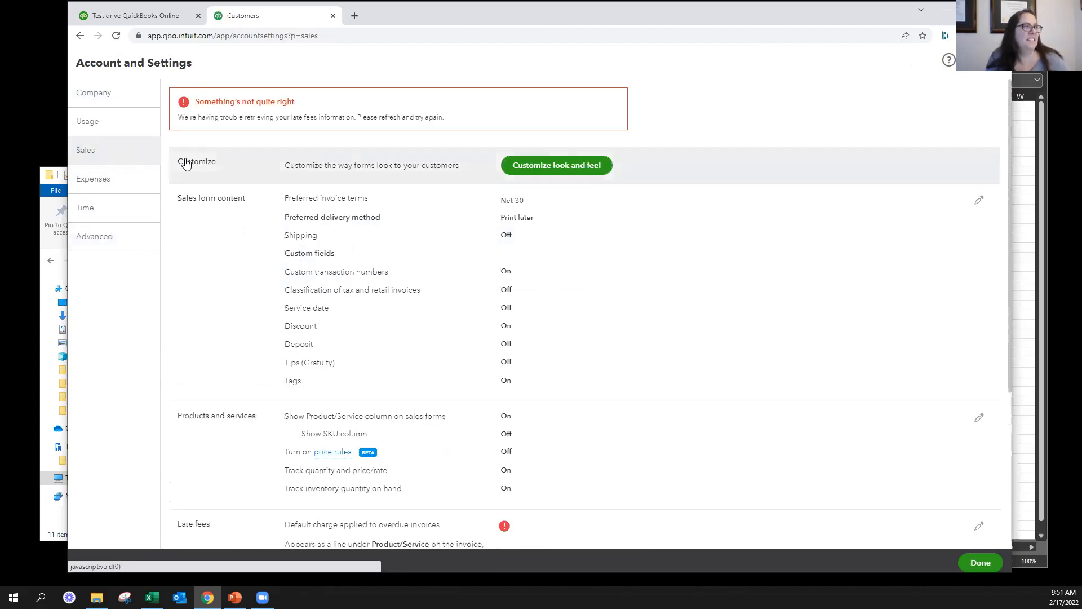
pyautogui.scroll(-2, 498, 293)
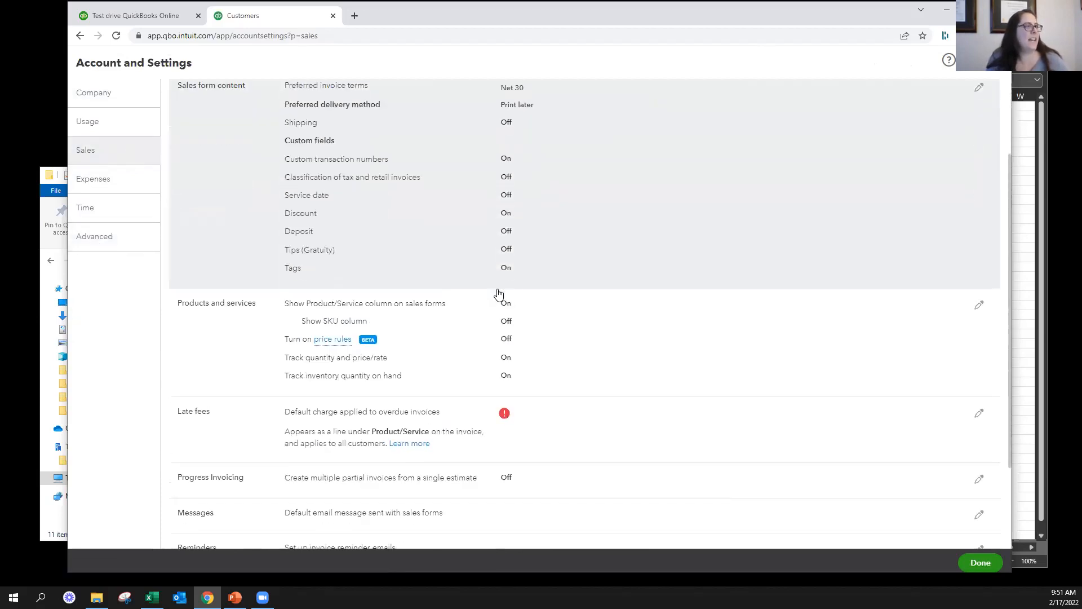
pyautogui.scroll(-1, 499, 294)
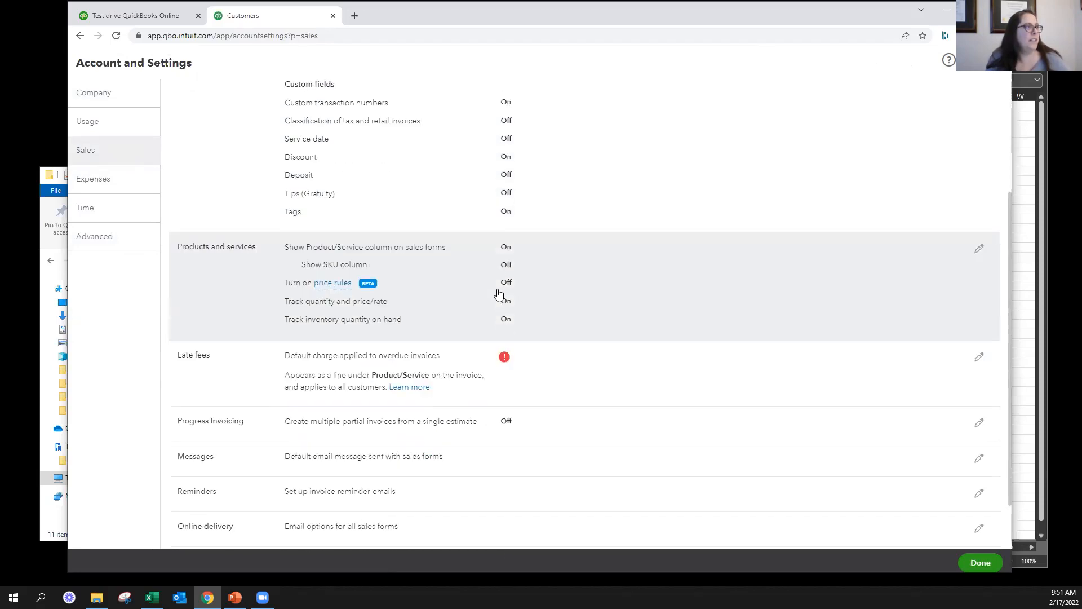
pyautogui.scroll(-1, 499, 294)
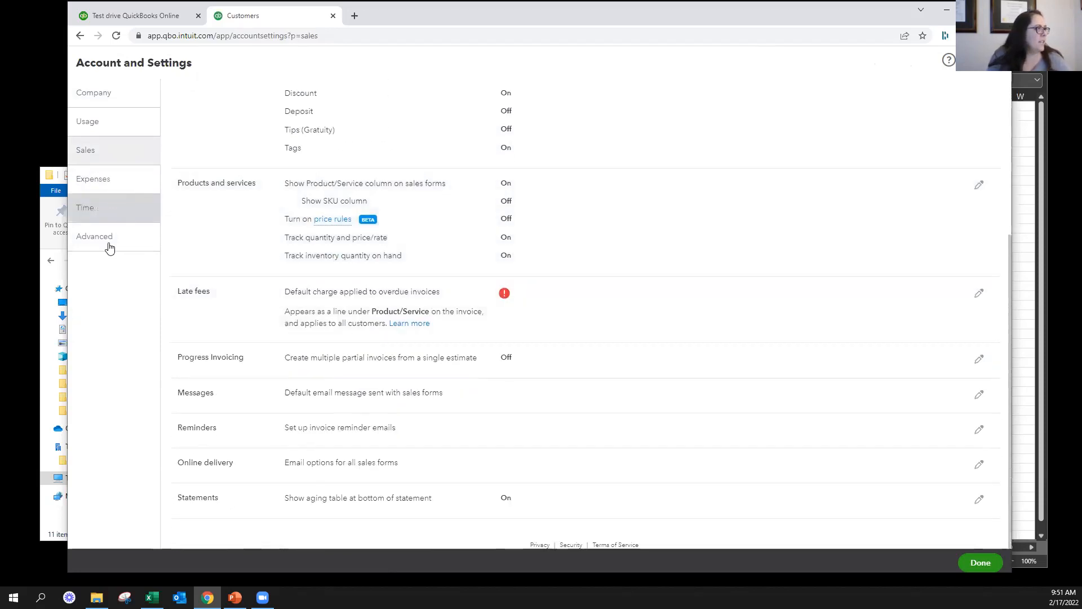
# Review the Automation options in the advanced settings, including automatically applying credits, and close the account settings
pyautogui.click(109, 249)
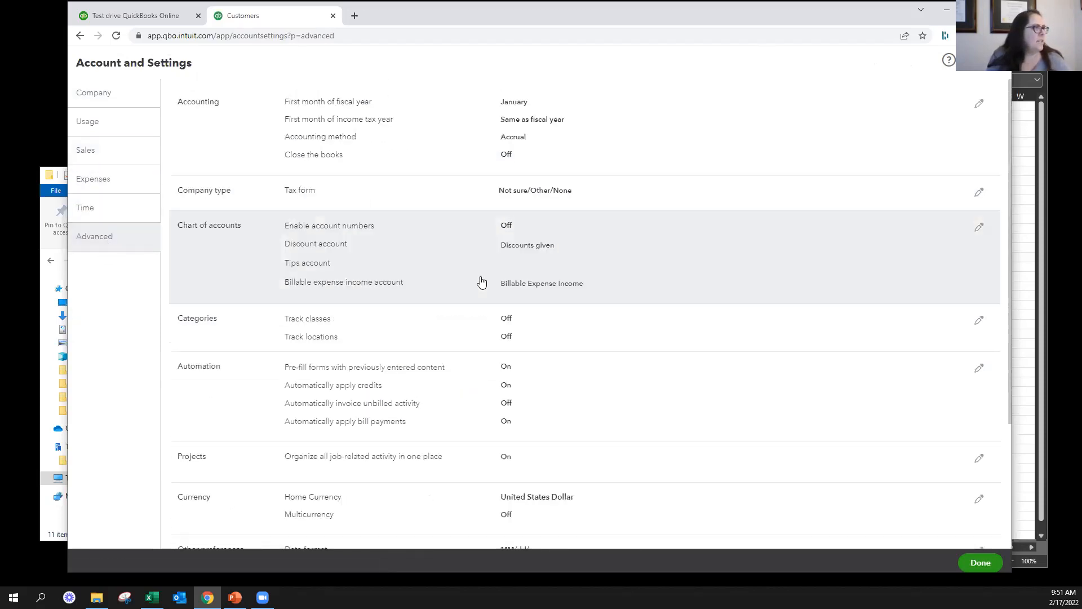
pyautogui.scroll(-3, 492, 268)
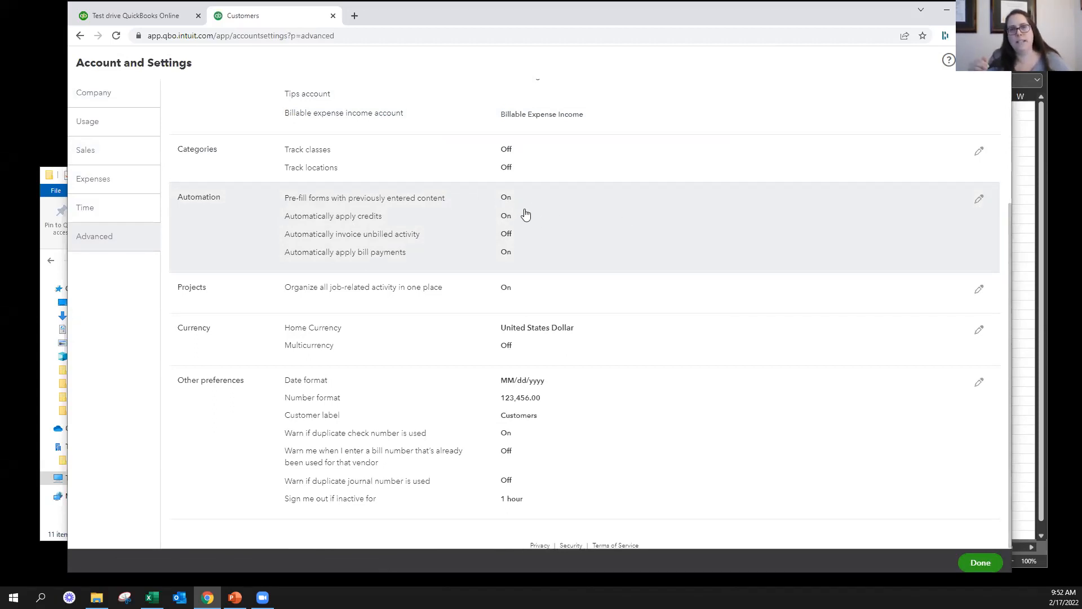
pyautogui.click(995, 59)
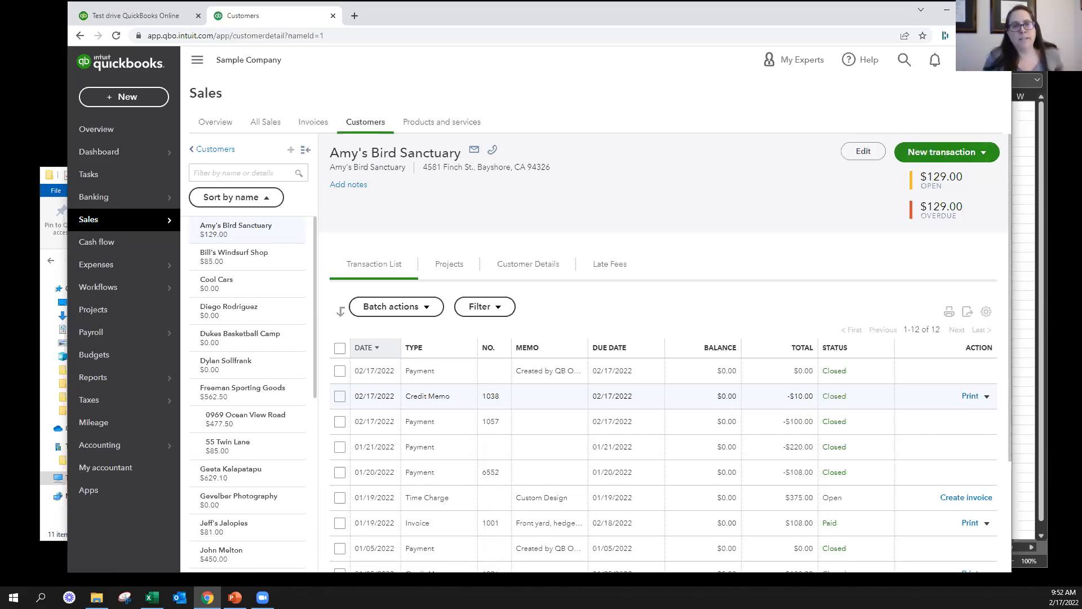
# Reopen credit memo 1038, examine how its linked payment applies the credit to invoice 1021, and leave the payment
pyautogui.hotkey('alt', 'Tab')
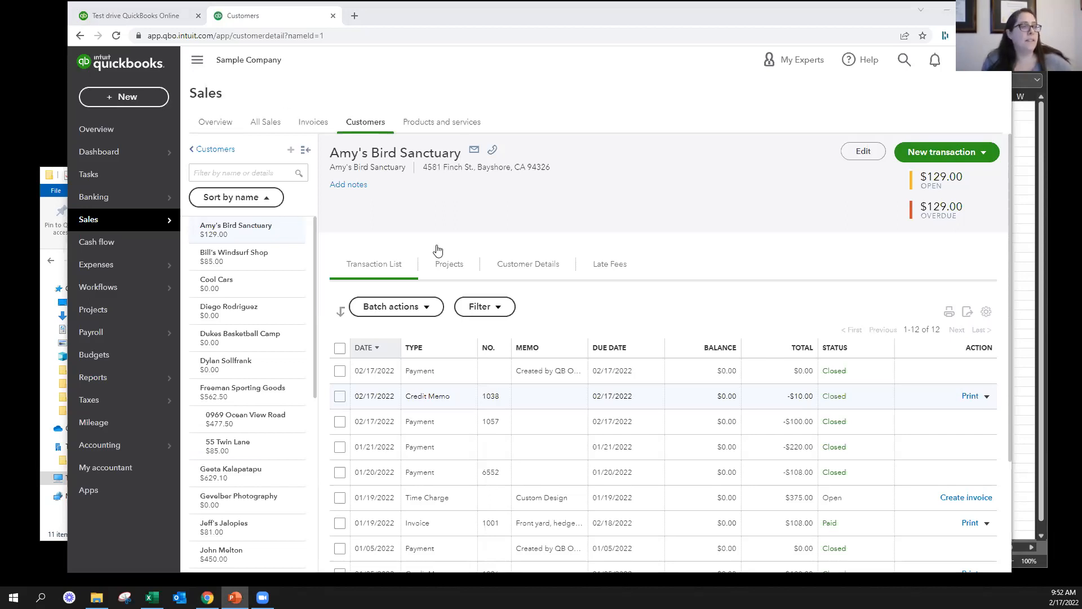
pyautogui.click(428, 407)
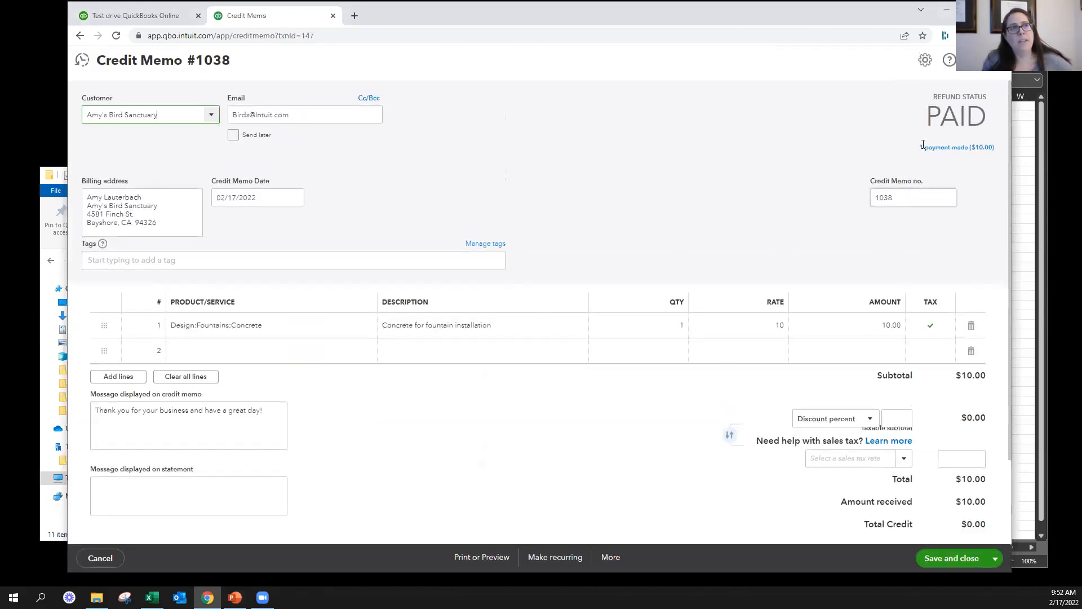
pyautogui.click(925, 150)
pyautogui.click(776, 161)
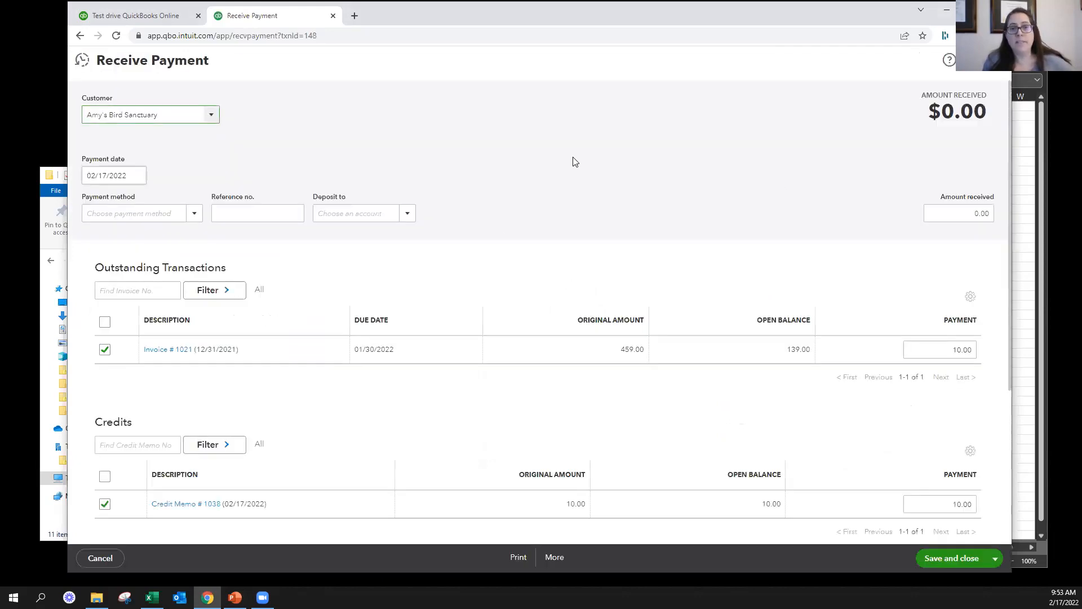
pyautogui.scroll(-2, 596, 294)
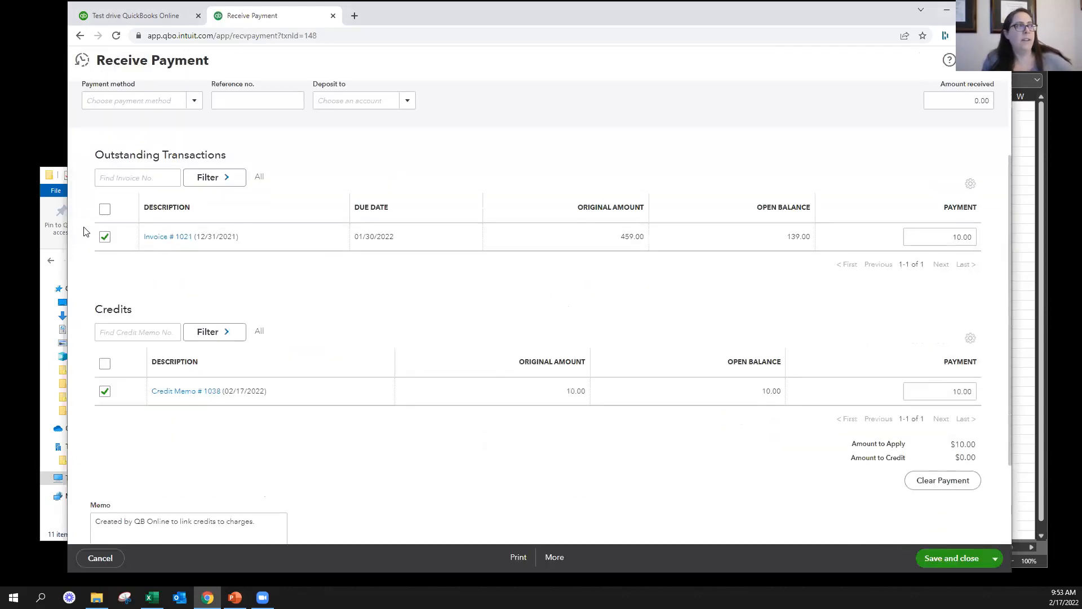
pyautogui.scroll(2, 173, 270)
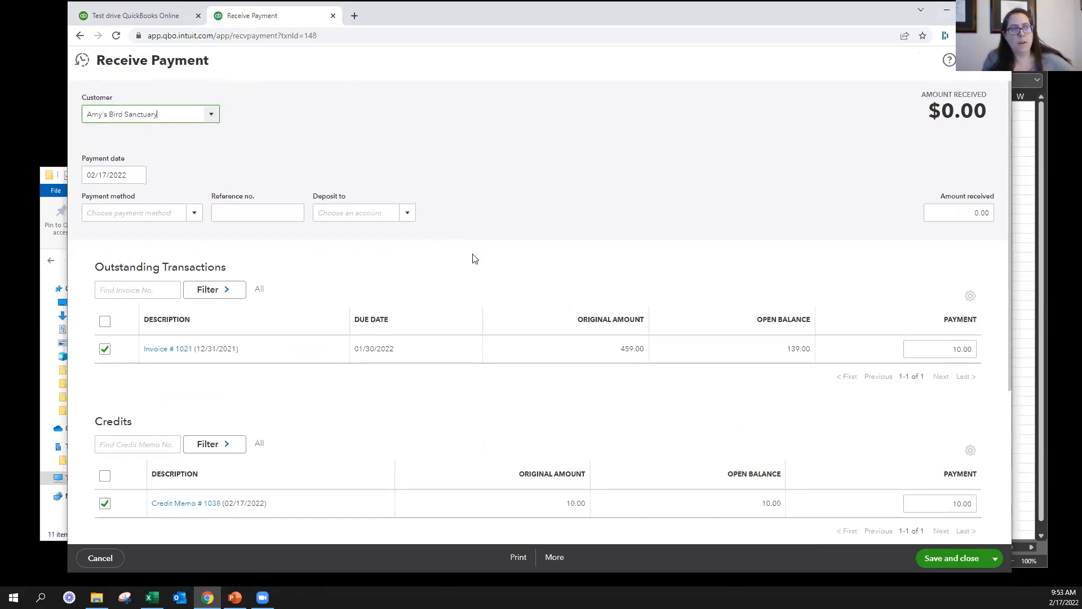
pyautogui.scroll(-2, 172, 248)
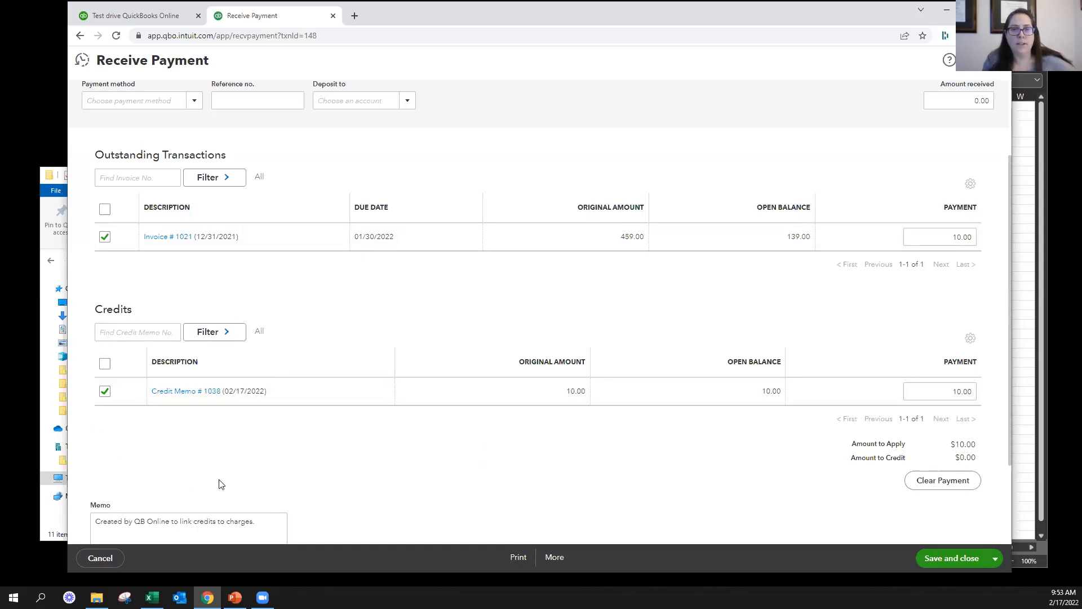
pyautogui.hotkey('alt', 'Tab')
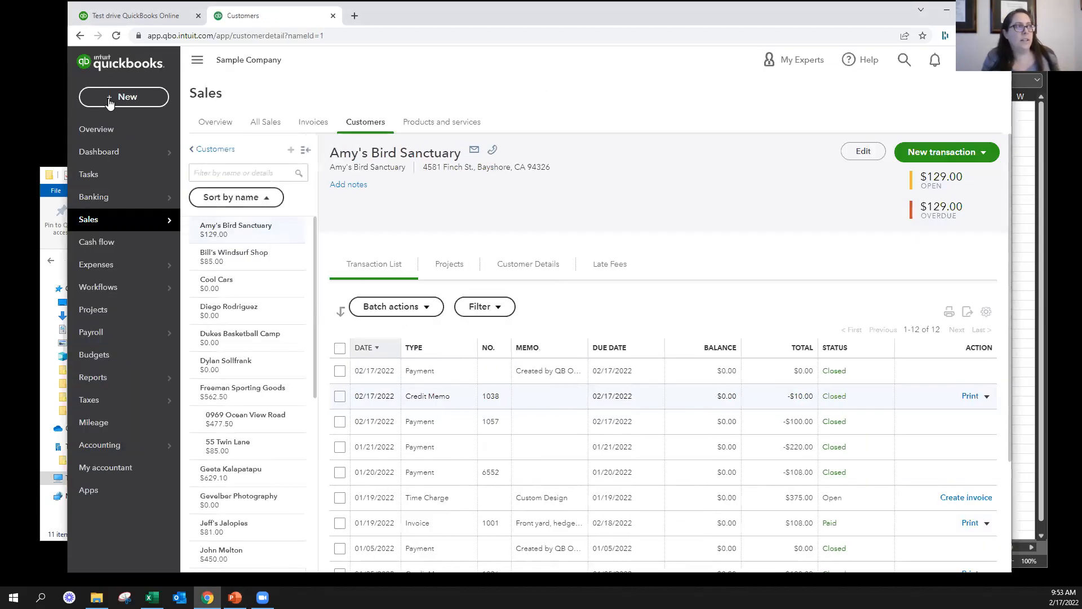
# Create a delayed charge for the individual customer whose prefilled line is the weekly gardening service
pyautogui.click(110, 102)
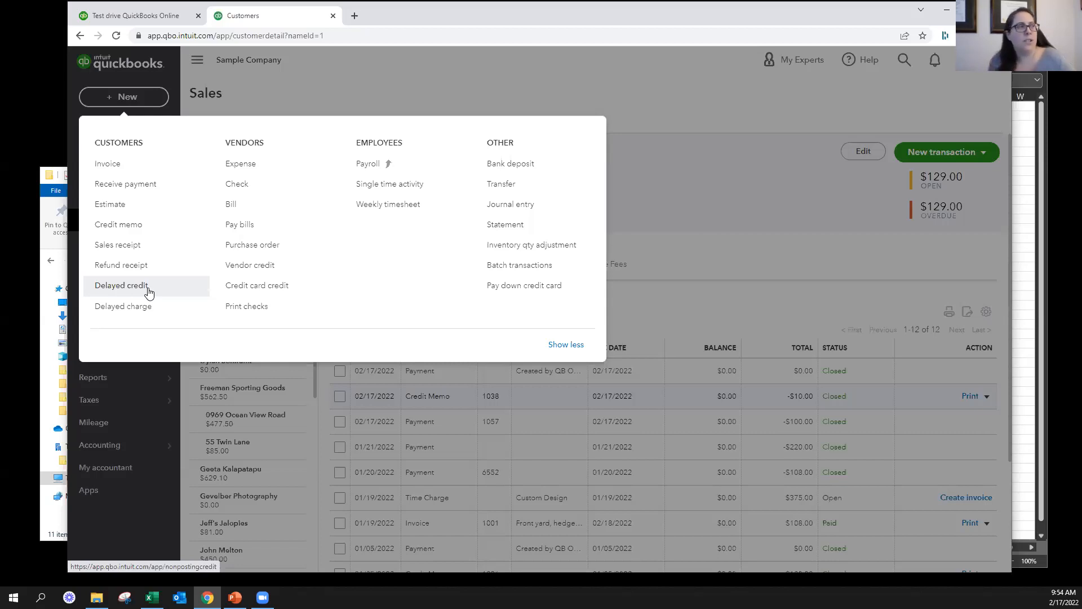
pyautogui.click(148, 307)
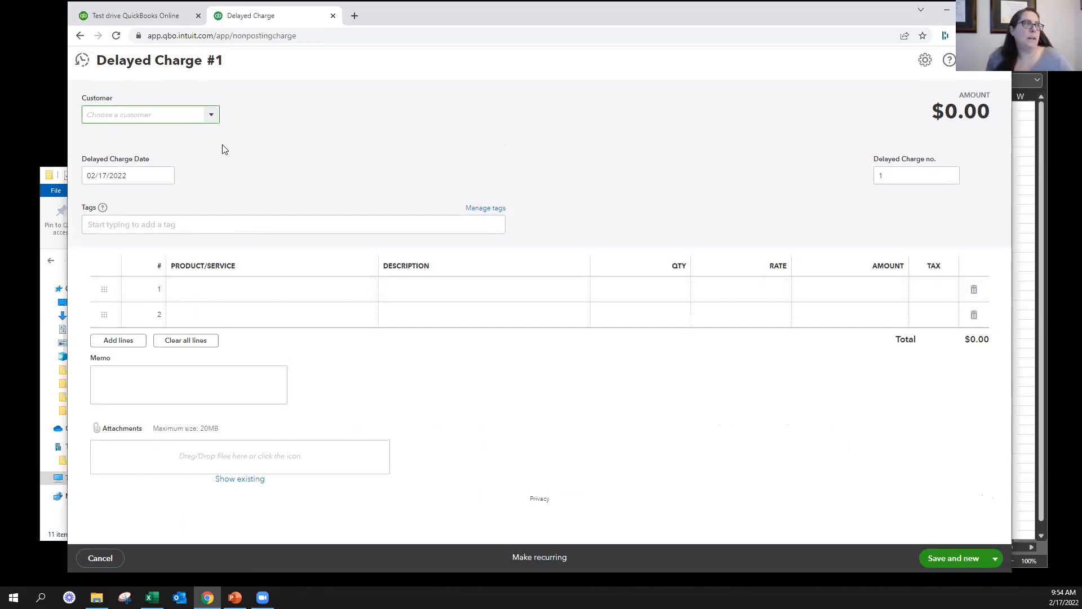
pyautogui.click(211, 115)
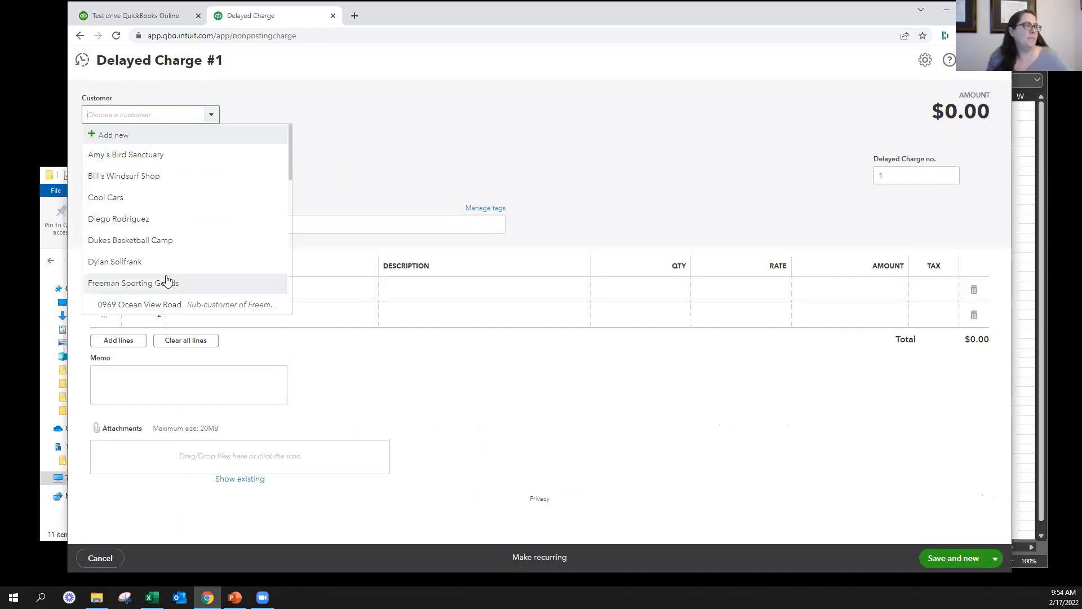
pyautogui.scroll(-7, 159, 265)
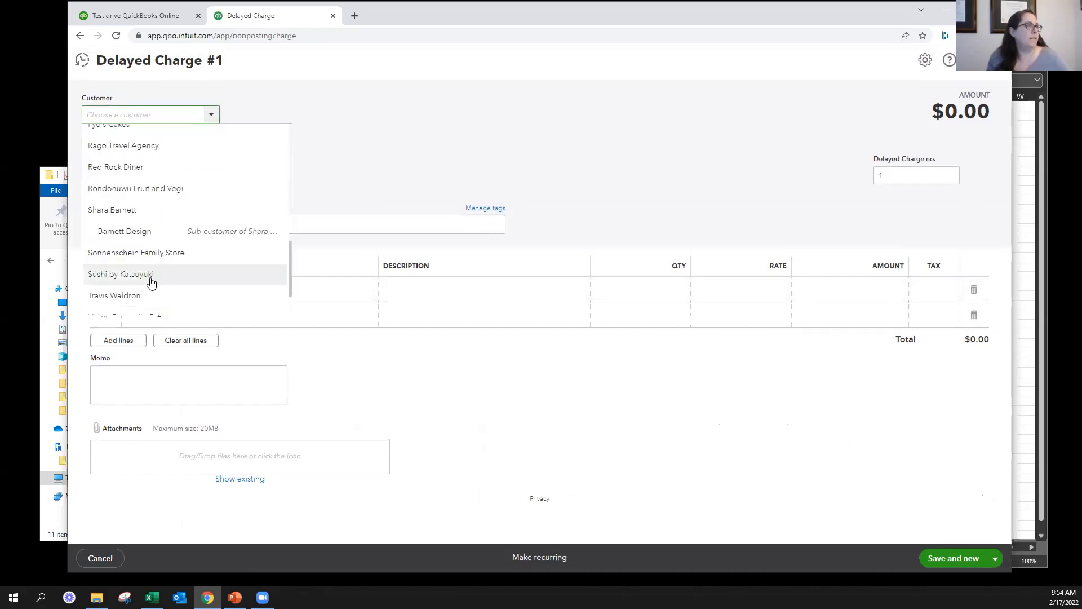
pyautogui.scroll(-1, 150, 282)
pyautogui.click(137, 239)
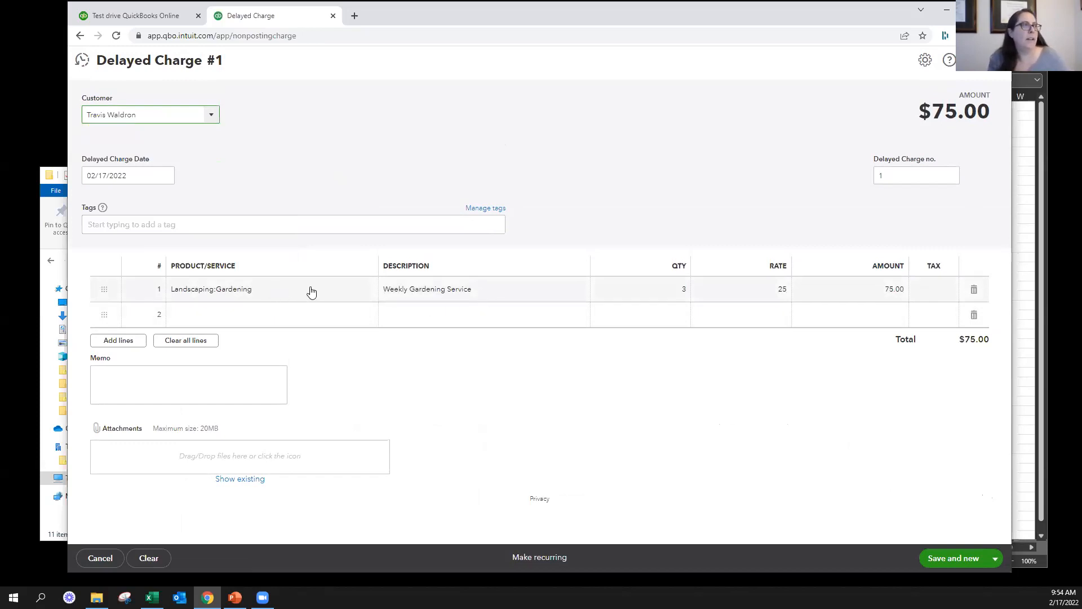
# Check the gardening line's quantity and rate, then save and close the delayed charge, accepting the duplicate number 1
pyautogui.click(679, 290)
pyautogui.click(741, 286)
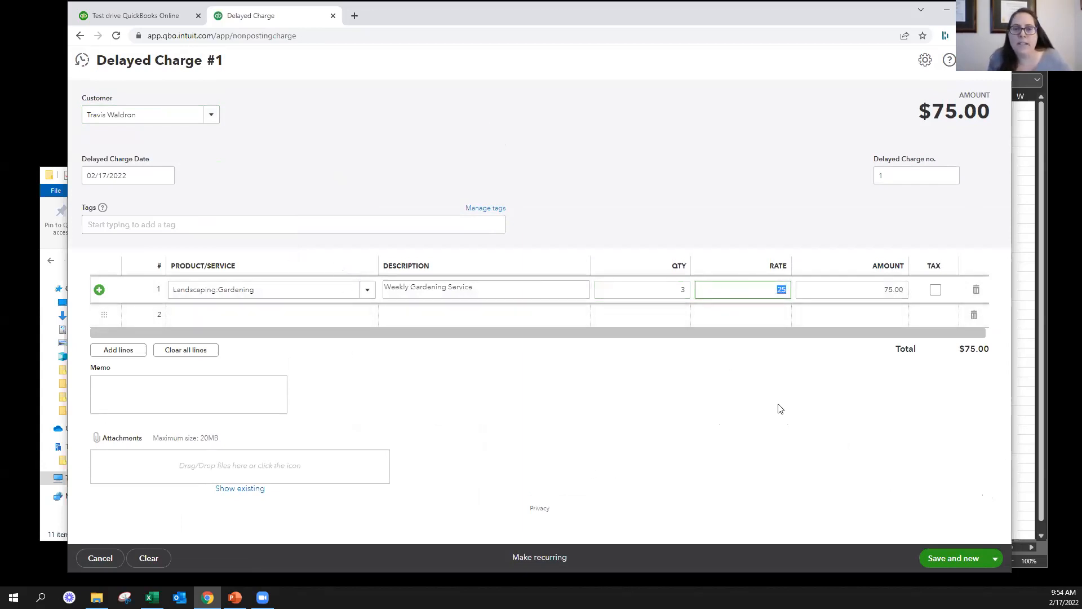
pyautogui.click(963, 559)
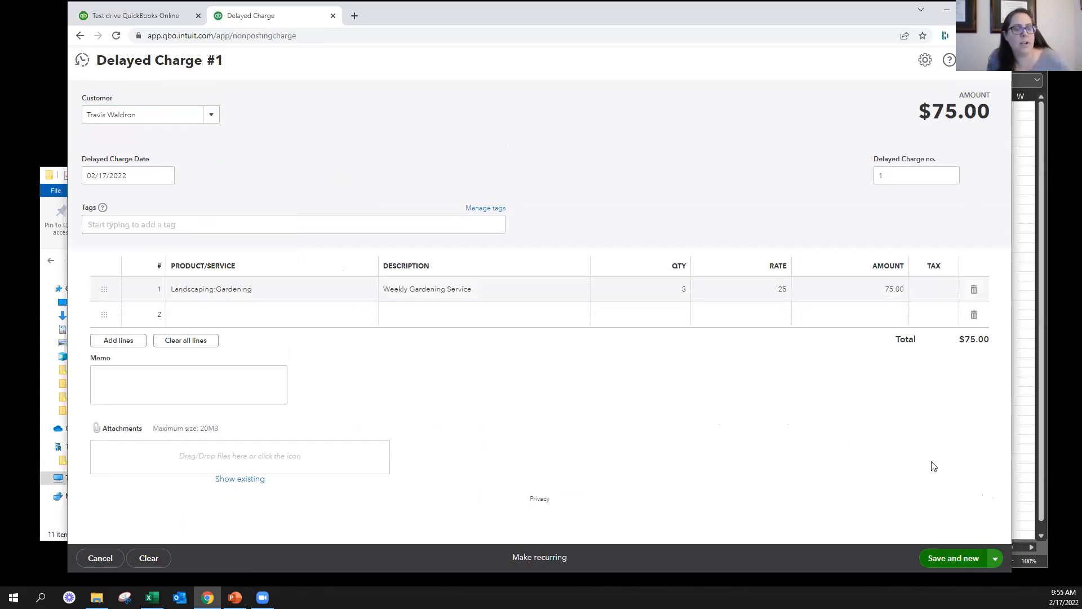
pyautogui.click(995, 560)
pyautogui.click(947, 538)
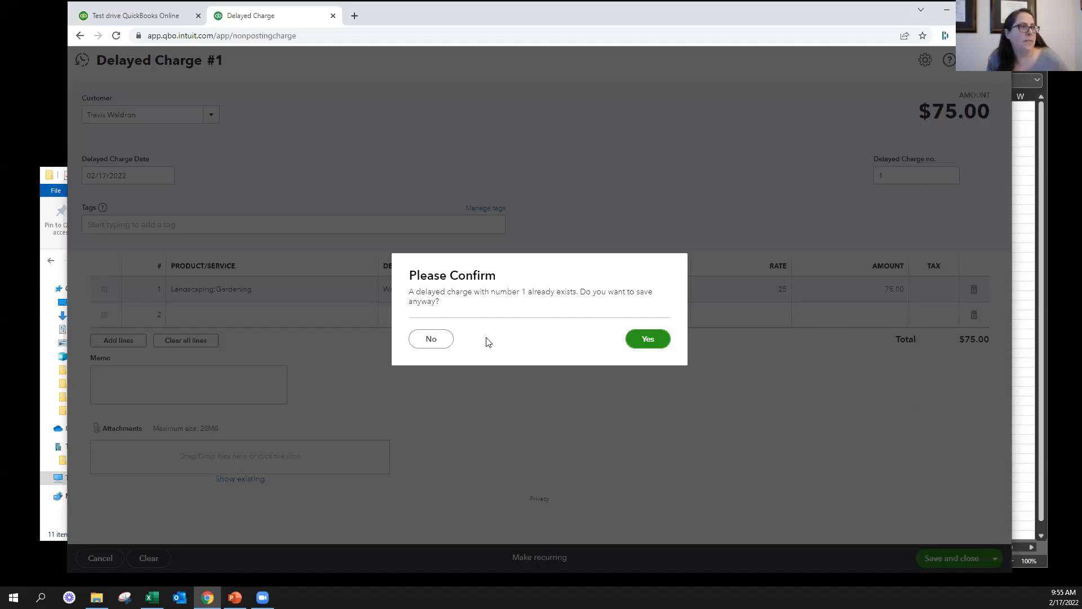
pyautogui.click(658, 339)
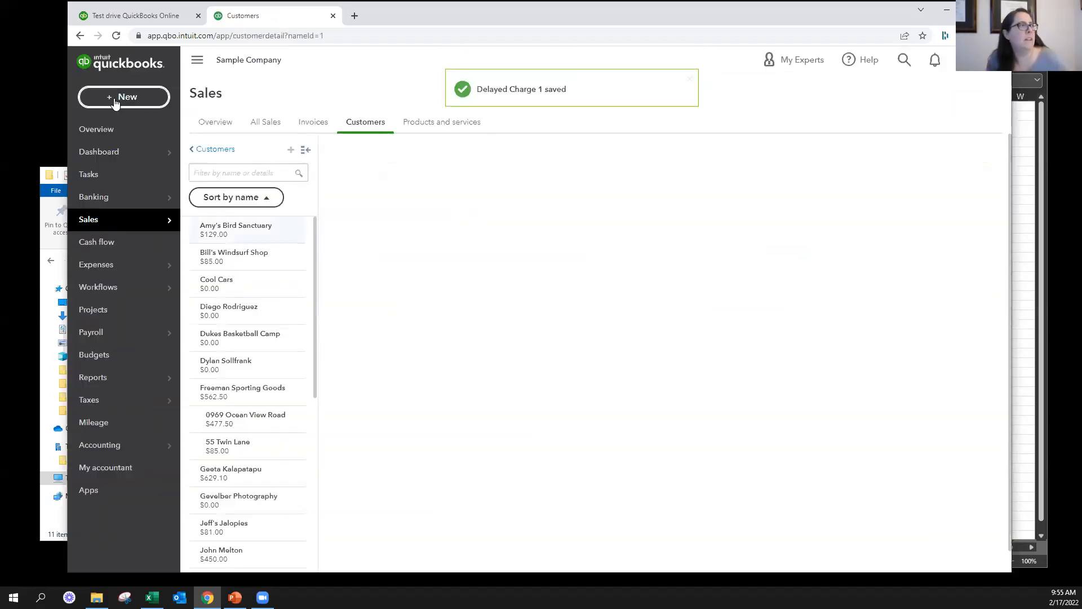
# Start an invoice for the same customer, add the delayed weekly gardening charge to it, and leave it without saving
pyautogui.click(118, 99)
pyautogui.click(131, 165)
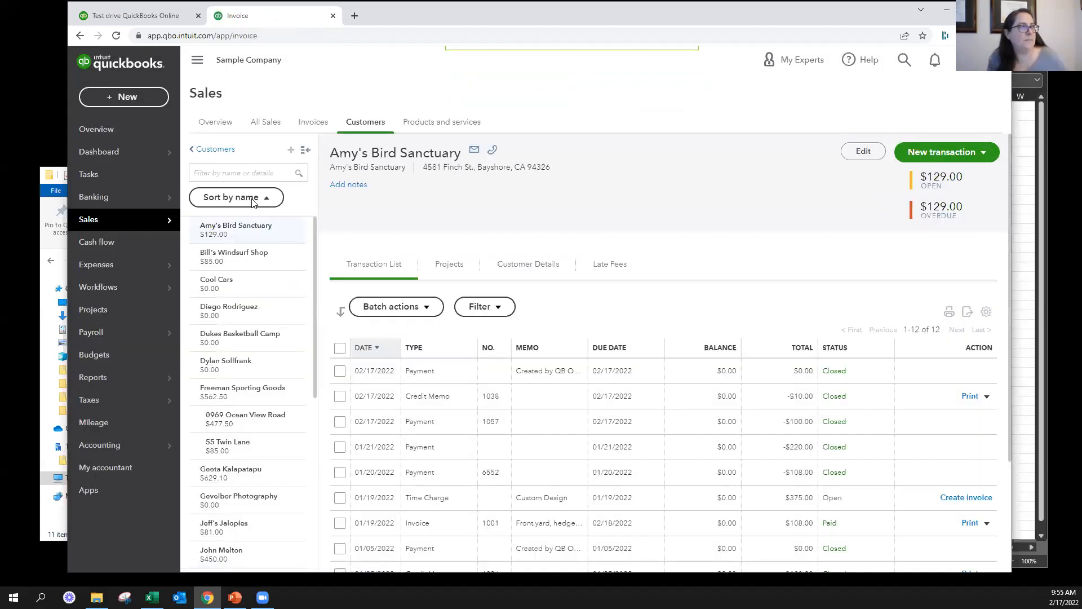
pyautogui.write('Travis Waldron')
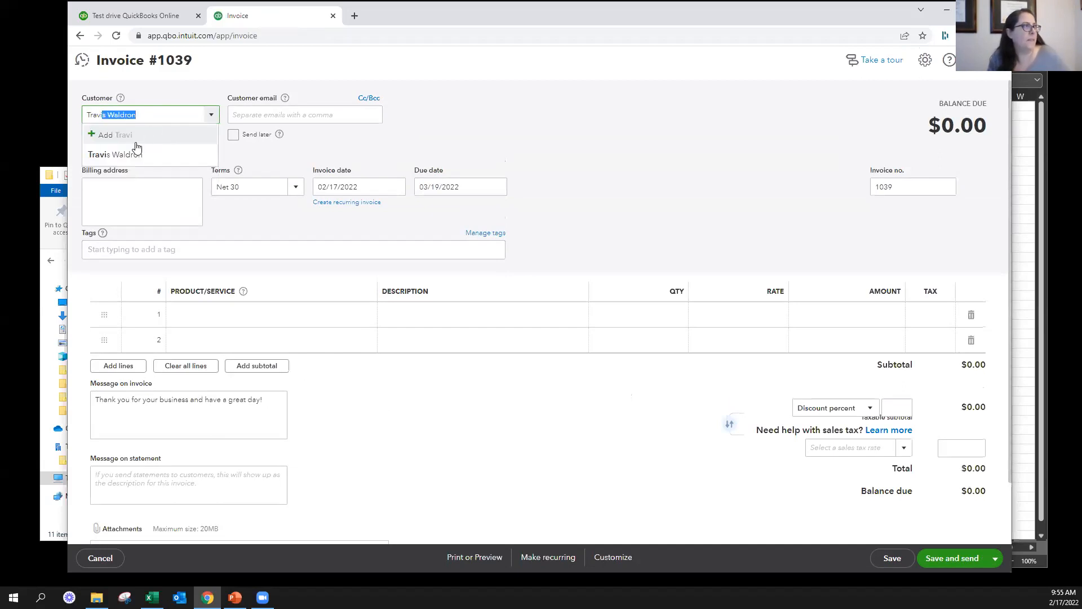
pyautogui.click(134, 155)
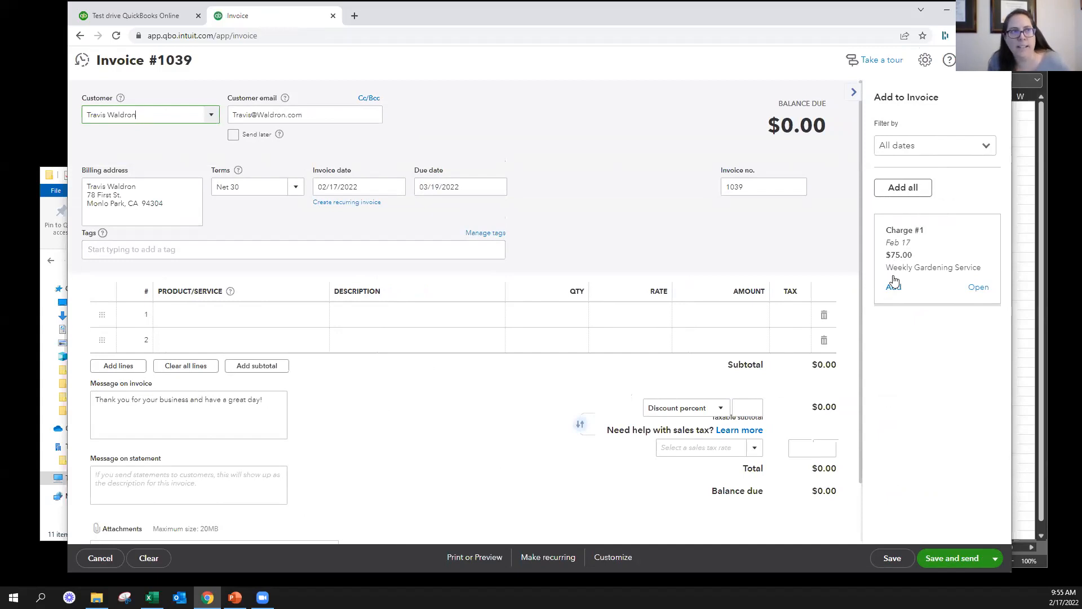
pyautogui.click(893, 289)
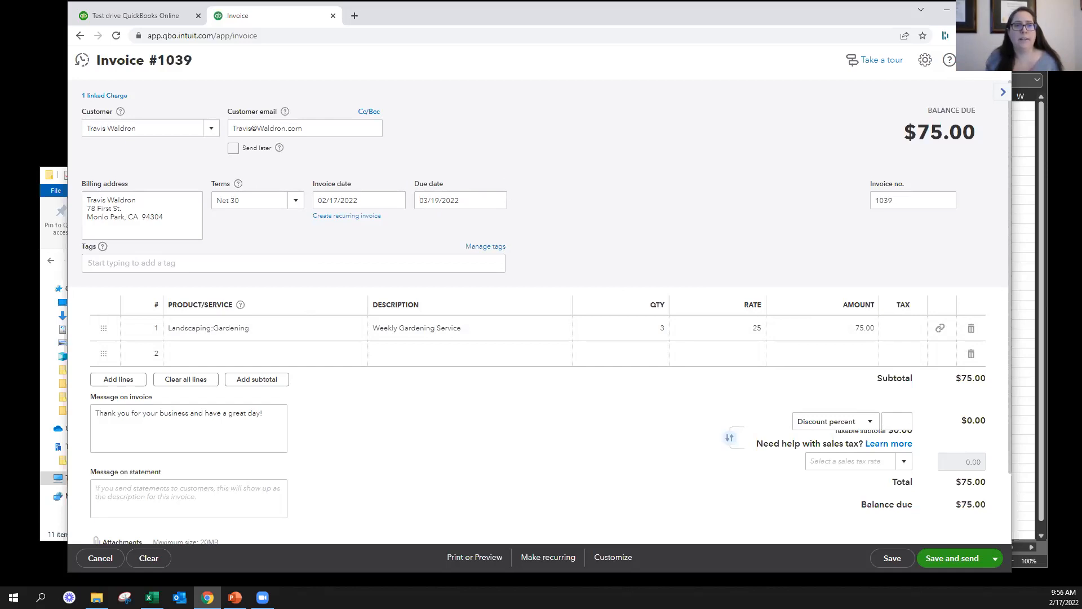
pyautogui.hotkey('alt', 'Tab')
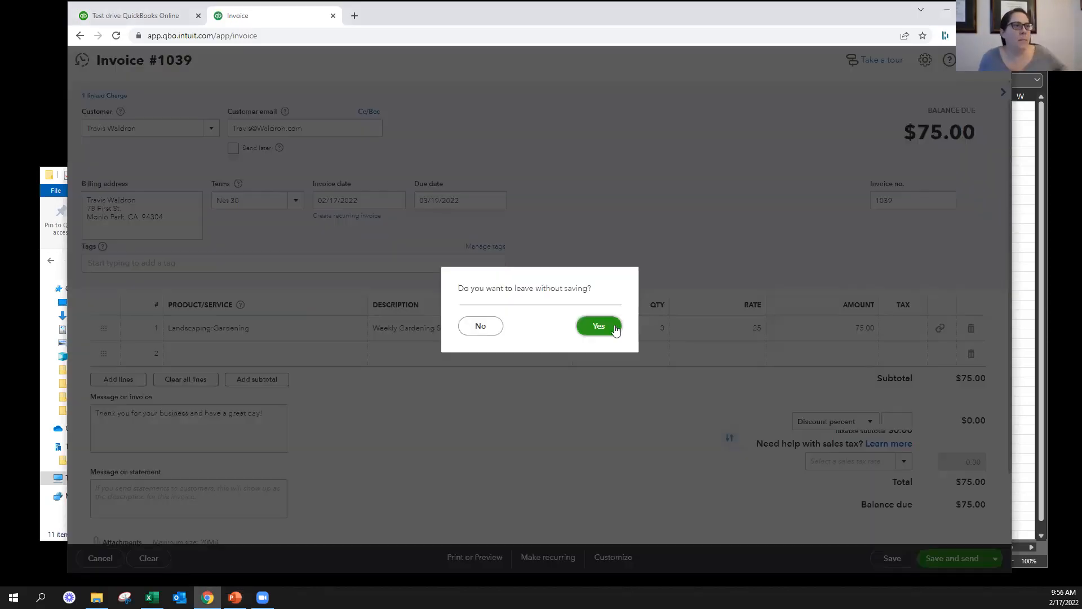
pyautogui.click(598, 326)
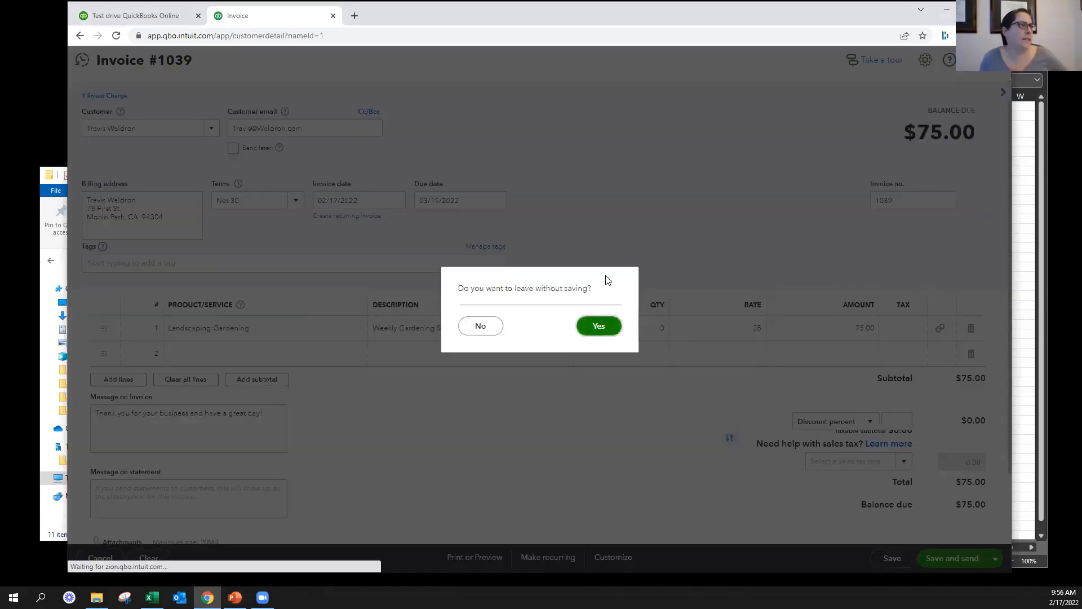
# Start a sales receipt for the same individual customer used on the abandoned invoice
pyautogui.click(120, 96)
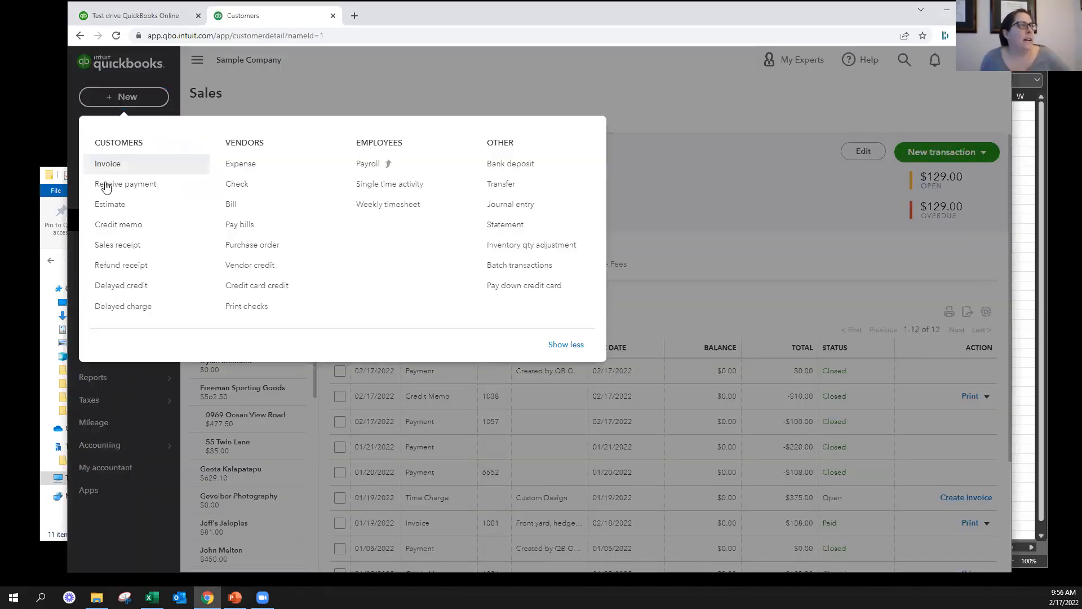
pyautogui.click(115, 245)
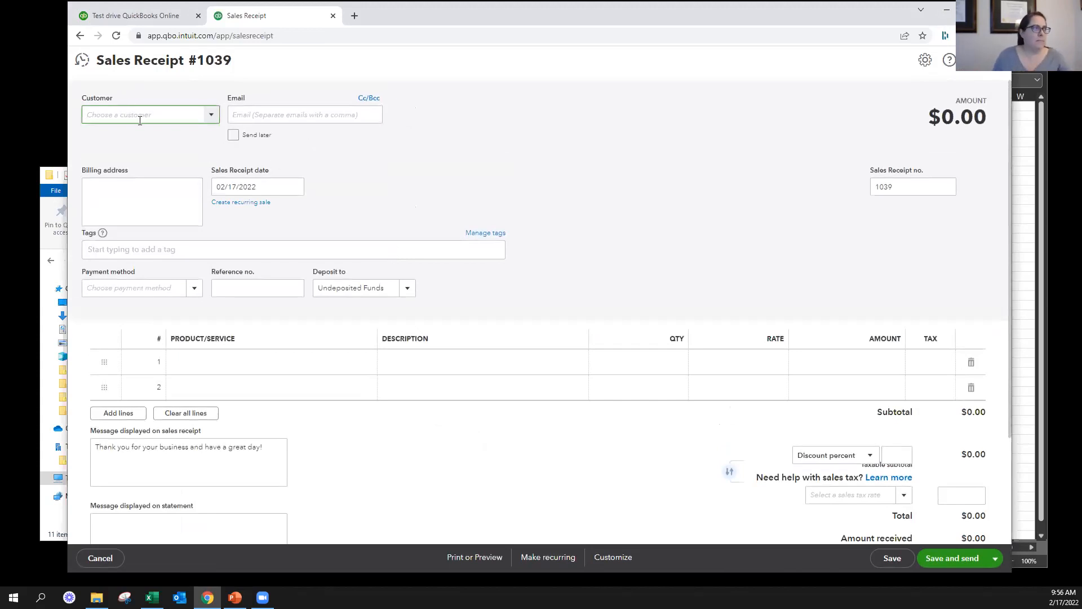
pyautogui.write('trav')
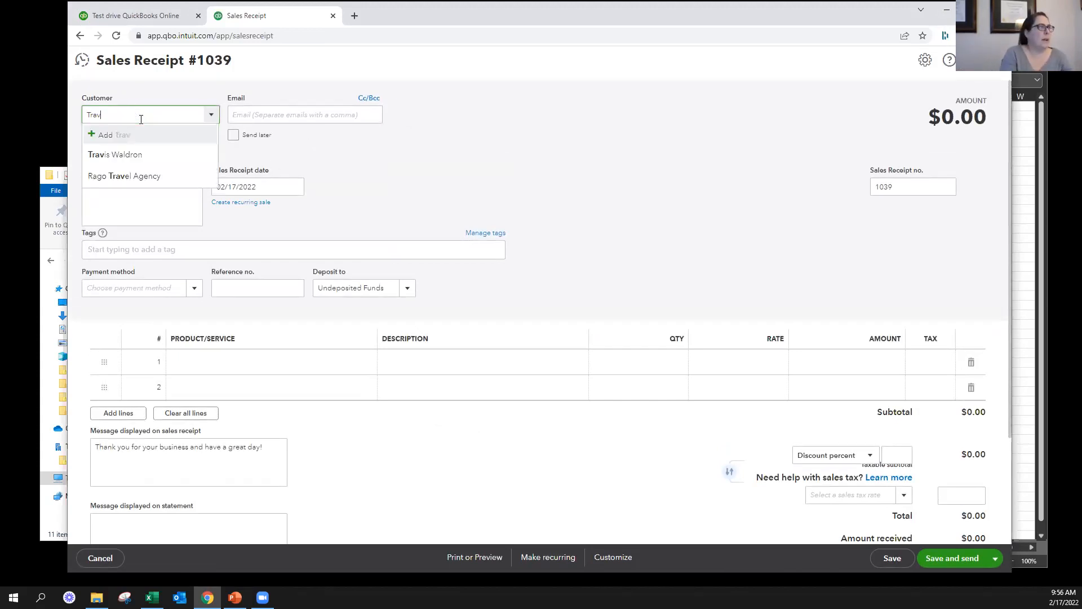
pyautogui.click(157, 155)
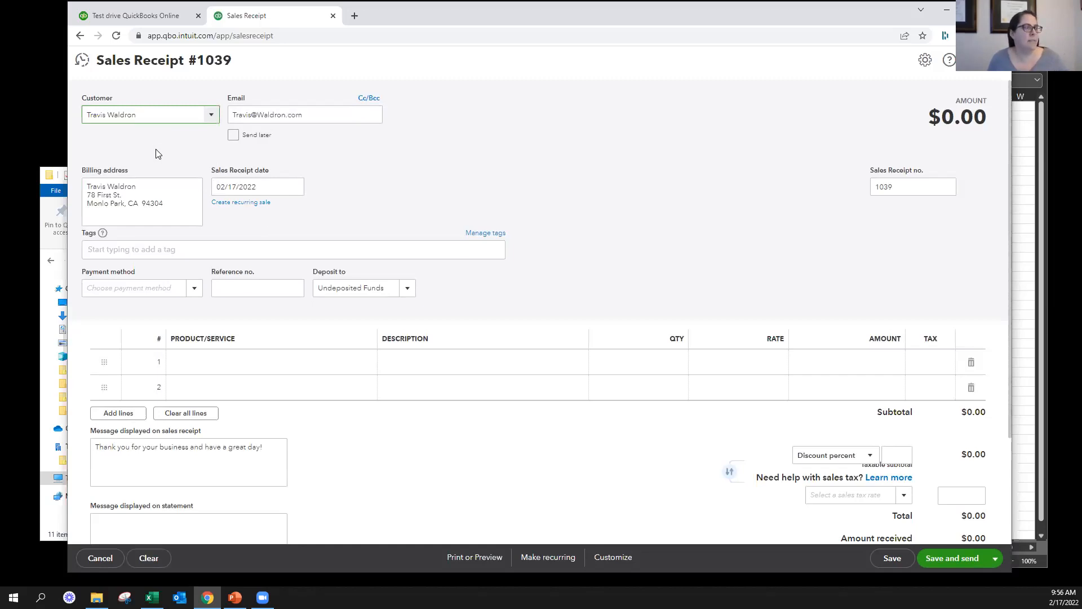
pyautogui.press('Tab')
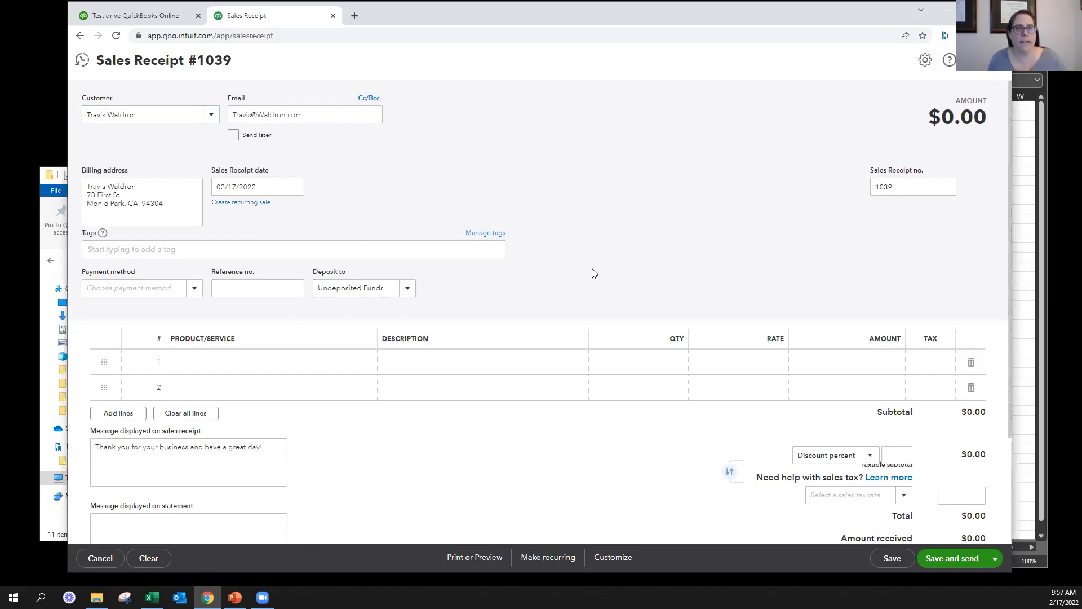
# Add the Design:Fountains:Concrete product as the receipt's first line at a rate of 100
pyautogui.click(287, 361)
pyautogui.write('con')
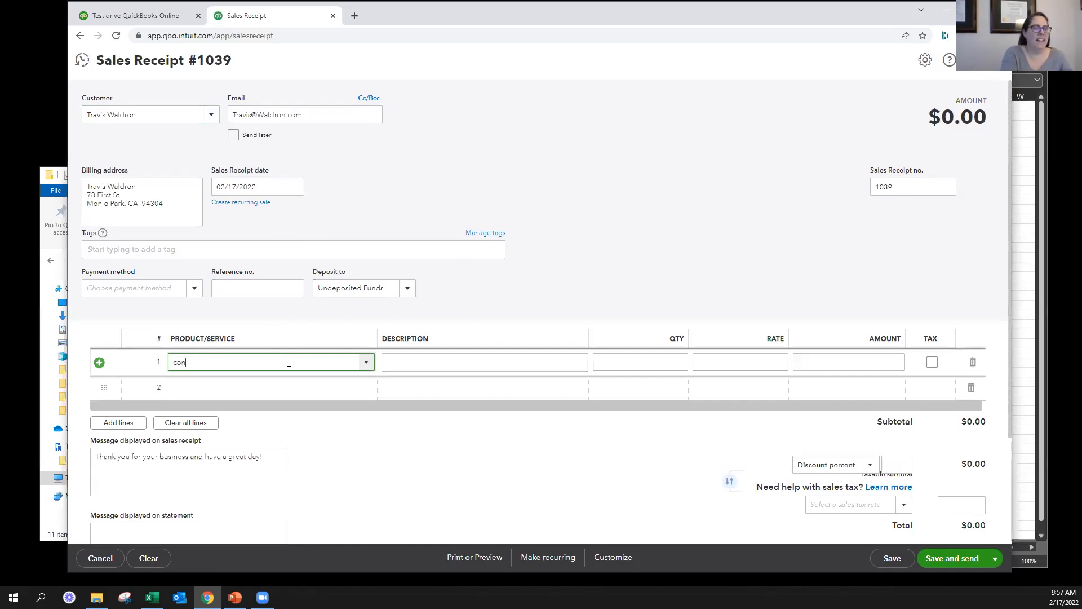
pyautogui.click(374, 404)
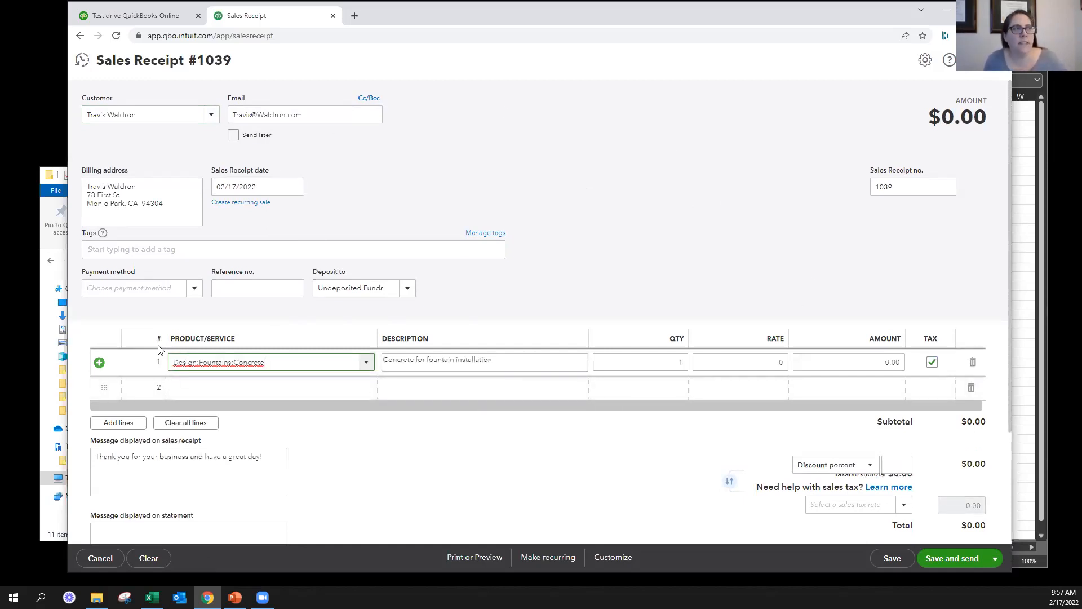
pyautogui.click(731, 365)
pyautogui.write('100')
pyautogui.press('Tab')
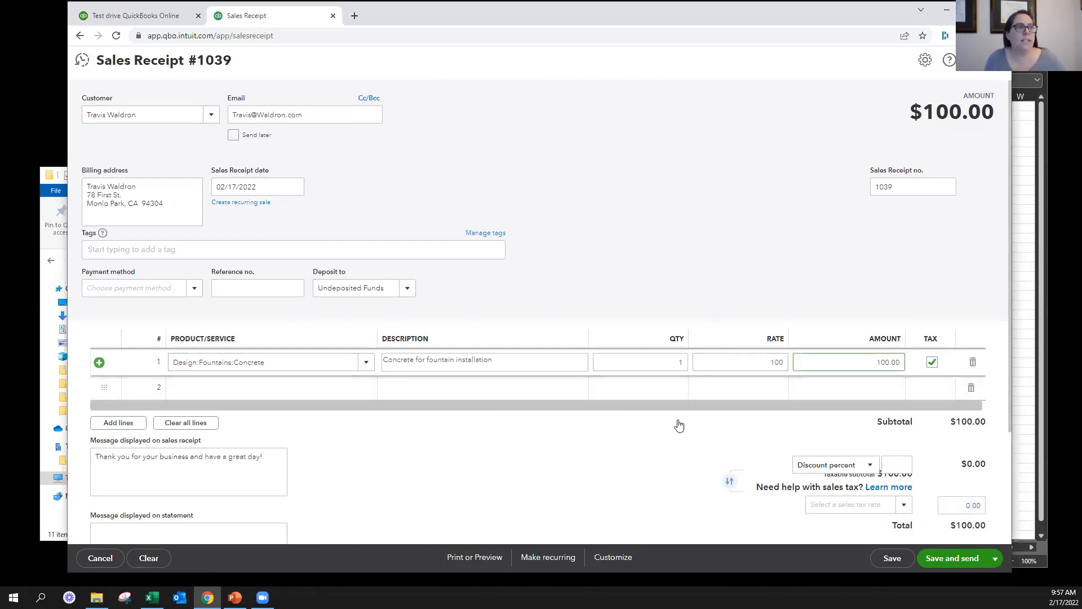
# Apply a 15 percent discount to the sales receipt
pyautogui.click(891, 465)
pyautogui.write('15')
pyautogui.press('Tab')
pyautogui.press('Tab')
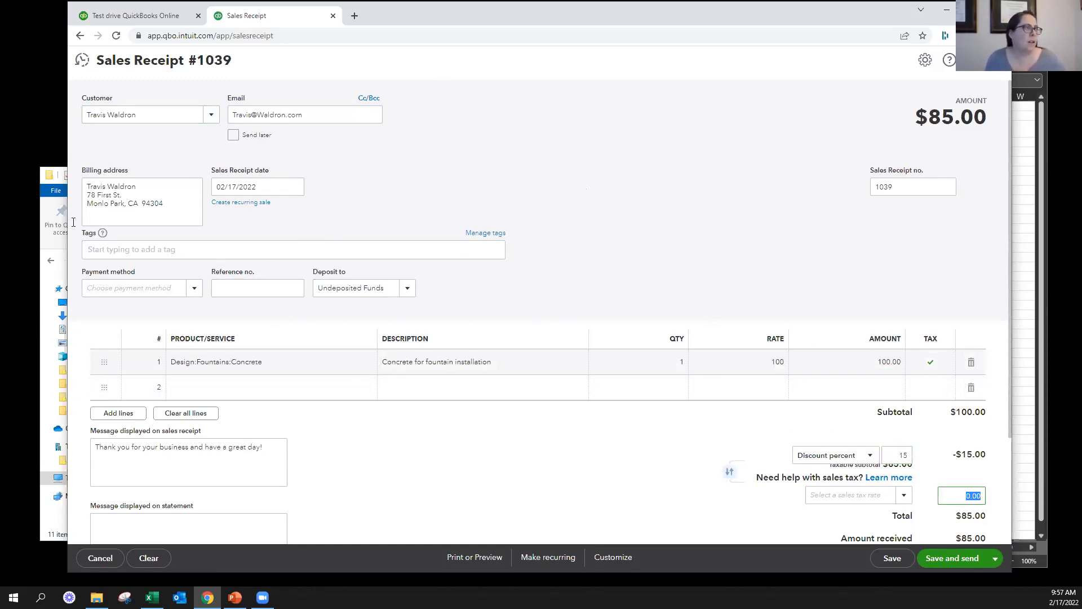
# Record the receipt's payment as Cash with reference number 1057, deposited to the Checking account
pyautogui.moveTo(472, 313); pyautogui.dragTo(170, 292)
pyautogui.moveTo(99, 283); pyautogui.dragTo(128, 249)
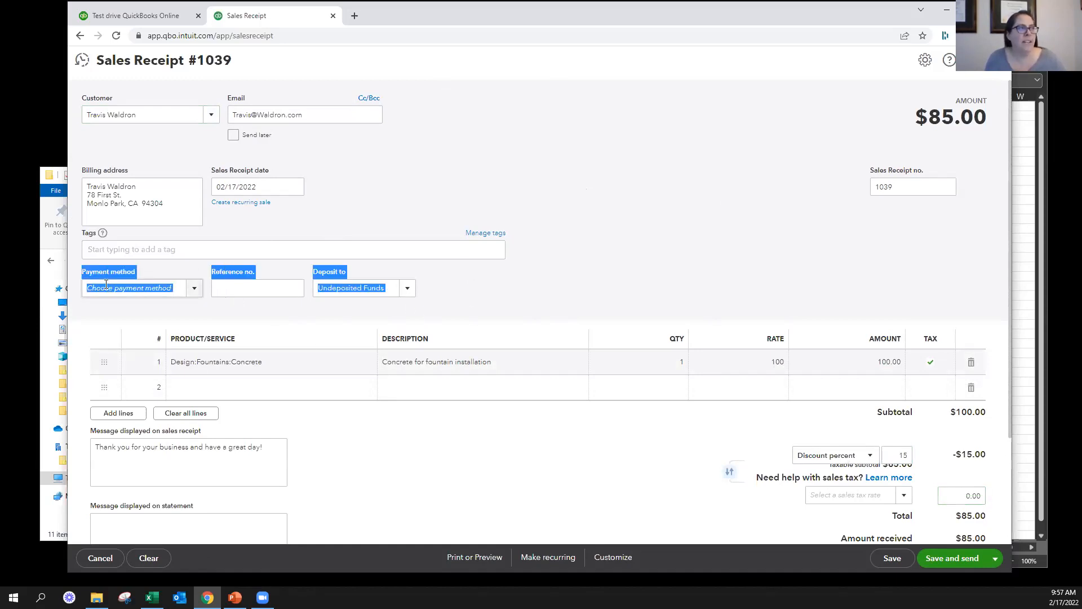
pyautogui.click(474, 298)
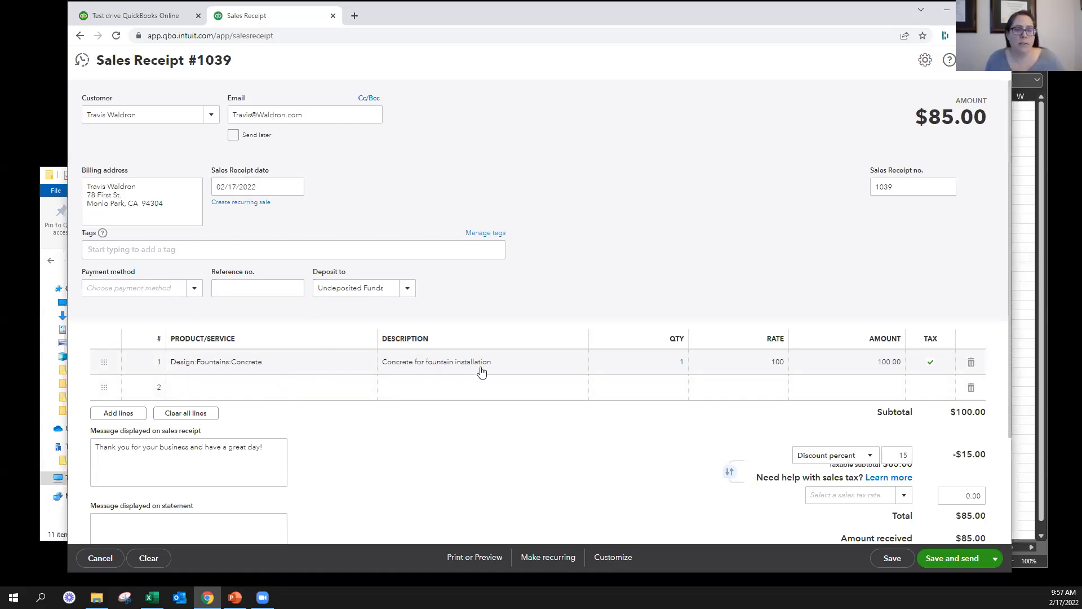
pyautogui.click(193, 289)
pyautogui.click(137, 349)
pyautogui.click(244, 290)
pyautogui.write('105')
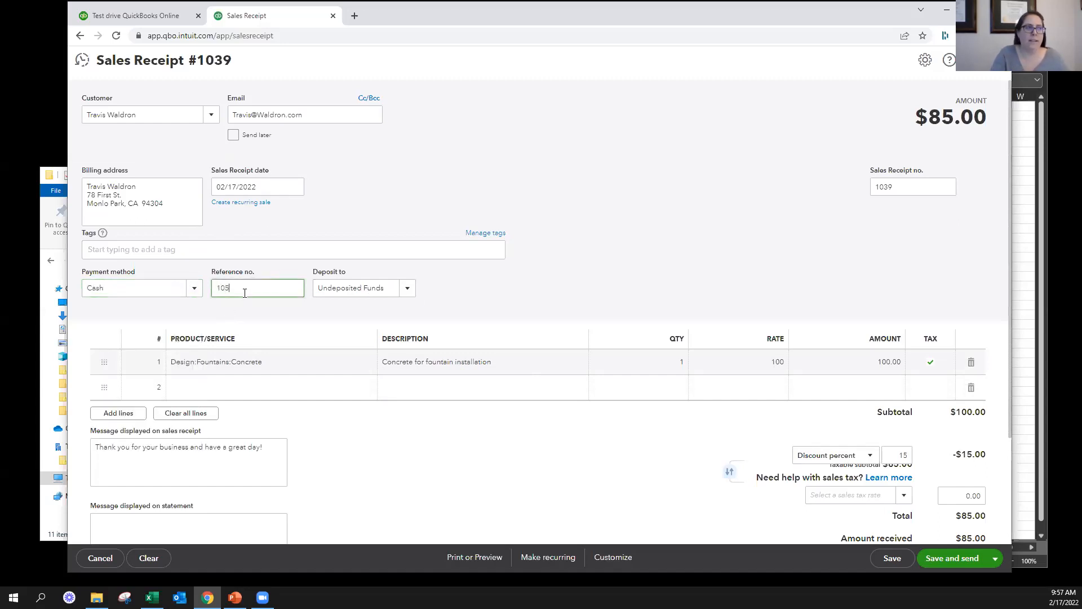
pyautogui.write('7')
pyautogui.press('Tab')
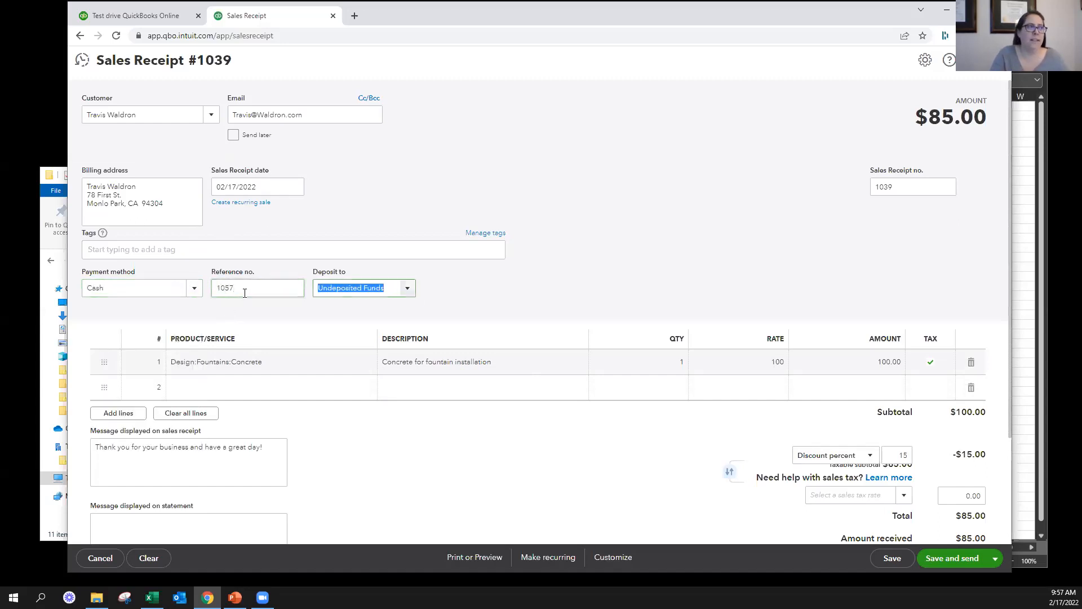
pyautogui.click(408, 289)
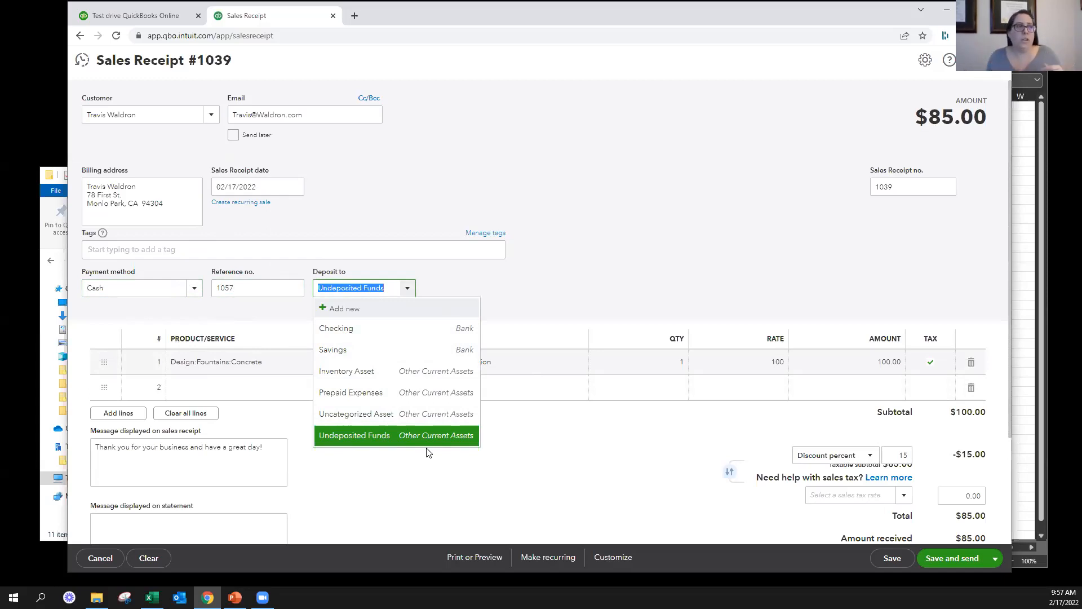
pyautogui.click(374, 332)
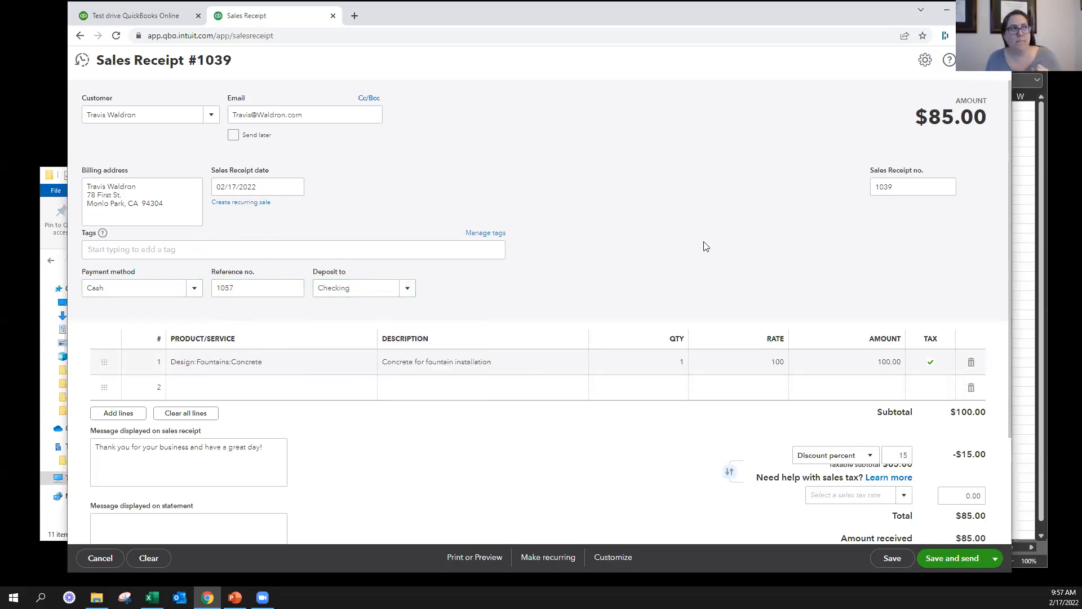
# Abandon the unsaved receipt to customize the sales receipt form, and give the new template a dark red accent colour
pyautogui.click(623, 558)
pyautogui.click(601, 501)
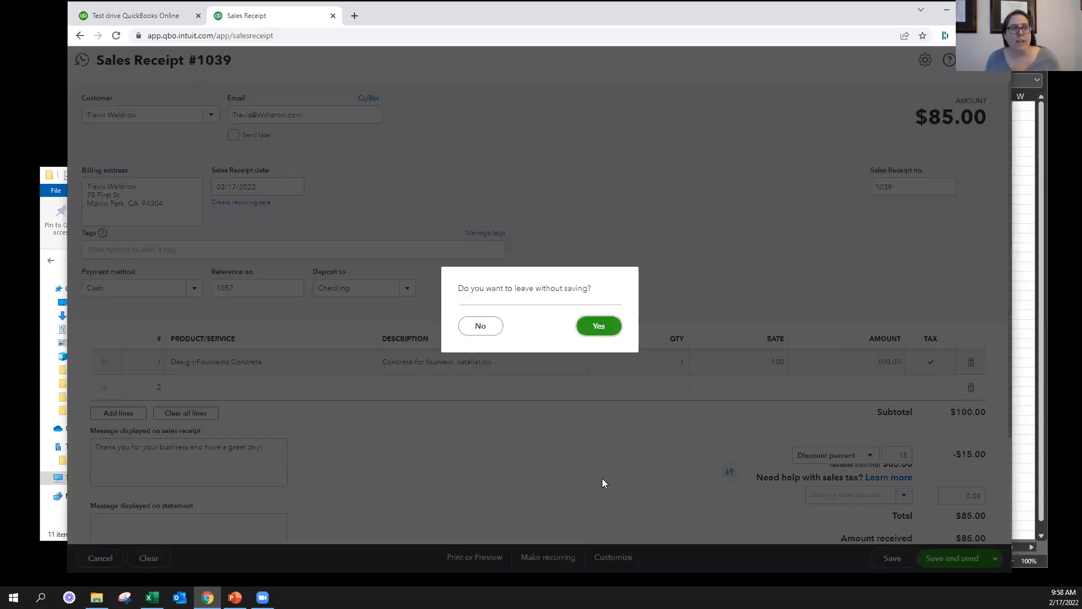
pyautogui.click(617, 325)
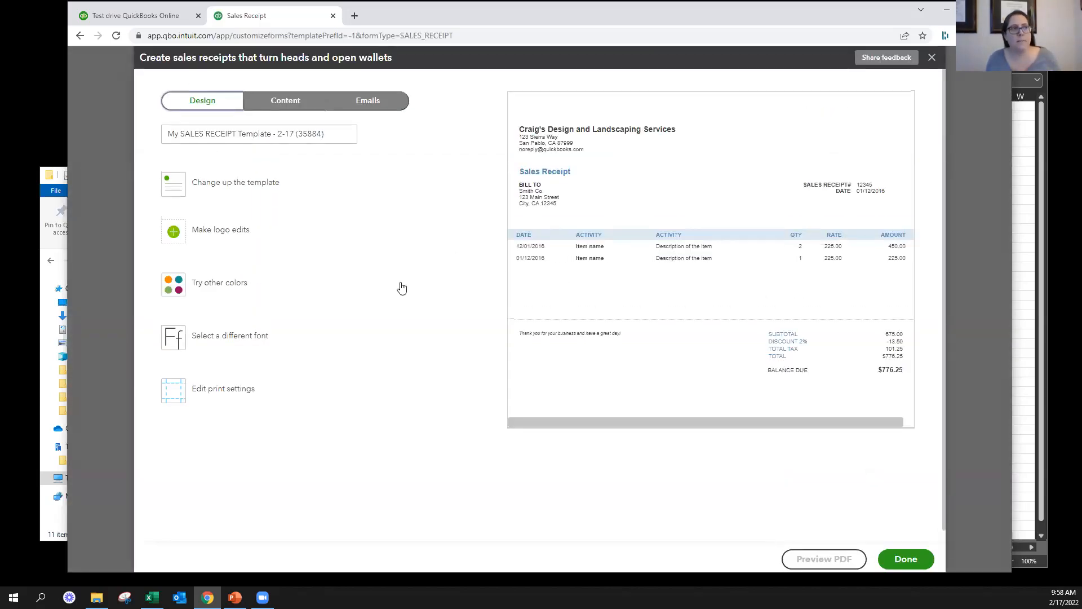
pyautogui.click(244, 291)
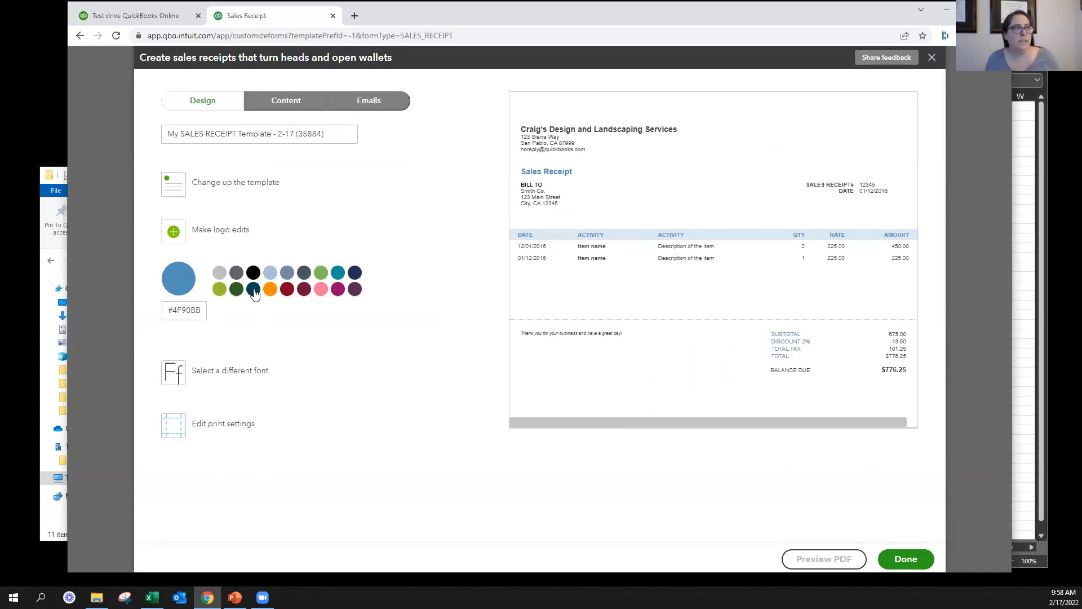
pyautogui.click(287, 289)
# Examine the template's activity table, footer and email settings, then exit without saving and close the blank sales receipt
pyautogui.click(286, 100)
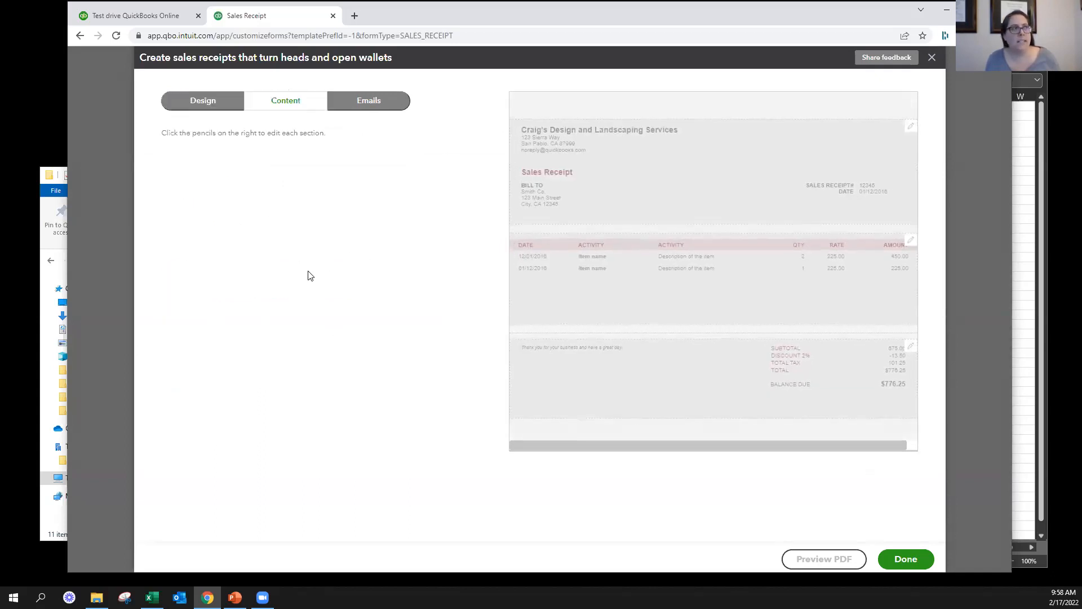
pyautogui.click(672, 261)
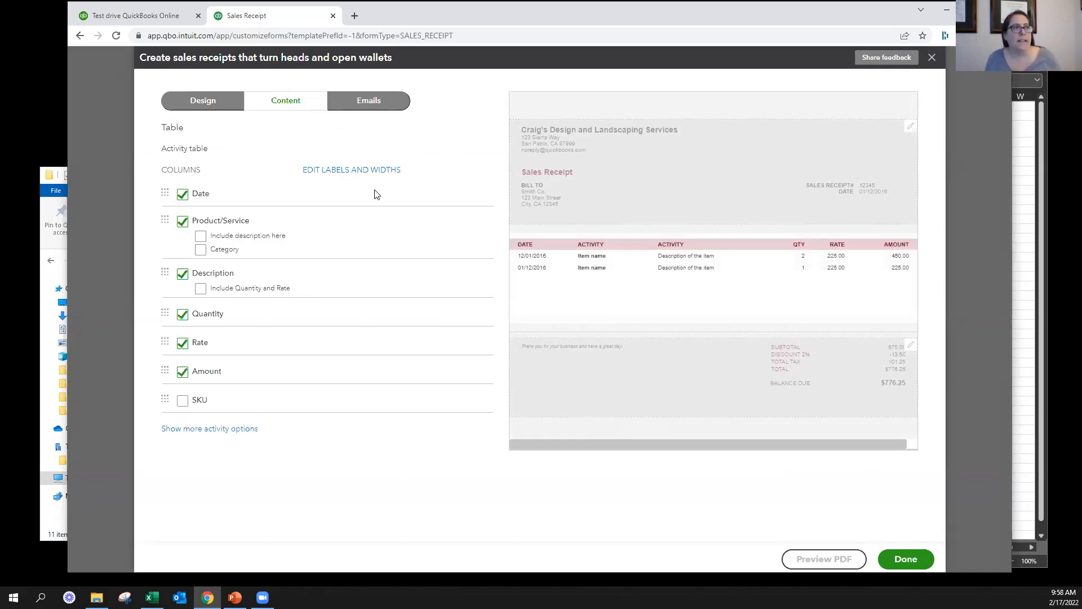
pyautogui.click(690, 195)
pyautogui.click(620, 412)
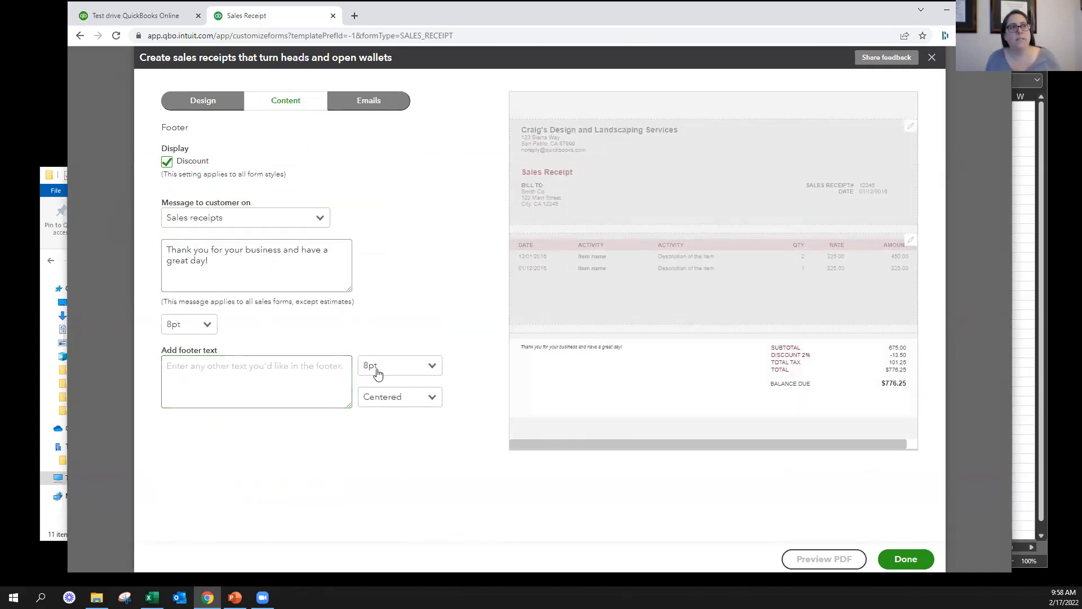
pyautogui.click(369, 100)
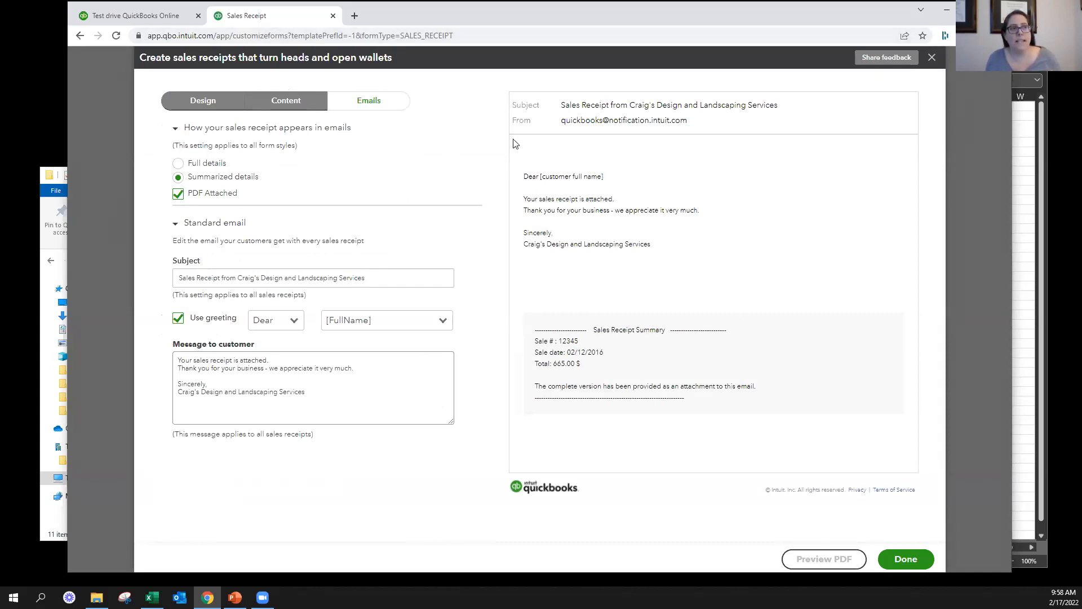
pyautogui.click(933, 57)
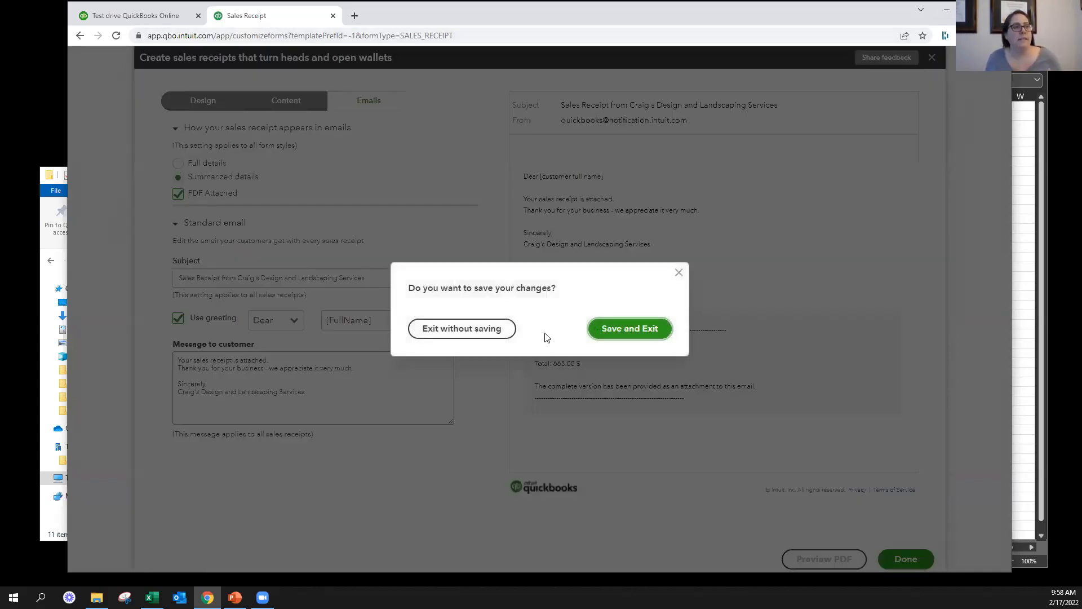
pyautogui.click(465, 331)
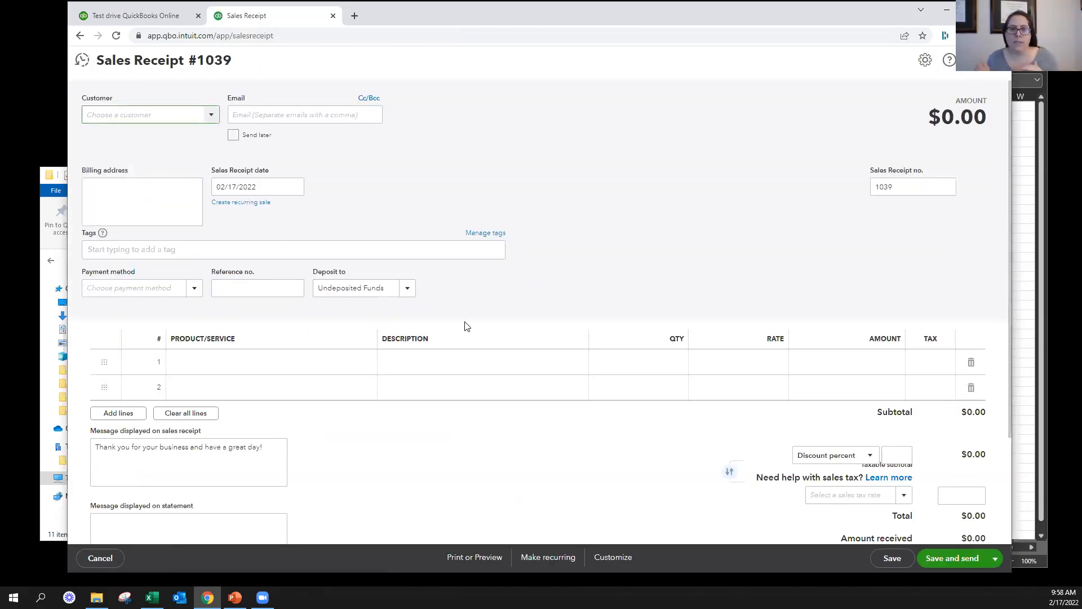
pyautogui.moveTo(86, 266); pyautogui.dragTo(489, 299)
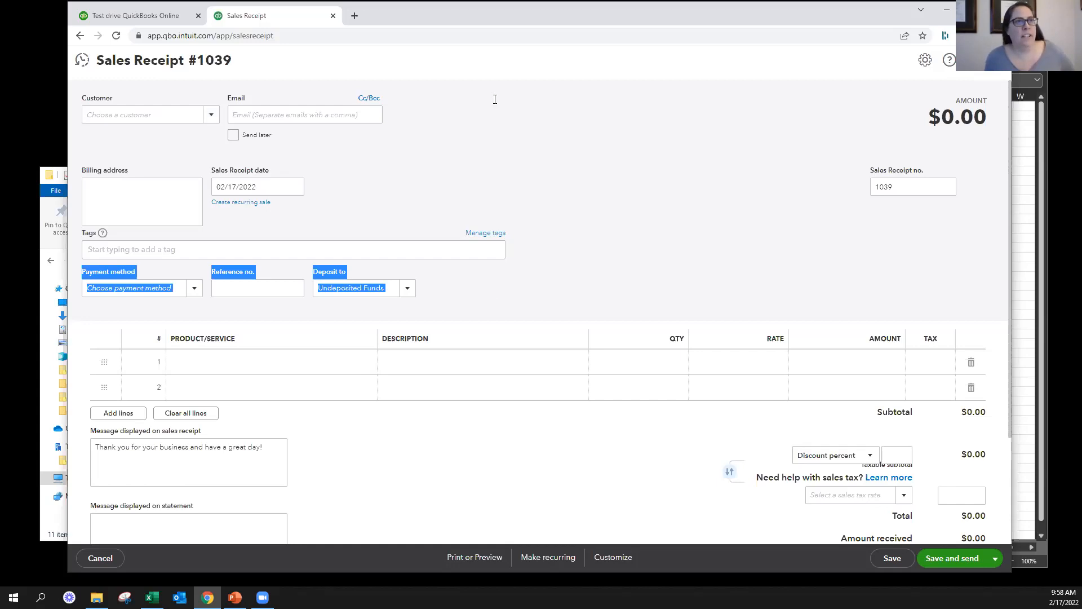
pyautogui.click(995, 60)
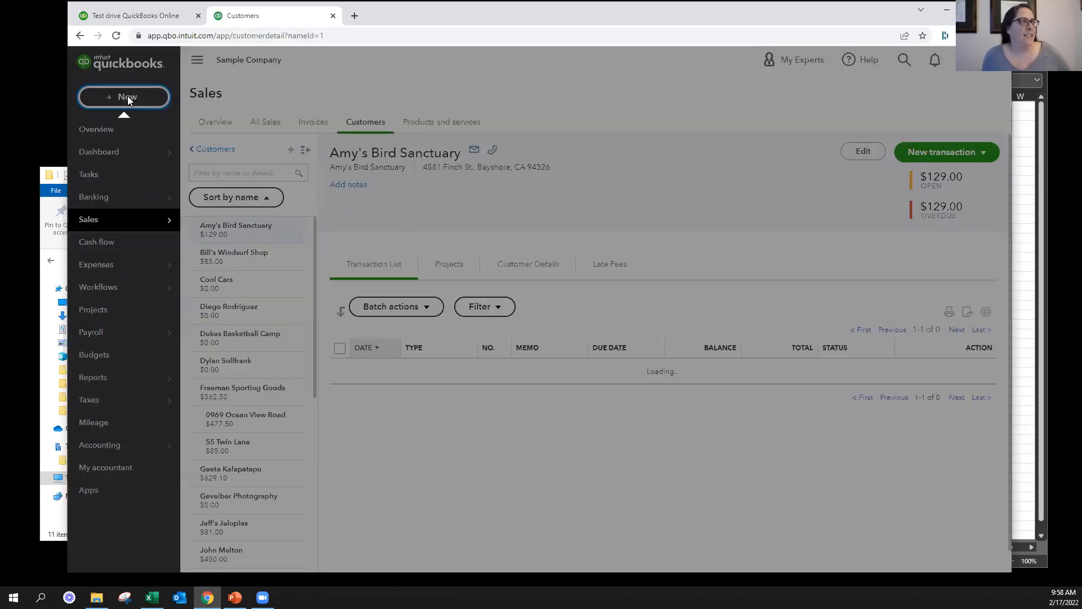
# Start an estimate, examine the status choices available for it, and leave it unsaved
pyautogui.click(128, 96)
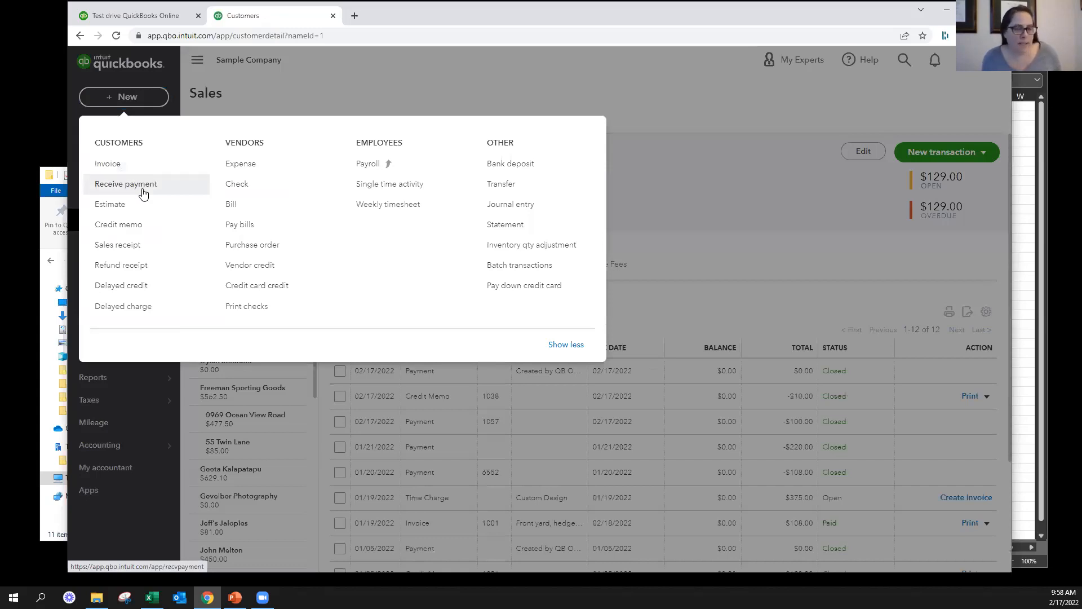
pyautogui.click(116, 206)
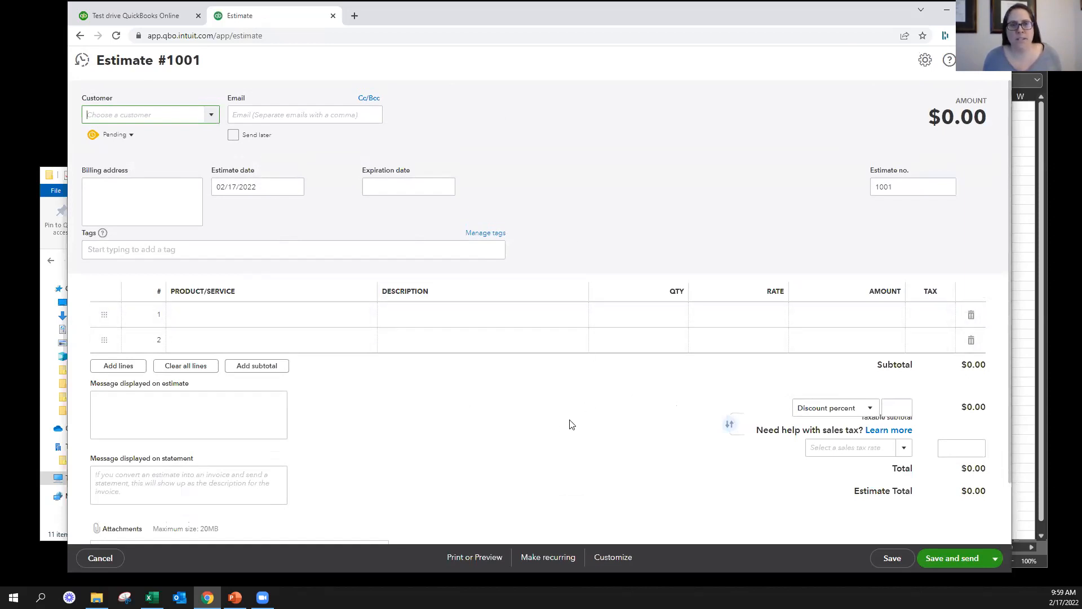
pyautogui.click(126, 135)
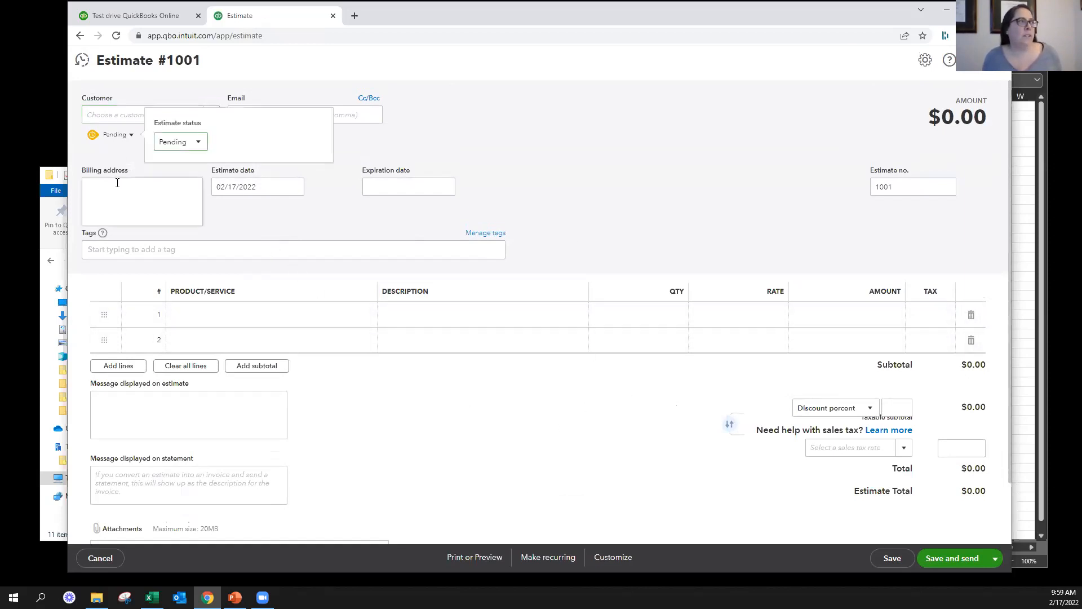
pyautogui.click(185, 142)
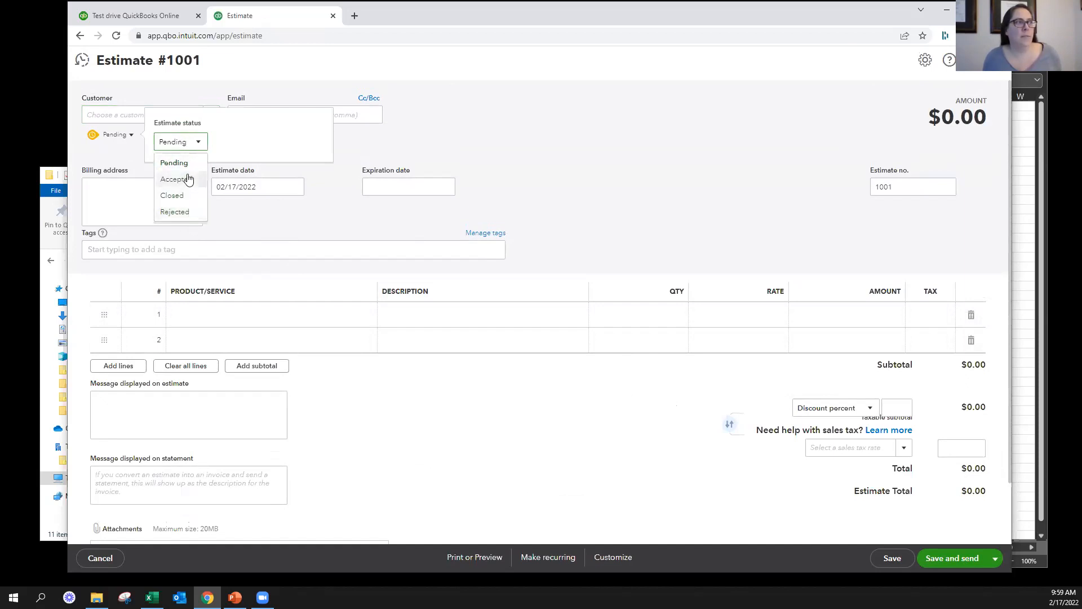
pyautogui.click(733, 108)
pyautogui.click(990, 72)
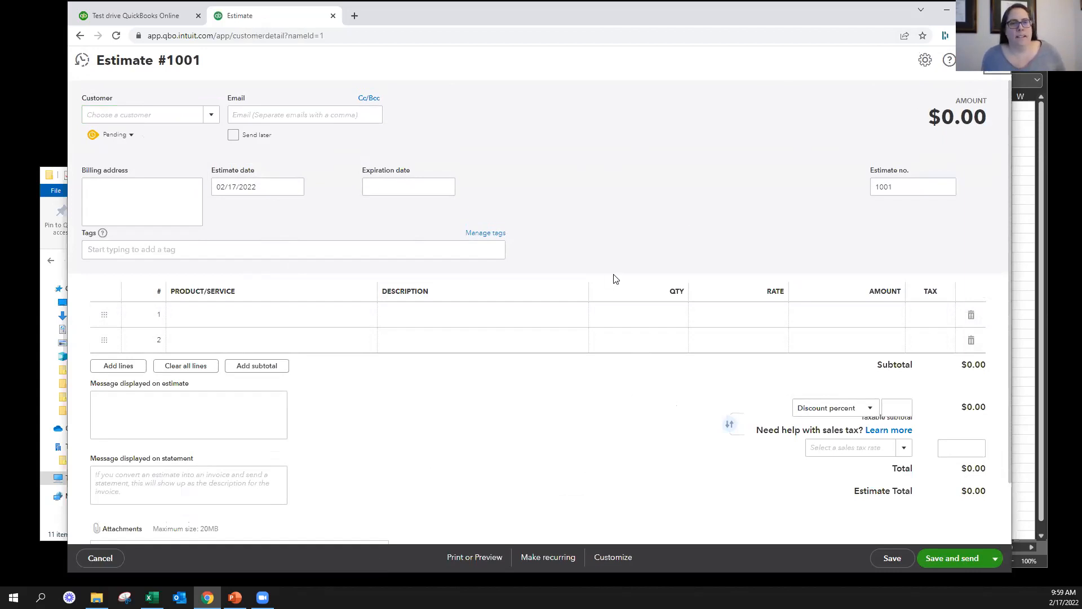
pyautogui.click(84, 99)
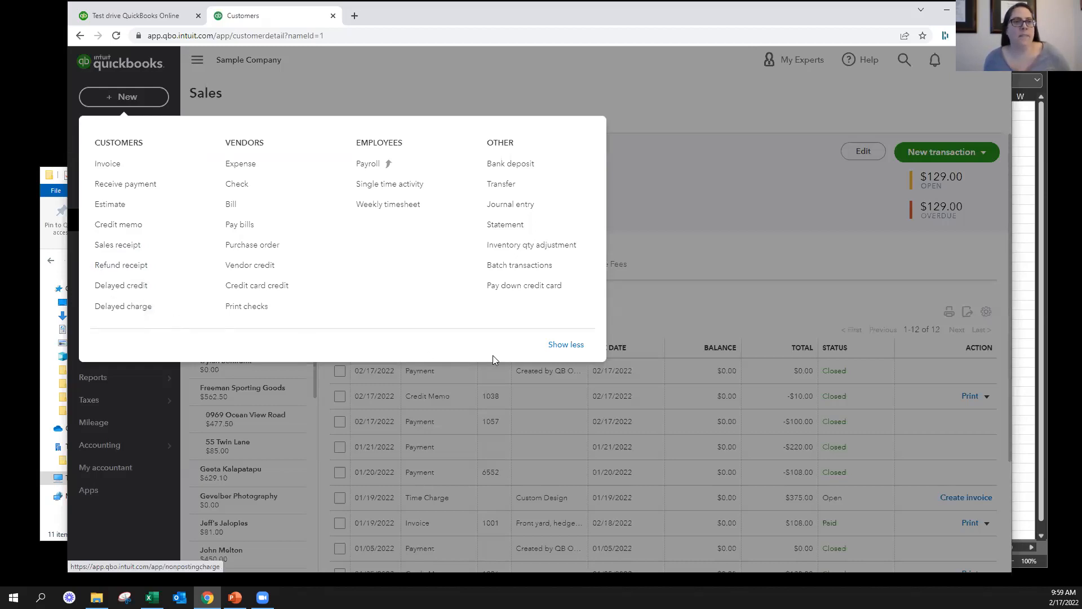
pyautogui.click(709, 269)
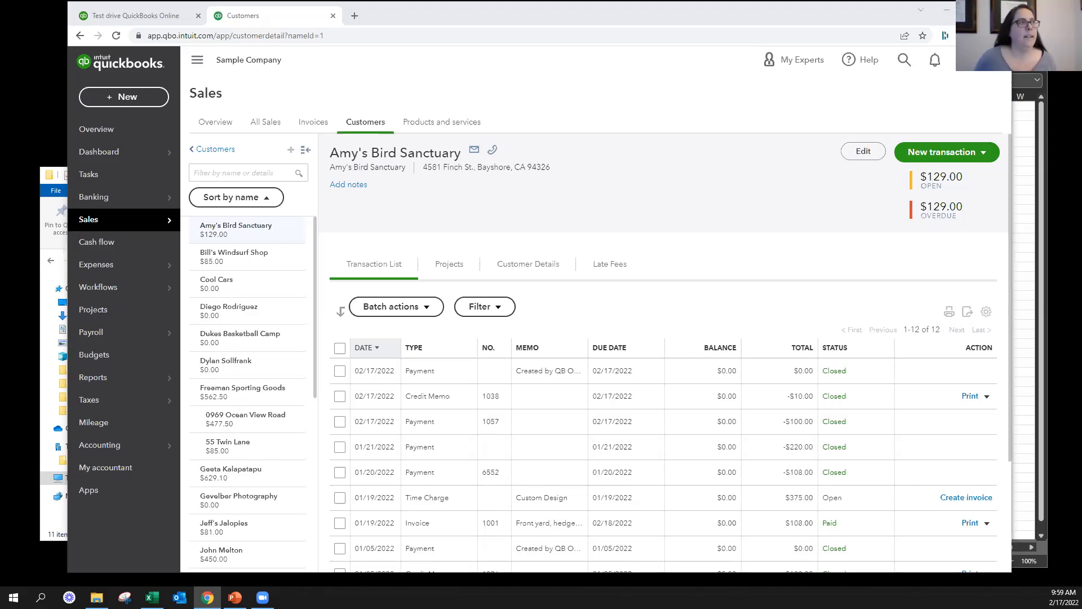
# Start a new invoice and enter Concrete for fountain installation on the first line at a rate of 10,000
pyautogui.click(124, 104)
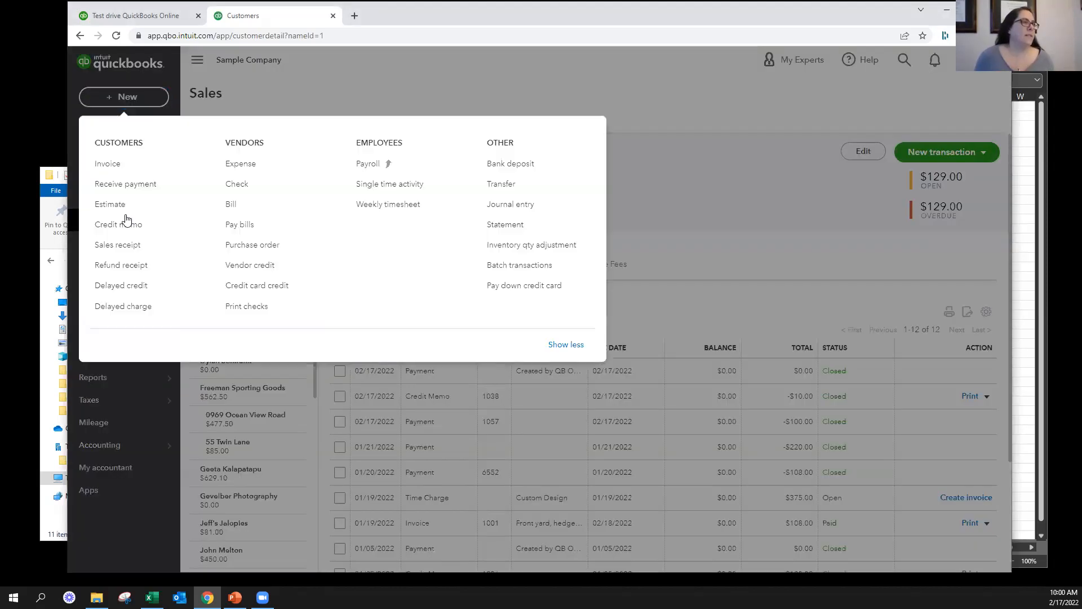
pyautogui.click(120, 163)
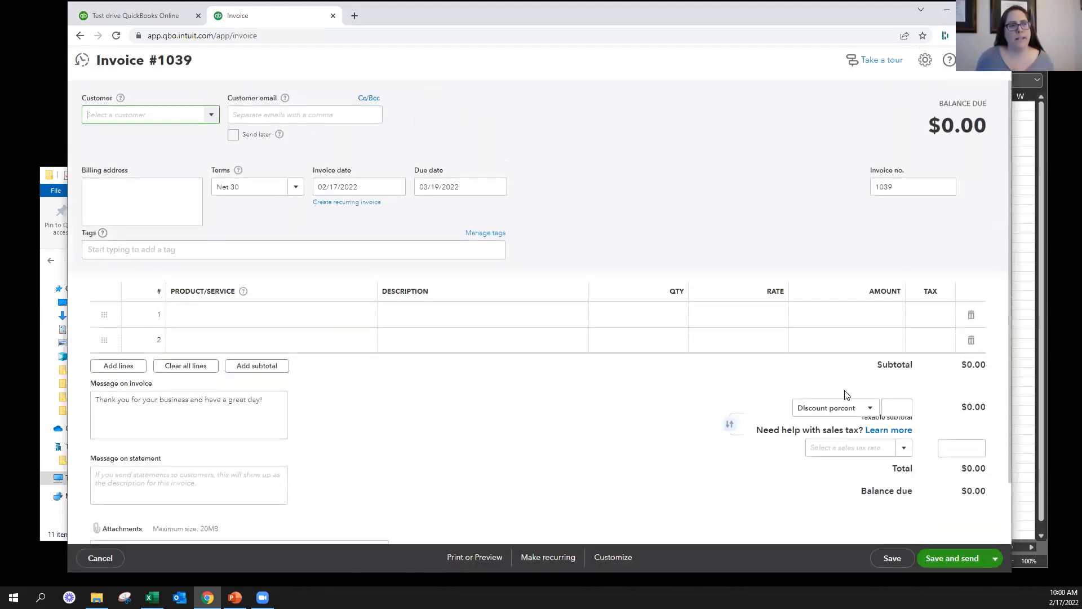
pyautogui.click(900, 407)
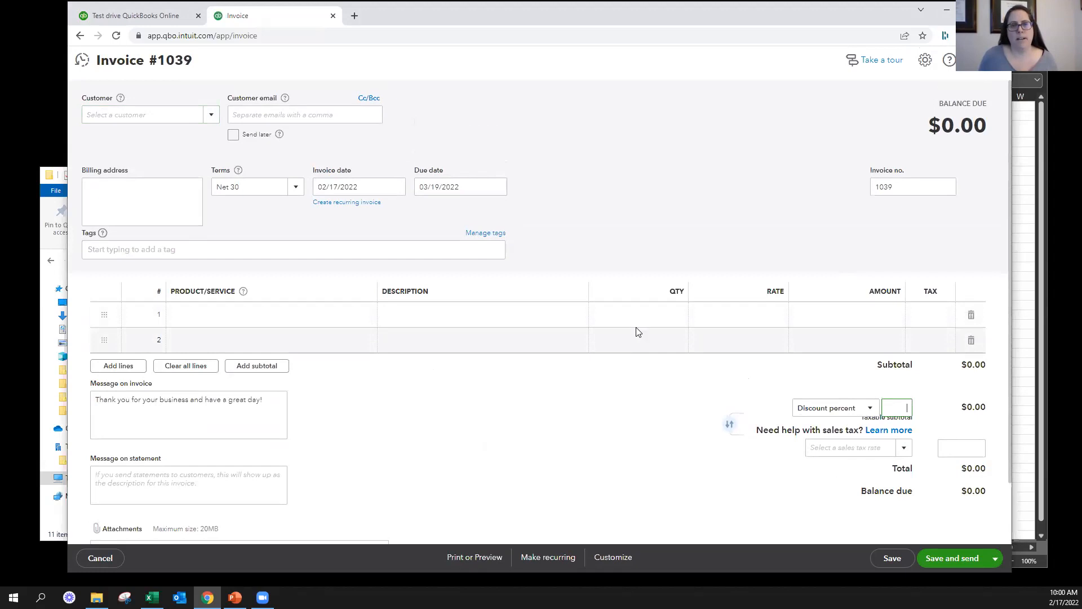
pyautogui.click(241, 340)
pyautogui.click(244, 314)
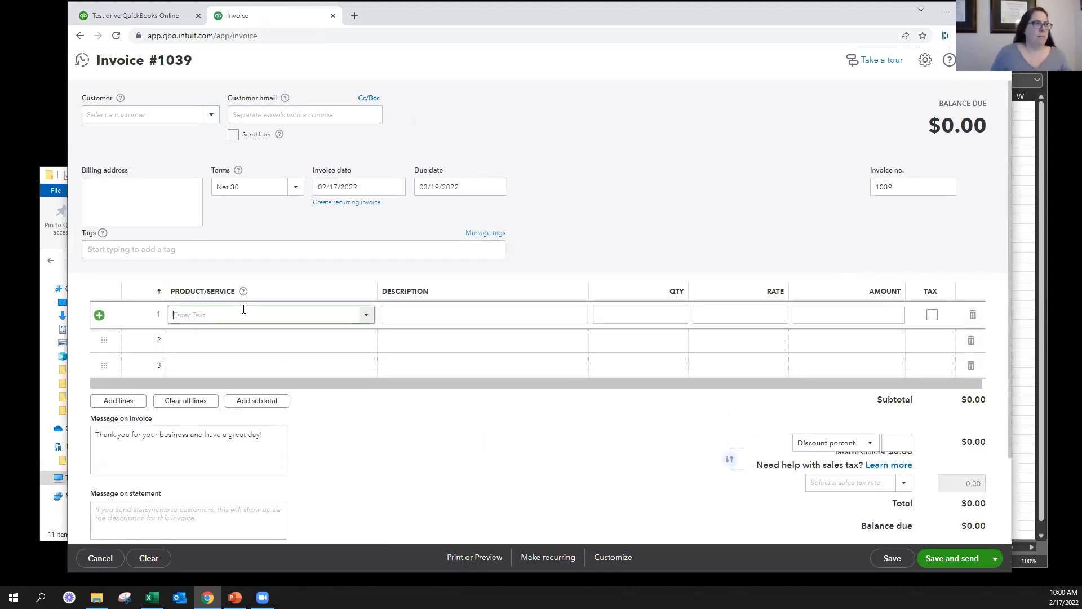
pyautogui.write('con')
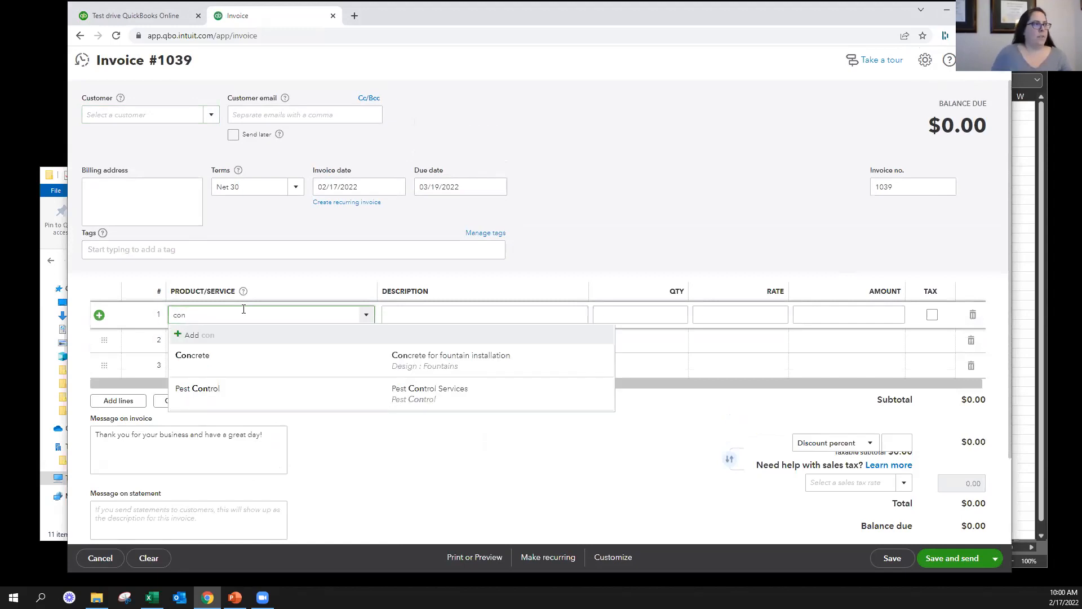
pyautogui.click(279, 360)
pyautogui.click(765, 311)
pyautogui.write('10000')
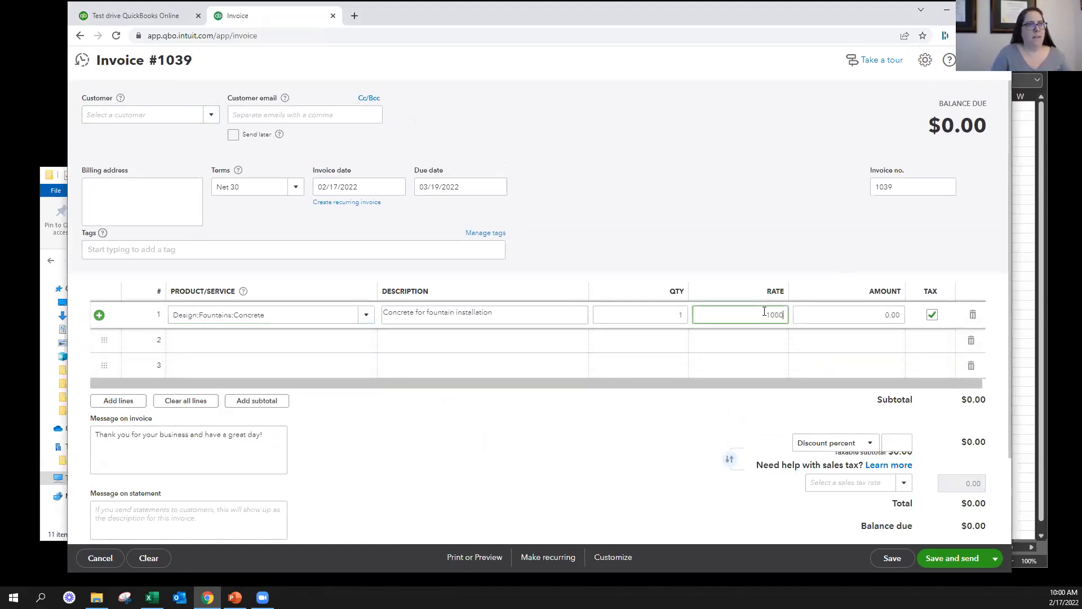
# Create a service item named Retention from the invoice's second line
pyautogui.click(251, 338)
pyautogui.write('ret')
pyautogui.press('BackSpace')
pyautogui.press('BackSpace')
pyautogui.press('BackSpace')
pyautogui.press('BackSpace')
pyautogui.press('BackSpace')
pyautogui.press('BackSpace')
pyautogui.press('BackSpace')
pyautogui.press('BackSpace')
pyautogui.press('BackSpace')
pyautogui.press('BackSpace')
pyautogui.press('BackSpace')
pyautogui.press('BackSpace')
pyautogui.press('BackSpace')
pyautogui.press('BackSpace')
pyautogui.press('BackSpace')
pyautogui.press('BackSpace')
pyautogui.press('BackSpace')
pyautogui.press('BackSpace')
pyautogui.press('BackSpace')
pyautogui.press('BackSpace')
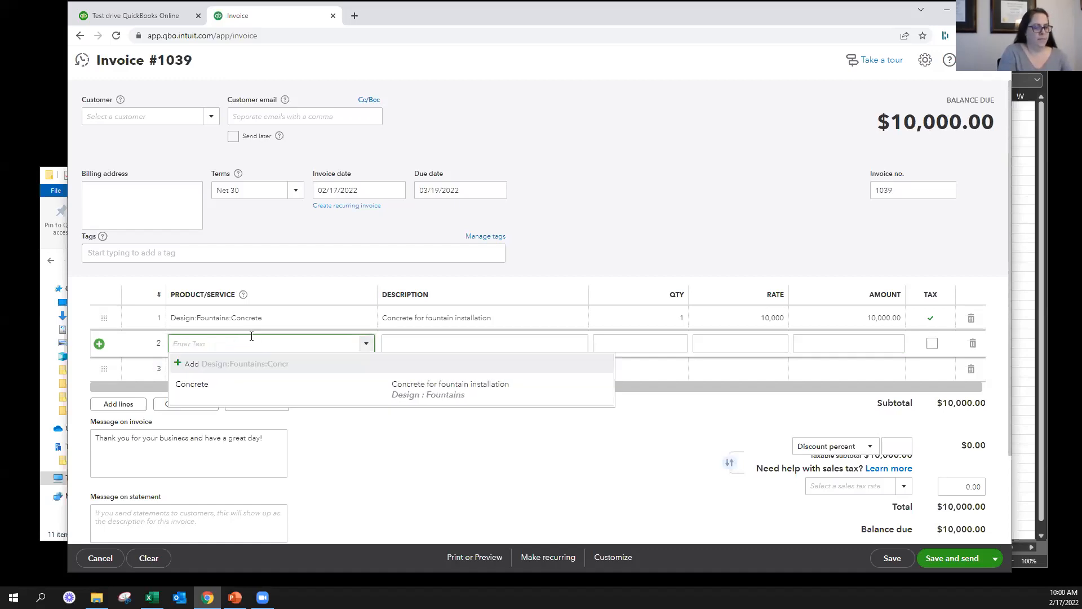
pyautogui.write('Retention')
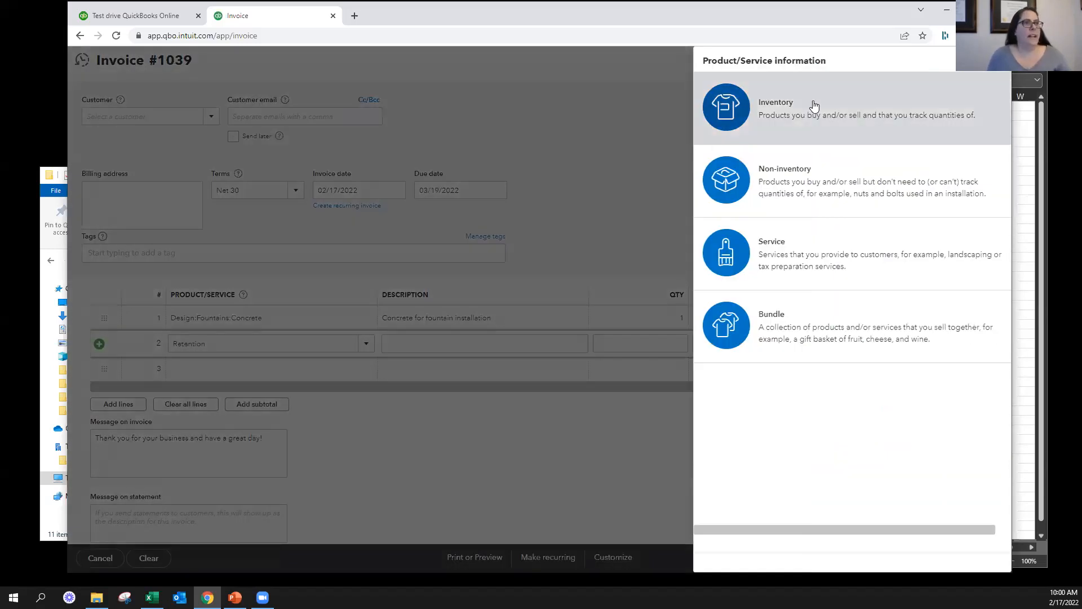
pyautogui.click(812, 103)
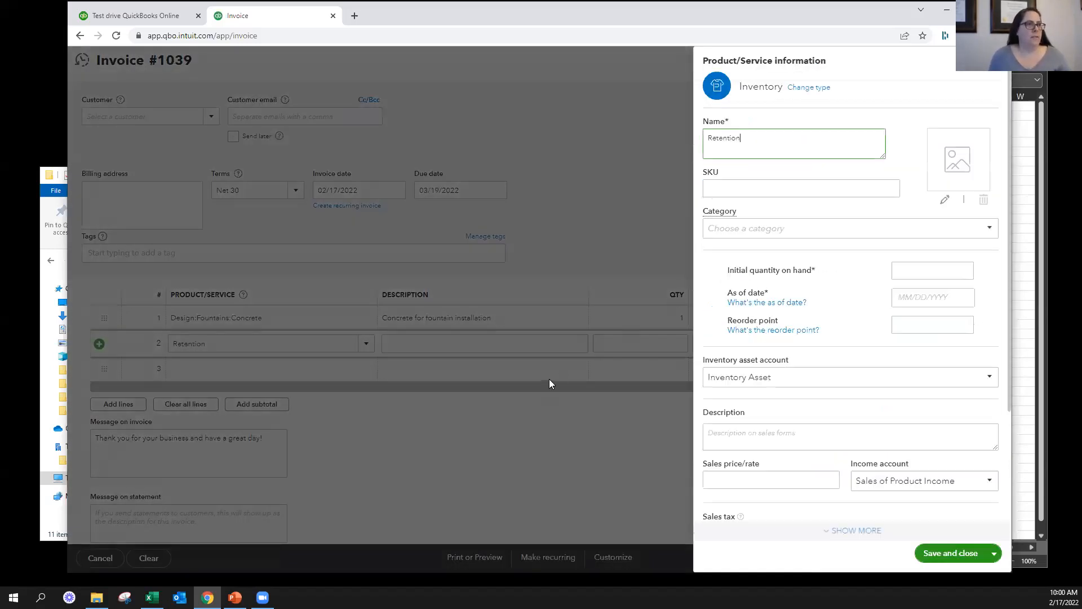
pyautogui.click(817, 87)
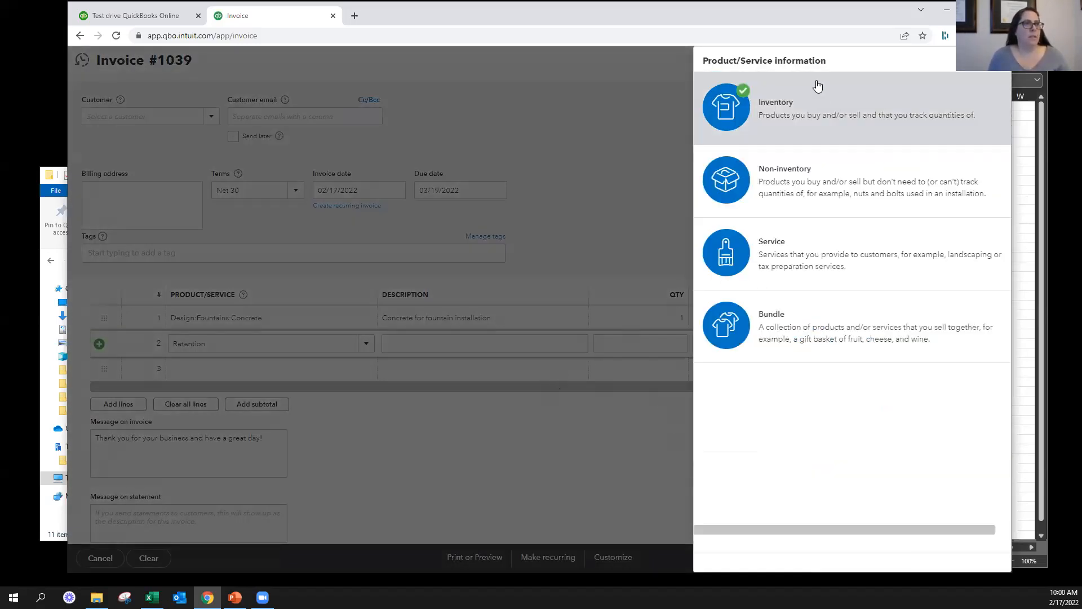
pyautogui.click(791, 263)
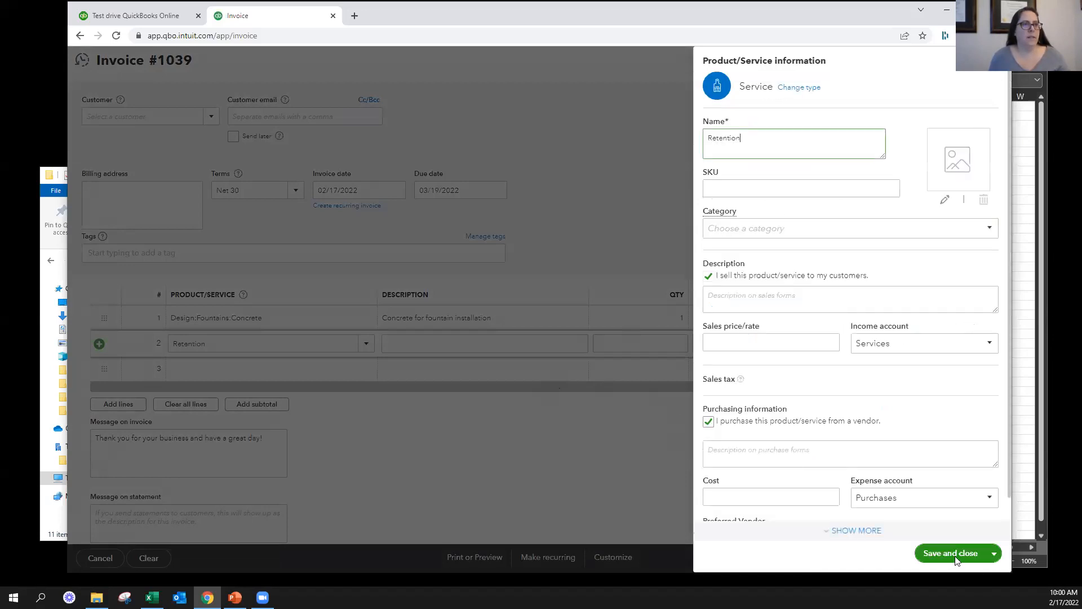
pyautogui.click(954, 555)
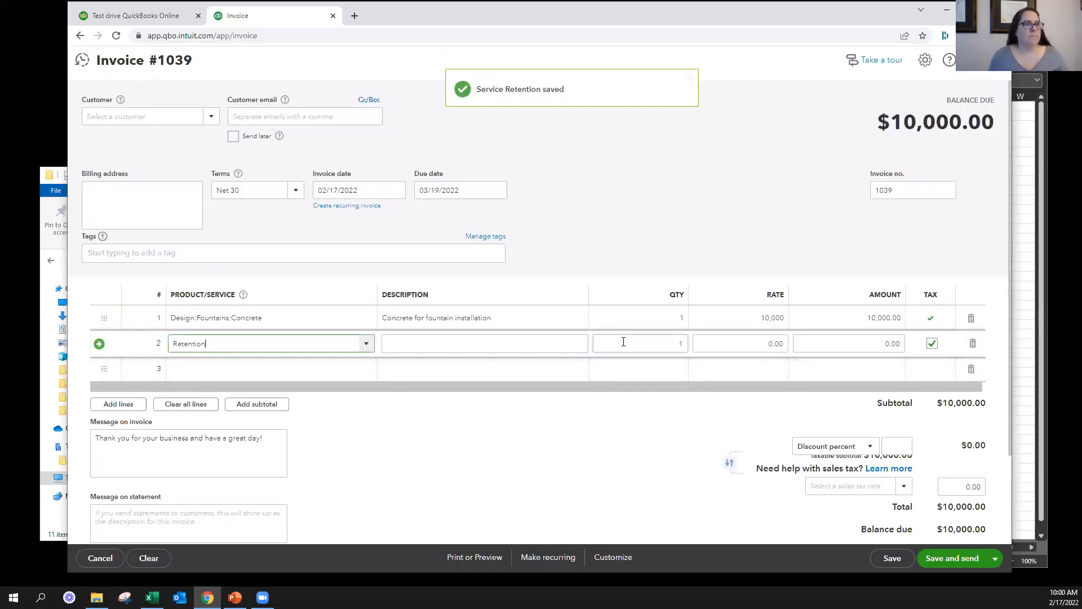
# Set the Retention line to quantity 0.1 at a rate of -10,000
pyautogui.click(624, 341)
pyautogui.write('0.1')
pyautogui.press('Tab')
pyautogui.write('10,000')
pyautogui.press('Tab')
pyautogui.hotkey('shift', 'Tab')
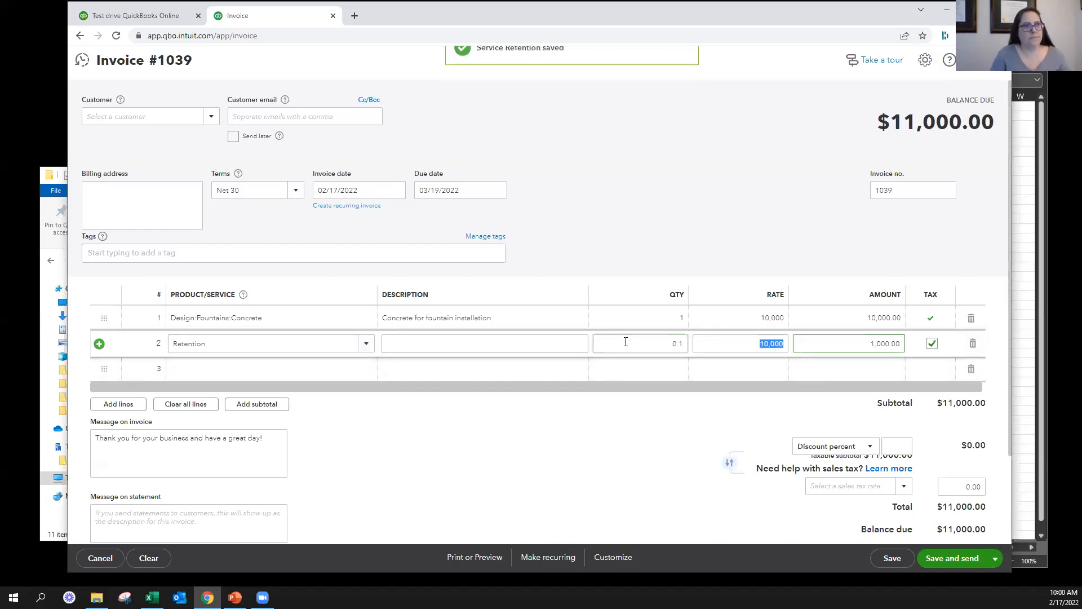
pyautogui.press('Left')
pyautogui.press('Tab')
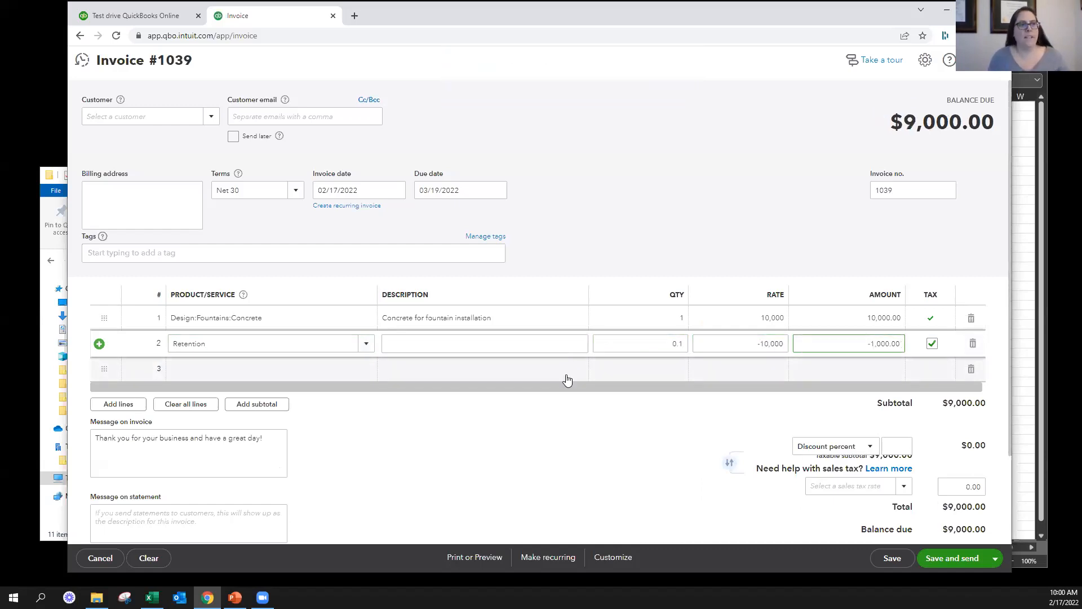
# Review the invoice with its retention deduction and leave it without saving
pyautogui.click(656, 458)
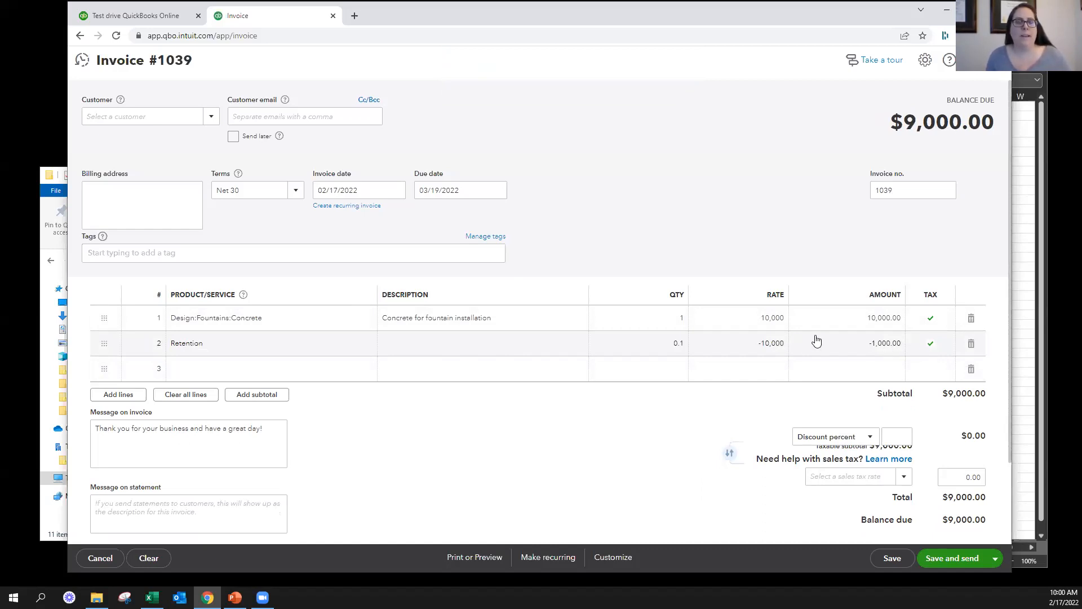
pyautogui.scroll(-2, 507, 426)
pyautogui.scroll(2, 659, 220)
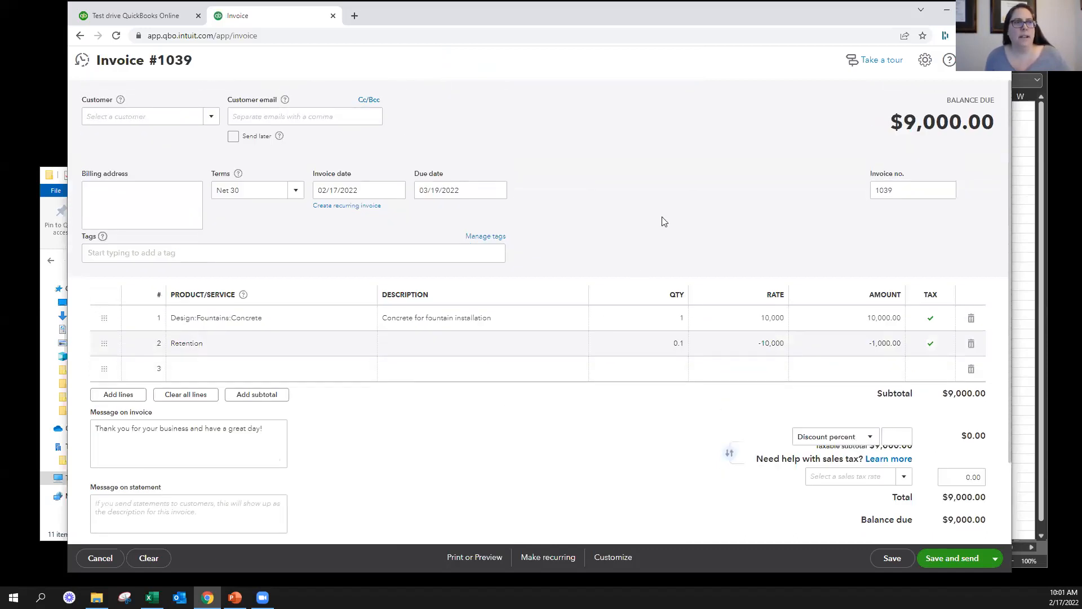
pyautogui.click(988, 60)
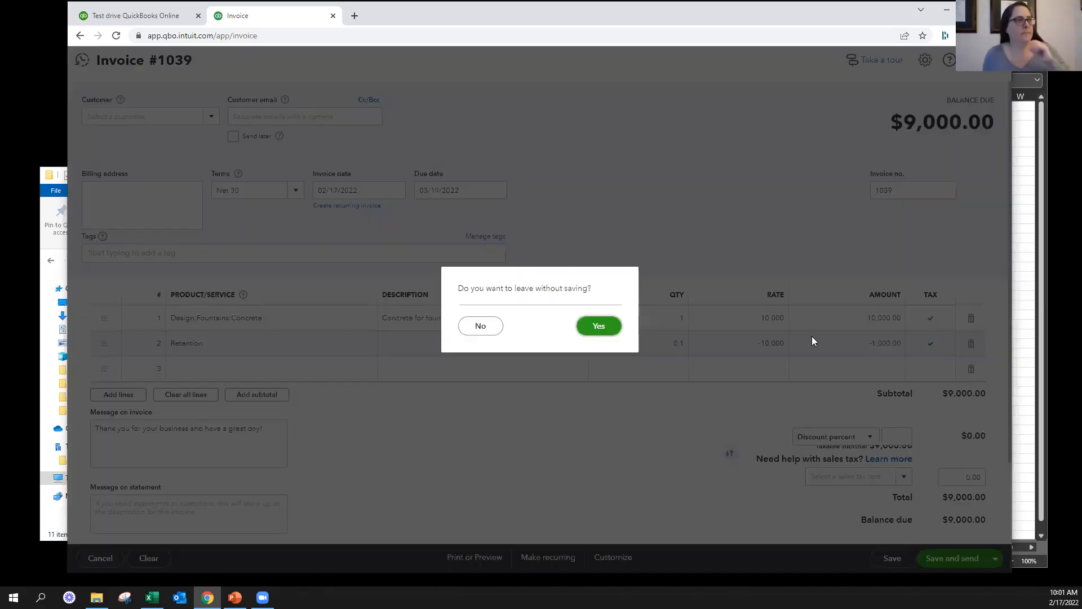
pyautogui.click(623, 329)
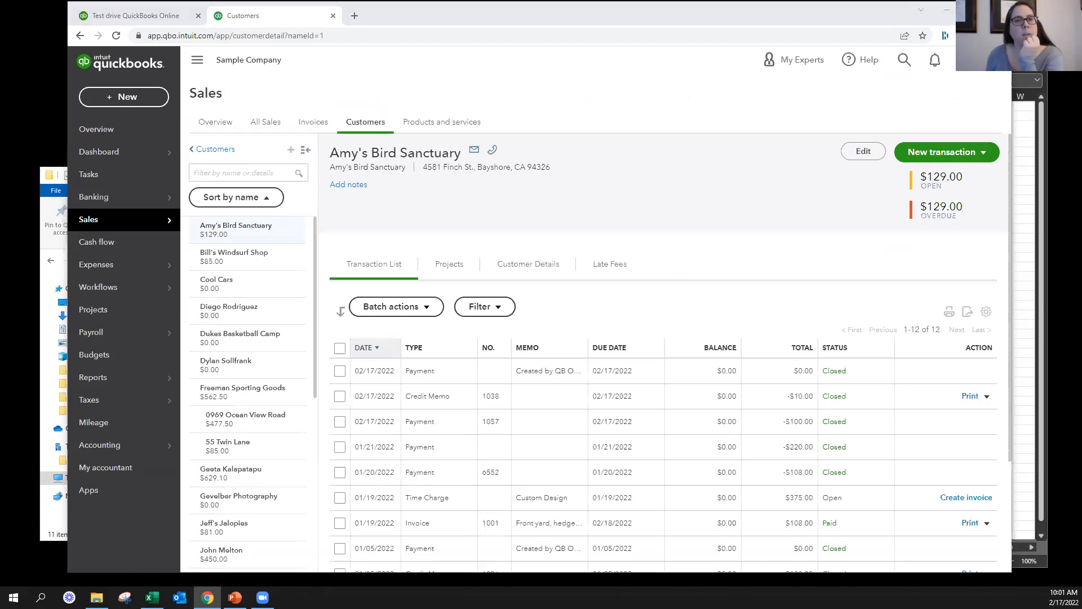
pyautogui.click(121, 96)
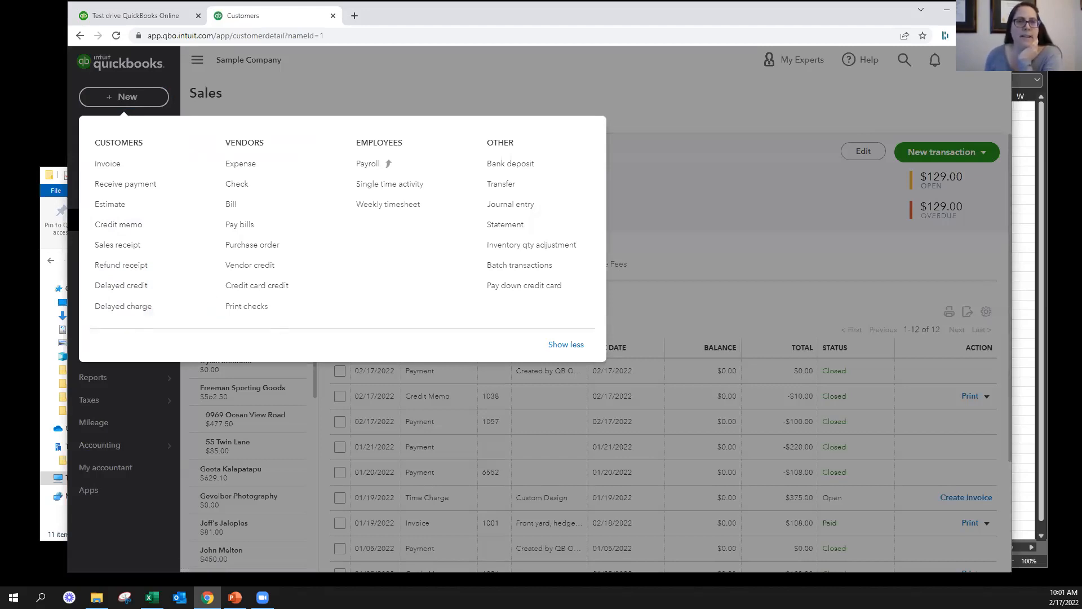
pyautogui.hotkey('alt', 'Tab')
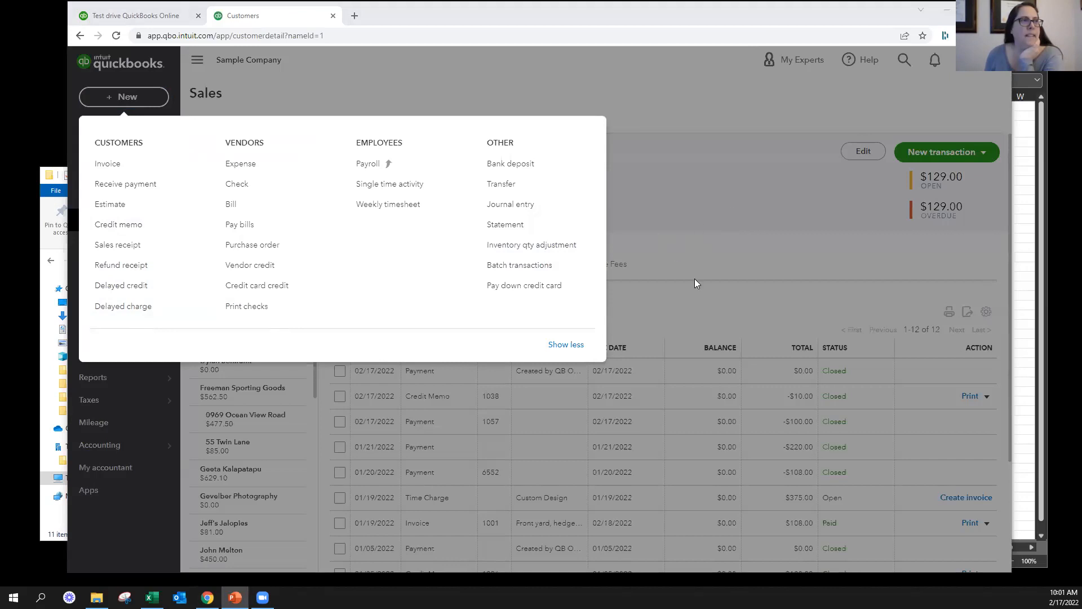
pyautogui.click(695, 308)
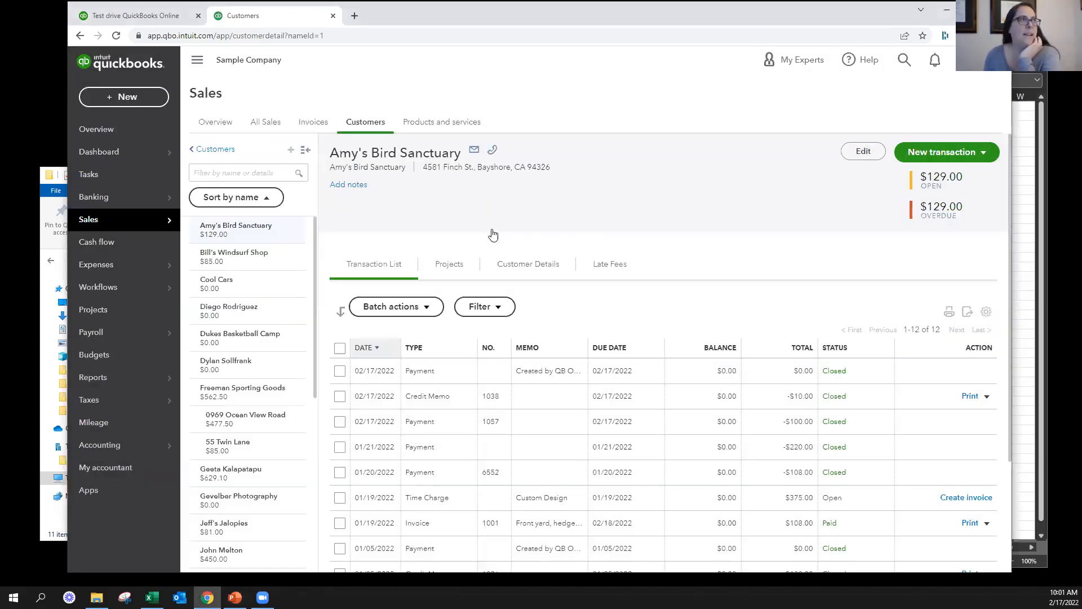
# Open quickbooks.intuit.com/payments in a new browser tab
pyautogui.moveTo(390, 15); pyautogui.dragTo(317, 46)
pyautogui.click(303, 44)
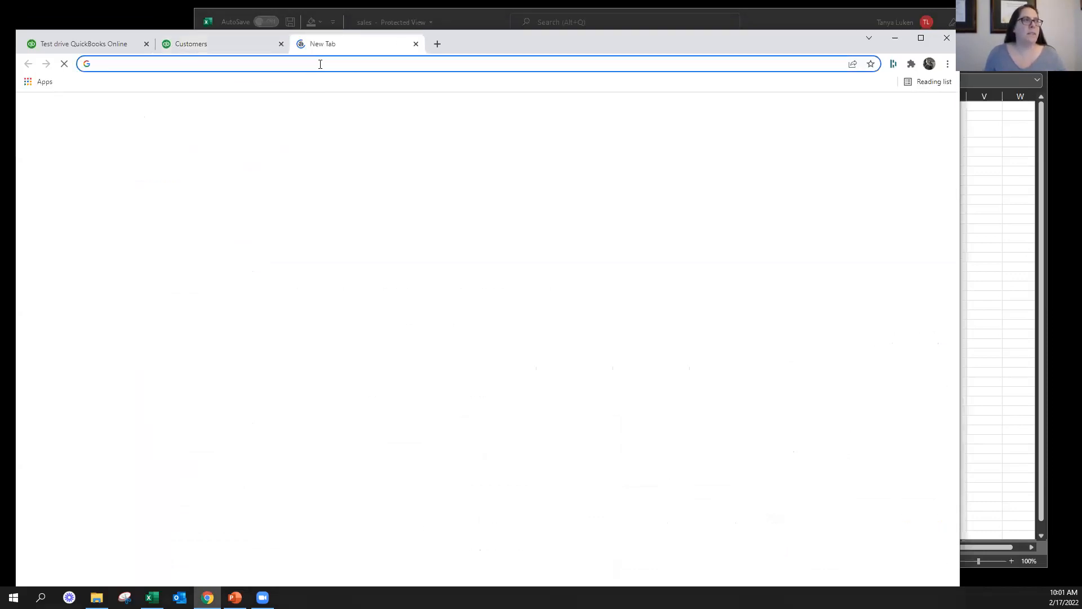
pyautogui.write('quick')
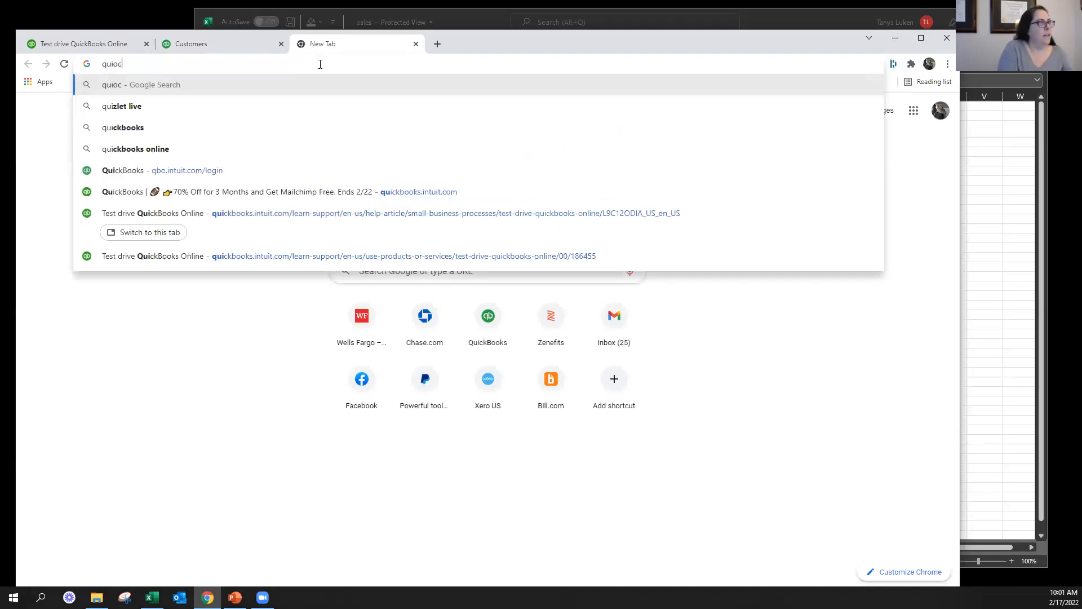
pyautogui.write('books.')
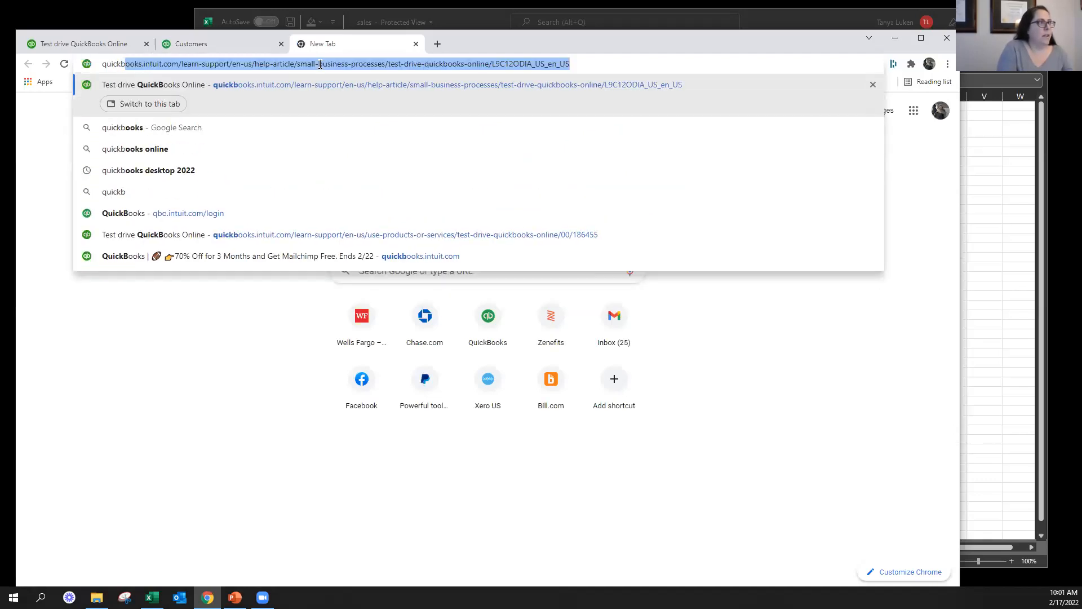
pyautogui.write('intuit.com/')
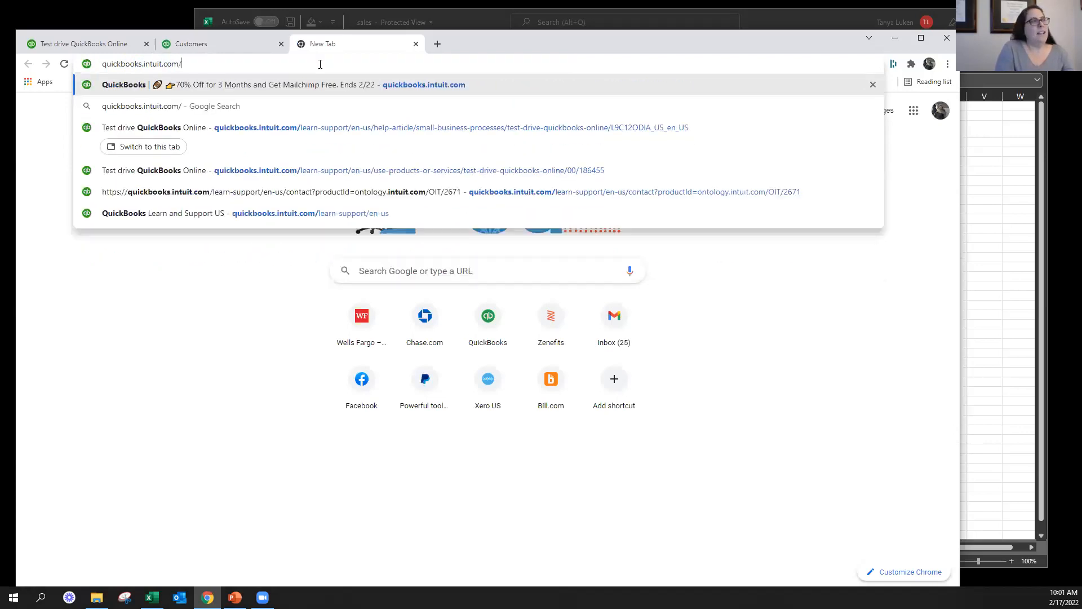
pyautogui.write('payments')
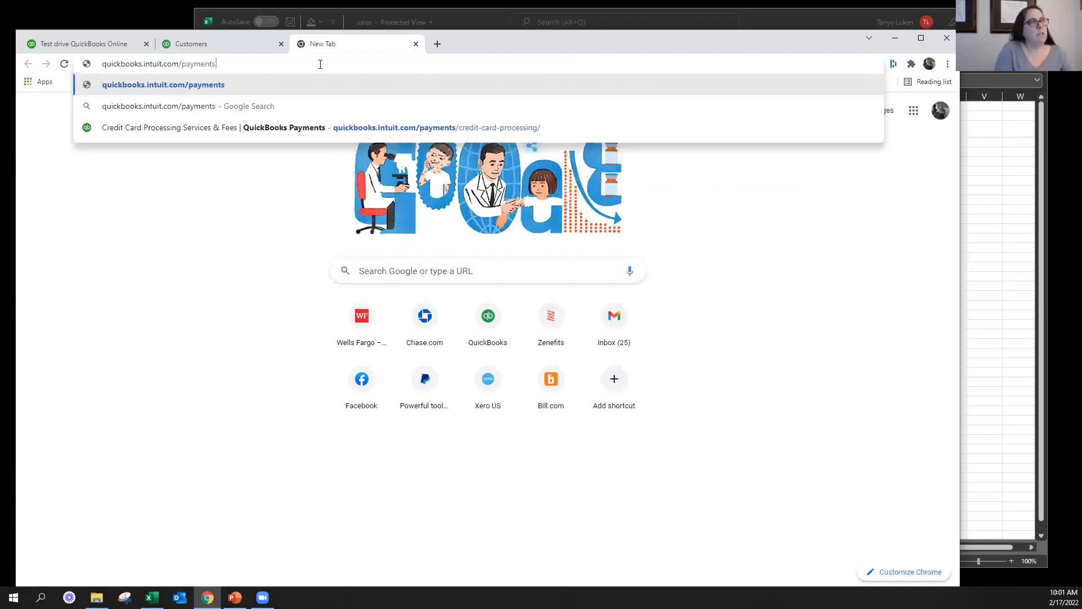
pyautogui.press('Return')
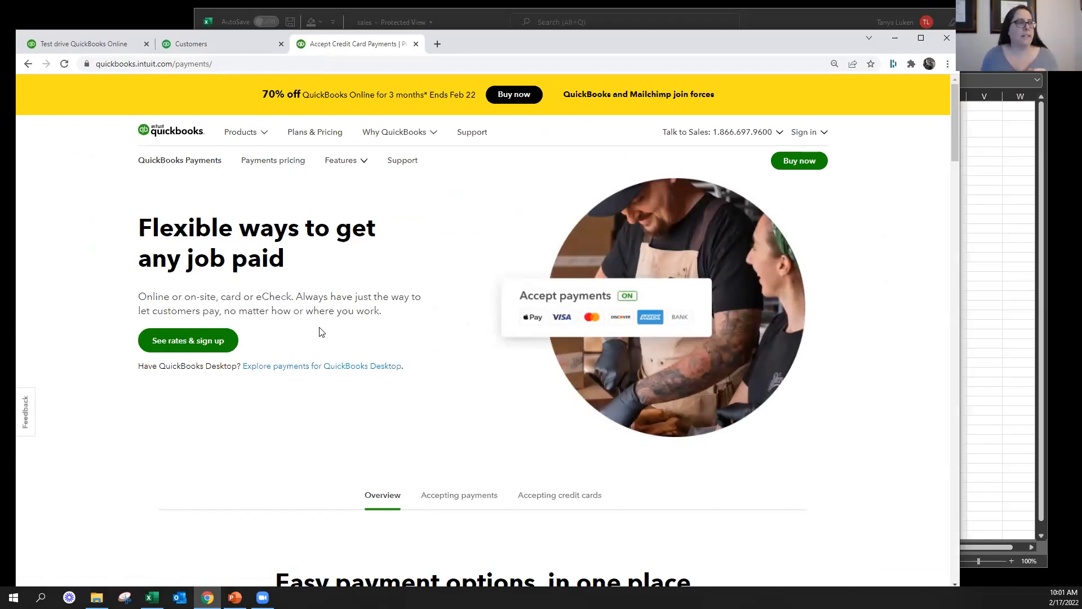
# Examine the QuickBooks Payments page and its rate comparison with Square and PayPal, then close the page
pyautogui.scroll(-8, 319, 332)
pyautogui.scroll(-3, 699, 291)
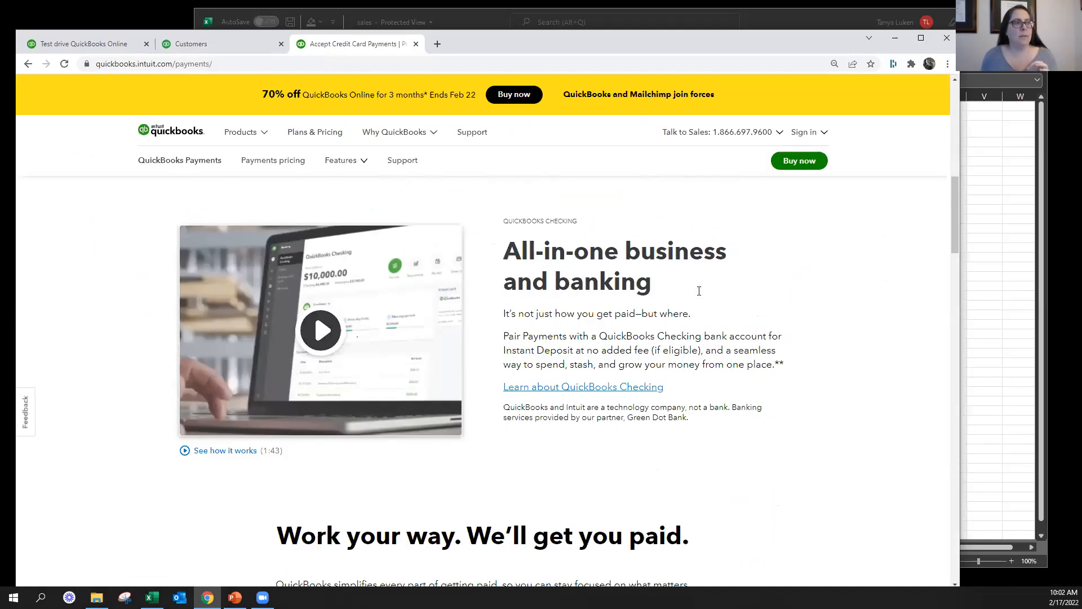
pyautogui.click(213, 49)
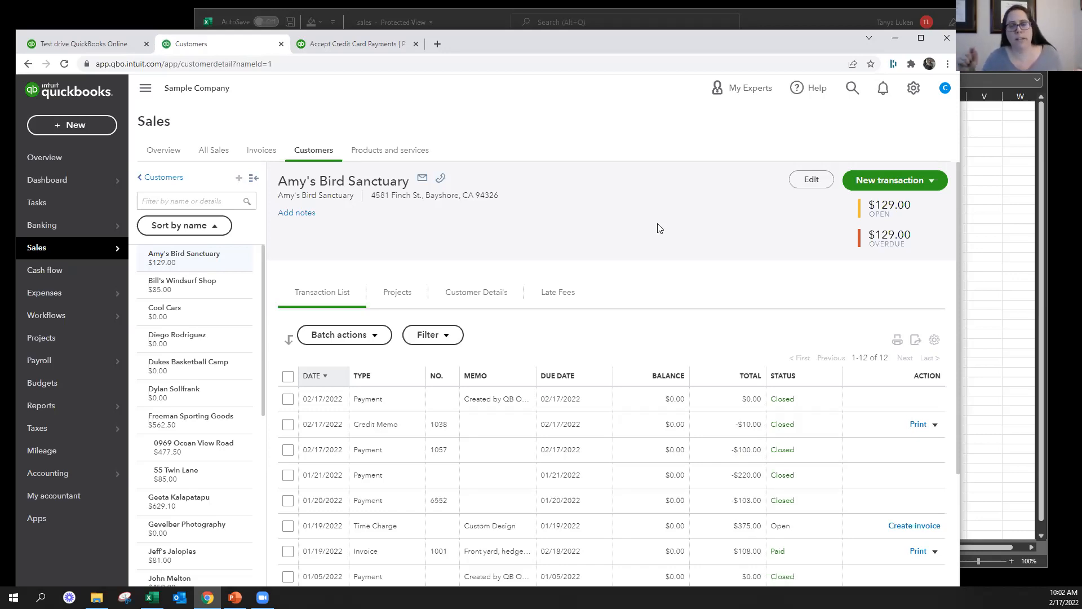
pyautogui.click(357, 46)
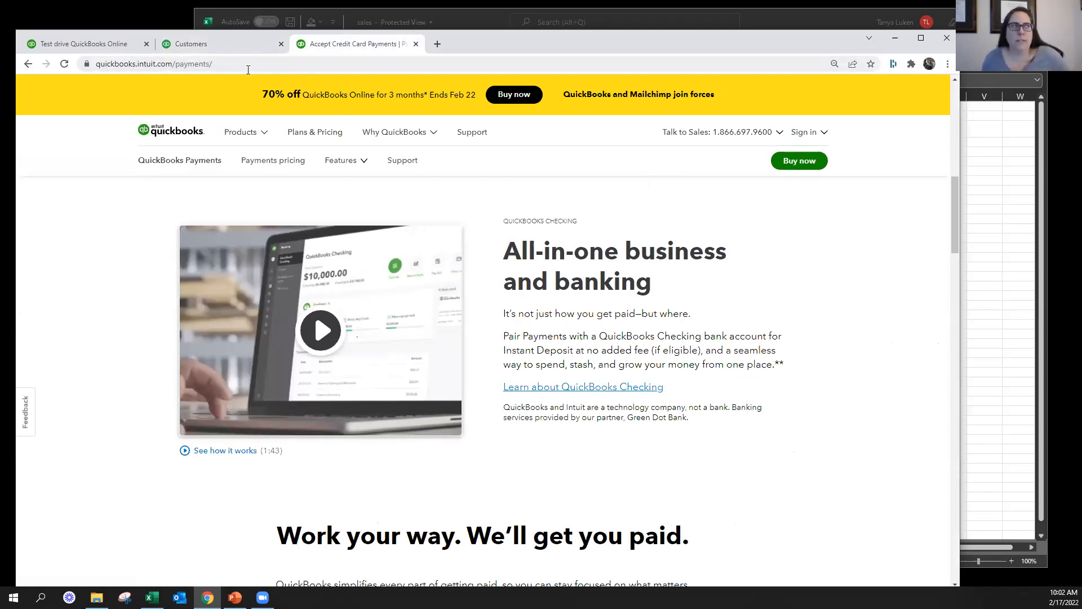
pyautogui.scroll(-1, 163, 395)
pyautogui.scroll(-5, 163, 394)
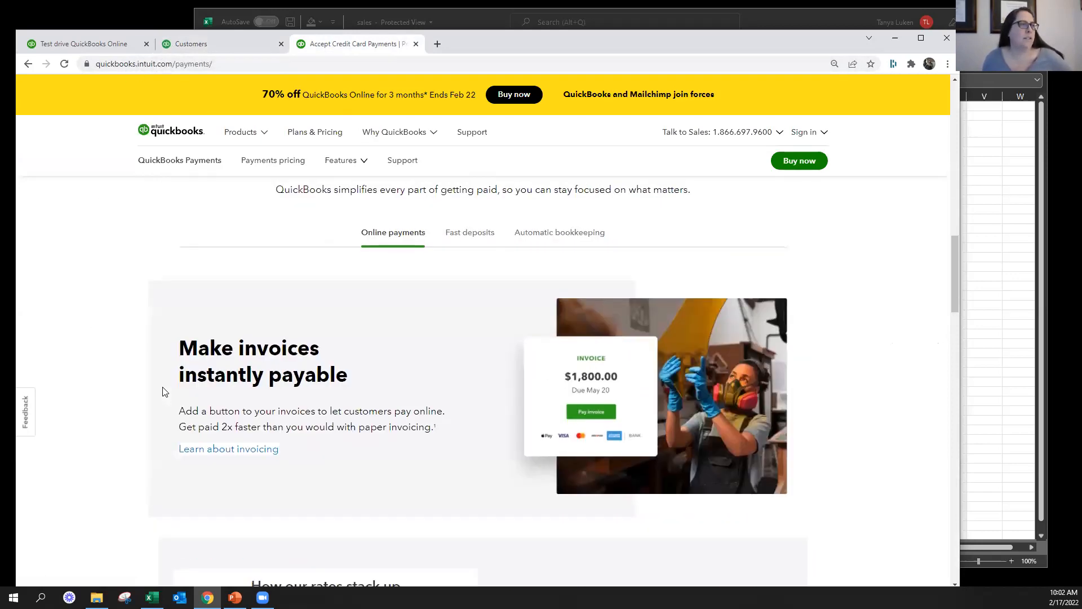
pyautogui.scroll(-6, 163, 393)
pyautogui.scroll(1, 165, 391)
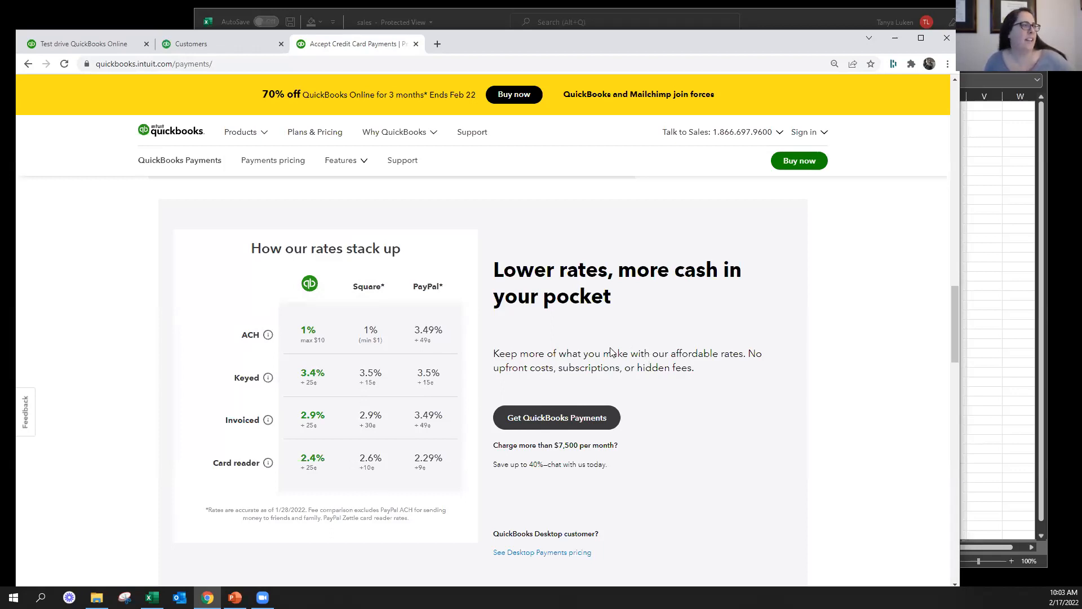
pyautogui.moveTo(227, 420); pyautogui.dragTo(412, 424)
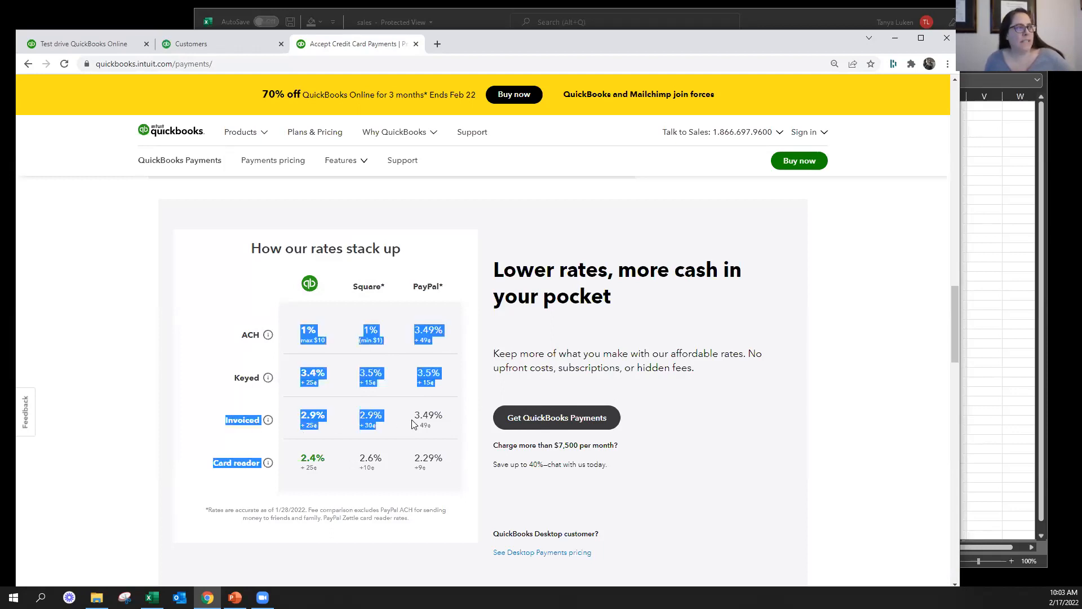
pyautogui.click(200, 423)
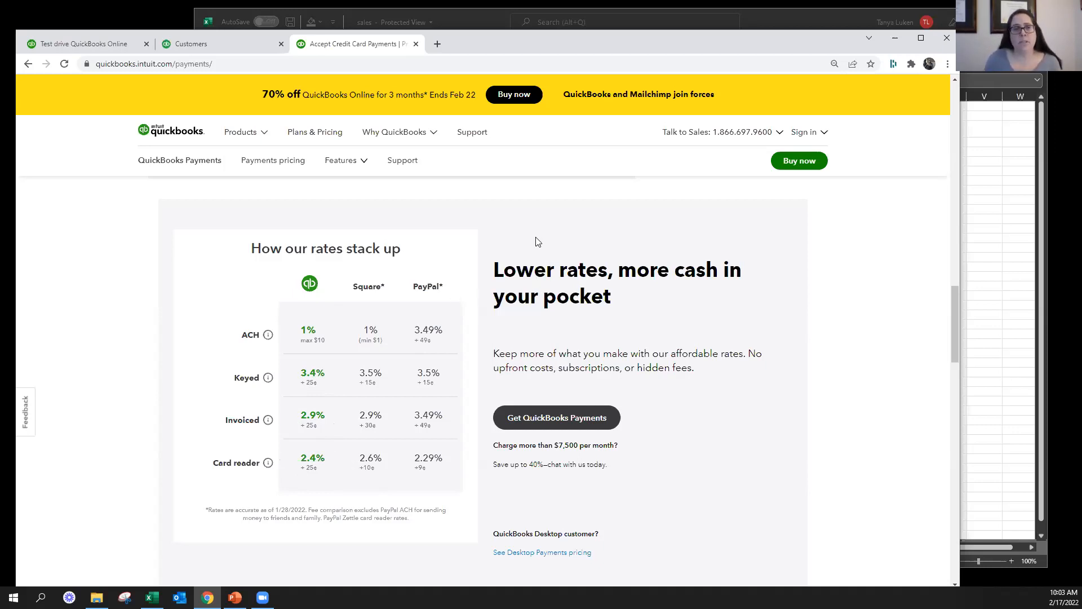
pyautogui.click(415, 44)
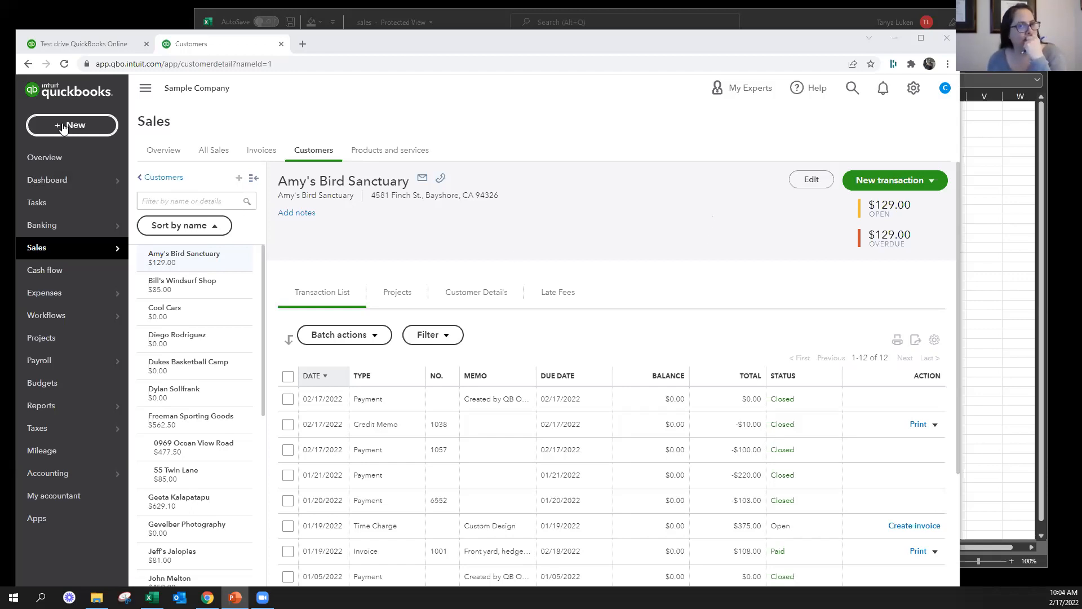
# View the Checking account's bank transactions awaiting review in Banking
pyautogui.click(50, 225)
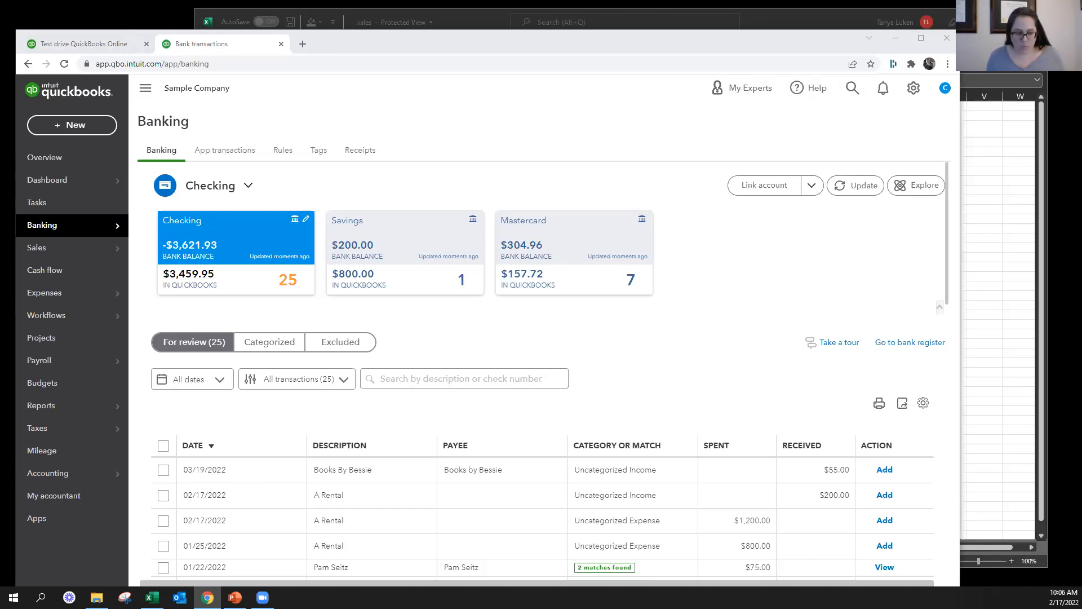
pyautogui.hotkey('alt', 'Tab')
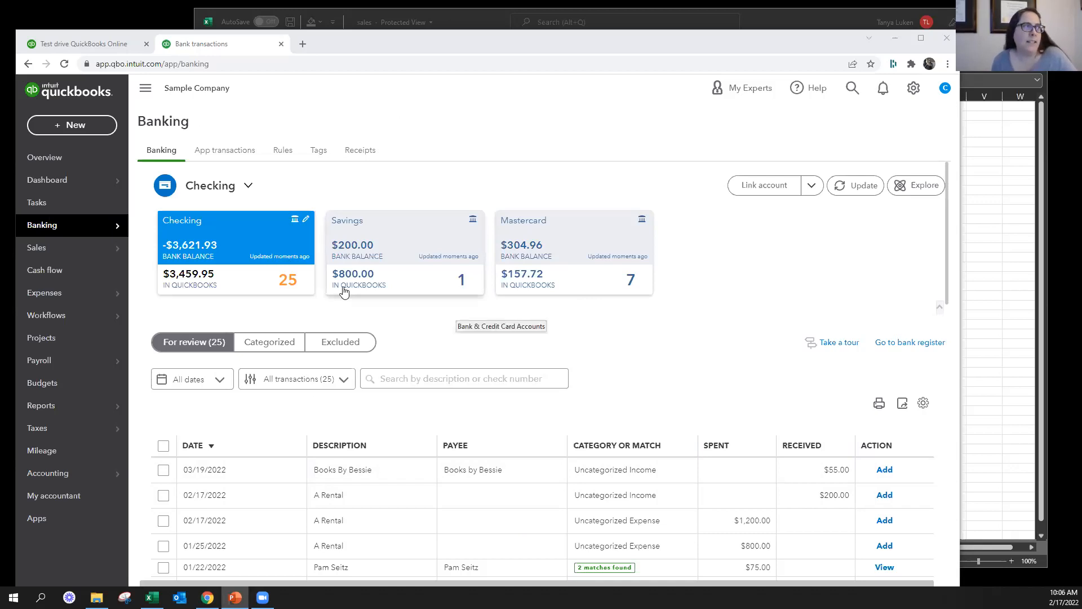
pyautogui.scroll(-1, 657, 392)
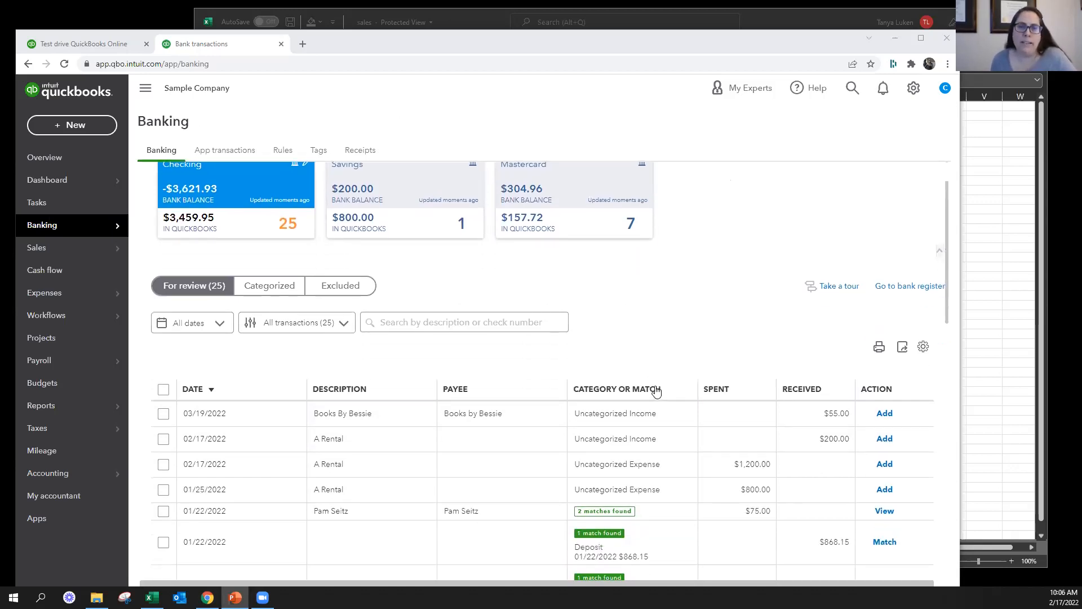
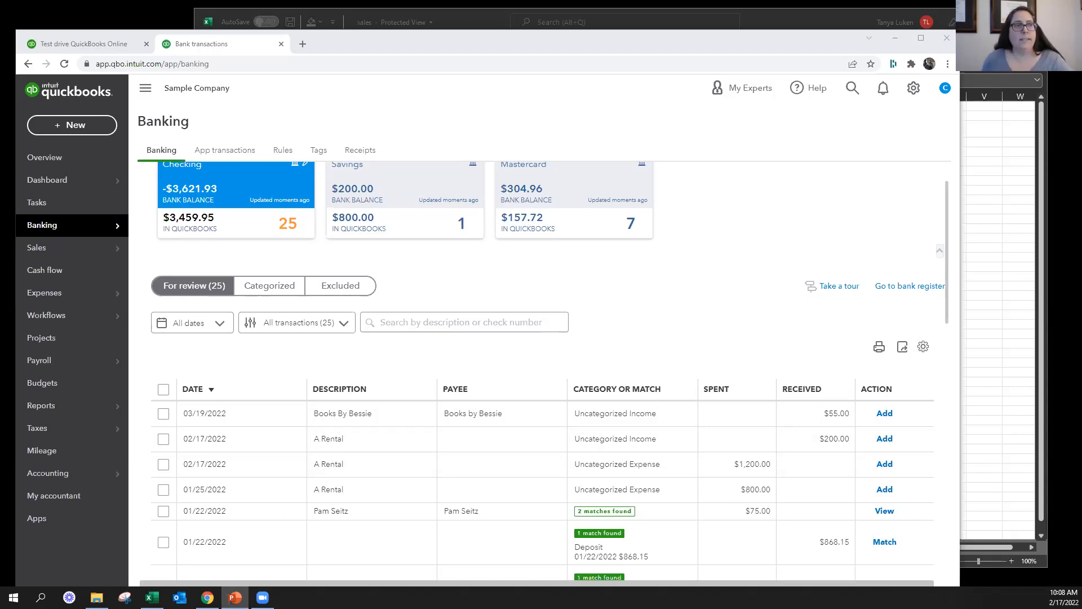
# Look through the Checking account's transactions for review and reload the Banking page
pyautogui.scroll(-2, 657, 257)
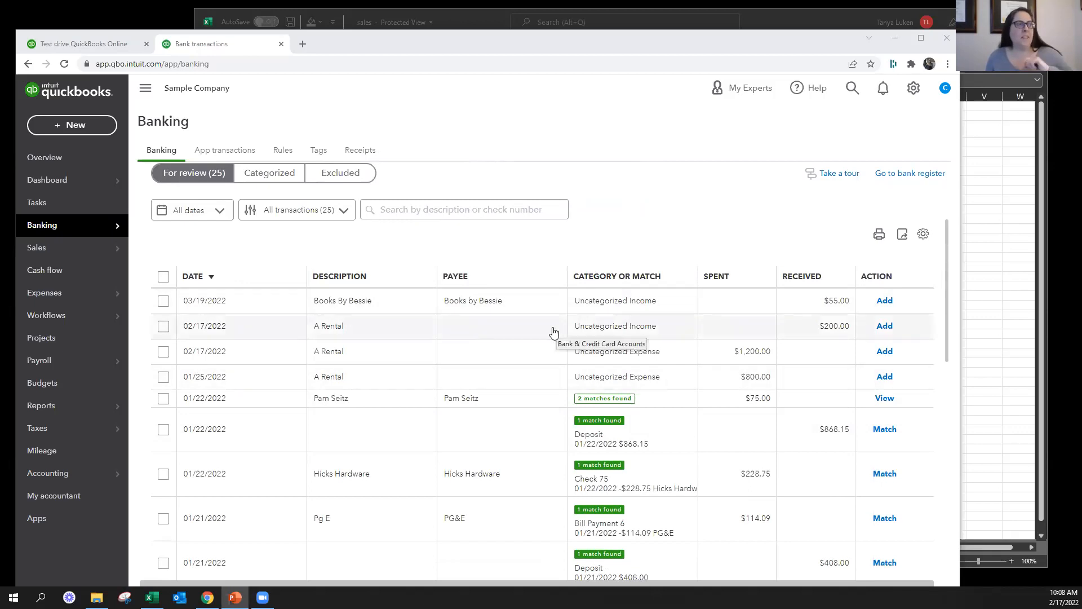
pyautogui.moveTo(56, 224)
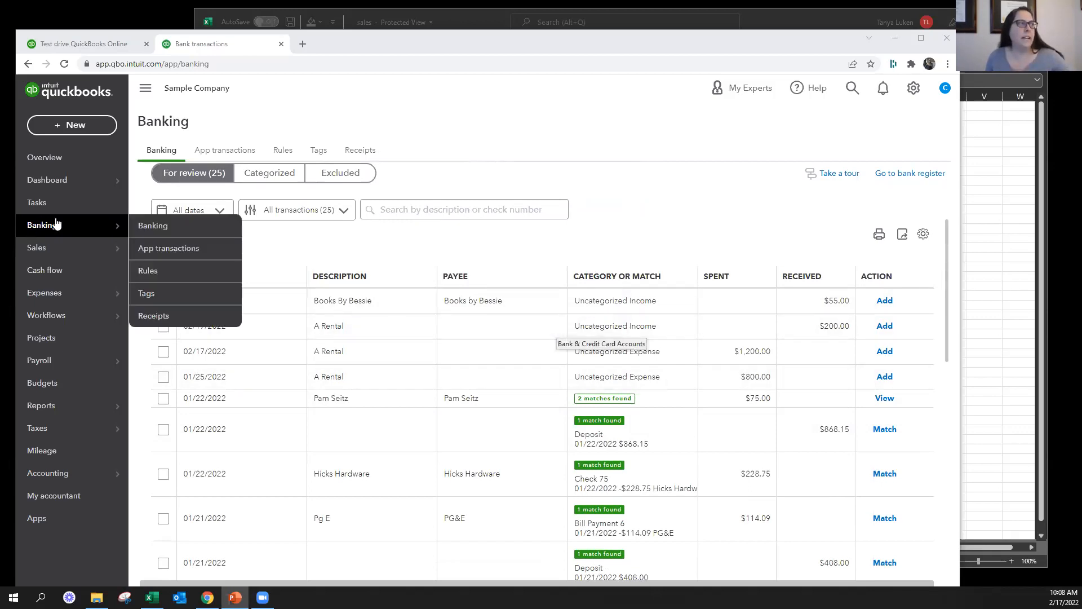
pyautogui.click(144, 226)
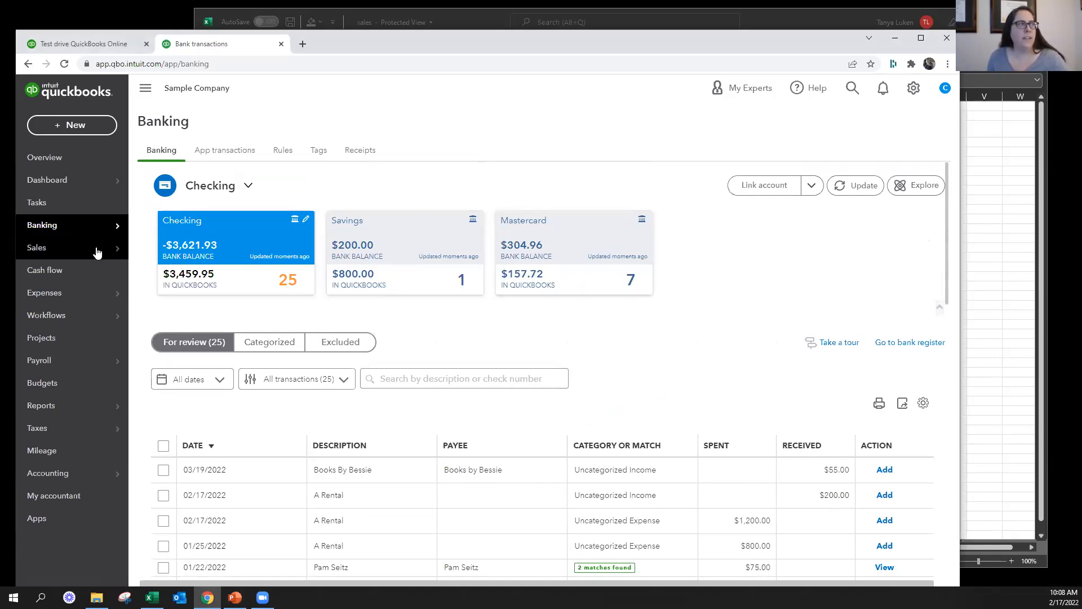
pyautogui.moveTo(78, 226)
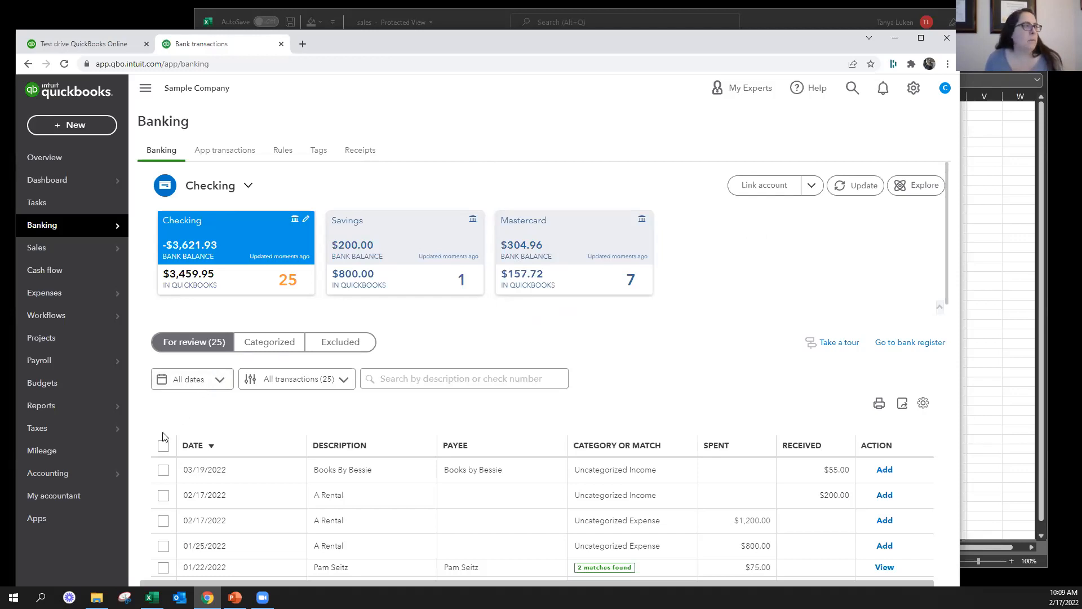
# Open the Chart of Accounts and look through the account list with its QuickBooks and bank balances
pyautogui.moveTo(113, 477)
pyautogui.click(169, 474)
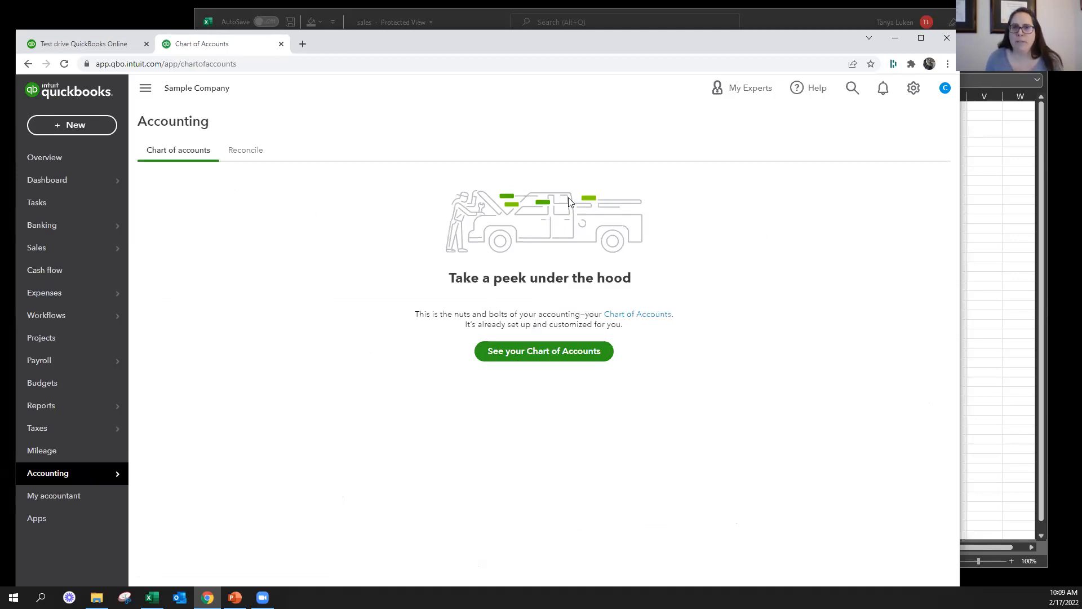
pyautogui.click(533, 353)
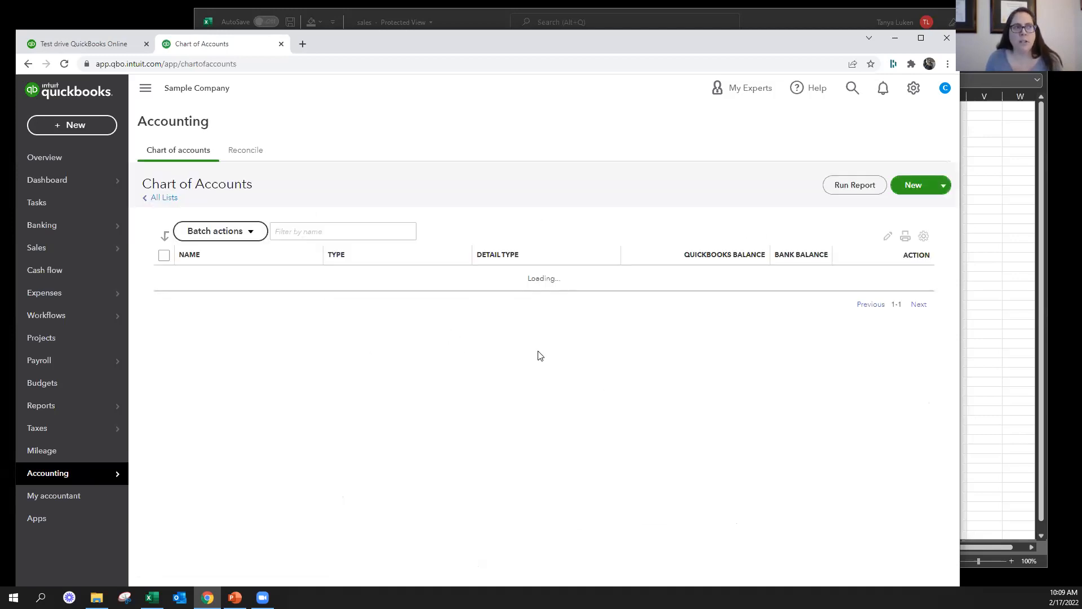
pyautogui.scroll(-5, 524, 364)
pyautogui.scroll(3, 526, 302)
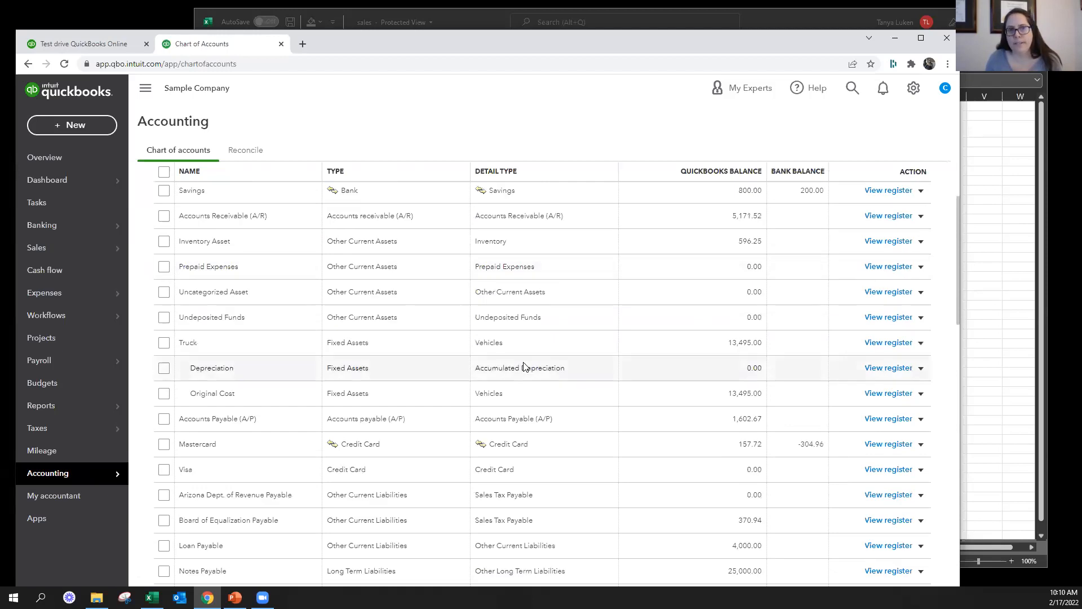
# Return to Banking, start linking an account and search the available banks for "chase"
pyautogui.click(89, 224)
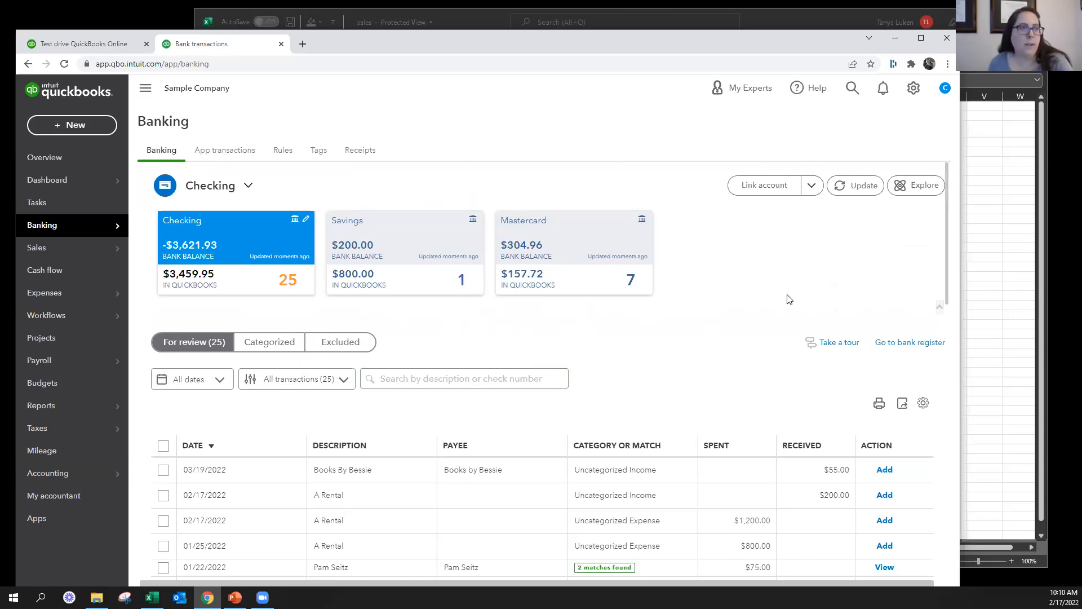
pyautogui.click(756, 186)
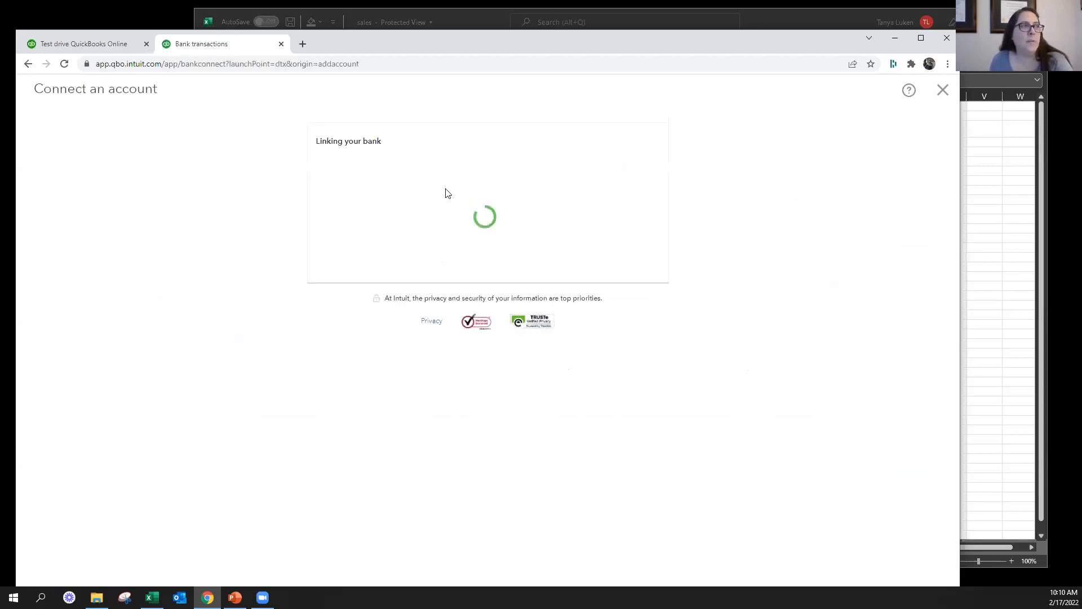
pyautogui.write('chase')
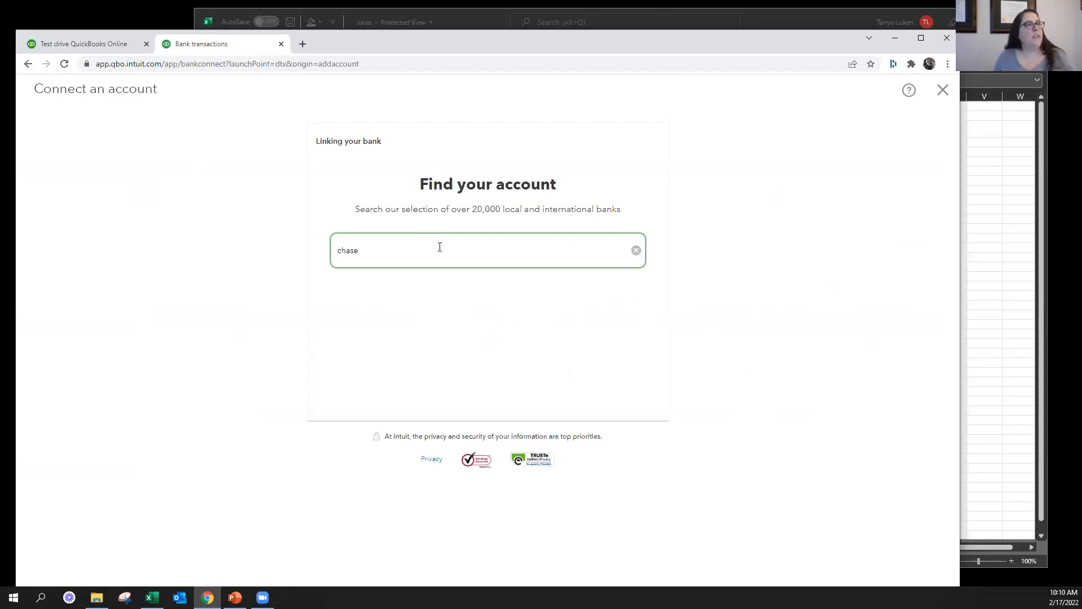
pyautogui.press('BackSpace')
pyautogui.press('BackSpace')
pyautogui.press('BackSpace')
pyautogui.press('BackSpace')
pyautogui.press('BackSpace')
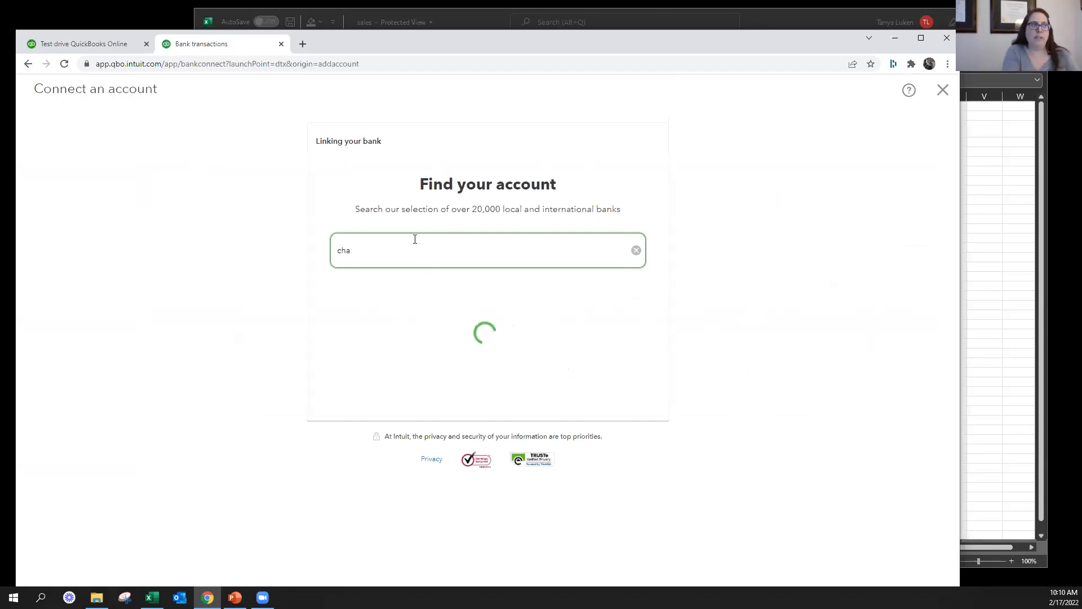
# Search the available banks for "wells" and leave the account connection without linking a bank
pyautogui.write('wells')
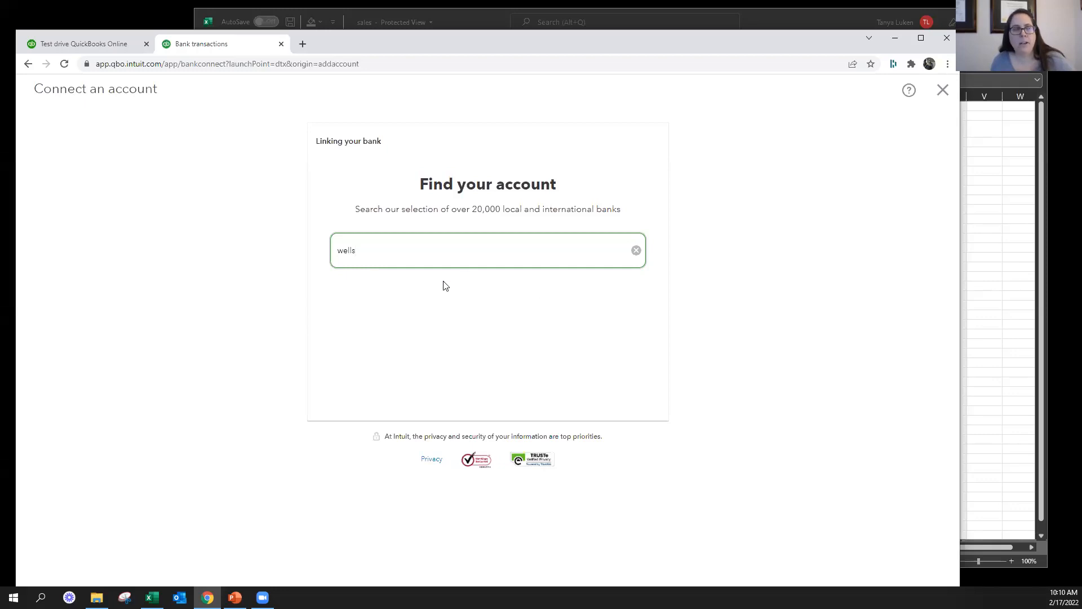
pyautogui.click(546, 361)
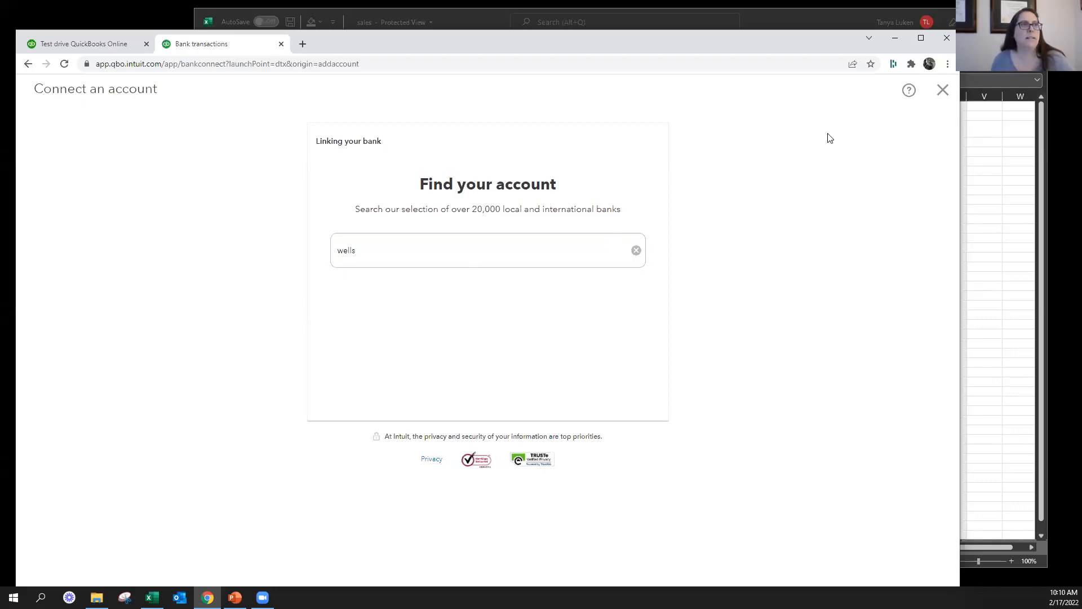
pyautogui.click(942, 91)
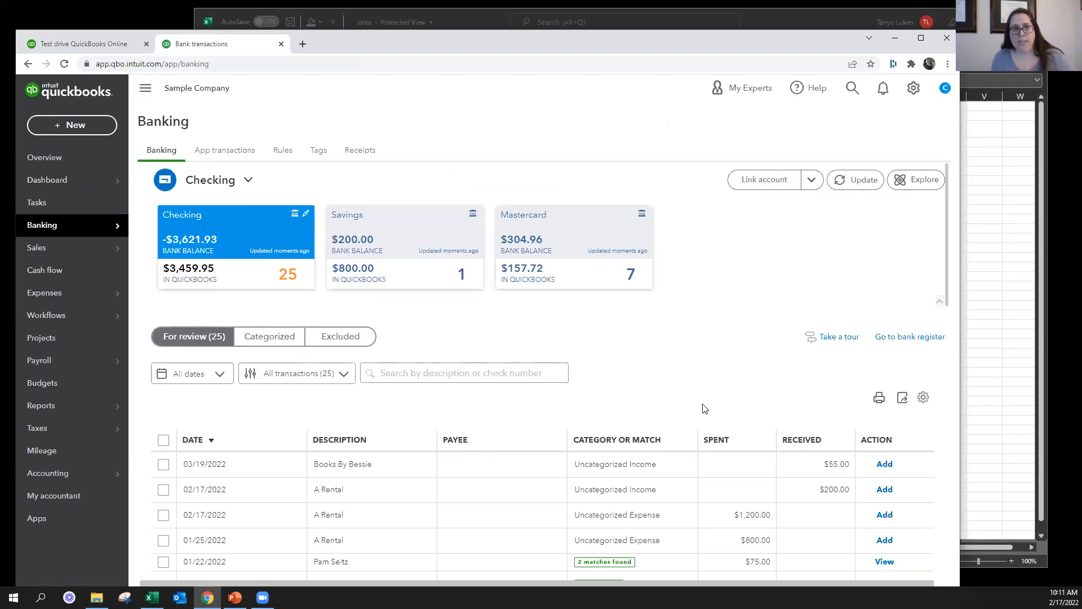
# Update the bank feeds for the linked accounts
pyautogui.scroll(-12, 704, 408)
pyautogui.scroll(12, 705, 408)
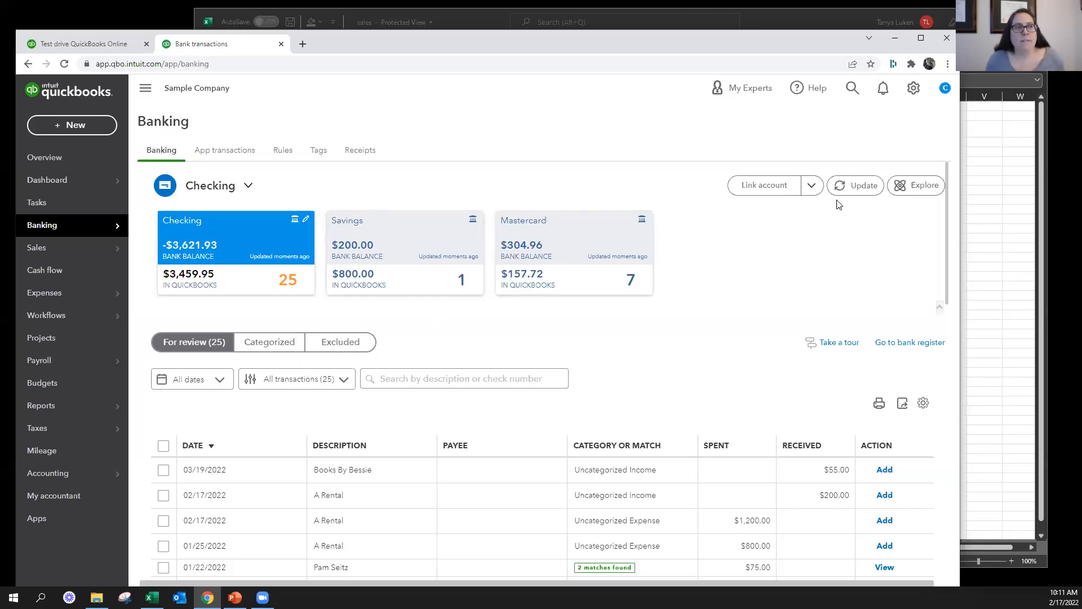
pyautogui.click(856, 185)
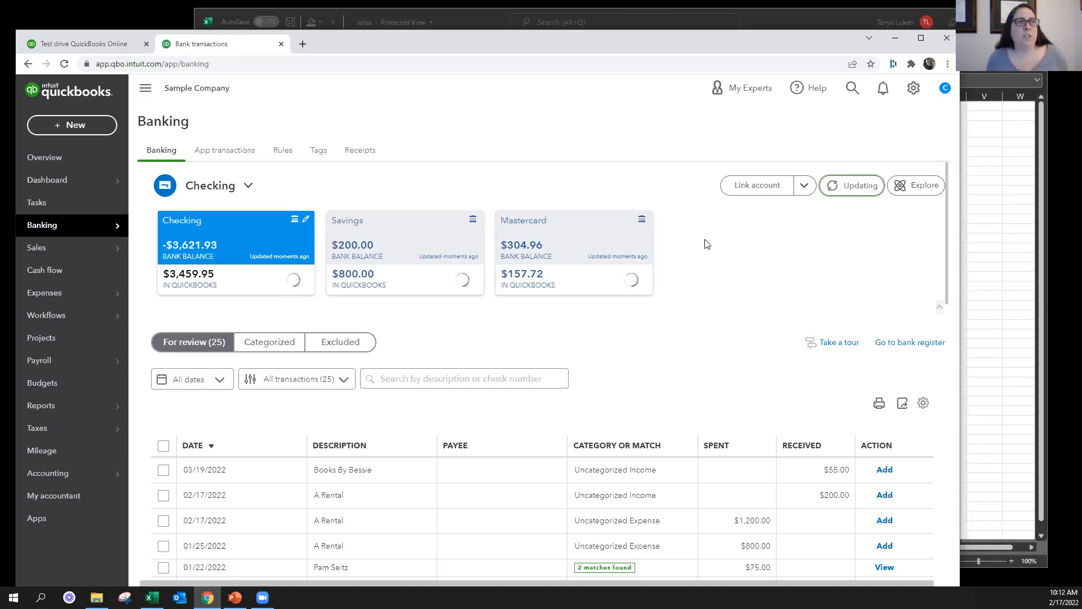
# Open the Bank Sample file from the QBO Training folder in Excel, view its rows and clear the windows covering QuickBooks
pyautogui.click(96, 597)
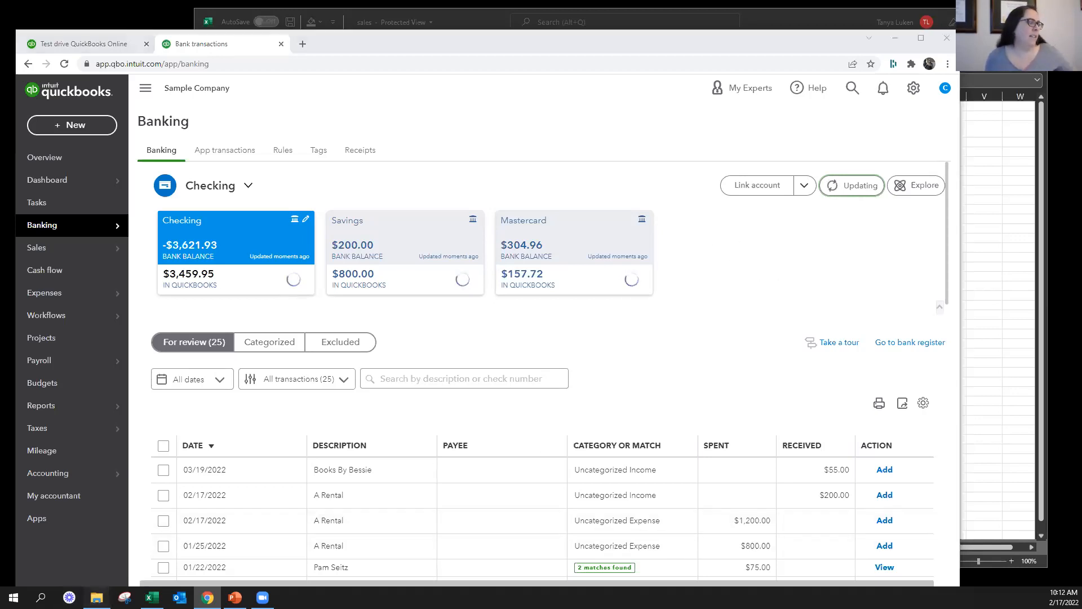
pyautogui.click(229, 309)
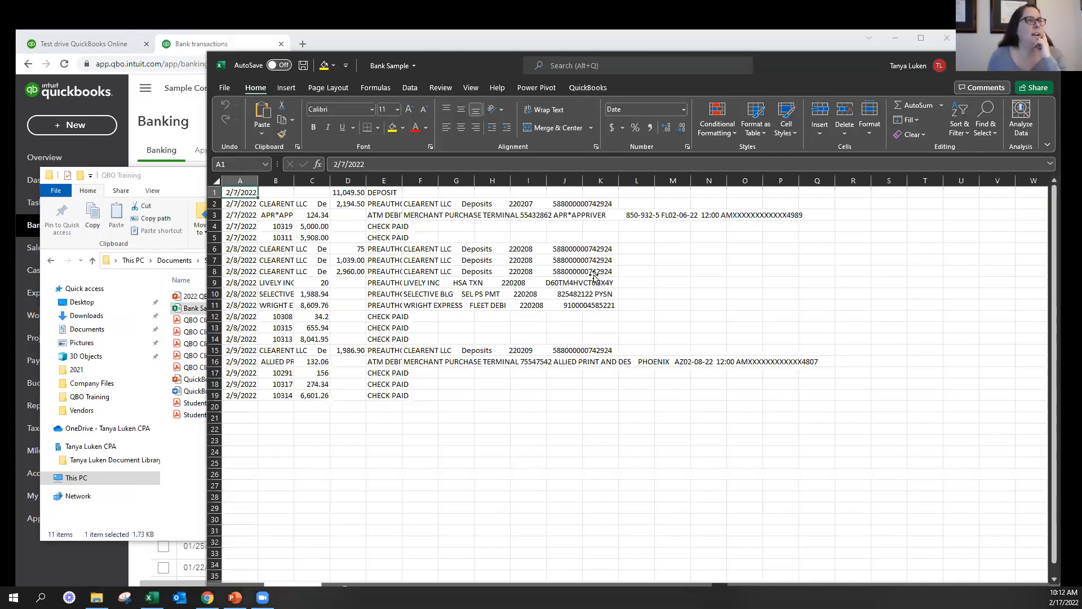
pyautogui.click(593, 274)
pyautogui.moveTo(285, 181); pyautogui.dragTo(611, 421)
pyautogui.click(555, 416)
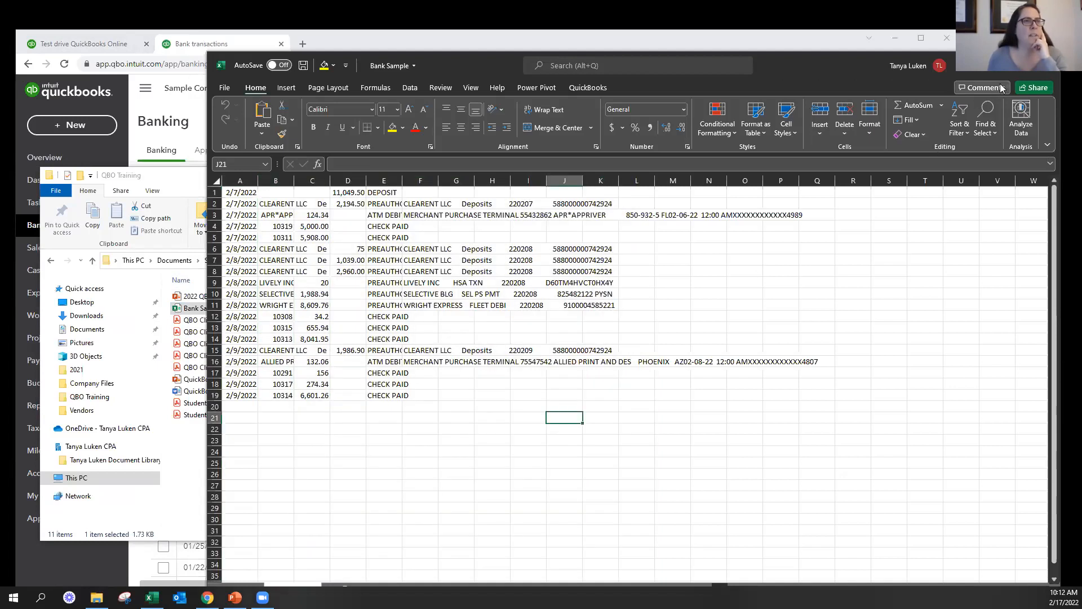
pyautogui.click(996, 65)
pyautogui.click(781, 236)
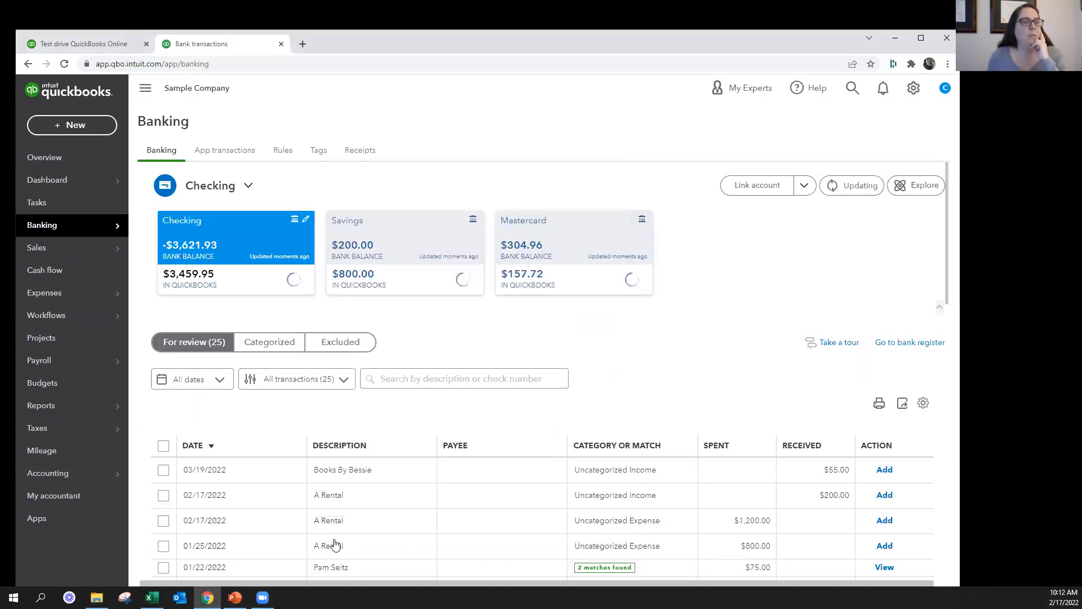
# Bring the Bank Sample sheet back, widen column B to read its descriptions and amounts, and return to QuickBooks Online
pyautogui.click(152, 597)
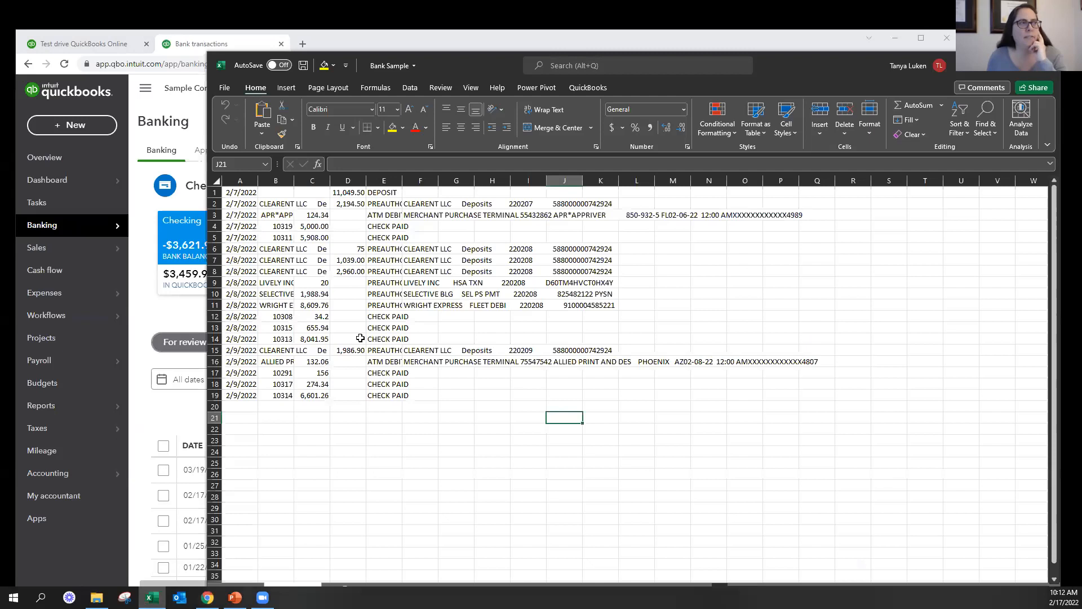
pyautogui.moveTo(295, 180); pyautogui.dragTo(369, 182)
pyautogui.click(423, 192)
pyautogui.moveTo(424, 203); pyautogui.dragTo(398, 249)
pyautogui.click(396, 223)
pyautogui.click(426, 282)
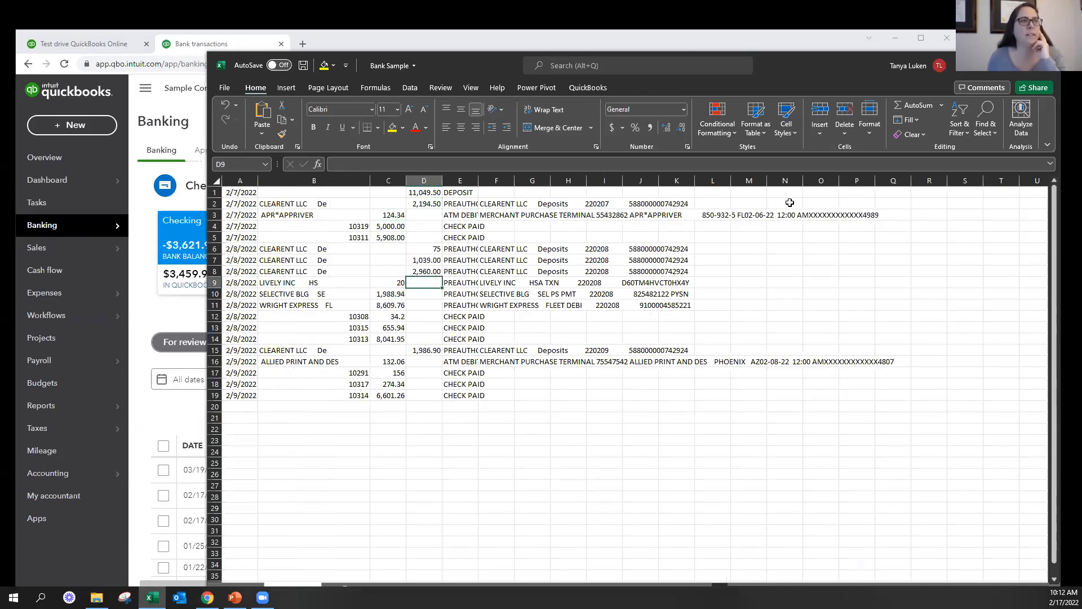
pyautogui.click(992, 75)
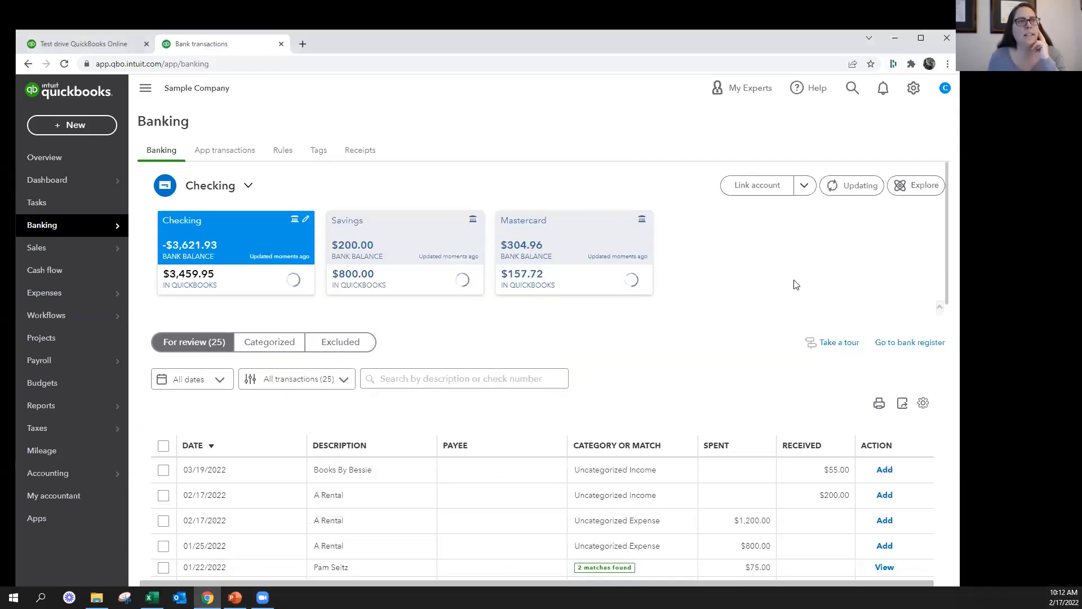
# Try to import Bank Sample.csv from Documents > SBA > QBO Training as bank transactions, and close the import
pyautogui.click(805, 188)
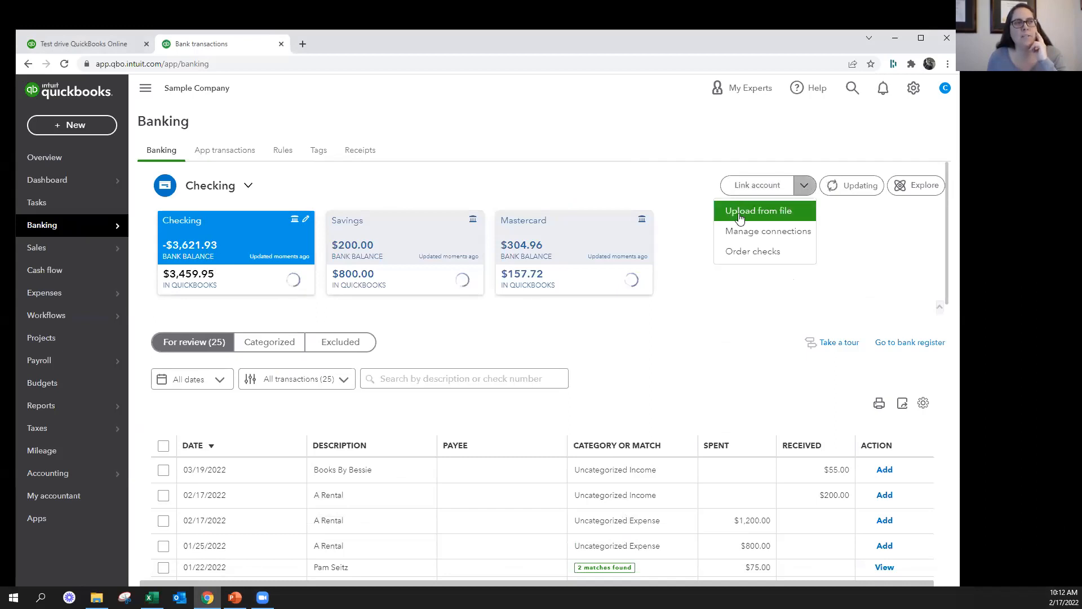
pyautogui.click(744, 213)
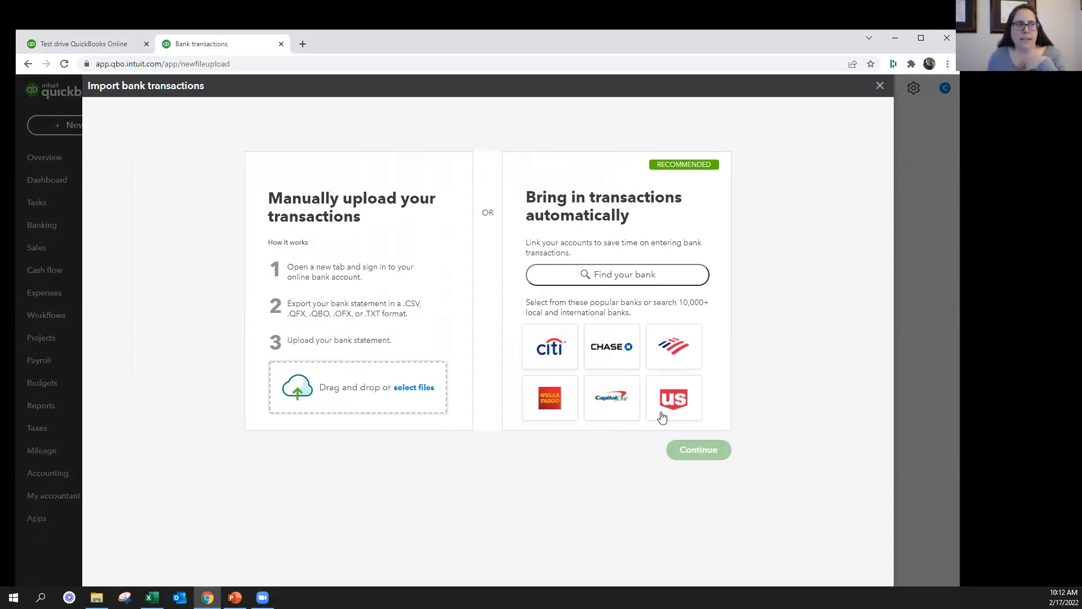
pyautogui.click(372, 387)
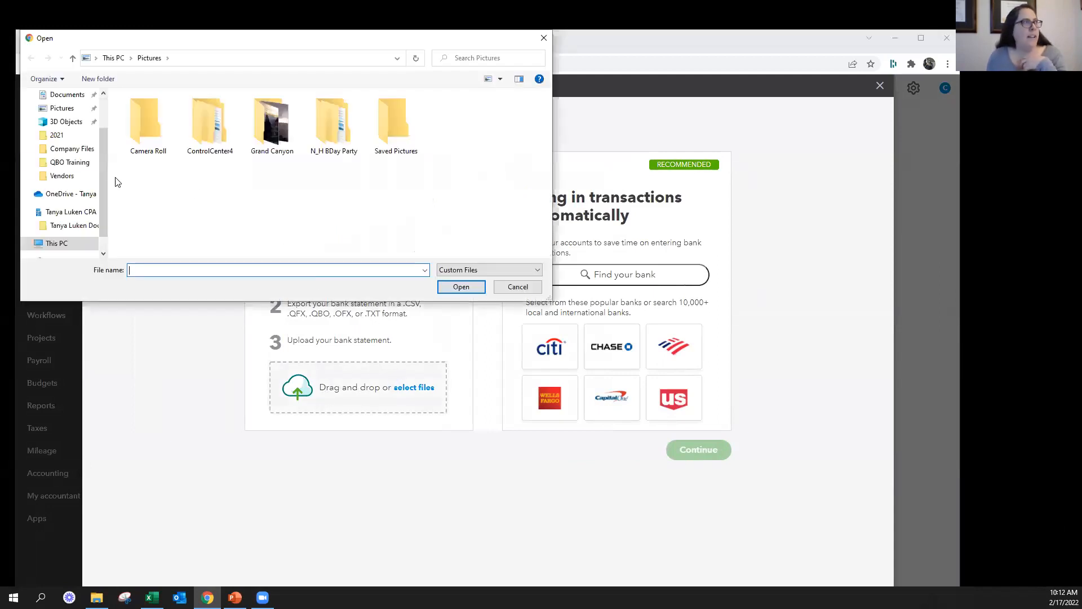
pyautogui.click(78, 144)
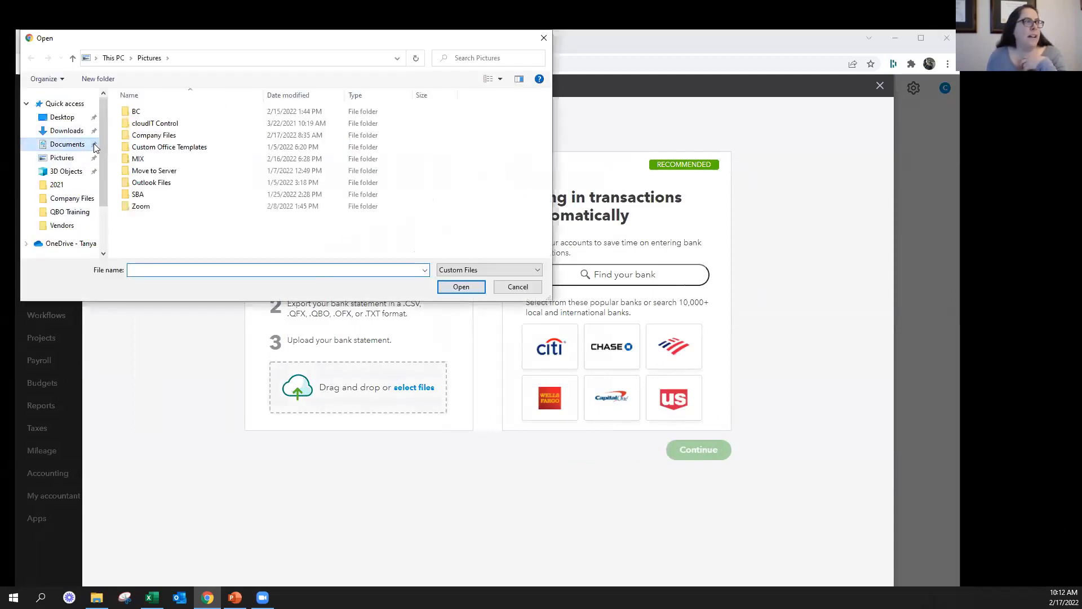
pyautogui.doubleClick(138, 193)
pyautogui.doubleClick(149, 112)
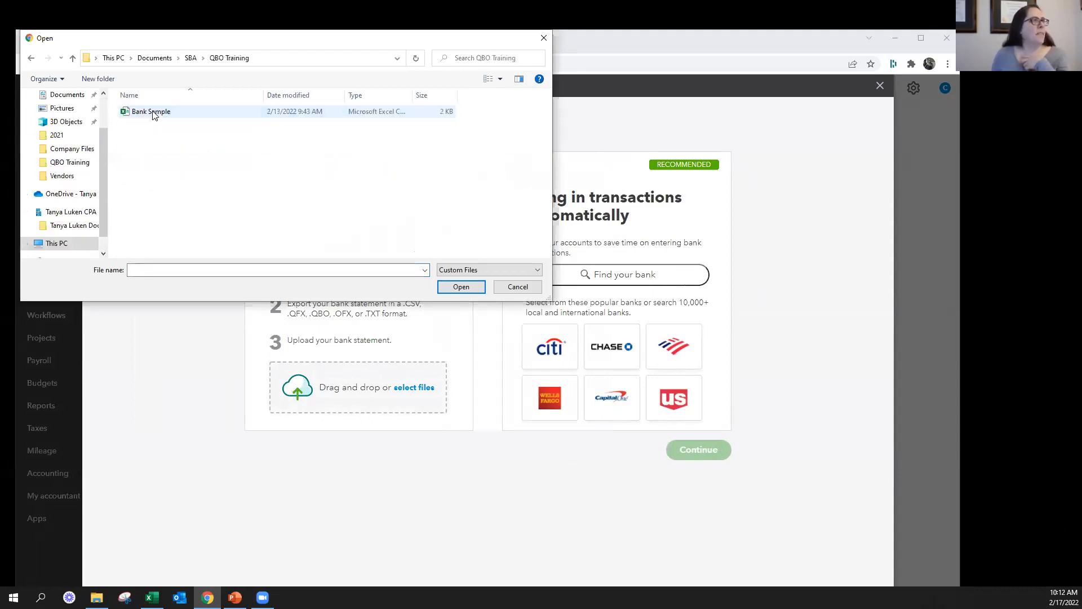
pyautogui.click(155, 112)
pyautogui.click(461, 287)
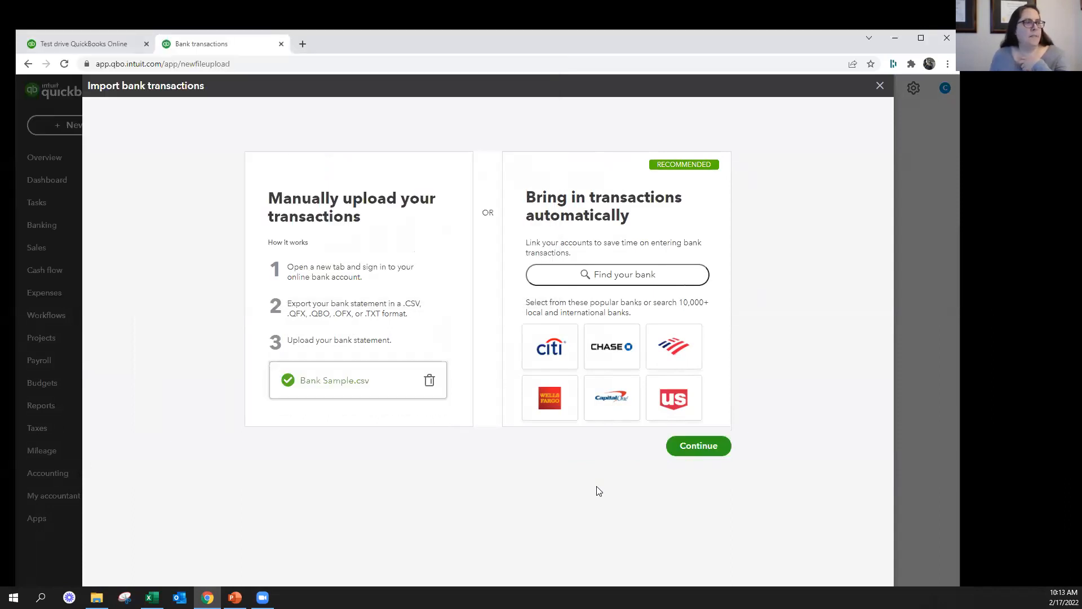
pyautogui.click(694, 446)
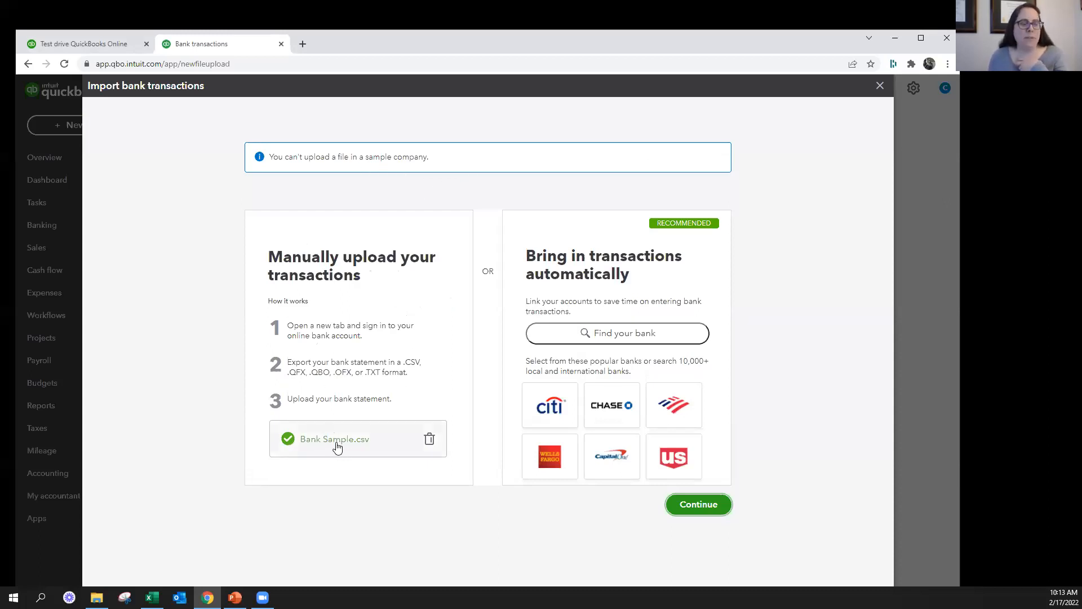
pyautogui.click(881, 86)
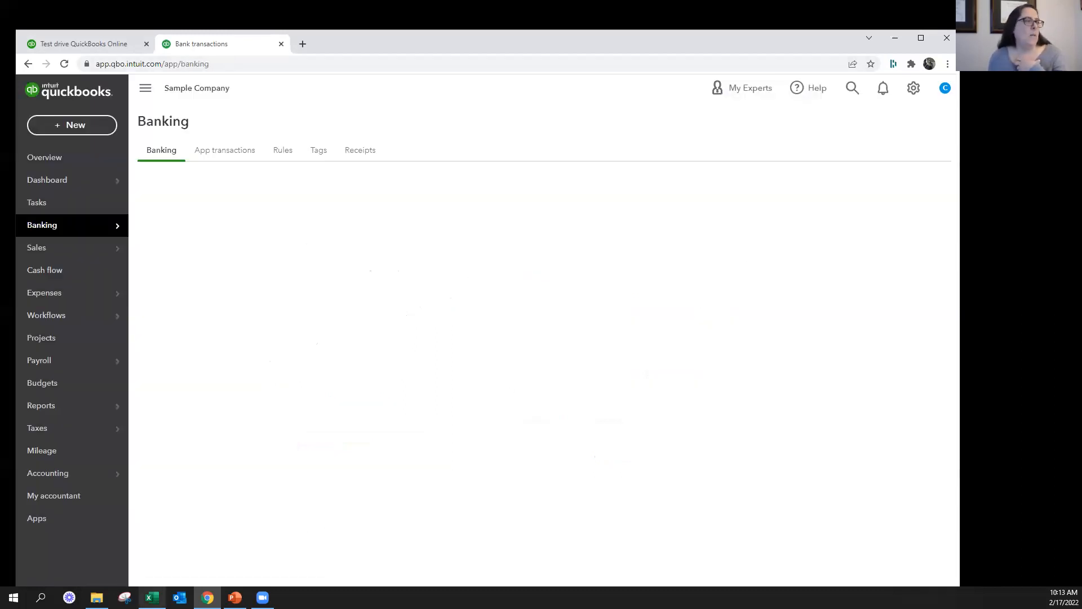
# Examine the date, description, amount and detail columns of the Bank Sample sheet in Excel and close it without saving
pyautogui.hotkey('alt', 'Tab')
pyautogui.moveTo(240, 192); pyautogui.dragTo(240, 440)
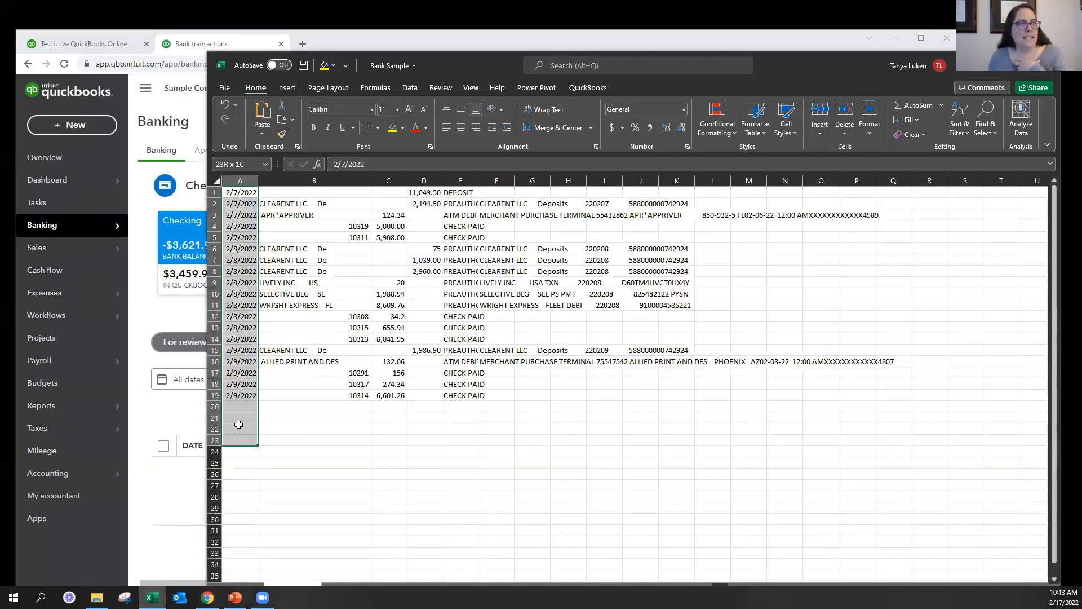
pyautogui.moveTo(339, 192); pyautogui.dragTo(345, 440)
pyautogui.moveTo(392, 193); pyautogui.dragTo(397, 420)
pyautogui.moveTo(436, 185); pyautogui.dragTo(451, 338)
pyautogui.moveTo(483, 192); pyautogui.dragTo(495, 411)
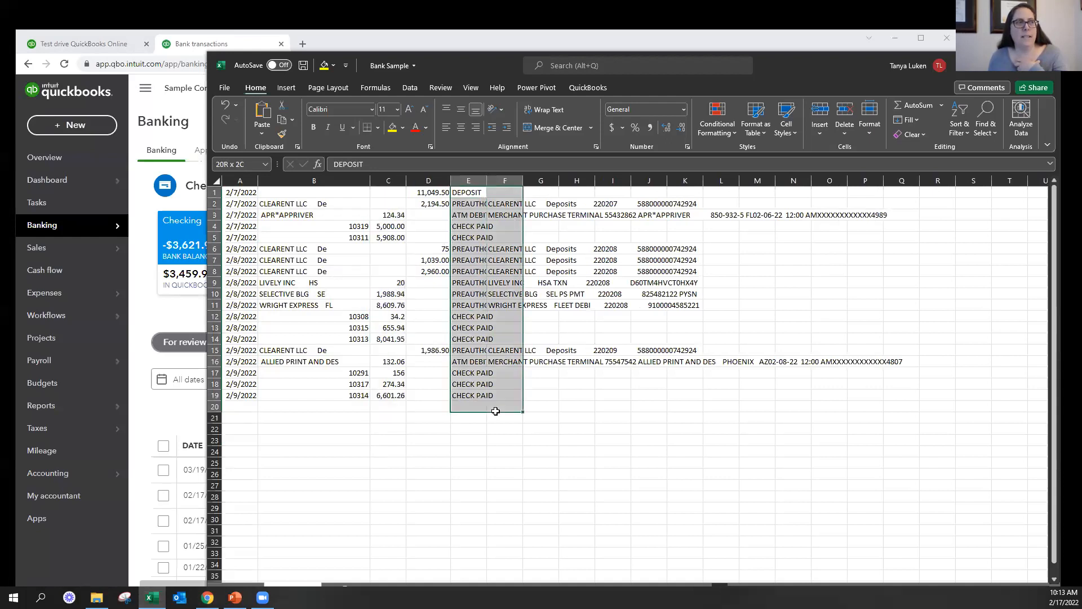
pyautogui.click(675, 353)
pyautogui.click(1046, 68)
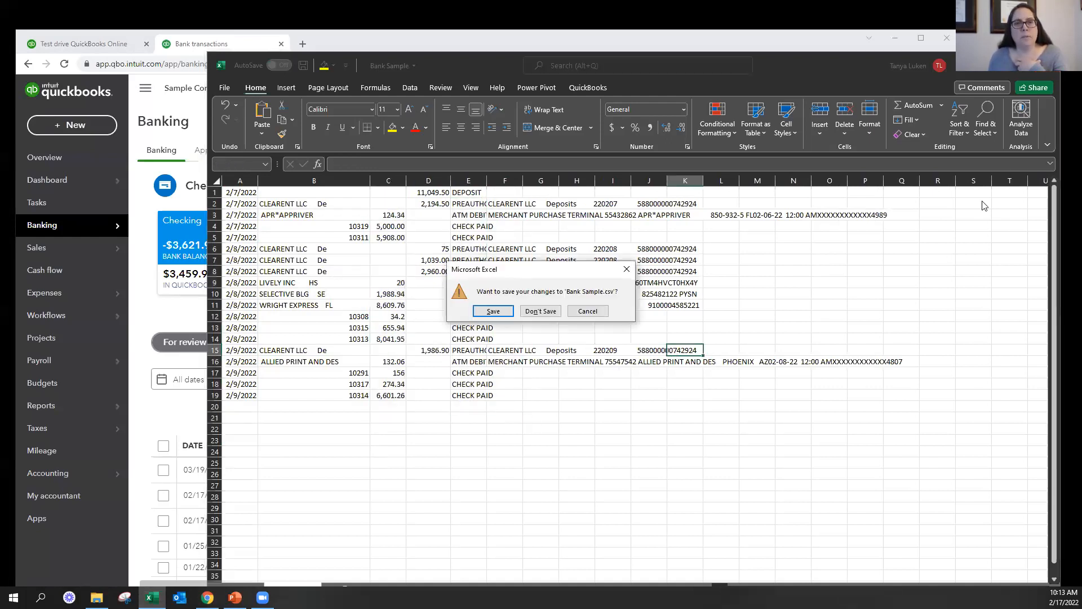
pyautogui.click(543, 312)
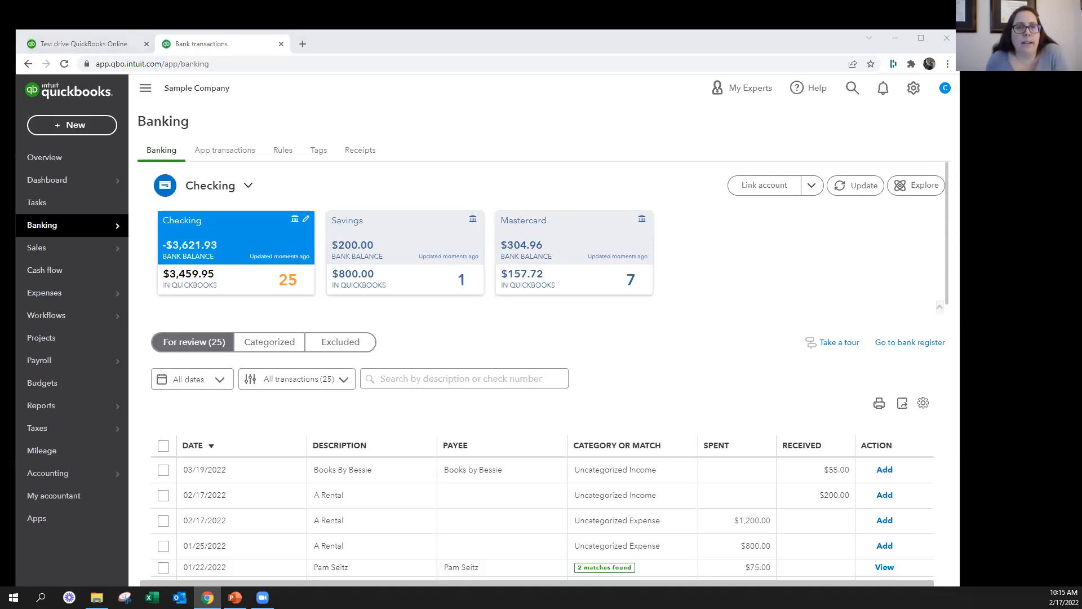
# Examine the categories and matches of the Checking account's bank transactions waiting for review
pyautogui.hotkey('alt', 'Tab')
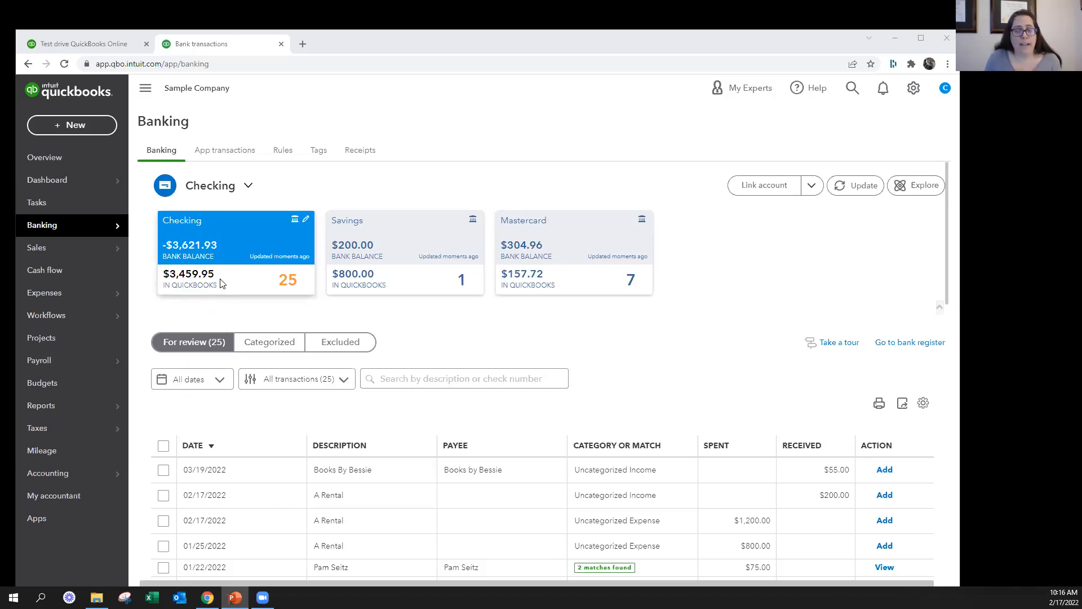
pyautogui.scroll(-1, 601, 397)
pyautogui.scroll(-10, 601, 397)
pyautogui.scroll(9, 602, 393)
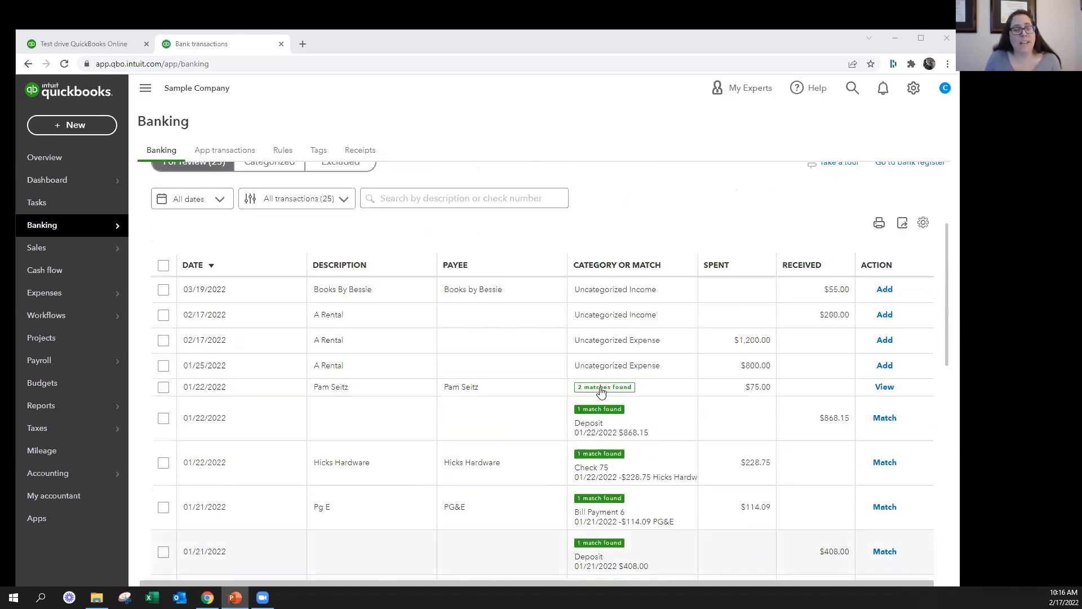
pyautogui.scroll(3, 601, 392)
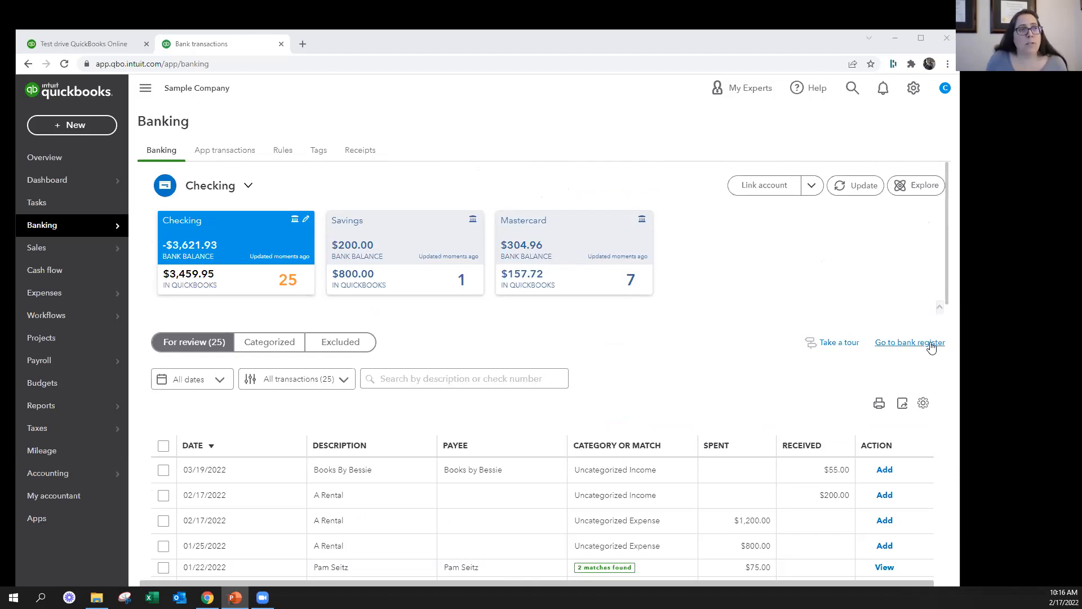
# Open the Checking account's bank register, dismiss the introductory tour and examine its entries down to the opening balance and its reconciliation status
pyautogui.click(912, 343)
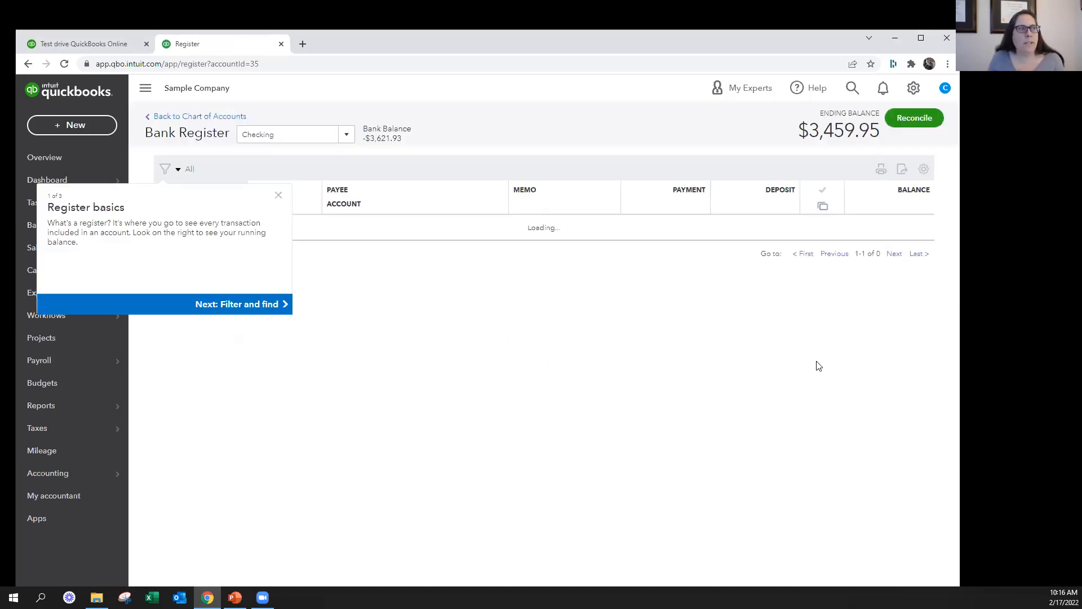
pyautogui.click(277, 222)
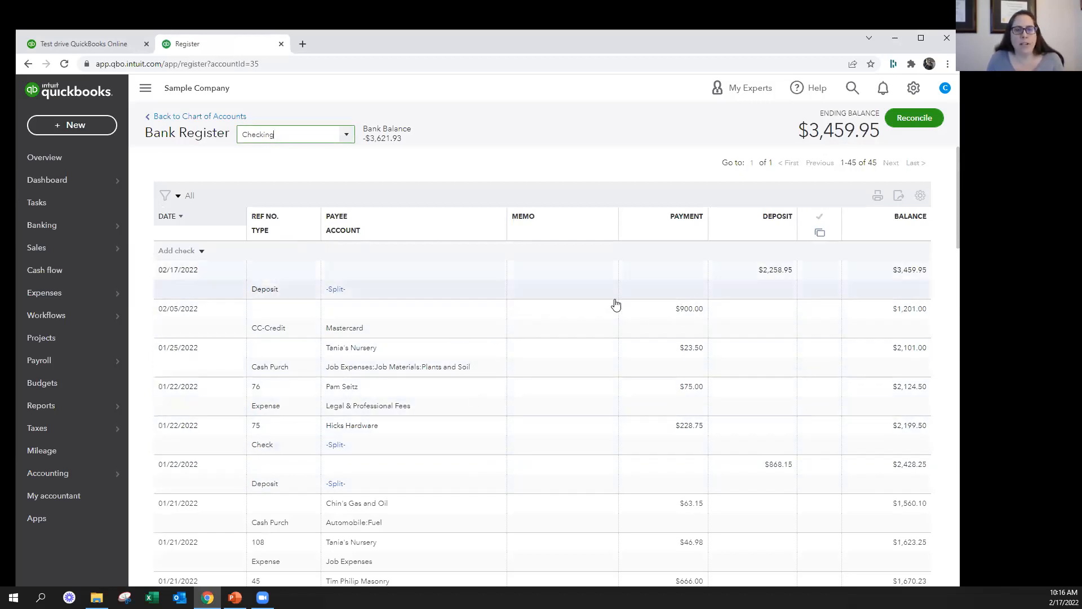
pyautogui.scroll(-1, 664, 372)
pyautogui.scroll(-15, 664, 376)
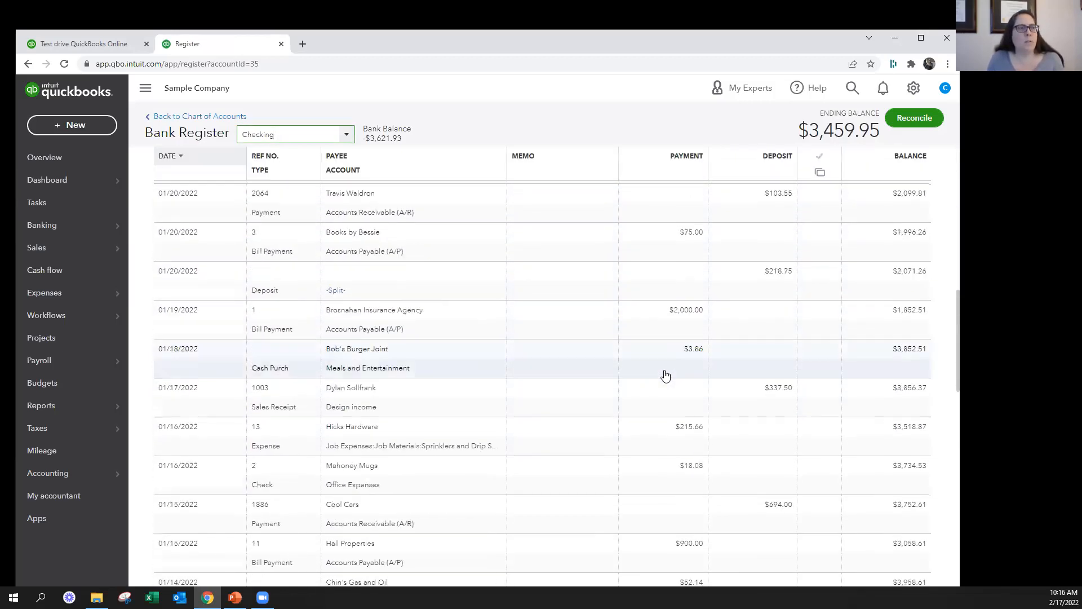
pyautogui.scroll(-2, 666, 375)
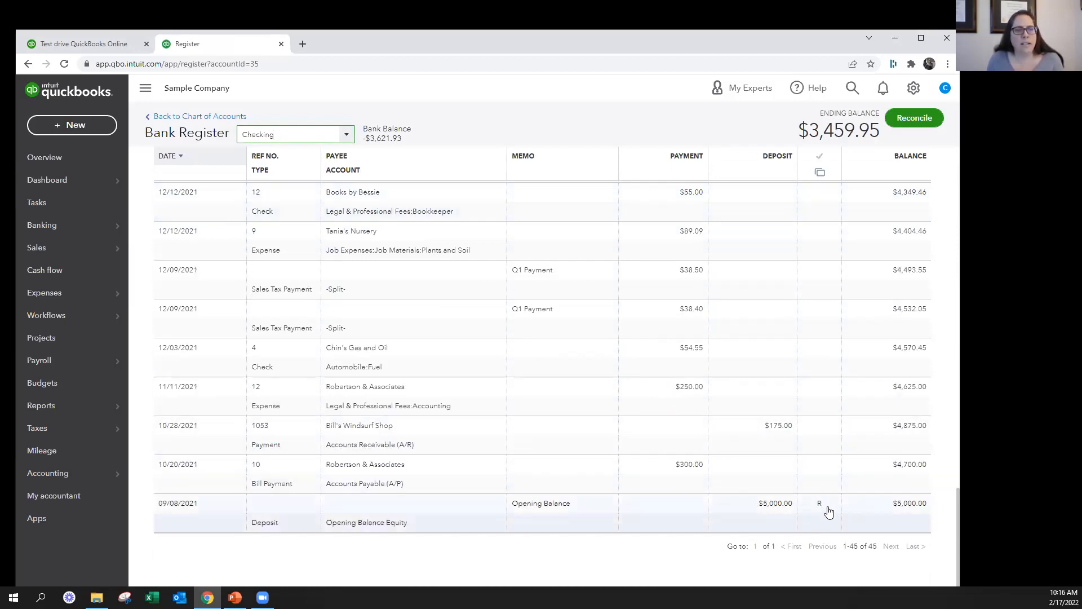
pyautogui.moveTo(824, 508)
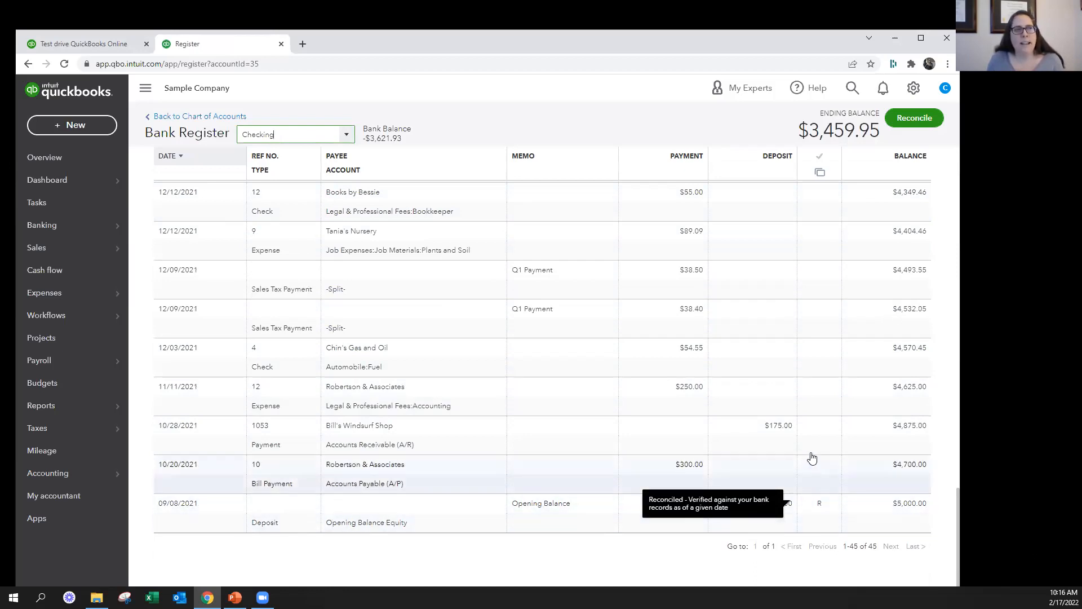
pyautogui.scroll(1, 761, 403)
pyautogui.scroll(-1, 762, 407)
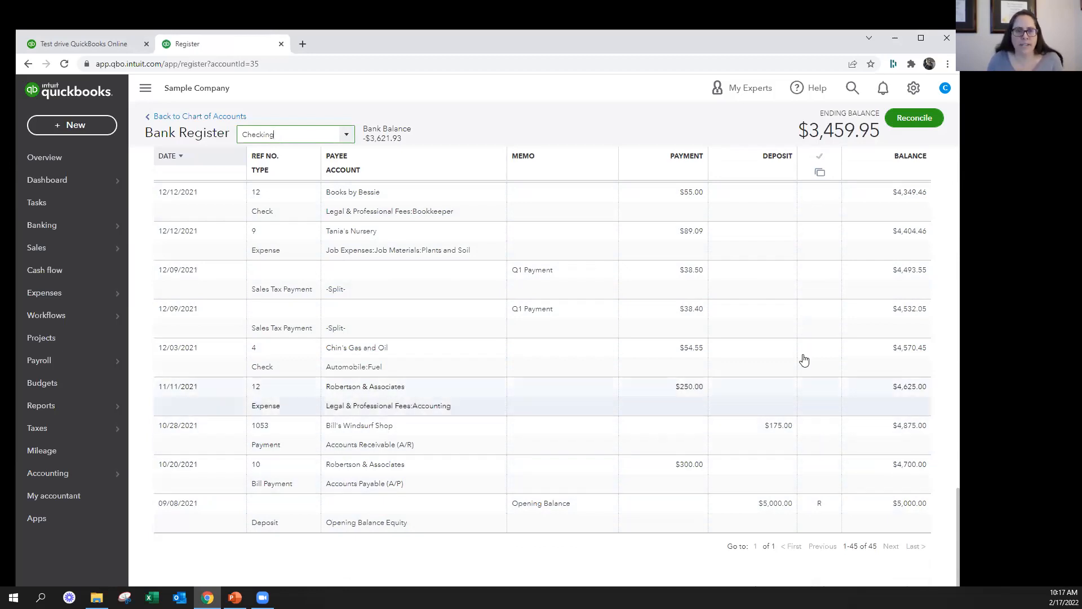
pyautogui.scroll(10, 696, 297)
pyautogui.scroll(6, 819, 272)
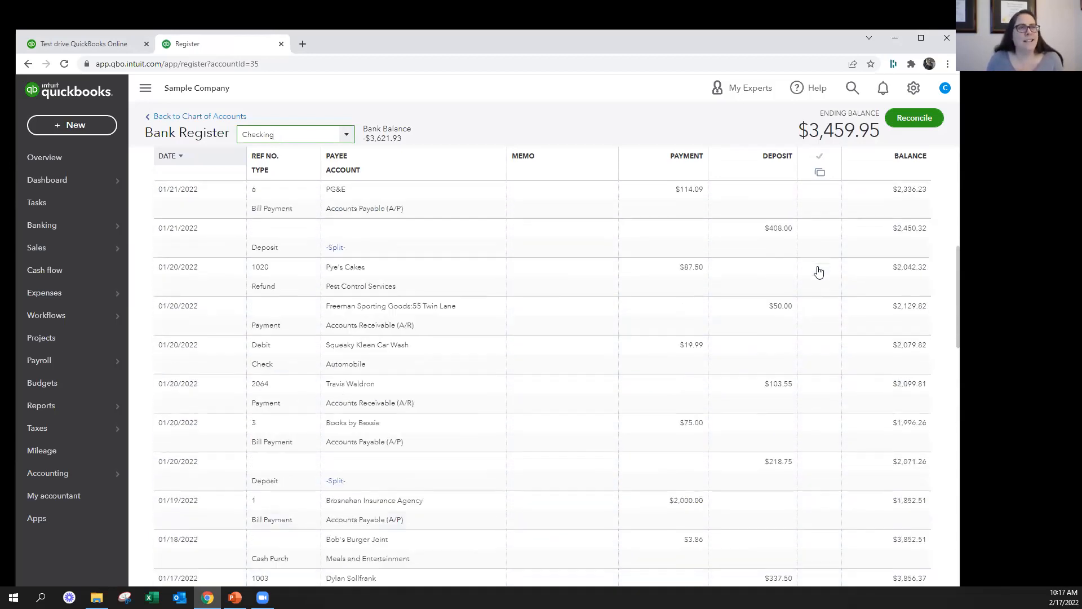
# Leave the register for the Chart of Accounts and return to the Banking transactions page
pyautogui.click(217, 116)
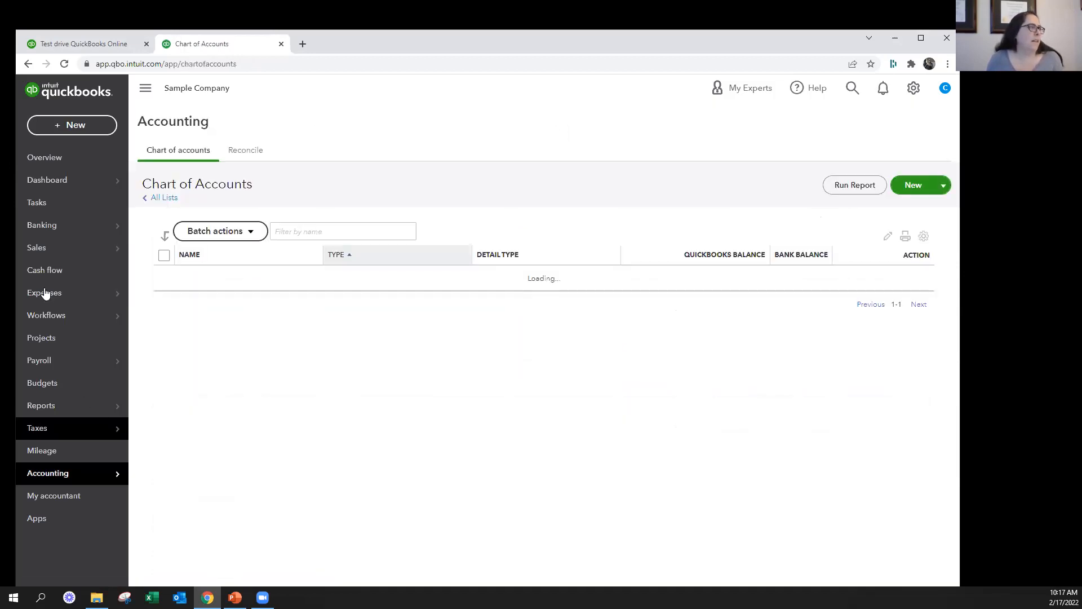
pyautogui.moveTo(42, 231)
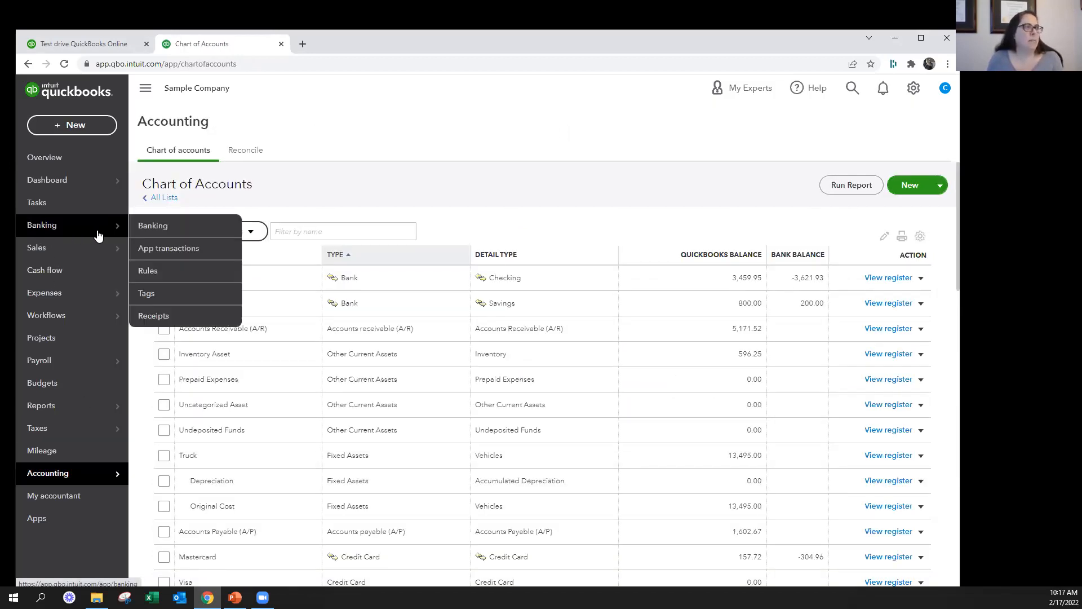
pyautogui.click(156, 227)
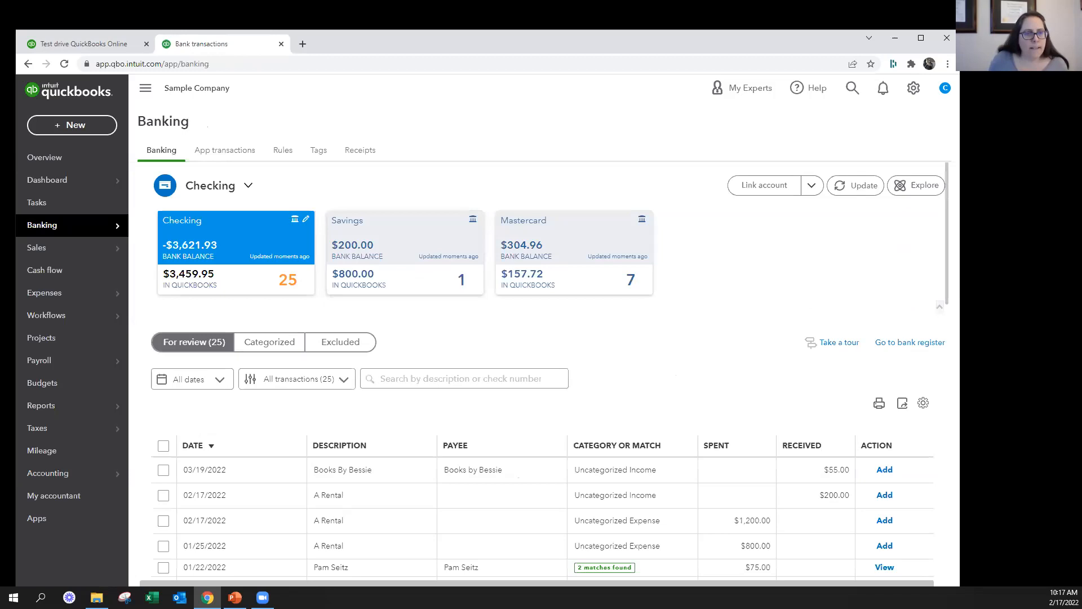
pyautogui.hotkey('alt', 'Tab')
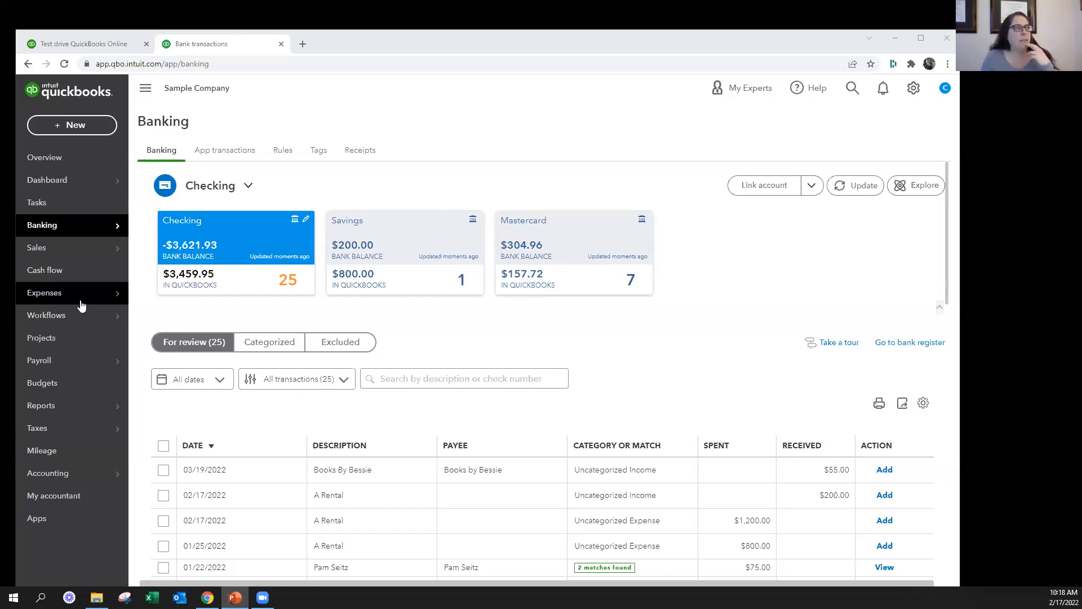
# From the Vendors list, try Restaurant, Hotel and Taxi as the company name of a new vendor and close the form without saving
pyautogui.moveTo(79, 302)
pyautogui.click(147, 314)
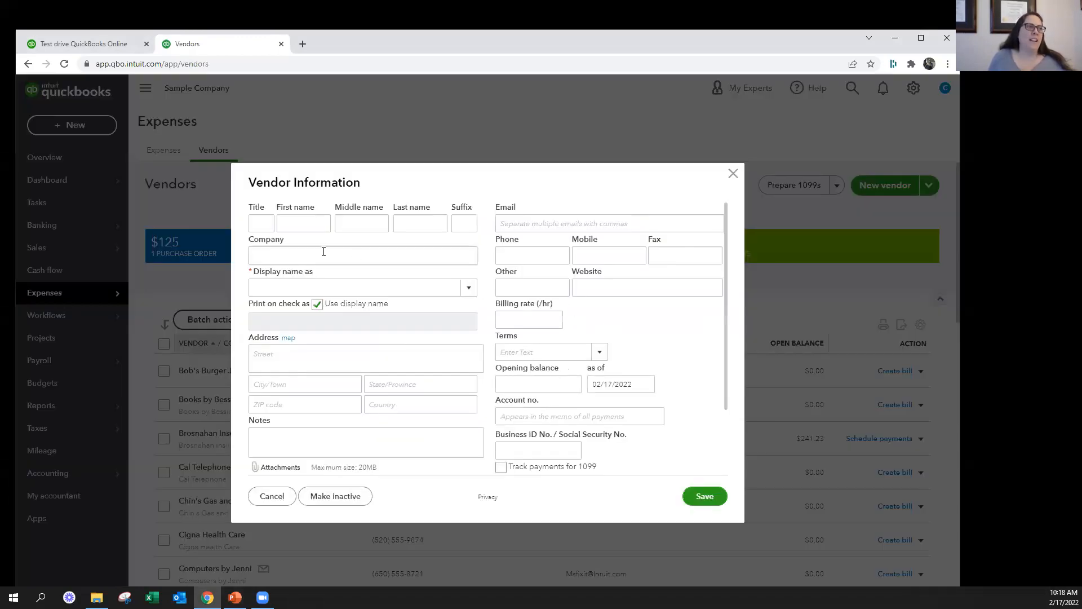
pyautogui.click(323, 251)
pyautogui.write('Restaur')
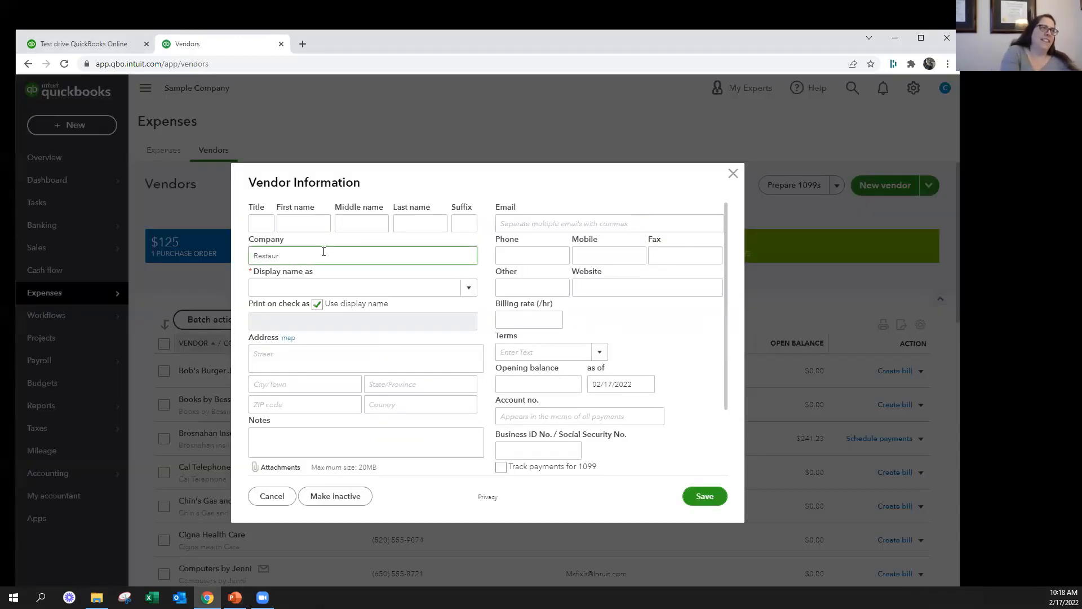
pyautogui.write('tnant')
pyautogui.doubleClick(323, 251)
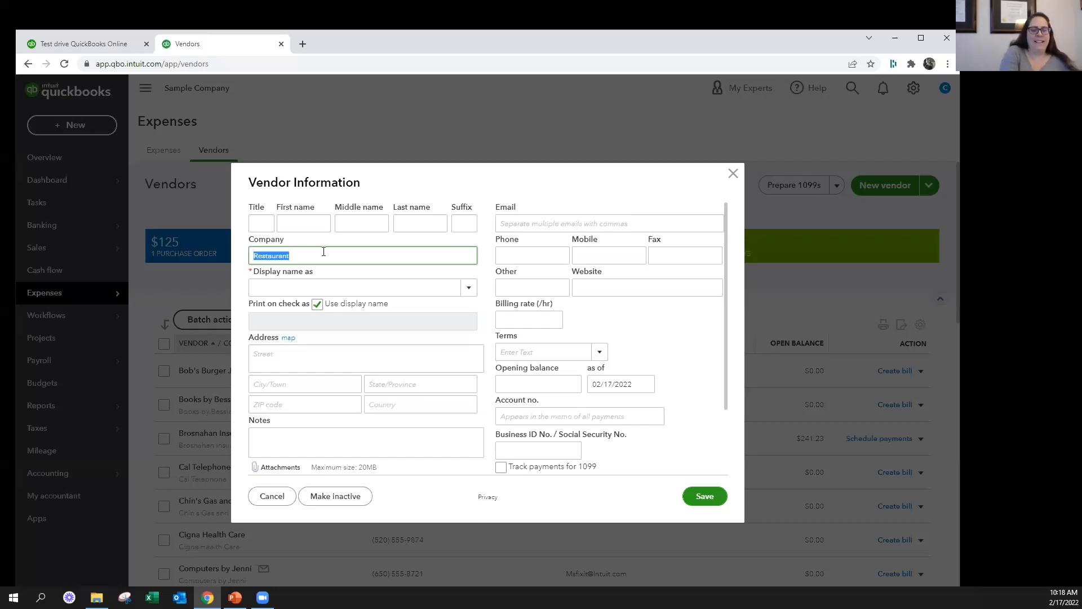
pyautogui.write('Hotel')
pyautogui.doubleClick(323, 252)
pyautogui.write('Taxi')
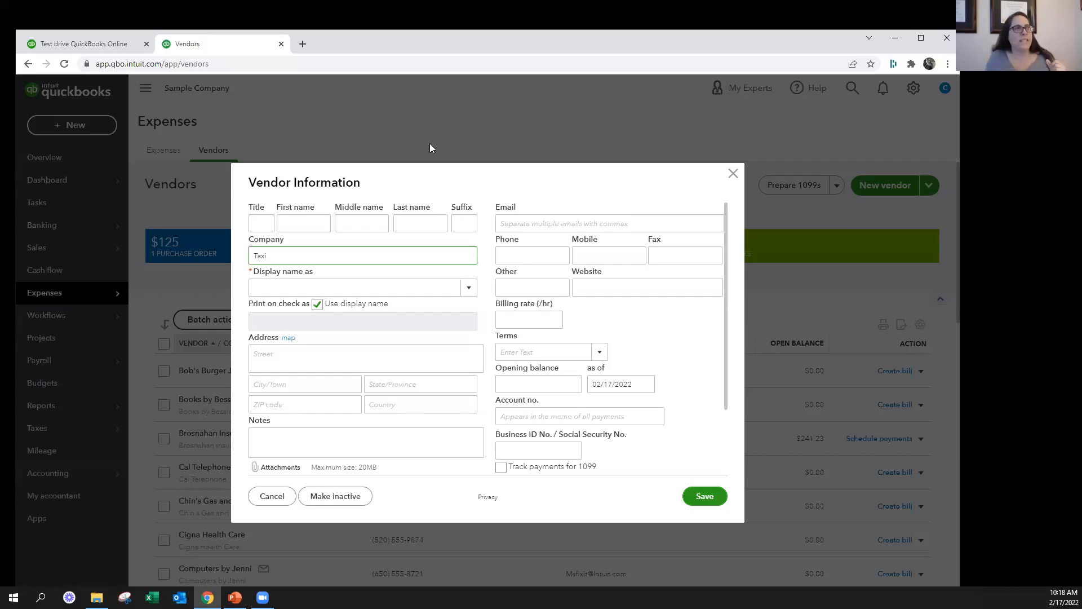
pyautogui.click(732, 175)
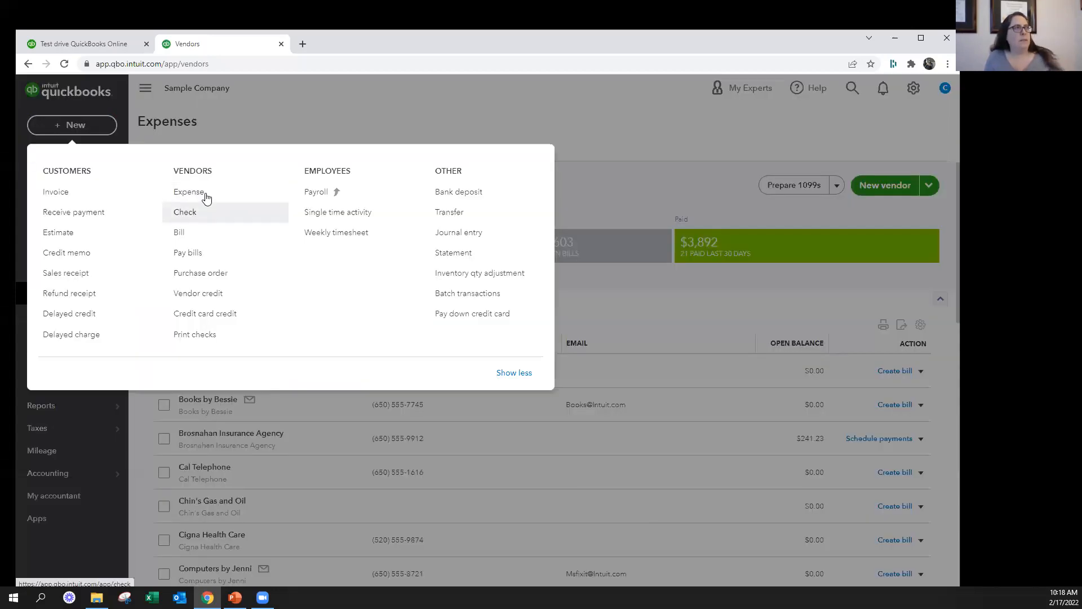
# Start a new expense paid from Checking and add Restaurant as a new vendor for its payee
pyautogui.click(205, 194)
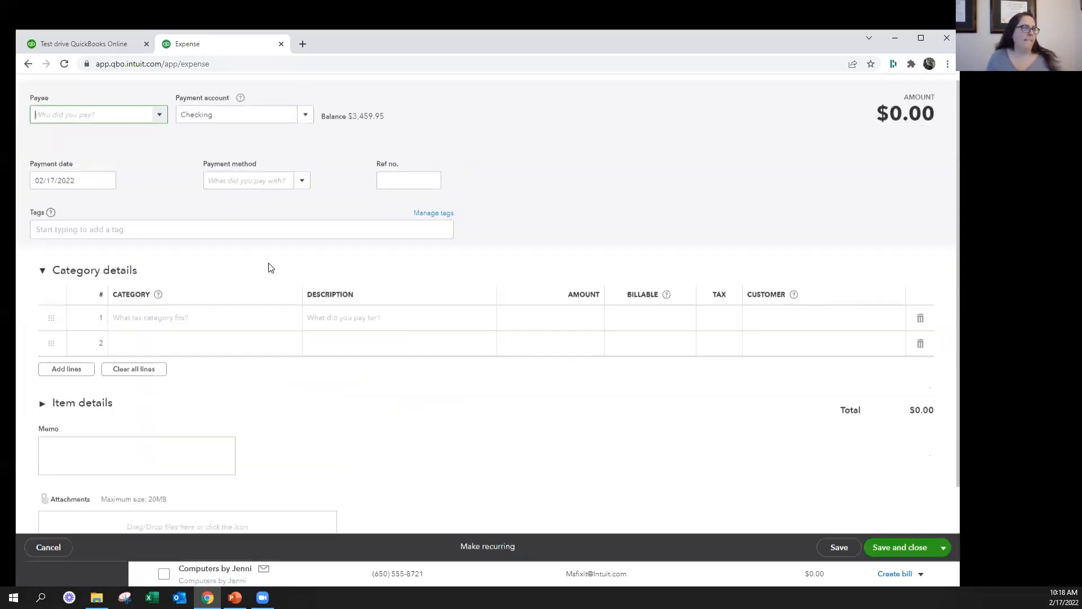
pyautogui.write('Restaurant')
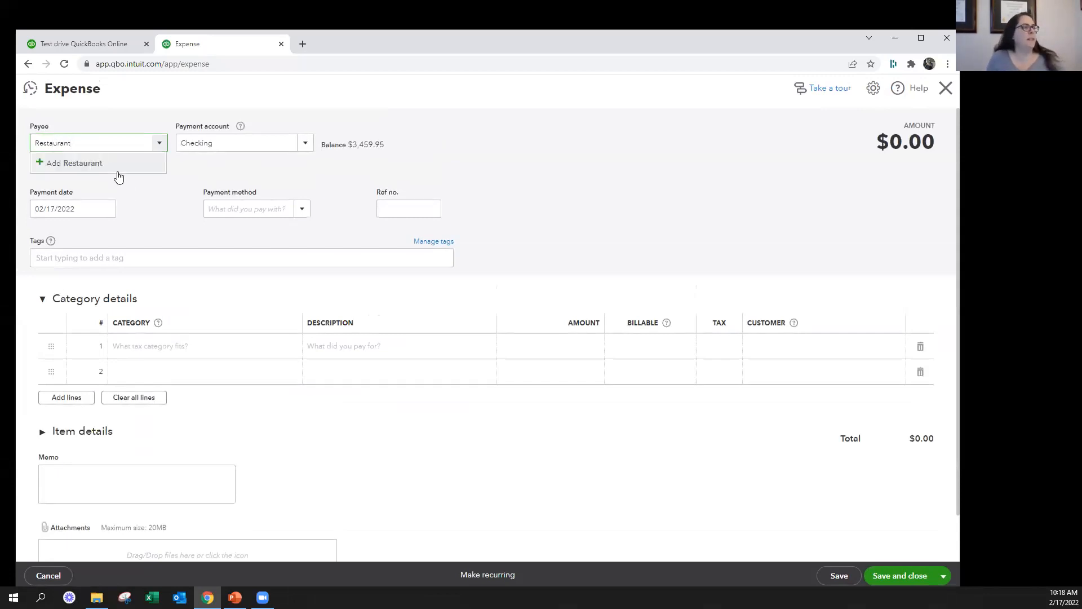
pyautogui.click(118, 170)
pyautogui.click(194, 278)
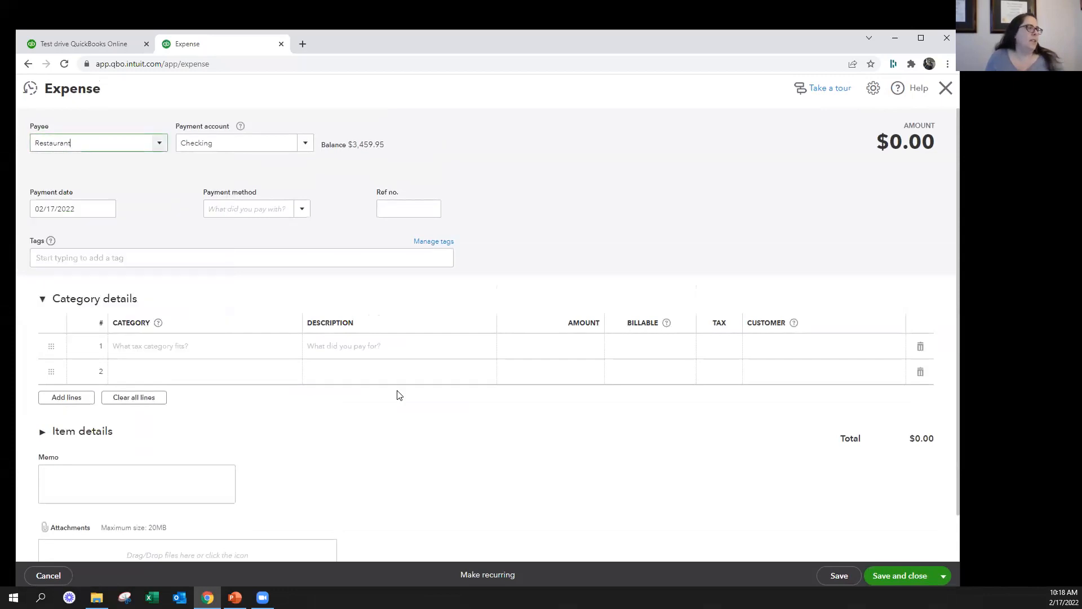
# Set the category of the expense's first line to Travel Meals instead of Meals and Entertainment
pyautogui.click(191, 354)
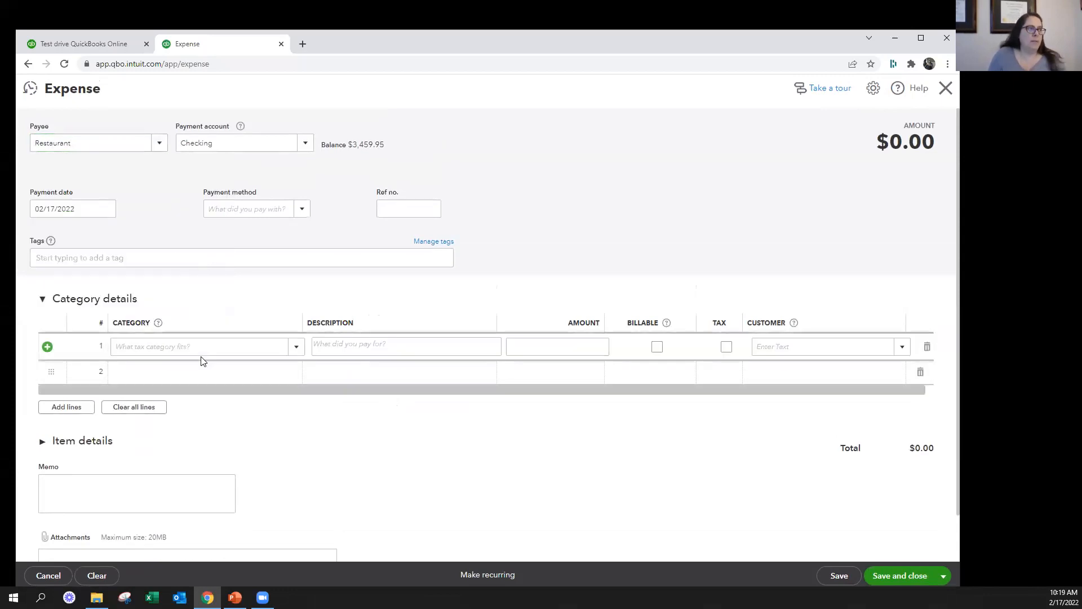
pyautogui.click(207, 346)
pyautogui.write('meal')
pyautogui.press('Tab')
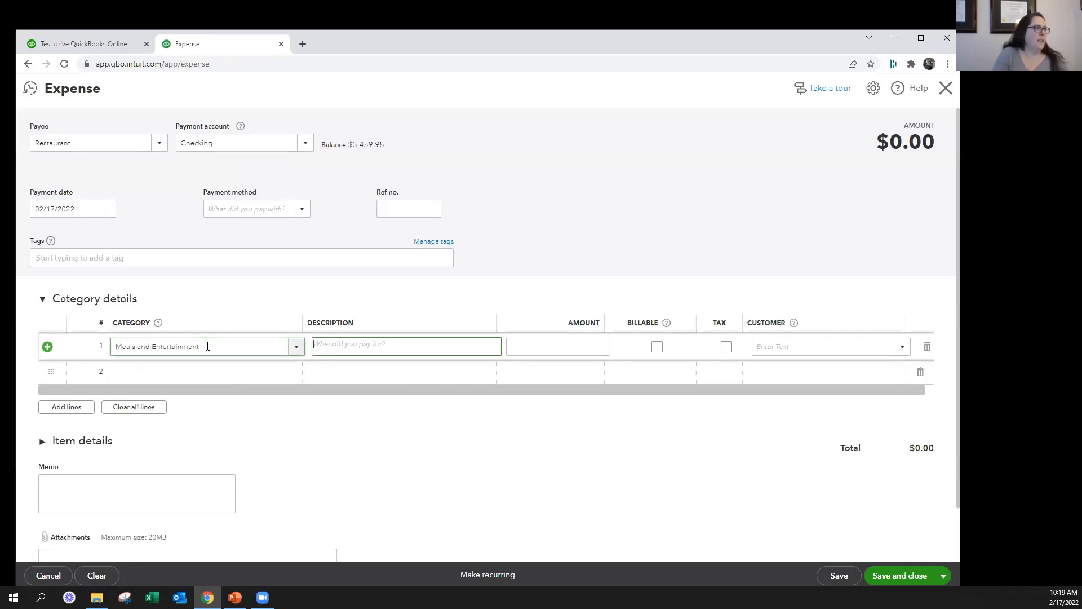
pyautogui.click(207, 347)
pyautogui.write('Meal')
pyautogui.press('Down')
pyautogui.press('Tab')
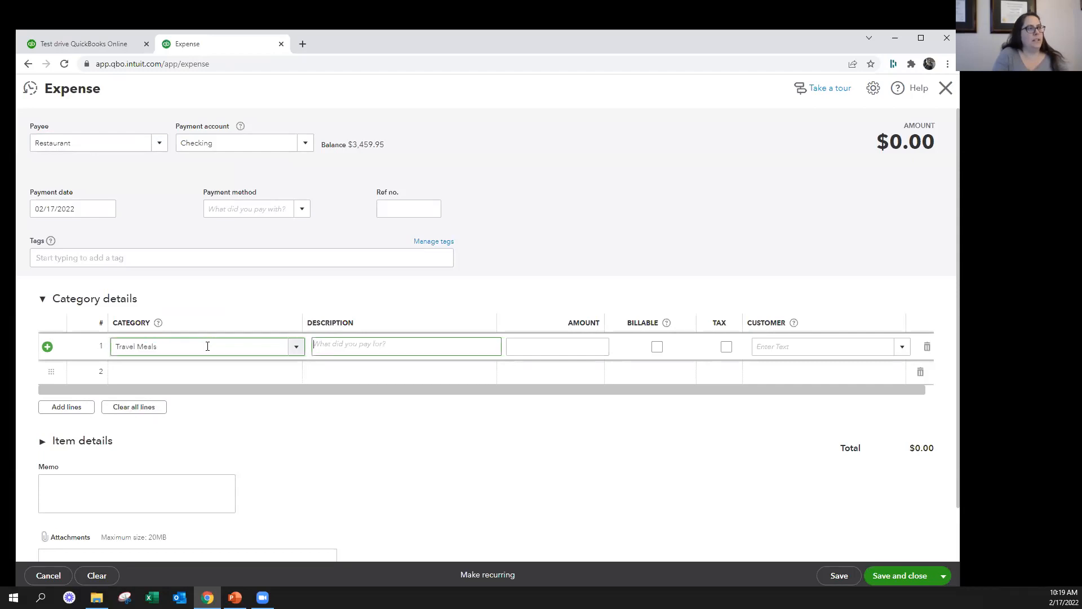
pyautogui.press('Tab')
pyautogui.hotkey('shift', 'Tab')
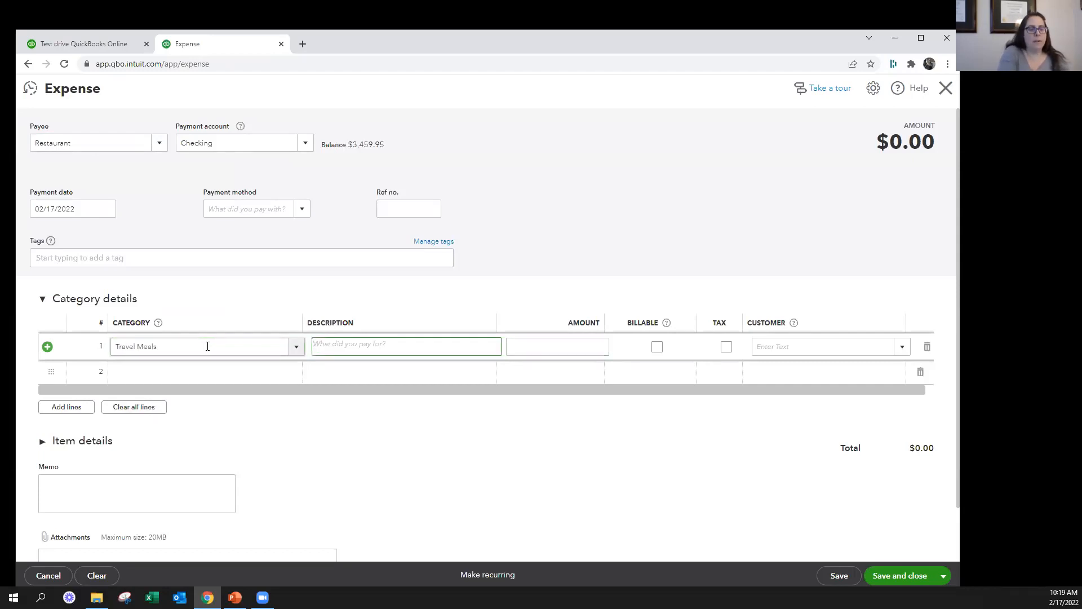
# Enter the restaurant's street address as the first line's description and set its amount to 100
pyautogui.write('1912')
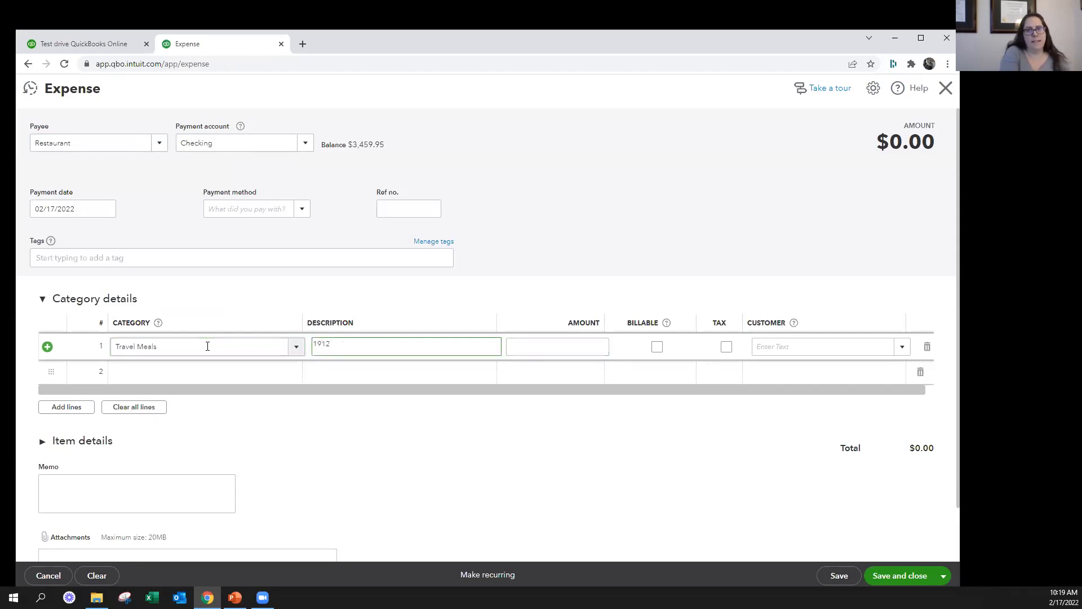
pyautogui.write(' Hylan')
pyautogui.press('Tab')
pyautogui.write('100')
pyautogui.press('Tab')
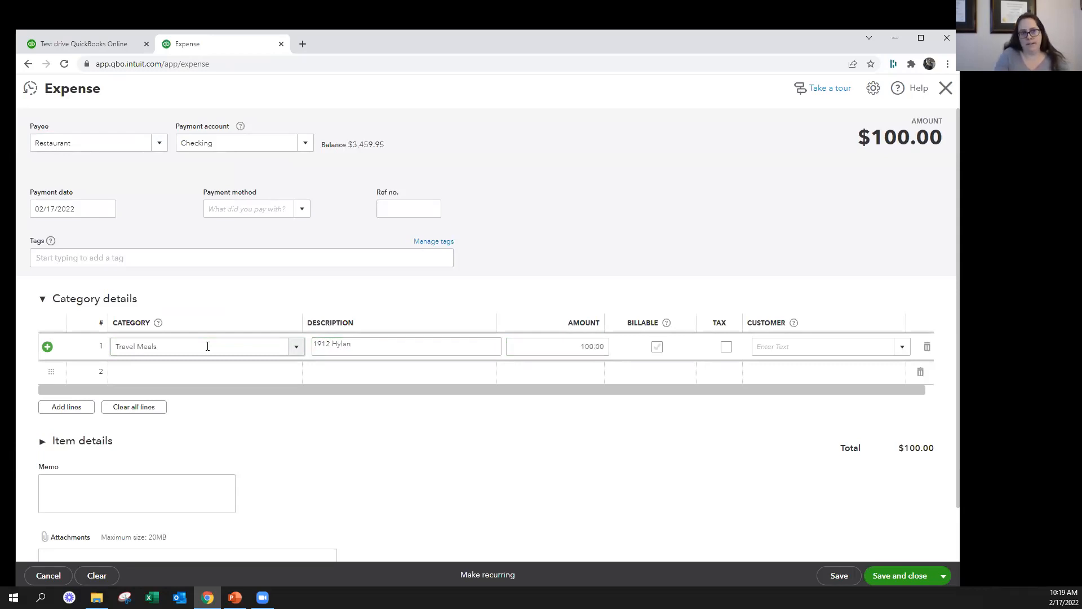
pyautogui.moveTo(399, 344); pyautogui.dragTo(313, 343)
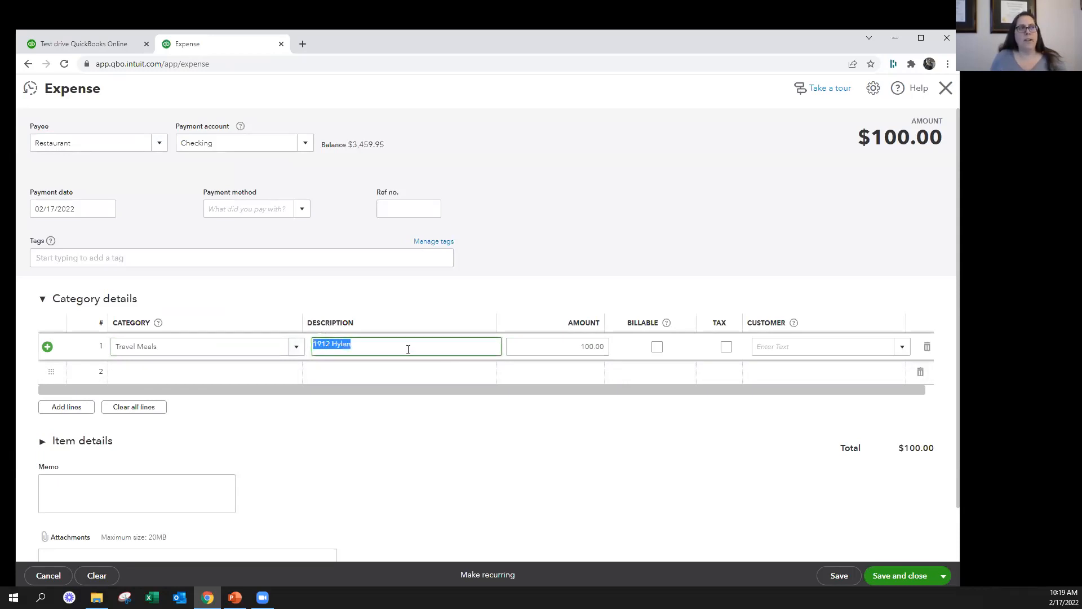
pyautogui.click(386, 344)
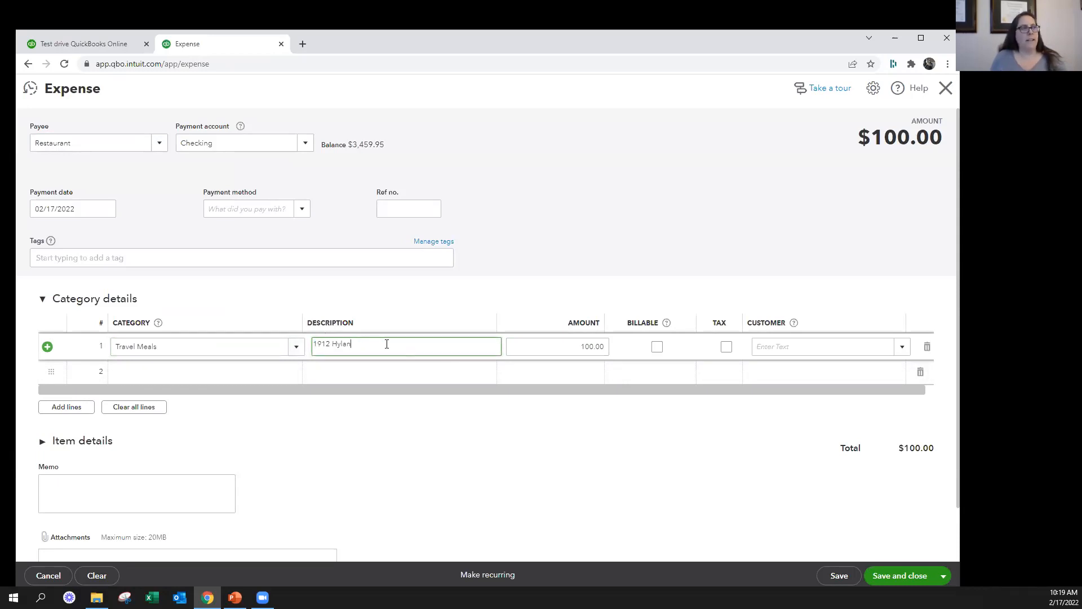
# Clear the Restaurant expense, confirm the clearing and close the form without saving
pyautogui.click(442, 443)
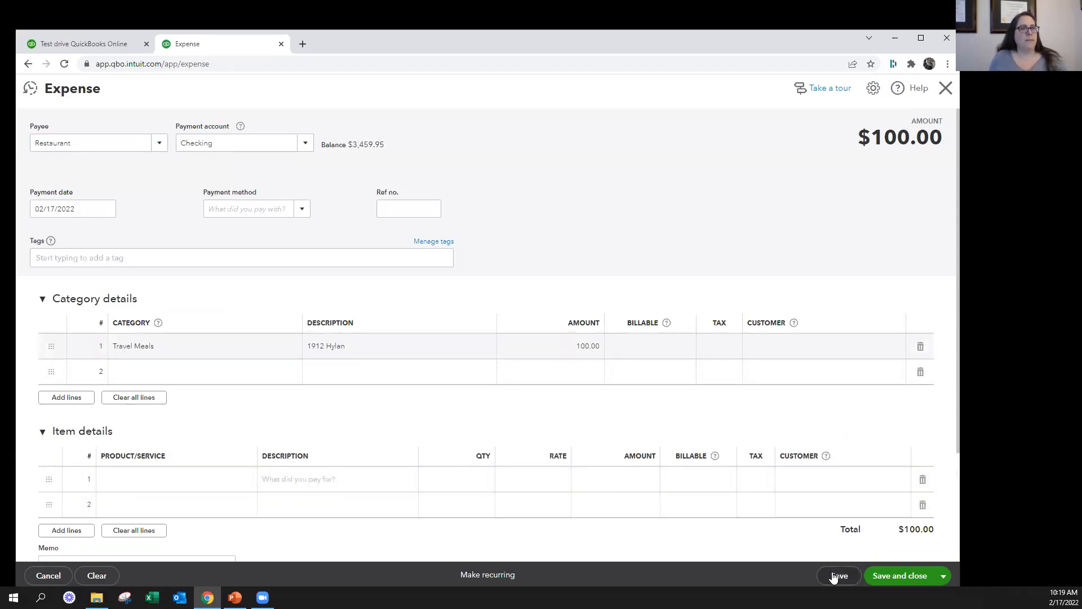
pyautogui.click(97, 575)
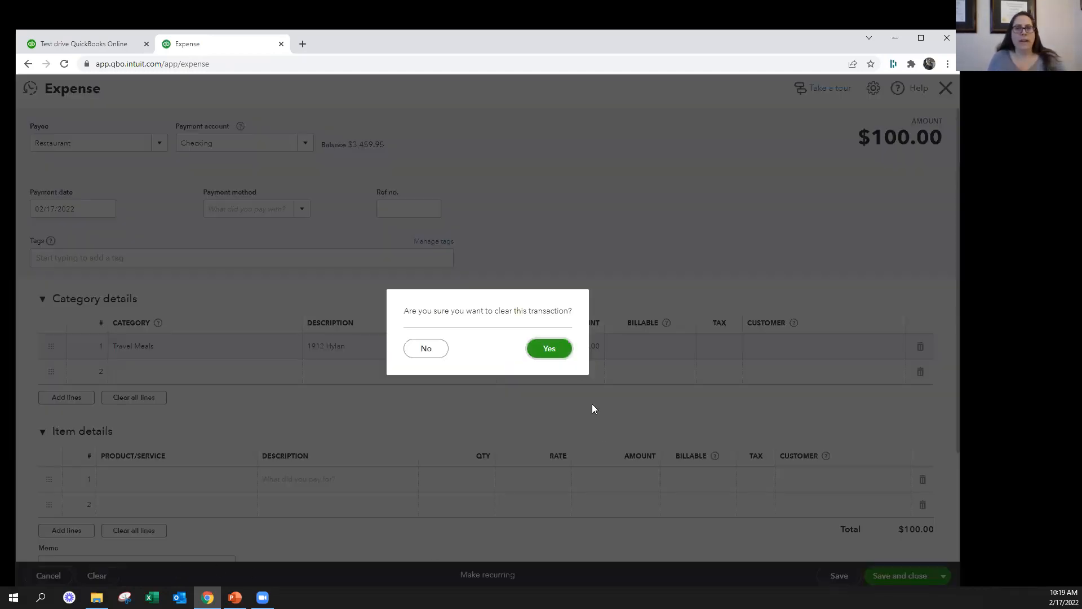
pyautogui.click(552, 350)
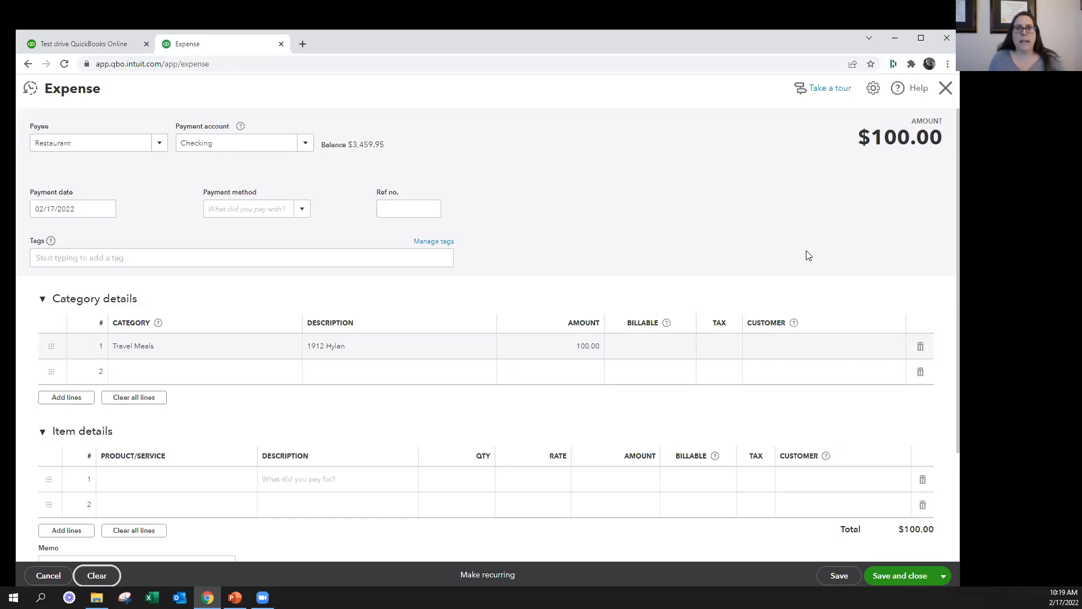
pyautogui.click(946, 88)
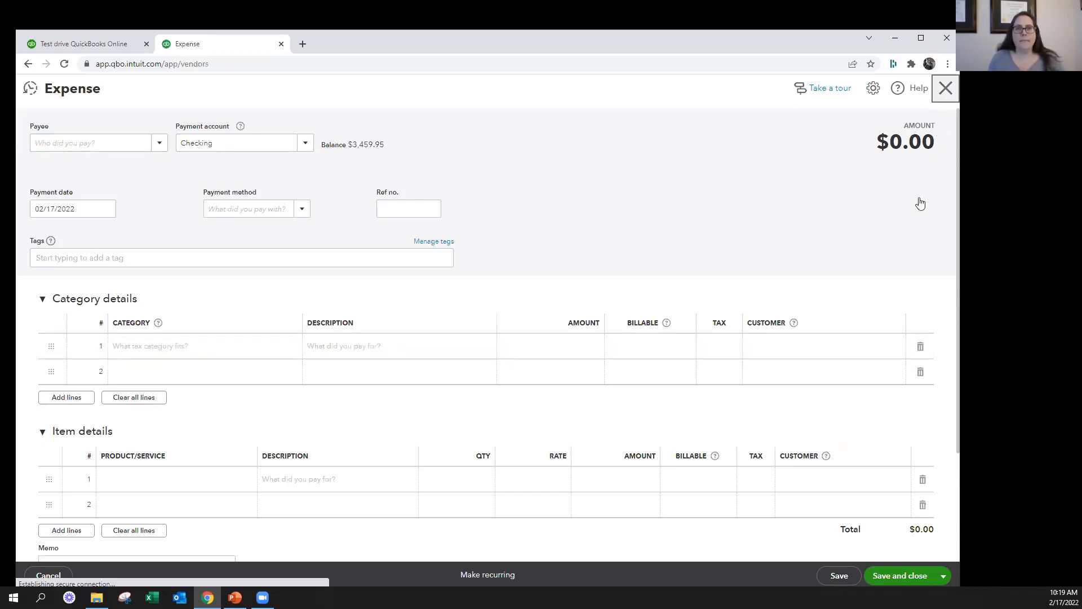
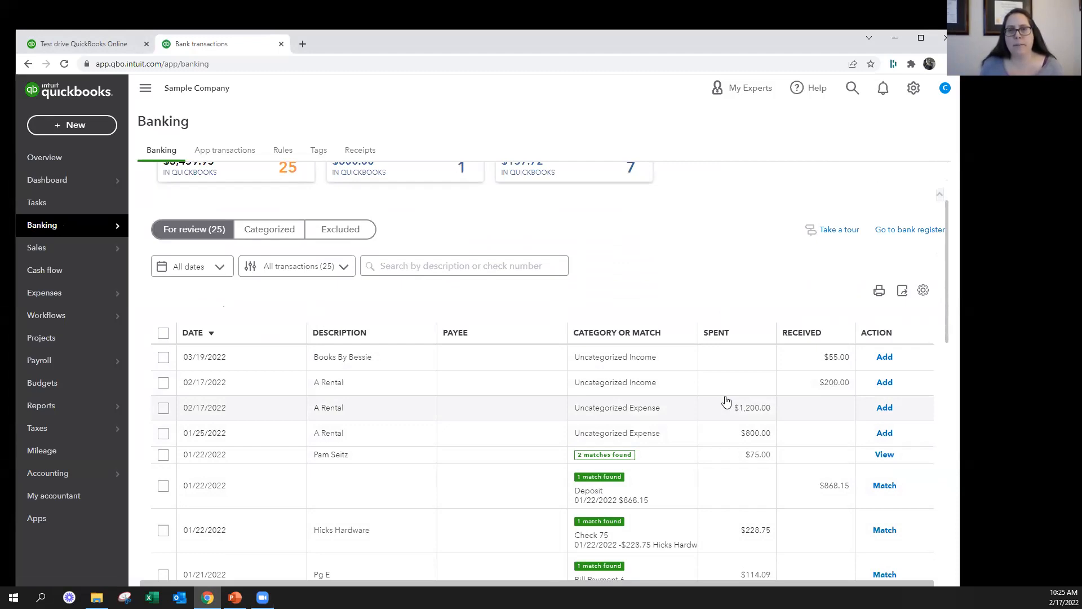
# Look over the Checking account's transactions for review, along with its categorized and excluded lists
pyautogui.scroll(-5, 726, 402)
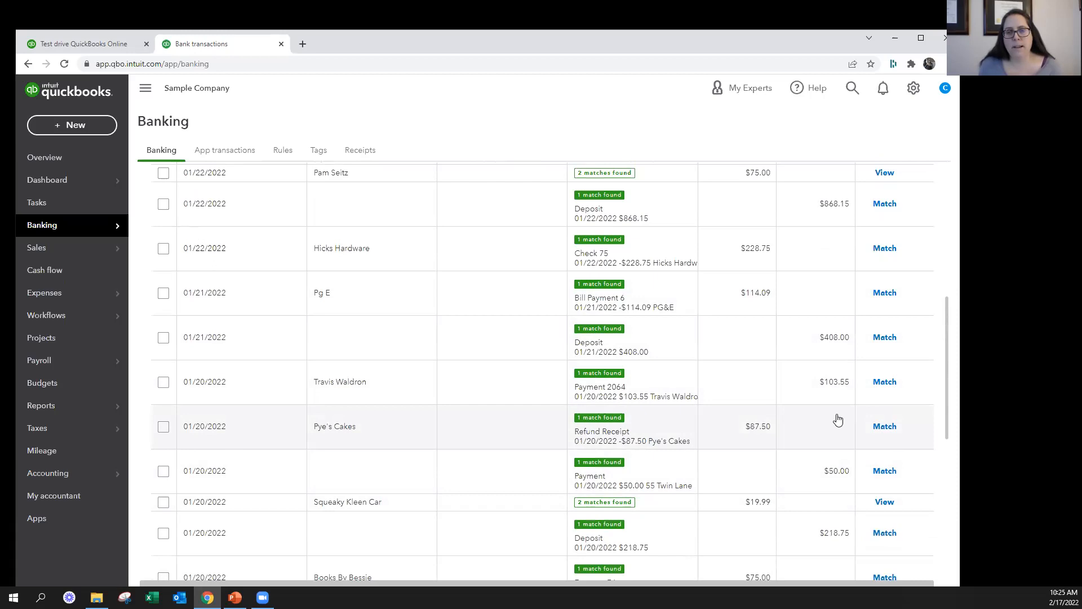
pyautogui.scroll(2, 841, 406)
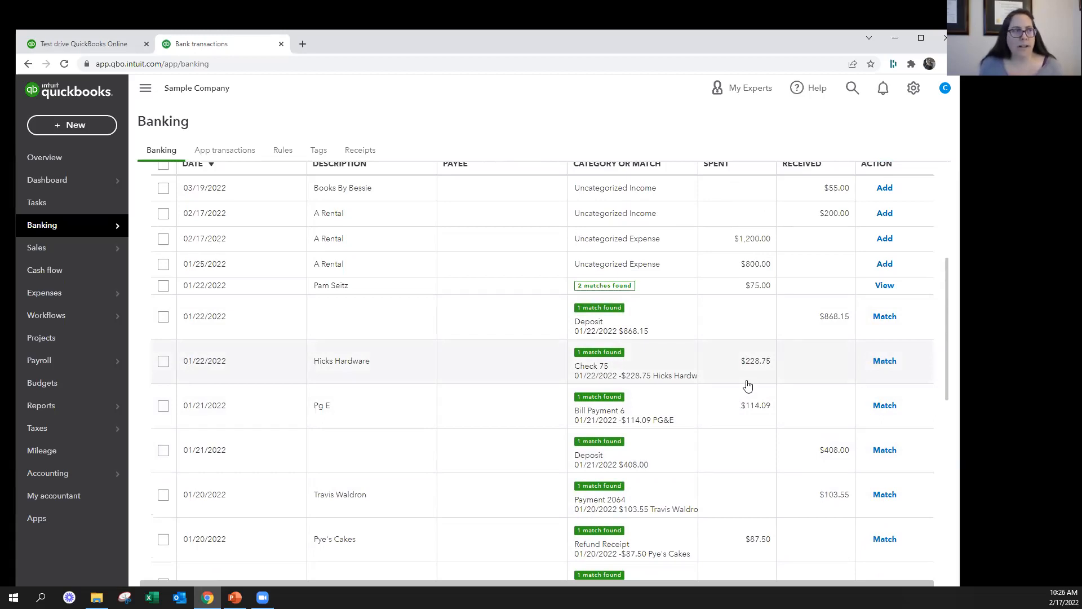
pyautogui.scroll(1, 741, 386)
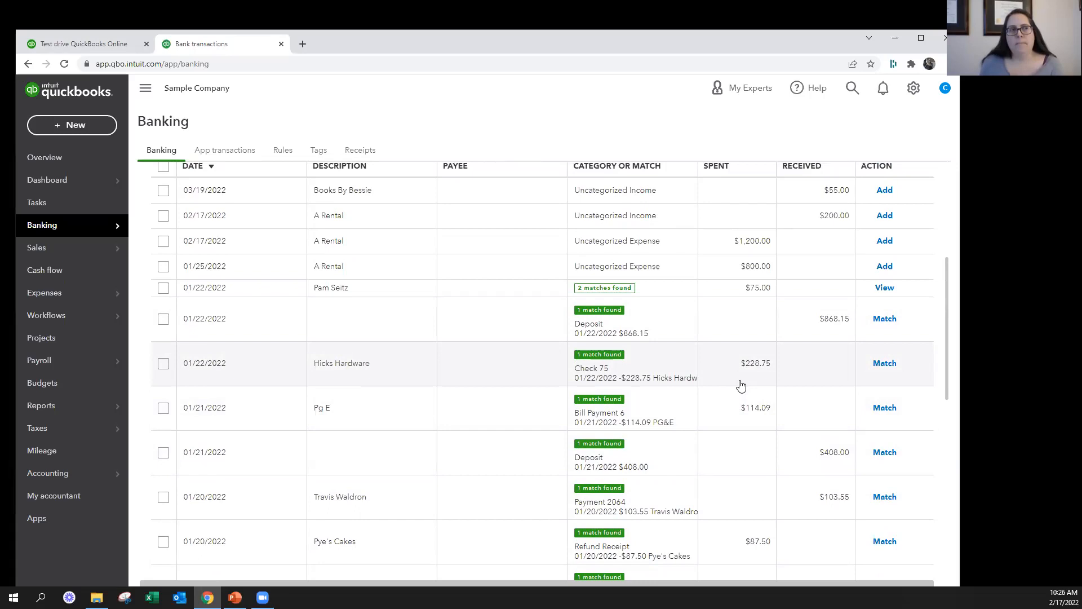
pyautogui.scroll(1, 741, 386)
pyautogui.scroll(4, 742, 386)
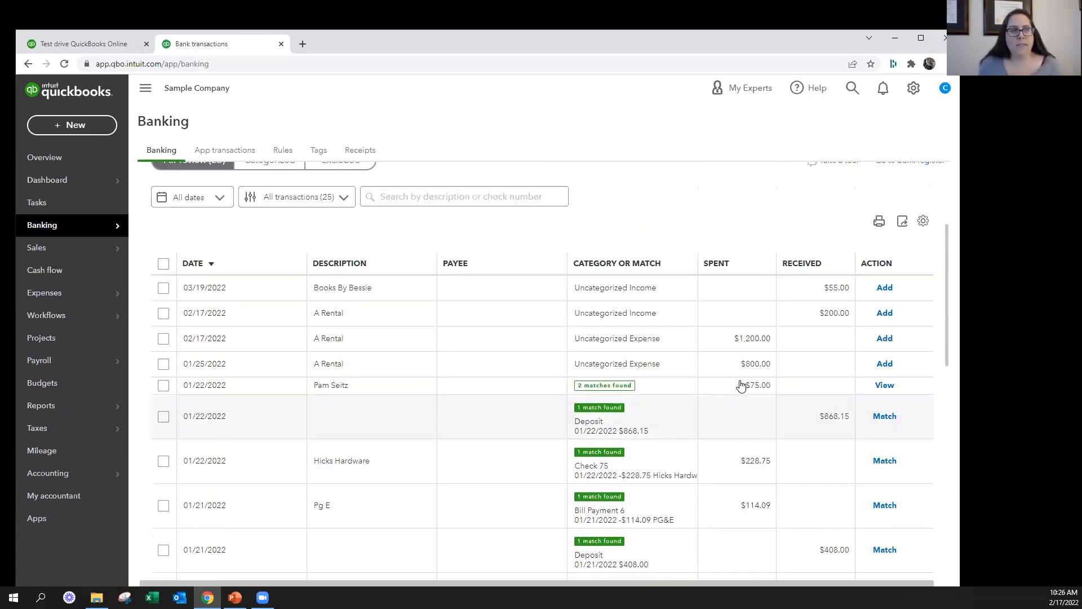
pyautogui.click(265, 348)
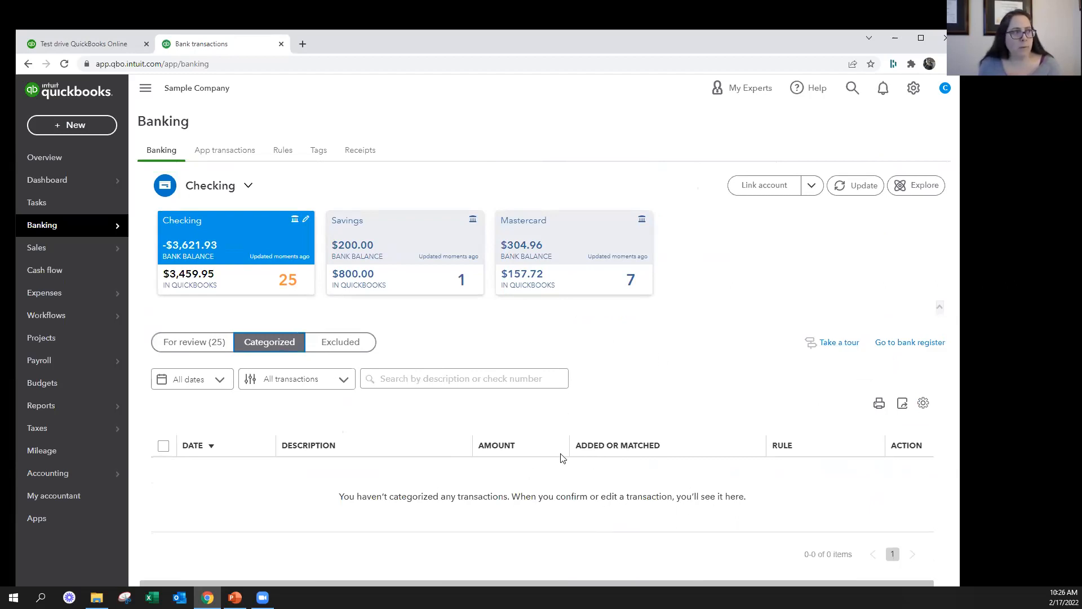
pyautogui.click(345, 349)
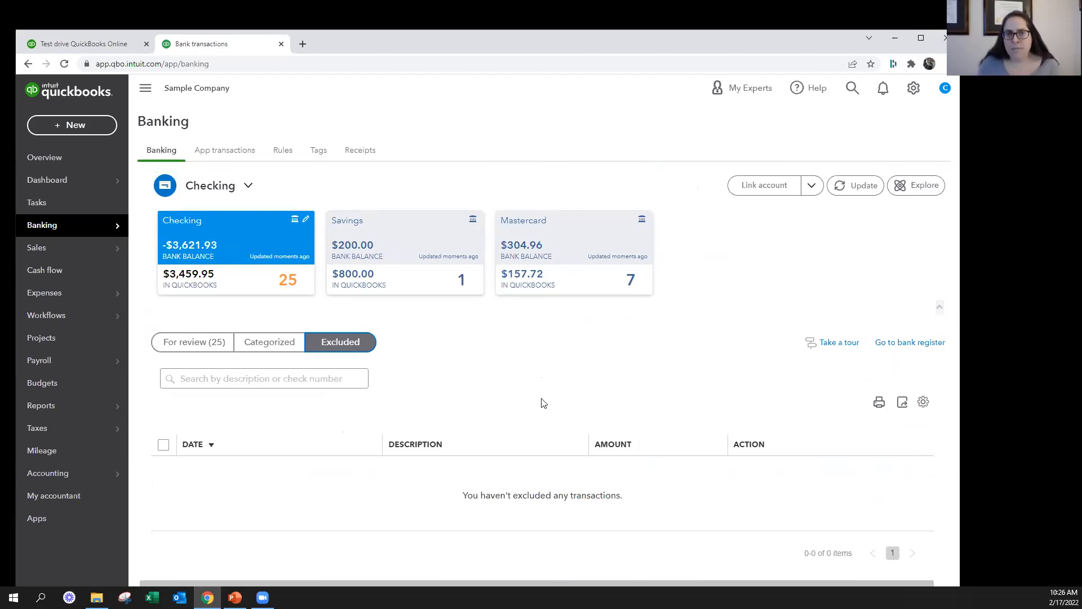
pyautogui.click(186, 342)
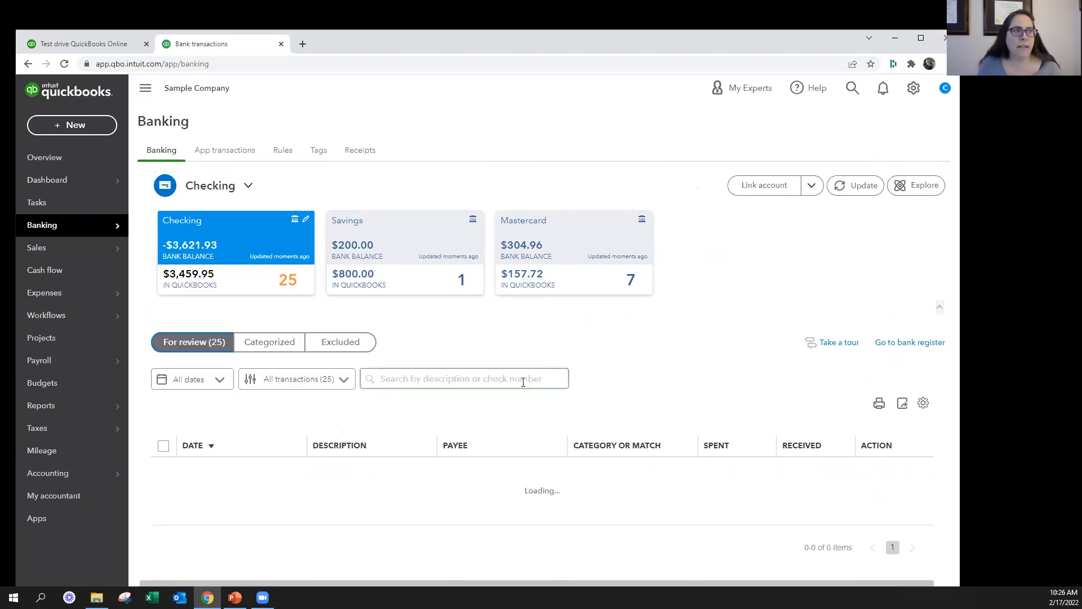
# Exclude the 02/17/2022 A Rental money-in transaction of $200.00 from the Checking bank feed
pyautogui.scroll(-5, 632, 383)
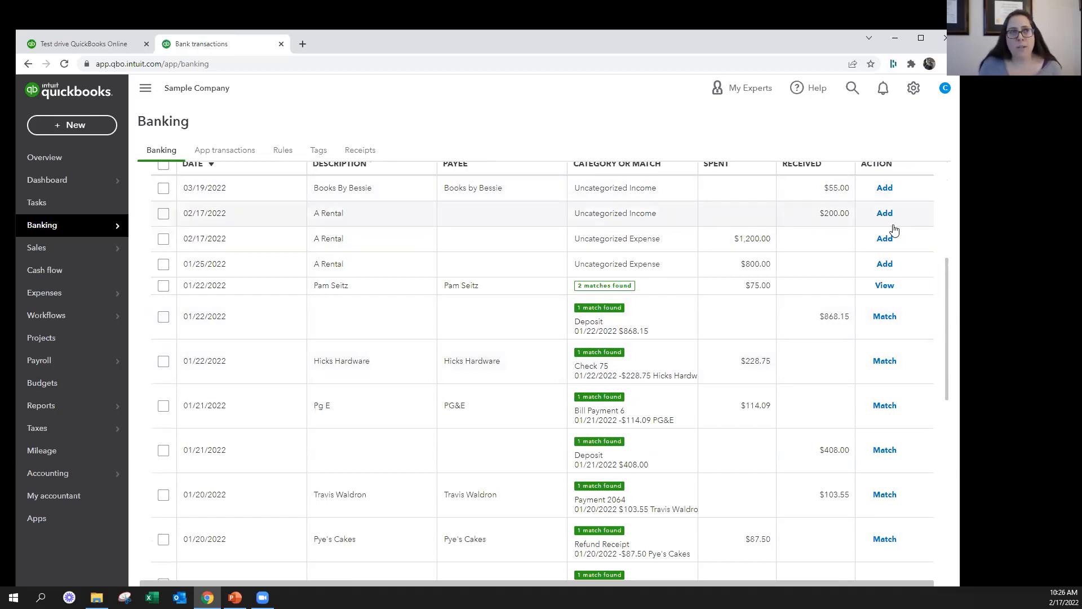
pyautogui.click(164, 214)
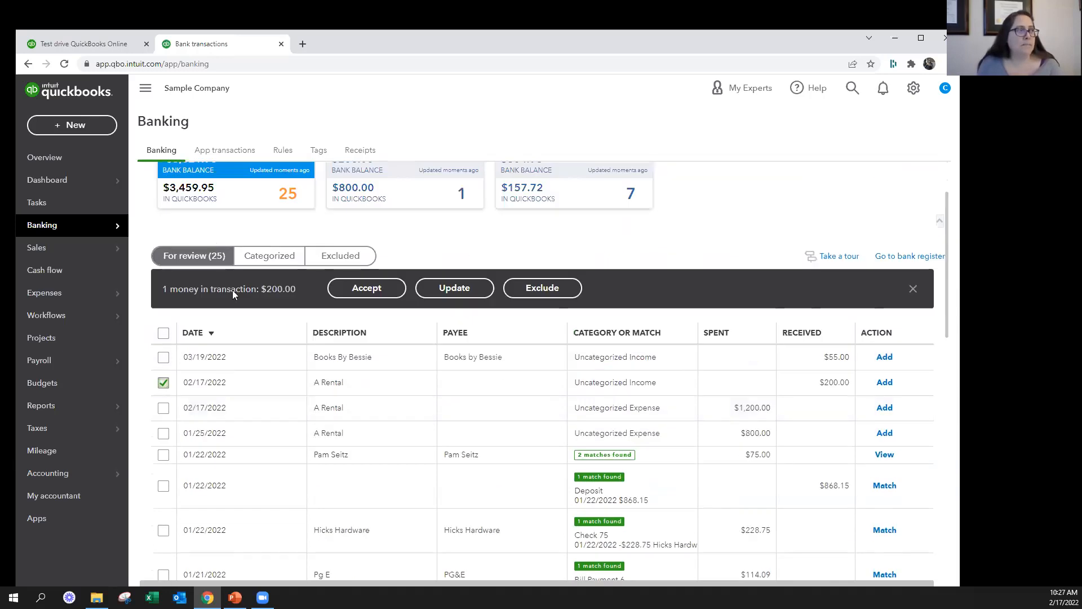
pyautogui.click(541, 289)
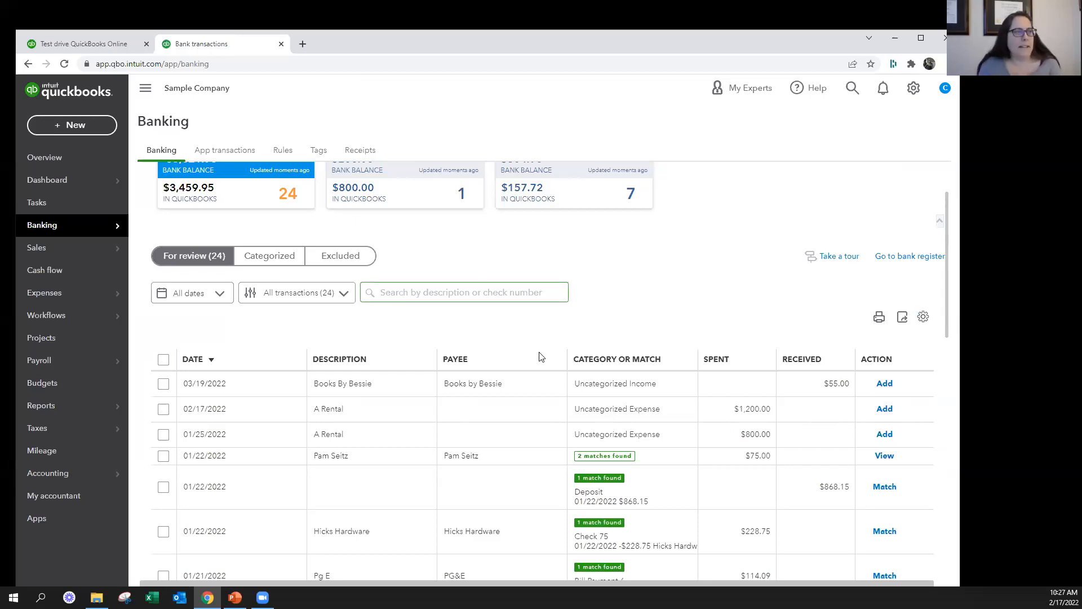
# Expand the $1,200.00 A Rental transaction and look over the kinds of new transactions that can be created
pyautogui.scroll(-4, 536, 366)
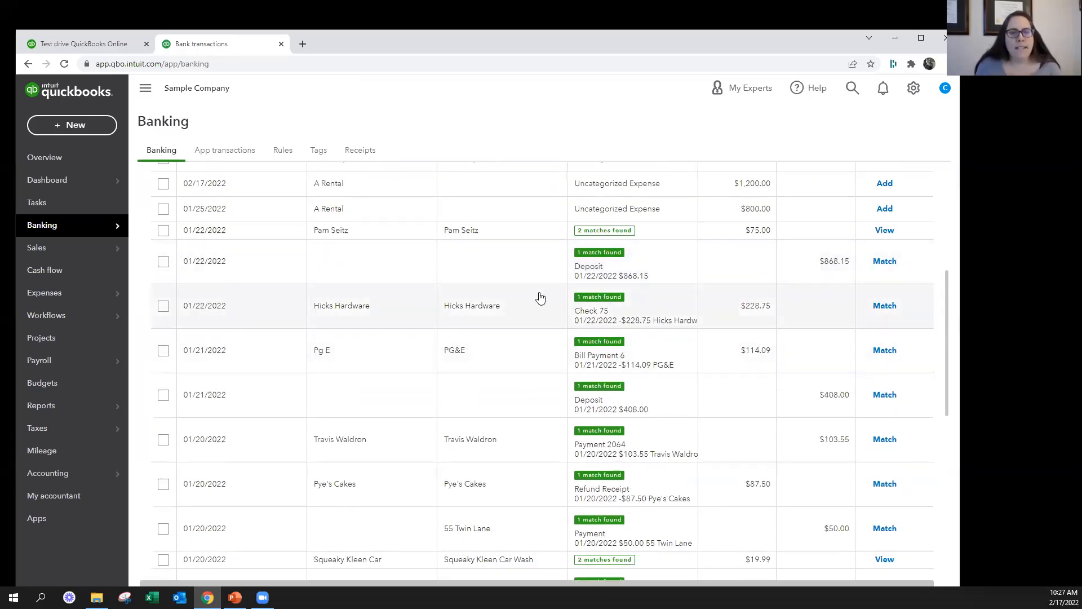
pyautogui.hotkey('alt', 'Tab')
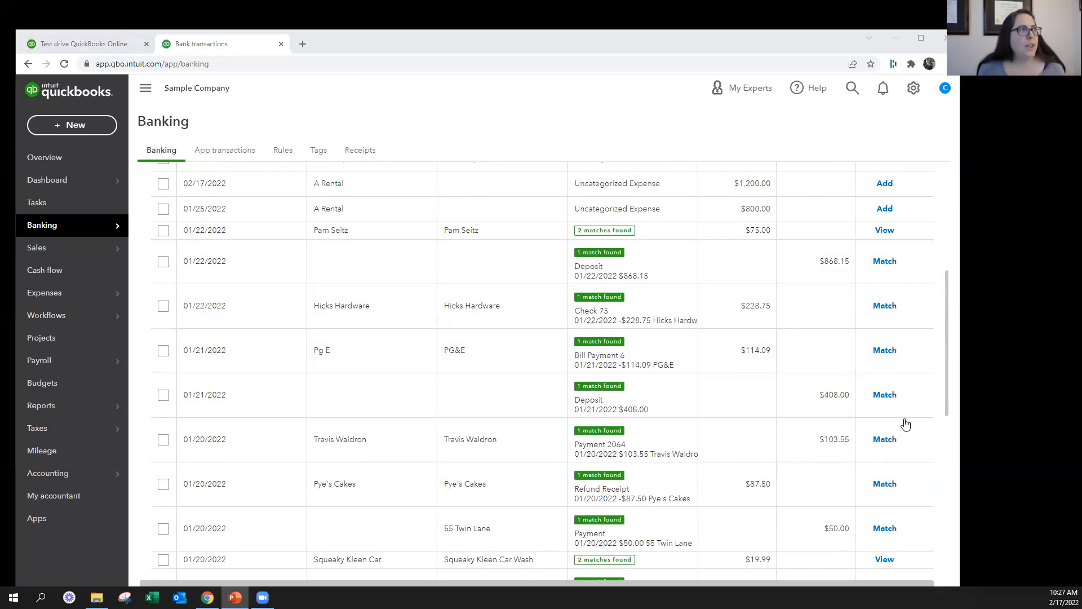
pyautogui.scroll(1, 511, 233)
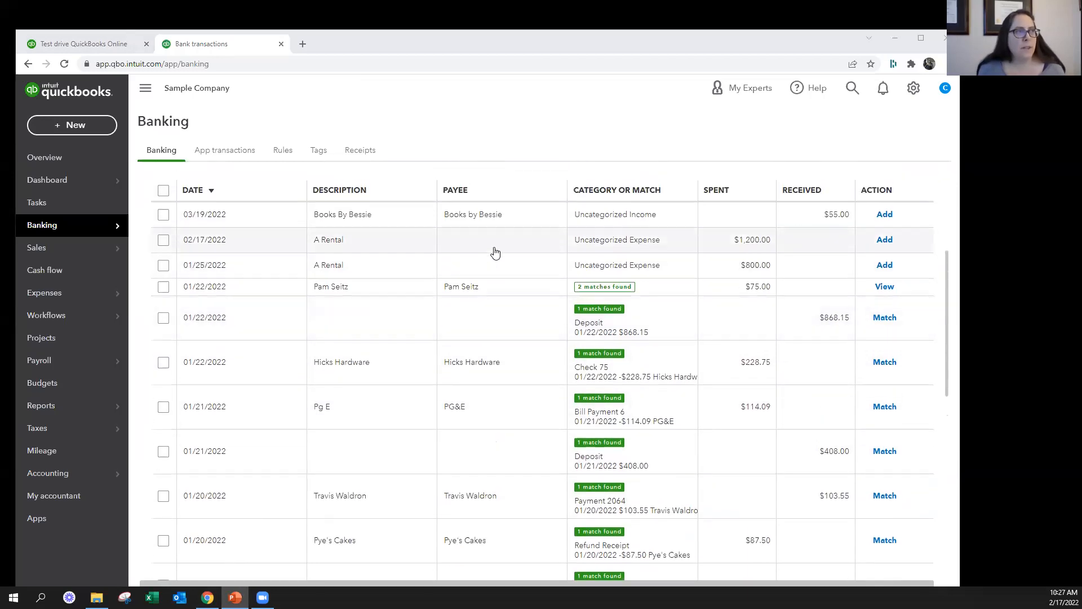
pyautogui.click(496, 251)
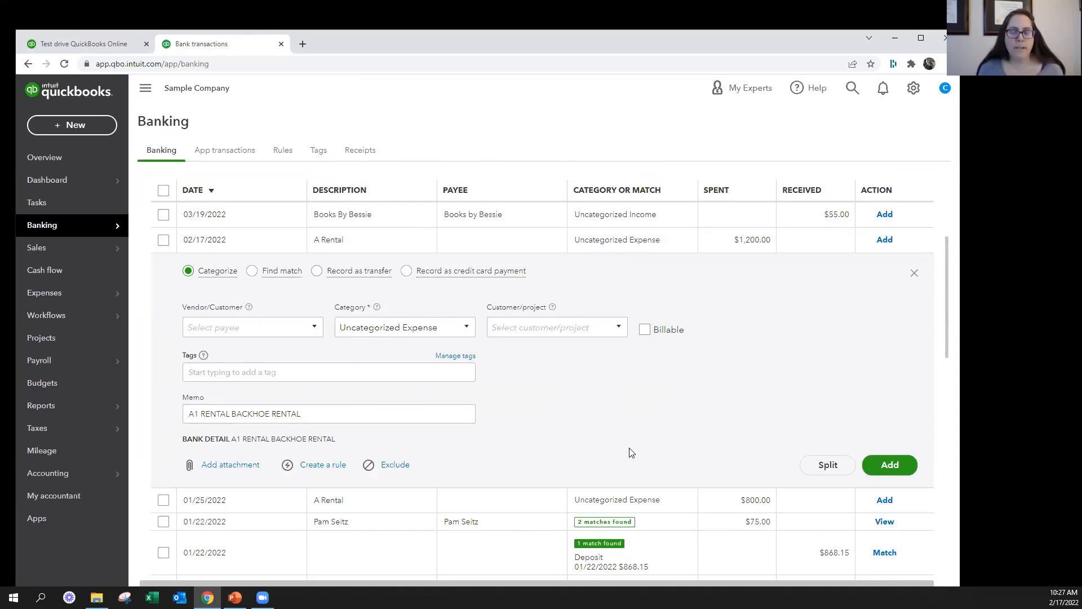
pyautogui.click(53, 121)
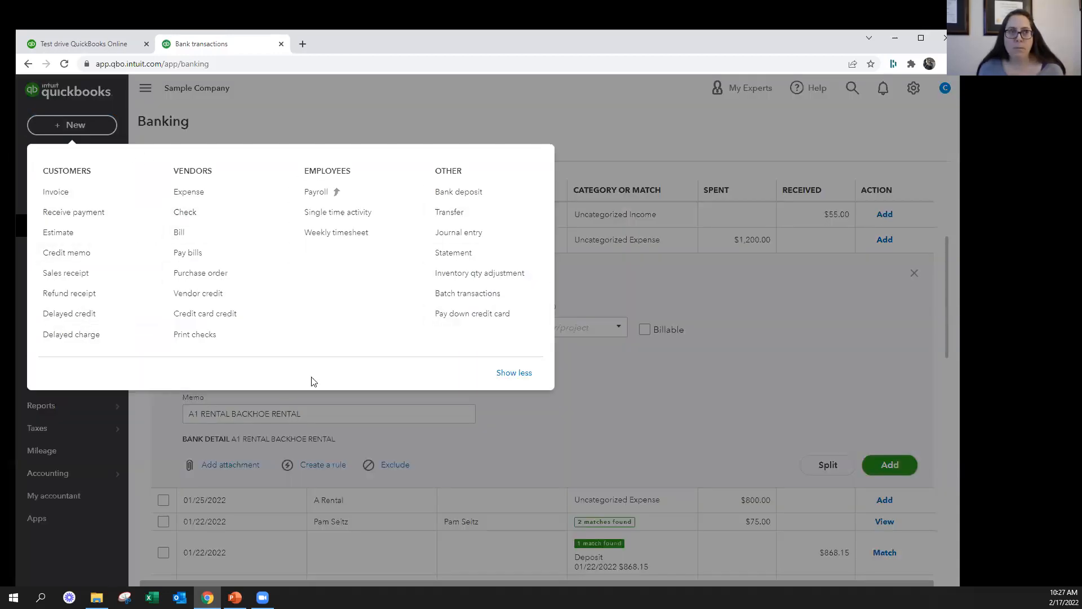
pyautogui.click(713, 449)
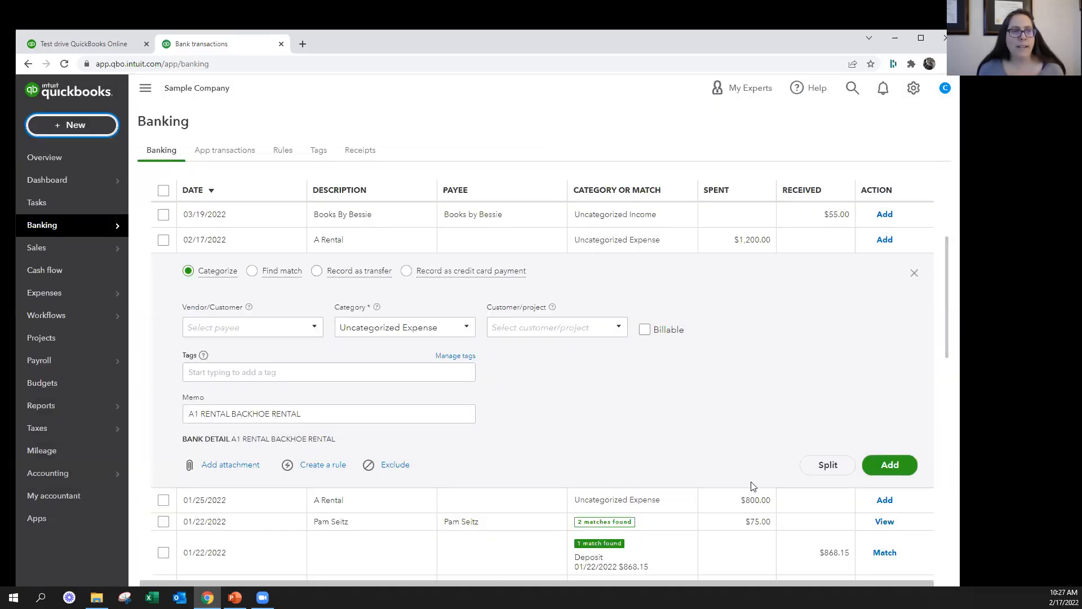
# Look through the payee and category choices for the $1,200.00 A Rental transaction without changing either
pyautogui.moveTo(451, 260)
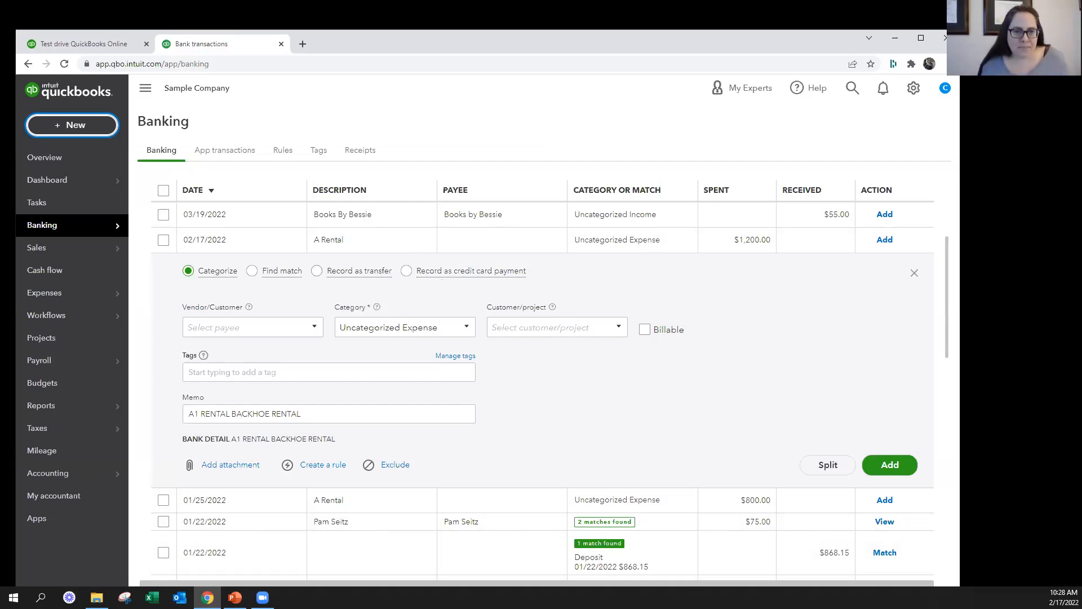
pyautogui.click(290, 329)
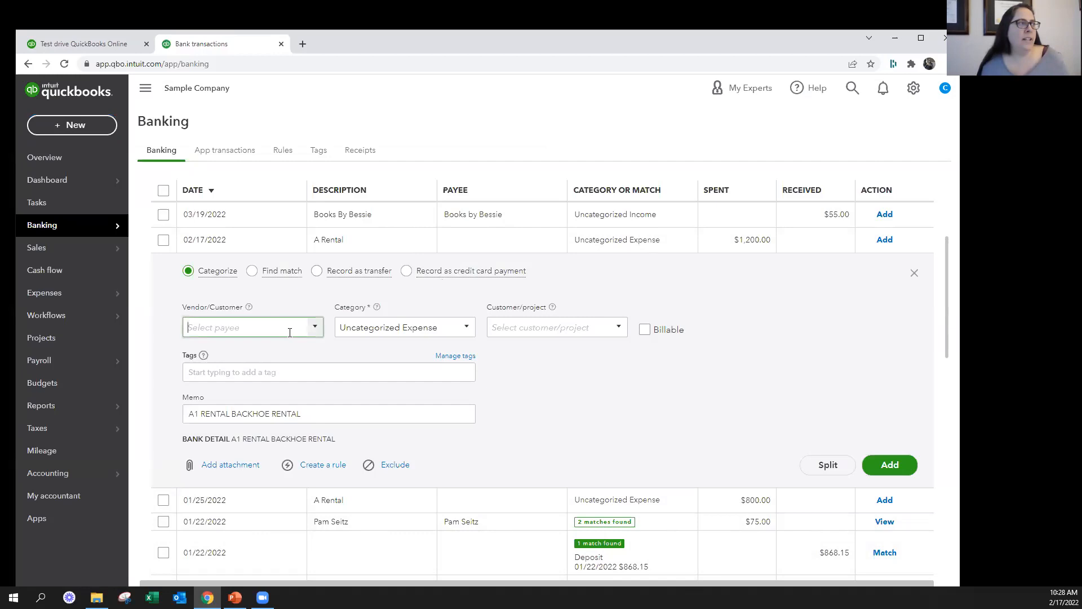
pyautogui.click(316, 327)
pyautogui.scroll(-12, 309, 481)
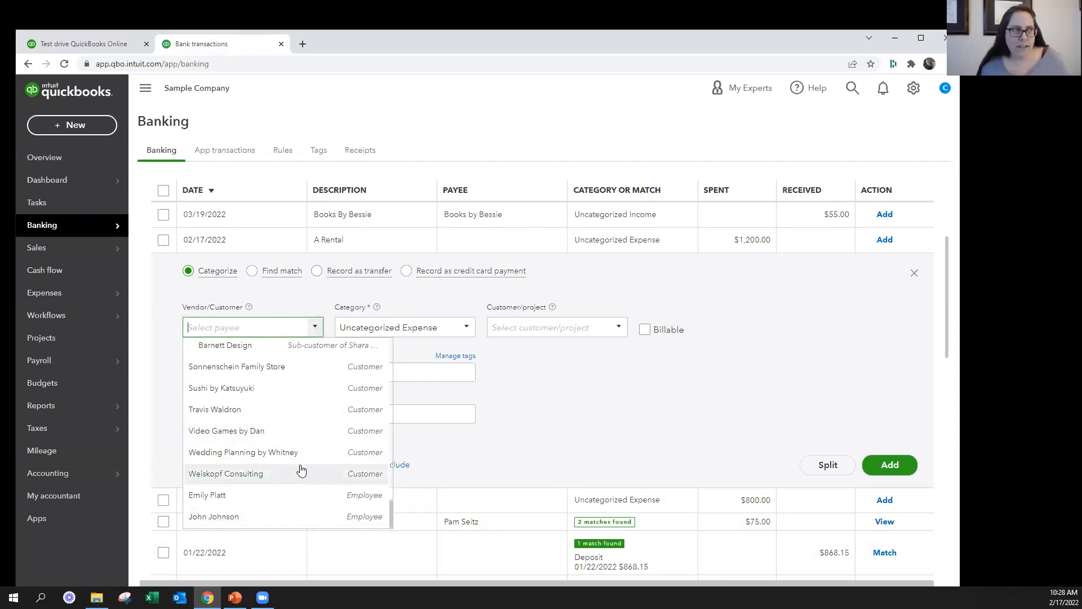
pyautogui.scroll(5, 299, 451)
pyautogui.scroll(10, 295, 436)
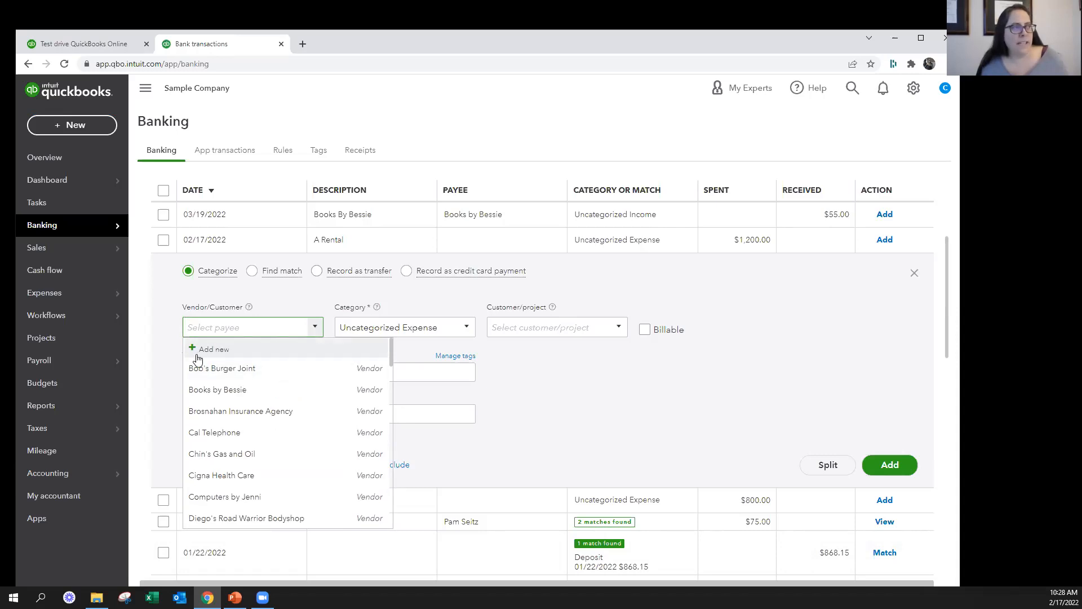
pyautogui.click(471, 328)
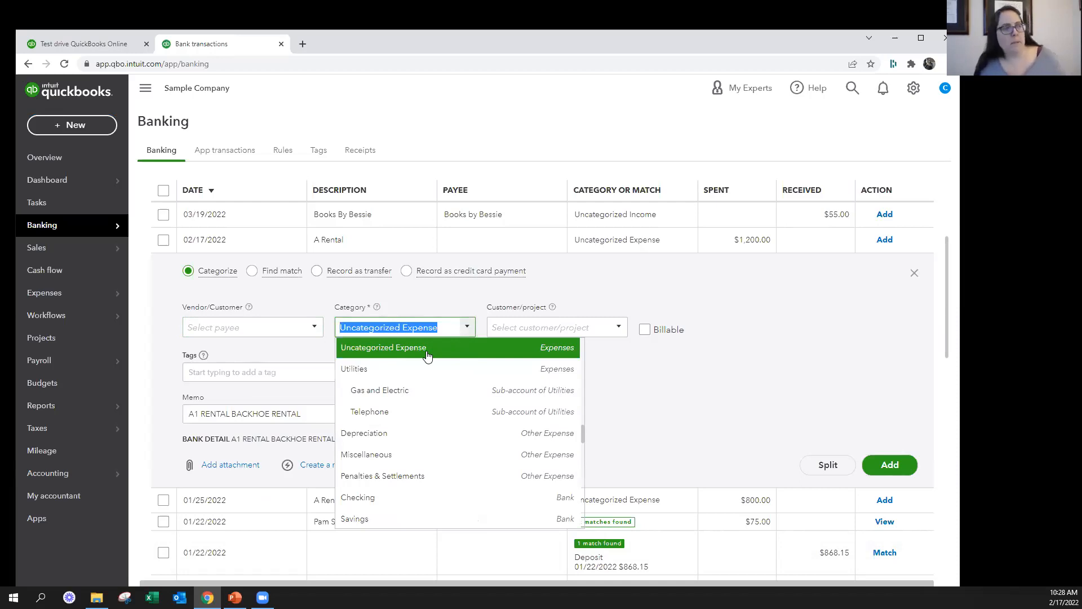
pyautogui.scroll(-15, 444, 406)
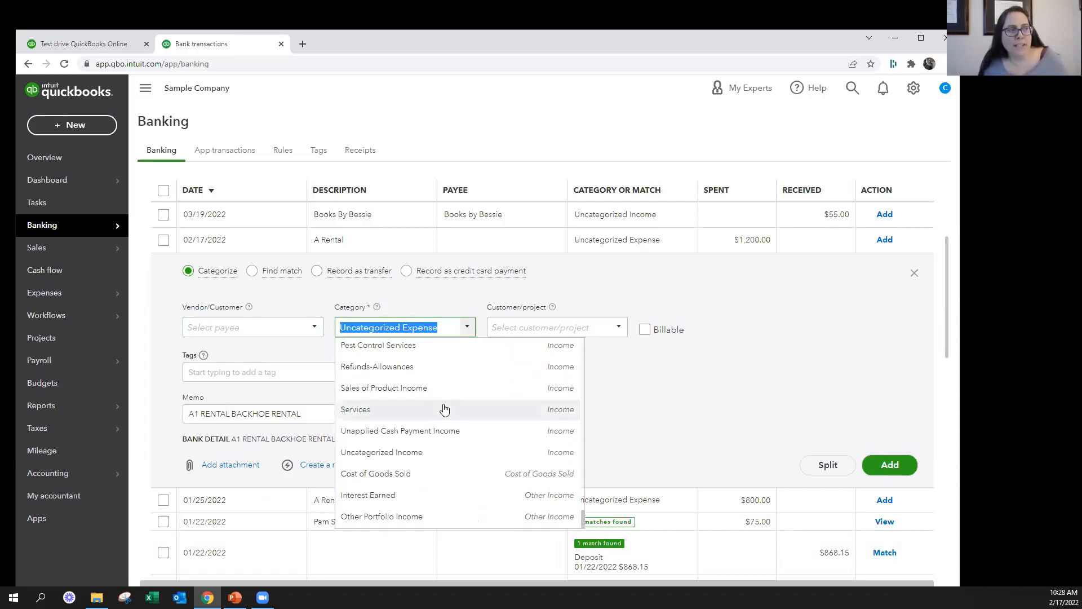
pyautogui.scroll(15, 444, 408)
pyautogui.scroll(6, 441, 413)
# Look through the customer/project choices for the A Rental transaction and try its Billable option on and off
pyautogui.click(613, 334)
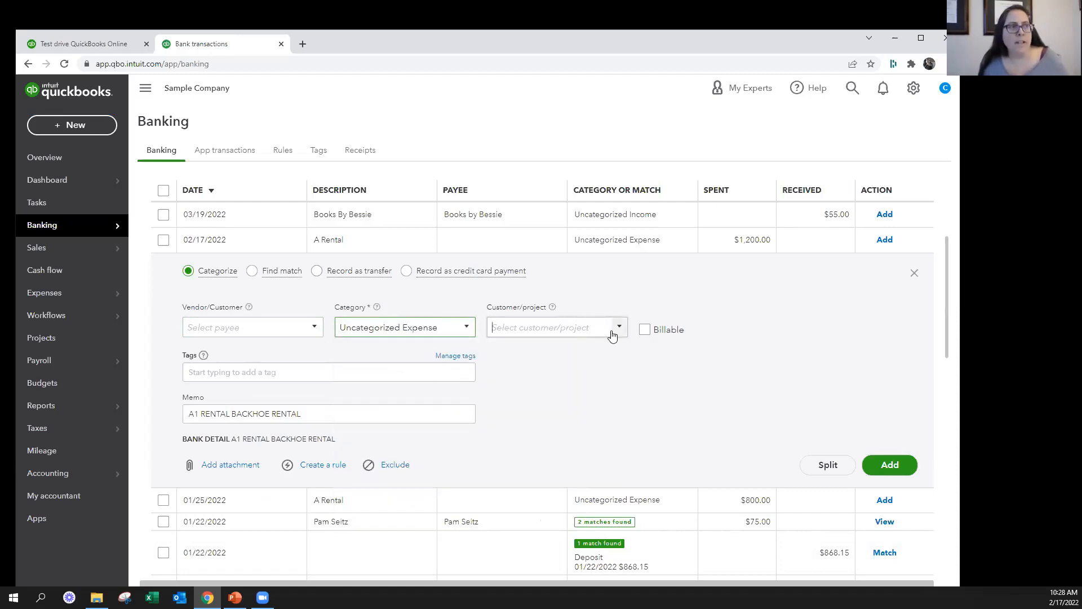
pyautogui.scroll(-5, 566, 484)
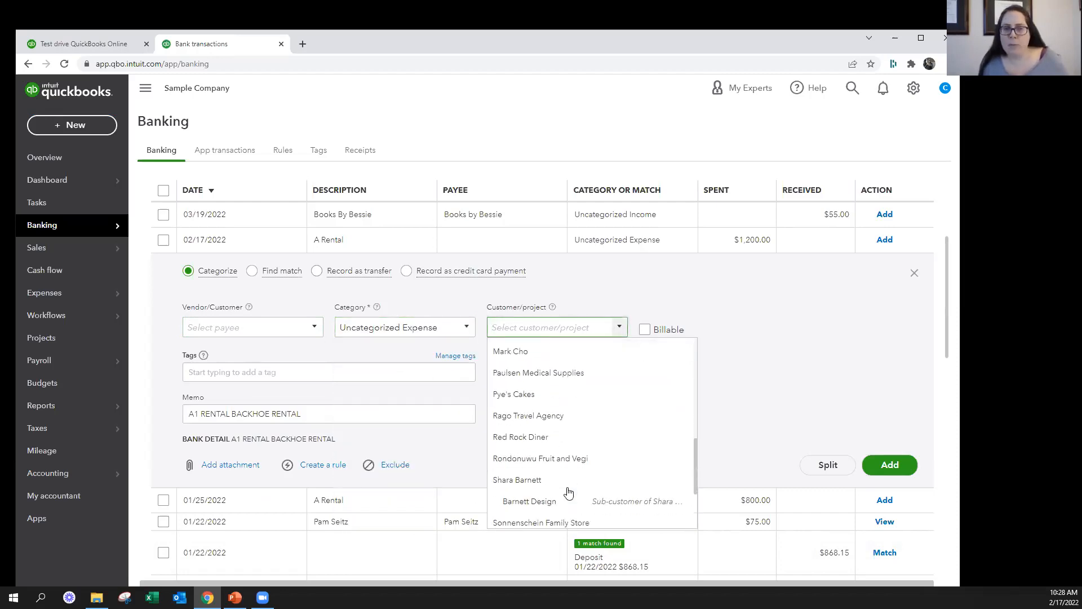
pyautogui.scroll(5, 568, 492)
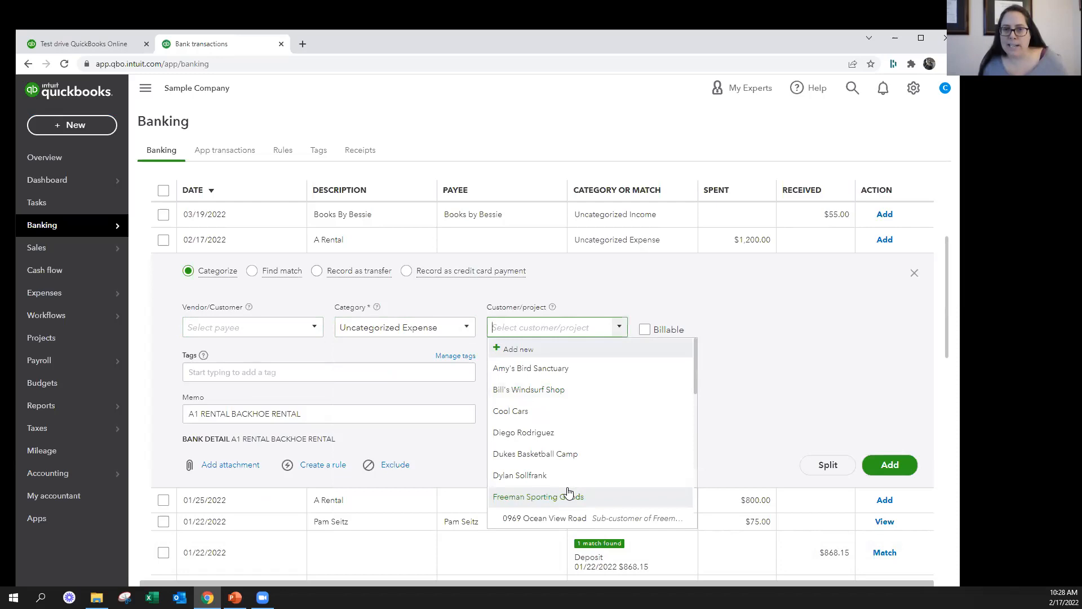
pyautogui.click(646, 334)
pyautogui.click(646, 334)
pyautogui.click(646, 331)
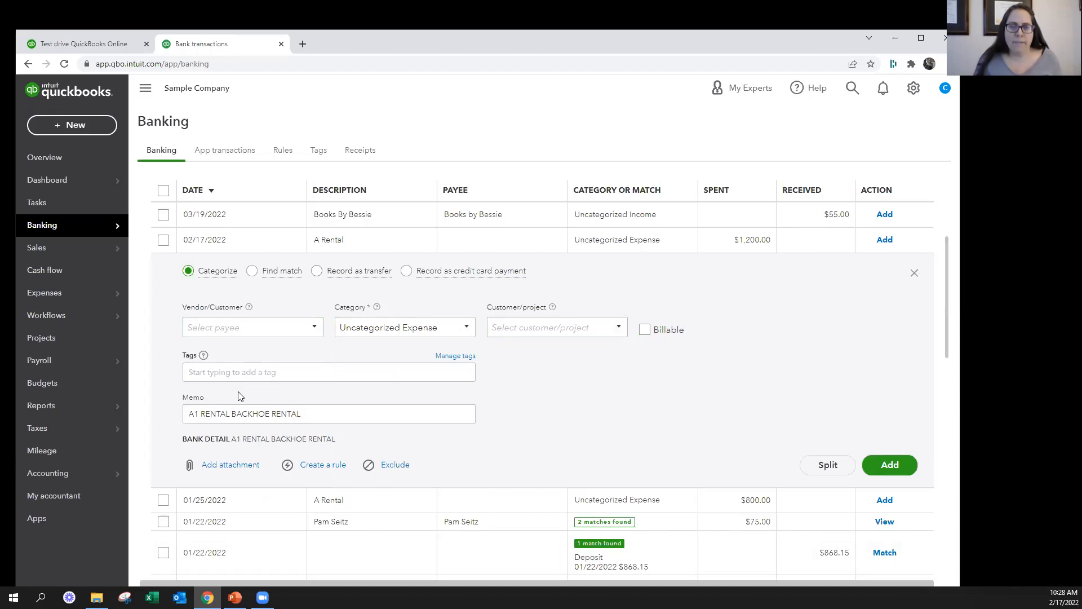
# Review the A Rental transaction's memo text and the attachment, rule and exclude options below it
pyautogui.click(314, 415)
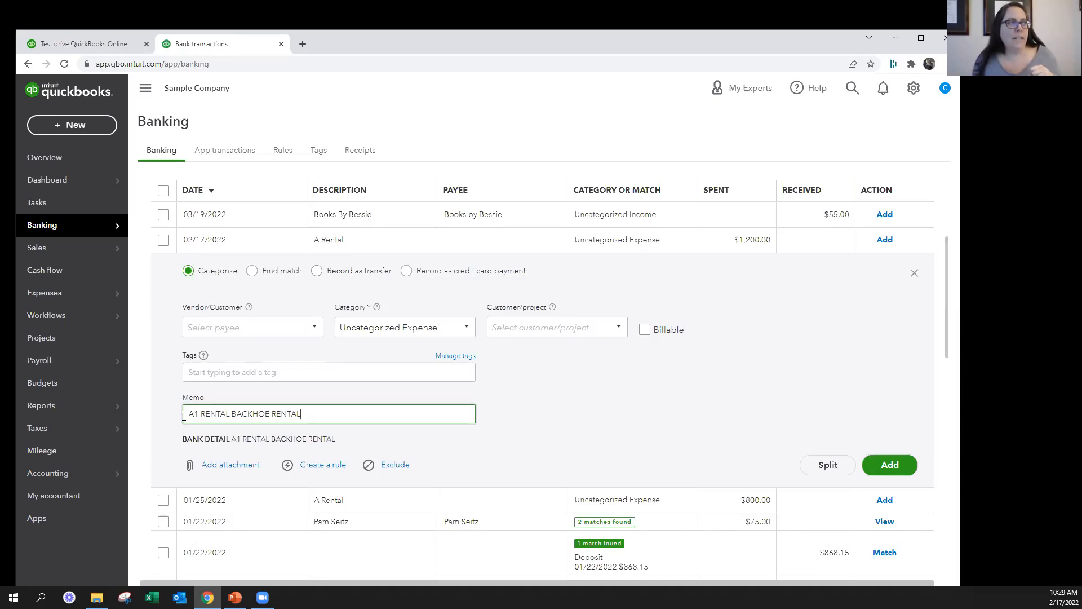
pyautogui.tripleClick(379, 414)
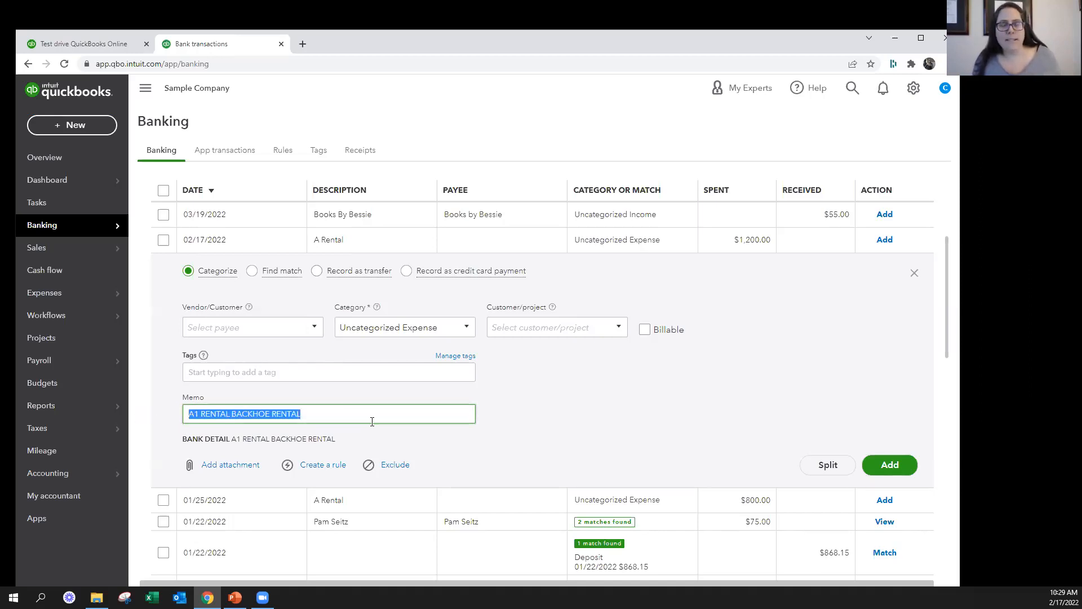
pyautogui.click(733, 407)
pyautogui.scroll(-2, 437, 424)
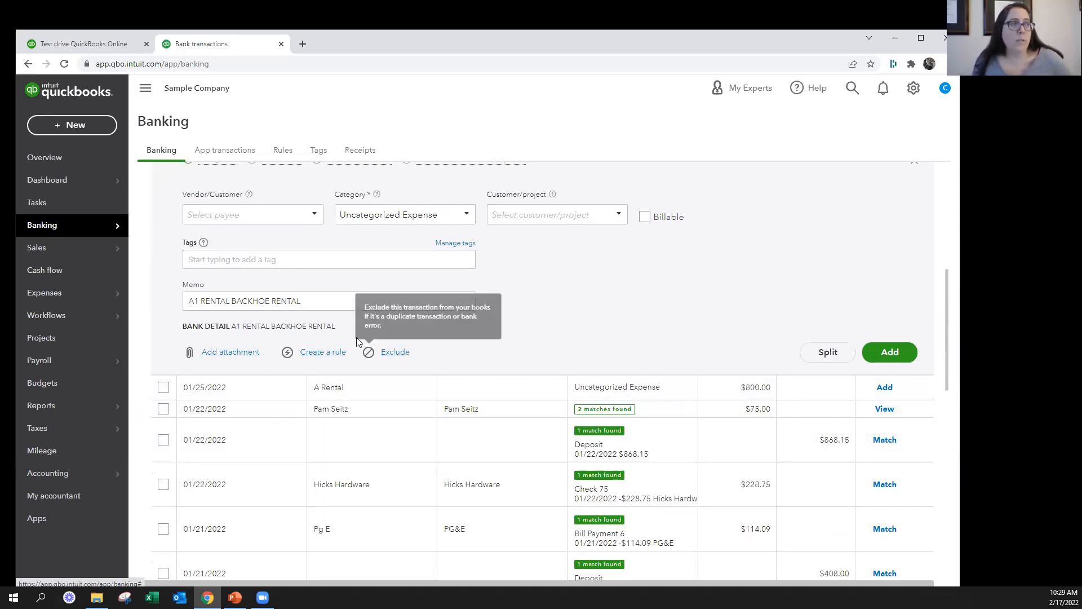
pyautogui.scroll(3, 254, 316)
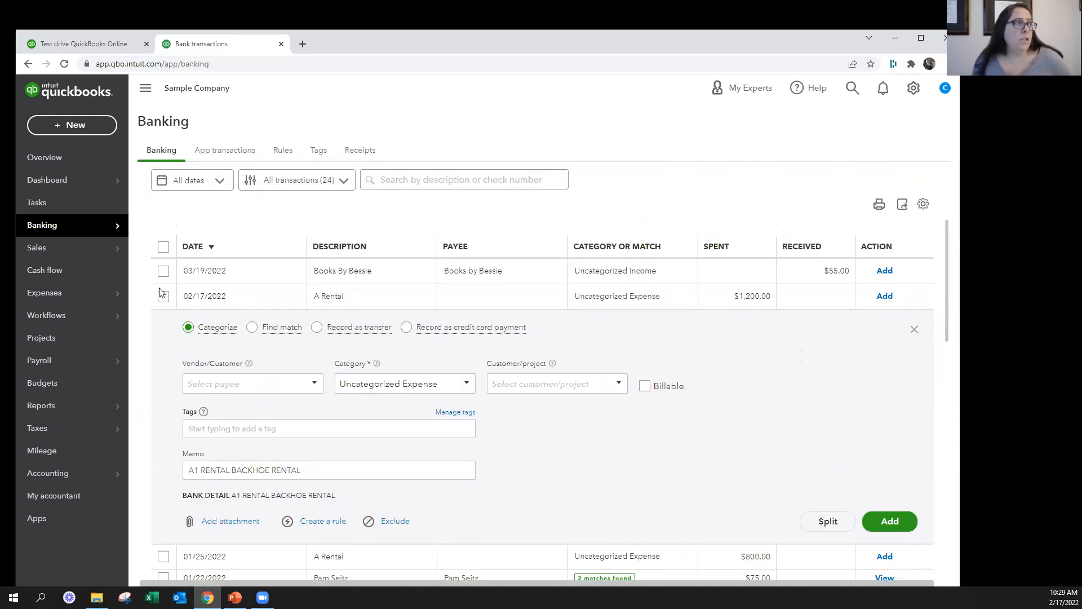
# Select the $1,200.00 A Rental transaction to view the batch actions and clear the selection again
pyautogui.click(164, 296)
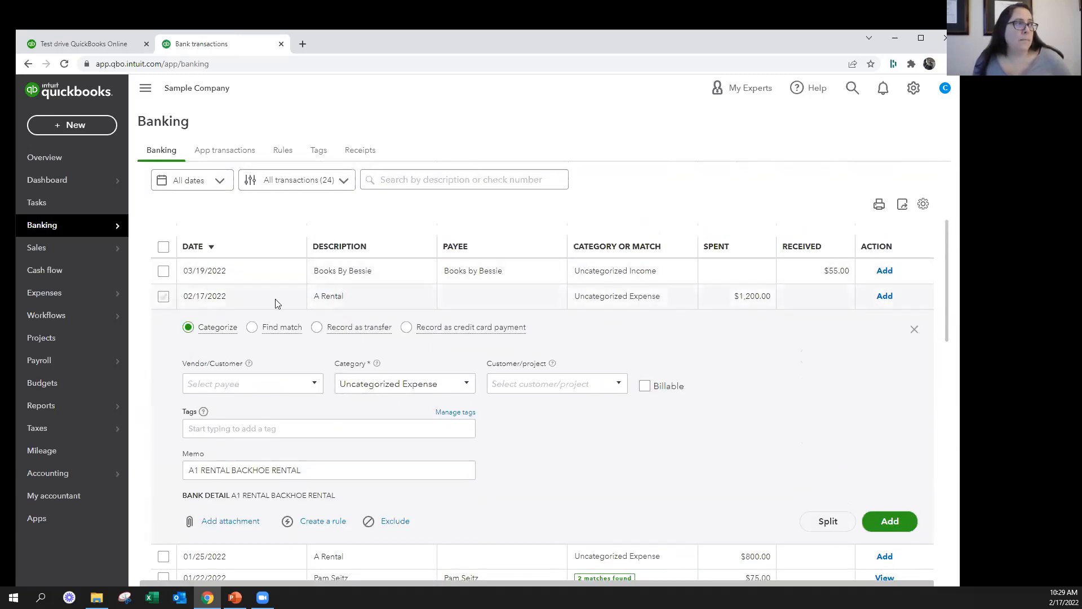
pyautogui.scroll(-4, 570, 370)
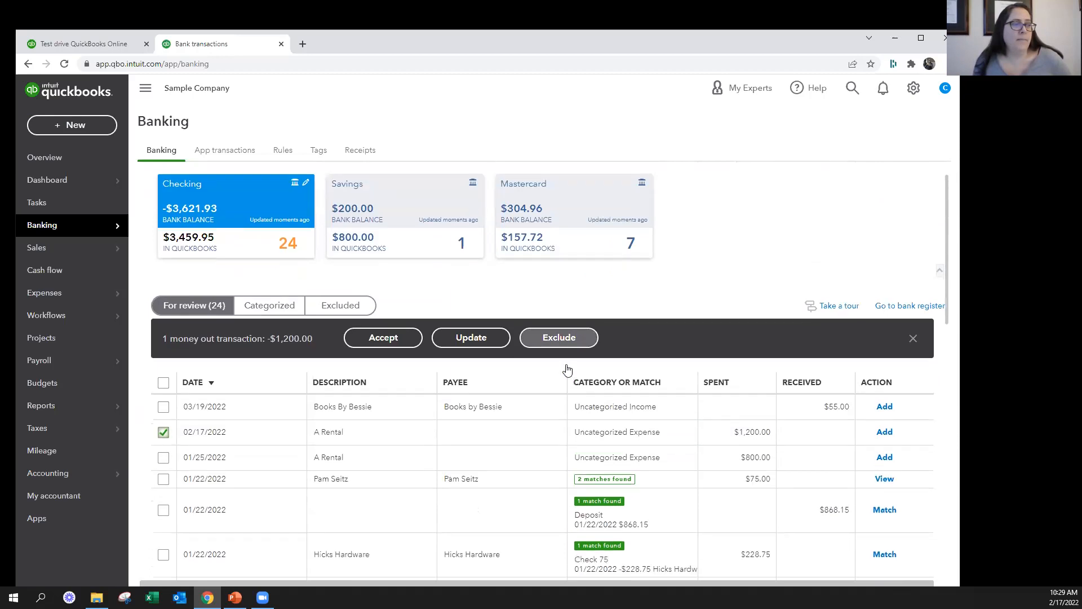
pyautogui.click(163, 240)
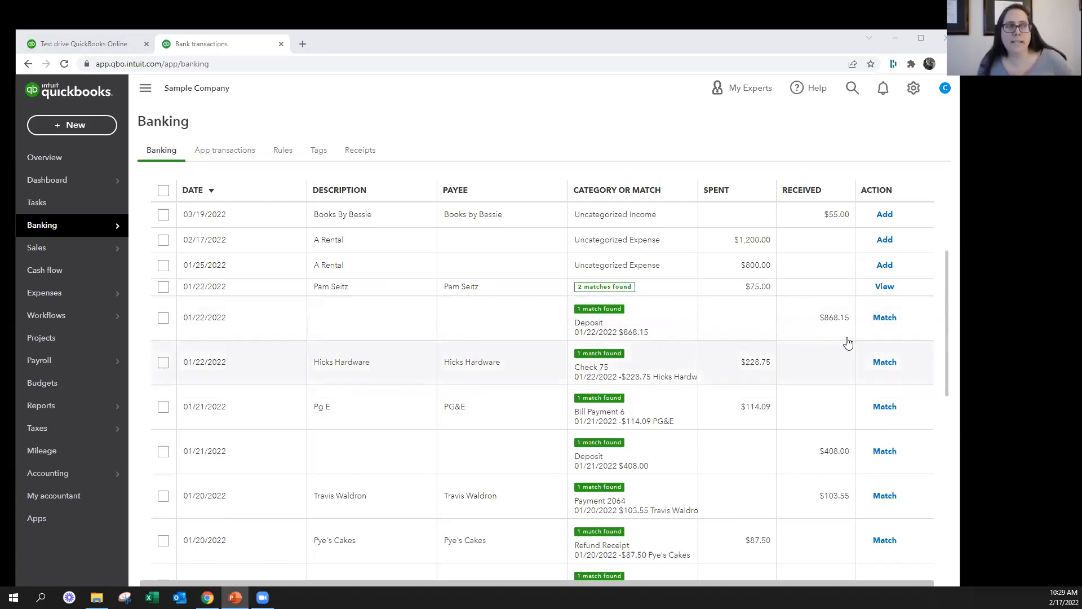
# Expand the 01/22/2022 received transaction of $868.15 and examine its suggested deposit match
pyautogui.click(753, 321)
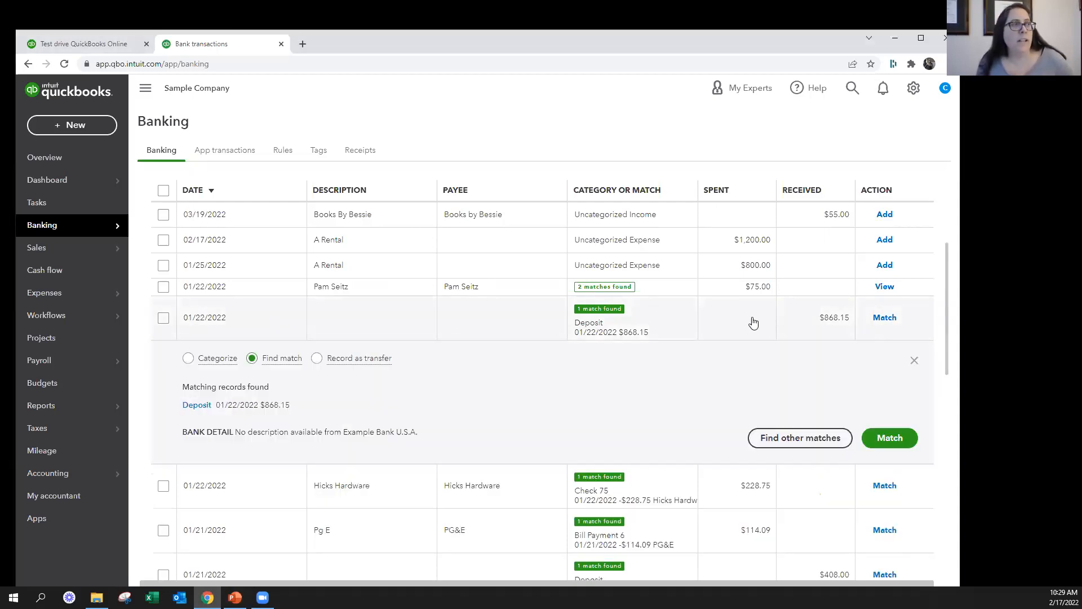
pyautogui.scroll(-3, 482, 278)
pyautogui.scroll(2, 483, 278)
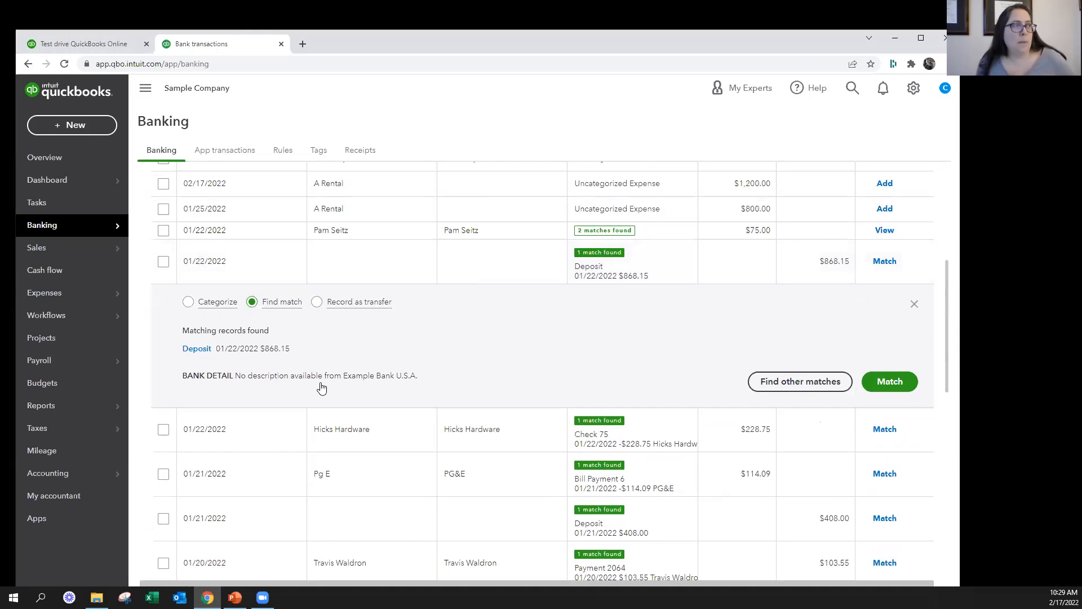
# Expand the 01/25/2022 A Rental transaction of $800.00 and review its categorize fields
pyautogui.scroll(1, 471, 351)
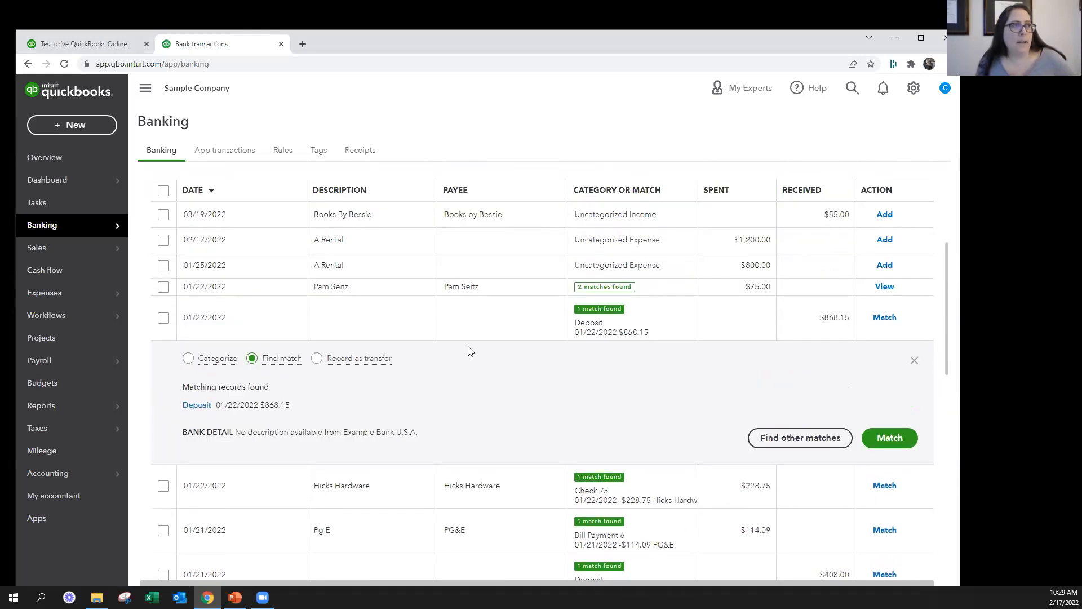
pyautogui.click(467, 265)
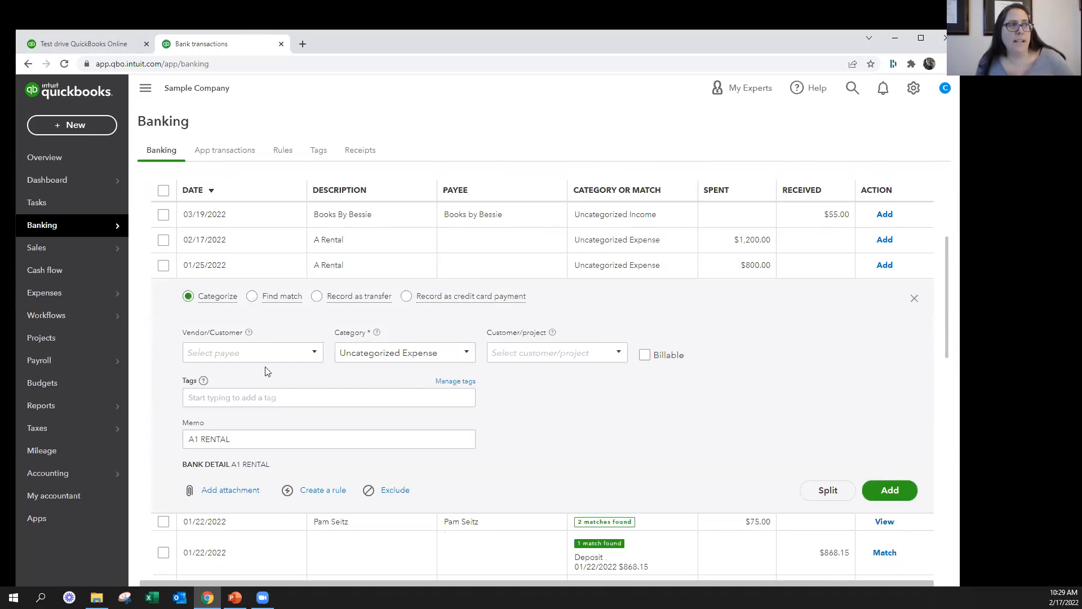
pyautogui.scroll(-4, 651, 445)
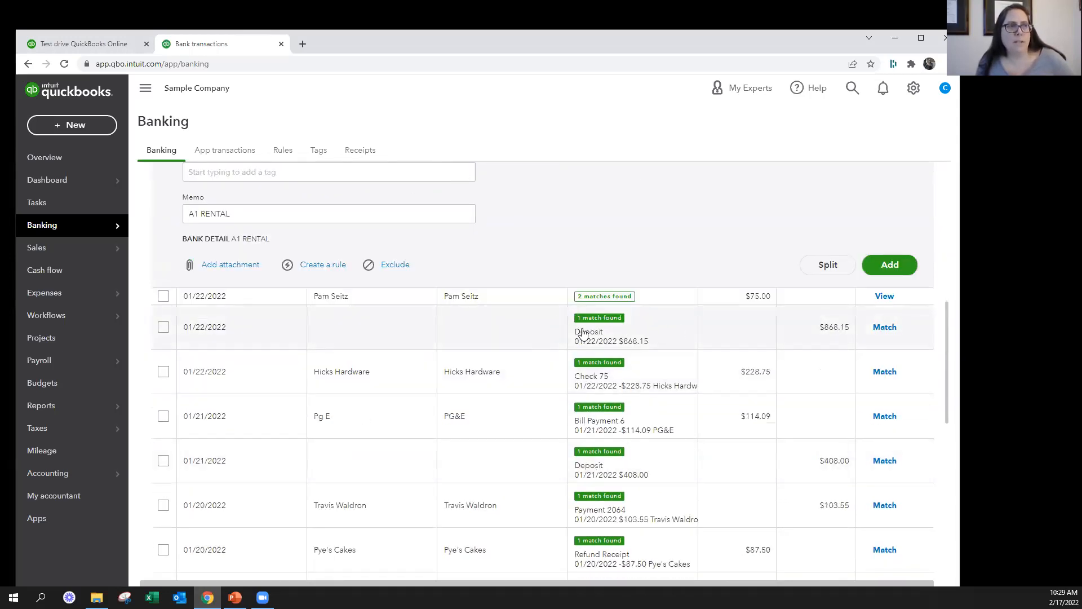
# Reopen the 01/22/2022 received transaction of $868.15 and match it to the suggested 01/22/2022 deposit
pyautogui.click(669, 332)
pyautogui.scroll(-2, 670, 333)
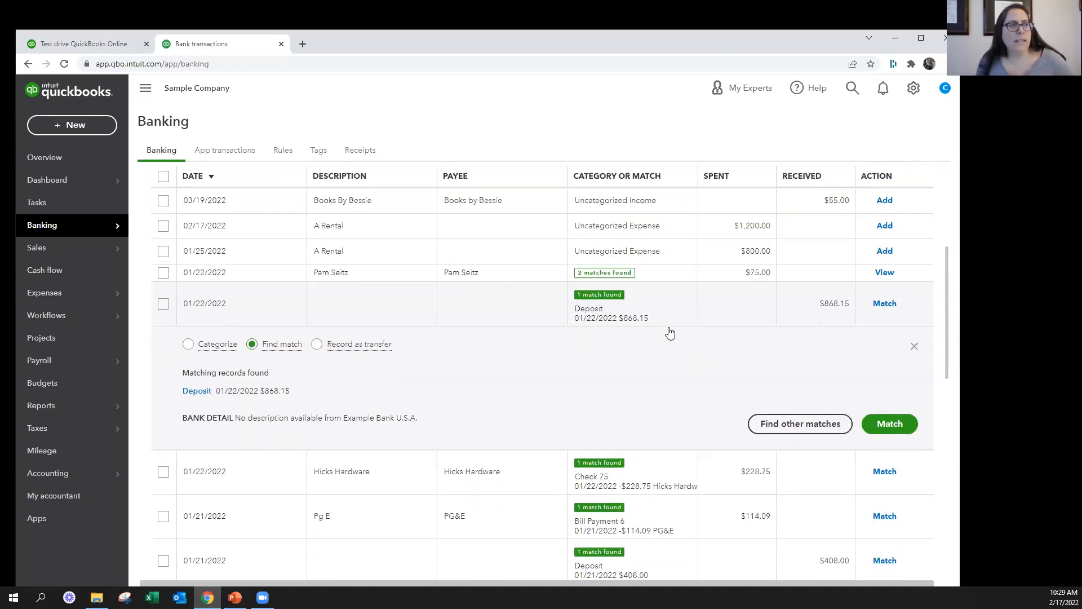
pyautogui.moveTo(182, 284); pyautogui.dragTo(308, 292)
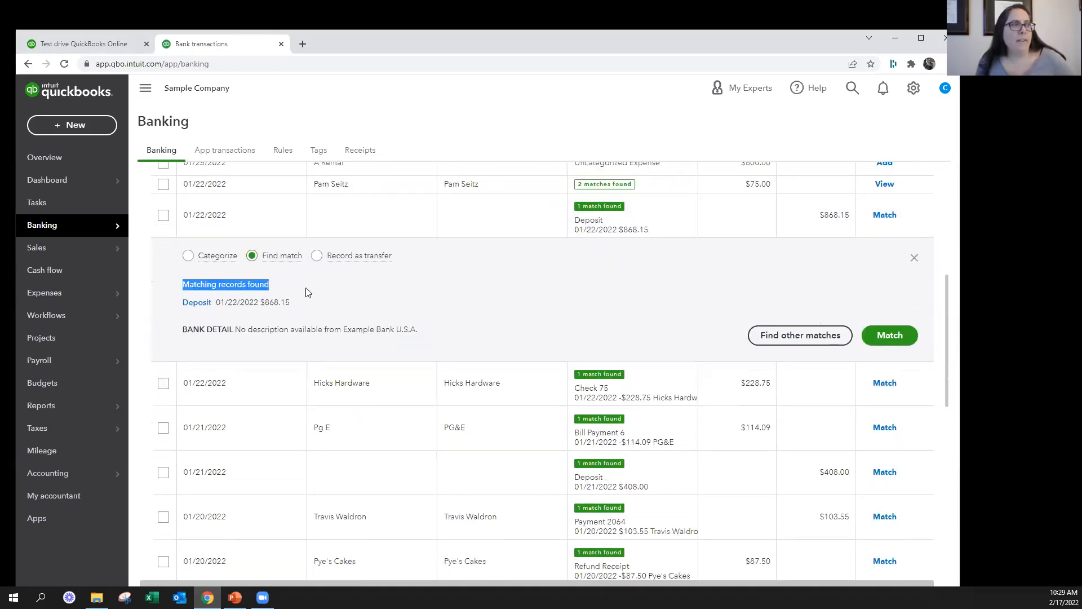
pyautogui.click(341, 304)
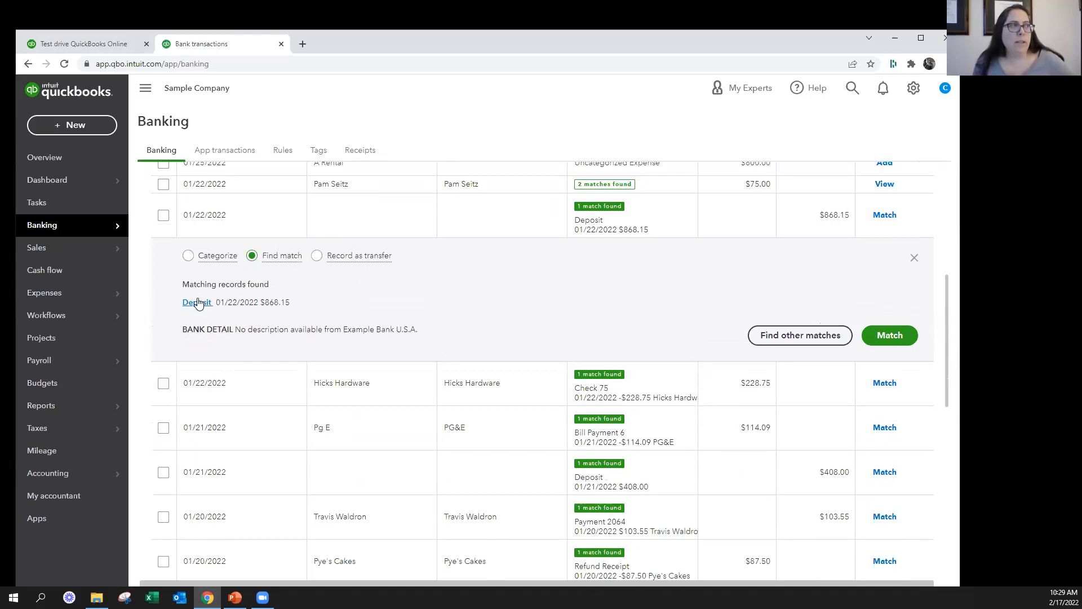
pyautogui.click(890, 337)
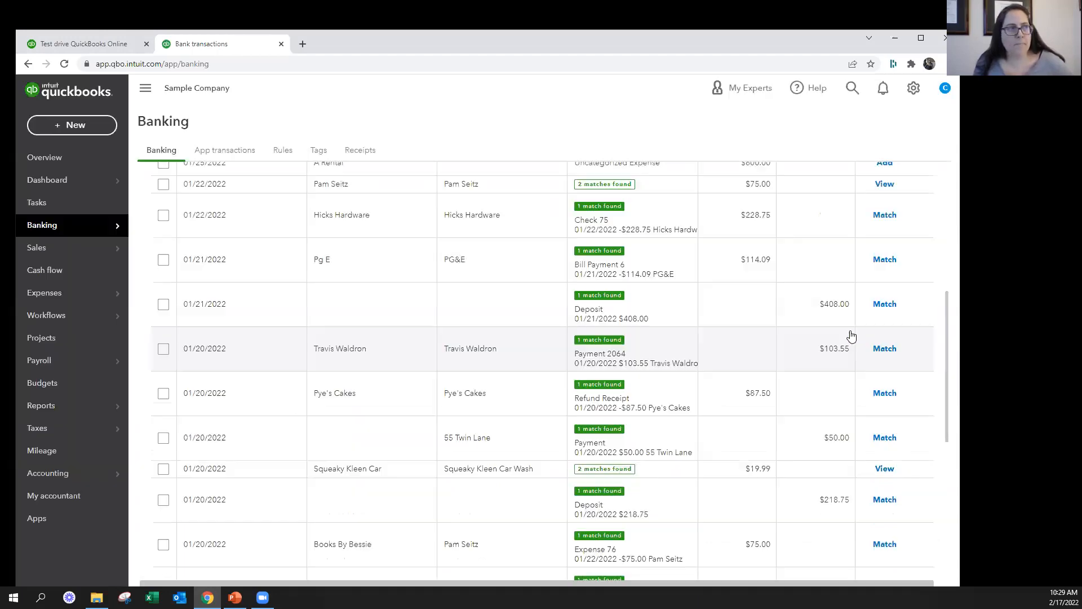
# Expand the 01/22/2022 spent transaction of $75.00 and compare its Expense 76 and Bill Payment 3 suggestions, leaving Expense 76 selected
pyautogui.scroll(2, 656, 275)
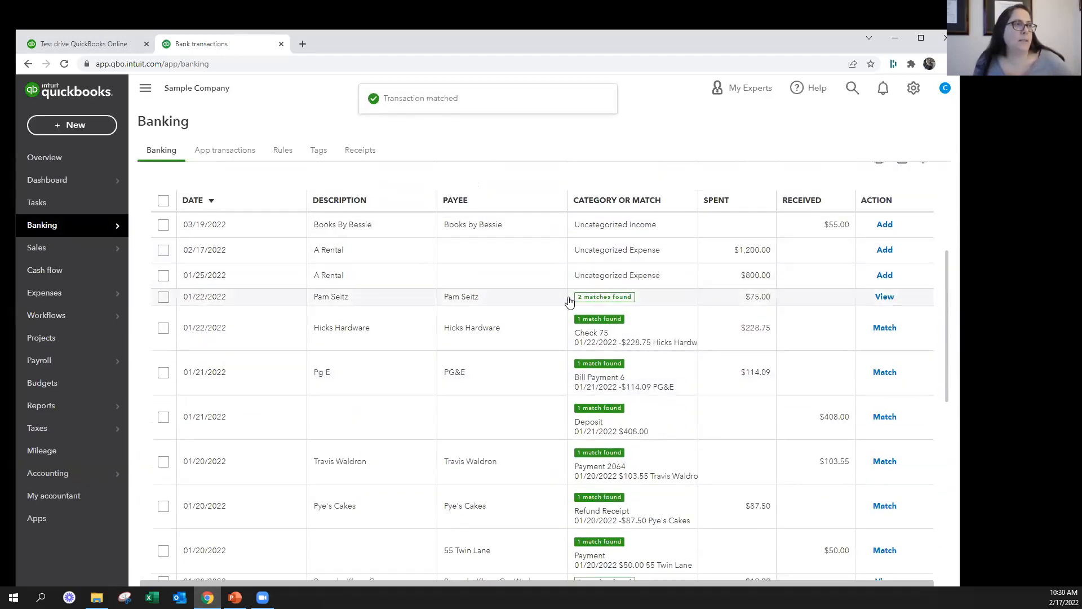
pyautogui.click(675, 299)
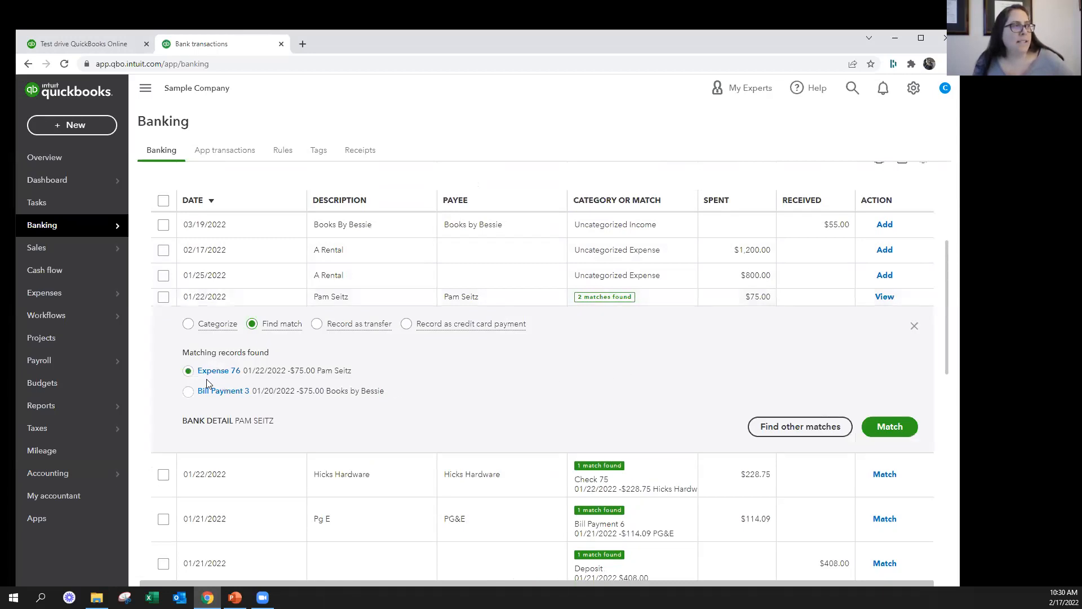
pyautogui.tripleClick(285, 382)
pyautogui.click(314, 376)
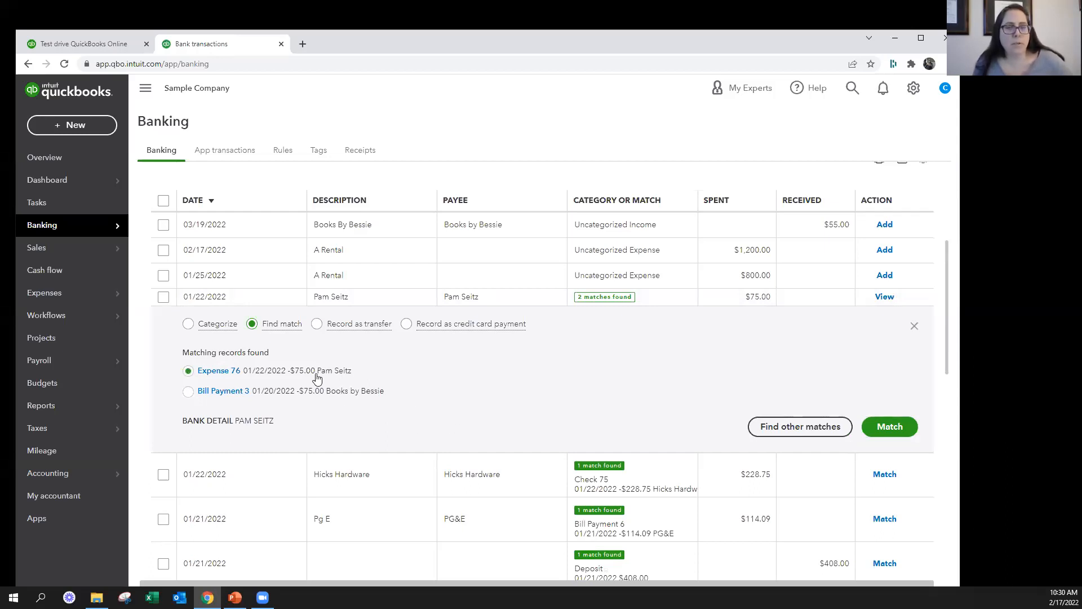
pyautogui.moveTo(291, 433); pyautogui.dragTo(157, 424)
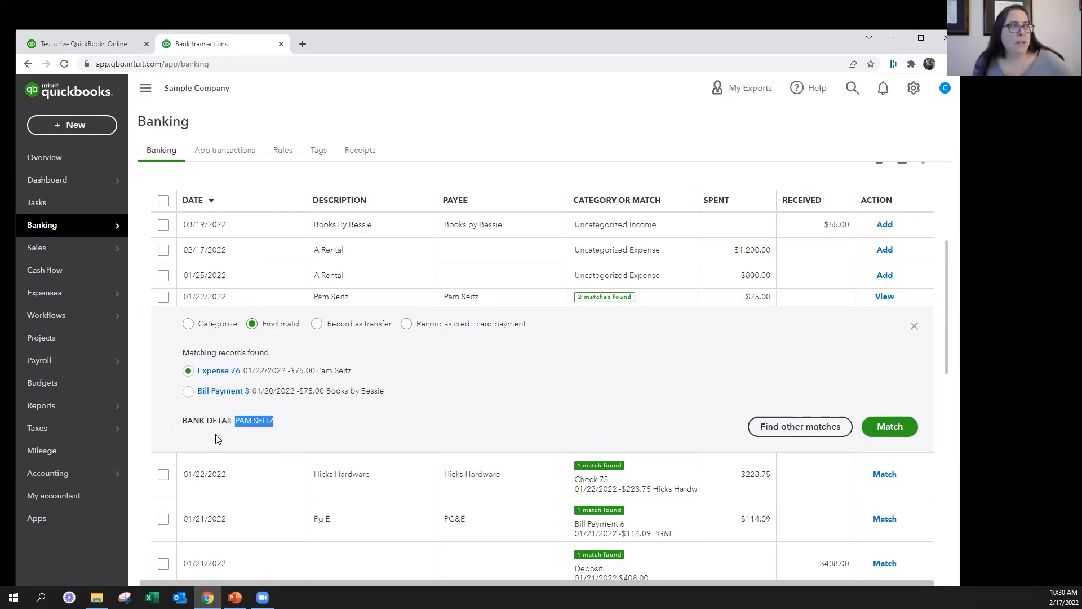
pyautogui.click(254, 438)
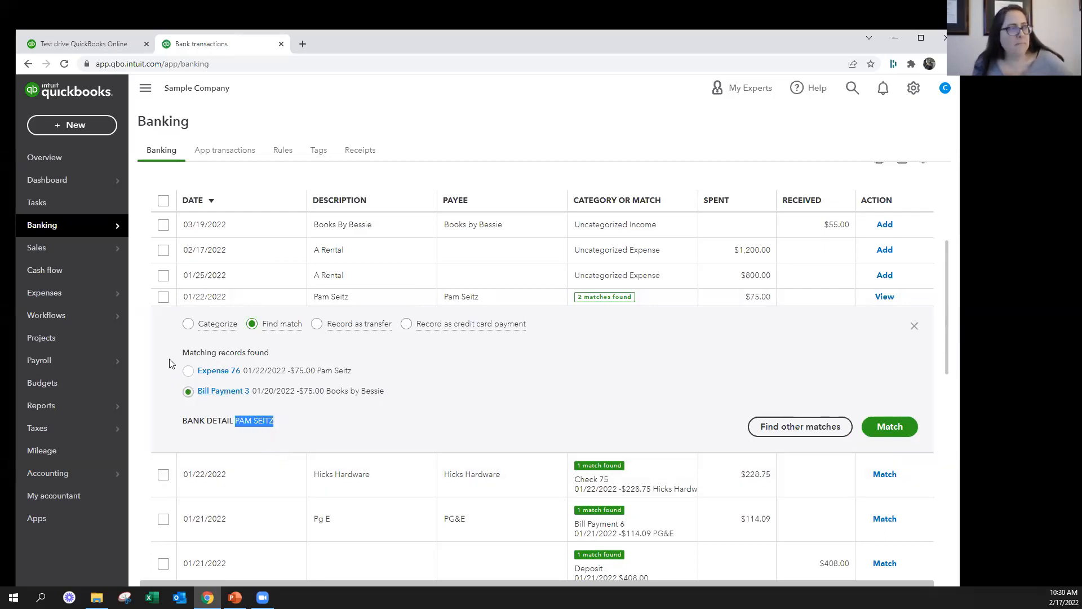
pyautogui.click(188, 372)
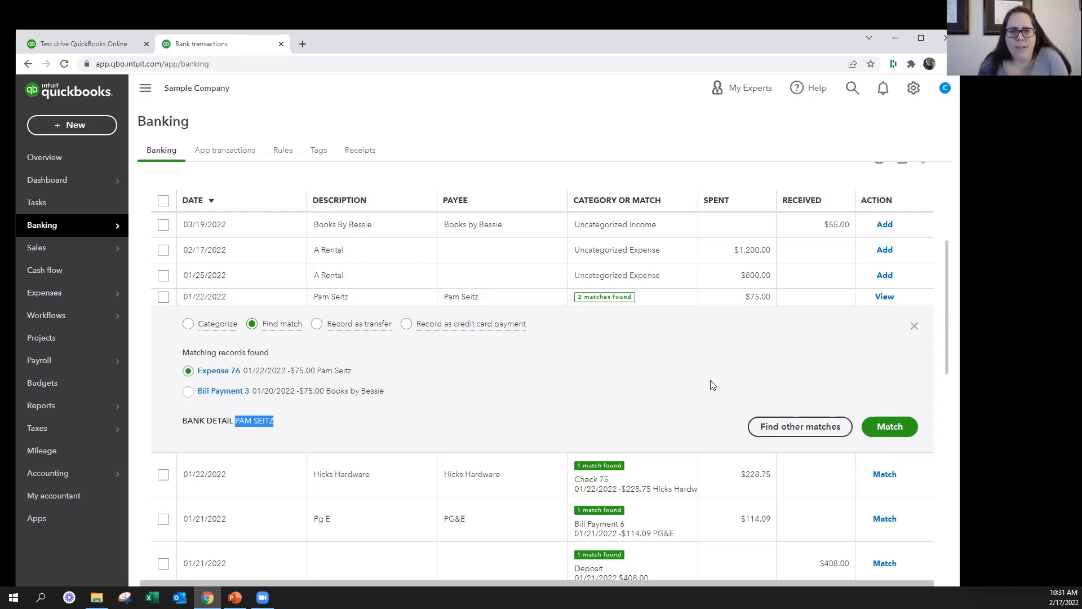
pyautogui.click(55, 126)
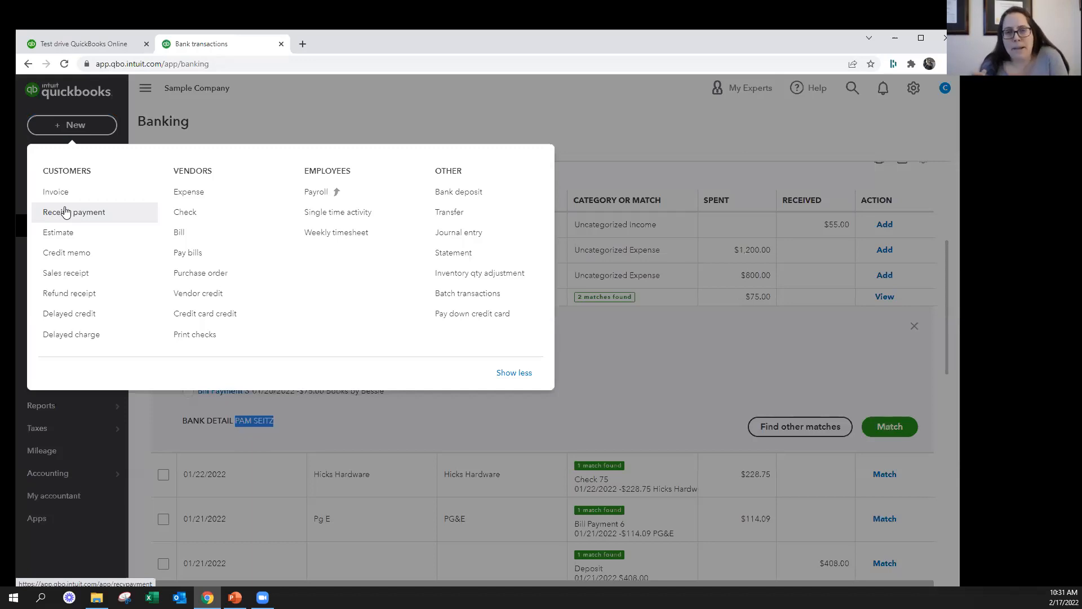
pyautogui.click(656, 340)
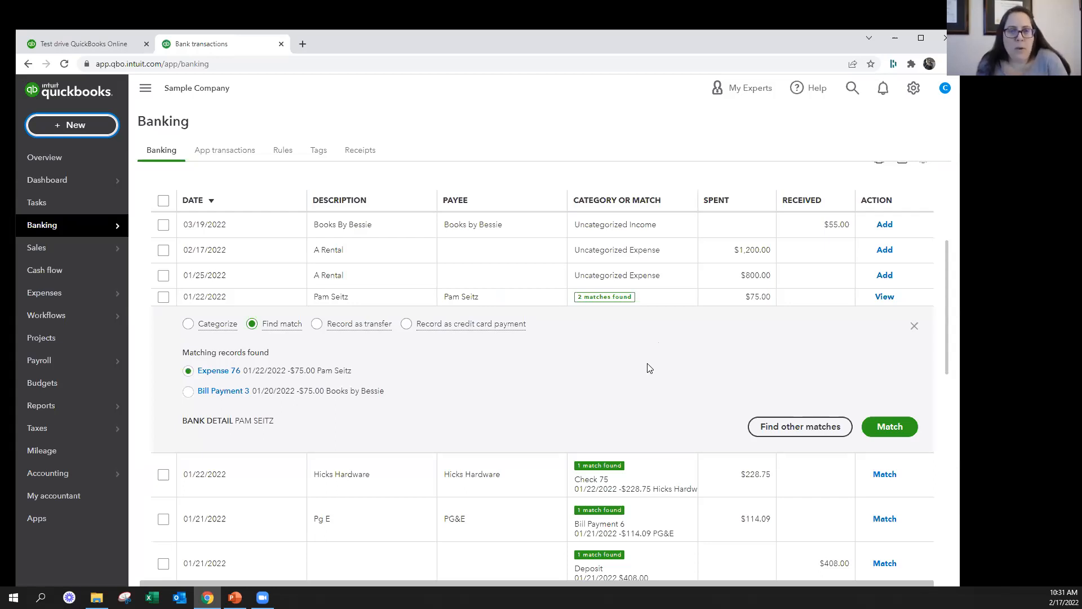
pyautogui.hotkey('alt', 'Tab')
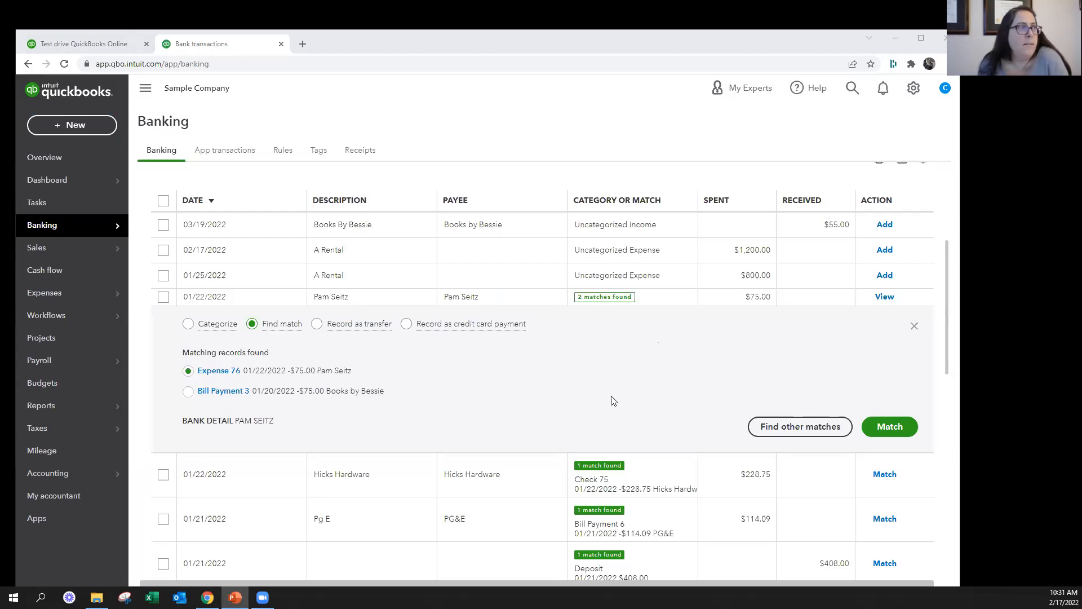
pyautogui.hotkey('alt', 'Tab')
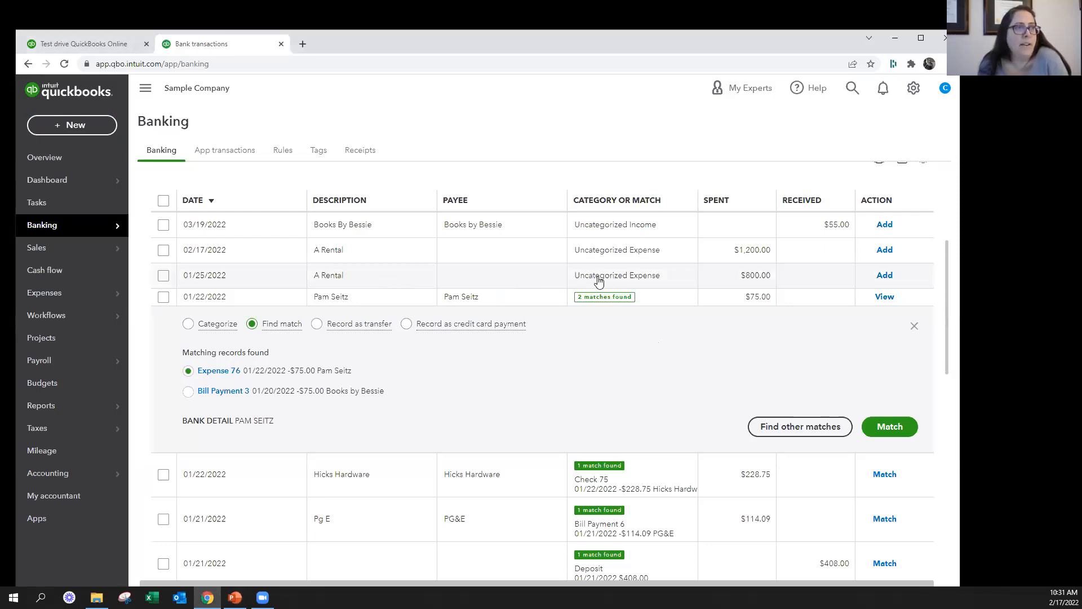
# Open Find match for the $800.00 A Rental transaction and look through the bills, checks and expenses available to match
pyautogui.click(580, 278)
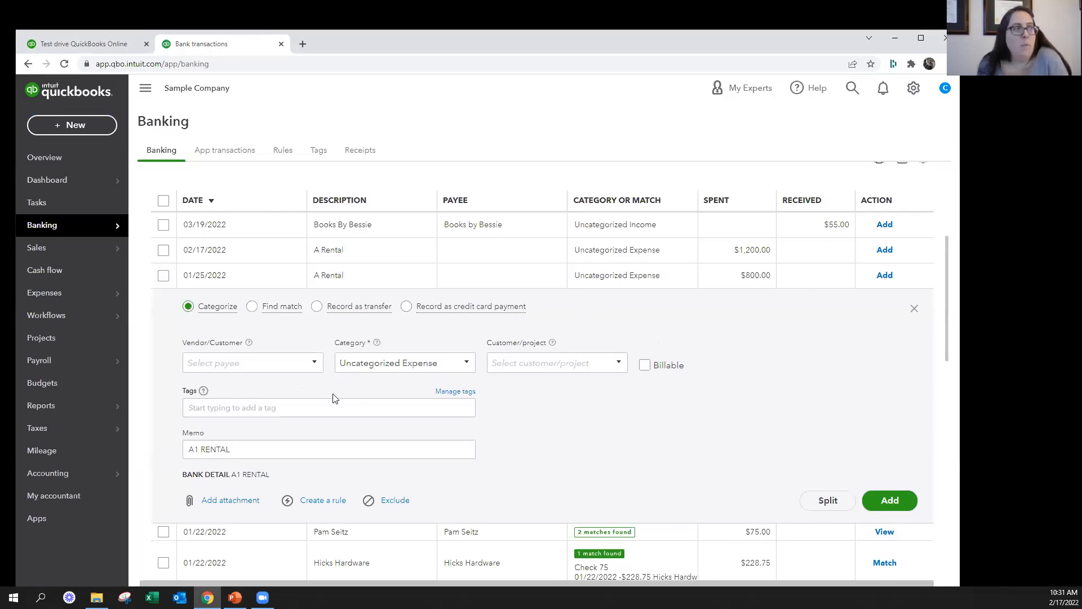
pyautogui.click(254, 307)
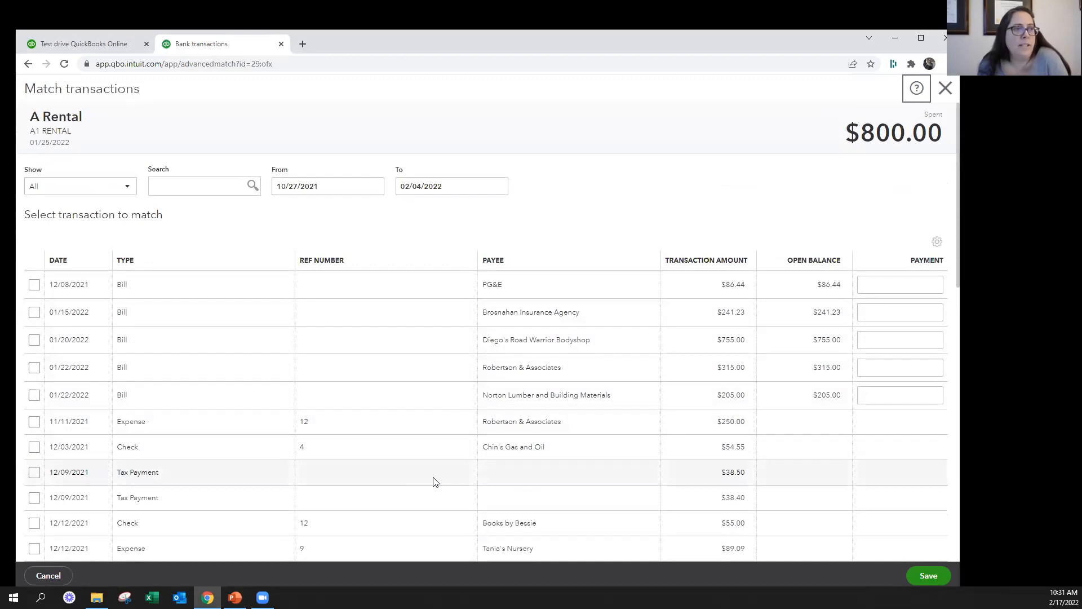
pyautogui.scroll(-1, 439, 478)
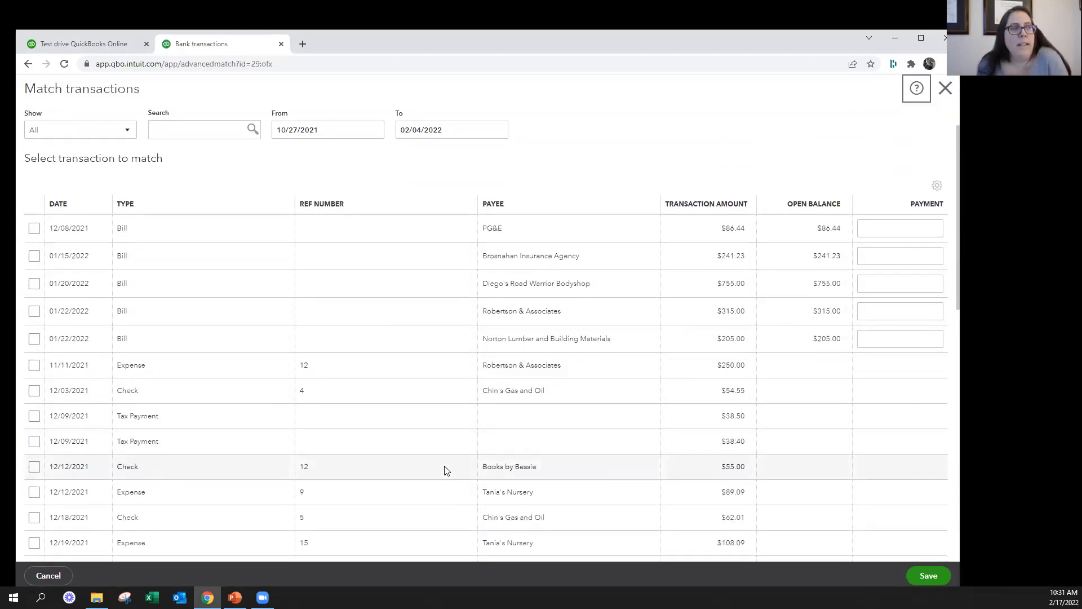
pyautogui.scroll(-2, 447, 471)
pyautogui.scroll(3, 496, 415)
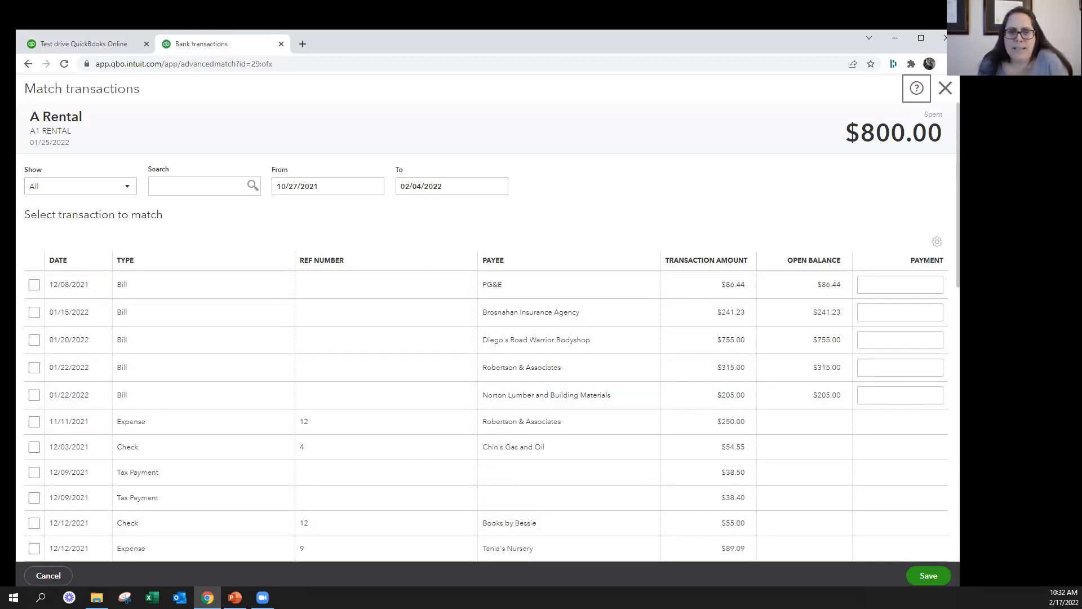
pyautogui.scroll(-6, 423, 312)
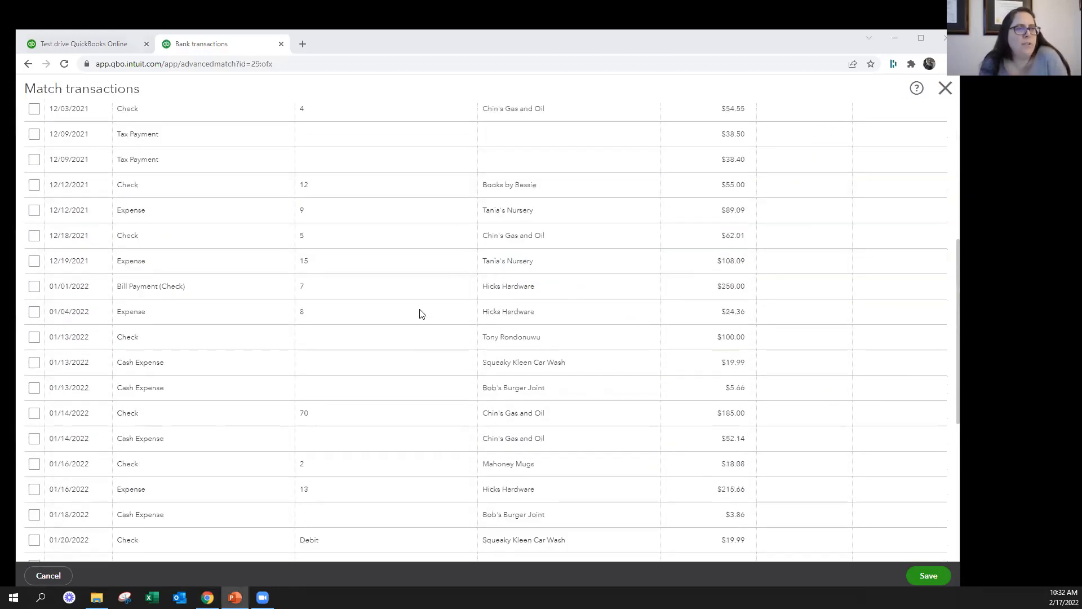
pyautogui.scroll(-6, 421, 313)
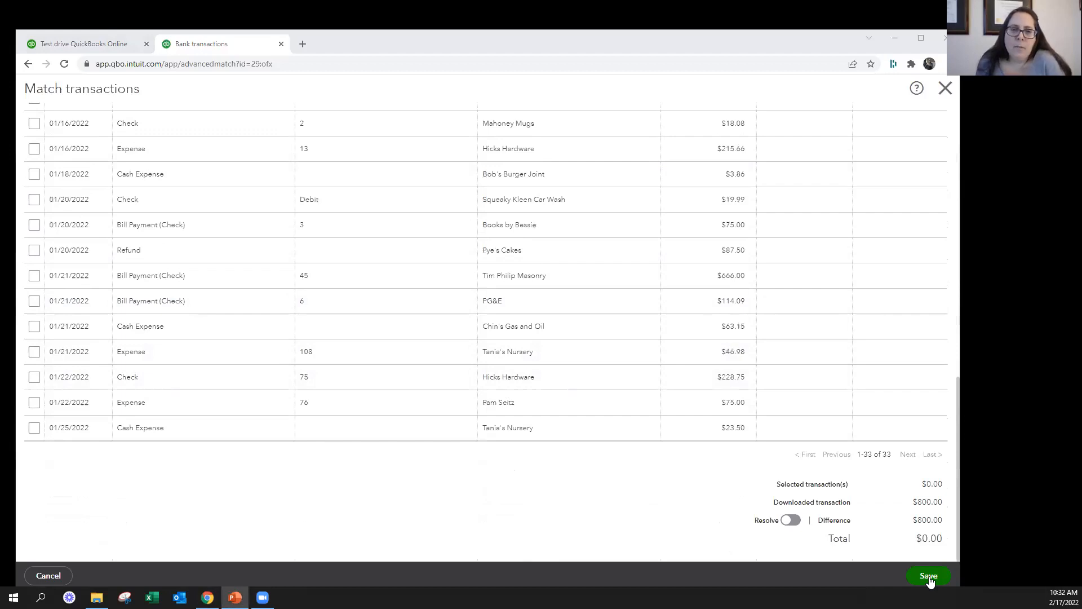
# Try resolving the $800.00 difference with a new transaction, view its category choices, and leave the match page without saving
pyautogui.click(789, 520)
pyautogui.scroll(-3, 793, 519)
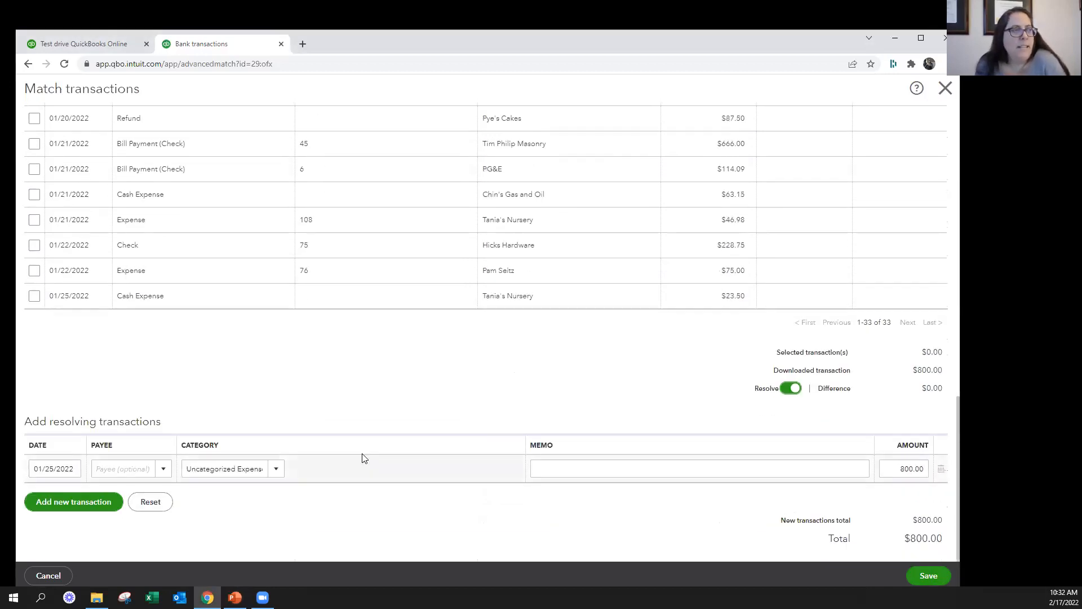
pyautogui.click(274, 469)
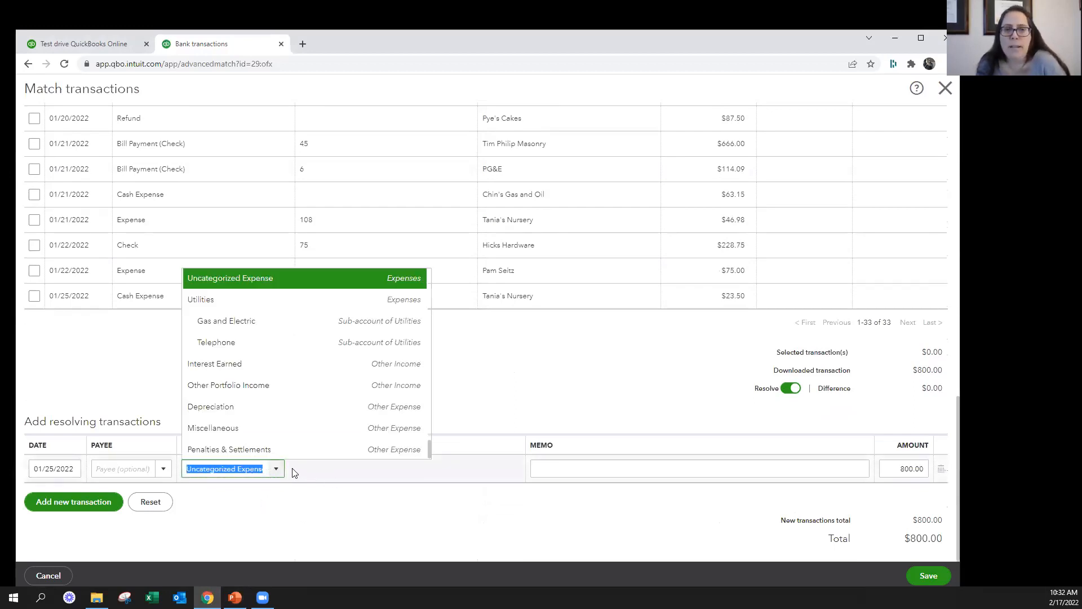
pyautogui.click(404, 513)
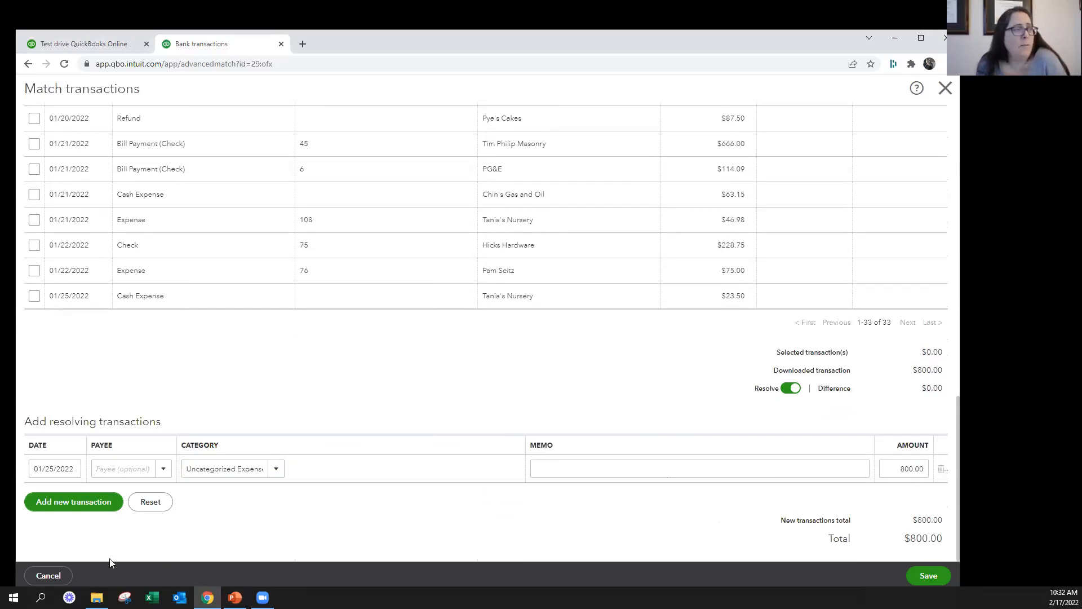
pyautogui.click(49, 575)
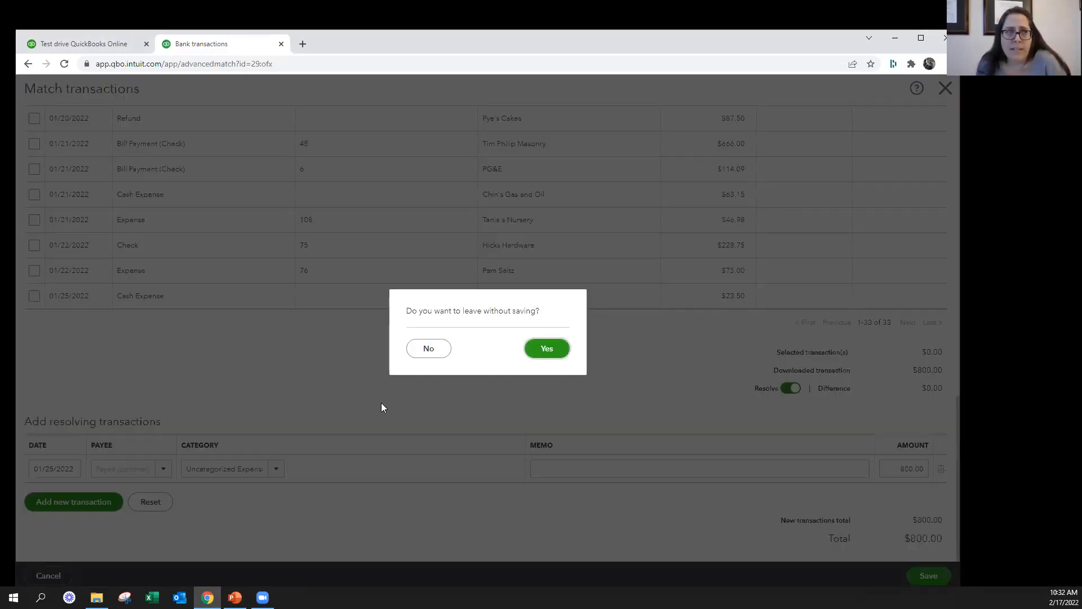
pyautogui.click(570, 348)
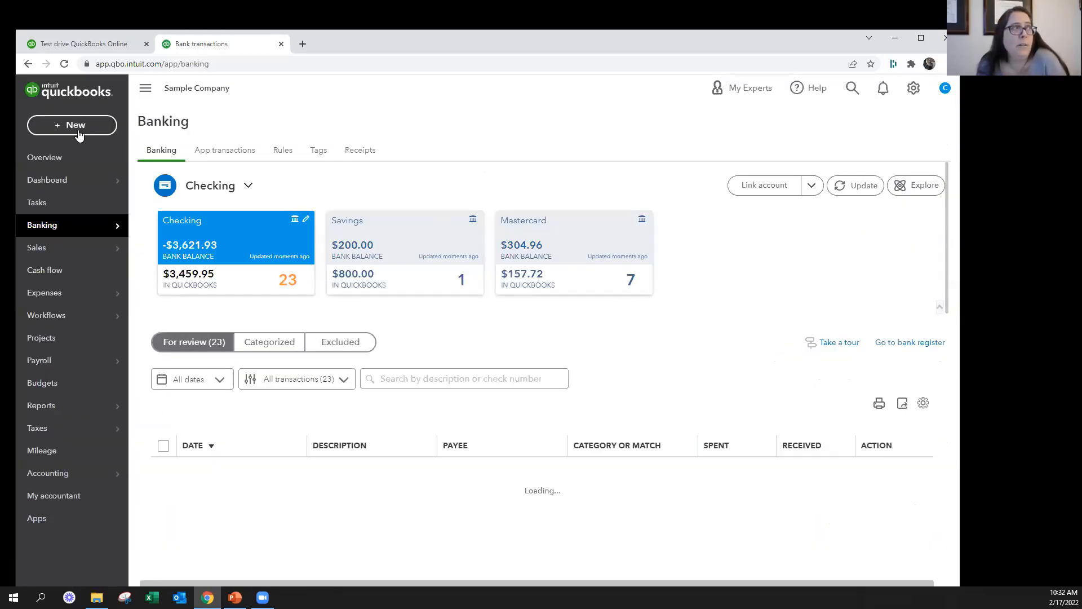
pyautogui.click(76, 125)
pyautogui.click(62, 127)
pyautogui.click(60, 129)
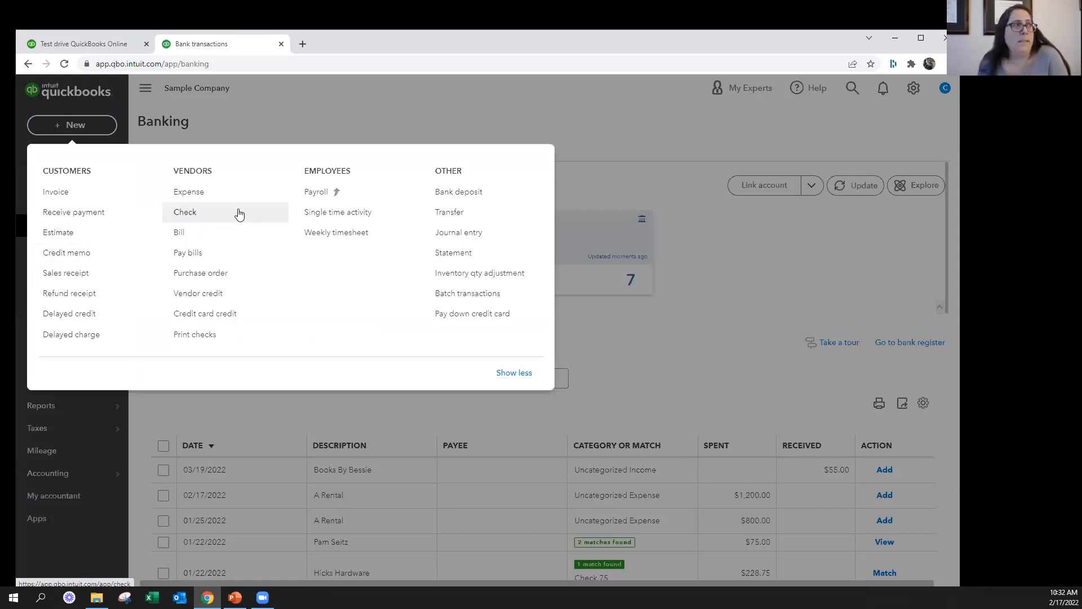
pyautogui.click(754, 404)
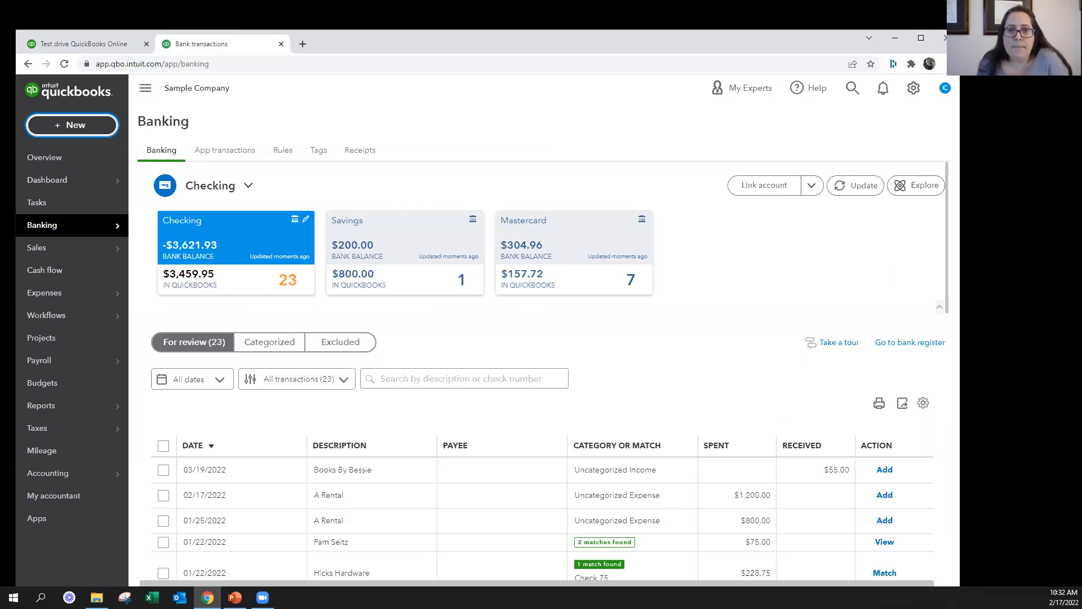
pyautogui.hotkey('alt', 'Tab')
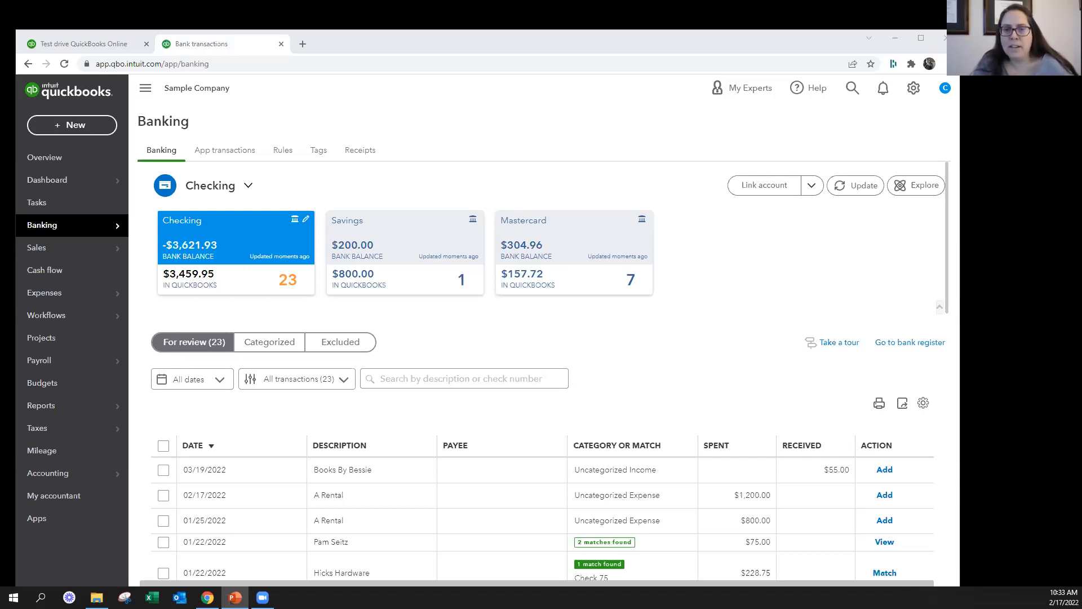
# Accept the suggested matches together for the 01/21/2022 $408.00 and the 01/20/2022 $103.55, $87.50 and $50.00 transactions
pyautogui.scroll(-6, 733, 420)
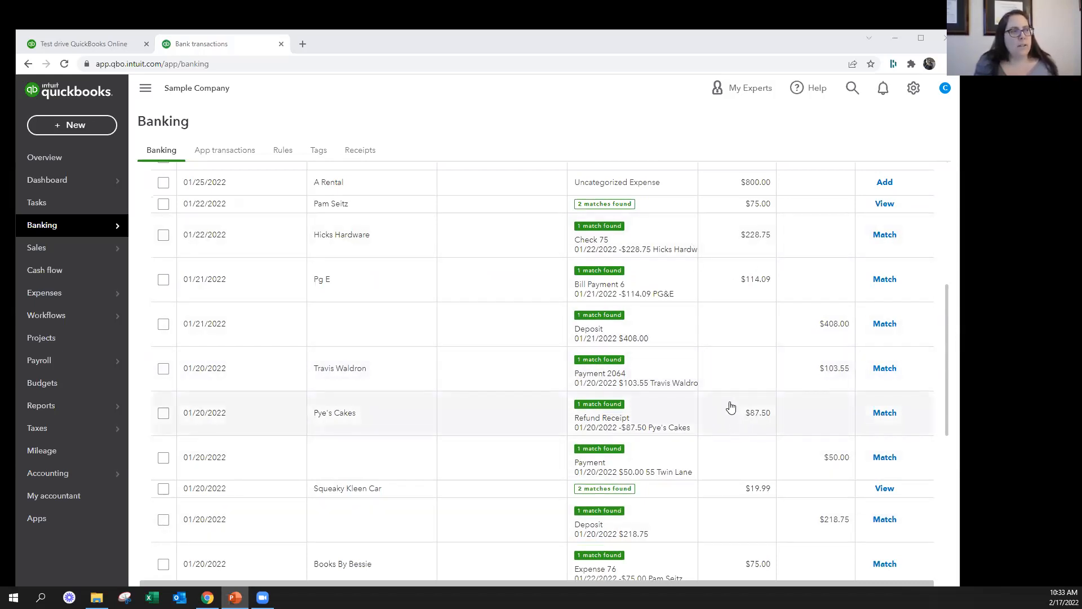
pyautogui.moveTo(121, 431)
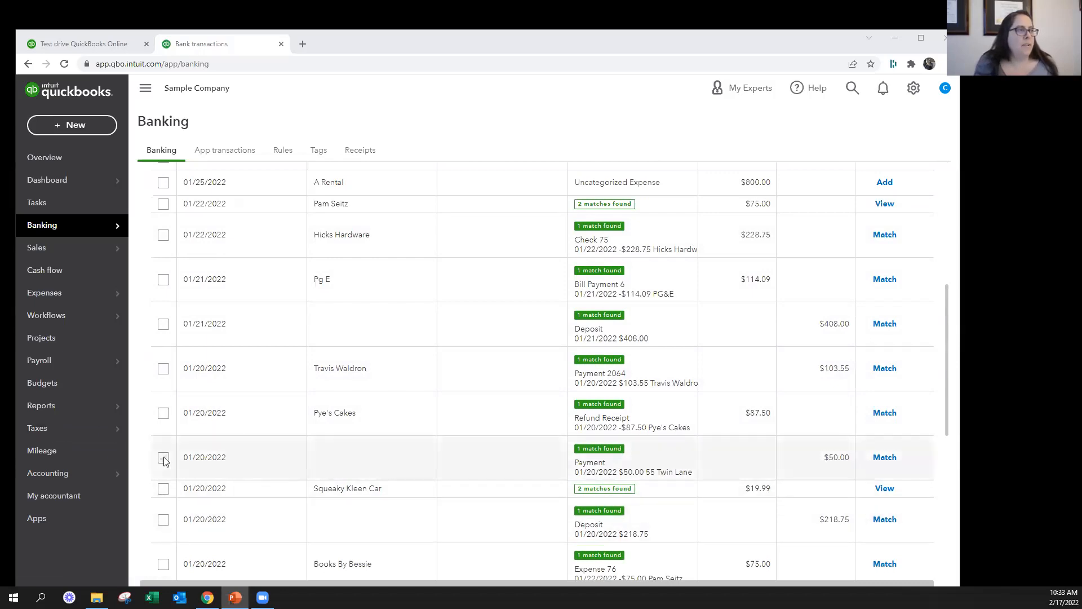
pyautogui.click(163, 458)
pyautogui.click(163, 414)
pyautogui.click(164, 368)
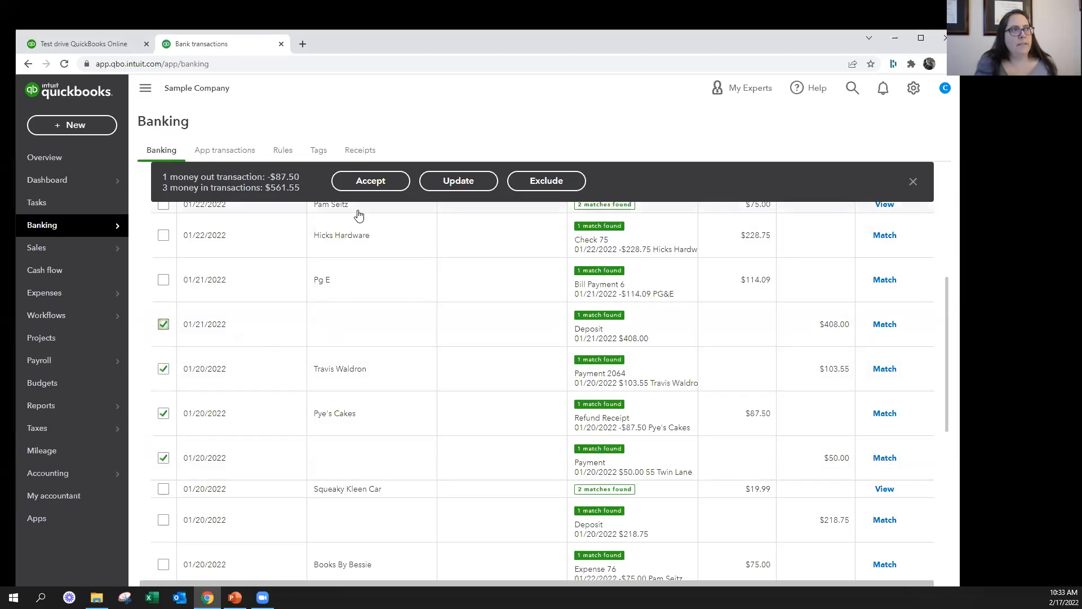
pyautogui.click(372, 184)
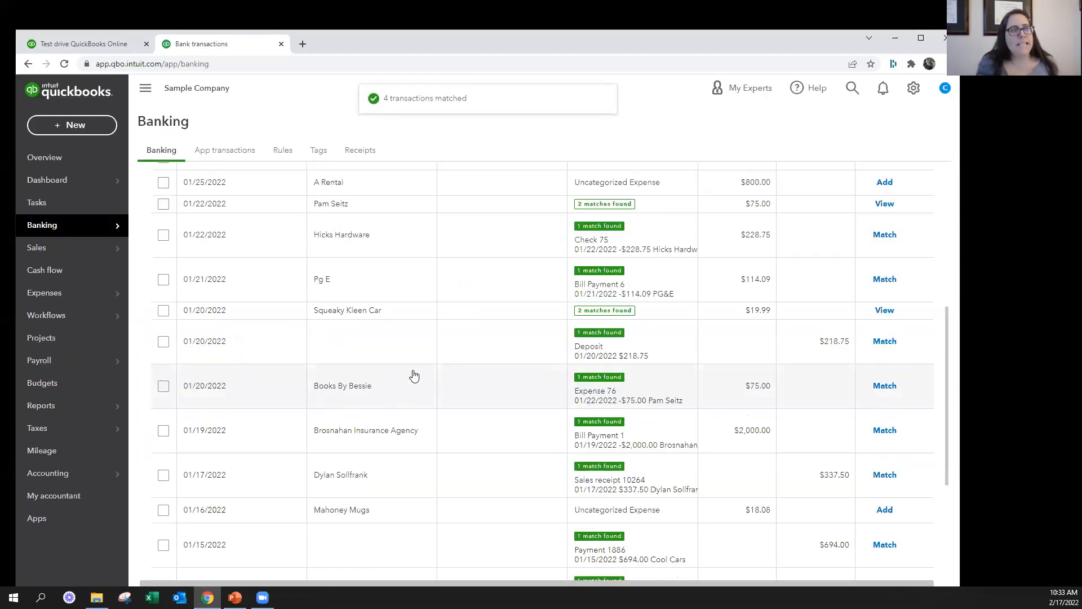
# Select the 12/19/2021 $108.09, 01/15/2022 $900.00 and $694.00, 01/17/2022 $337.50, and 01/19/2022 $2,000.00 transactions that have suggested matches
pyautogui.scroll(-4, 429, 351)
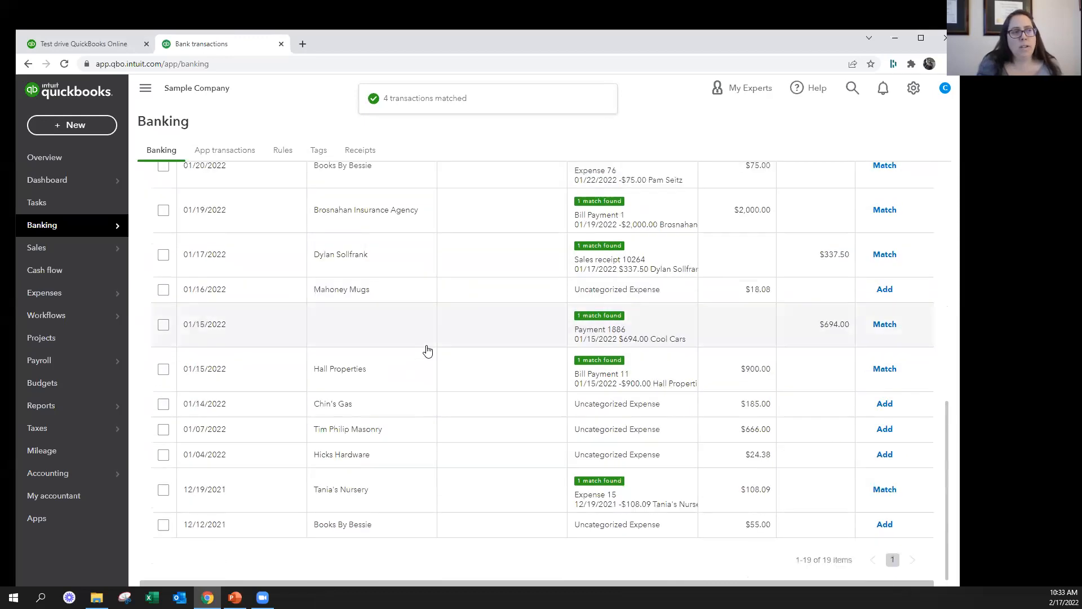
pyautogui.scroll(8, 428, 351)
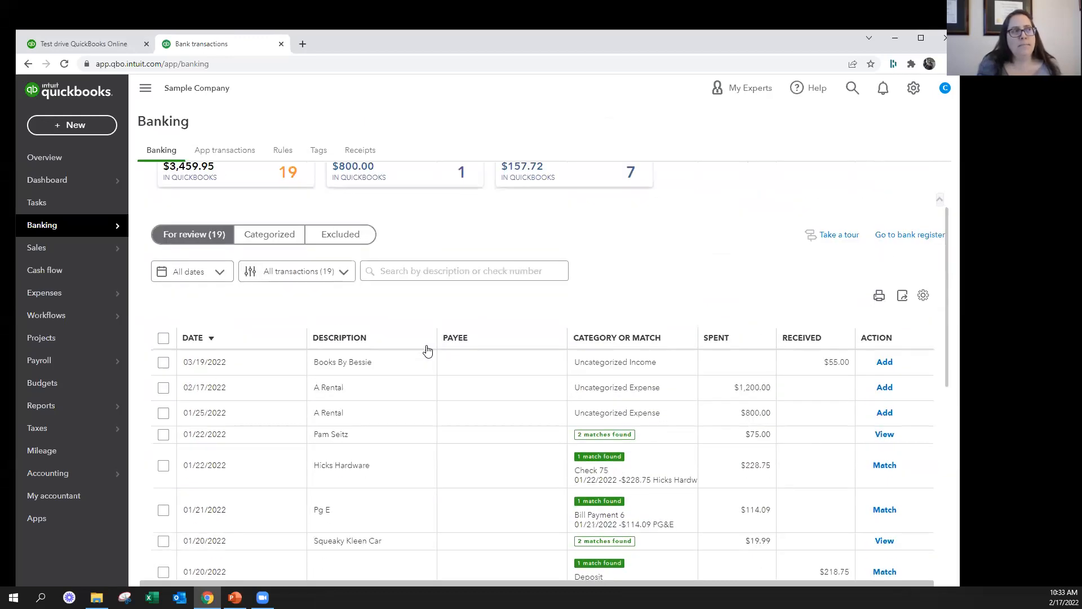
pyautogui.scroll(2, 428, 351)
pyautogui.scroll(-6, 785, 338)
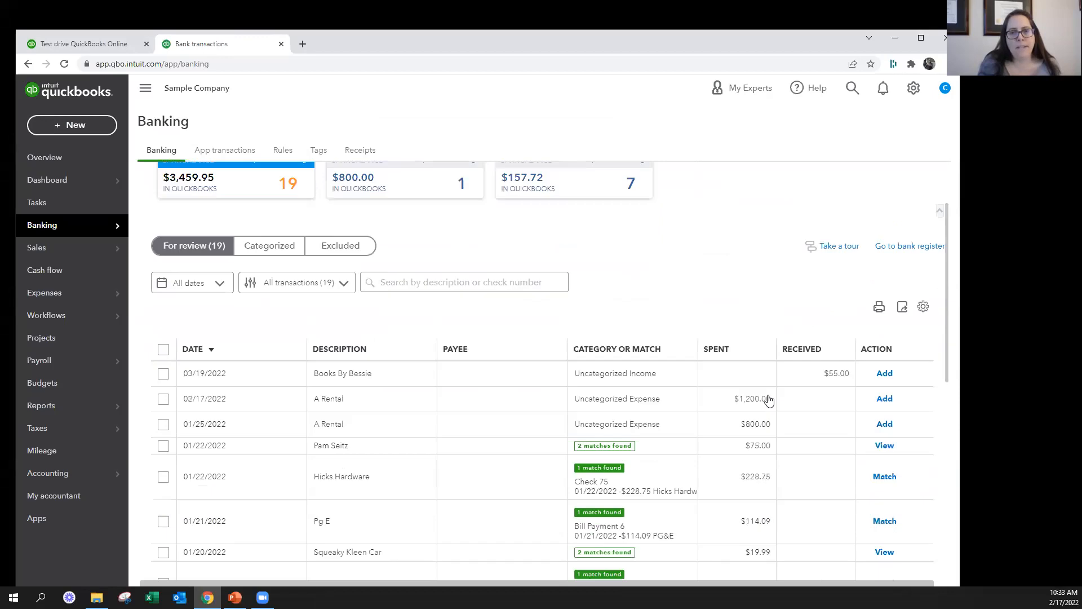
pyautogui.scroll(-3, 825, 371)
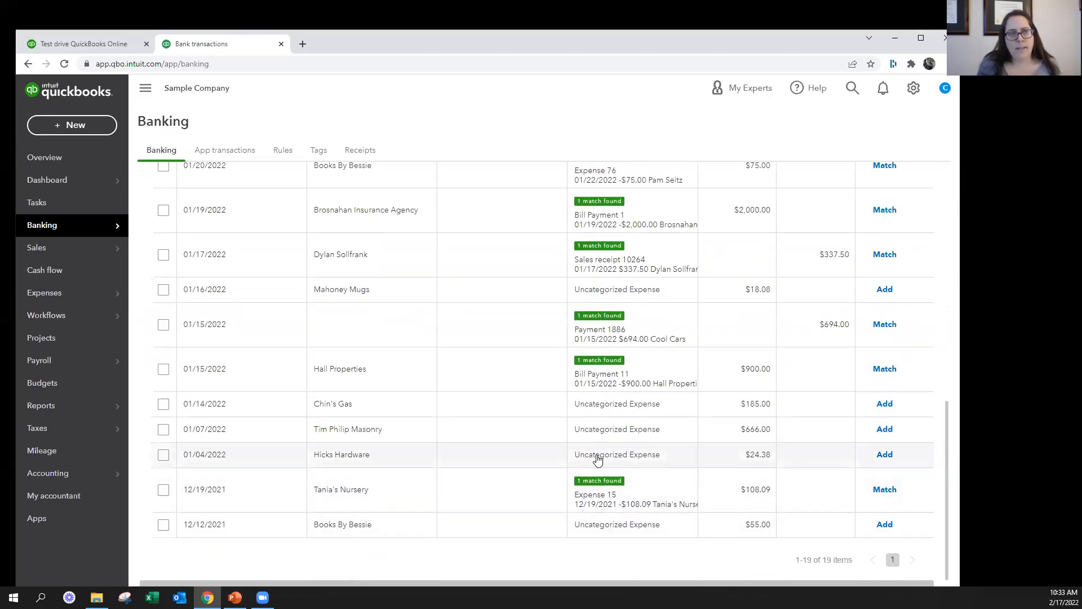
pyautogui.click(162, 489)
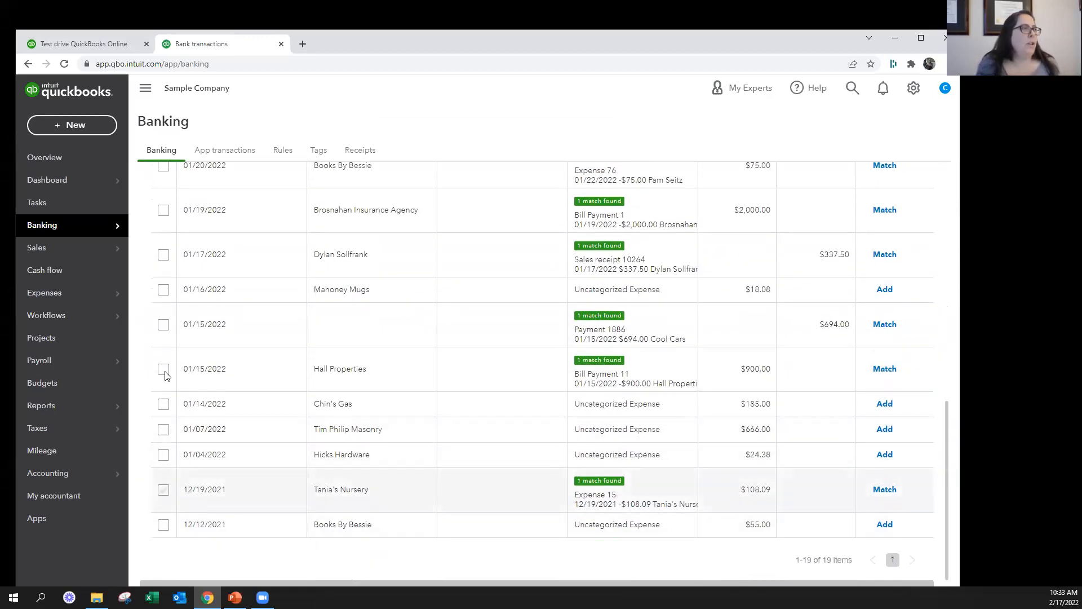
pyautogui.click(163, 368)
pyautogui.click(164, 325)
pyautogui.click(163, 256)
pyautogui.scroll(1, 164, 256)
pyautogui.click(163, 267)
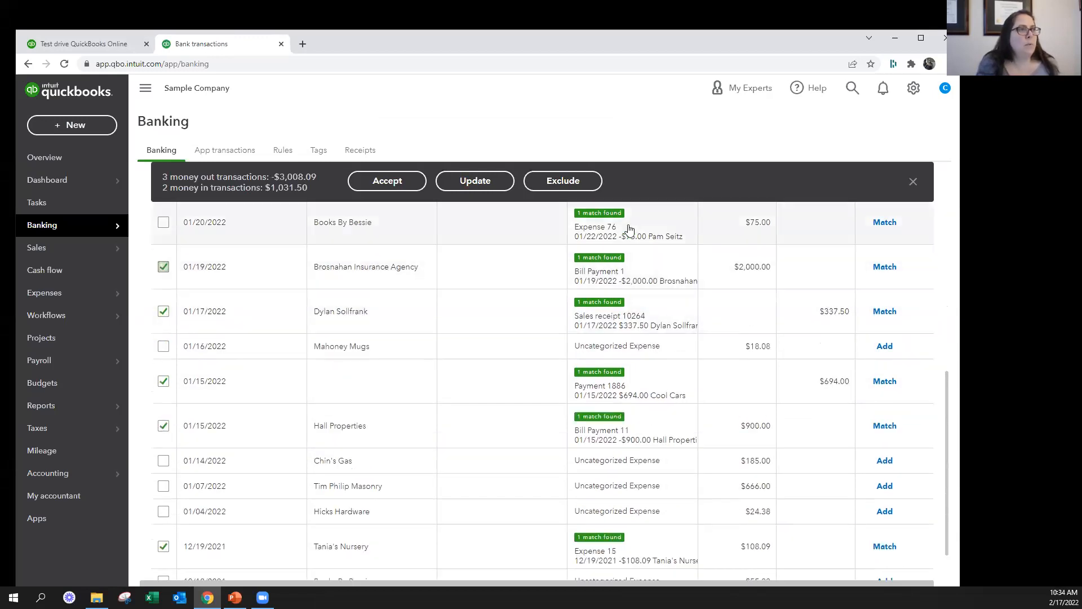
# Check the Expense 76 suggestion on the 01/20/2022 Books By Bessie $75.00 transaction, and match the 01/22/2022 $75.00 transaction to Expense 76 instead
pyautogui.scroll(3, 496, 226)
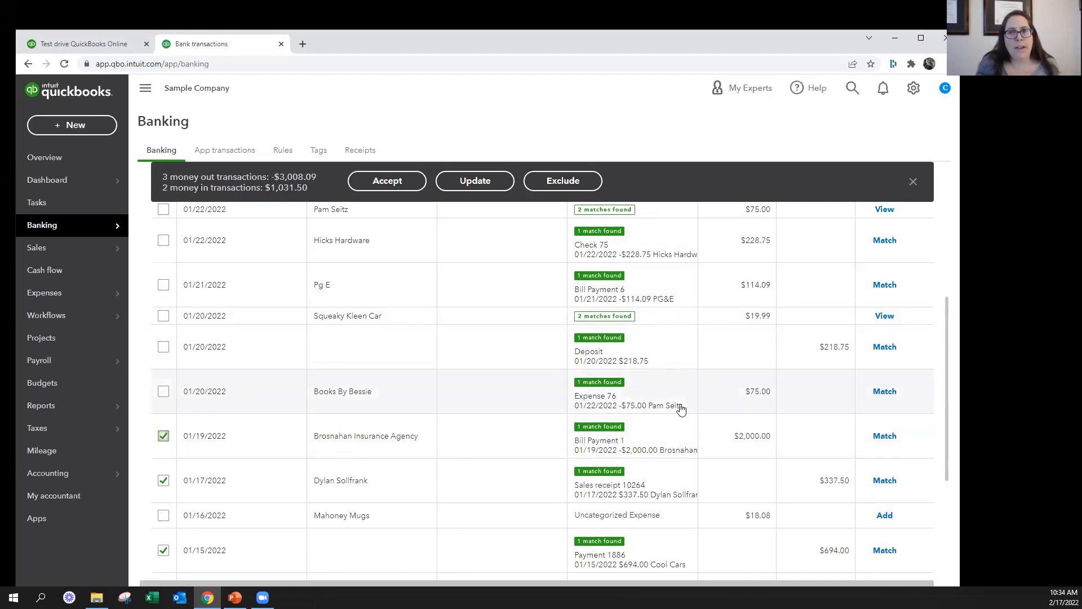
pyautogui.click(164, 392)
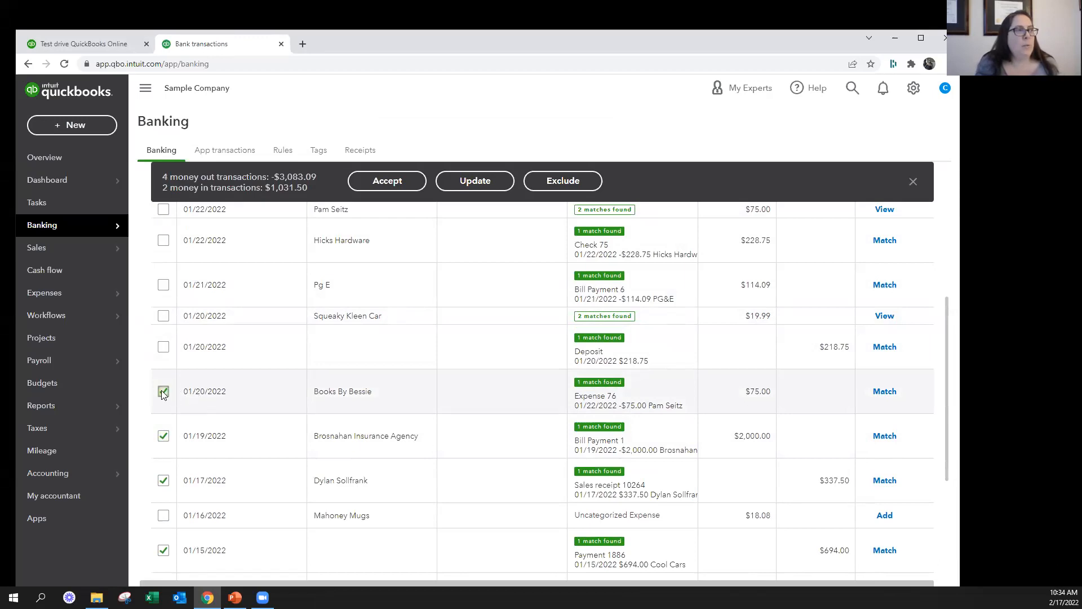
pyautogui.click(551, 404)
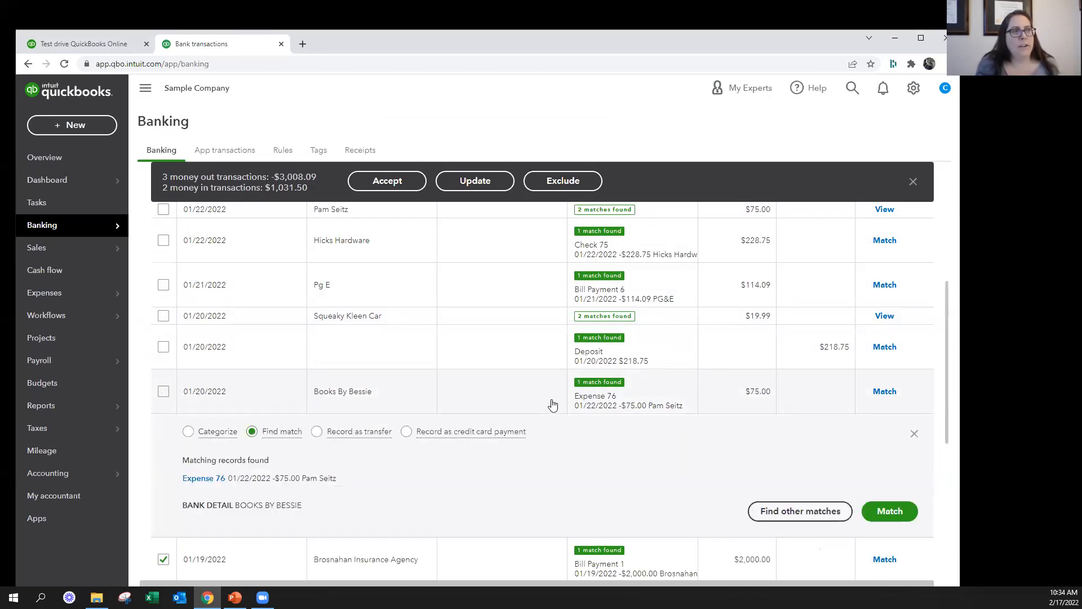
pyautogui.scroll(3, 502, 482)
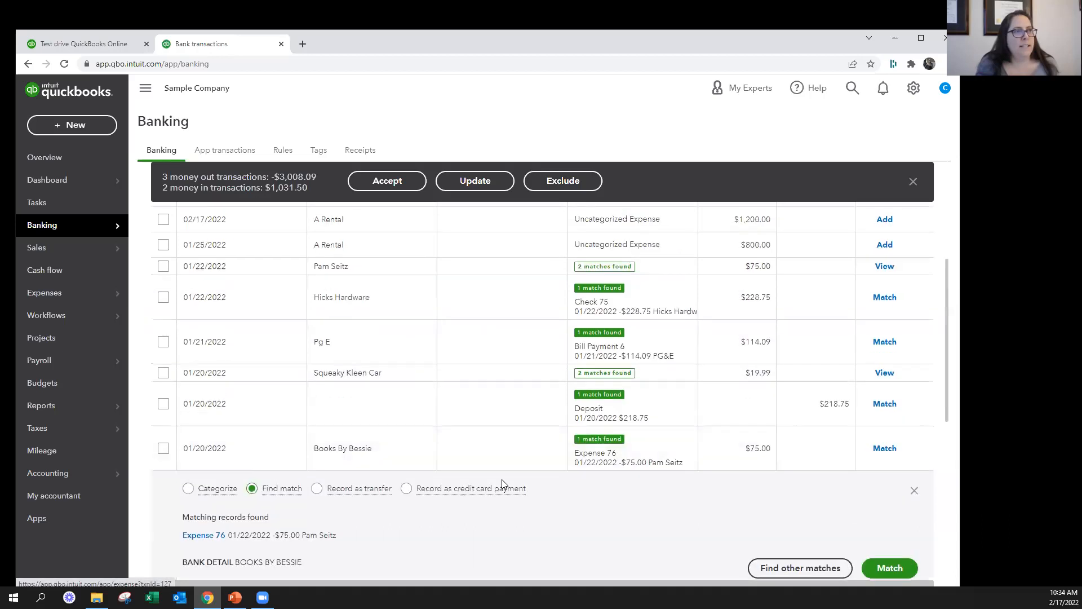
pyautogui.click(488, 324)
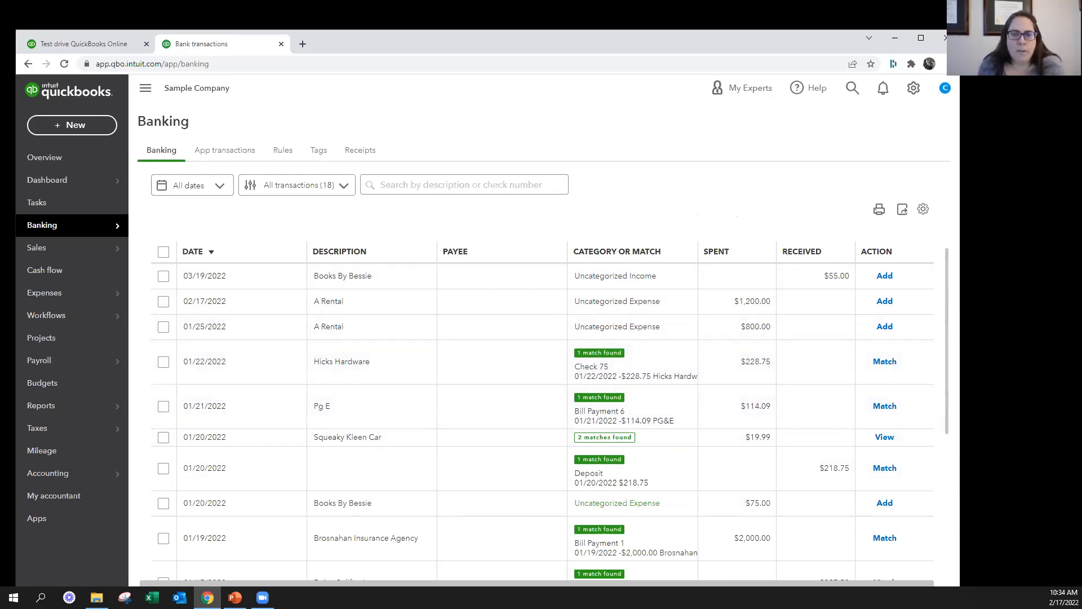
# Accept the suggested matches together for the $114.09, $218.75, $2,000.00, $337.50, $694.00 and $900.00 transactions
pyautogui.hotkey('alt', 'Tab')
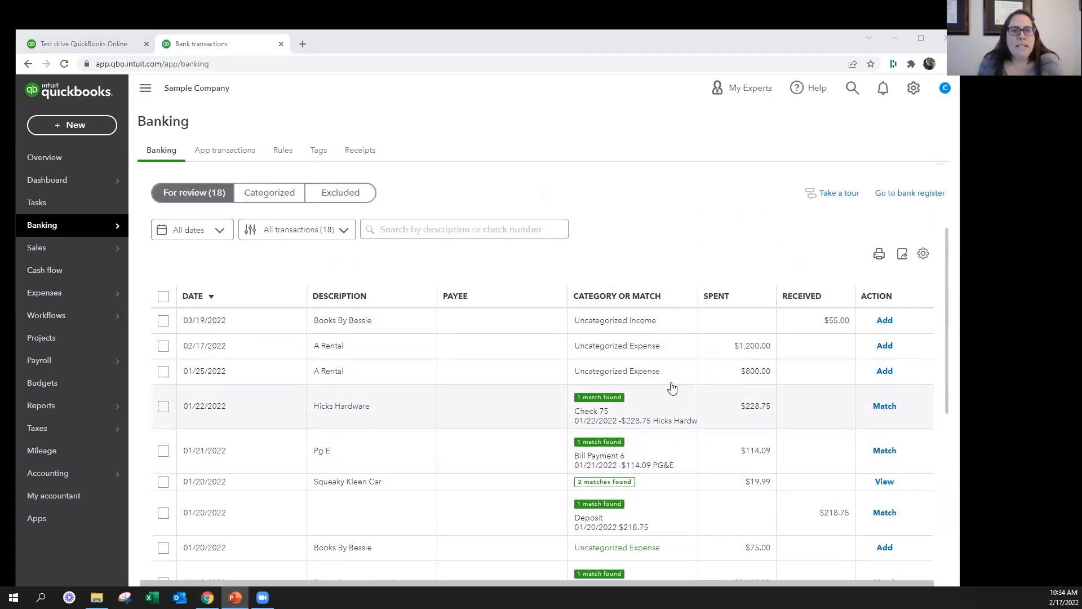
pyautogui.scroll(-6, 715, 484)
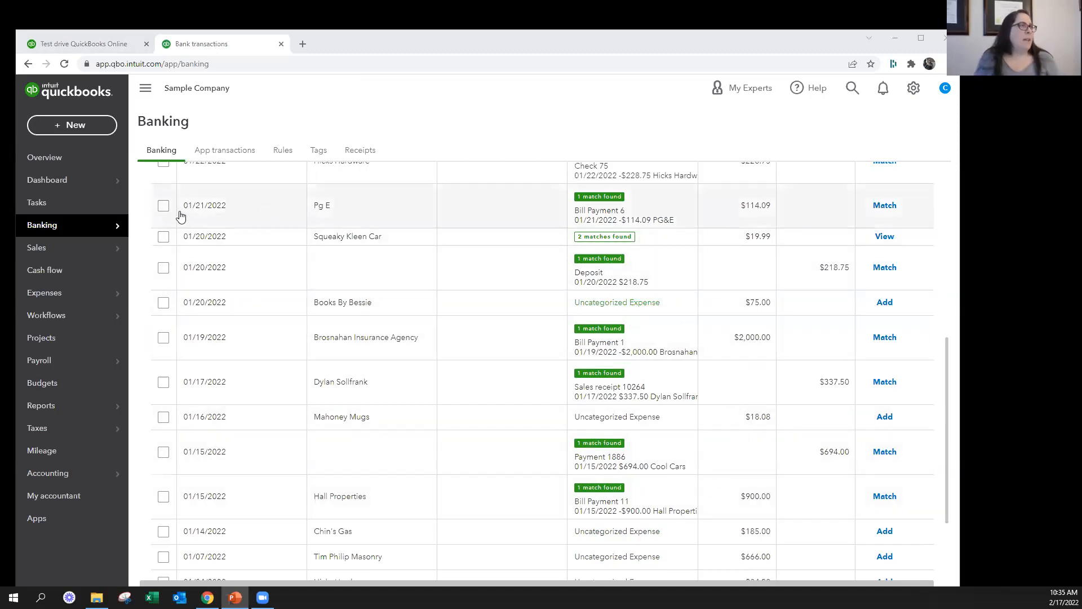
pyautogui.click(163, 205)
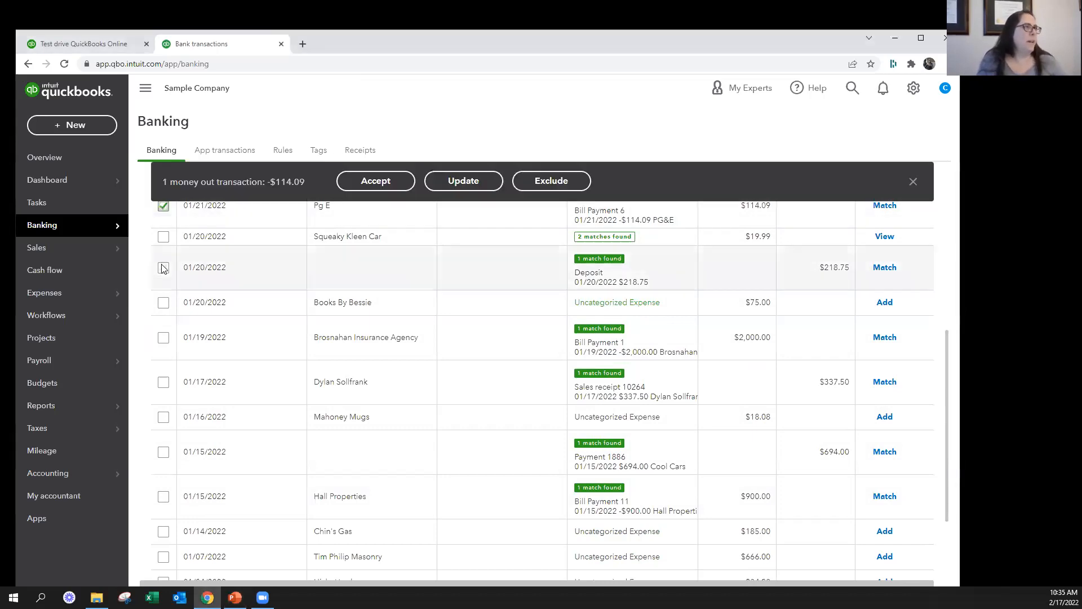
pyautogui.click(163, 268)
pyautogui.click(163, 382)
pyautogui.click(163, 337)
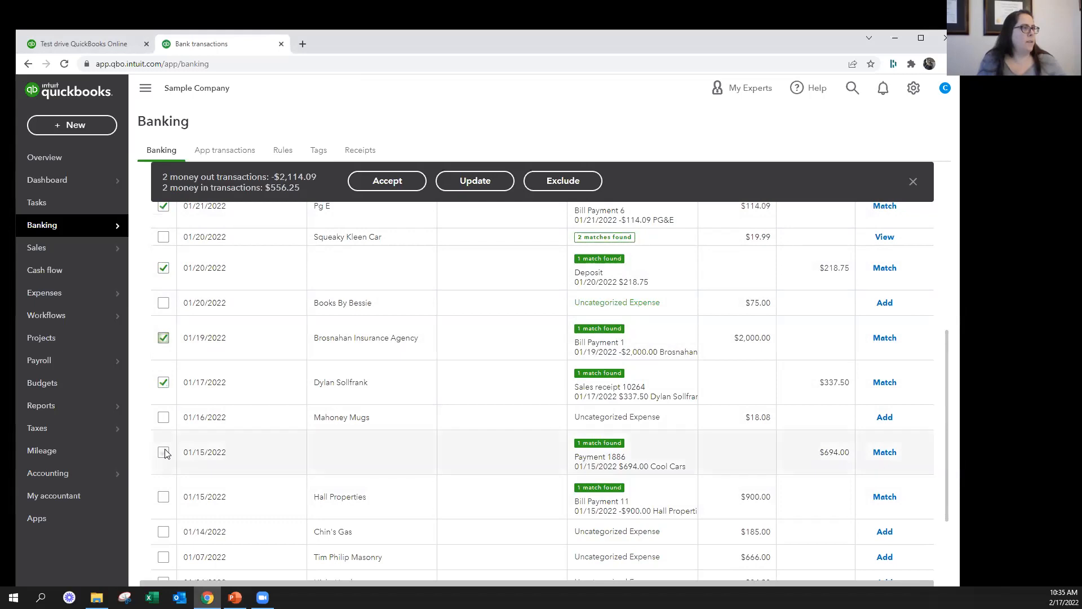
pyautogui.click(163, 496)
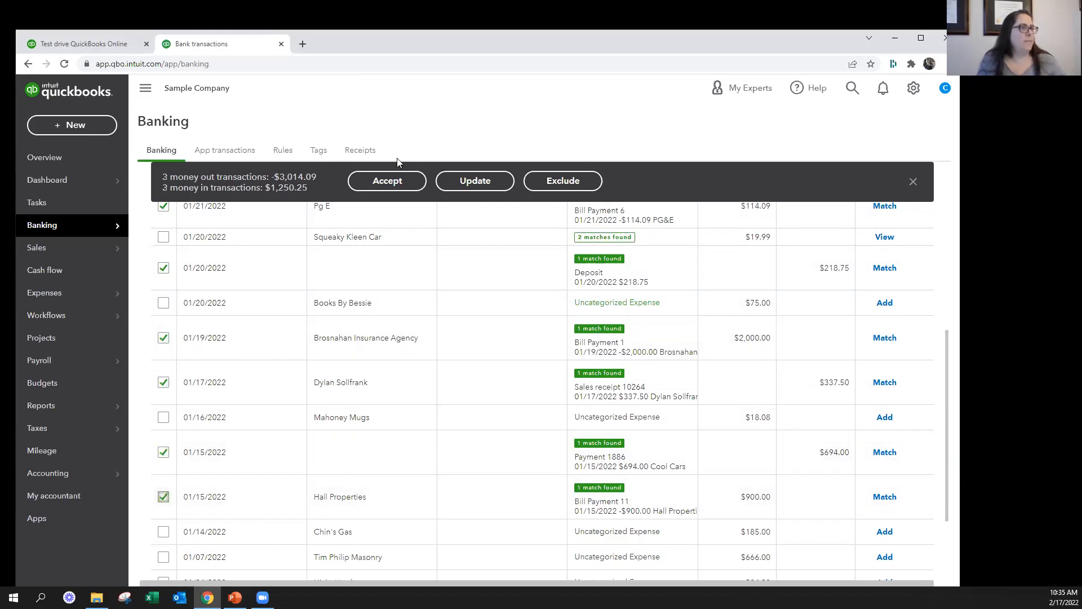
pyautogui.click(396, 179)
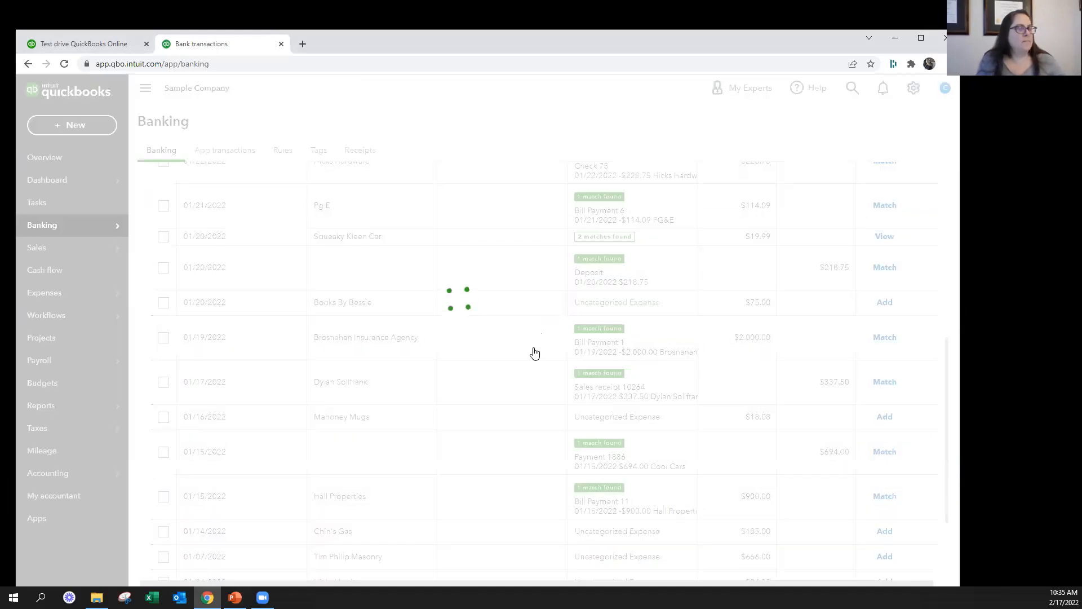
# Match Hicks Hardware $228.75 to Check 75, Squeaky Kleen Car $19.99 to the 01/20/2022 Check Debit, and Tania's Nursery $108.09 to Expense 15
pyautogui.click(524, 310)
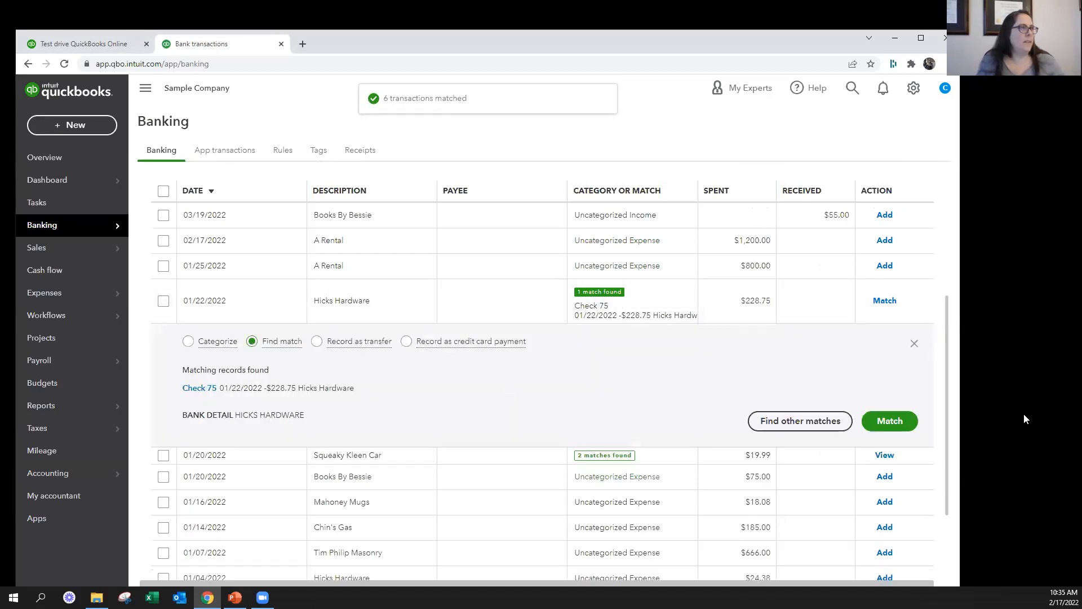
pyautogui.click(883, 426)
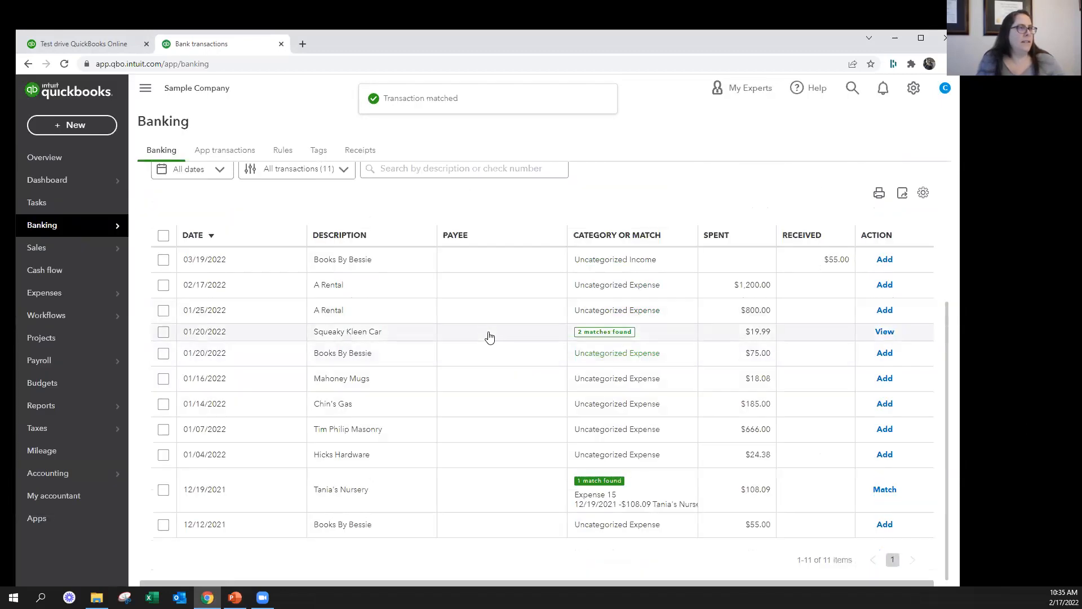
pyautogui.click(490, 337)
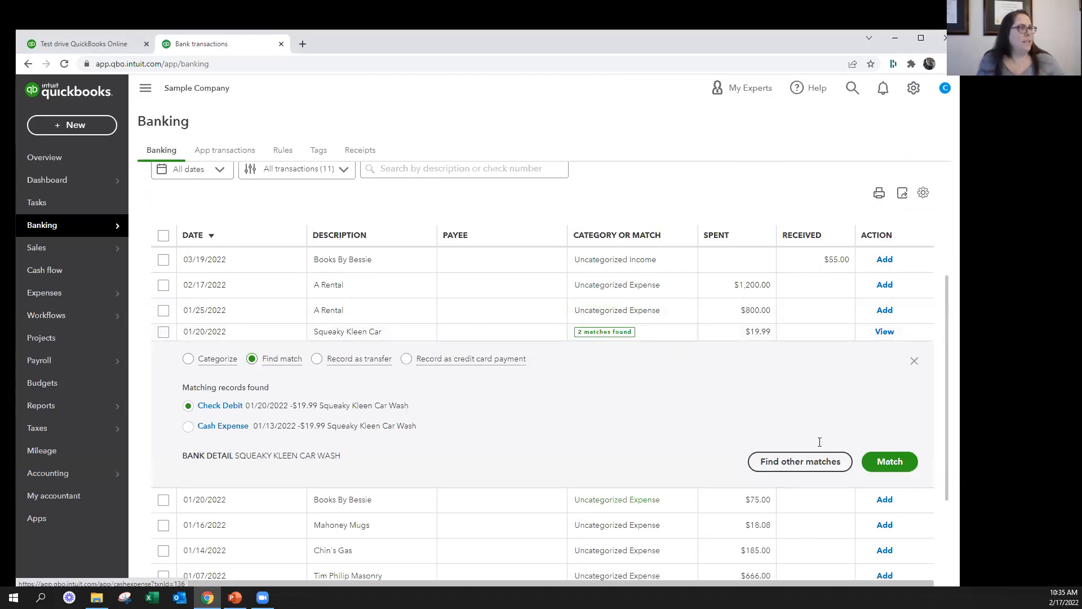
pyautogui.click(888, 460)
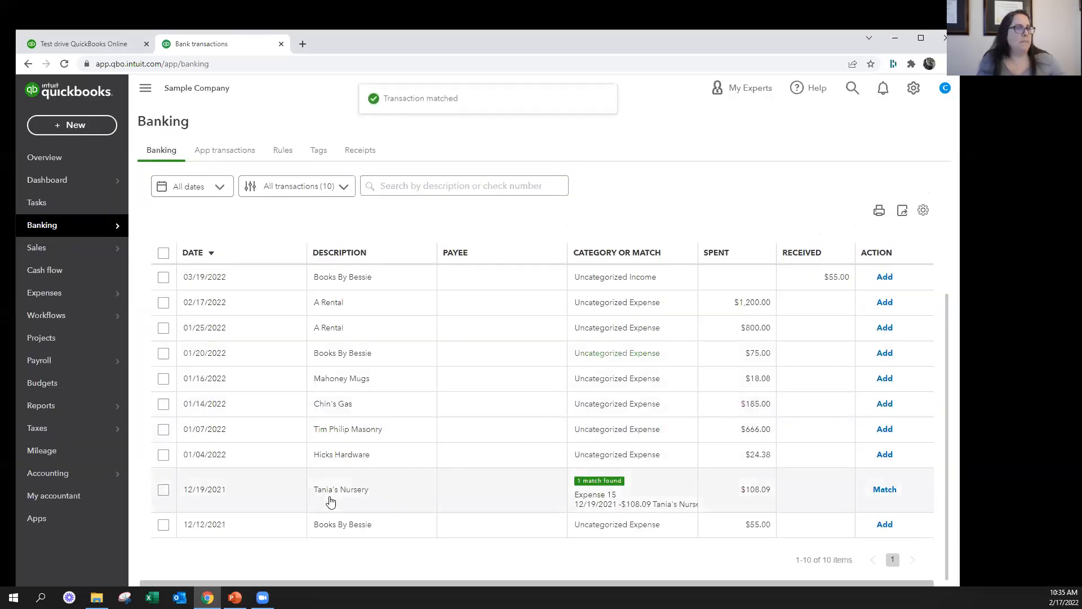
pyautogui.click(886, 490)
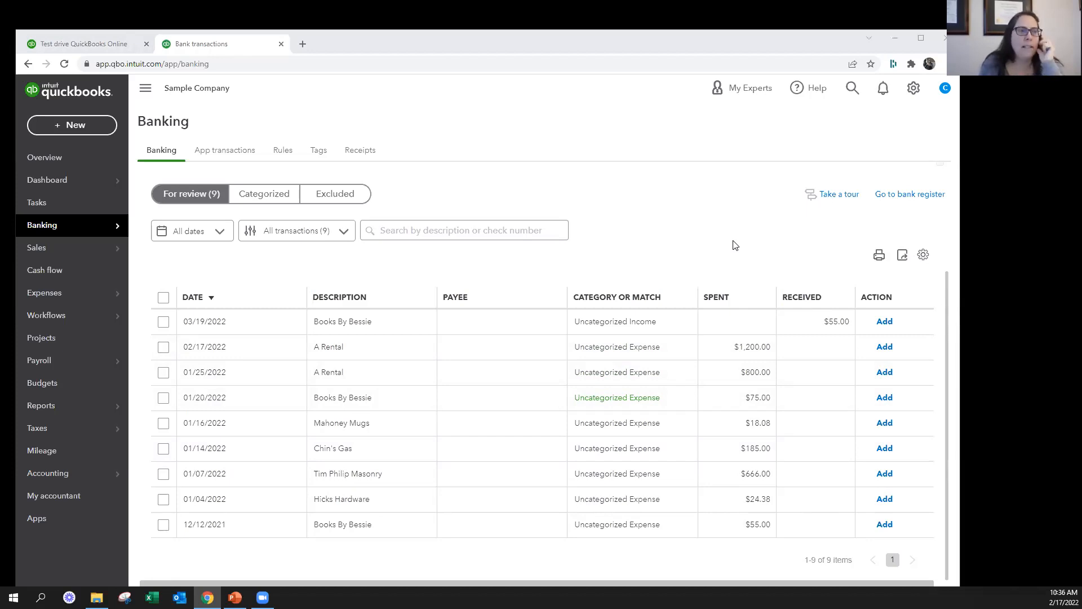
# Look through the transactions for review in the Savings, Checking and Mastercard accounts, and return to Checking
pyautogui.click(428, 260)
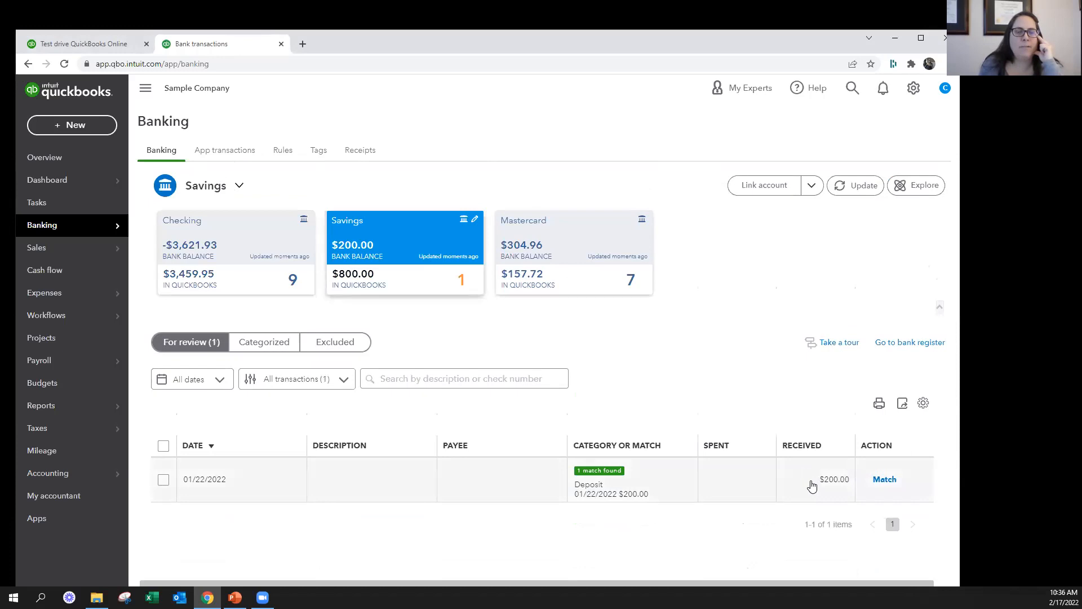
pyautogui.click(227, 232)
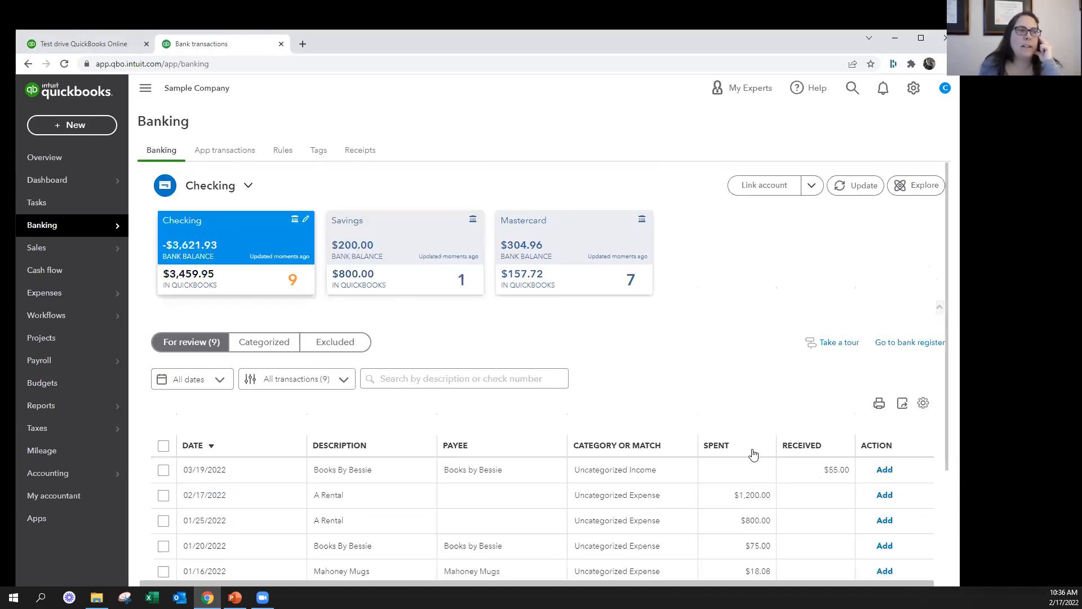
pyautogui.scroll(-2, 750, 428)
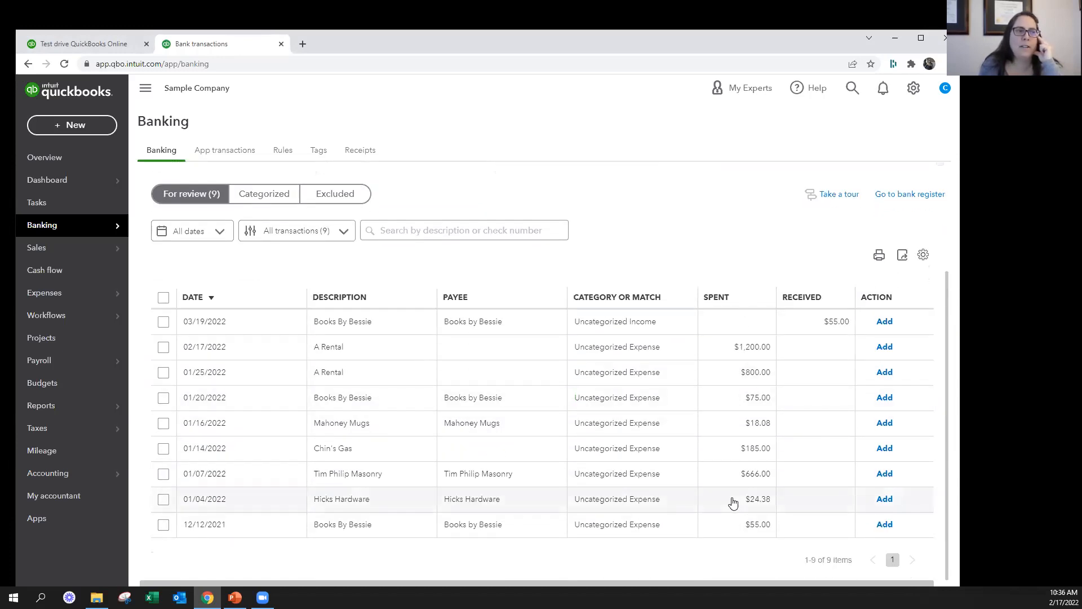
pyautogui.scroll(3, 580, 313)
pyautogui.click(557, 273)
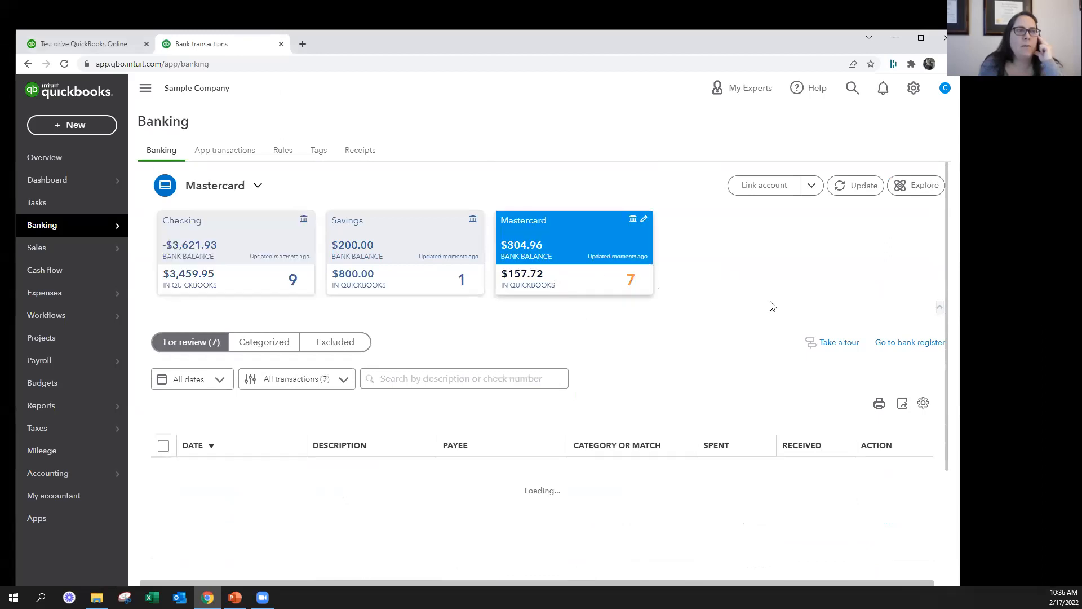
pyautogui.scroll(-1, 772, 306)
pyautogui.scroll(-2, 772, 306)
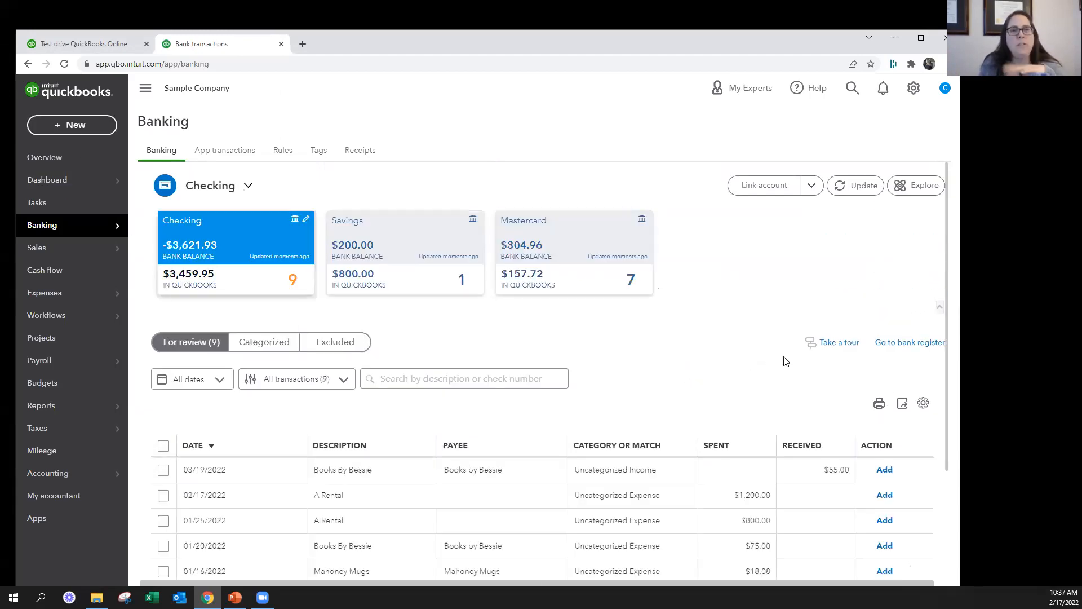
# Open the 03/19/2022 Books By Bessie $55.00 transaction and set its vendor/customer to a newly added Staples
pyautogui.scroll(-3, 784, 358)
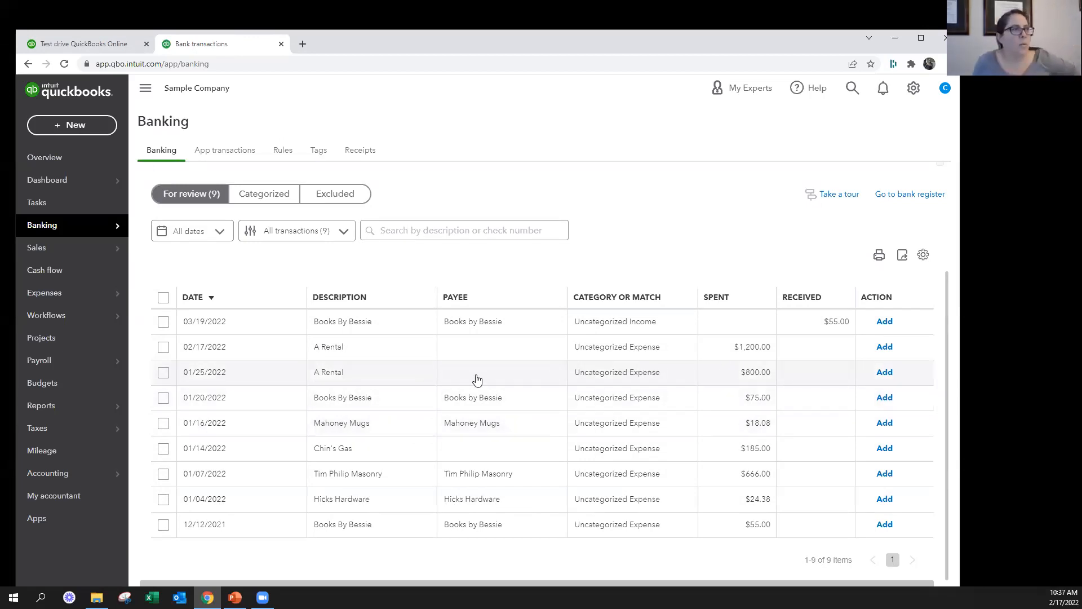
pyautogui.click(374, 325)
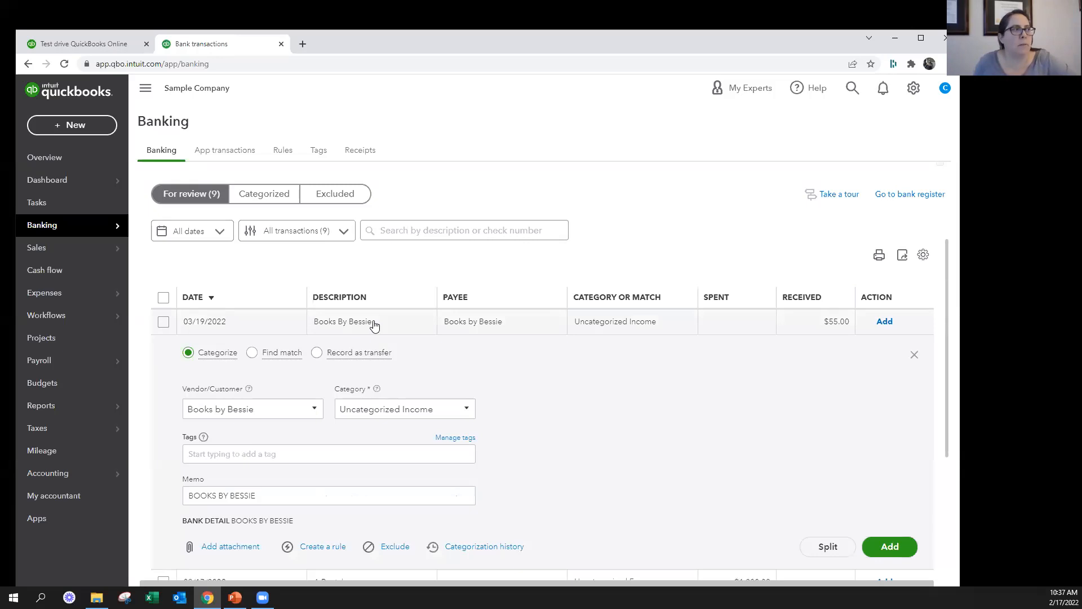
pyautogui.scroll(-2, 599, 392)
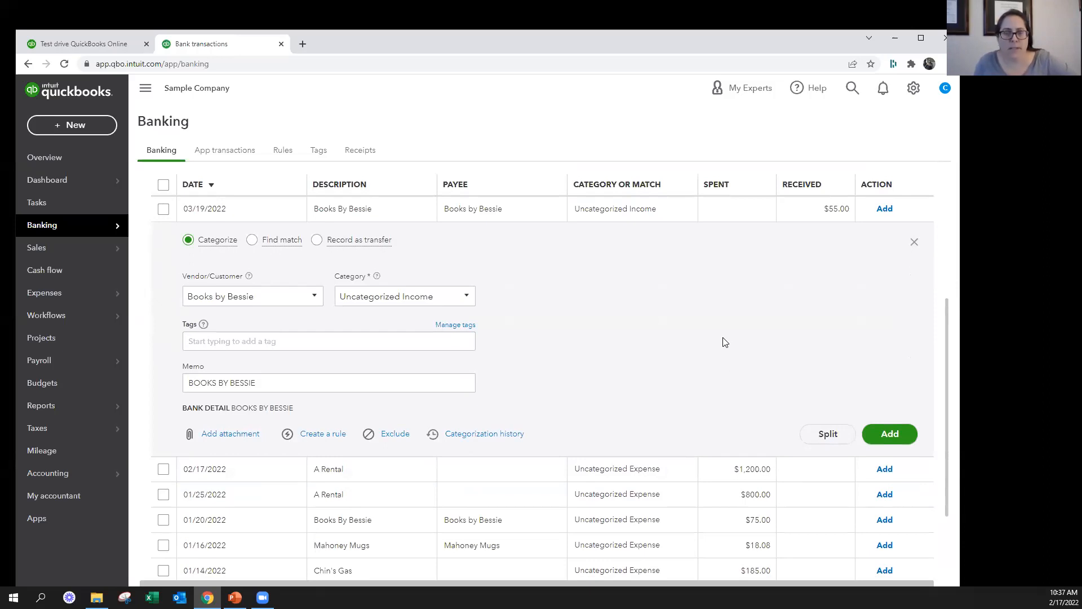
pyautogui.scroll(1, 724, 341)
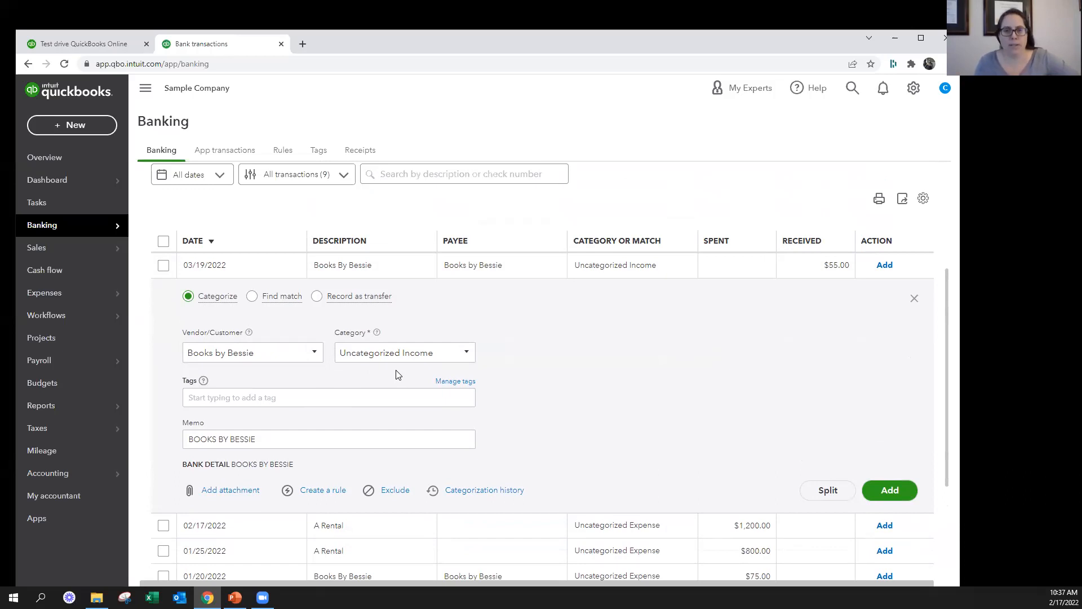
pyautogui.click(285, 355)
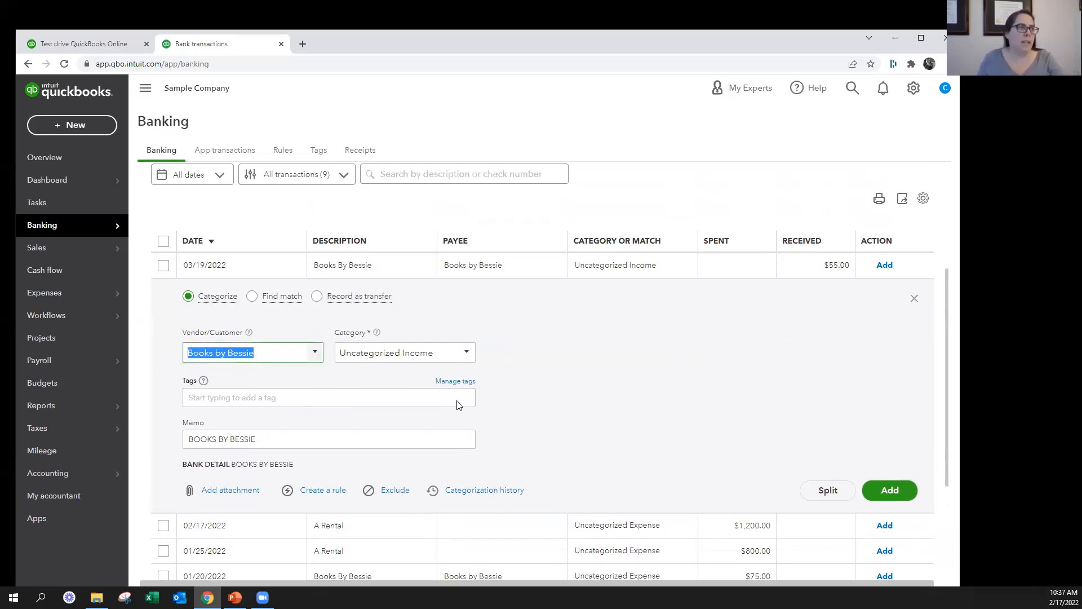
pyautogui.write('Staples')
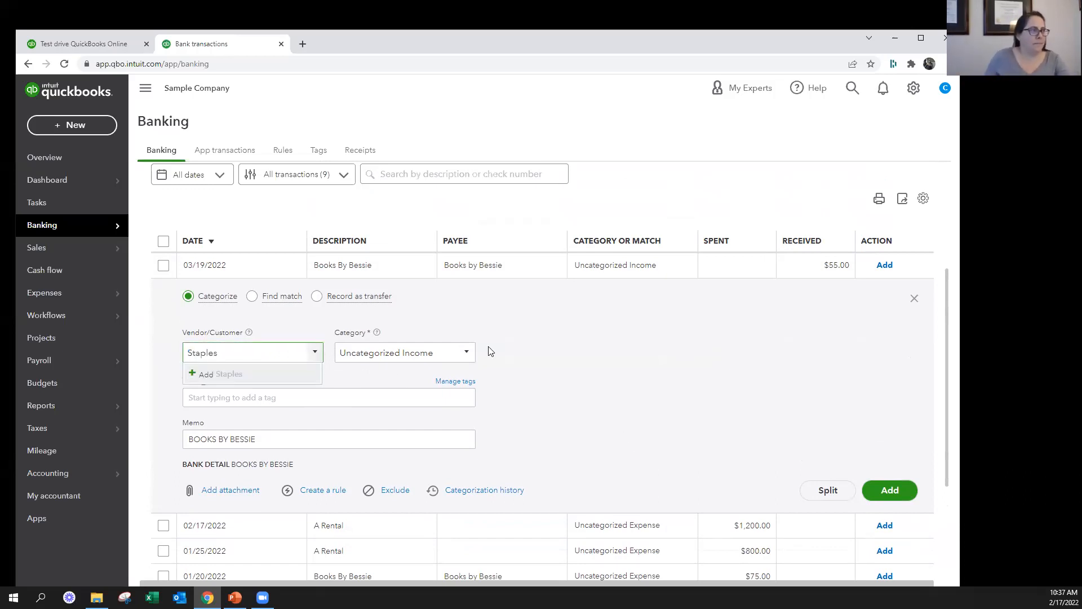
pyautogui.click(214, 377)
pyautogui.click(229, 168)
pyautogui.click(221, 194)
pyautogui.click(346, 207)
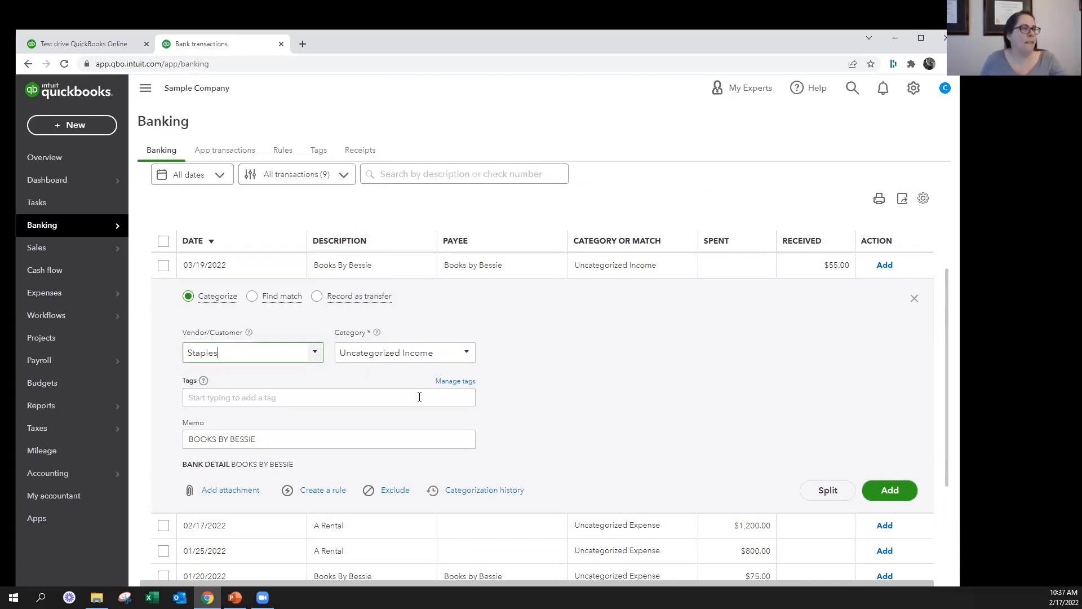
# Set the category of the 03/19/2022 Books By Bessie $55.00 transaction to Office Expenses
pyautogui.click(448, 353)
pyautogui.write('offi')
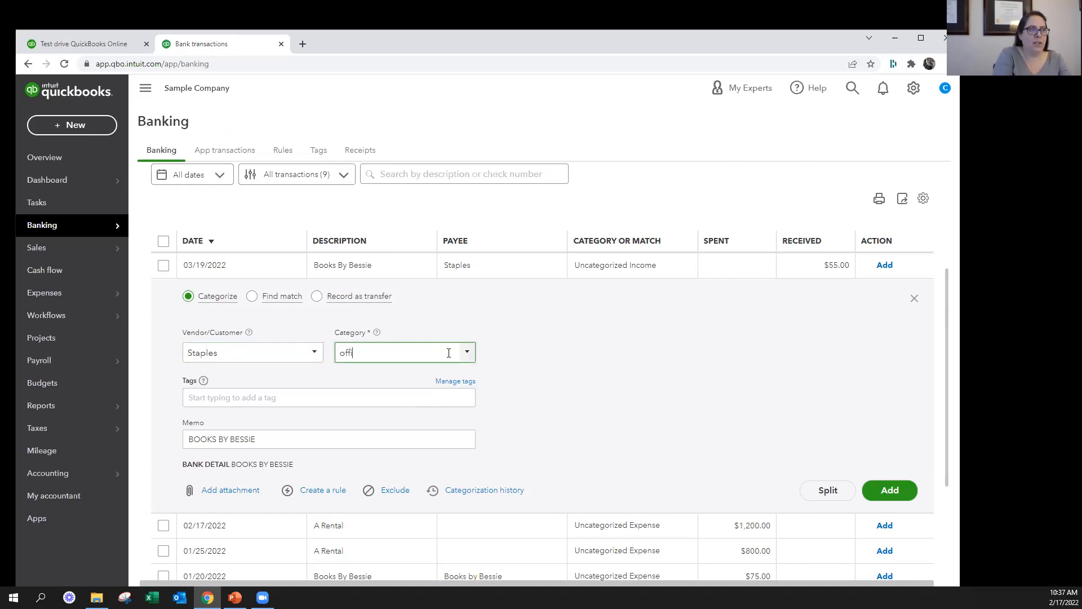
pyautogui.click(430, 393)
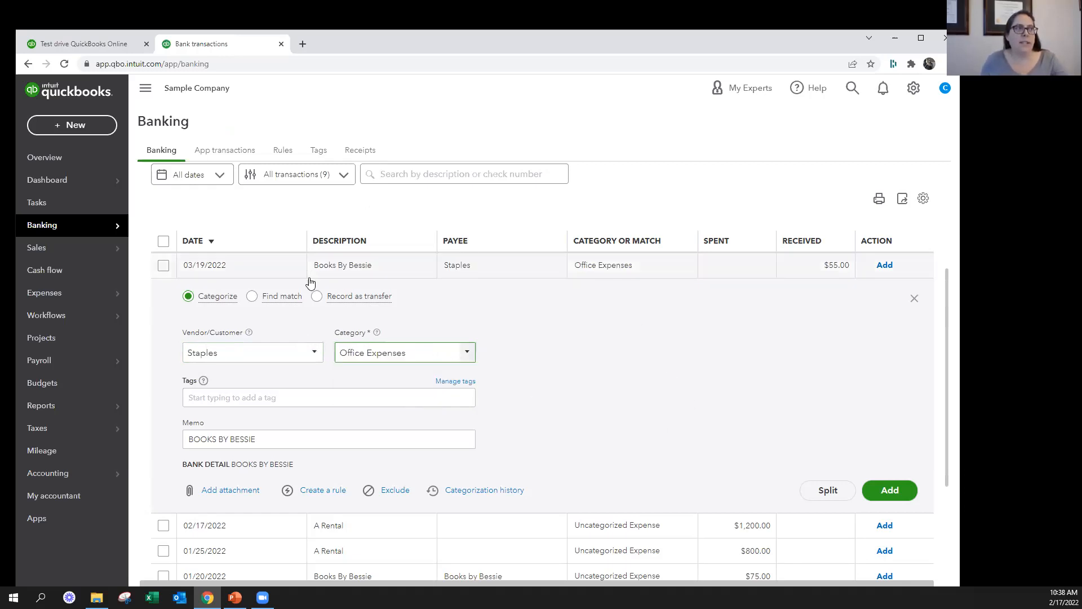
pyautogui.click(287, 351)
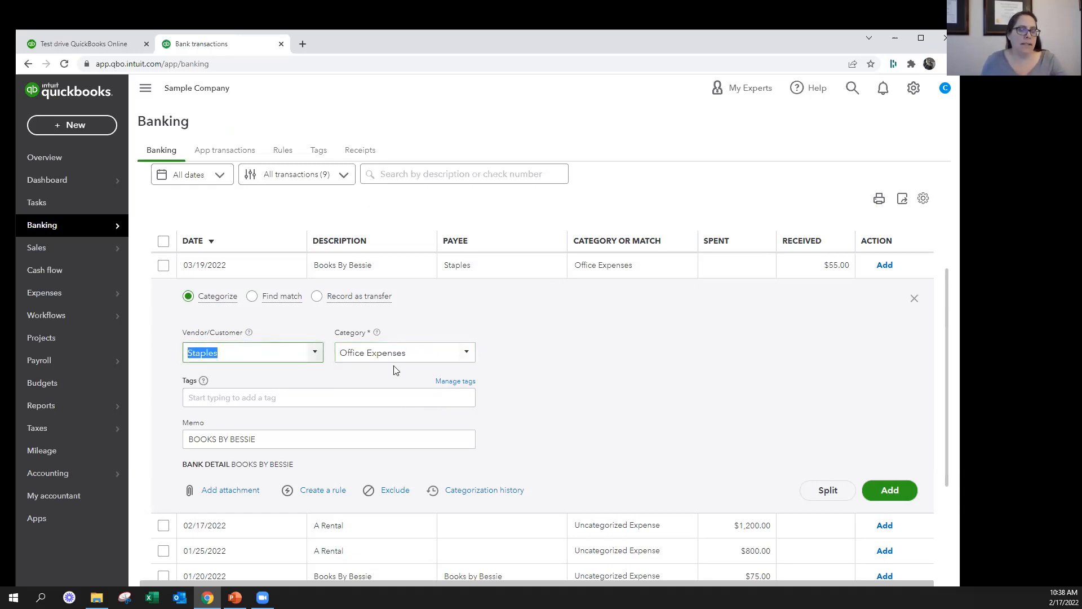
pyautogui.click(615, 335)
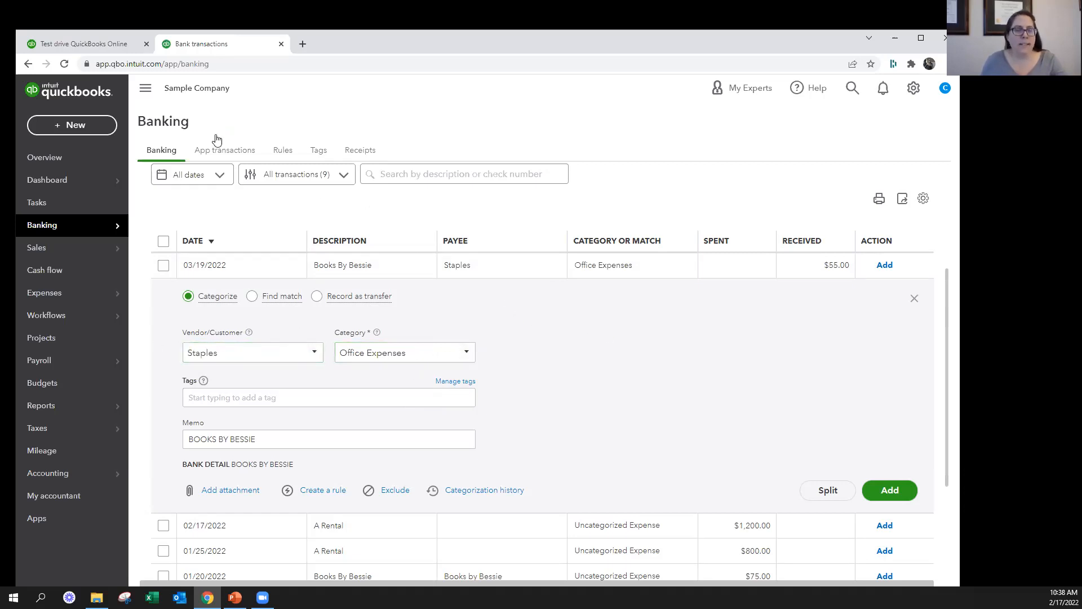
# Look over the transaction types that can be created and close the Books By Bessie transaction's details
pyautogui.click(73, 127)
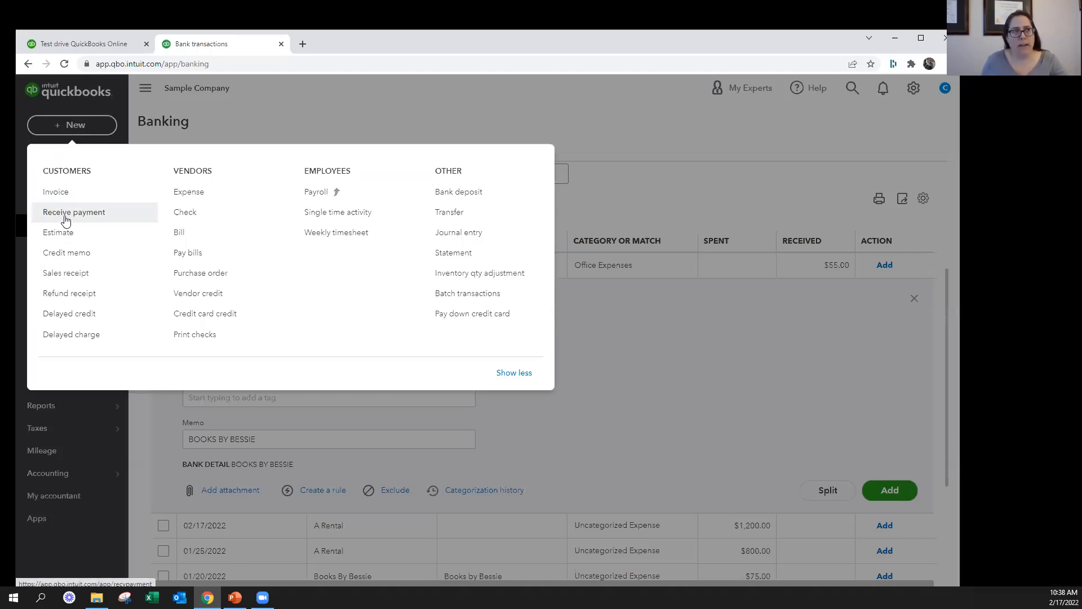
pyautogui.click(837, 360)
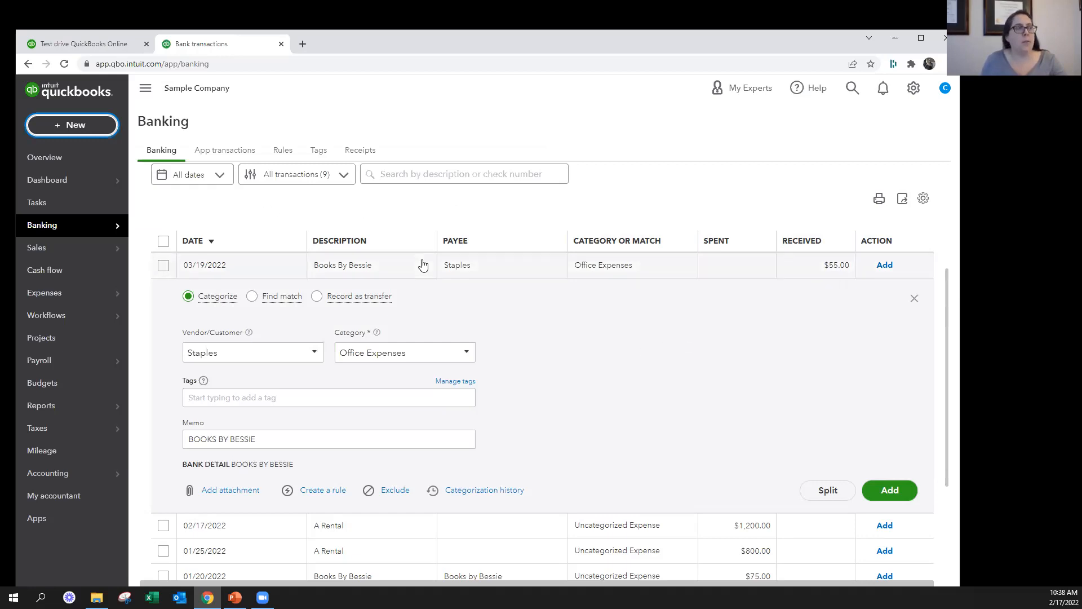
pyautogui.click(79, 127)
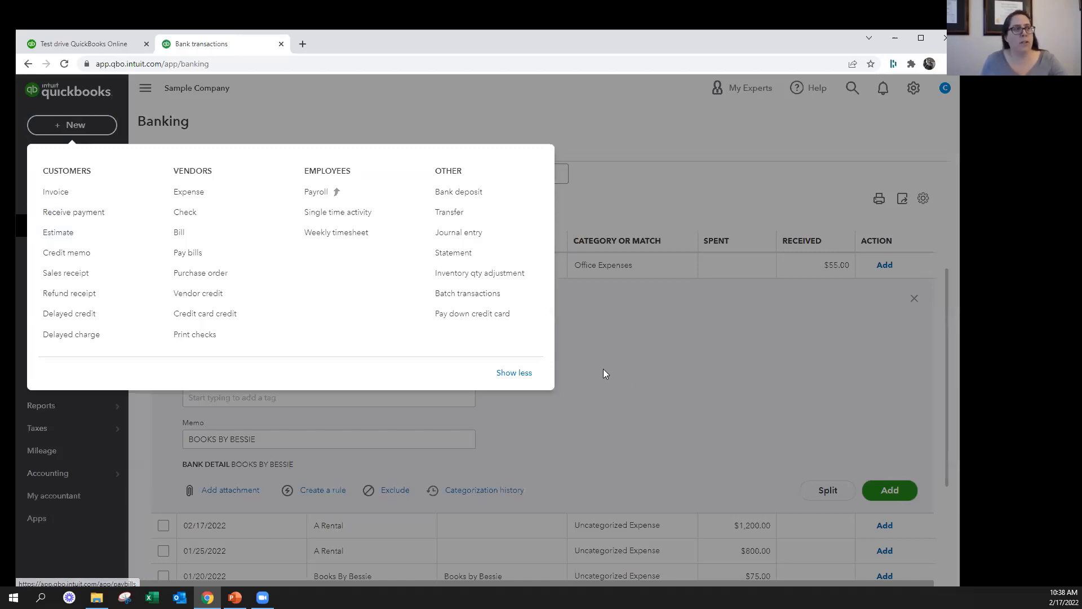
pyautogui.click(704, 369)
pyautogui.click(915, 305)
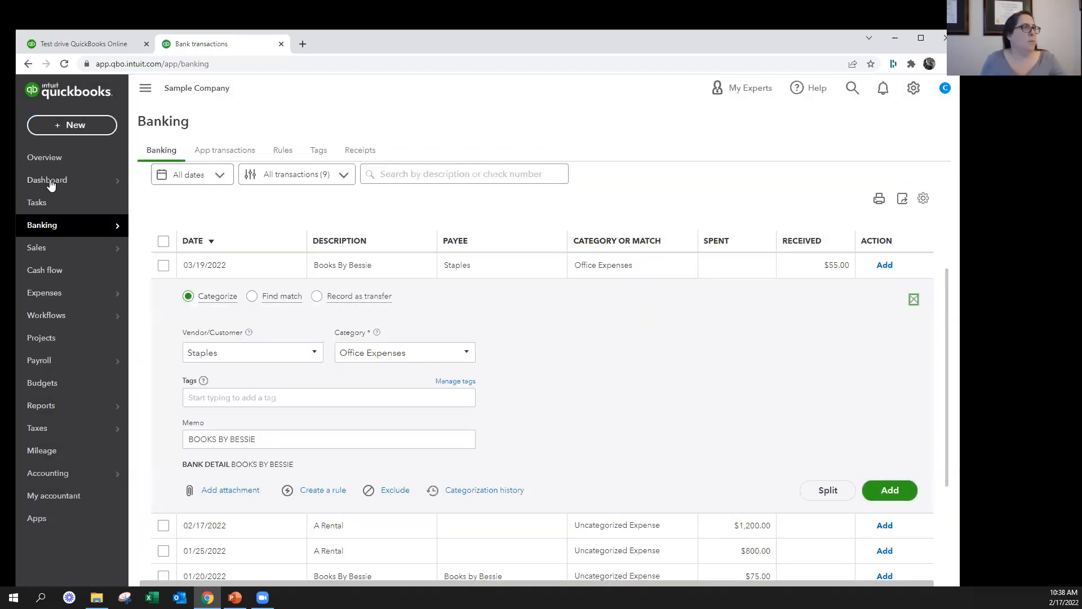
pyautogui.click(77, 129)
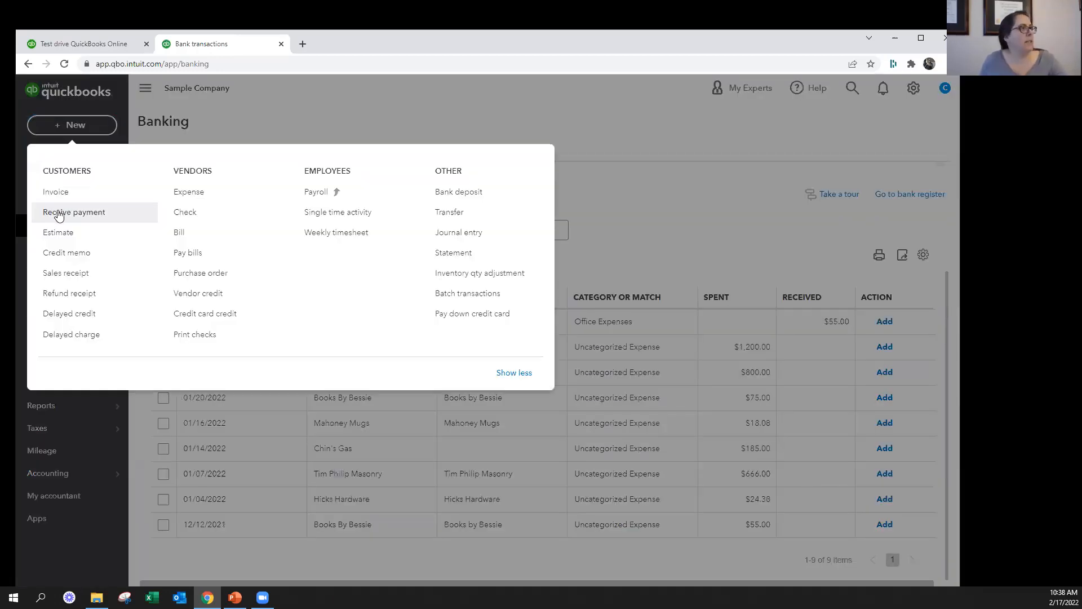
pyautogui.click(53, 212)
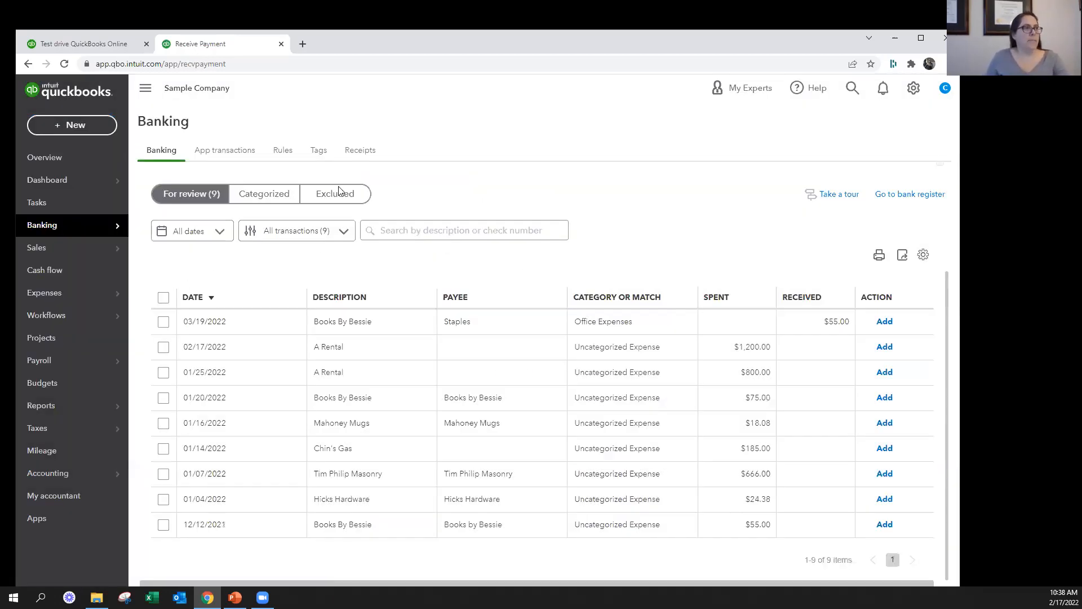
pyautogui.write('bess')
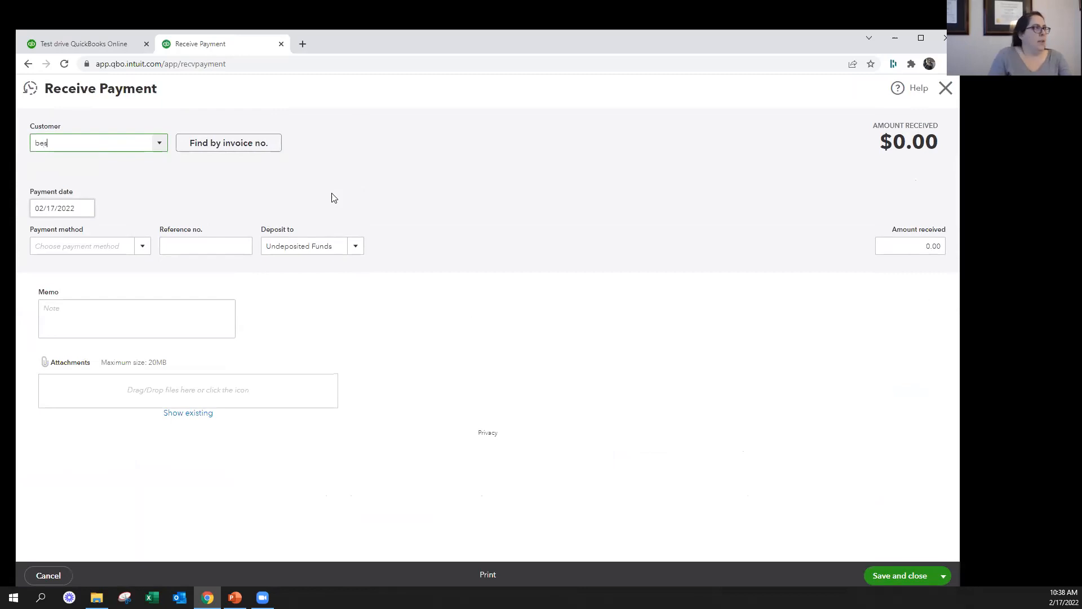
pyautogui.press('BackSpace')
pyautogui.press('BackSpace')
pyautogui.press('BackSpace')
pyautogui.press('BackSpace')
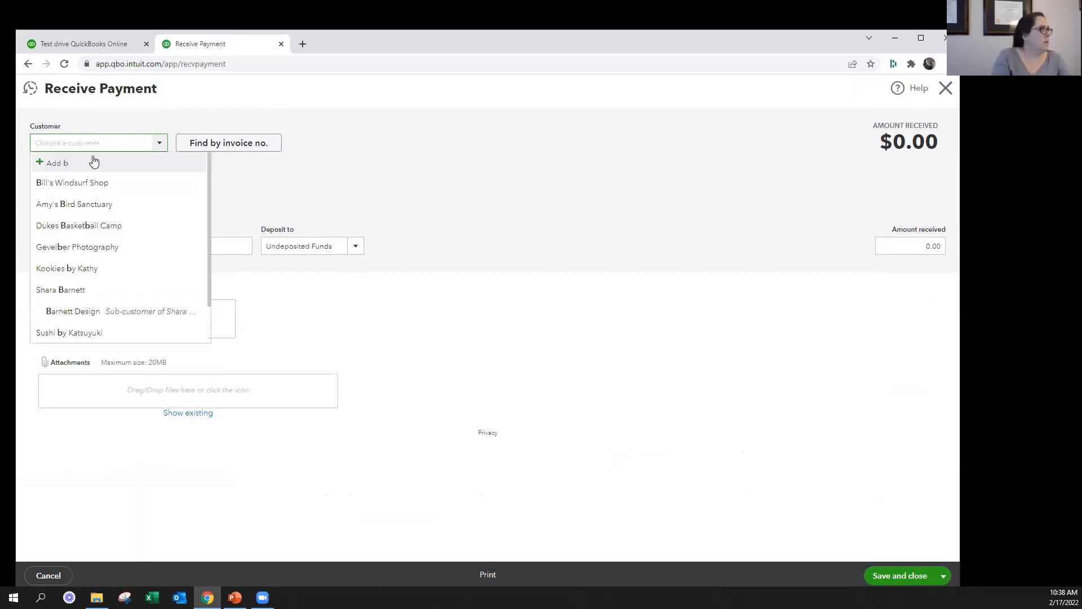
pyautogui.click(946, 89)
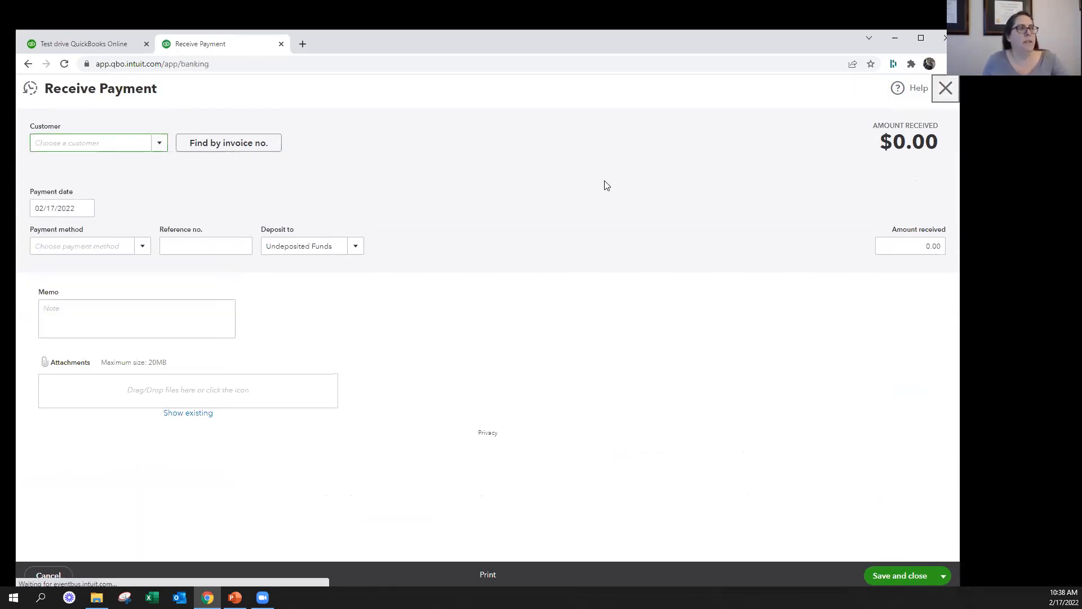
# Reopen the 03/19/2022 Books By Bessie $55.00 transaction and set its vendor/customer to Books by Bessie
pyautogui.click(352, 332)
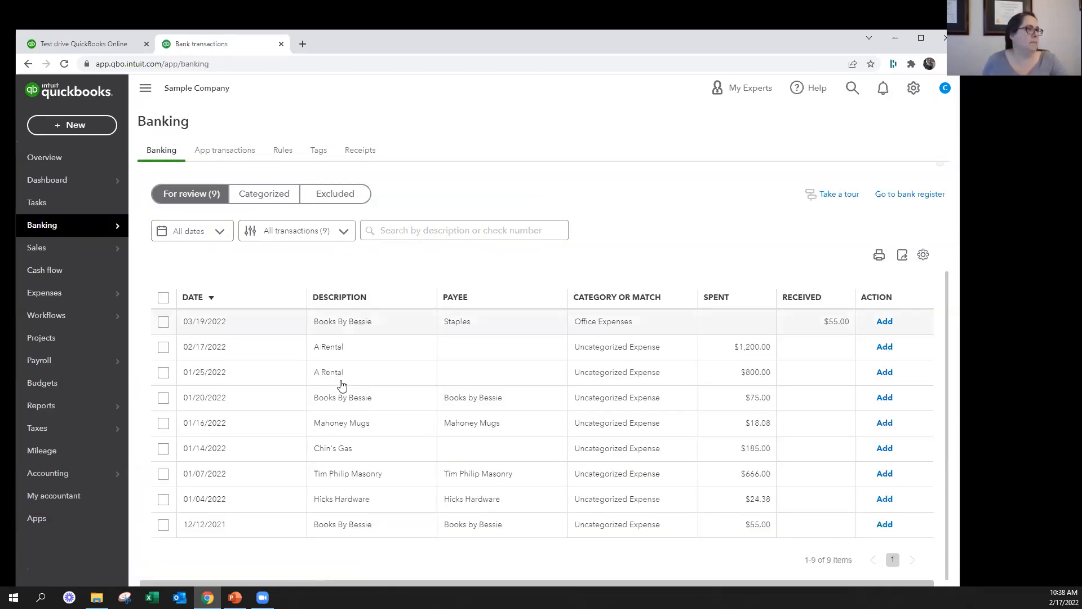
pyautogui.click(273, 406)
pyautogui.write('by Be')
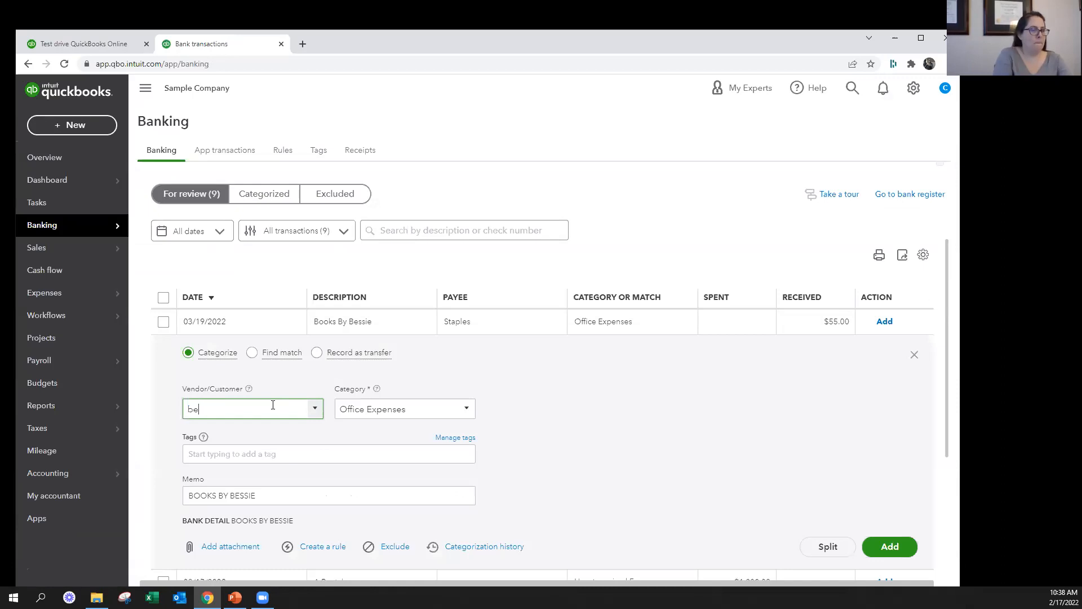
pyautogui.write('ss')
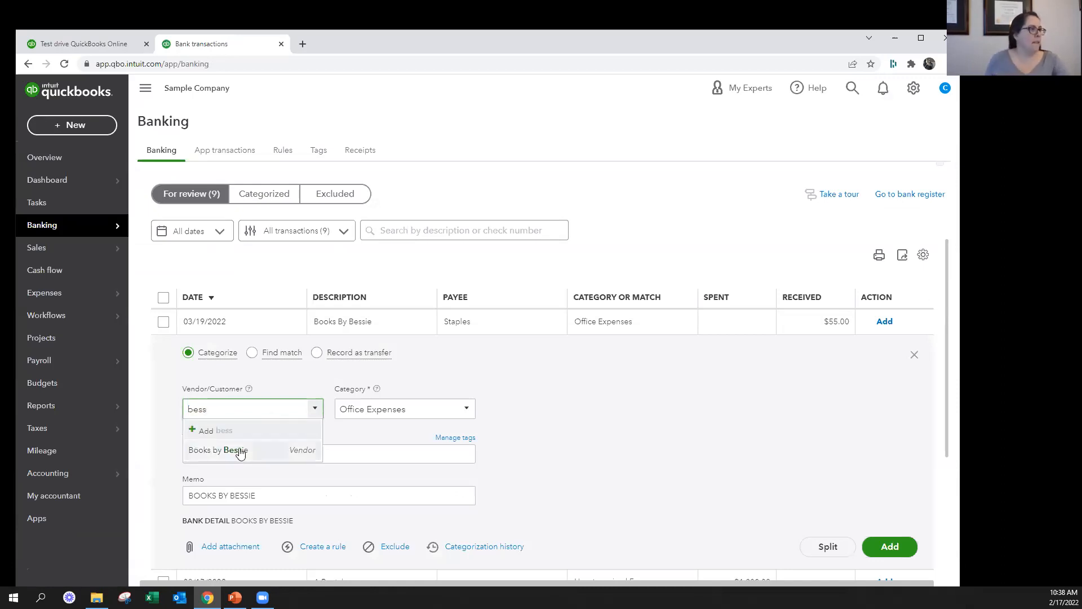
pyautogui.click(273, 448)
pyautogui.click(409, 411)
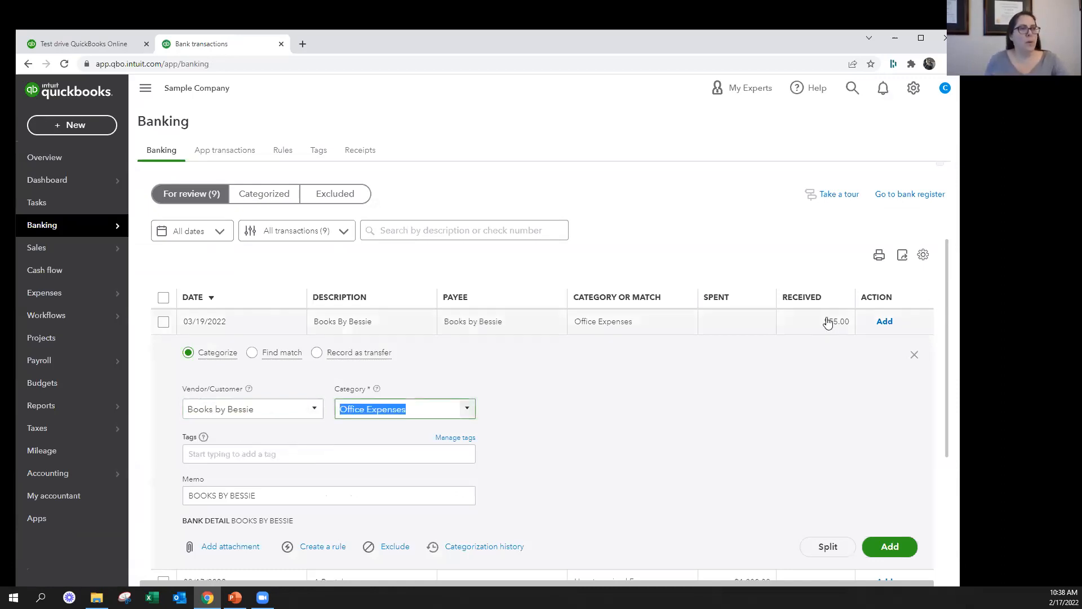
pyautogui.click(314, 408)
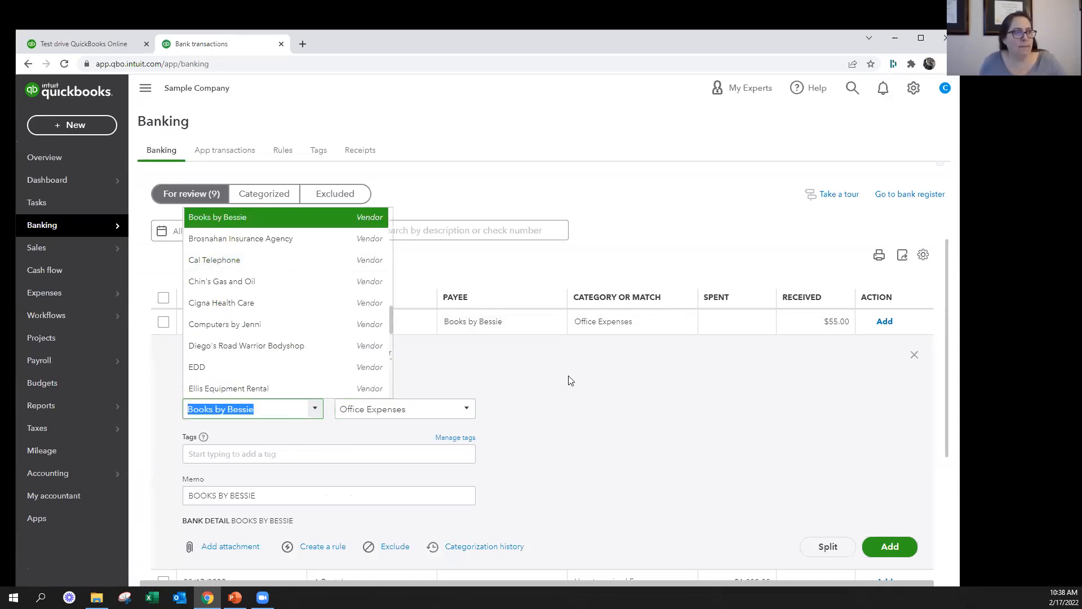
pyautogui.click(489, 370)
# Start a received payment for the customer Amy's Bird Sanctuary with payment date 03/19/2022
pyautogui.click(72, 123)
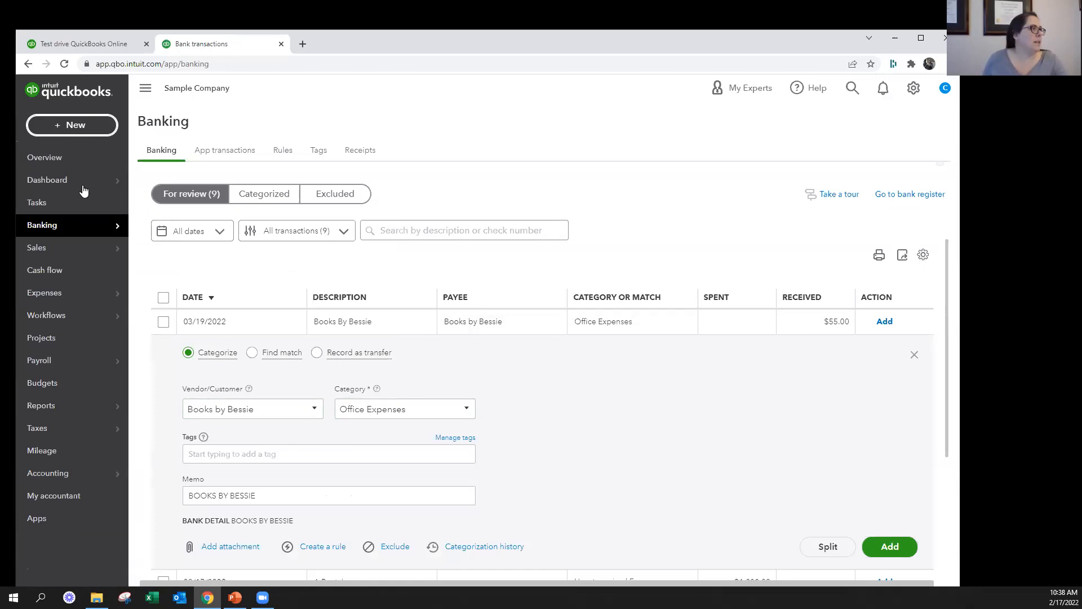
pyautogui.click(65, 211)
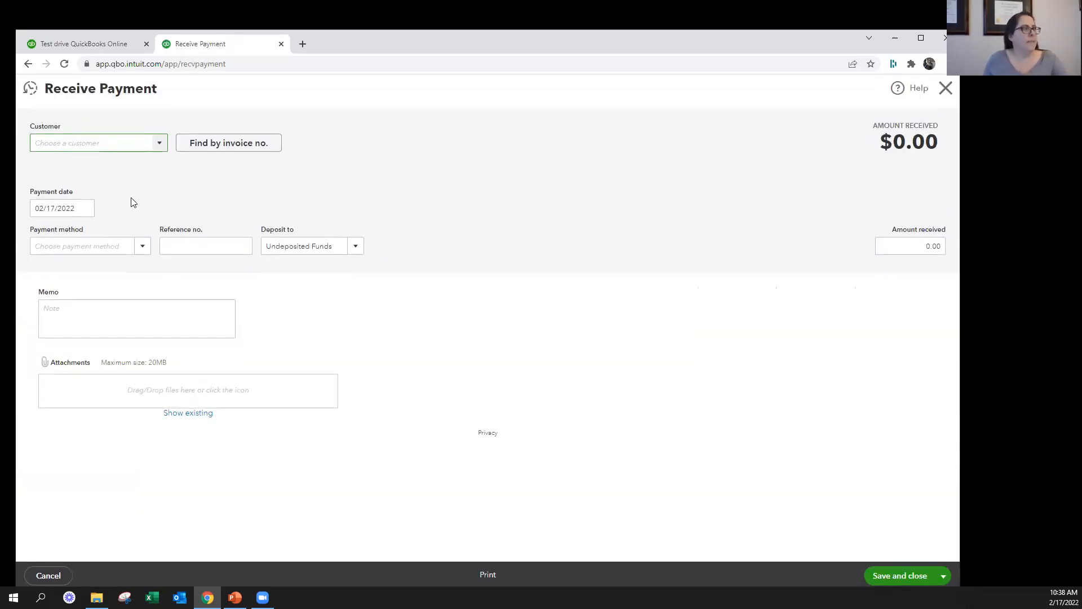
pyautogui.write('Amy')
pyautogui.click(126, 183)
pyautogui.press('Tab')
pyautogui.press('Tab')
pyautogui.write('3/19/202')
pyautogui.press('Tab')
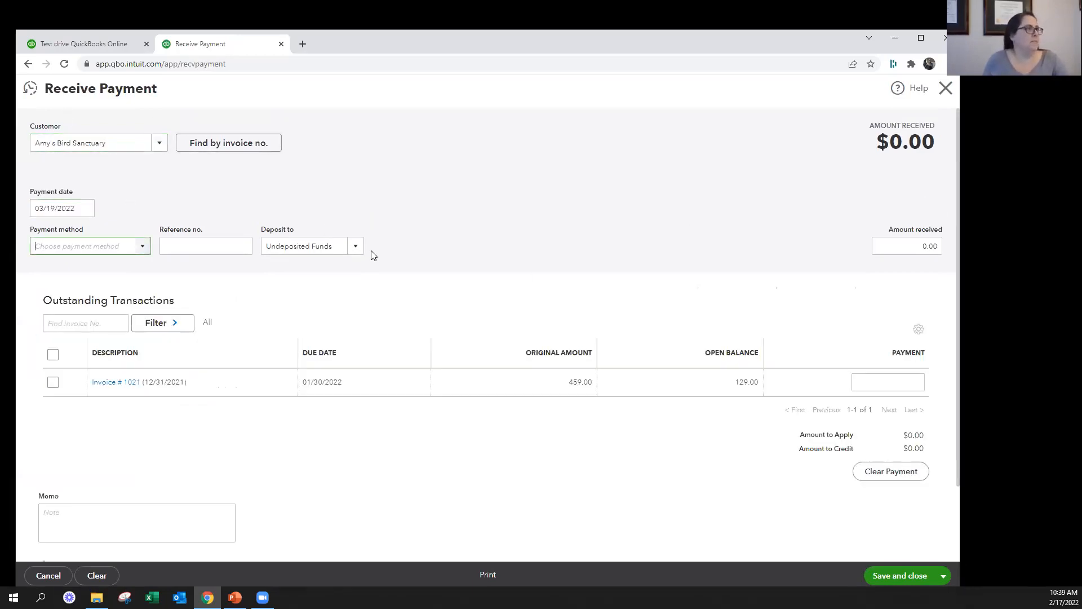
# Deposit the payment to Checking, set the payment method to Visa and the amount received to 55, and save and close it
pyautogui.click(338, 246)
pyautogui.click(304, 294)
pyautogui.click(141, 247)
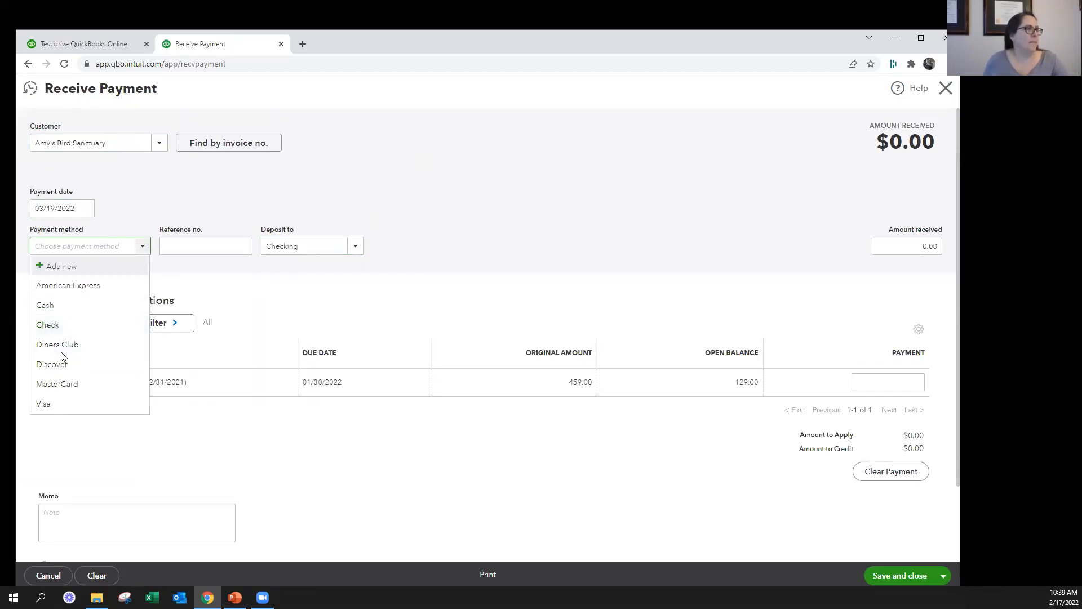
pyautogui.click(66, 405)
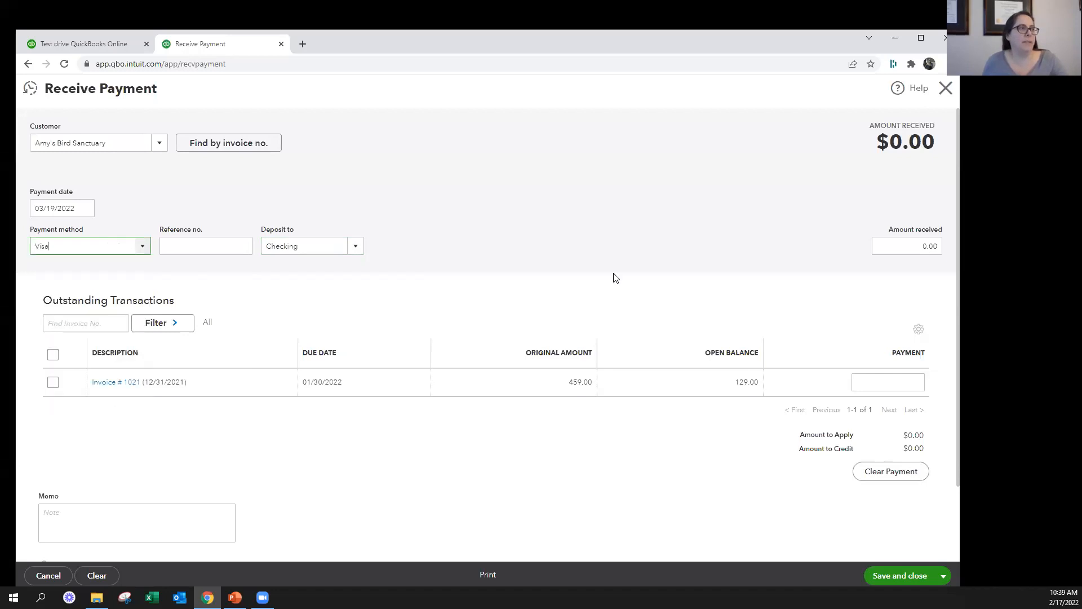
pyautogui.click(906, 248)
pyautogui.write('55')
pyautogui.press('Tab')
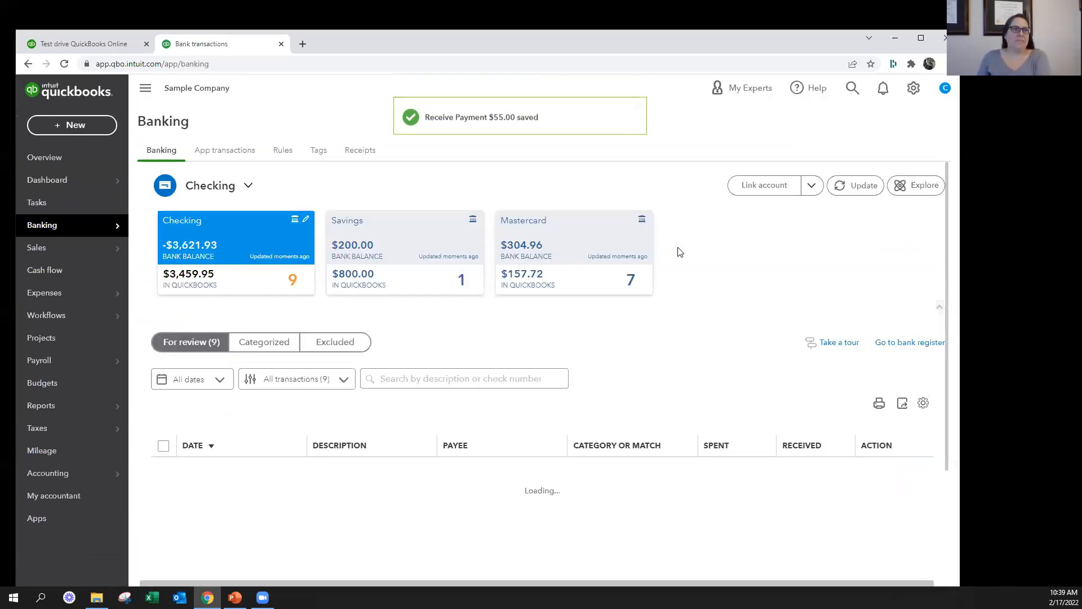
# Match the 03/19/2022 Books By Bessie $55.00 bank transaction to the Amy's Bird Sanctuary payment
pyautogui.scroll(-3, 692, 329)
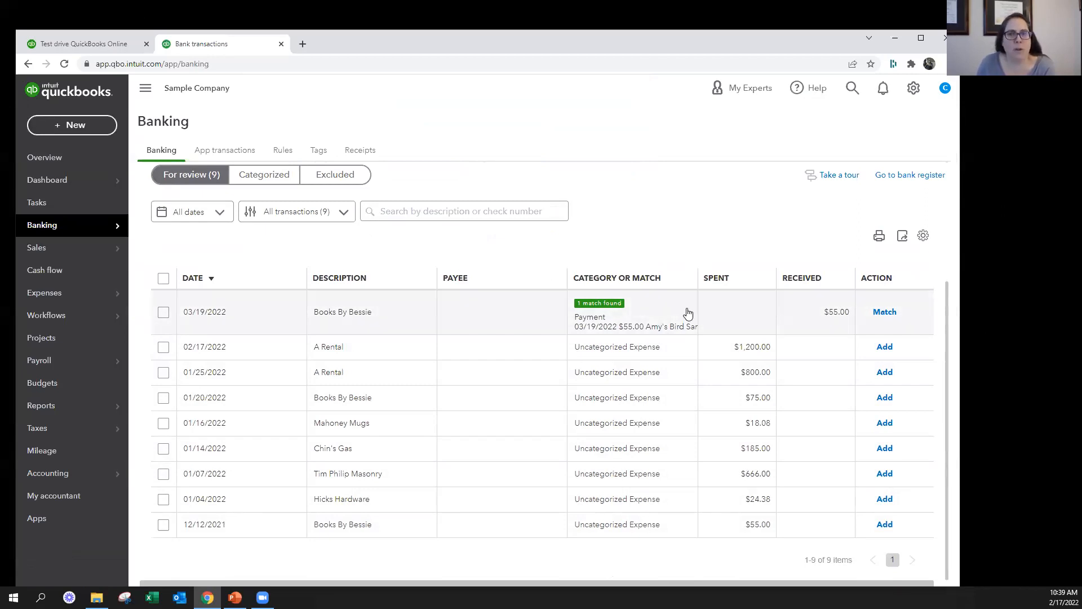
pyautogui.click(891, 315)
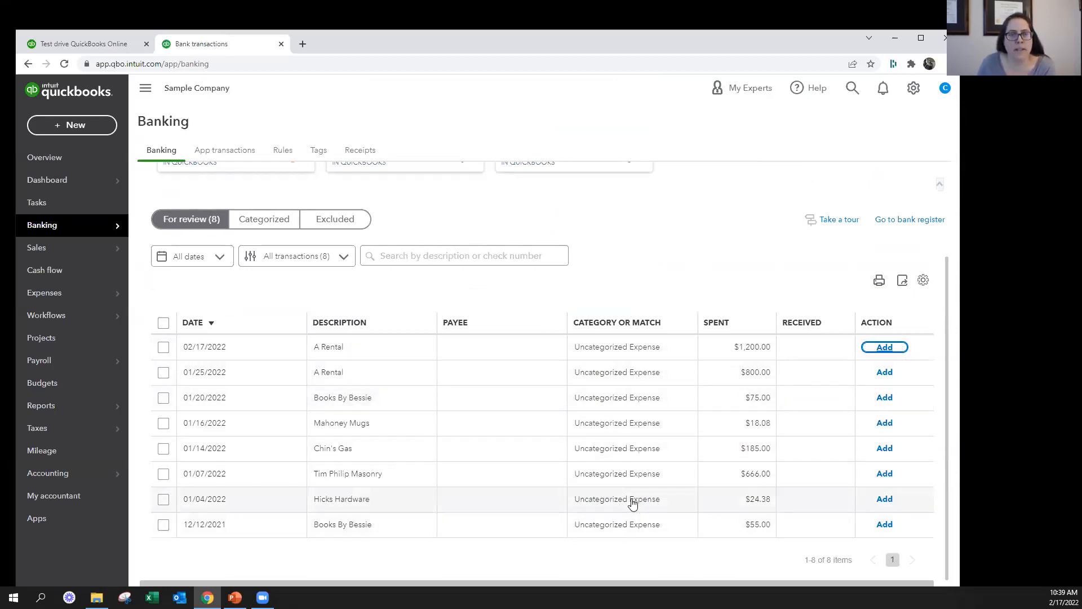
pyautogui.hotkey('alt', 'Tab')
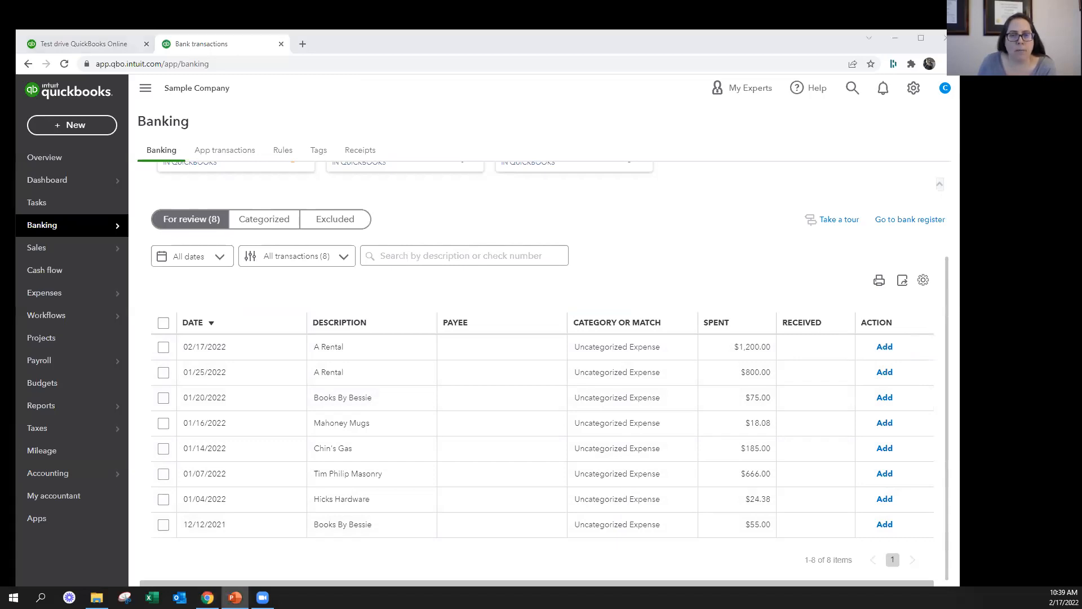
pyautogui.hotkey('alt', 'Tab')
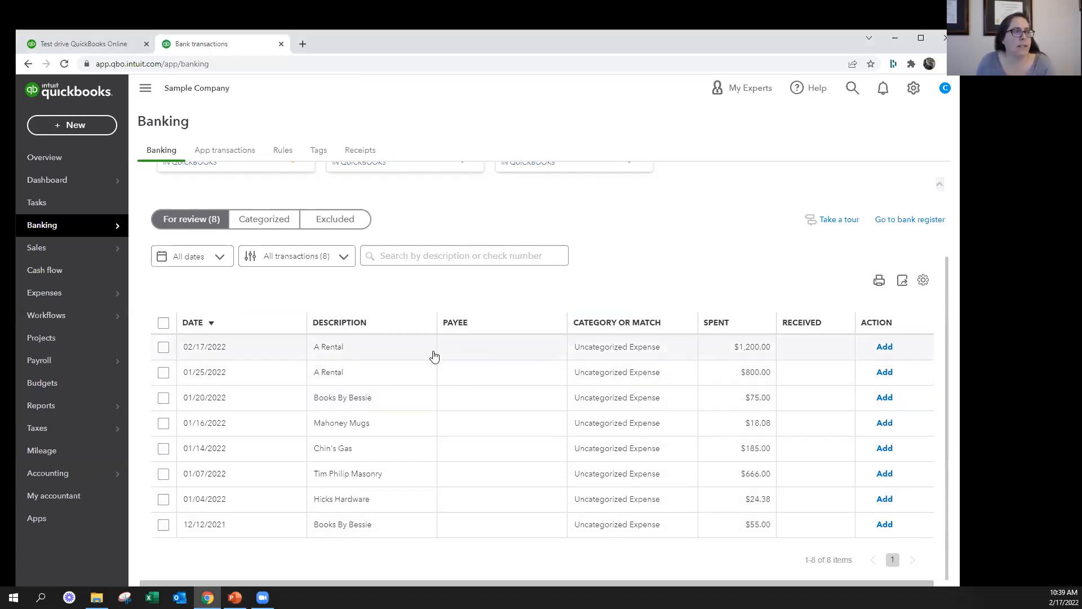
# Open the 02/17/2022 A Rental $1,200.00 transaction and start adding A Rental as a new vendor/customer name
pyautogui.click(435, 365)
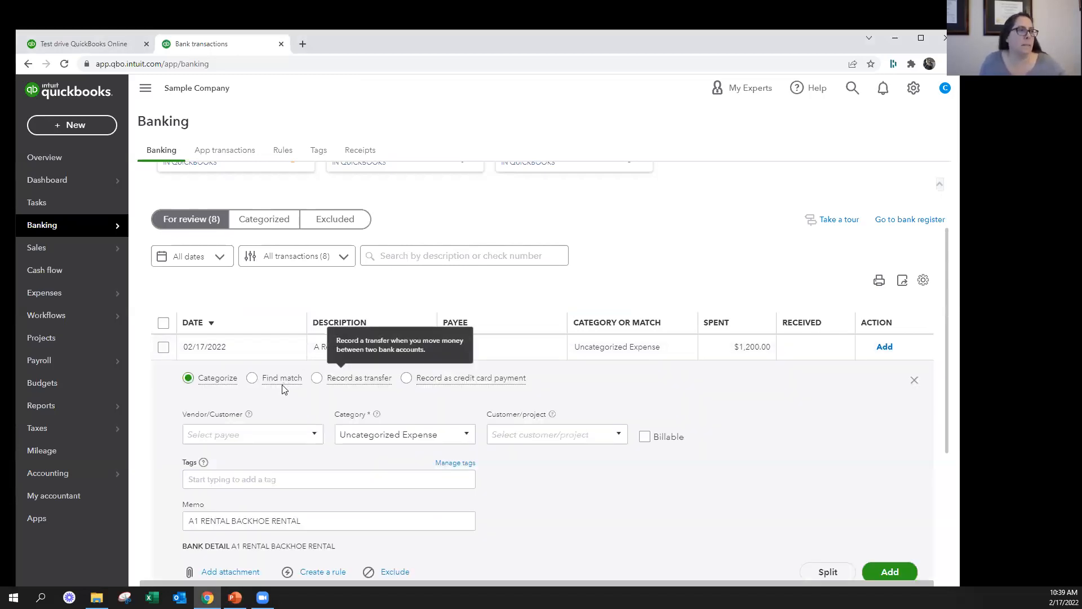
pyautogui.scroll(-3, 283, 387)
pyautogui.click(266, 198)
pyautogui.scroll(2, 336, 218)
pyautogui.write('A Rental')
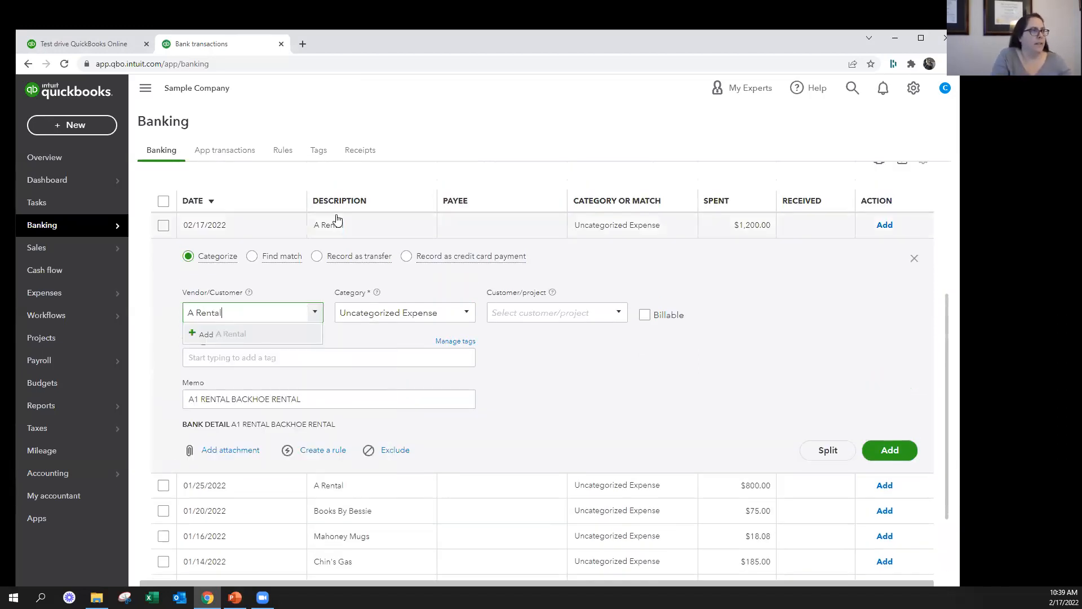
pyautogui.click(215, 334)
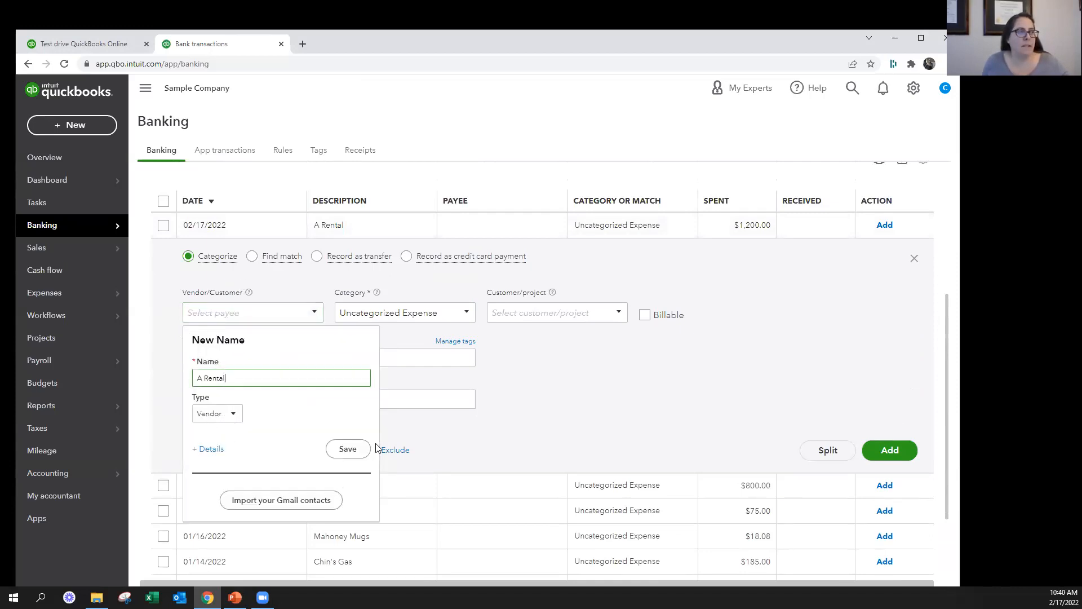
# Choose Vendor as the type for the new A Rental name and open its full vendor information form
pyautogui.click(232, 415)
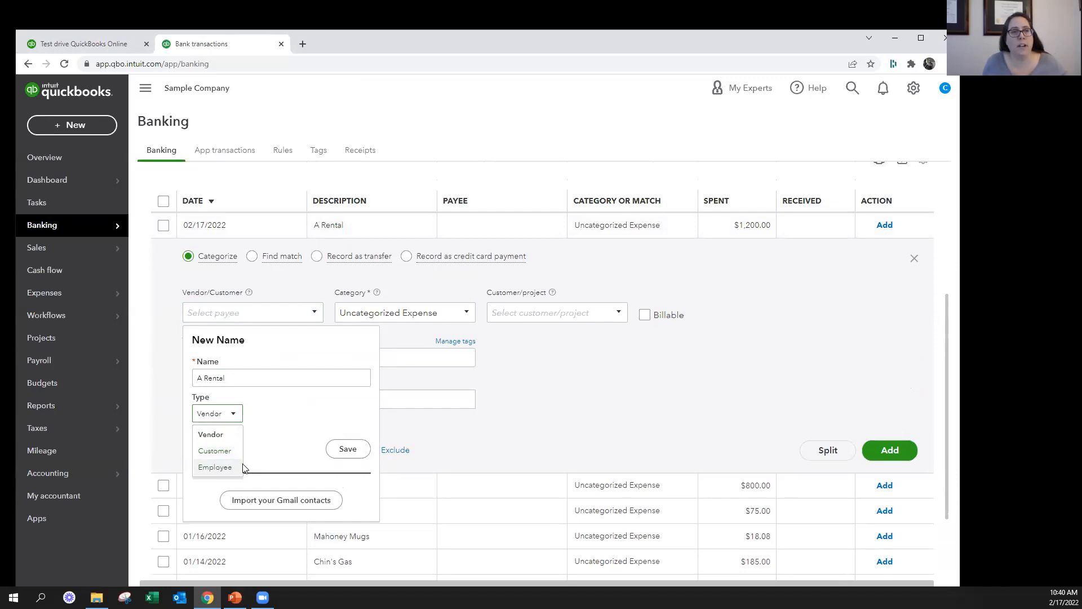
pyautogui.click(215, 436)
pyautogui.click(234, 416)
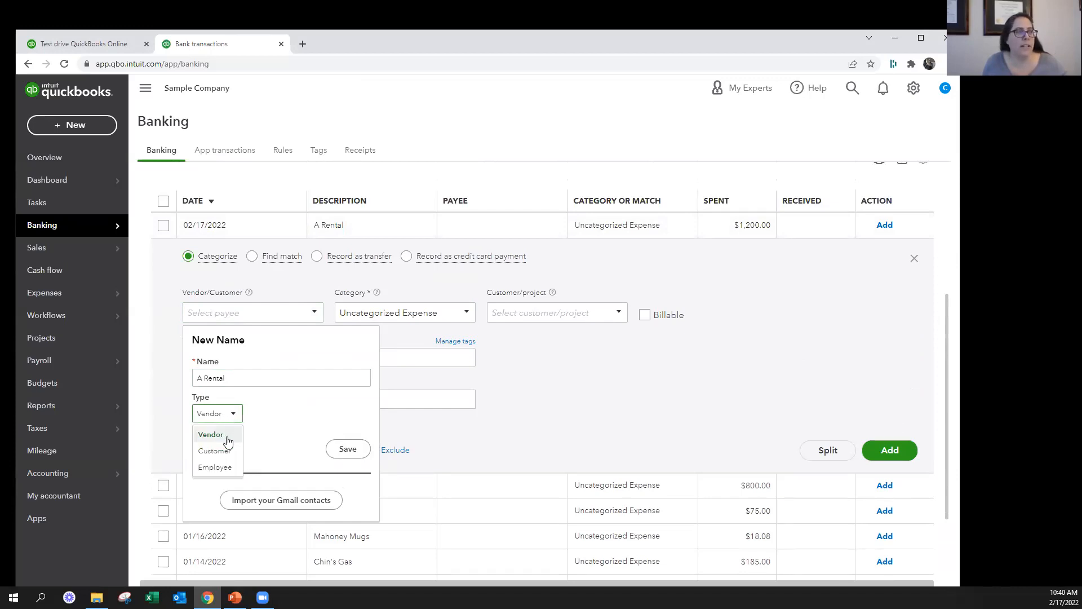
pyautogui.click(261, 434)
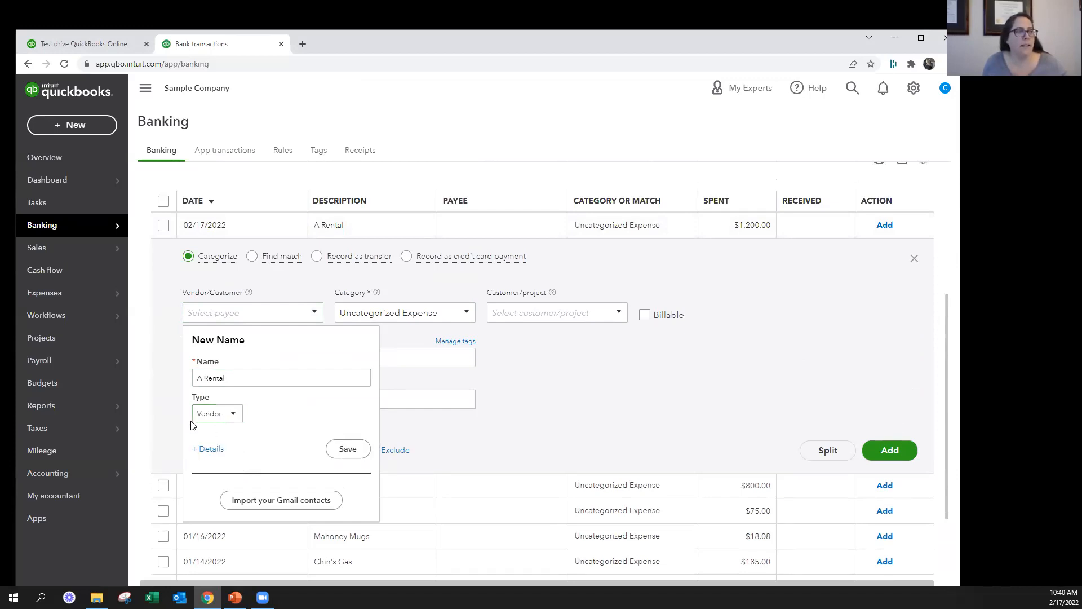
pyautogui.click(208, 450)
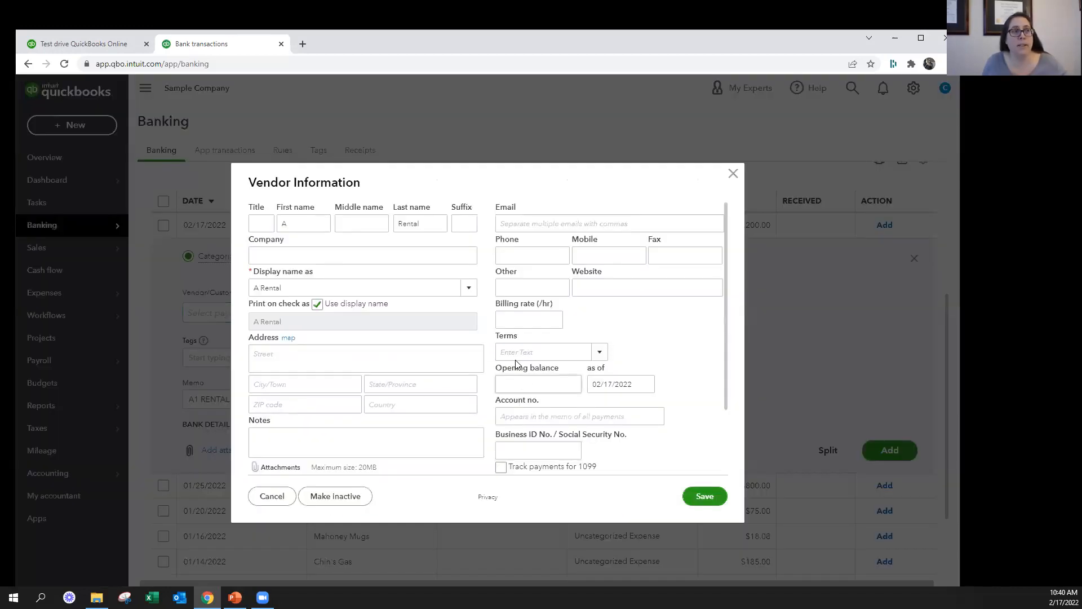
# Look through the fields of the A Rental vendor information form and close it without saving
pyautogui.scroll(-2, 449, 358)
pyautogui.scroll(2, 449, 360)
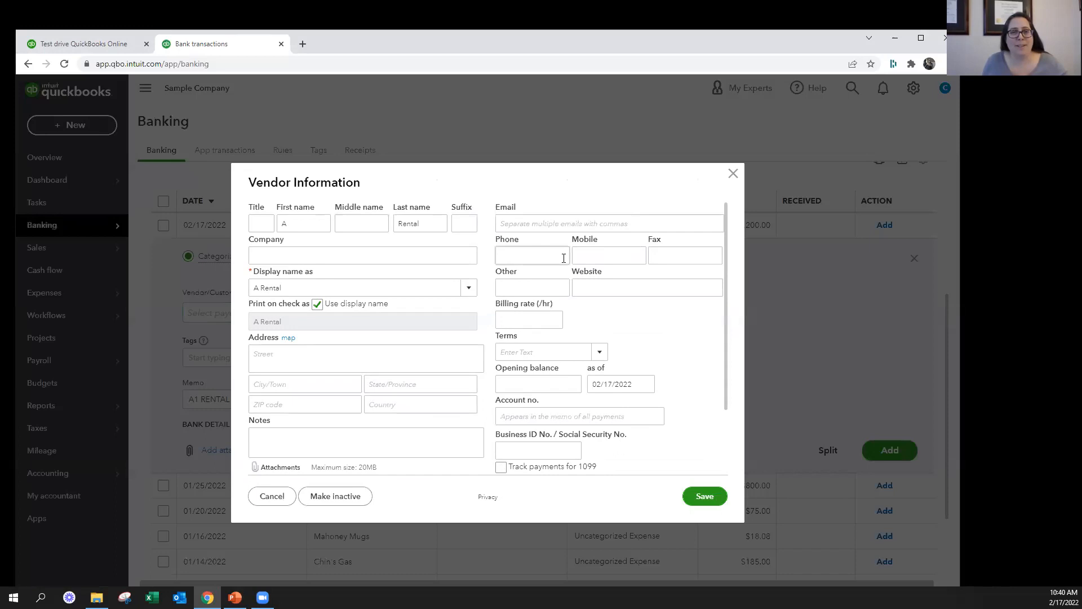
pyautogui.click(733, 173)
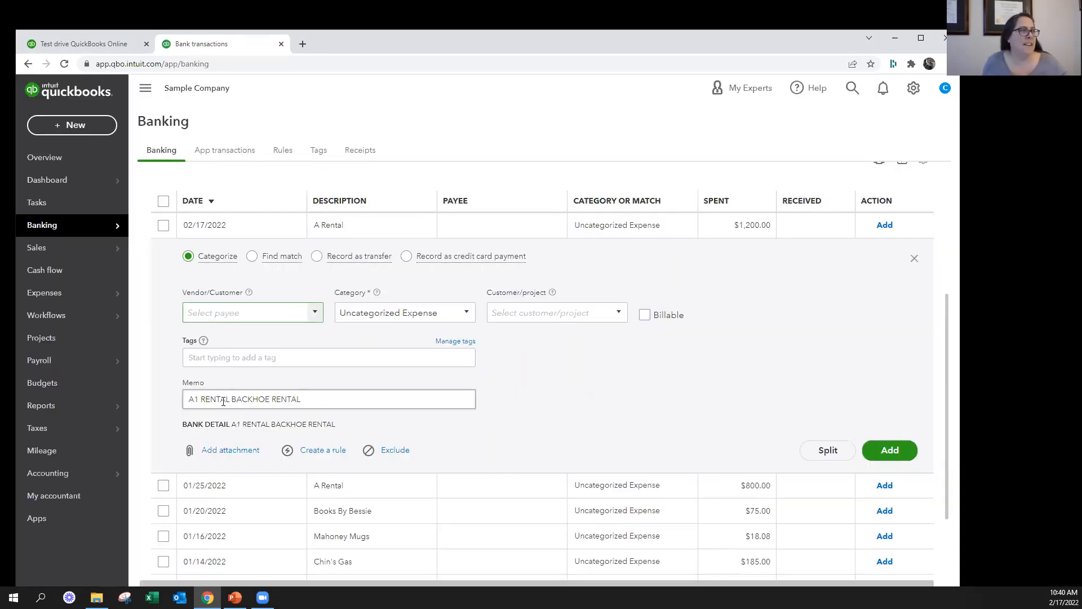
# Add A1 Rental as a new vendor on the 02/17/2022 $1,200.00 transaction
pyautogui.click(246, 307)
pyautogui.write('A1 ')
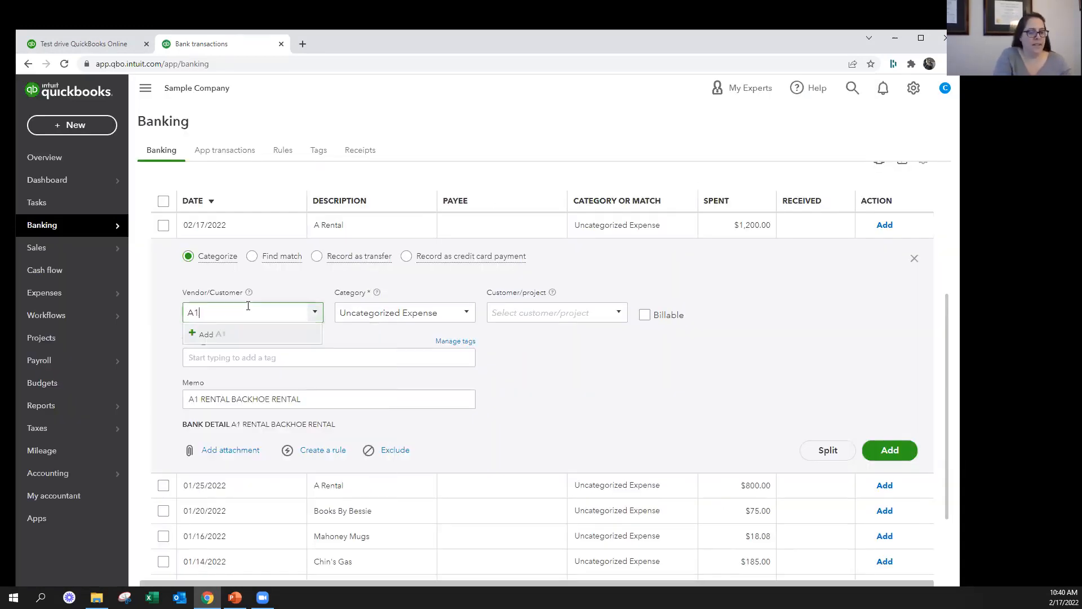
pyautogui.write('Rental')
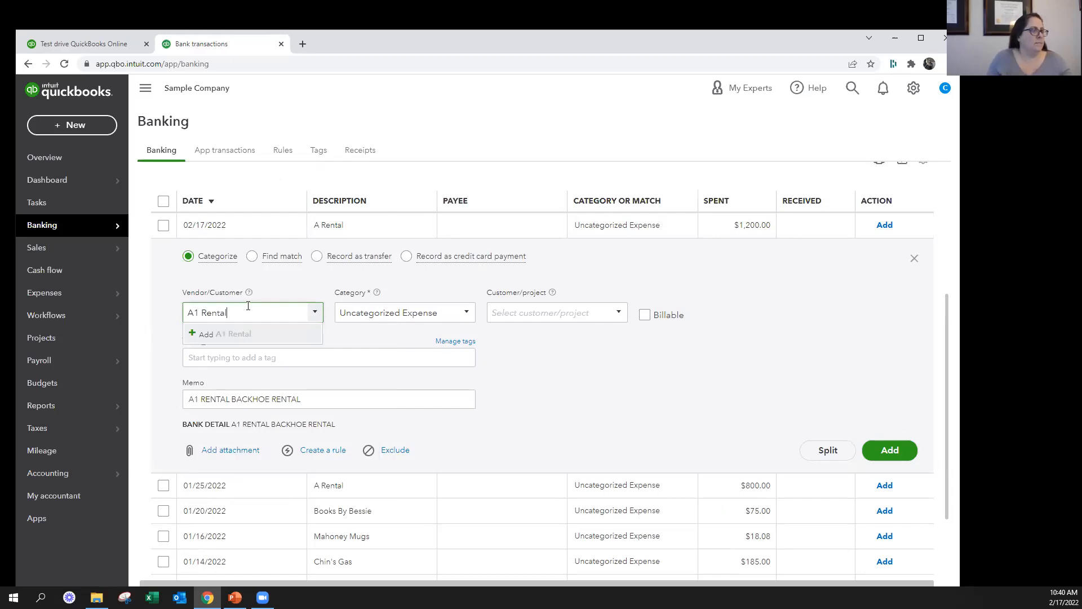
pyautogui.click(220, 336)
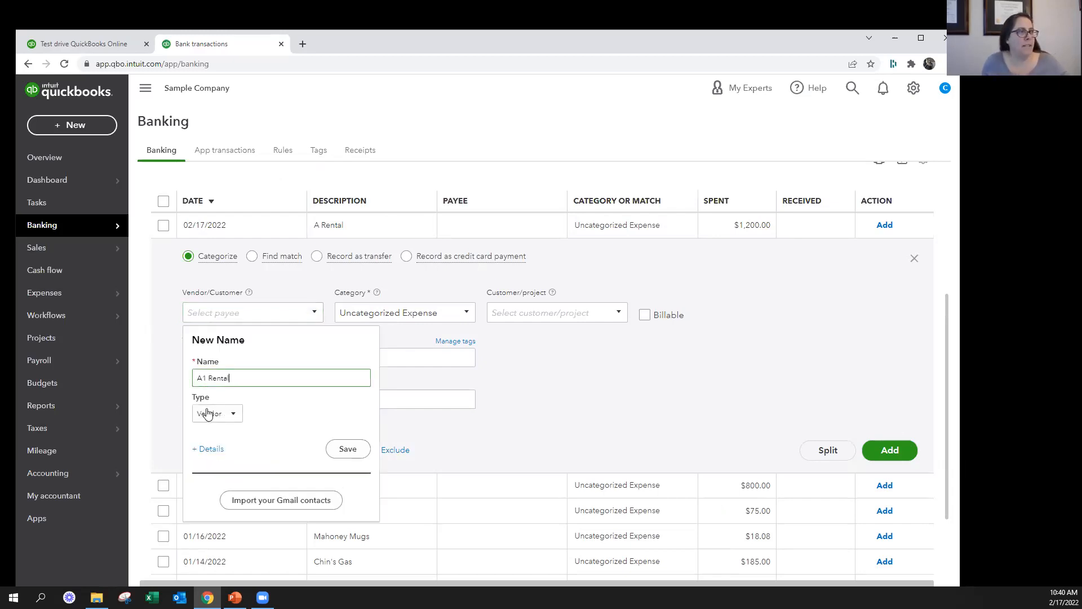
pyautogui.click(348, 449)
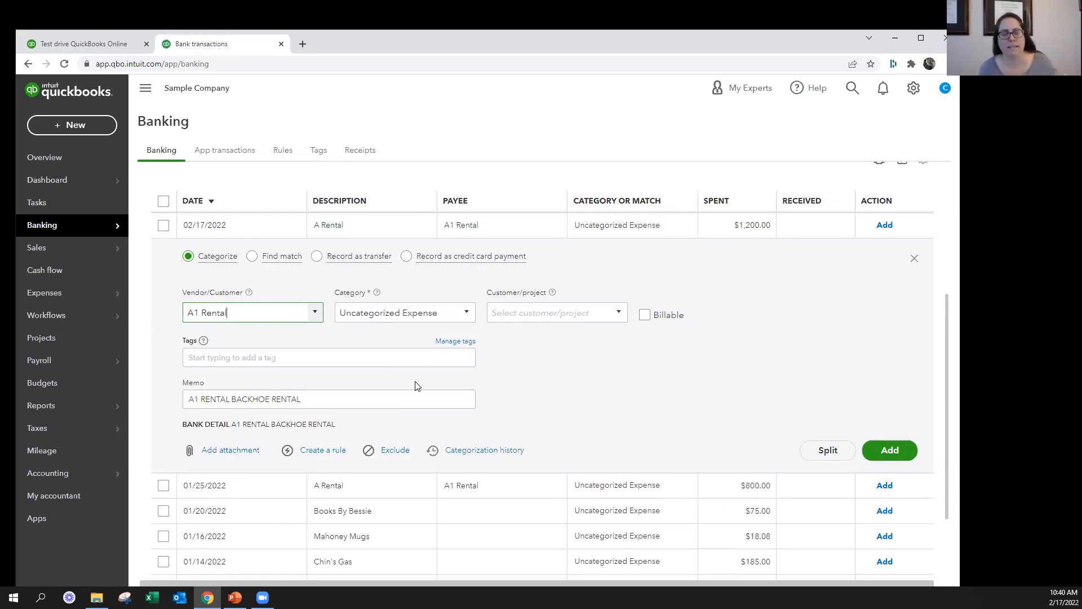
# Set the transaction's category to Equipment Rental, the sub-account of Job Expenses
pyautogui.click(455, 312)
pyautogui.write('es:Eq')
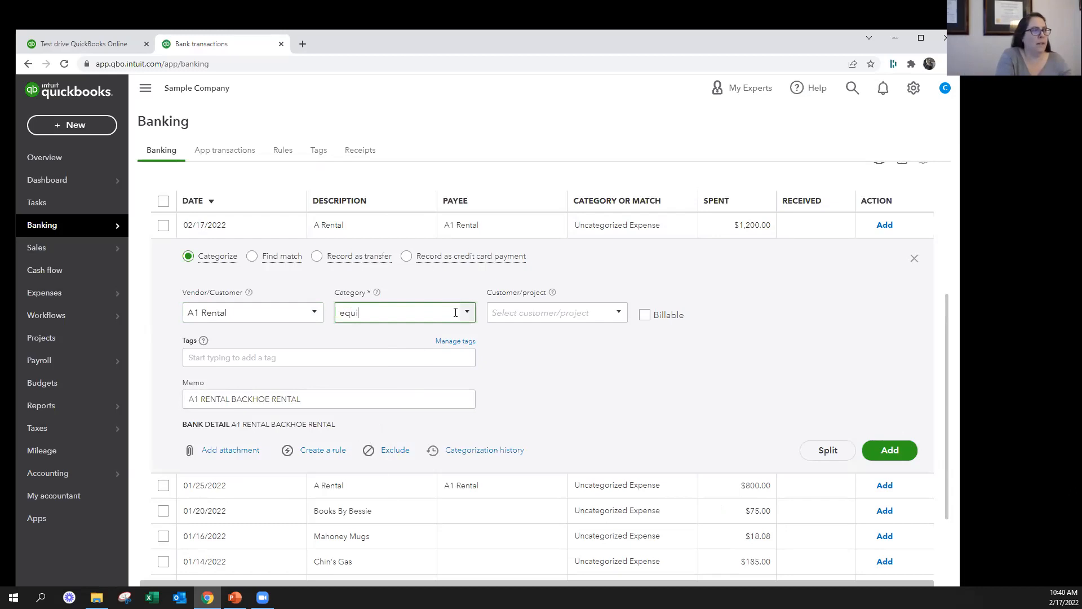
pyautogui.write('ui')
pyautogui.press('Down')
pyautogui.press('Down')
pyautogui.press('Tab')
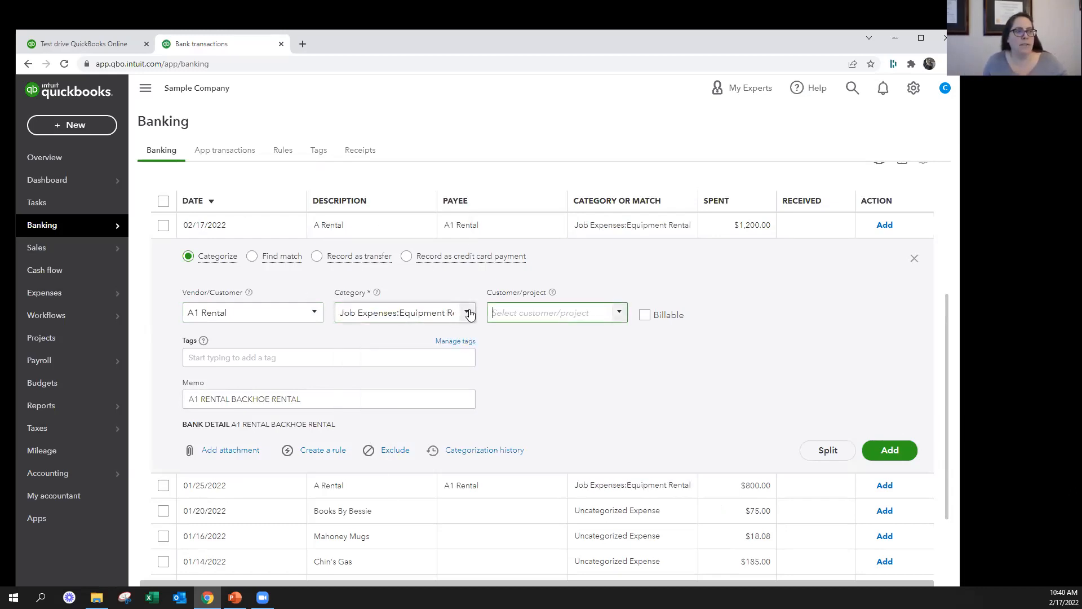
pyautogui.click(468, 315)
pyautogui.write('eui')
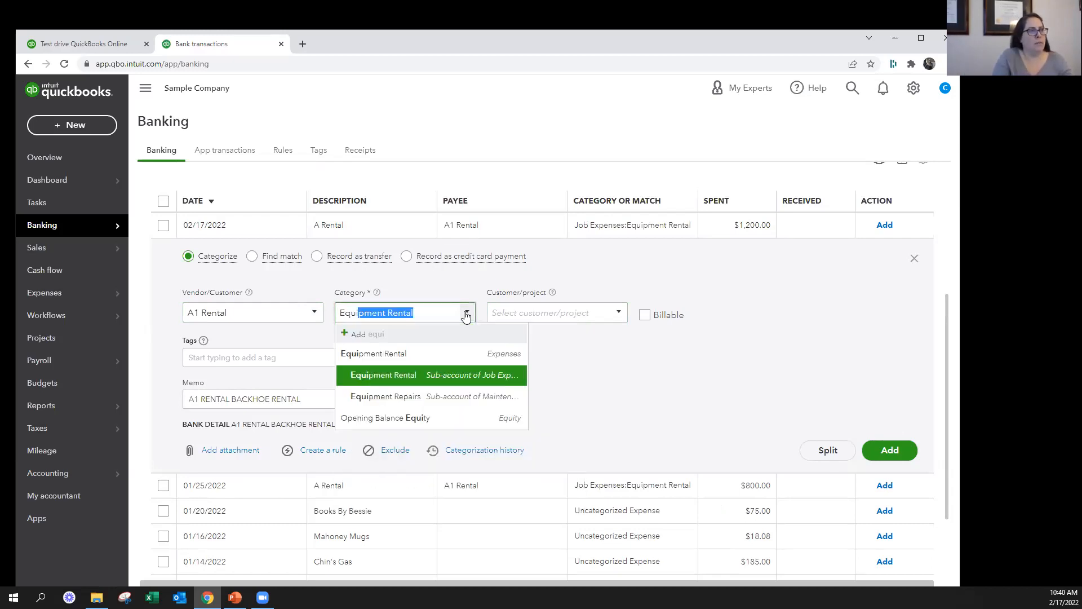
pyautogui.click(395, 377)
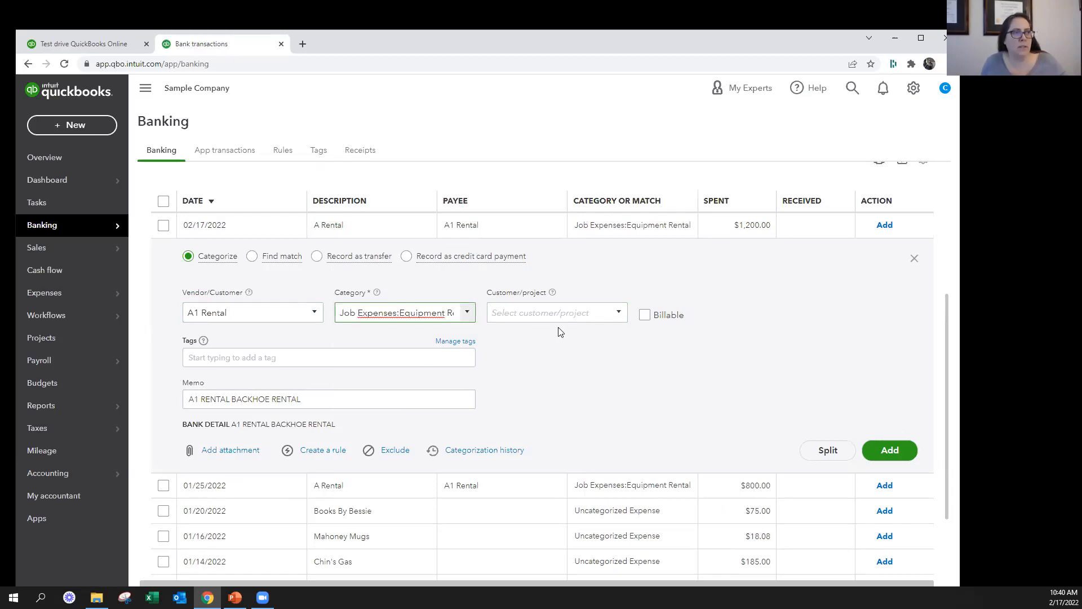
# Assign the transaction to the customer Bill's Windsurf Shop and try switching Billable on and off
pyautogui.click(619, 312)
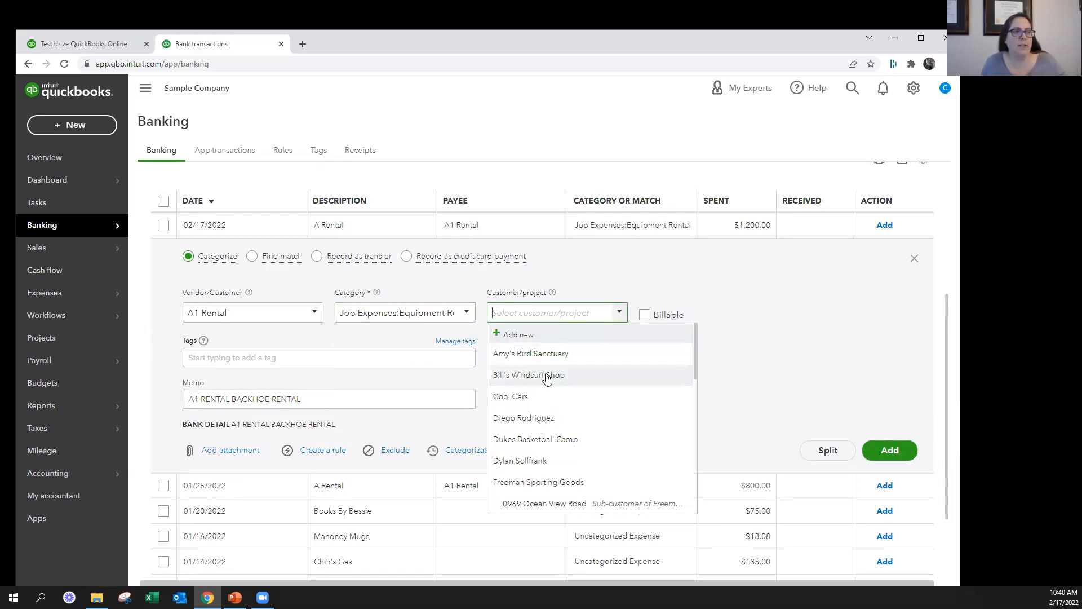
pyautogui.click(547, 376)
pyautogui.click(645, 317)
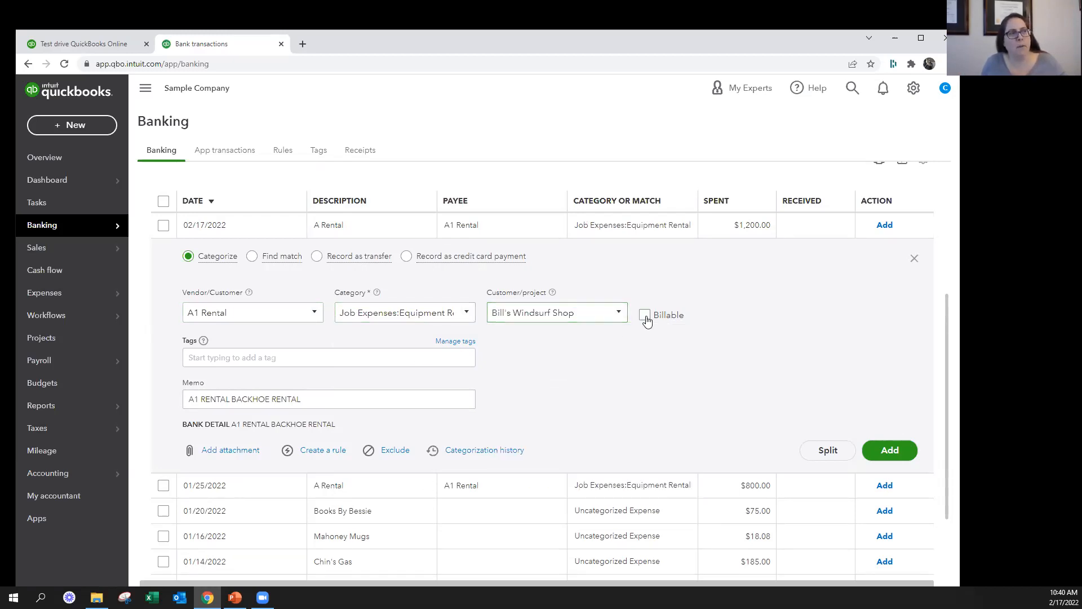
pyautogui.click(645, 317)
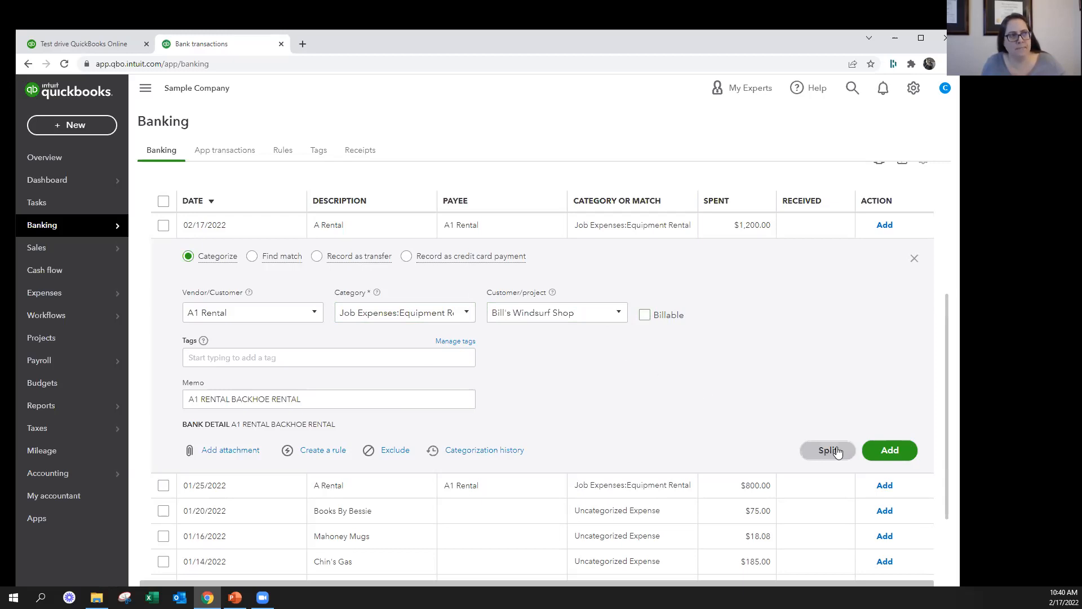
# Clear the customer/project from the 02/17/2022 A Rental transaction and add it to the books
pyautogui.click(572, 307)
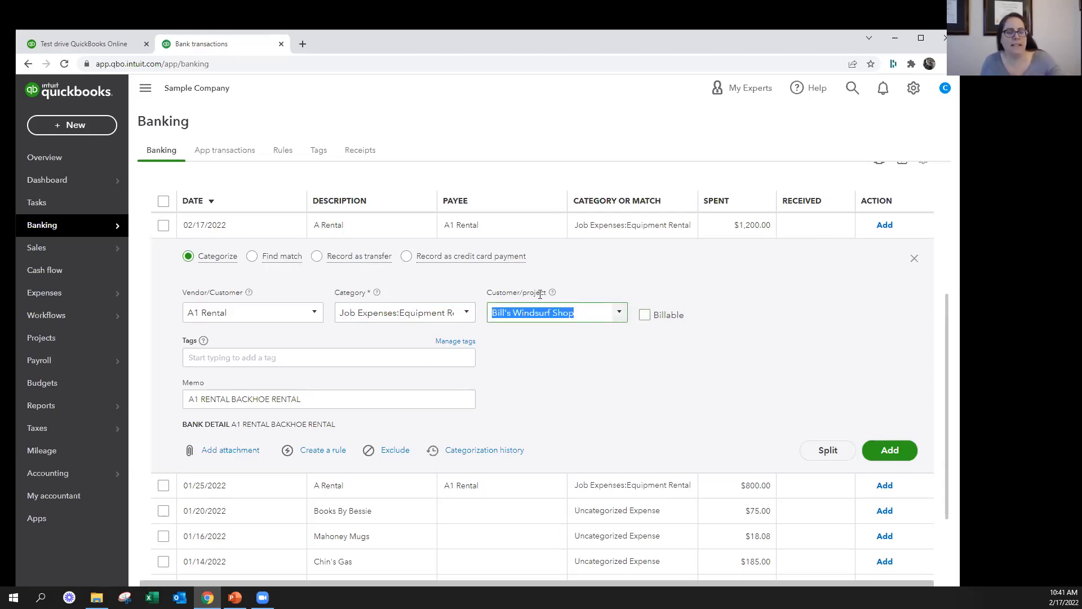
pyautogui.click(570, 374)
pyautogui.press('BackSpace')
pyautogui.click(827, 341)
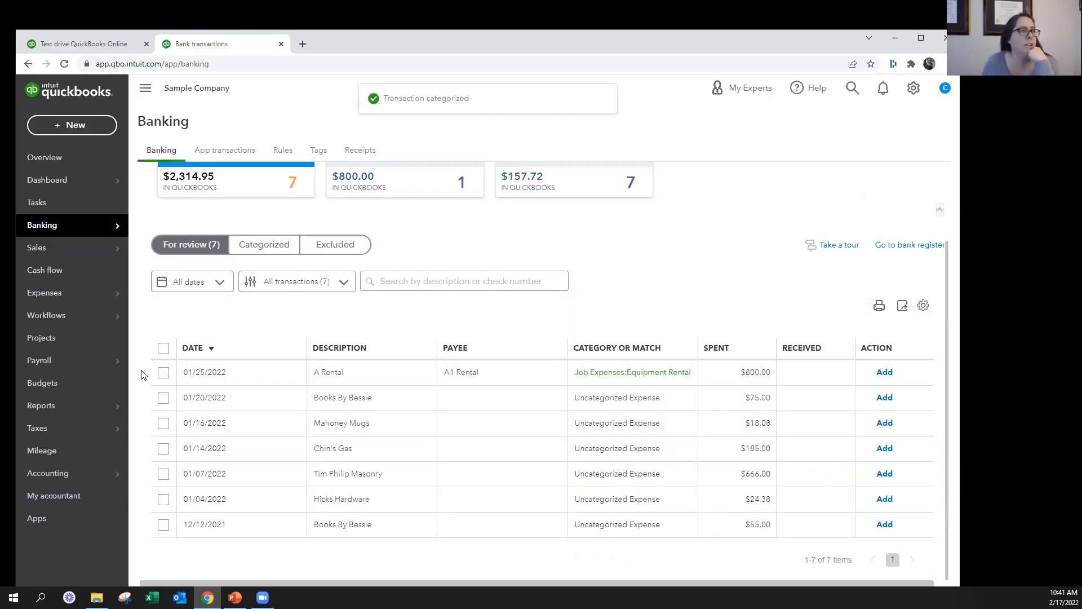
pyautogui.click(69, 132)
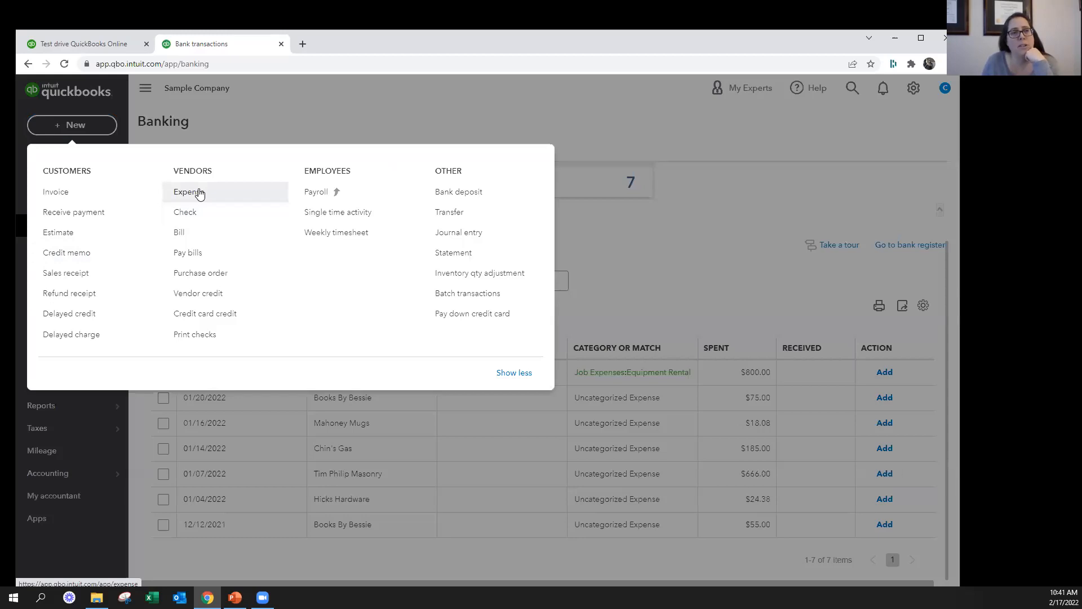
pyautogui.click(779, 294)
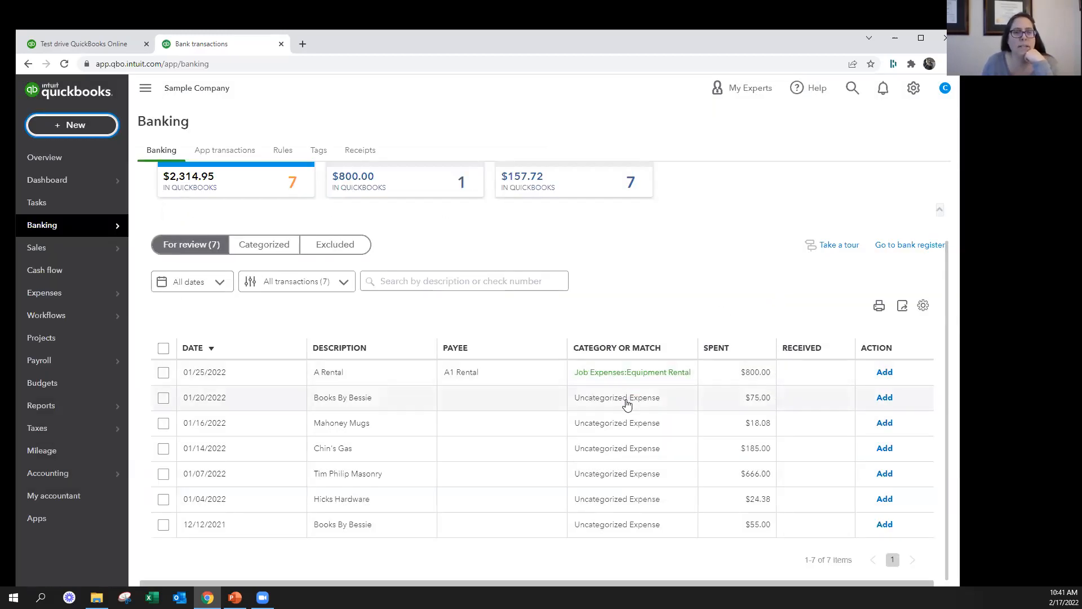
# Examine the bank detail and suggested category of the 01/25/2022 A Rental $800.00 transaction, and close it
pyautogui.click(346, 377)
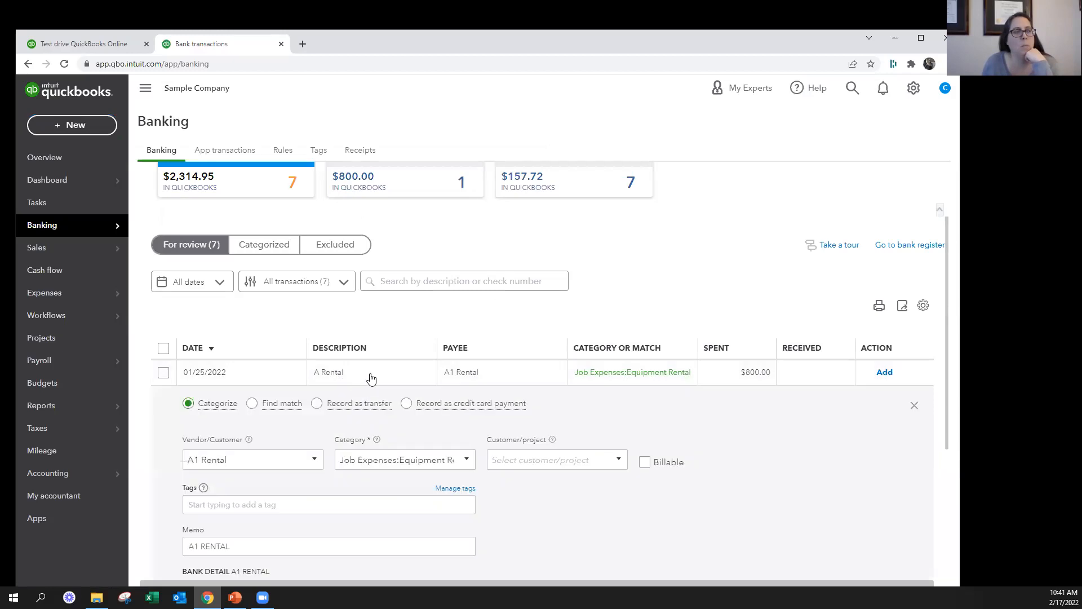
pyautogui.scroll(-4, 366, 379)
pyautogui.moveTo(270, 346); pyautogui.dragTo(190, 345)
pyautogui.scroll(1, 309, 354)
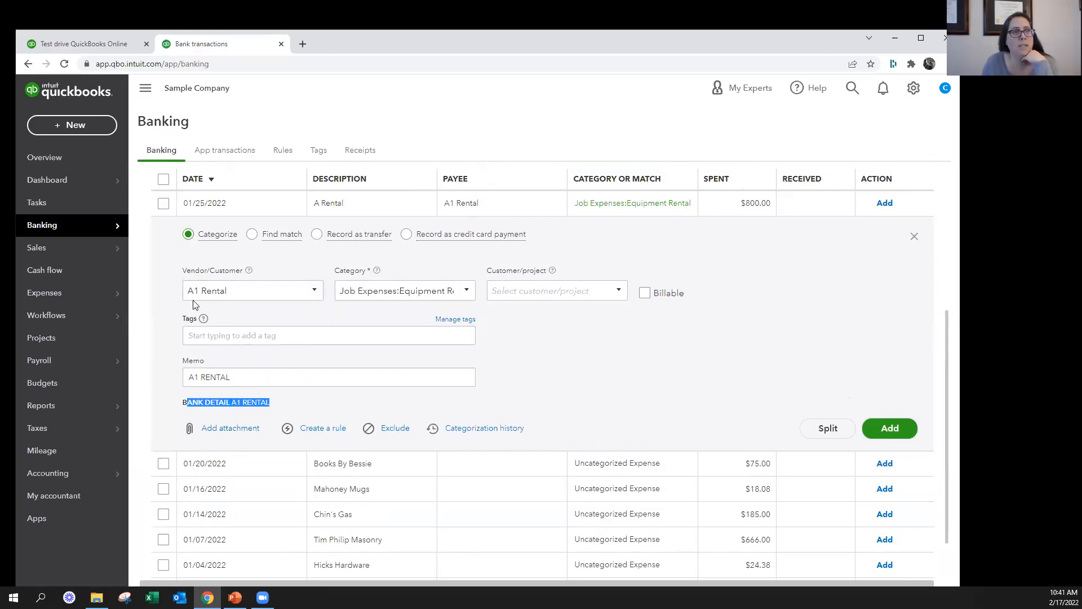
pyautogui.click(459, 290)
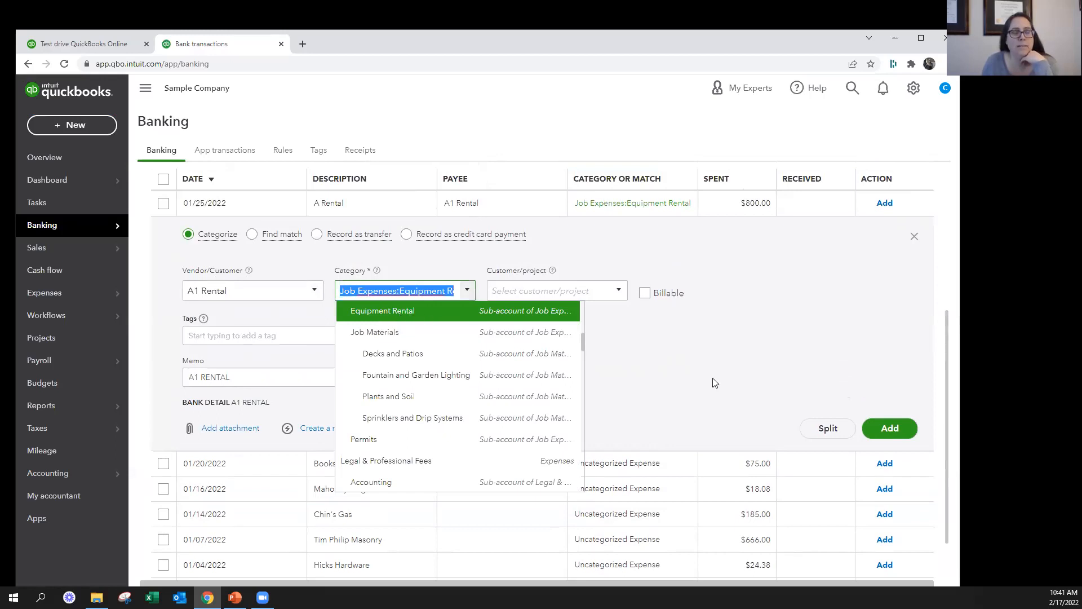
pyautogui.click(776, 384)
pyautogui.click(913, 237)
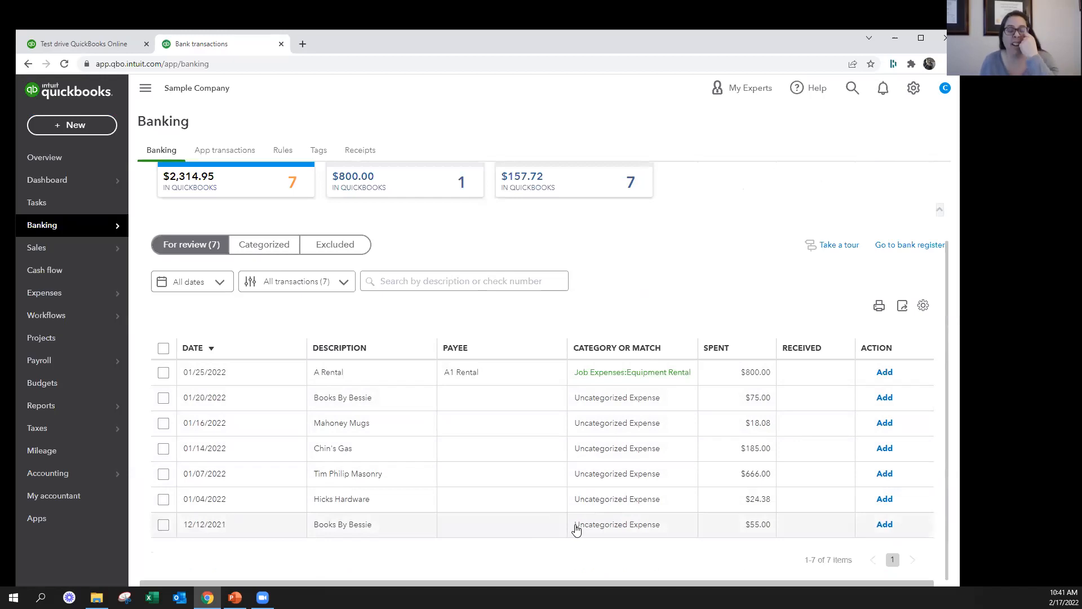
# Add the 01/25/2022 A Rental $800.00 transaction and create the suggested rule with payee A1 Rental and auto-add on
pyautogui.click(580, 381)
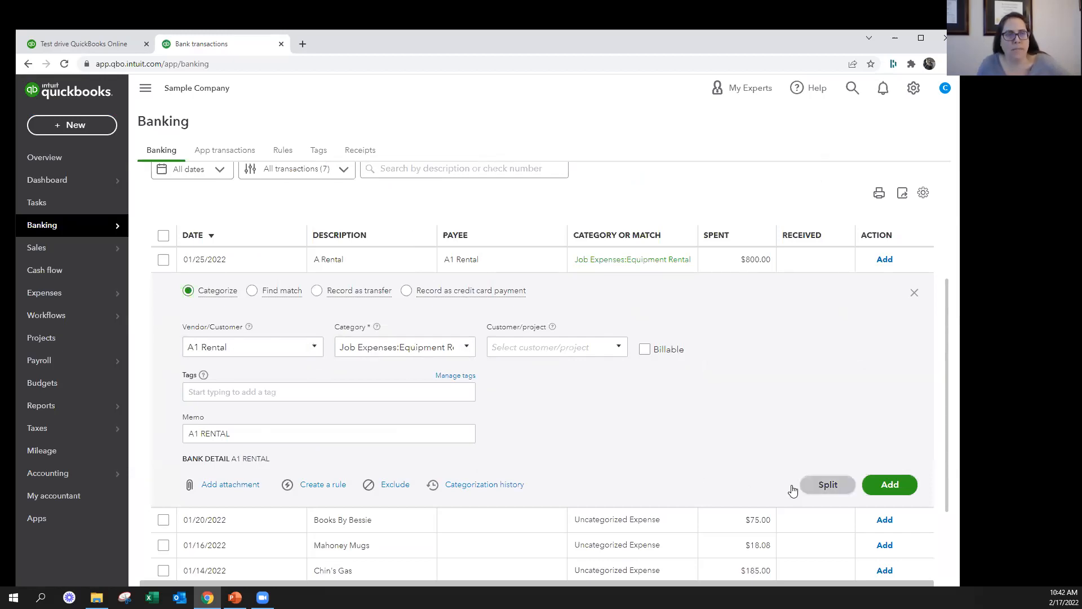
pyautogui.click(893, 488)
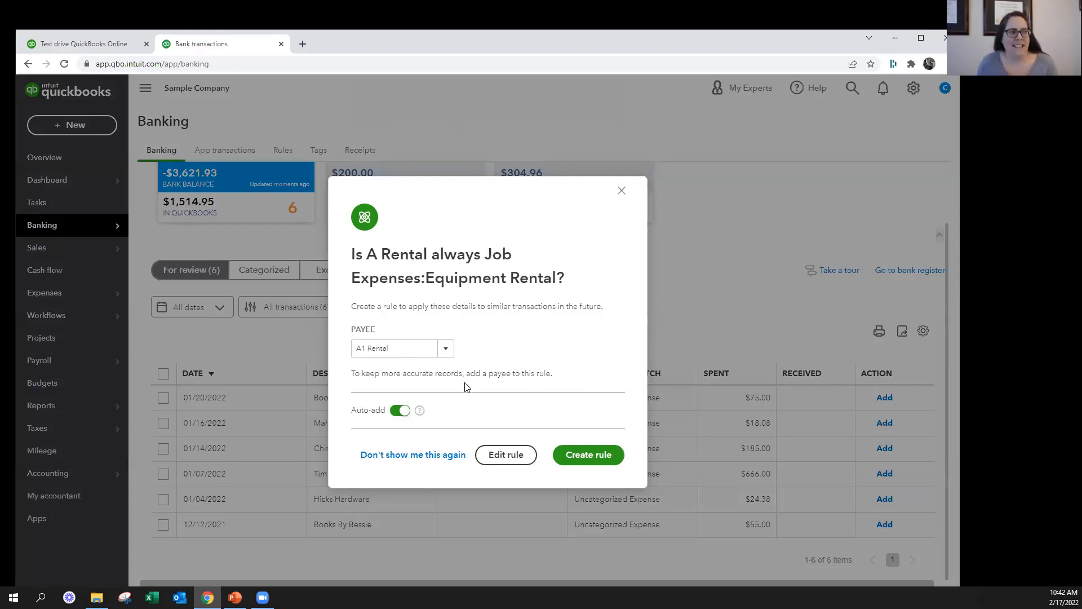
pyautogui.click(606, 460)
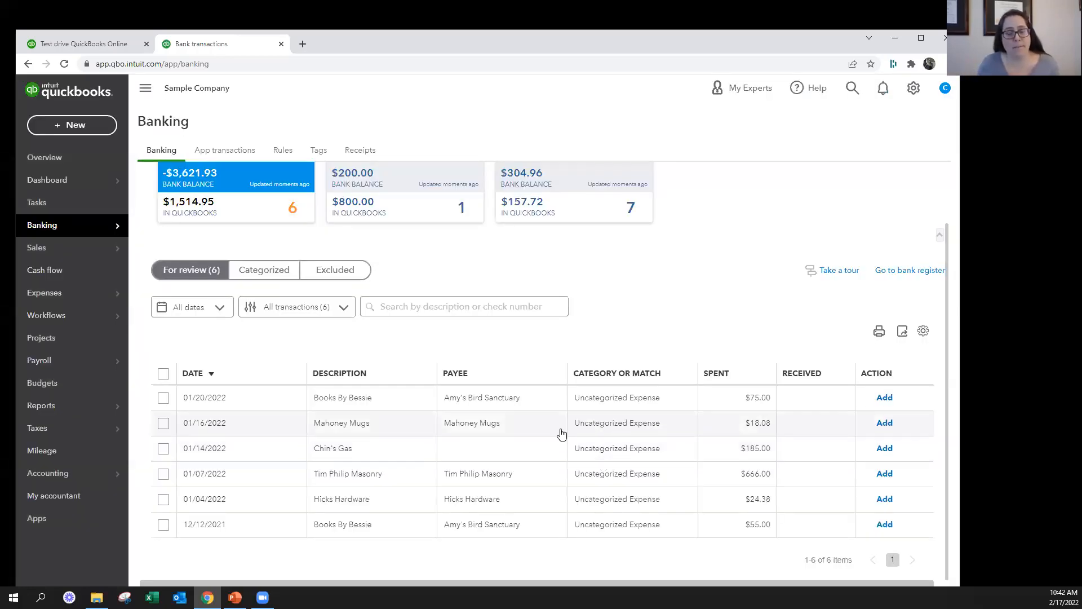
# Open the bank rules list to examine the A Rental rule, and widen the browser window
pyautogui.hotkey('alt', 'Tab')
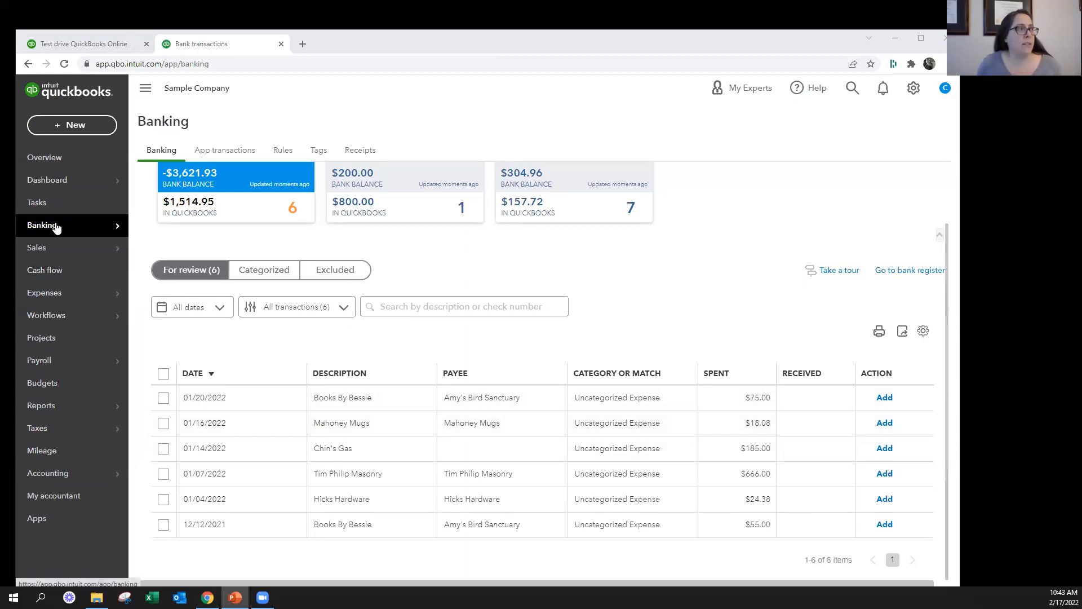
pyautogui.click(281, 154)
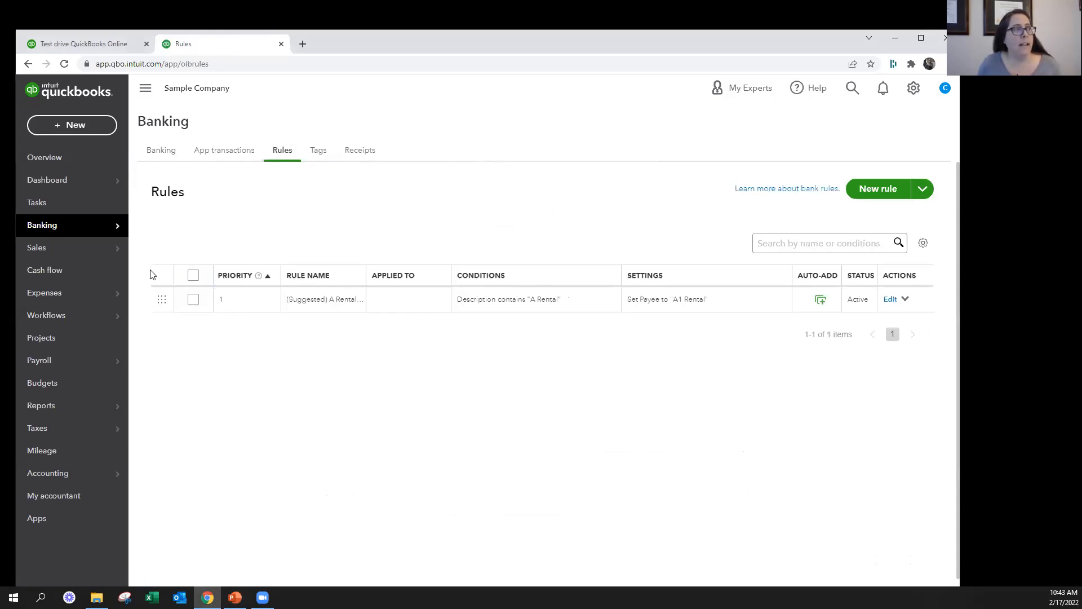
pyautogui.moveTo(117, 226)
pyautogui.moveTo(961, 296); pyautogui.dragTo(1032, 295)
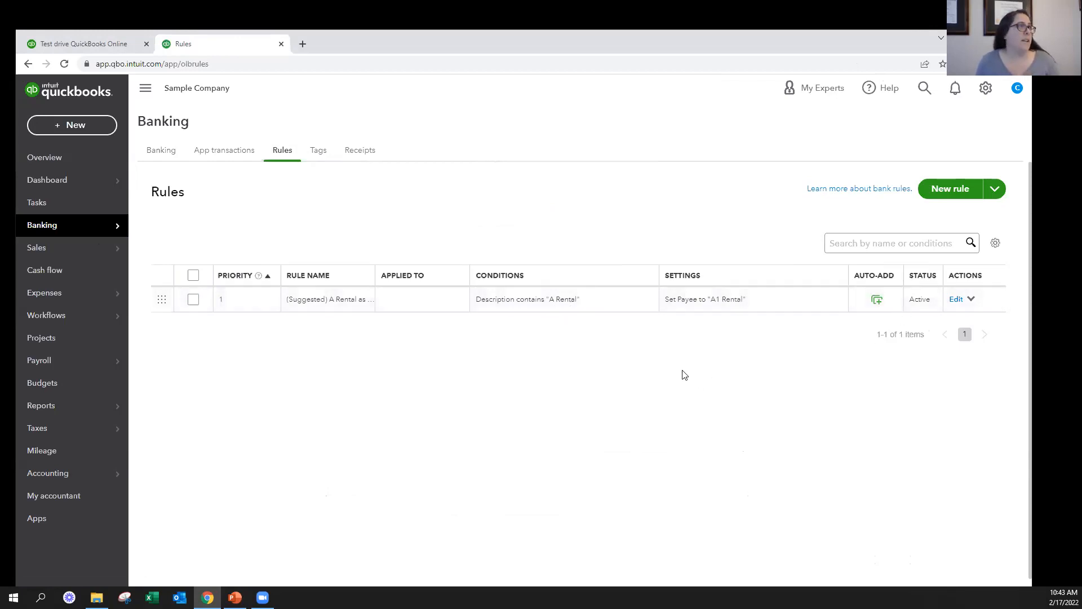
# Open the 01/16/2022 Mahoney Mugs bank transaction and capture its details with Snipping Tool
pyautogui.click(155, 148)
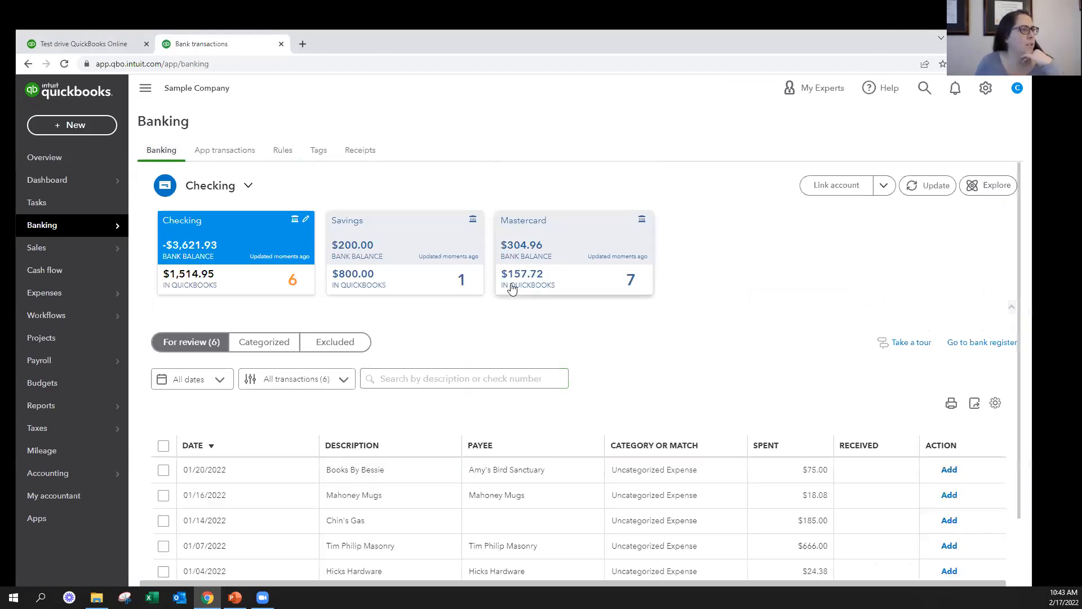
pyautogui.scroll(-1, 642, 362)
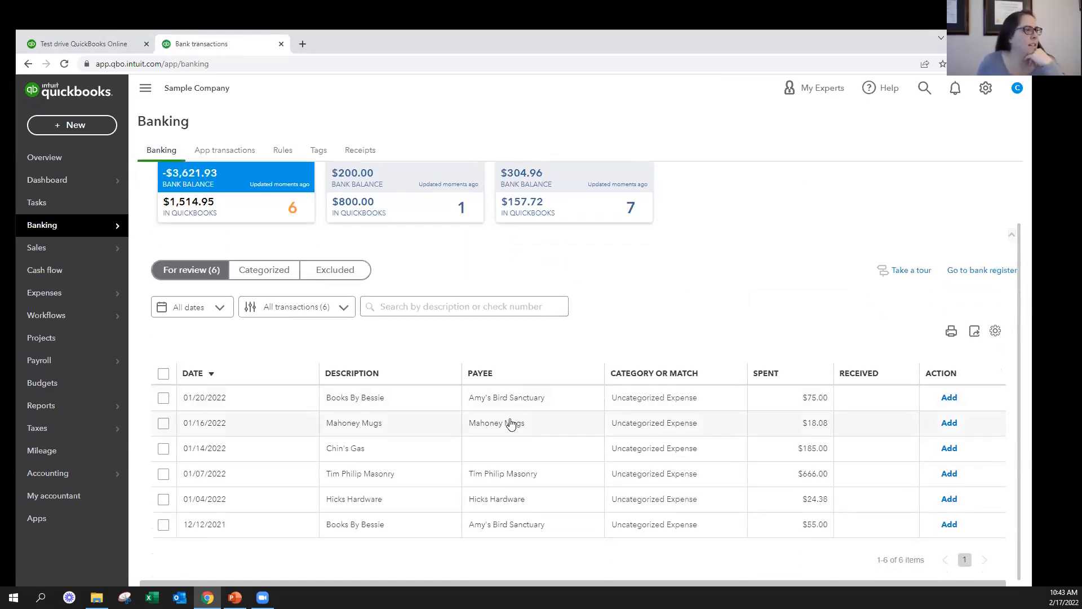
pyautogui.click(569, 416)
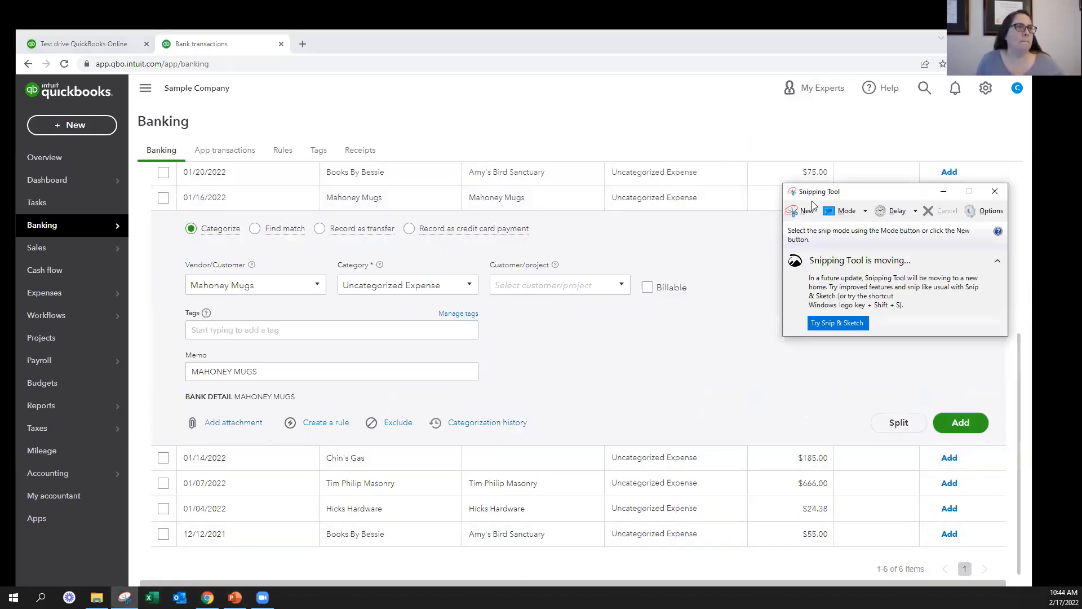
pyautogui.click(801, 216)
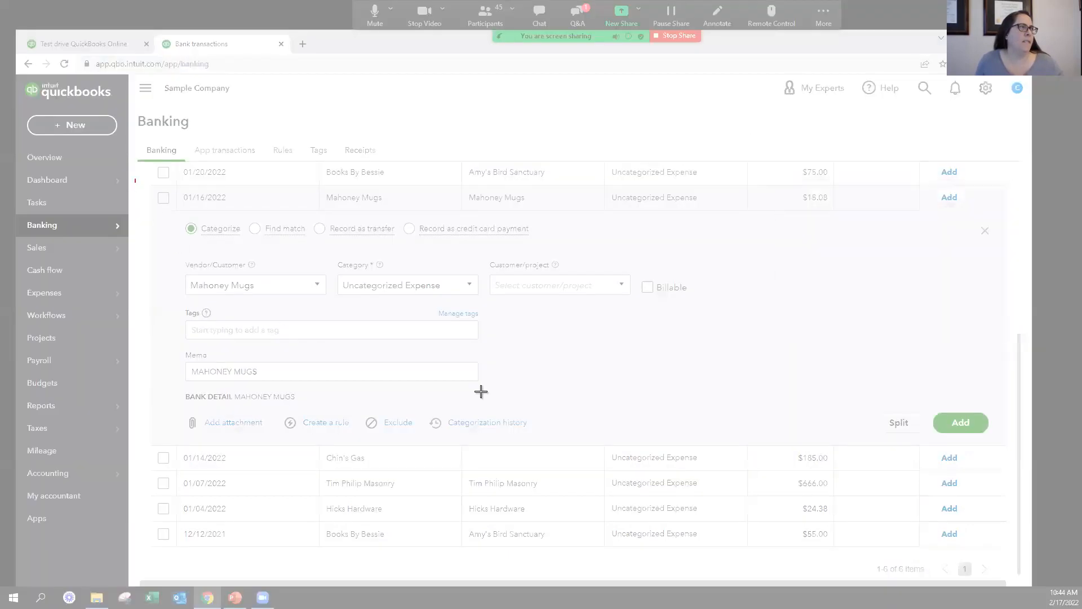
pyautogui.moveTo(134, 179); pyautogui.dragTo(889, 421)
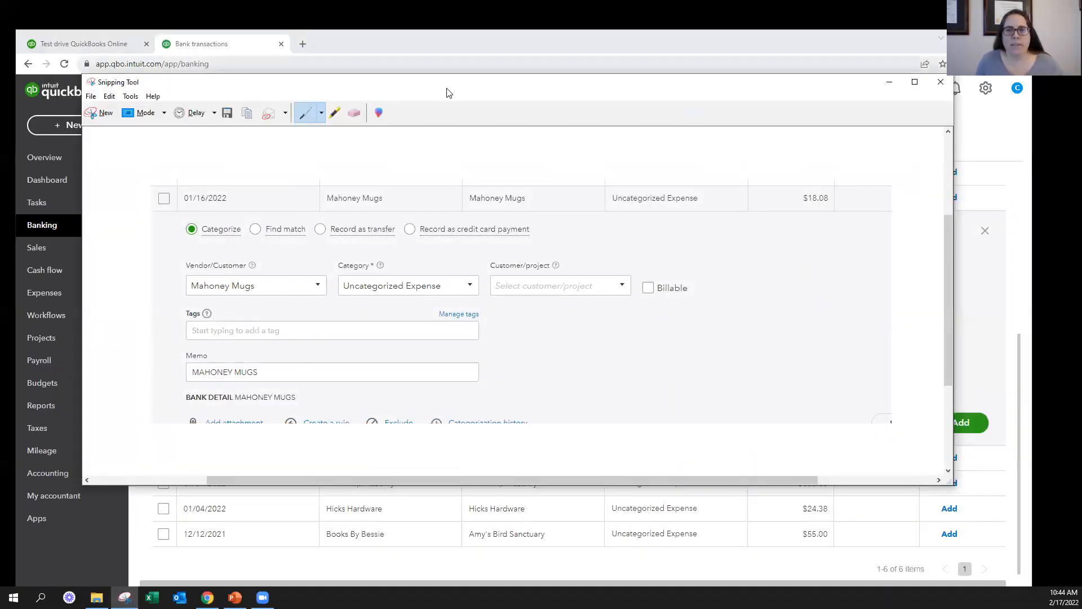
# Return to the browser, open a new bank rule form, review its condition and assignment options, and cancel it
pyautogui.hotkey('alt', 'Tab')
pyautogui.scroll(5, 333, 203)
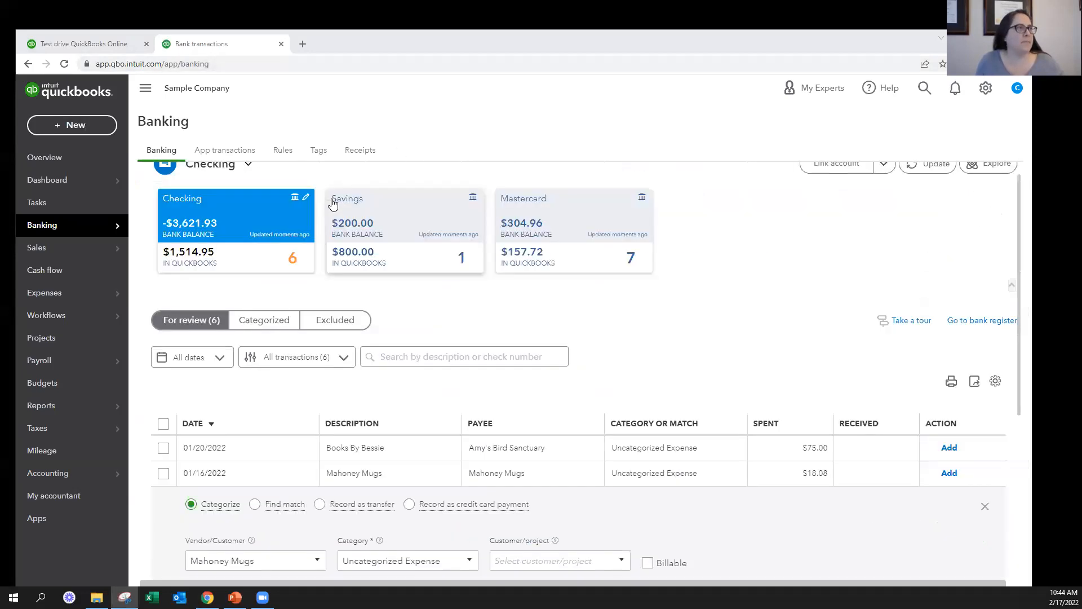
pyautogui.click(282, 150)
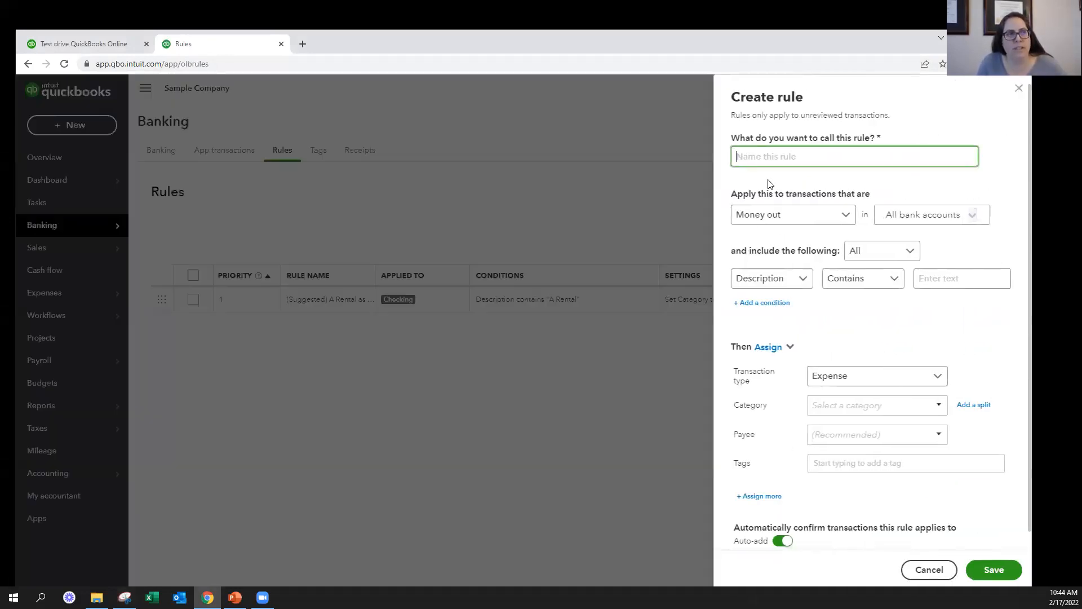
pyautogui.scroll(-1, 854, 485)
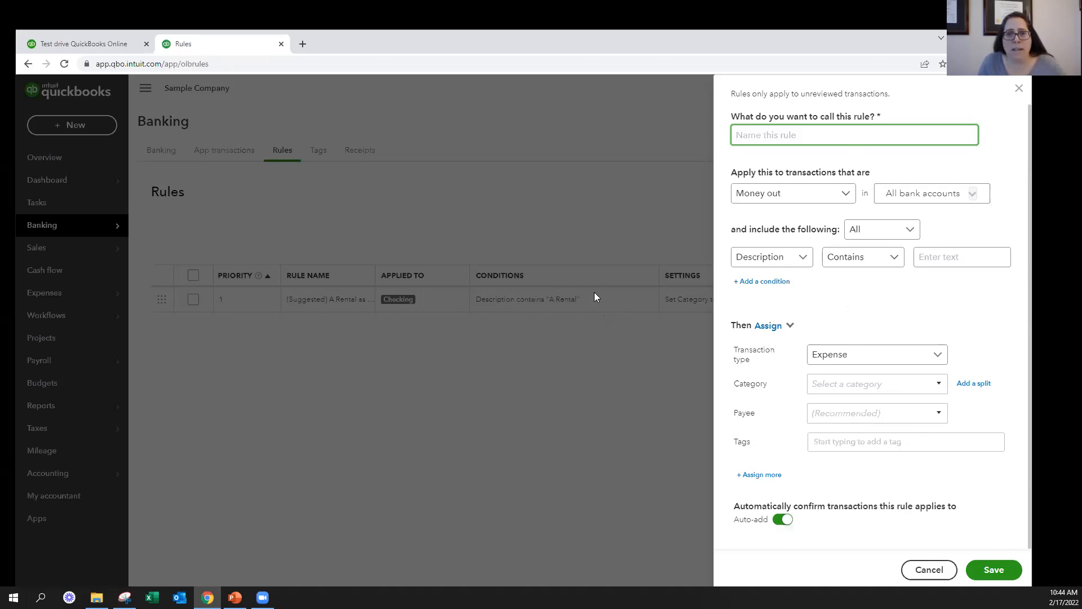
pyautogui.click(928, 569)
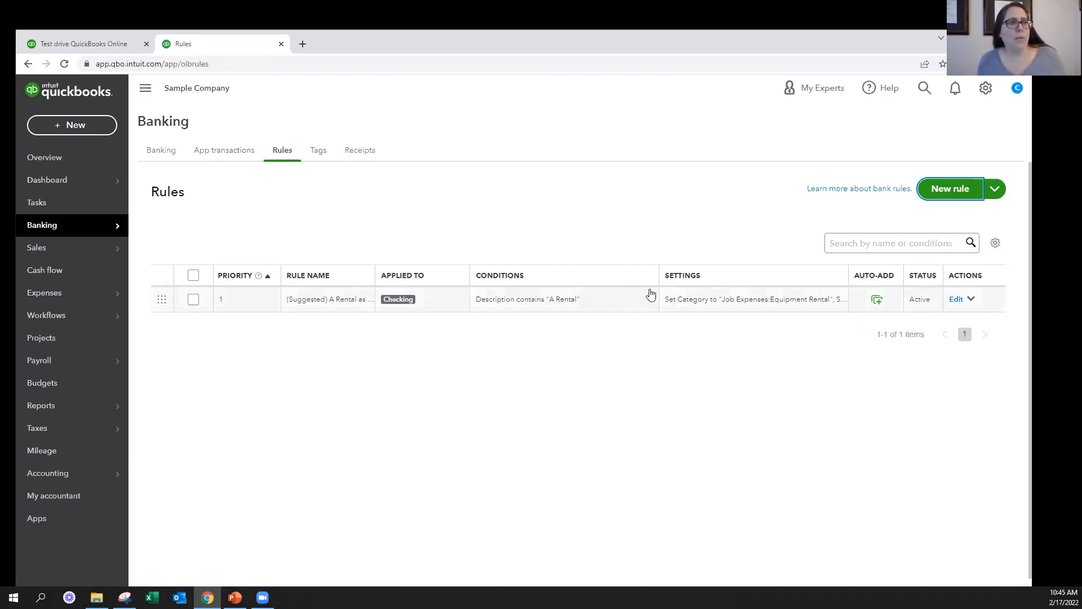
# Search the rules list for "rent" and clear the search
pyautogui.click(868, 244)
pyautogui.write('rent')
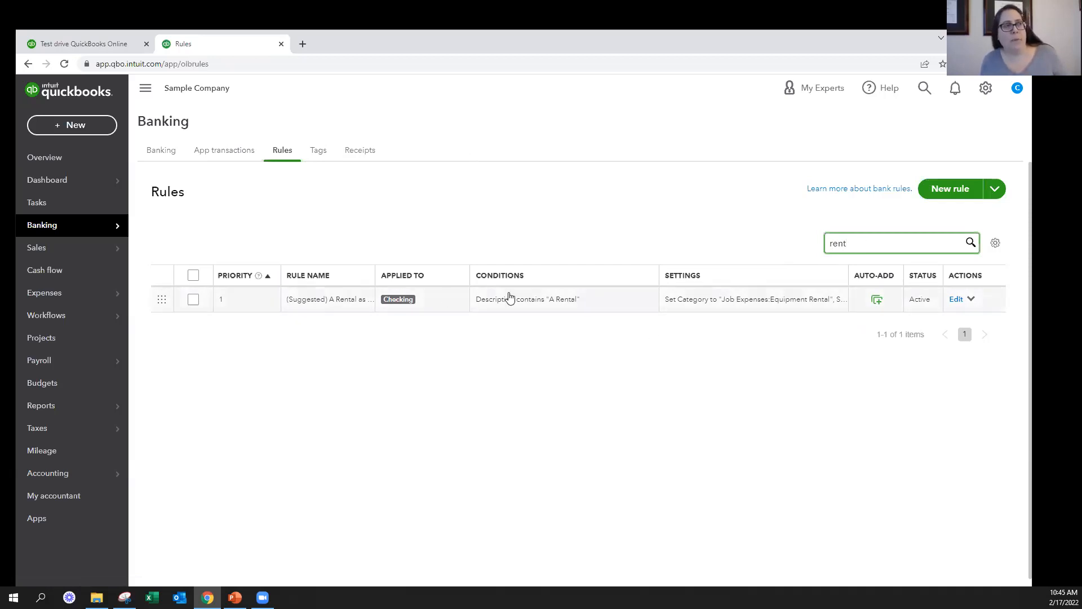
pyautogui.press('BackSpace')
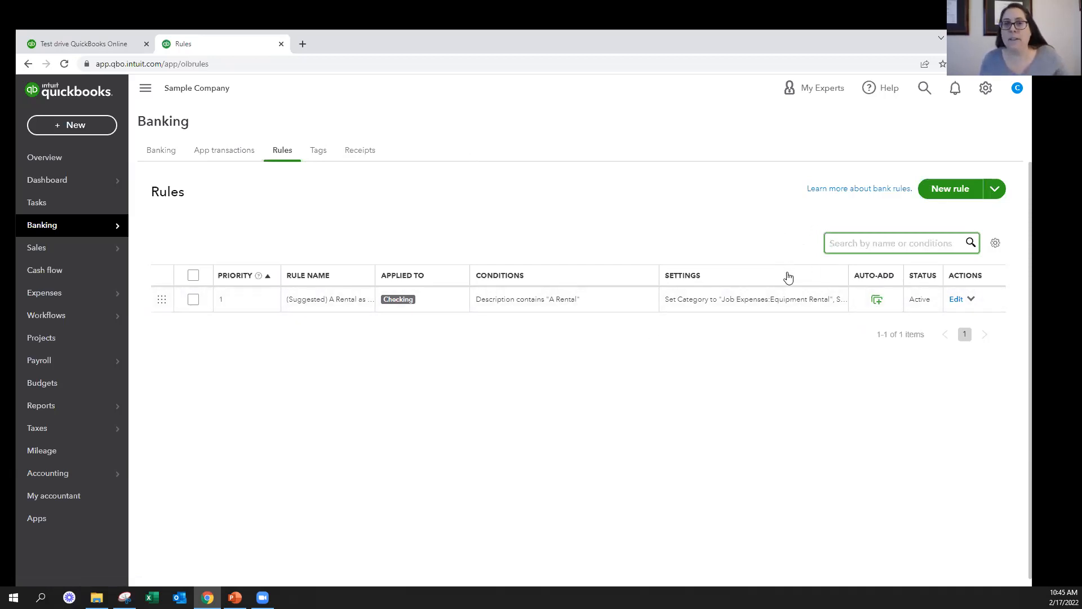
# Edit the A Rental rule and set its category to the Equipment Repairs sub-account of Maintenance and Repair
pyautogui.click(957, 302)
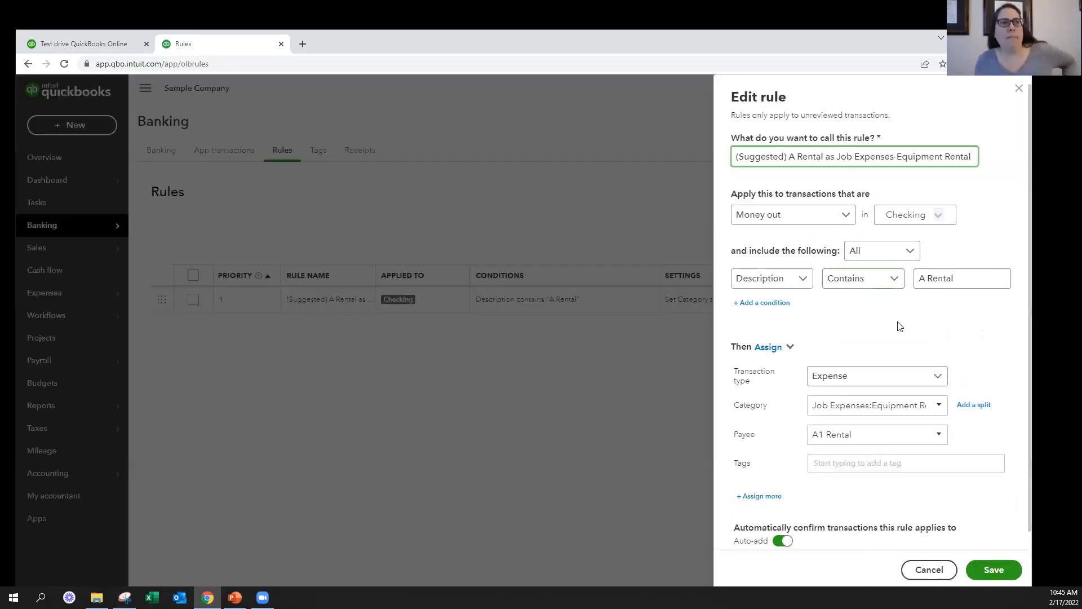
pyautogui.click(939, 405)
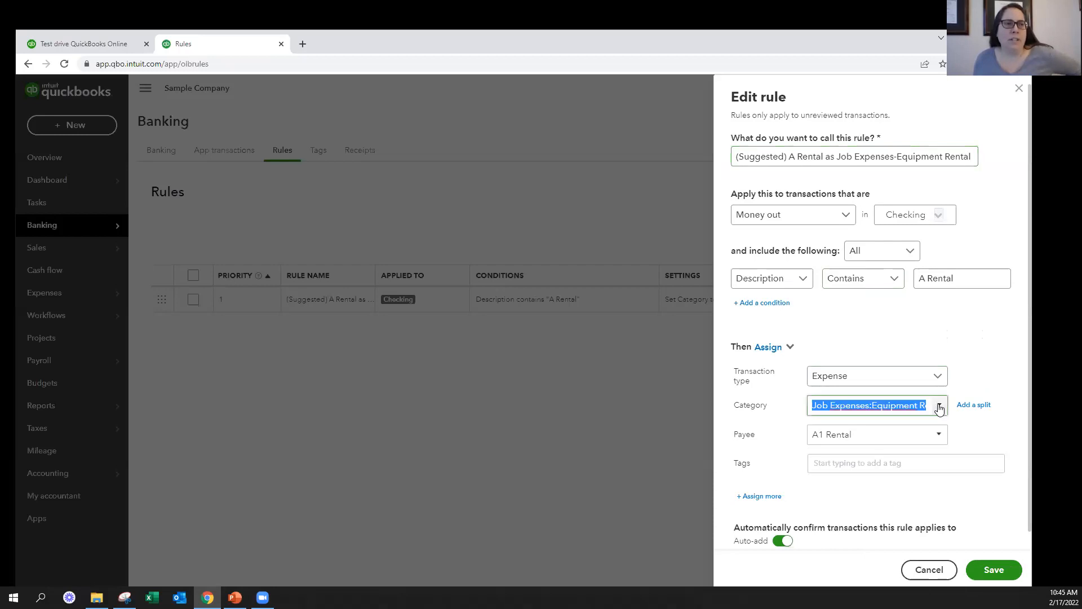
pyautogui.scroll(3, 800, 265)
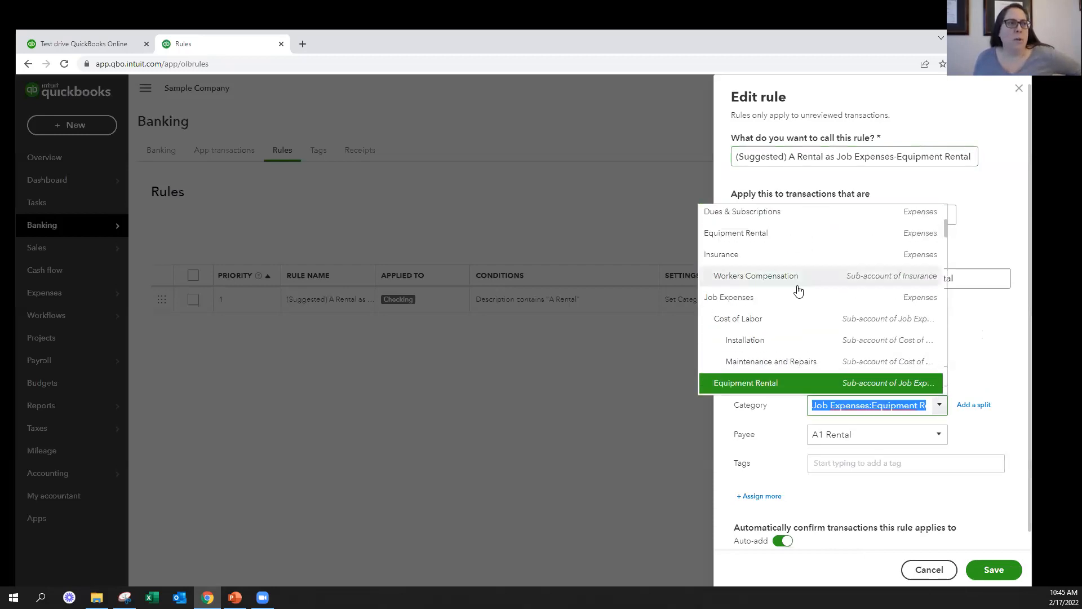
pyautogui.scroll(-2, 782, 360)
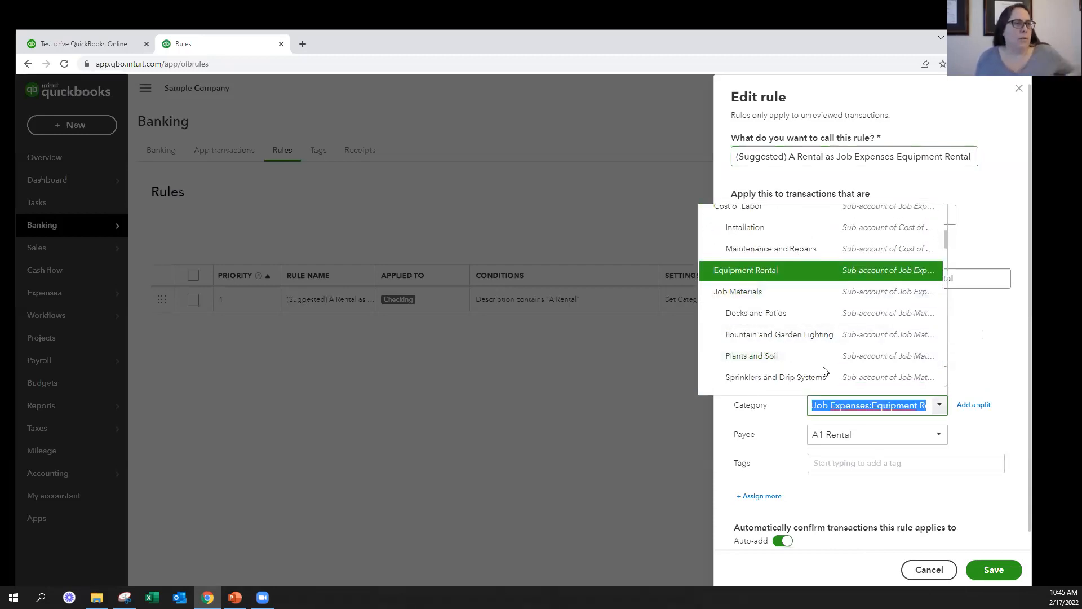
pyautogui.write('Equipment Rental')
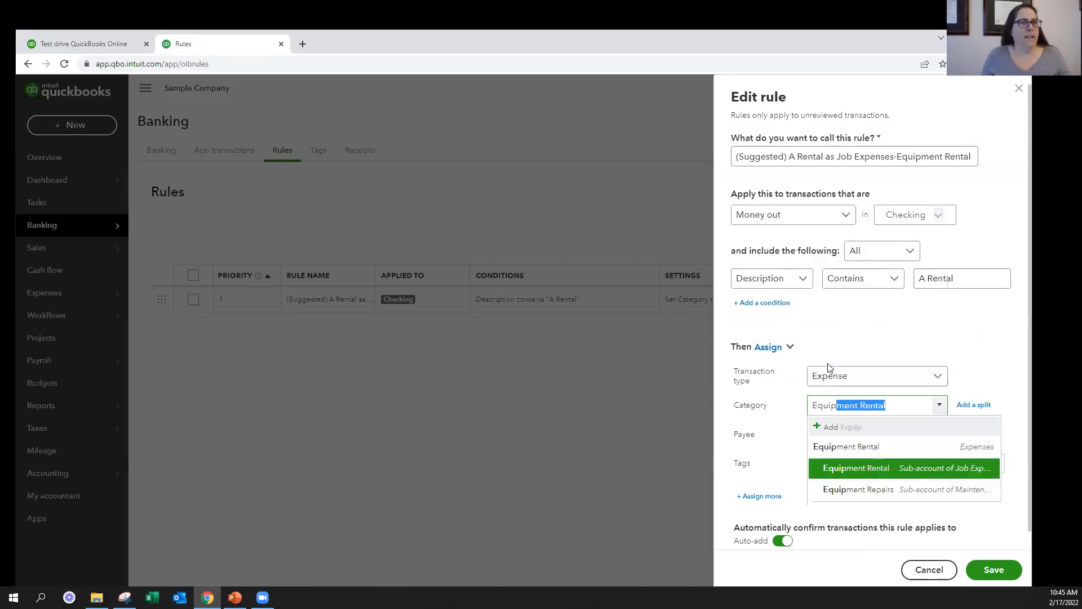
pyautogui.click(942, 498)
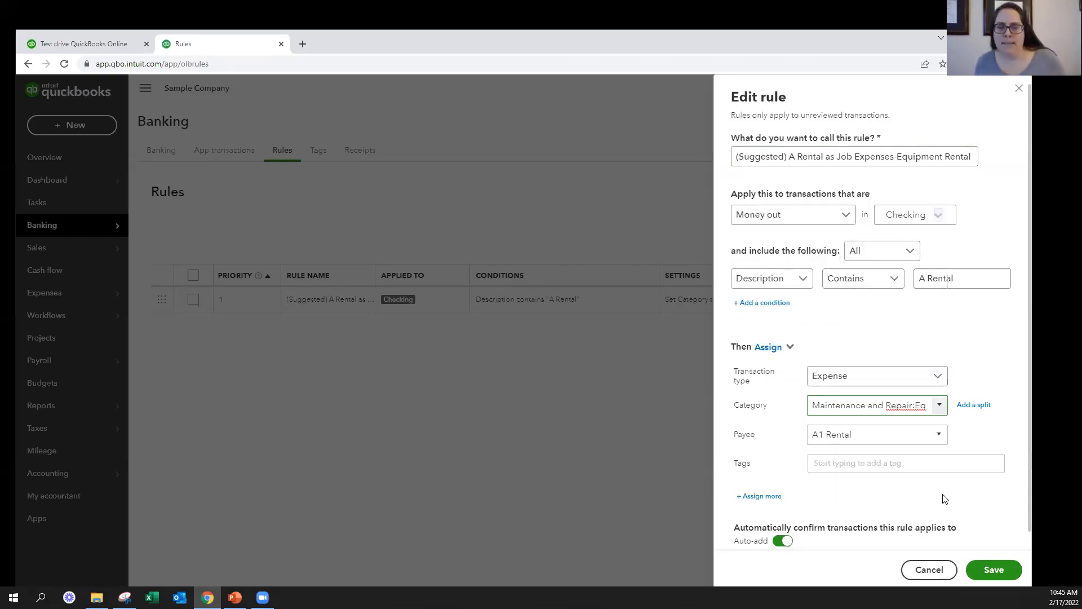
# Review the payee and tags of the A Rental rule, turn off auto-add, and save the rule
pyautogui.click(860, 433)
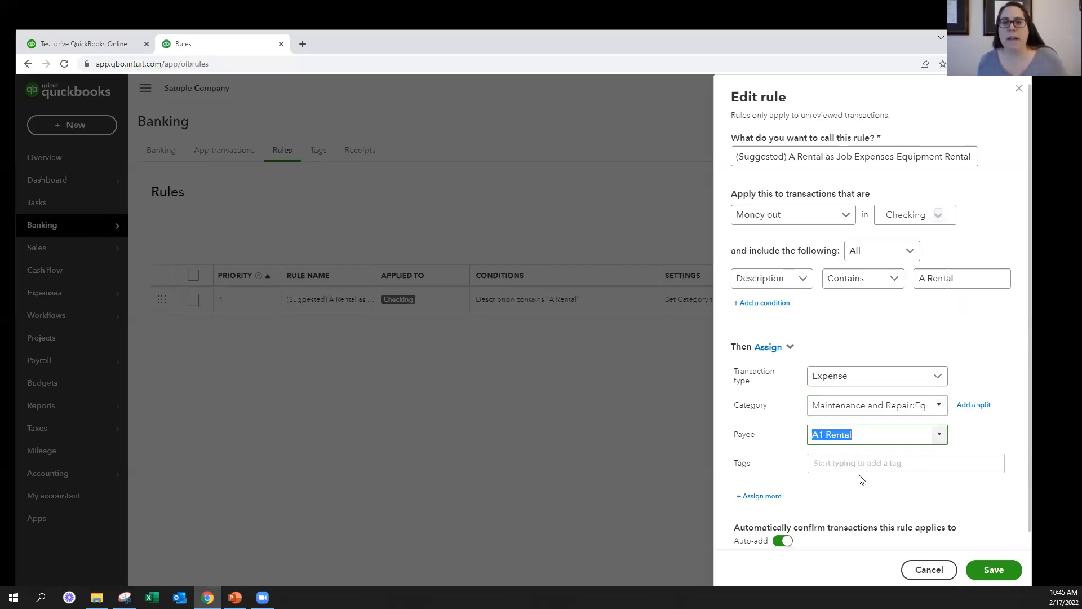
pyautogui.click(863, 467)
pyautogui.click(870, 517)
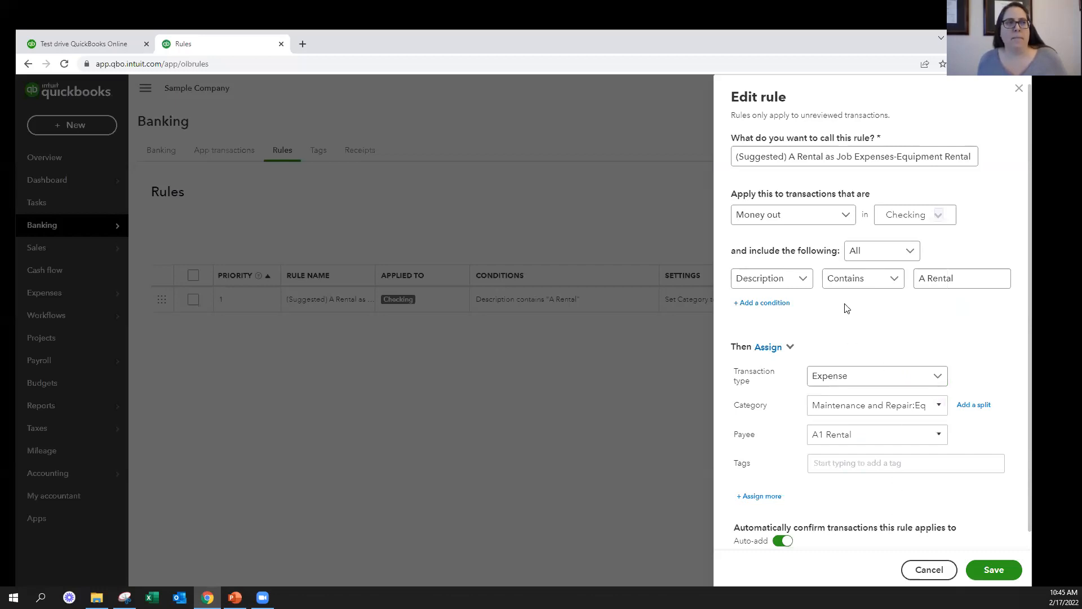
pyautogui.scroll(-1, 800, 440)
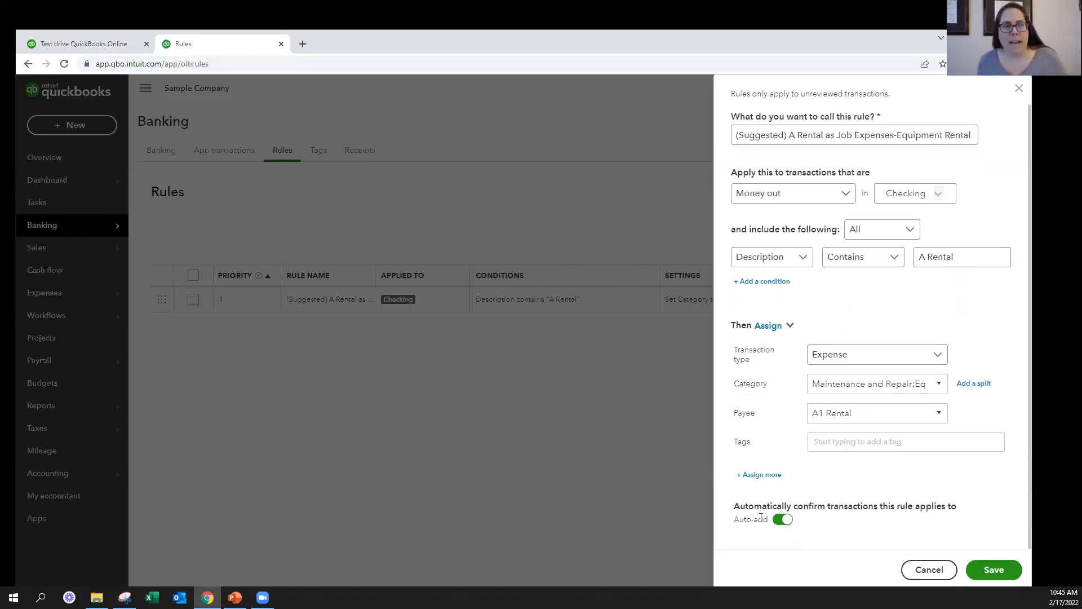
pyautogui.click(780, 521)
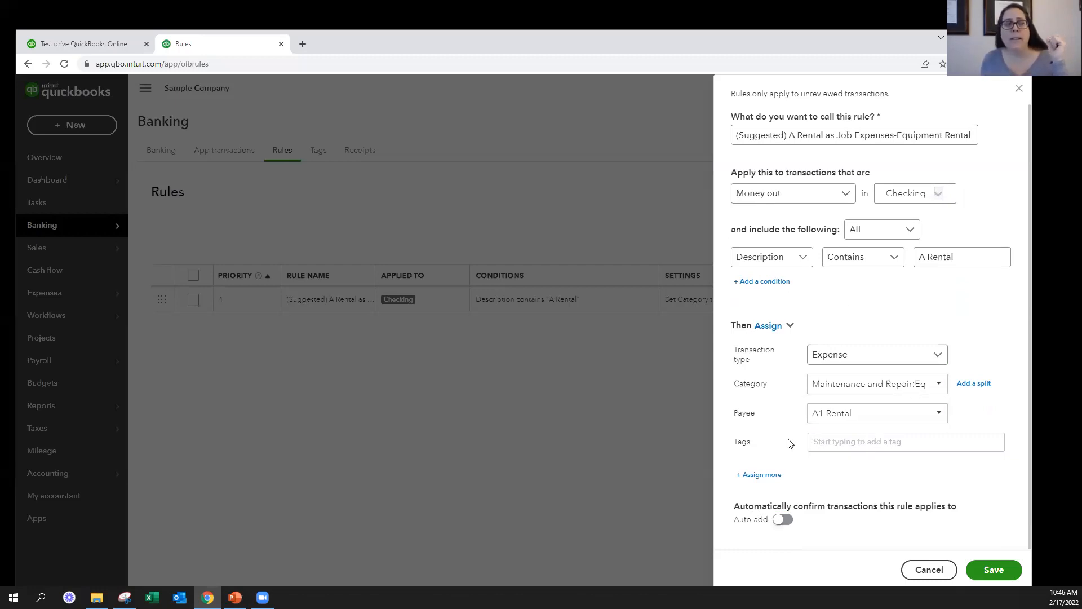
pyautogui.click(782, 519)
pyautogui.click(994, 569)
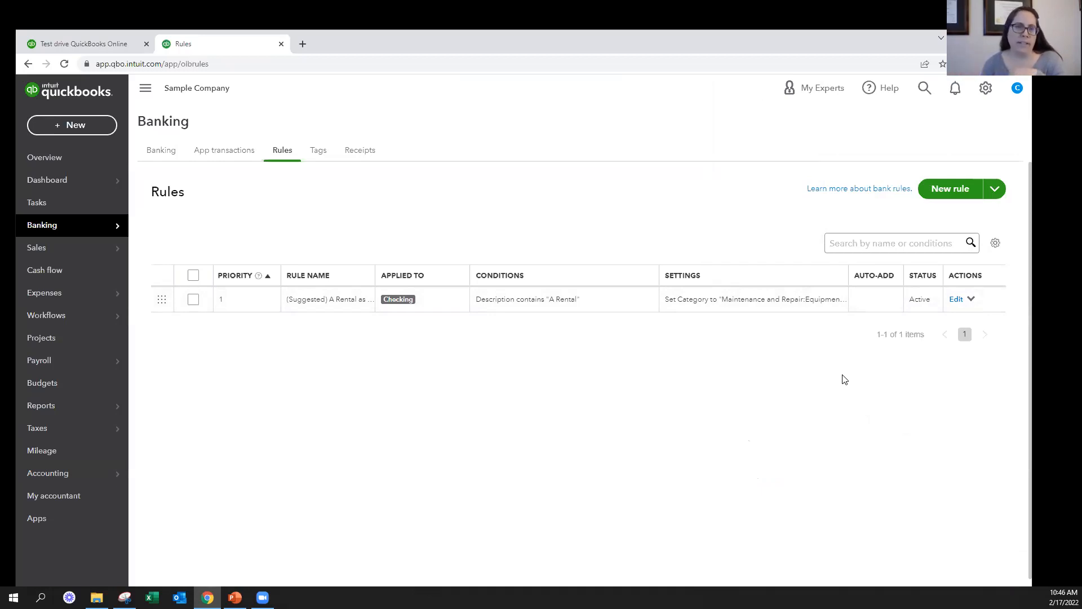
# Return to the Checking transactions for review, expand the 01/14/2022 Chin's Gas transaction, and highlight its bank detail
pyautogui.click(161, 151)
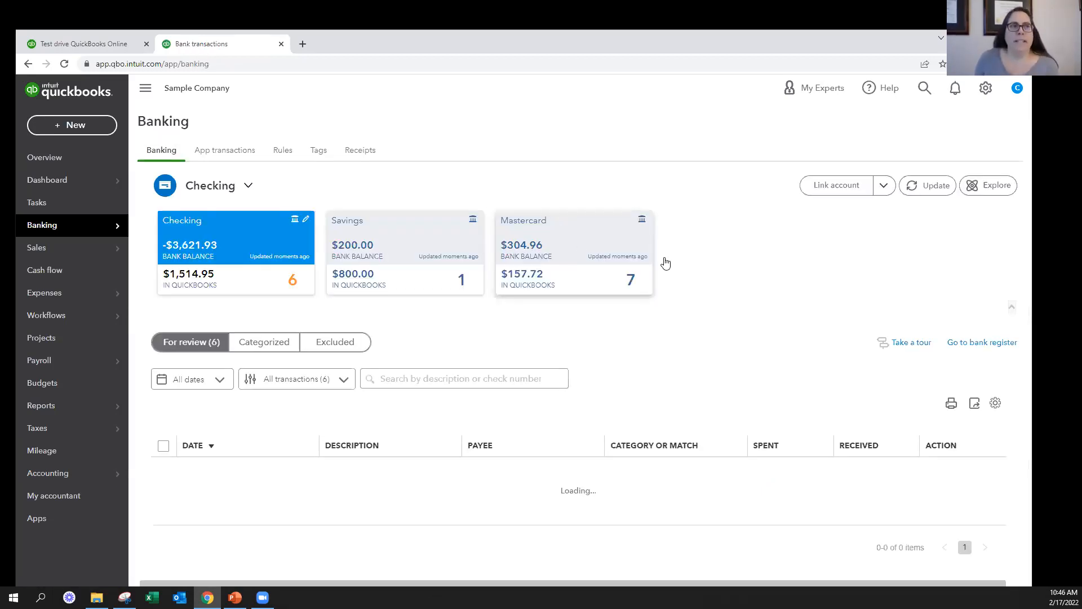
pyautogui.scroll(-1, 739, 303)
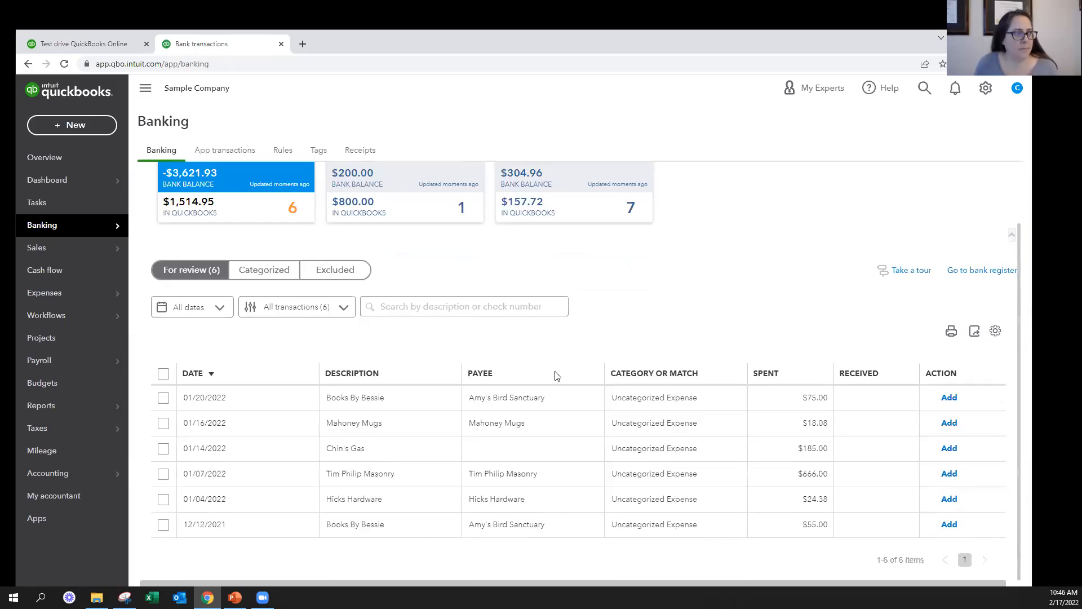
pyautogui.click(512, 453)
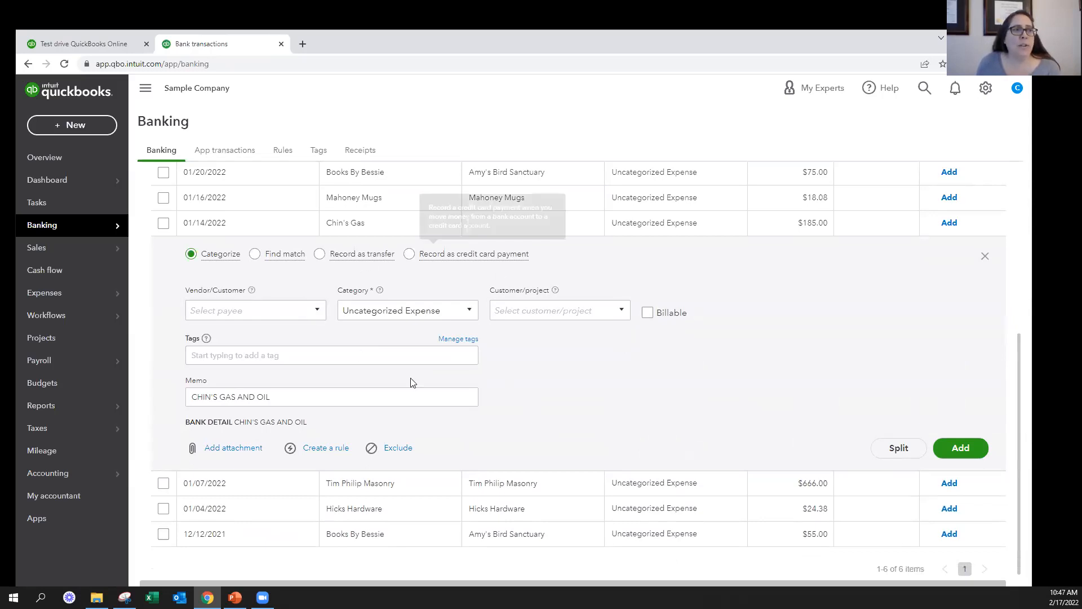
pyautogui.moveTo(339, 427); pyautogui.dragTo(219, 424)
pyautogui.click(330, 425)
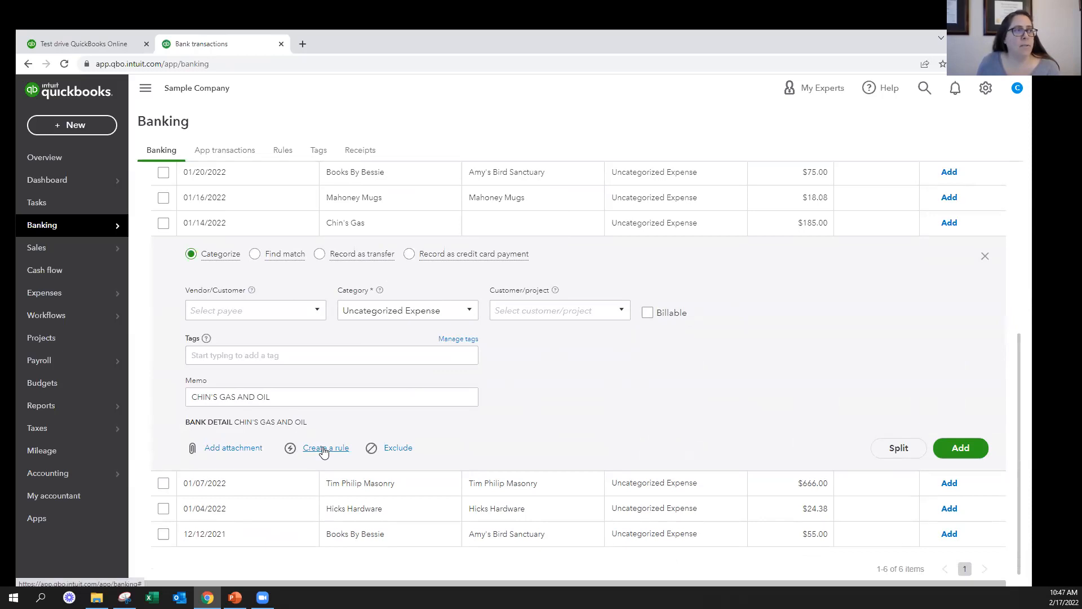
# Start a new rule from the Chin's Gas transaction, name it Chin's Gas, and apply it to Money out
pyautogui.click(323, 449)
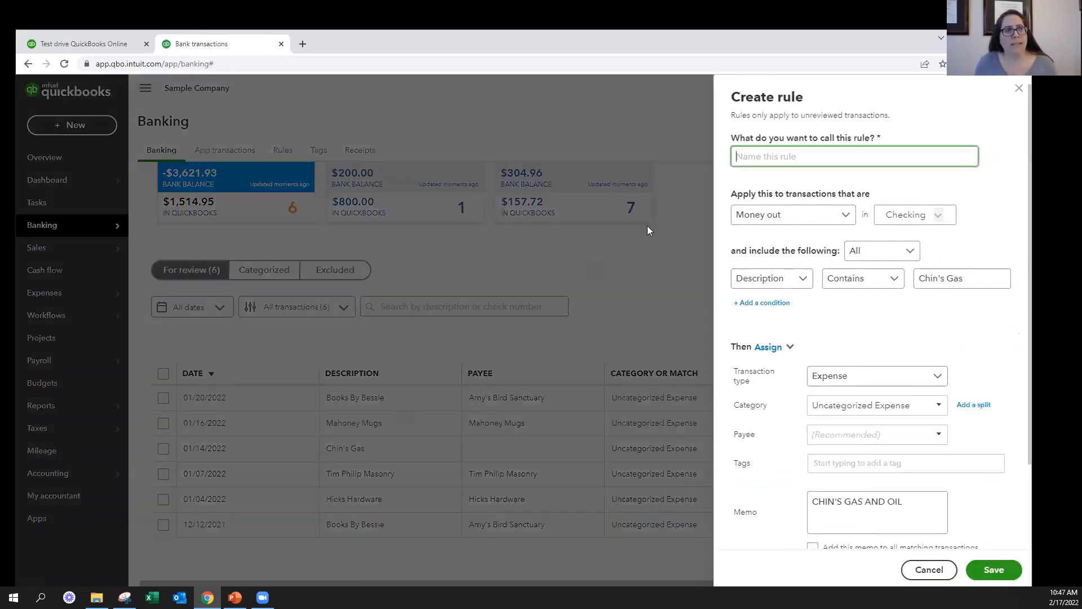
pyautogui.write("Chin's")
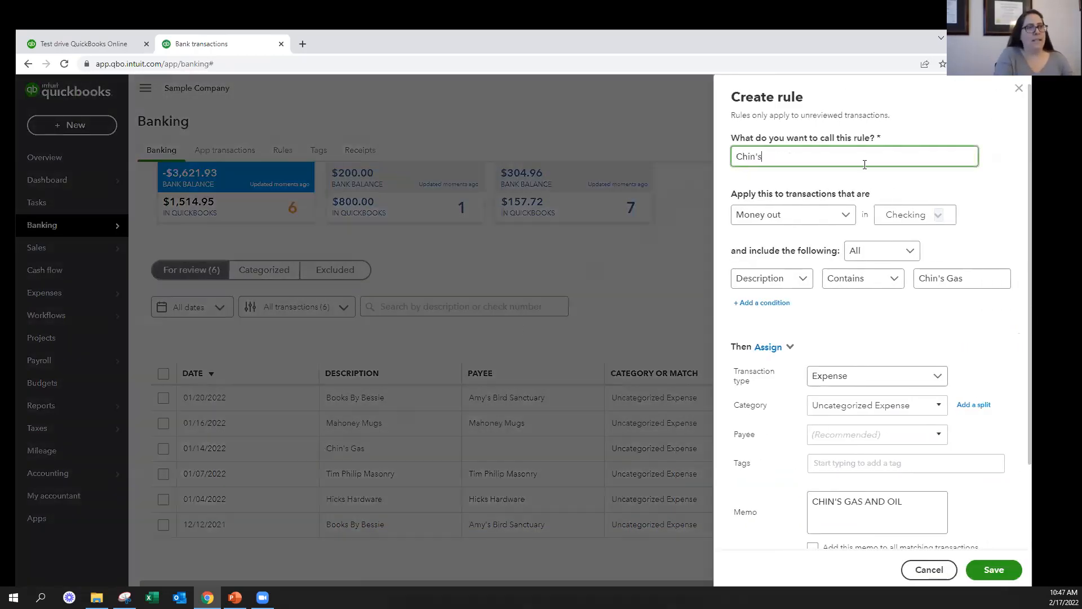
pyautogui.write(' Gas')
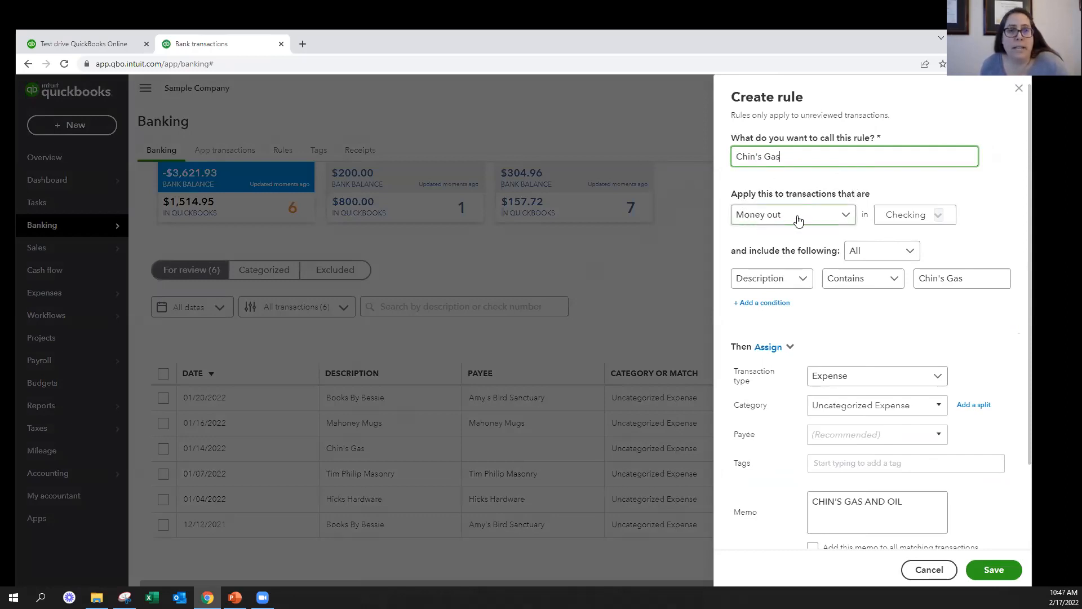
pyautogui.click(844, 217)
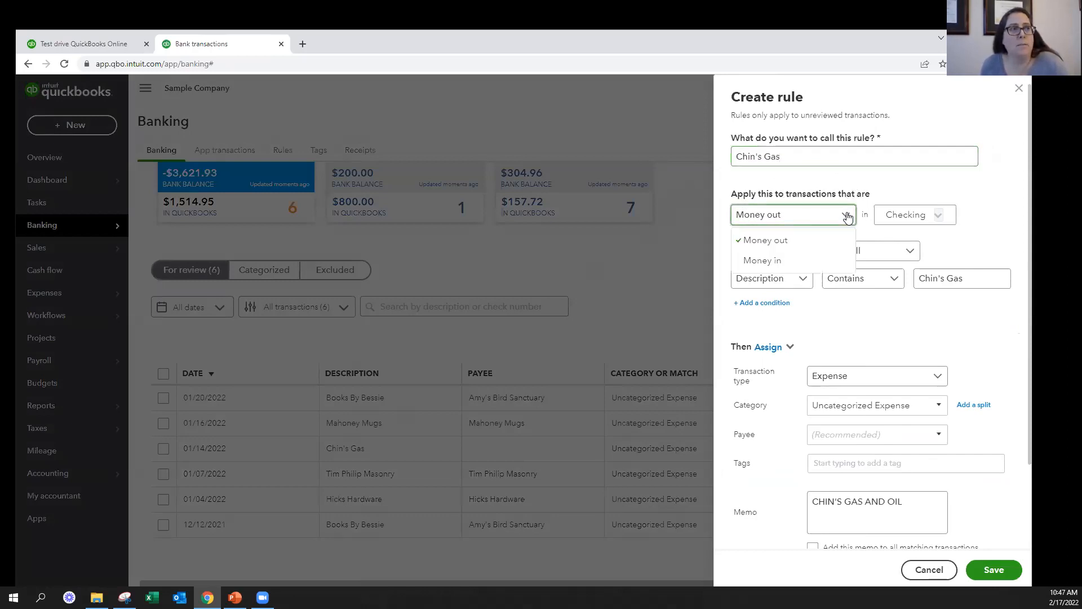
pyautogui.click(781, 241)
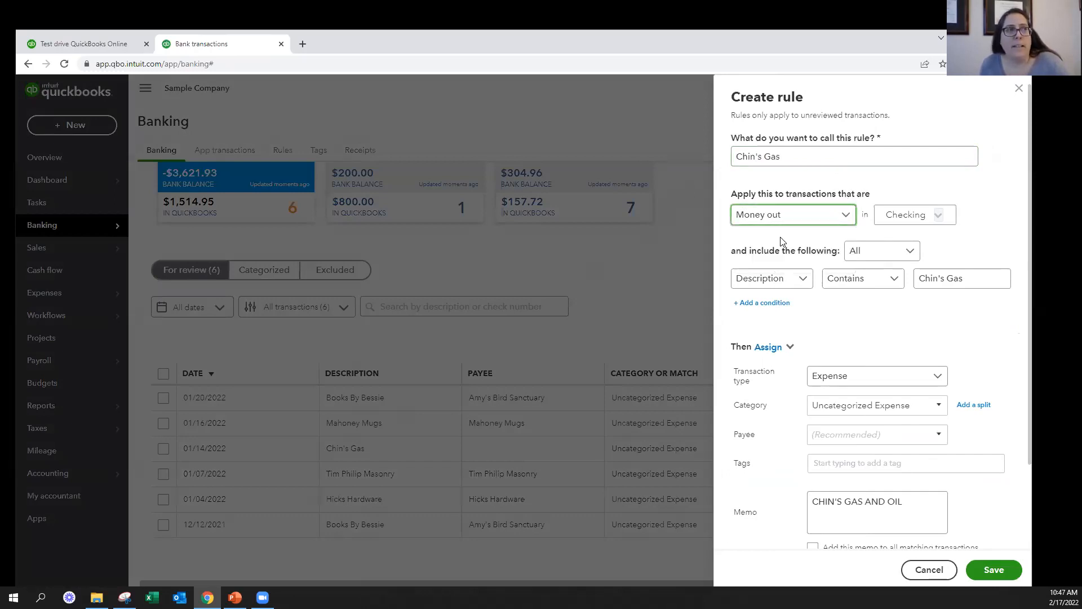
# Try applying the Chin's Gas rule to all bank accounts, and restrict it back to Checking only
pyautogui.click(939, 217)
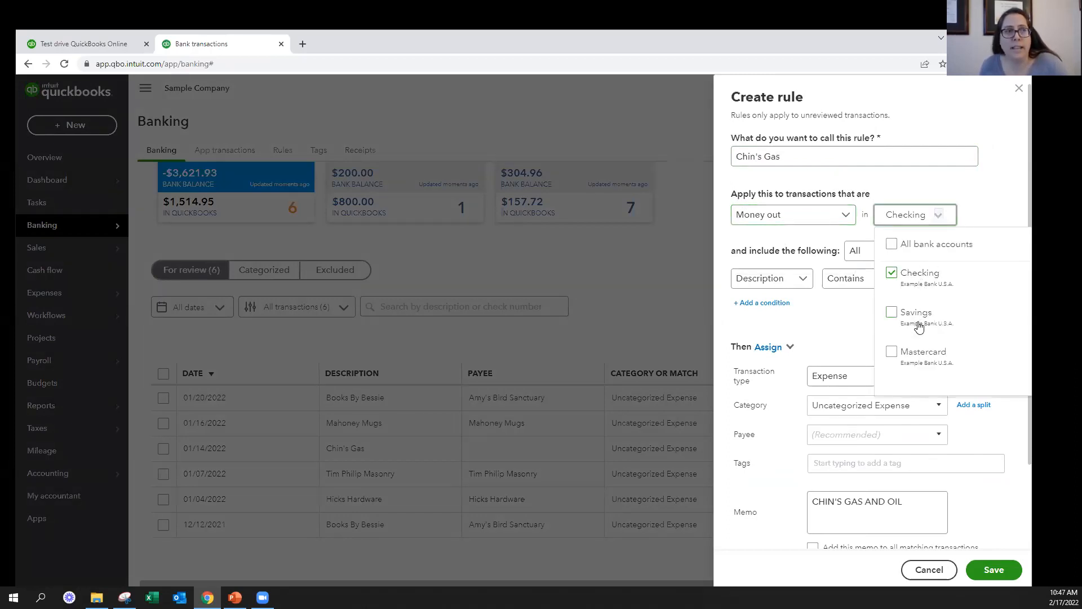
pyautogui.click(892, 353)
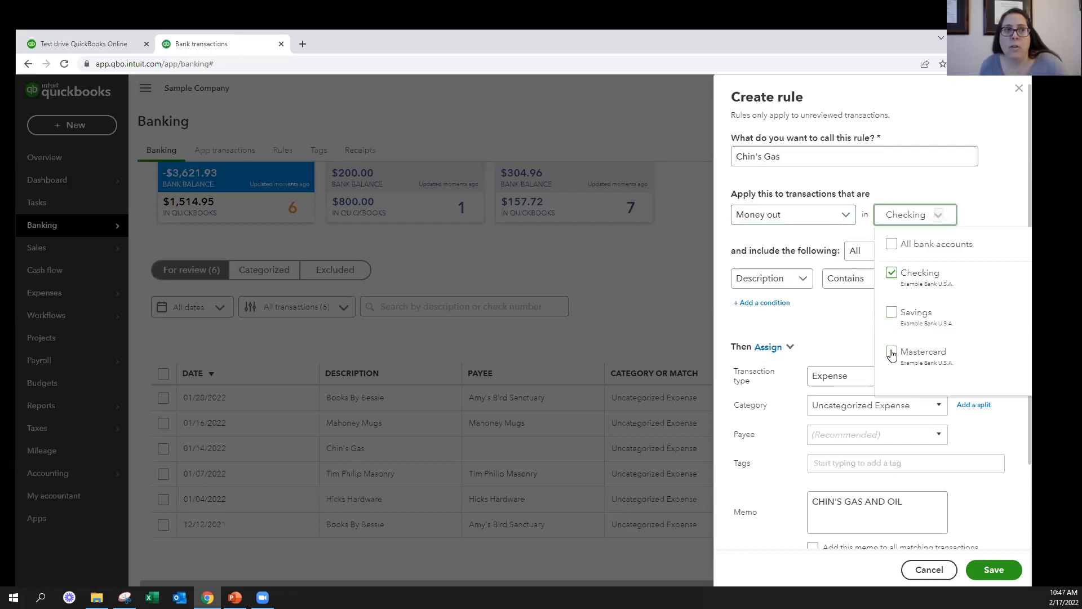
pyautogui.click(889, 244)
pyautogui.click(890, 312)
pyautogui.click(890, 352)
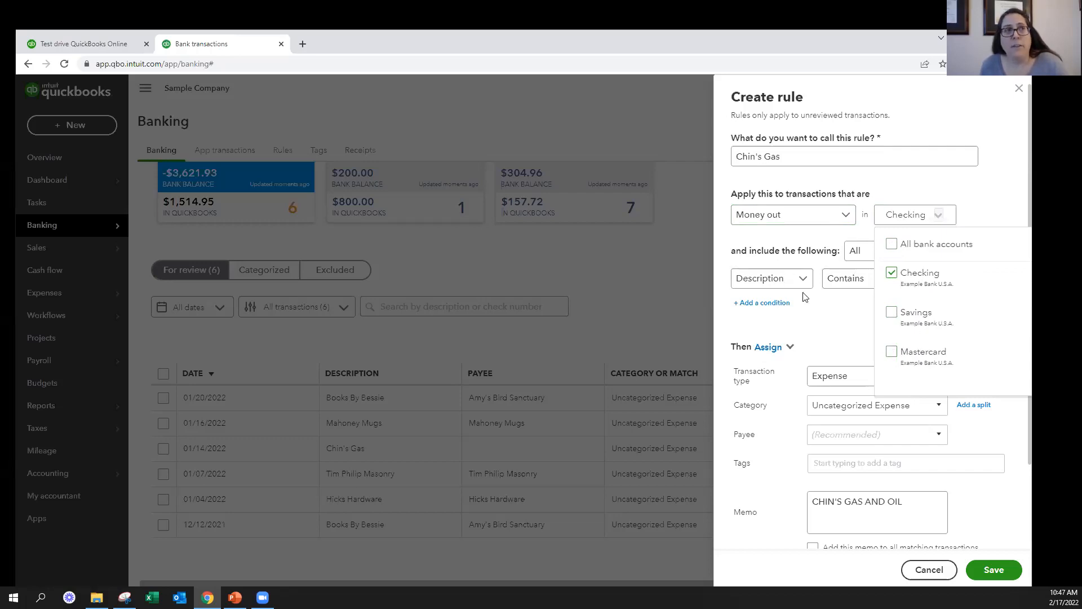
pyautogui.click(892, 245)
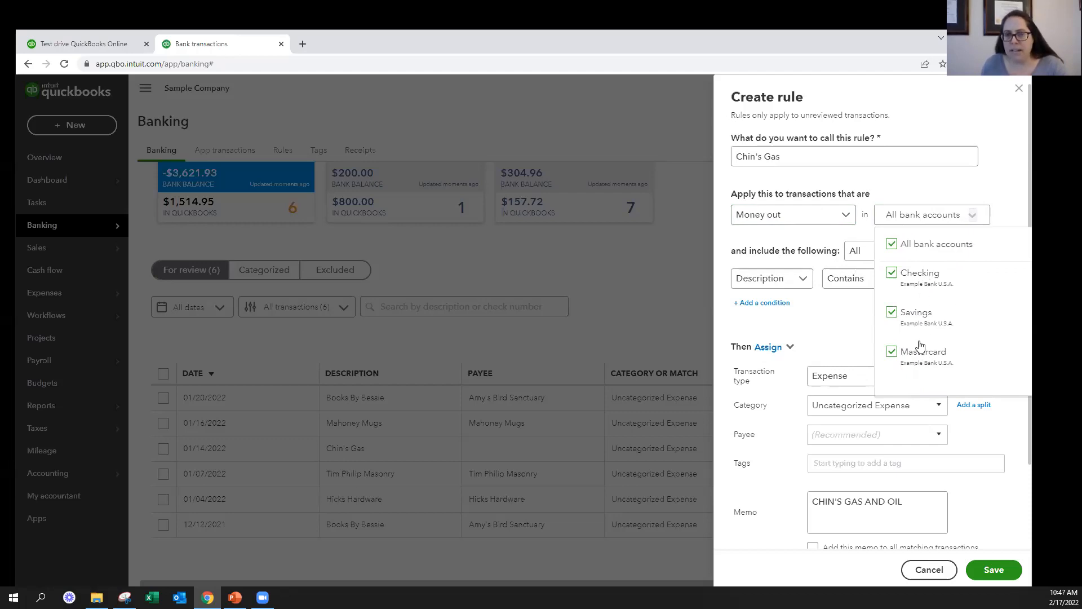
pyautogui.click(893, 313)
pyautogui.click(888, 352)
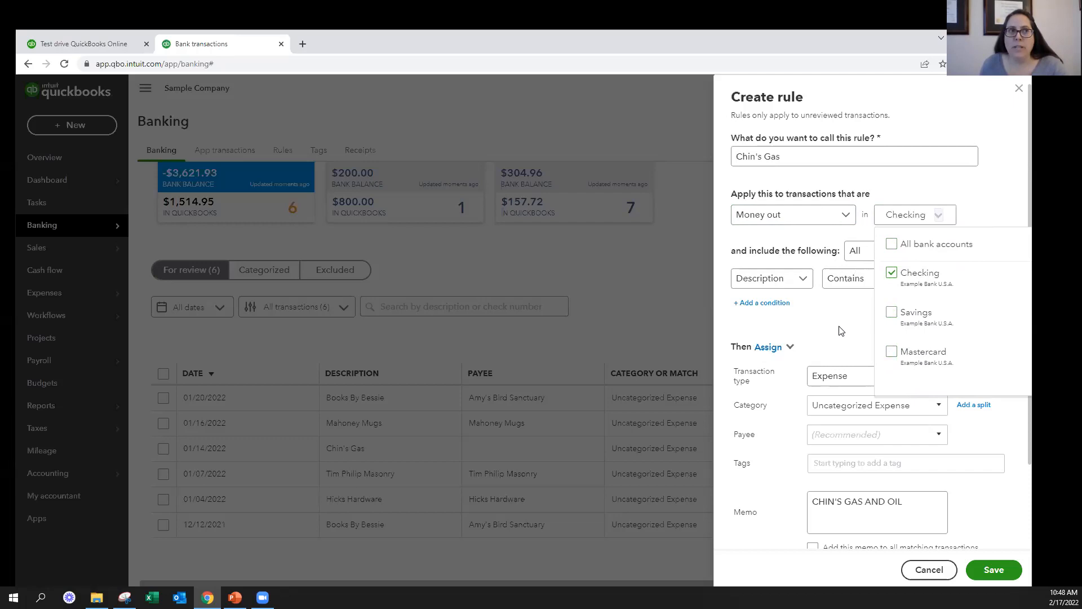
pyautogui.click(873, 343)
# Review the Chin's Gas description condition and set the rule to include All conditions
pyautogui.click(947, 278)
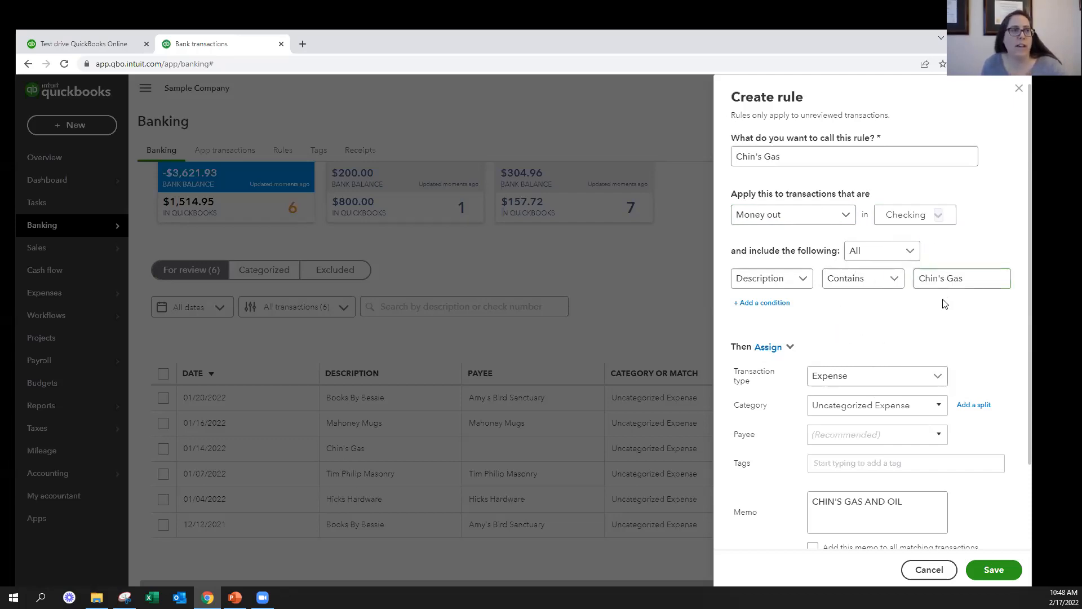
pyautogui.scroll(-1, 945, 305)
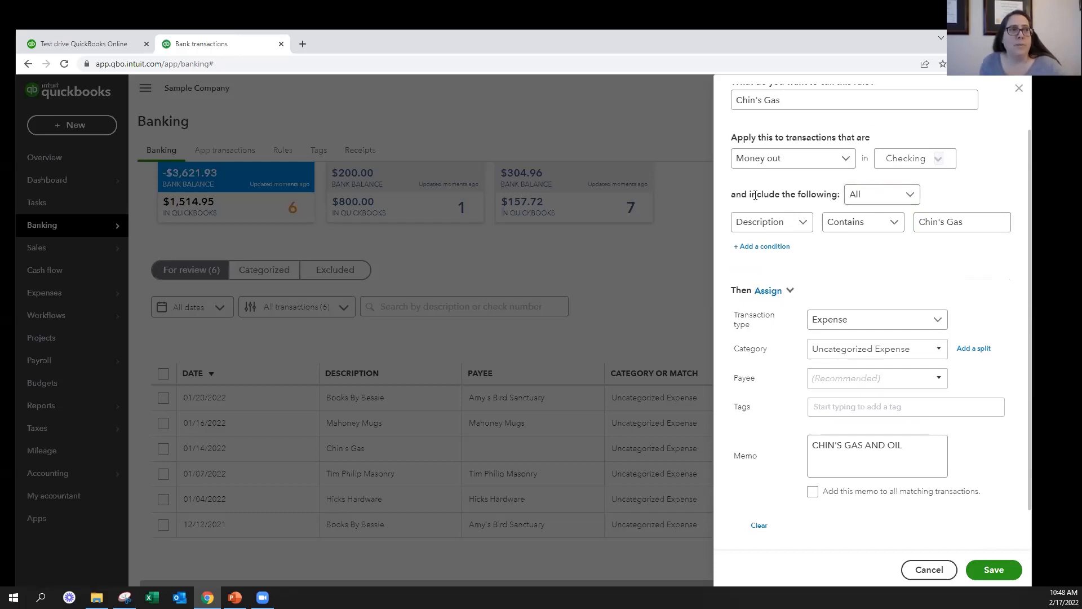
pyautogui.moveTo(731, 194); pyautogui.dragTo(737, 195)
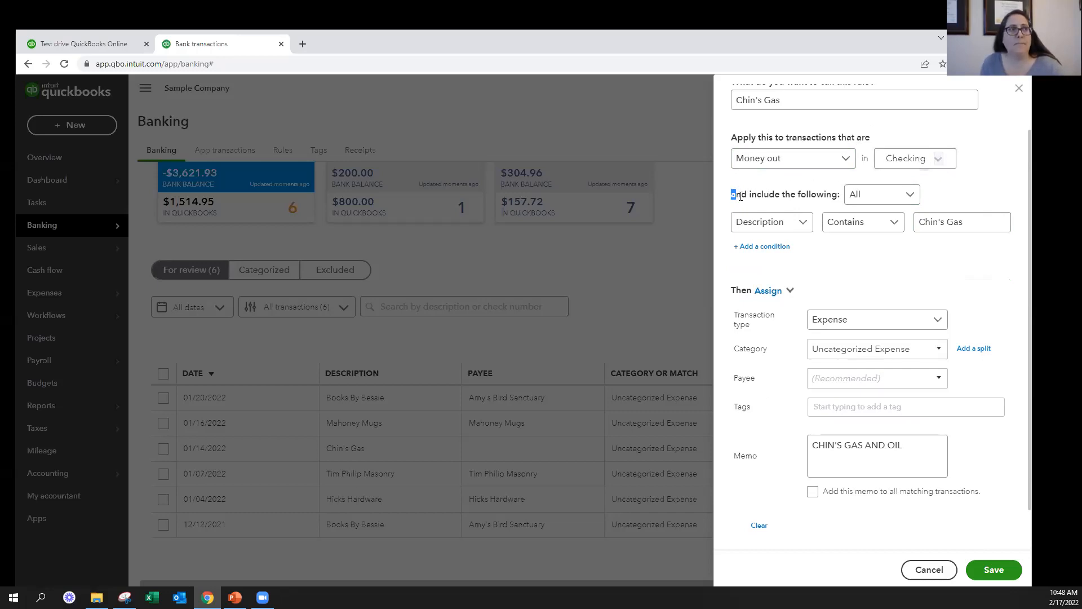
pyautogui.click(906, 199)
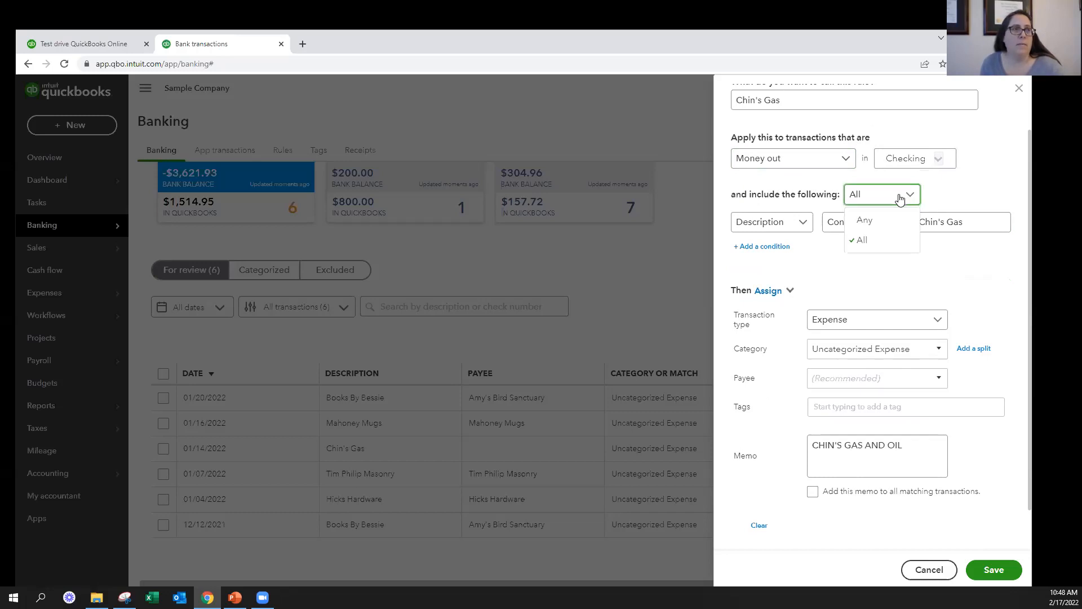
pyautogui.click(866, 244)
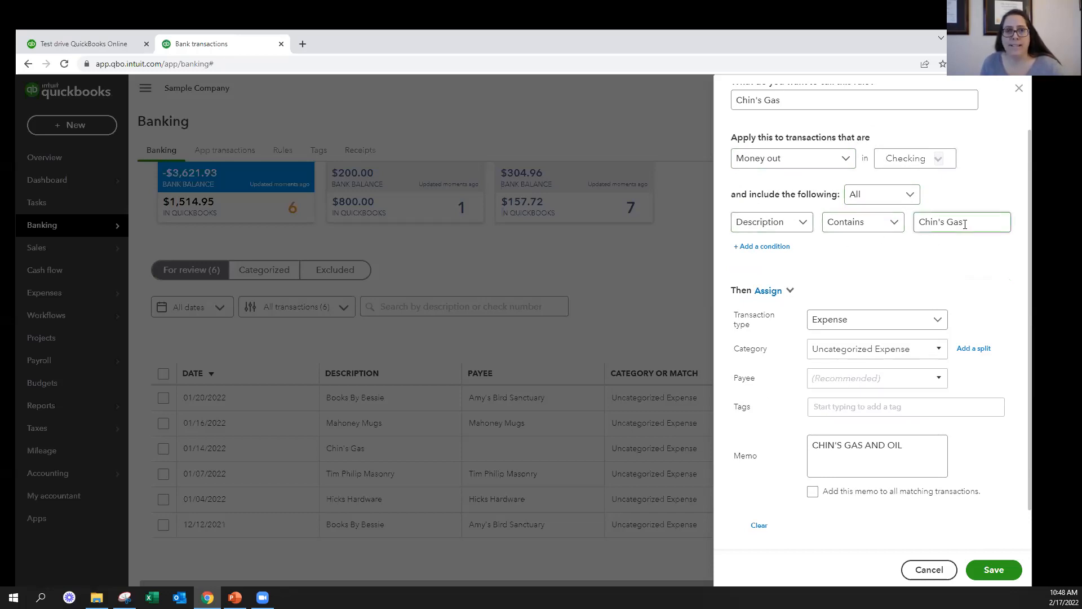
# Add a second condition to the Chin's Gas rule: Amount is less than 150
pyautogui.click(768, 246)
pyautogui.click(792, 251)
pyautogui.click(764, 319)
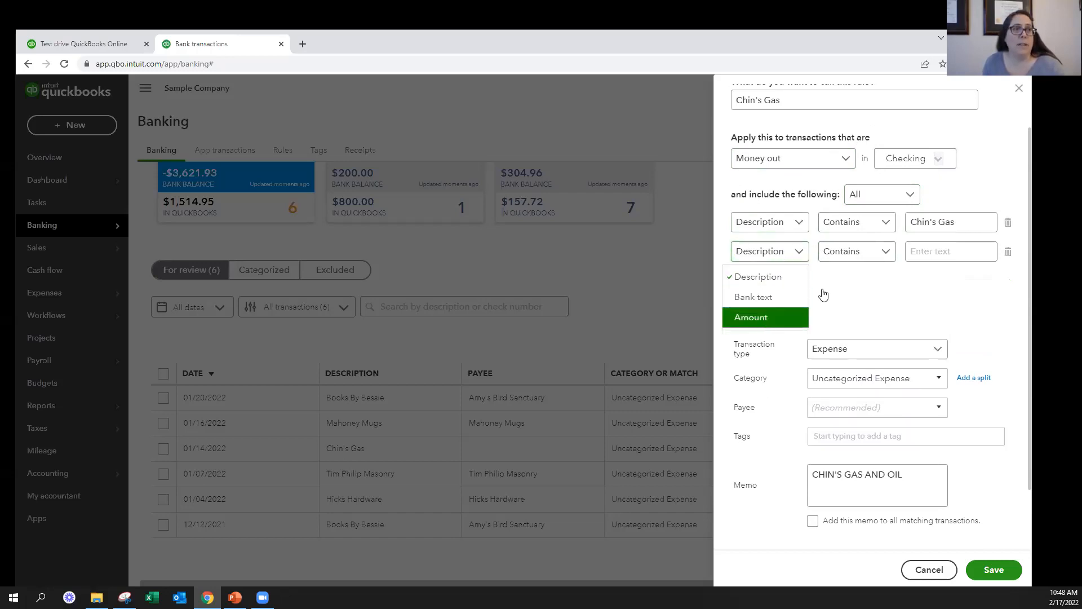
pyautogui.click(881, 251)
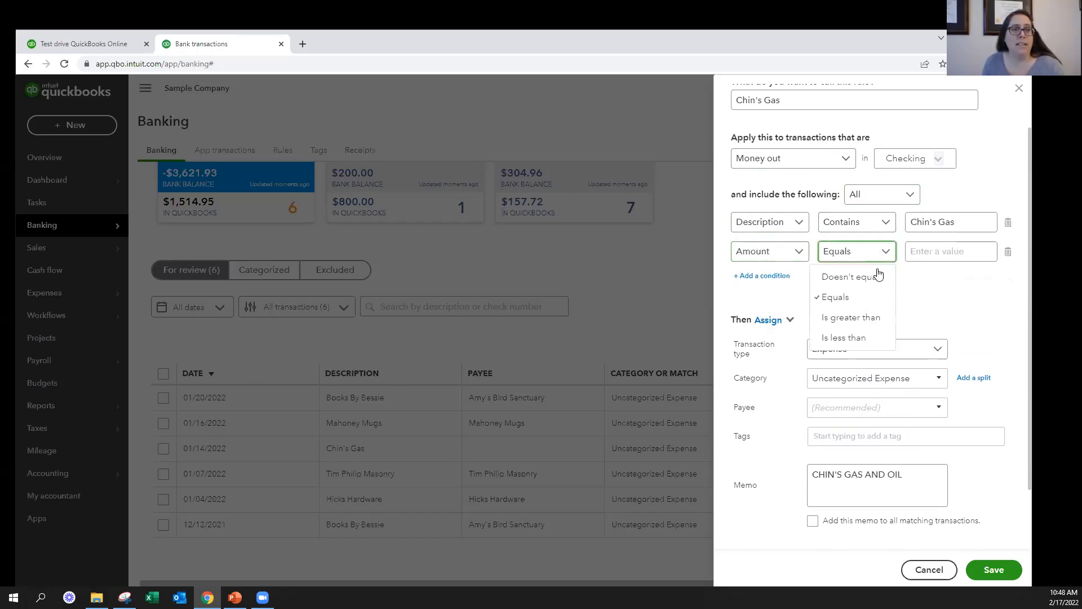
pyautogui.click(860, 338)
pyautogui.click(951, 249)
pyautogui.write('150')
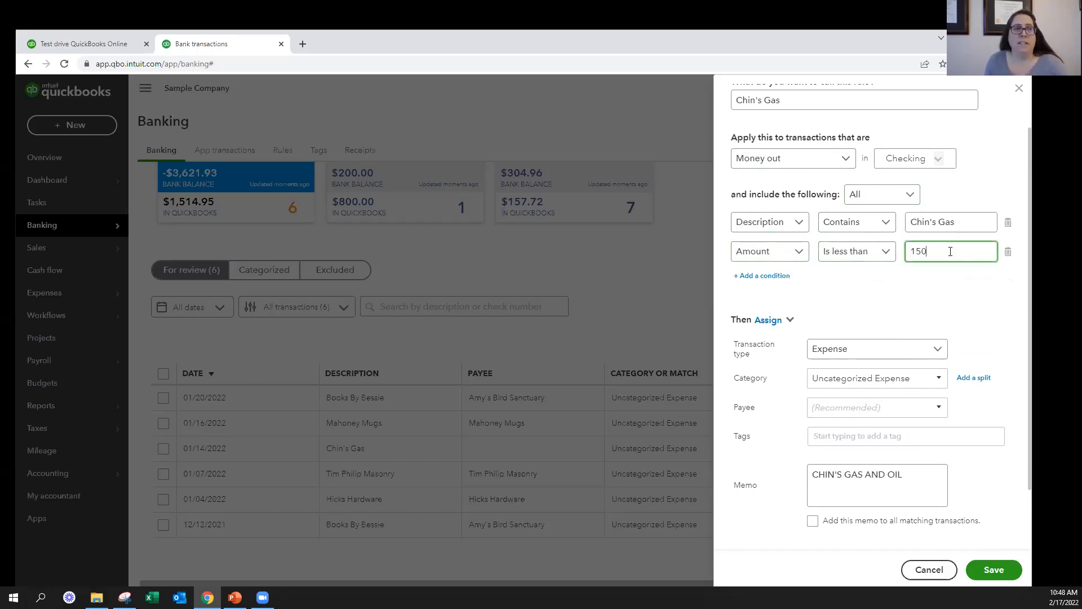
# Try setting the Amount condition's value to 2000 and its comparison to Doesn't equal, and switch the comparison to Equals
pyautogui.press('BackSpace')
pyautogui.press('BackSpace')
pyautogui.press('BackSpace')
pyautogui.write('2000')
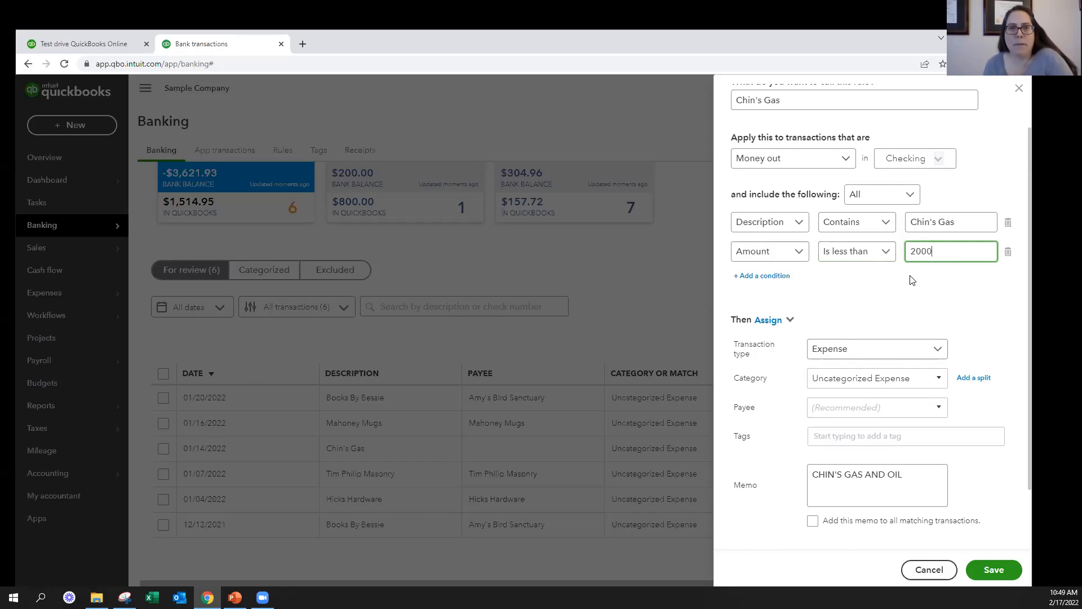
pyautogui.click(867, 251)
pyautogui.click(846, 276)
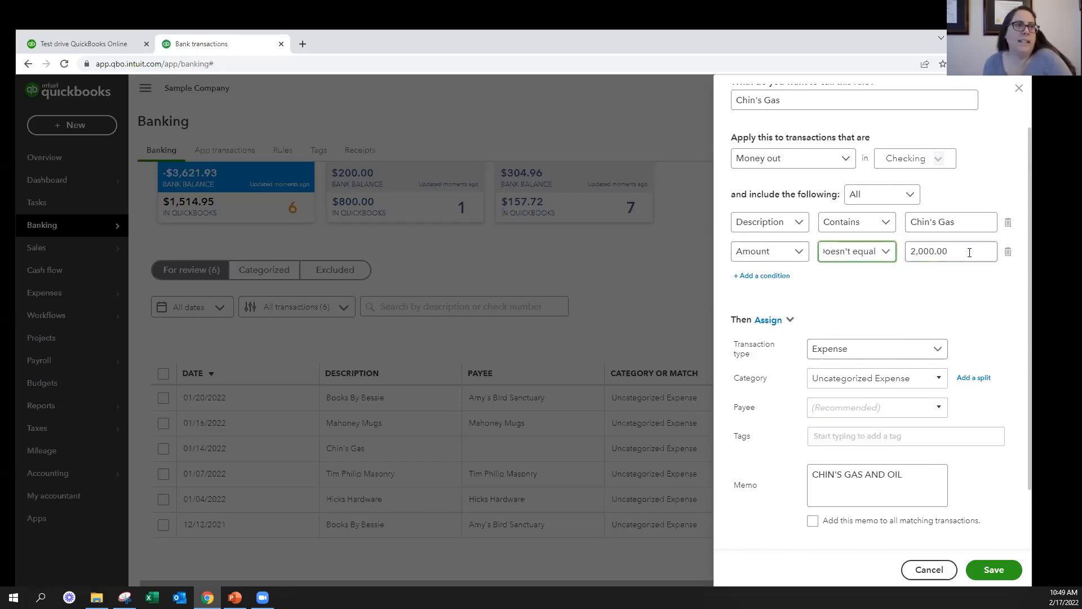
pyautogui.click(839, 258)
pyautogui.click(842, 303)
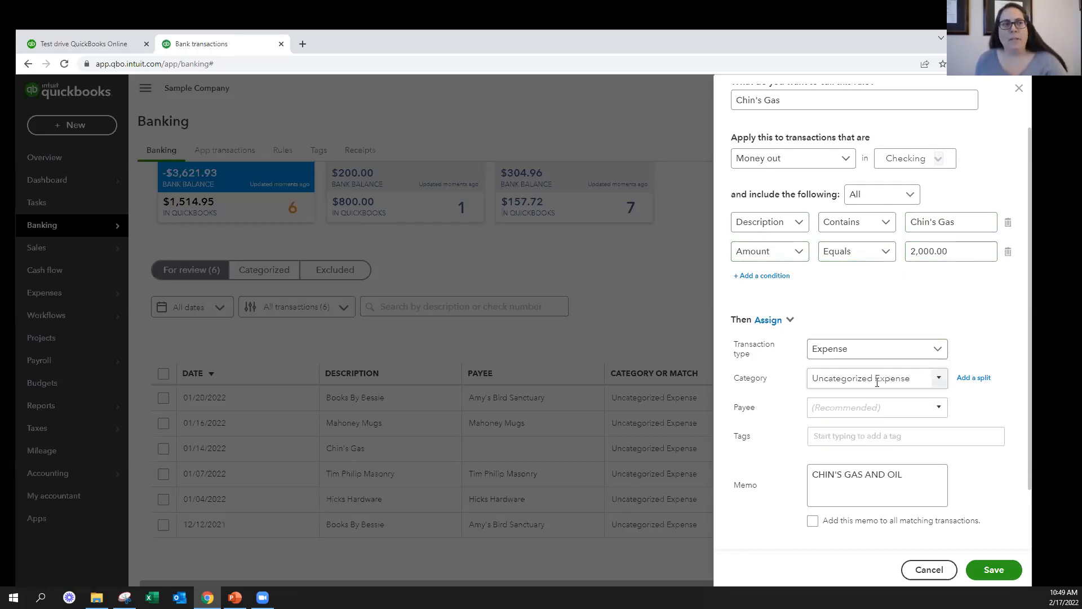
# Remove the Amount condition from the Chin's Gas rule and set the assigned category to Automobile:Fuel
pyautogui.moveTo(732, 383); pyautogui.dragTo(792, 384)
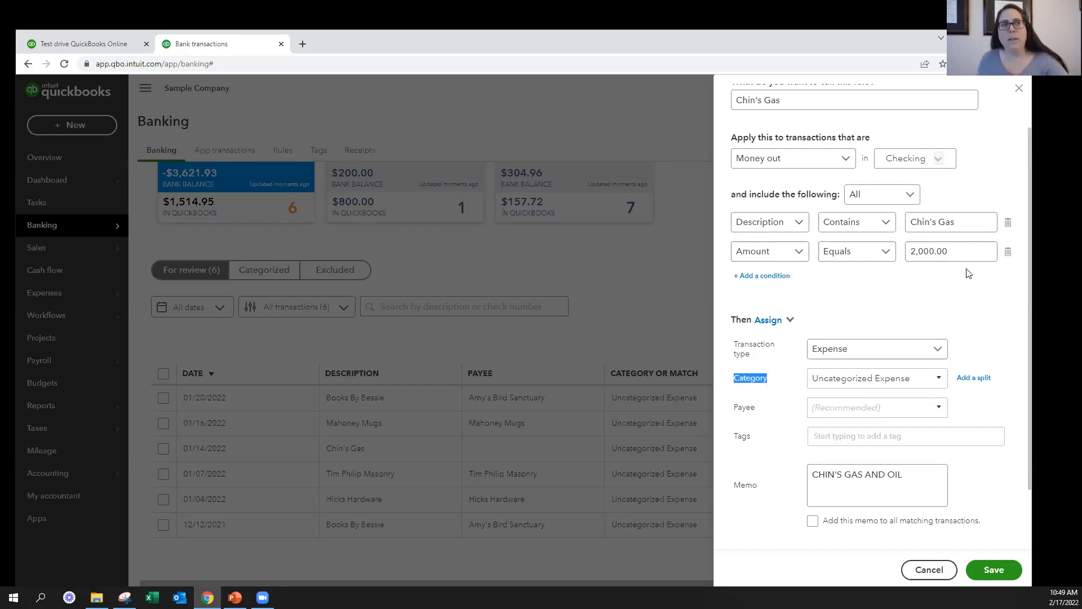
pyautogui.click(1008, 254)
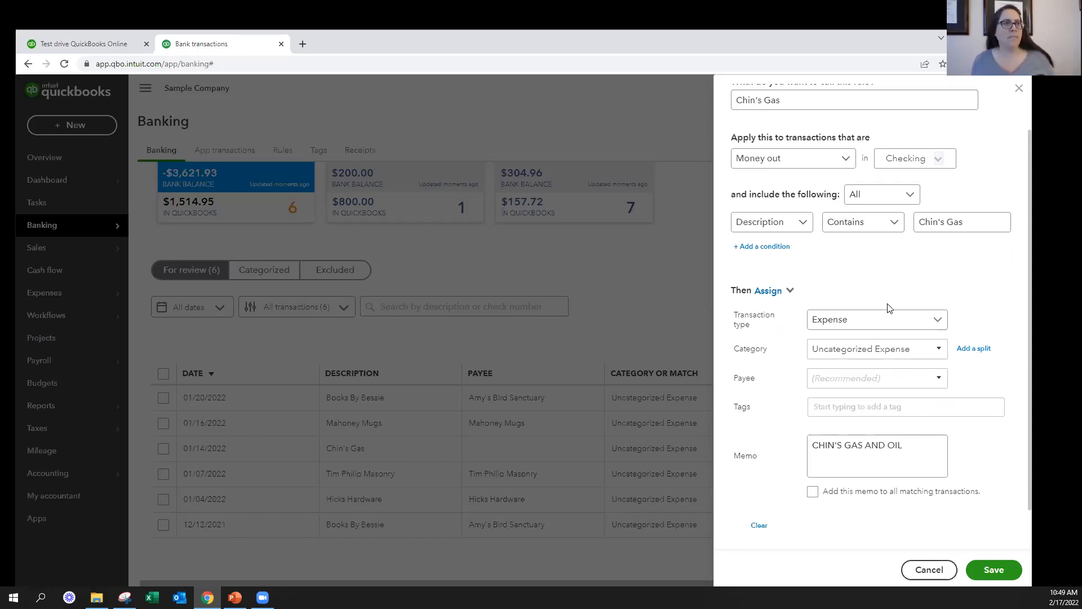
pyautogui.click(815, 348)
pyautogui.write('Fuel')
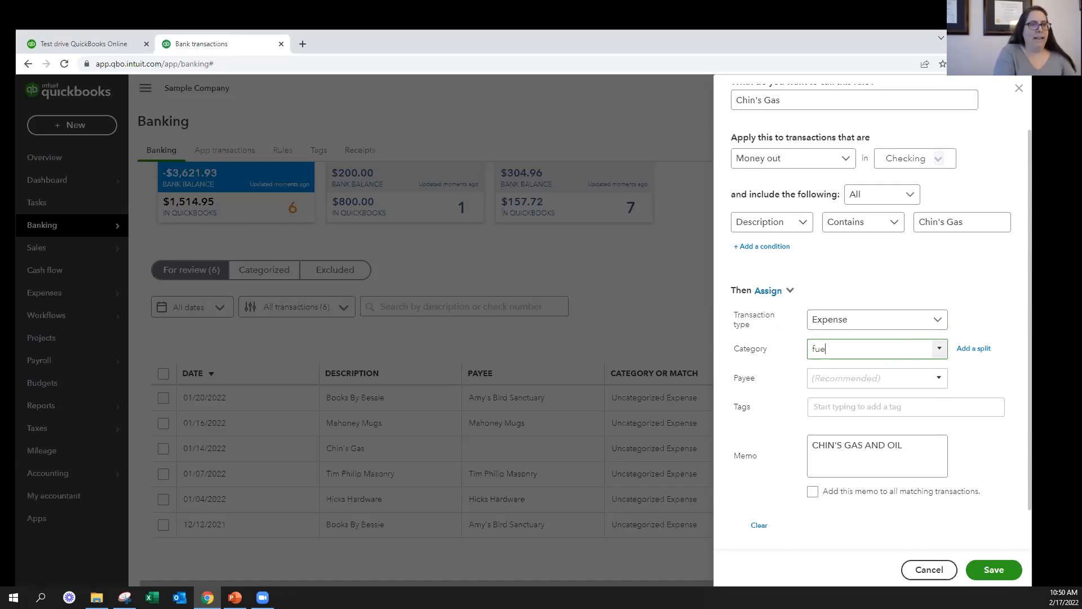
pyautogui.click(858, 400)
# Set the rule's payee to Chin's Gas and Oil and turn on Auto-add for matching transactions
pyautogui.click(845, 377)
pyautogui.write("Chin's Gas and Oil")
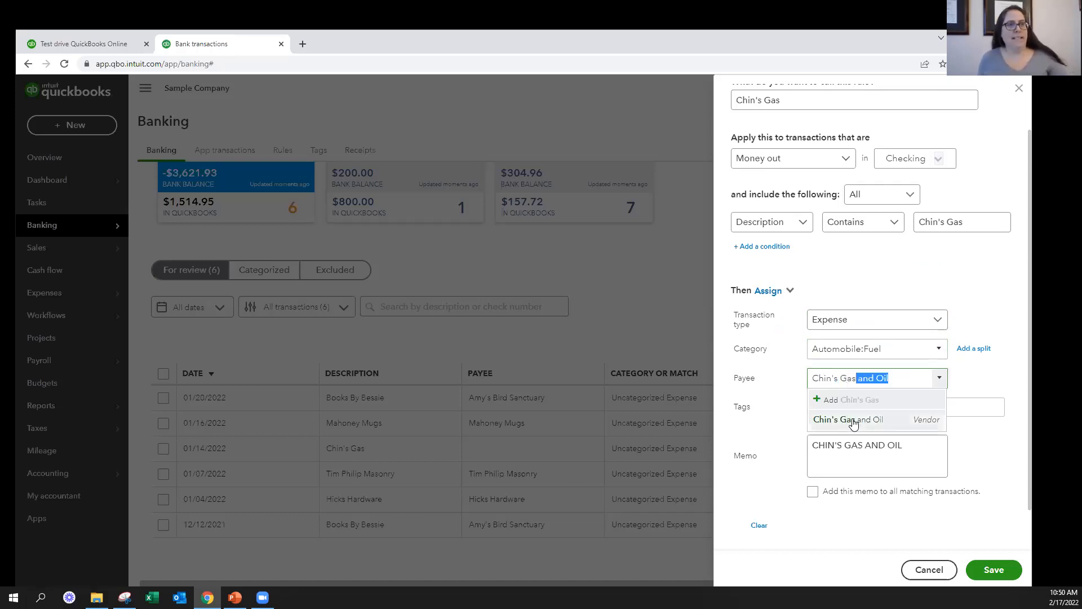
pyautogui.click(850, 420)
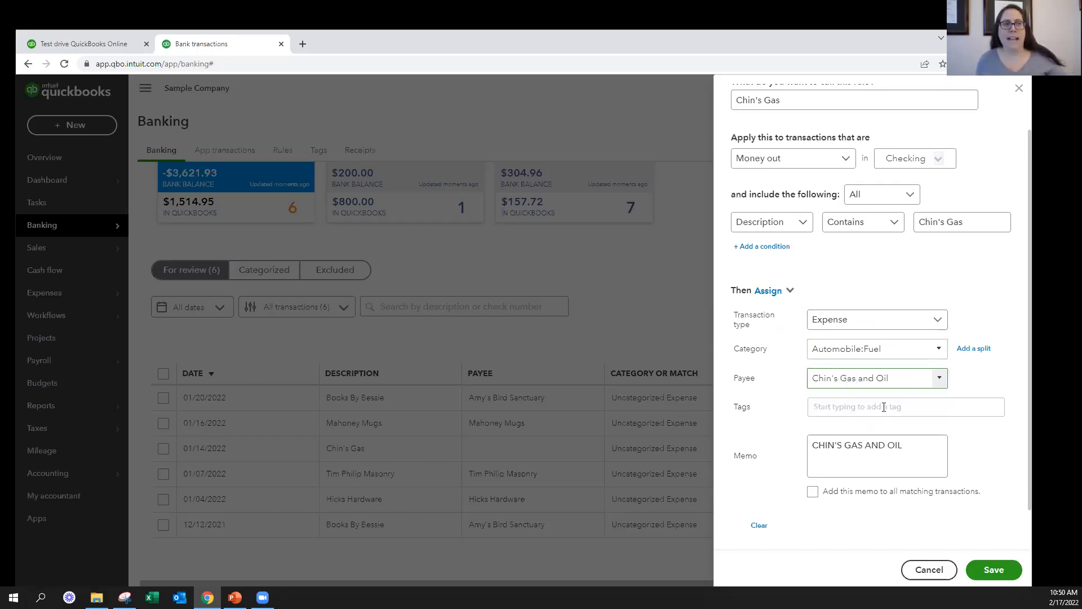
pyautogui.scroll(-1, 884, 407)
pyautogui.click(782, 519)
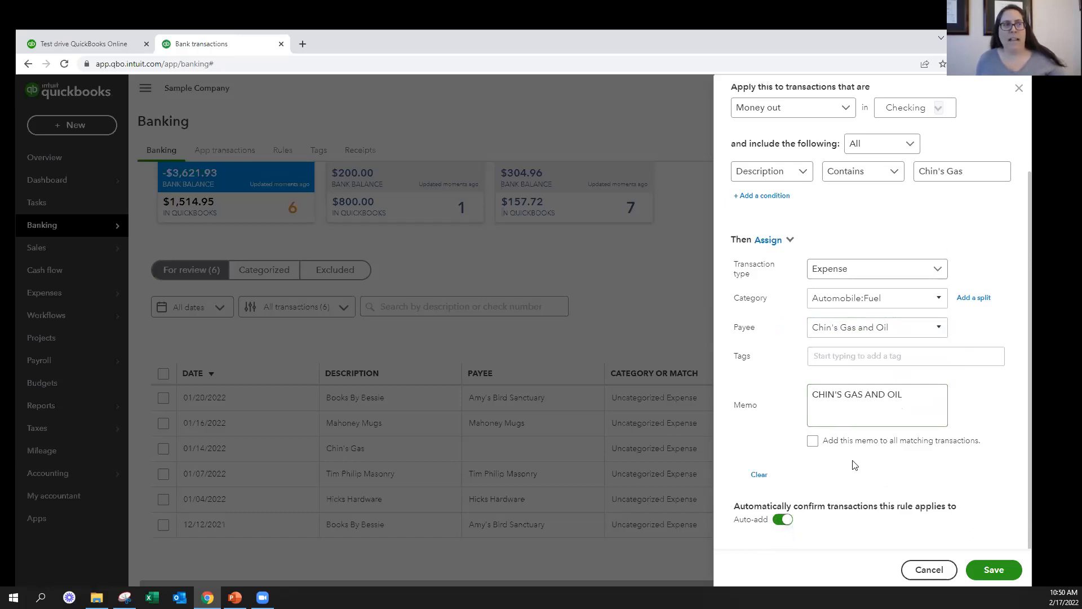
# Try adding the memo to all matching transactions, switch that option back off, and try to save the rule
pyautogui.moveTo(906, 399); pyautogui.dragTo(797, 404)
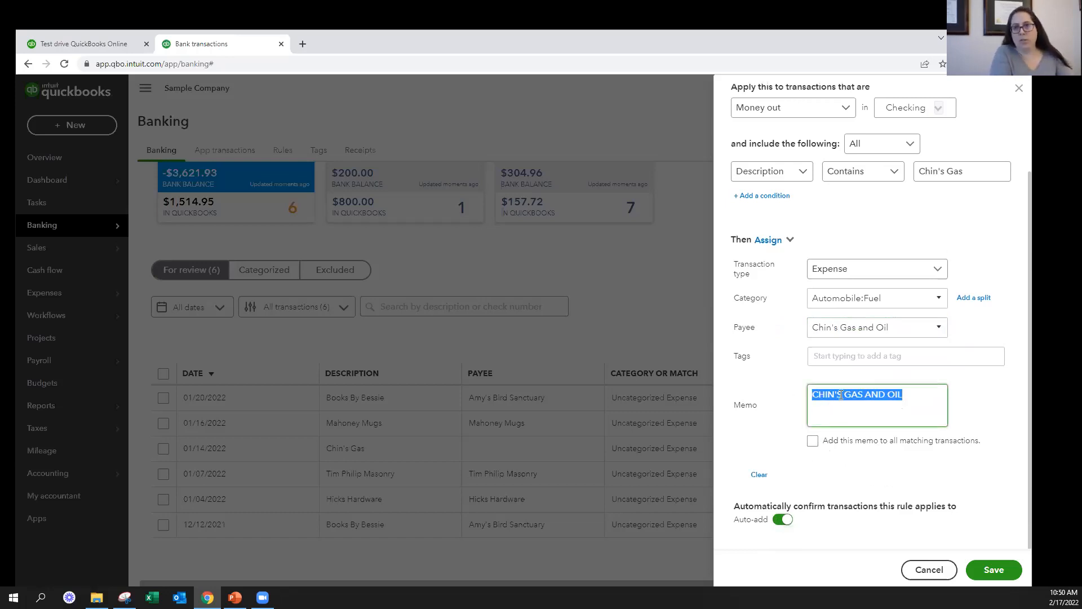
pyautogui.click(812, 441)
pyautogui.click(813, 441)
pyautogui.click(992, 569)
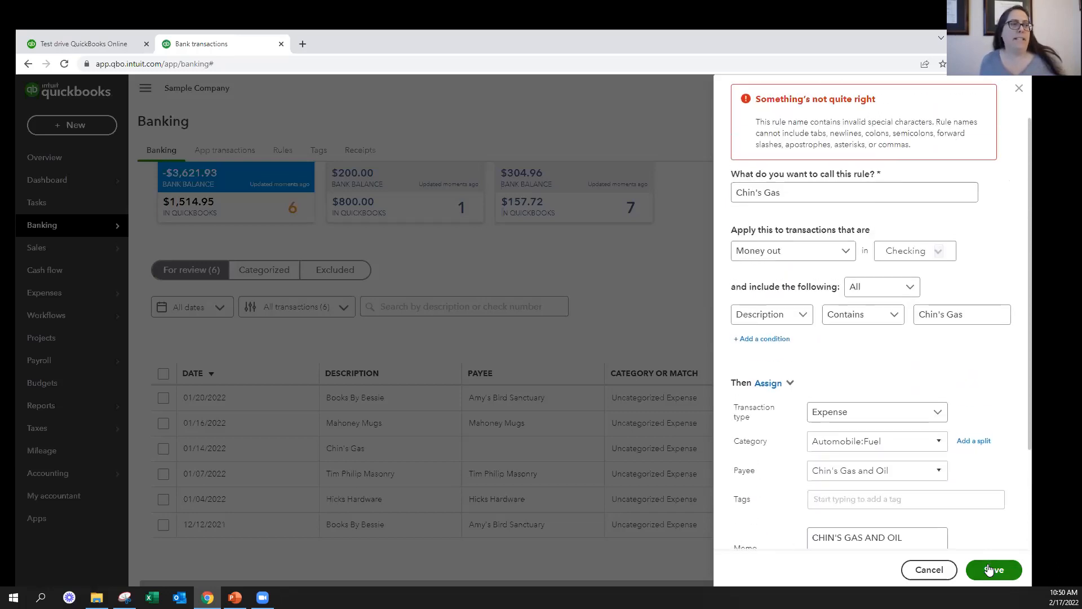
# Rename the rule Chins Gas without the apostrophe and save it
pyautogui.click(781, 192)
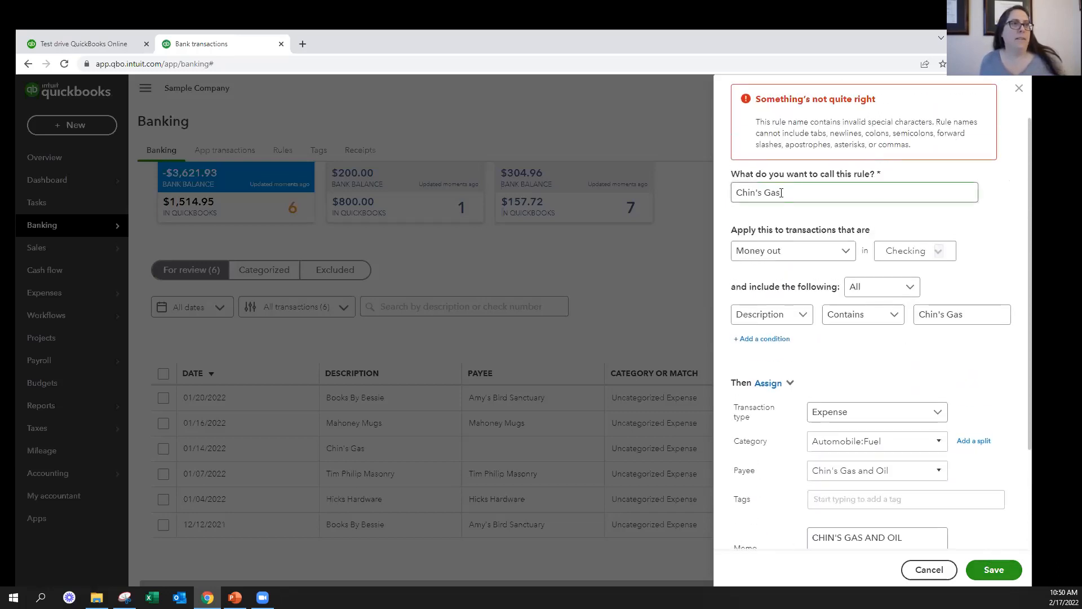
pyautogui.click(757, 192)
pyautogui.write('\\')
pyautogui.press('BackSpace')
pyautogui.click(758, 192)
pyautogui.press('BackSpace')
pyautogui.scroll(-3, 877, 289)
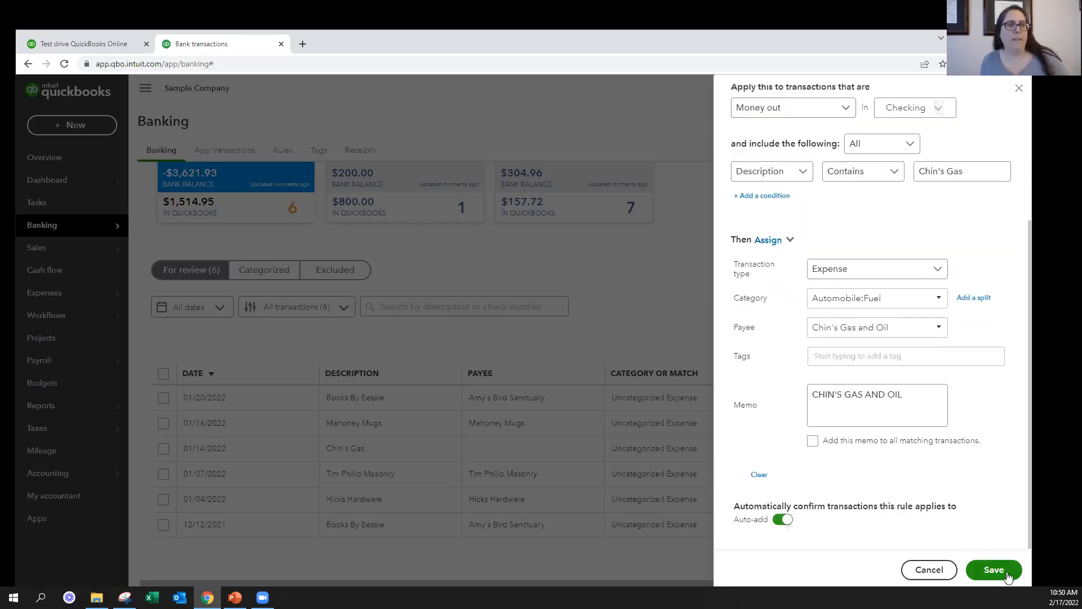
pyautogui.click(993, 570)
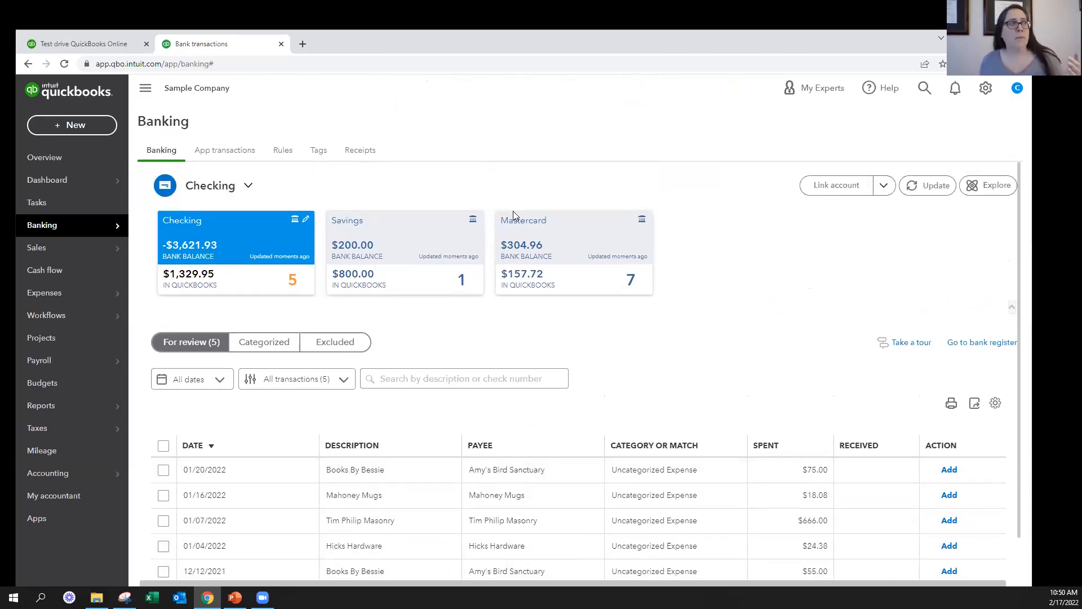
# Edit the Chins Gas rule to apply to all bank accounts and save the change
pyautogui.click(283, 154)
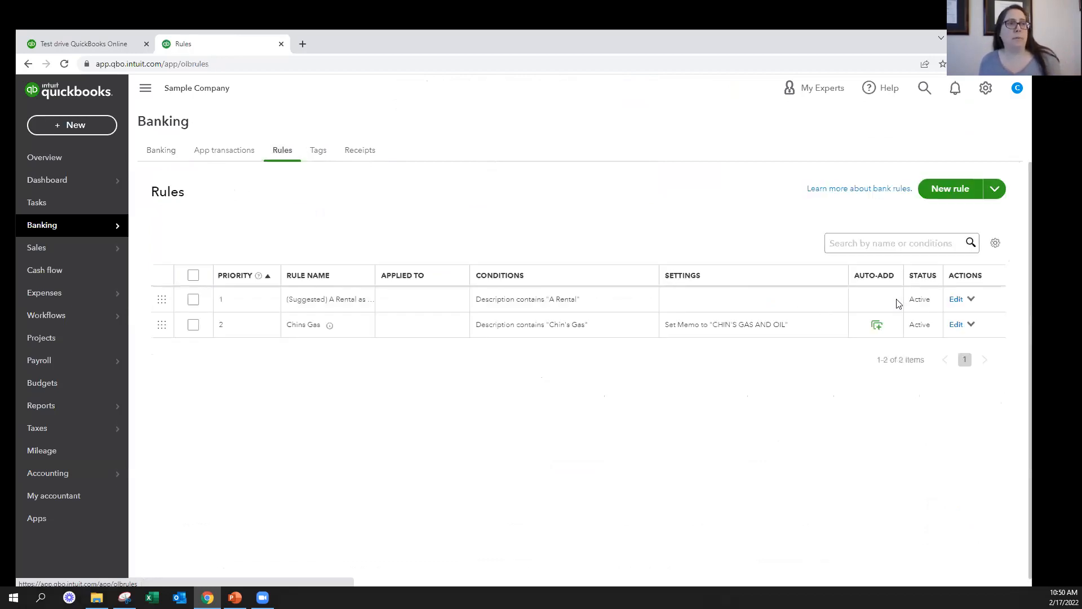
pyautogui.click(957, 326)
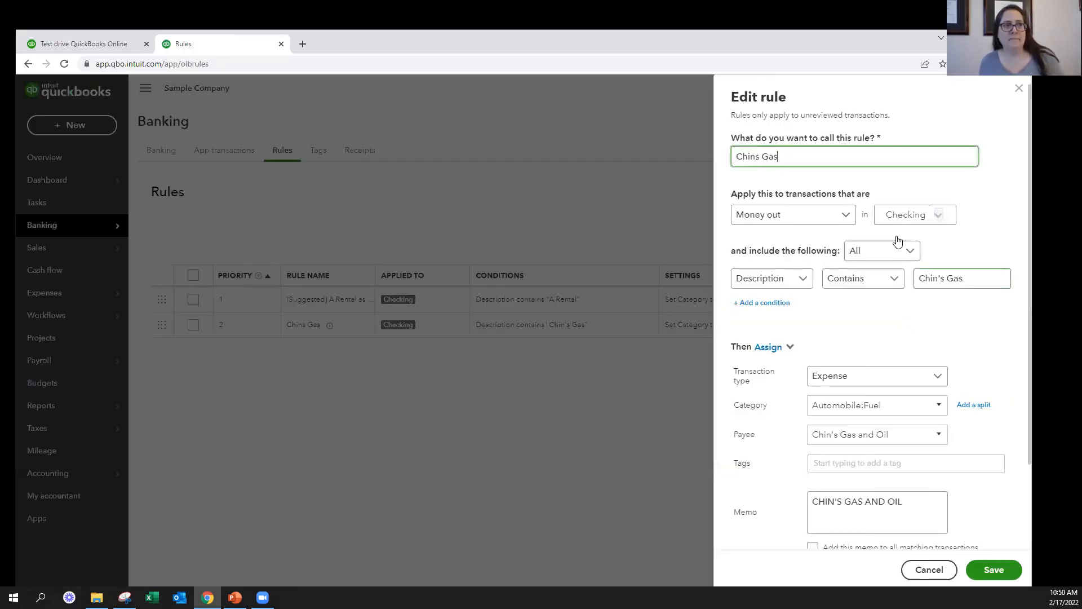
pyautogui.click(911, 214)
pyautogui.click(891, 244)
pyautogui.click(990, 568)
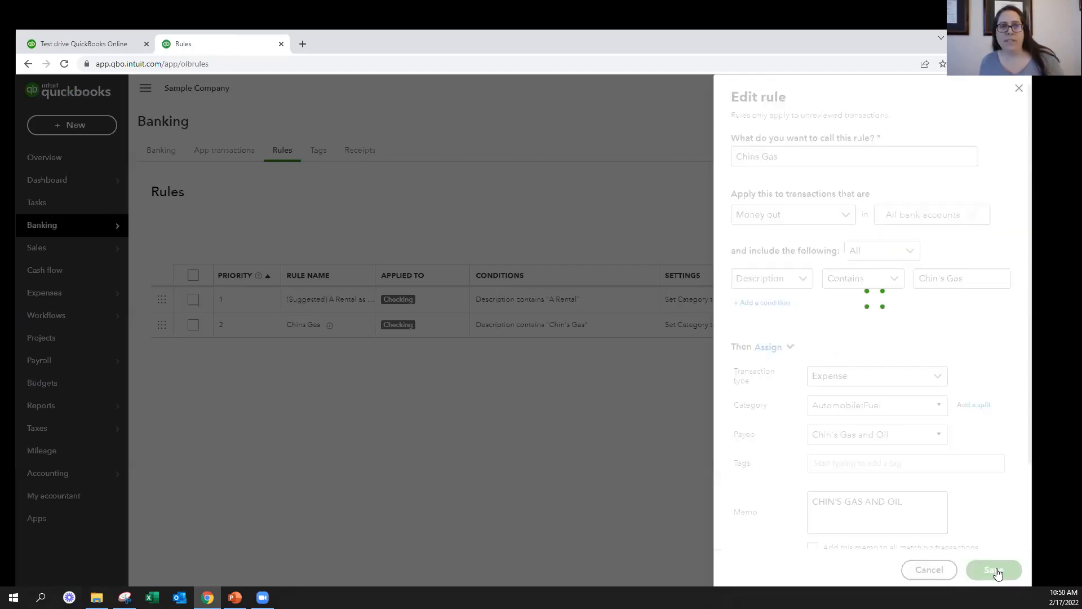
# Check the Checking transactions awaiting review, and view the actions available for the suggested A Rental rule
pyautogui.click(161, 154)
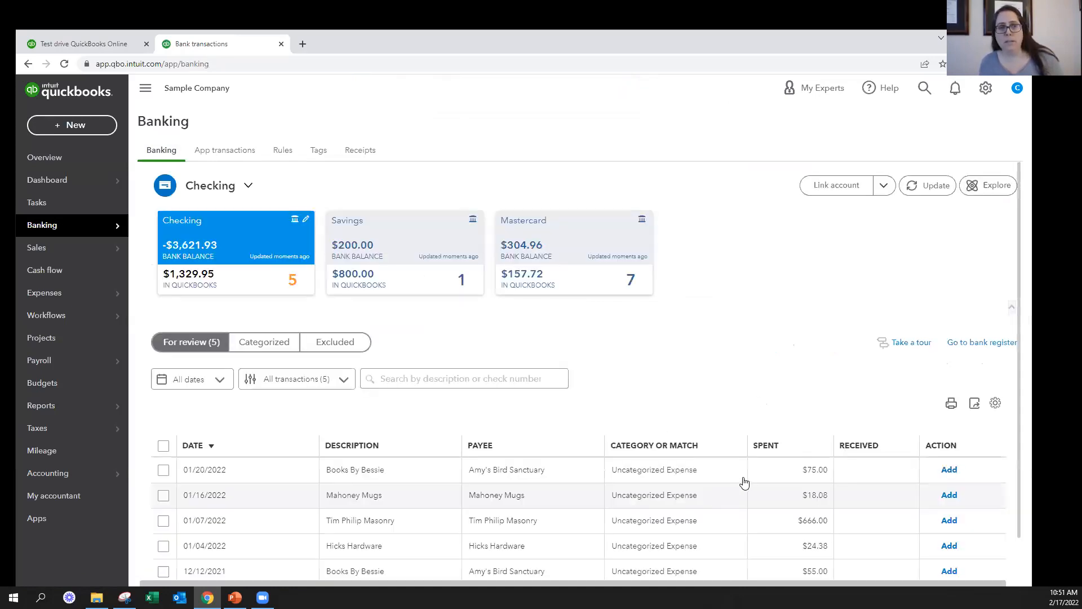
pyautogui.scroll(-1, 671, 486)
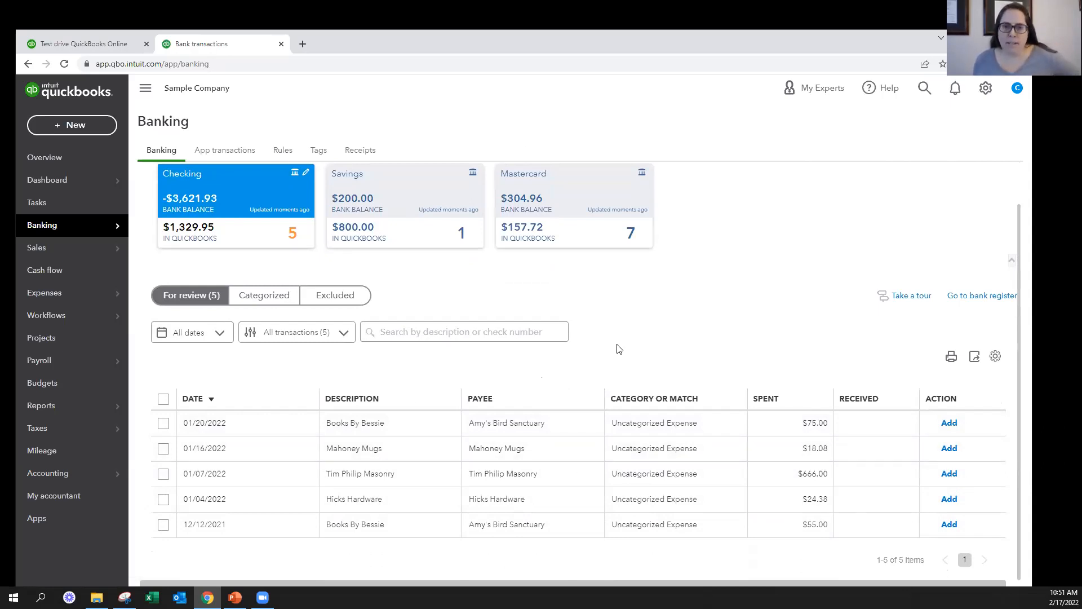
pyautogui.click(282, 150)
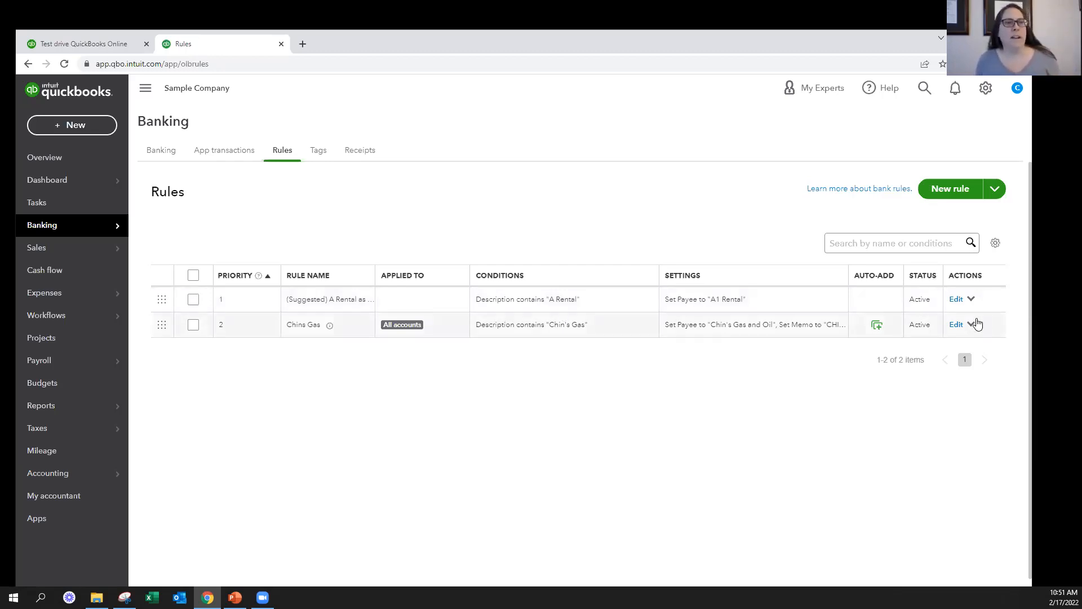
pyautogui.click(971, 299)
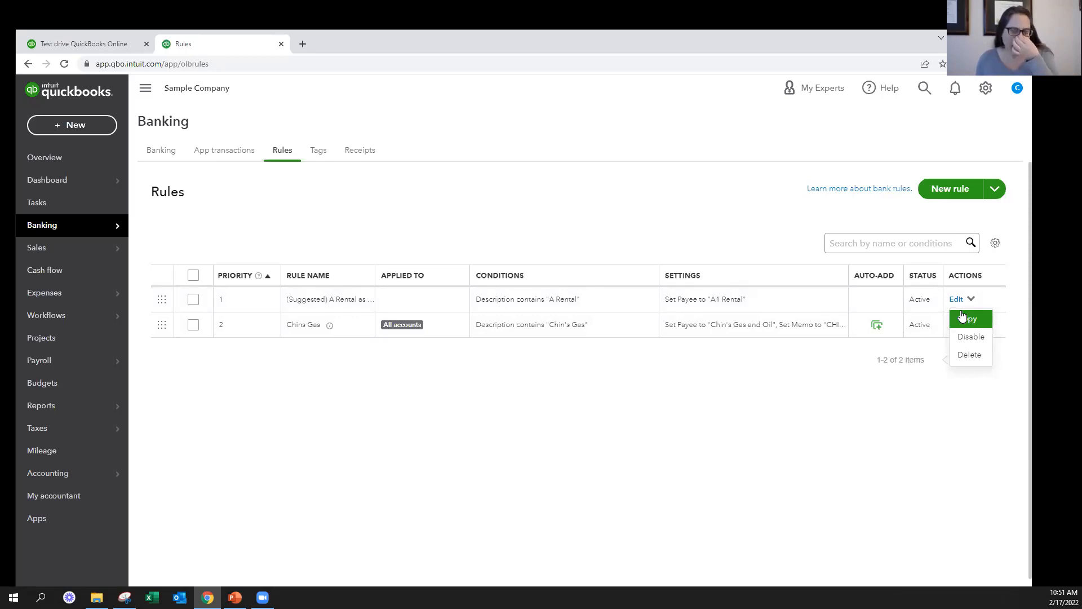
pyautogui.click(768, 452)
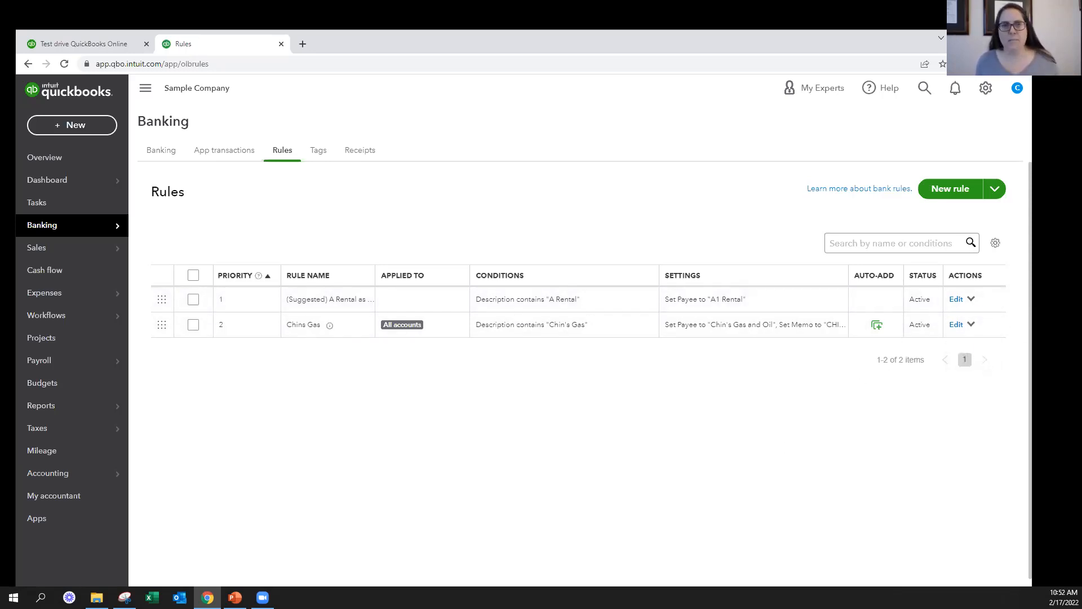
pyautogui.hotkey('alt', 'Tab')
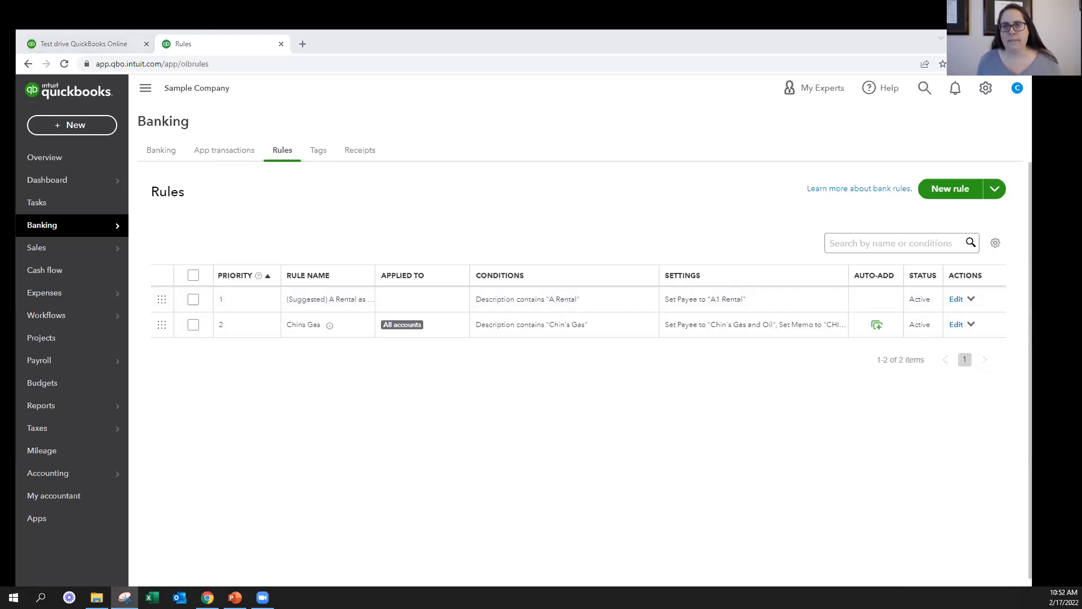
pyautogui.hotkey('alt', 'Tab')
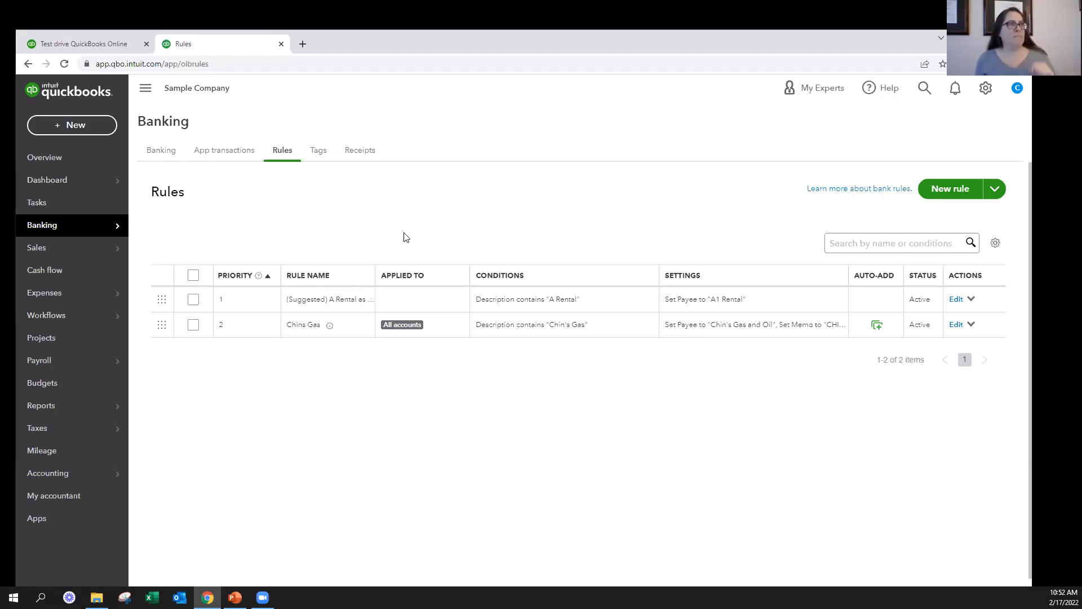
# Examine the transactions awaiting review in the Checking, Savings, and Mastercard accounts, including their categories and matches
pyautogui.click(153, 151)
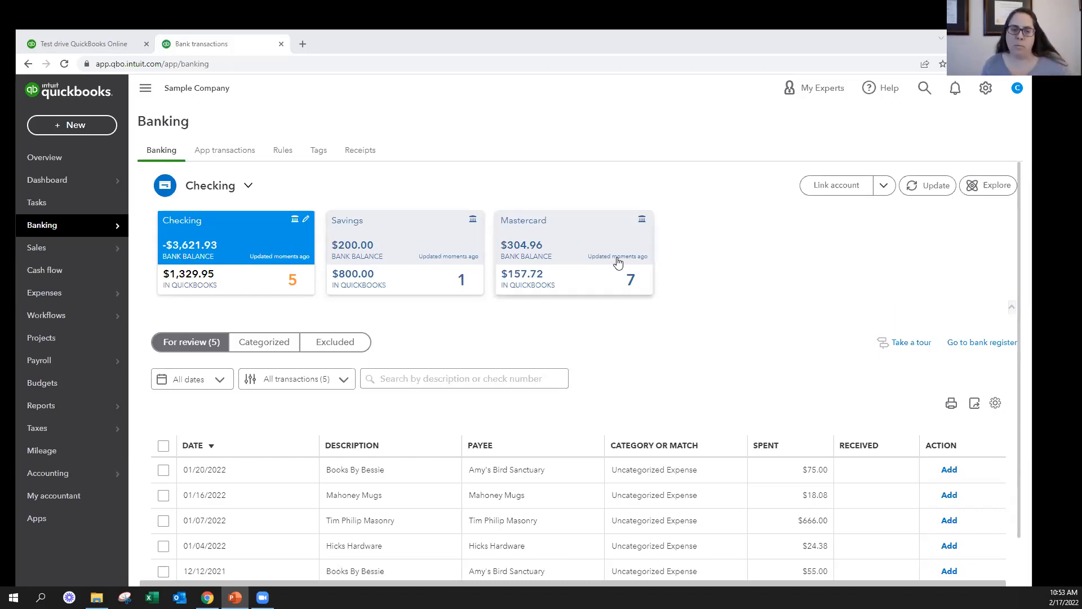
pyautogui.scroll(-1, 701, 312)
pyautogui.scroll(1, 702, 311)
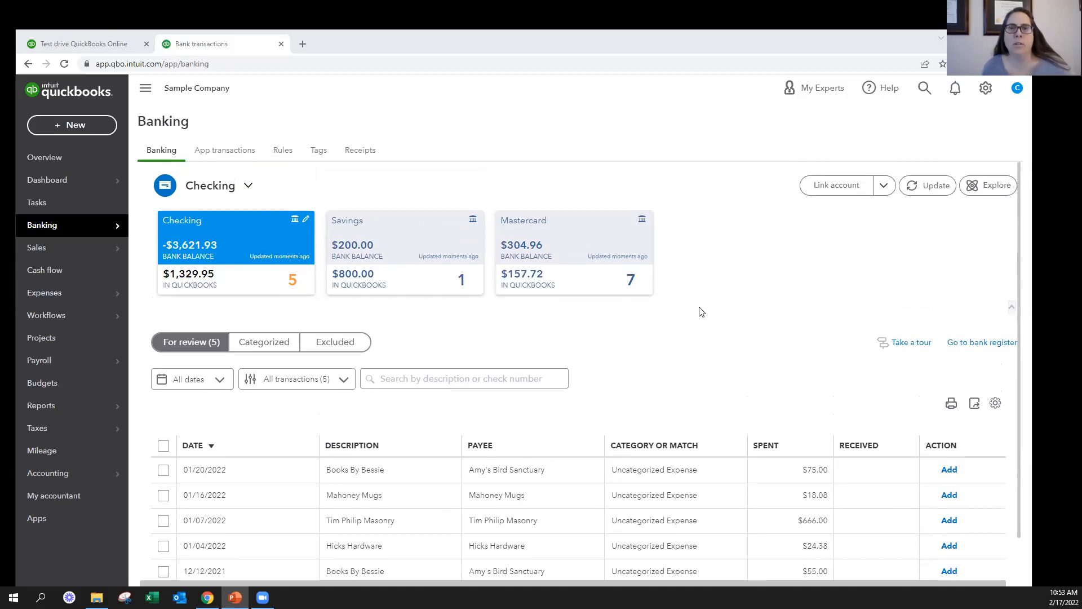
pyautogui.click(367, 234)
pyautogui.click(563, 243)
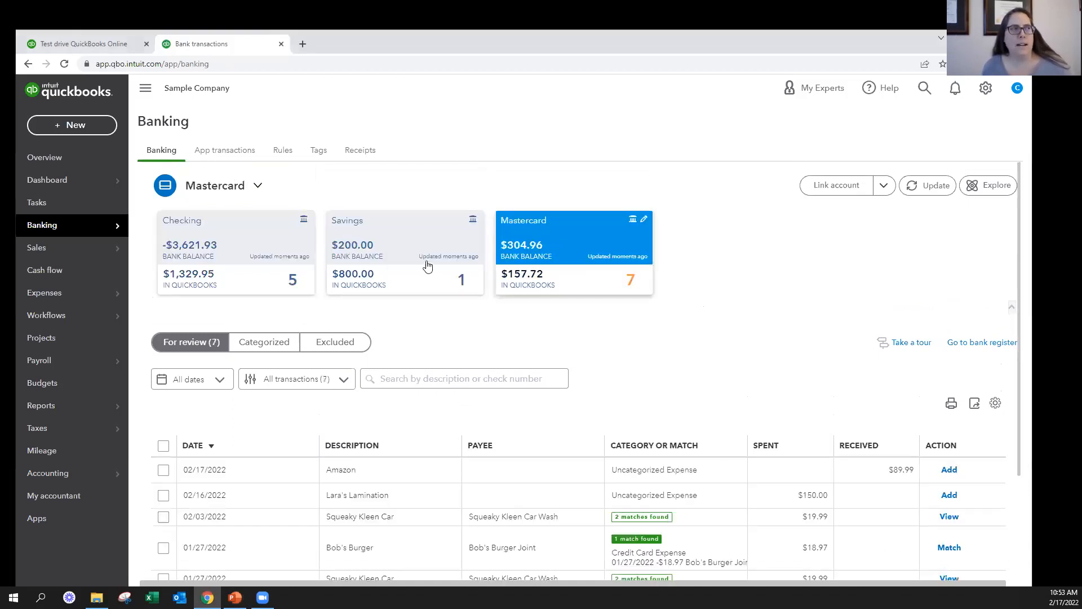
pyautogui.click(374, 255)
pyautogui.click(275, 254)
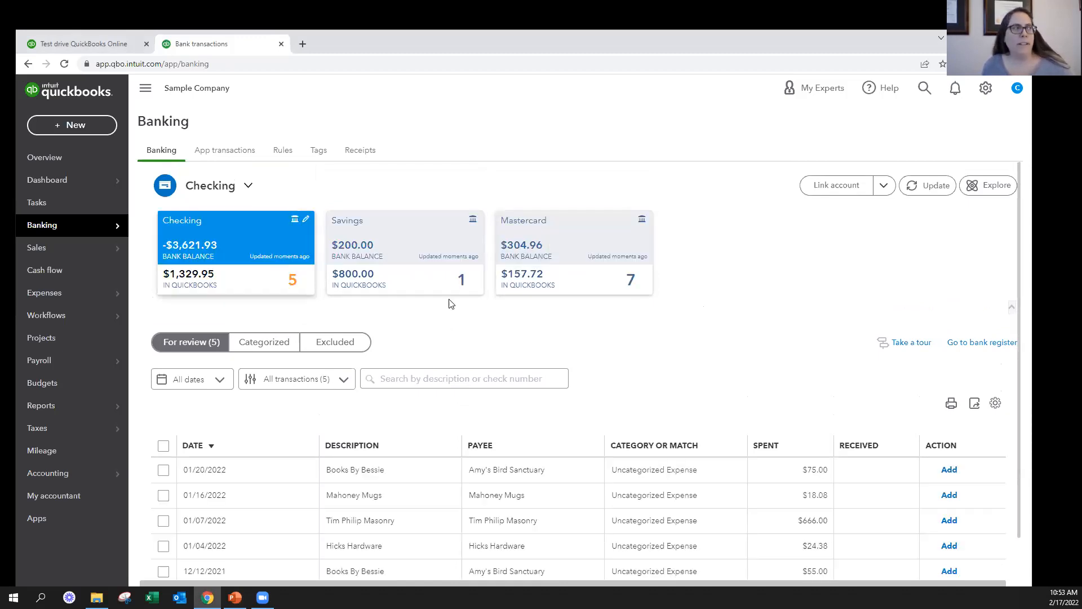
pyautogui.scroll(-1, 452, 345)
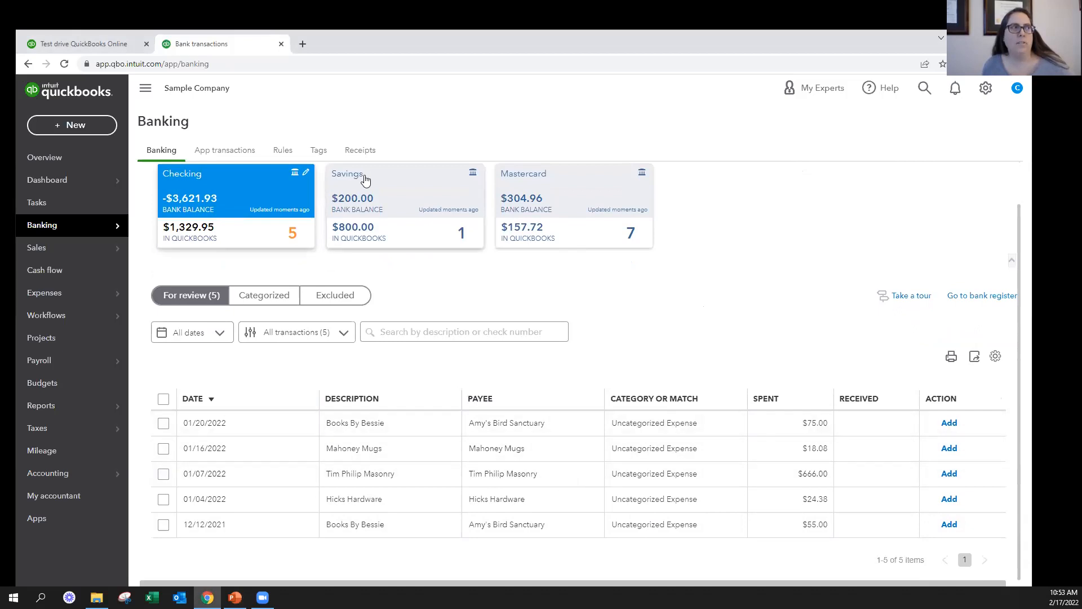
pyautogui.click(385, 204)
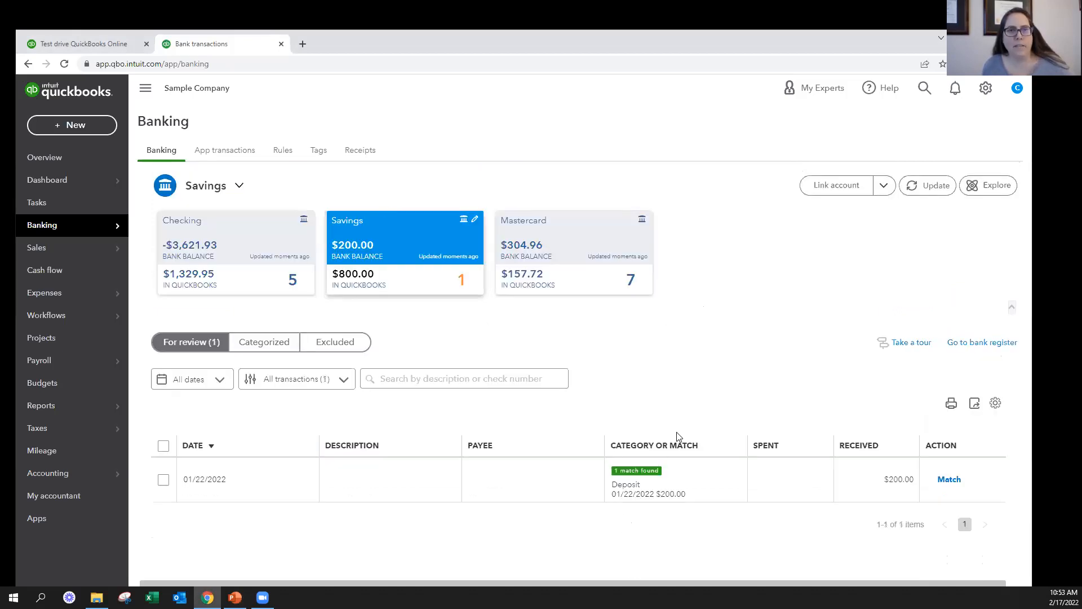
pyautogui.click(535, 258)
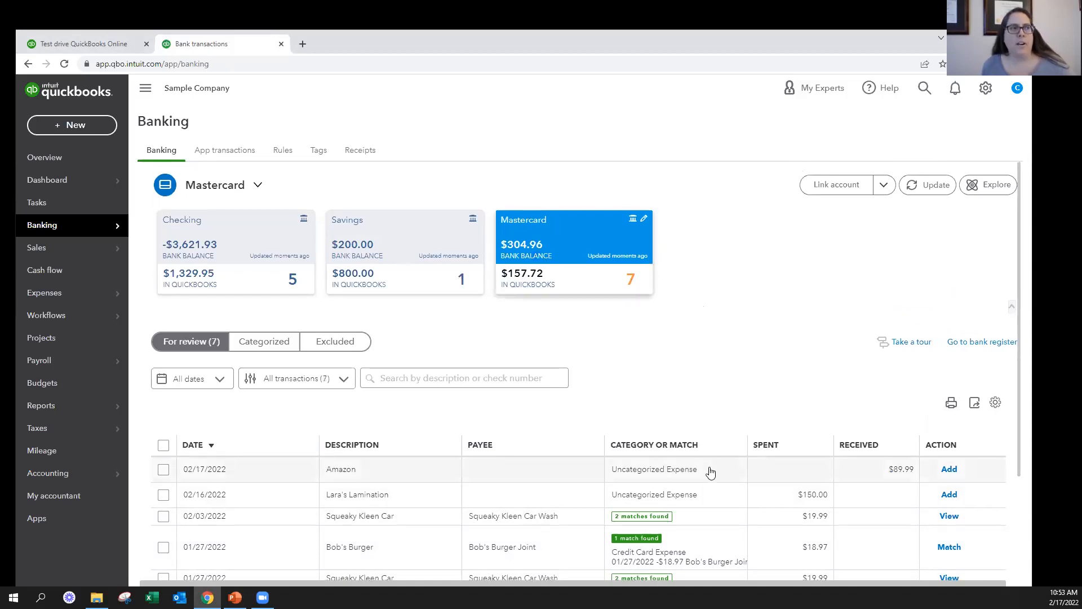
pyautogui.scroll(-2, 712, 471)
pyautogui.scroll(2, 709, 444)
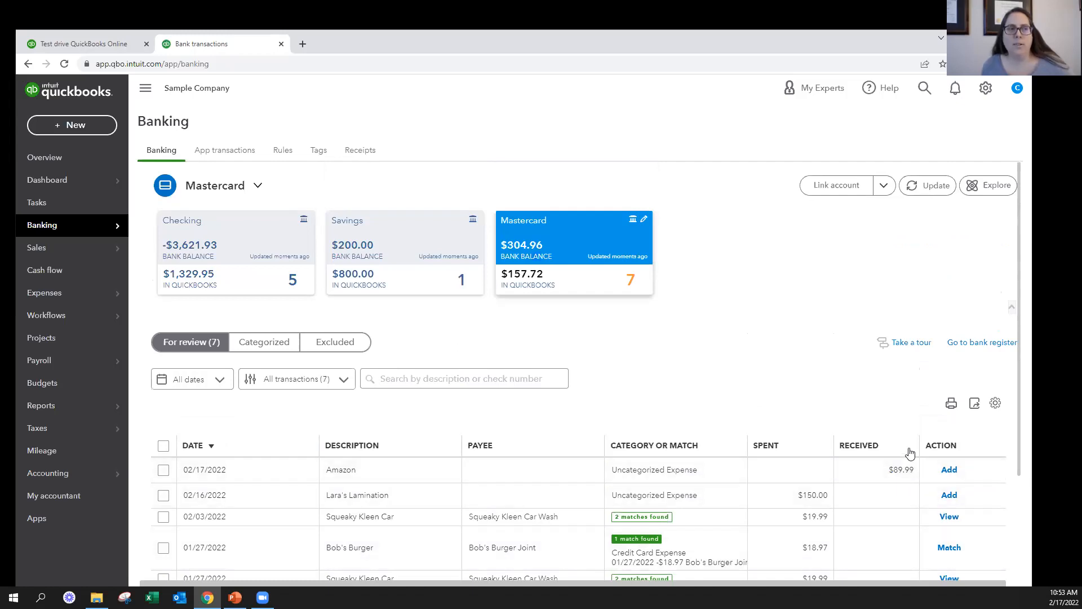
pyautogui.click(237, 264)
pyautogui.scroll(-1, 643, 350)
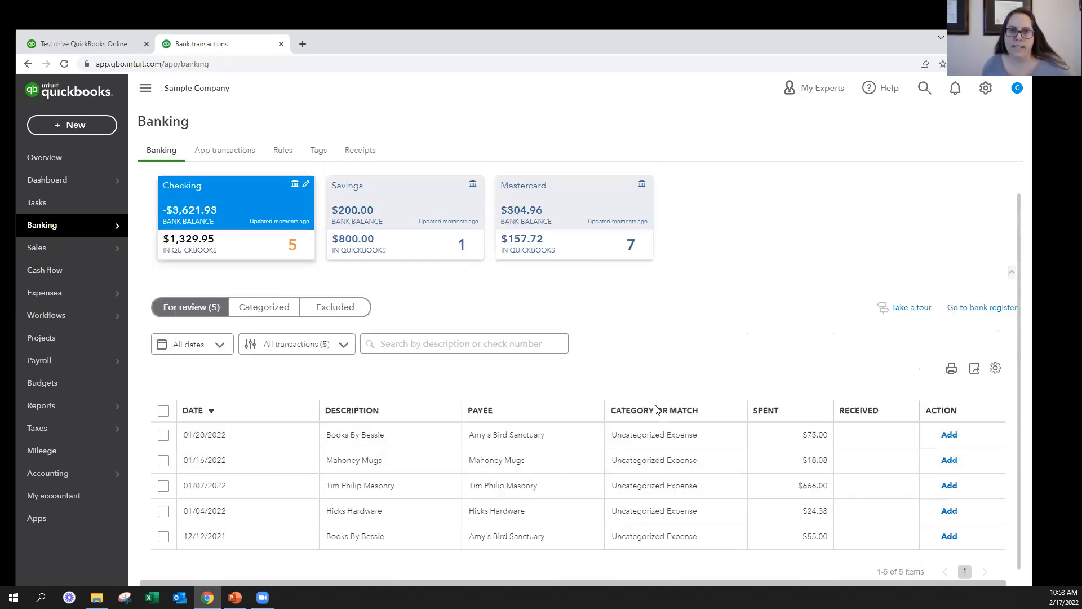
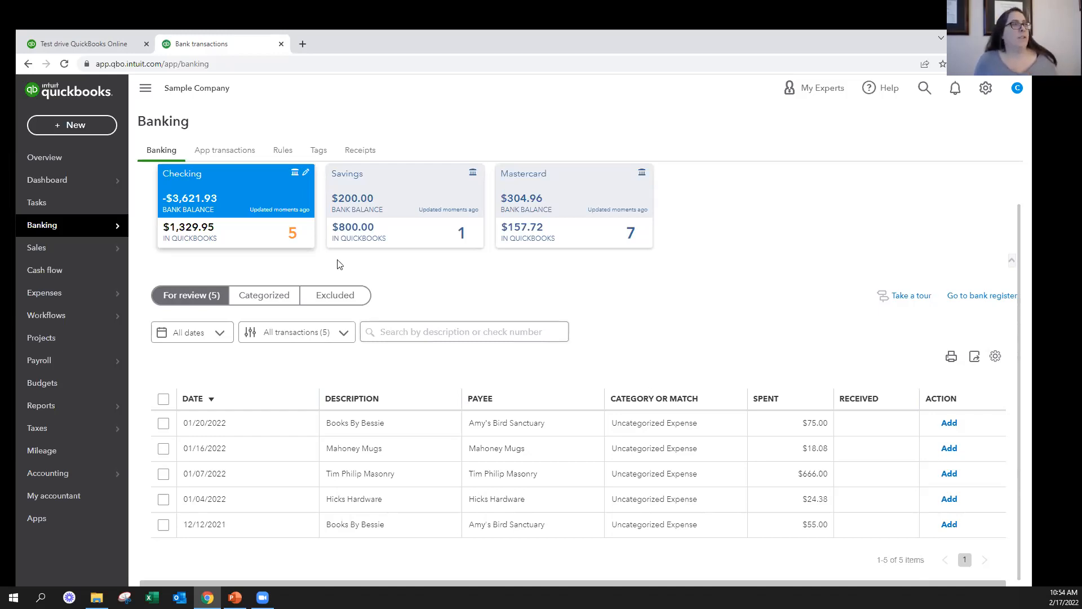
# Start a funds transfer with Checking as the source account and Savings as the destination account
pyautogui.click(67, 128)
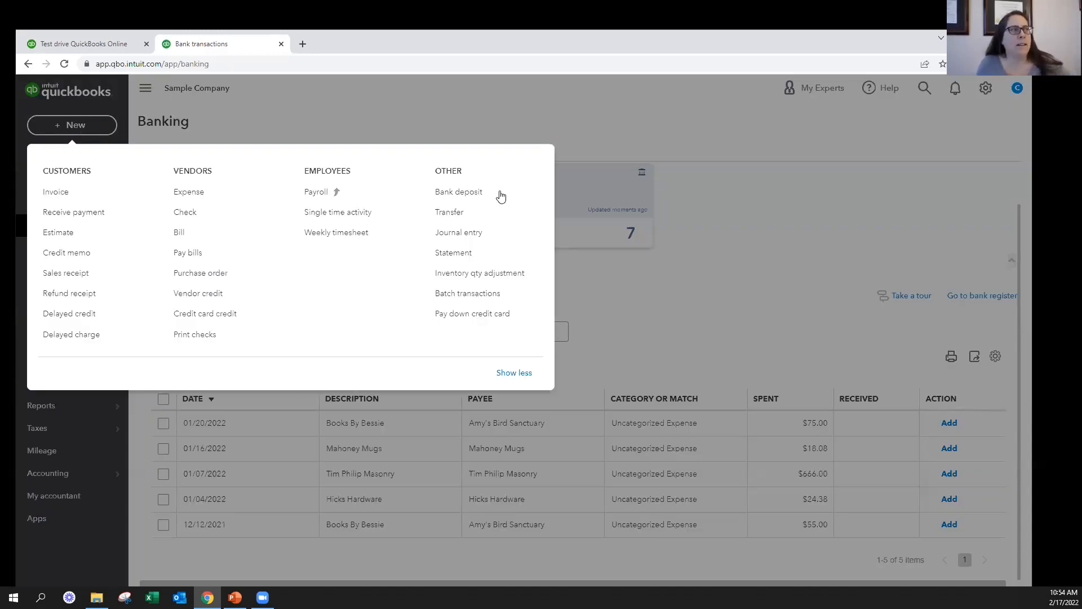
pyautogui.click(459, 217)
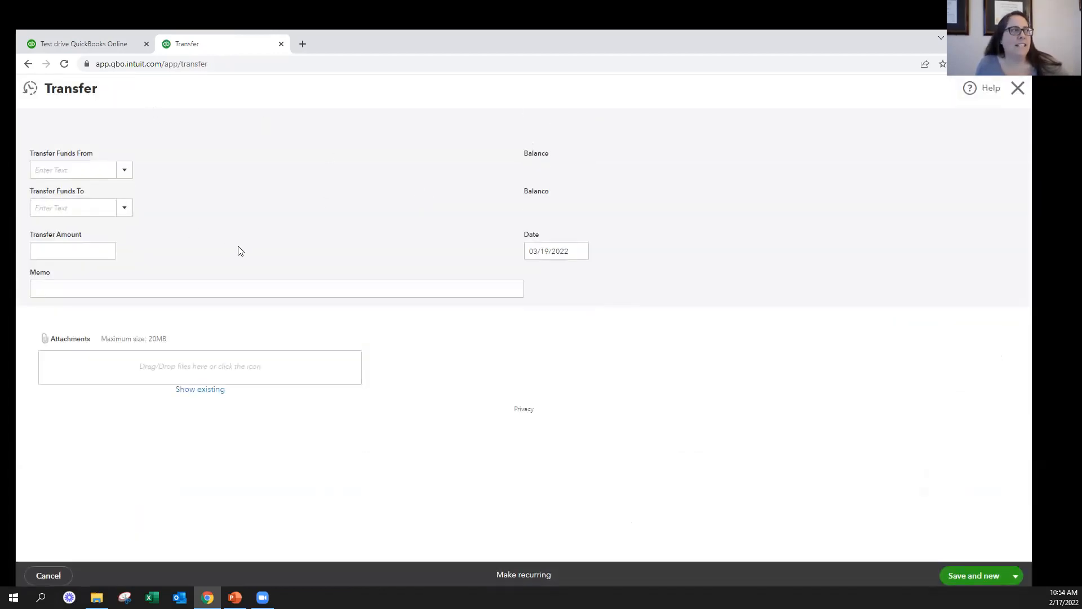
pyautogui.click(125, 171)
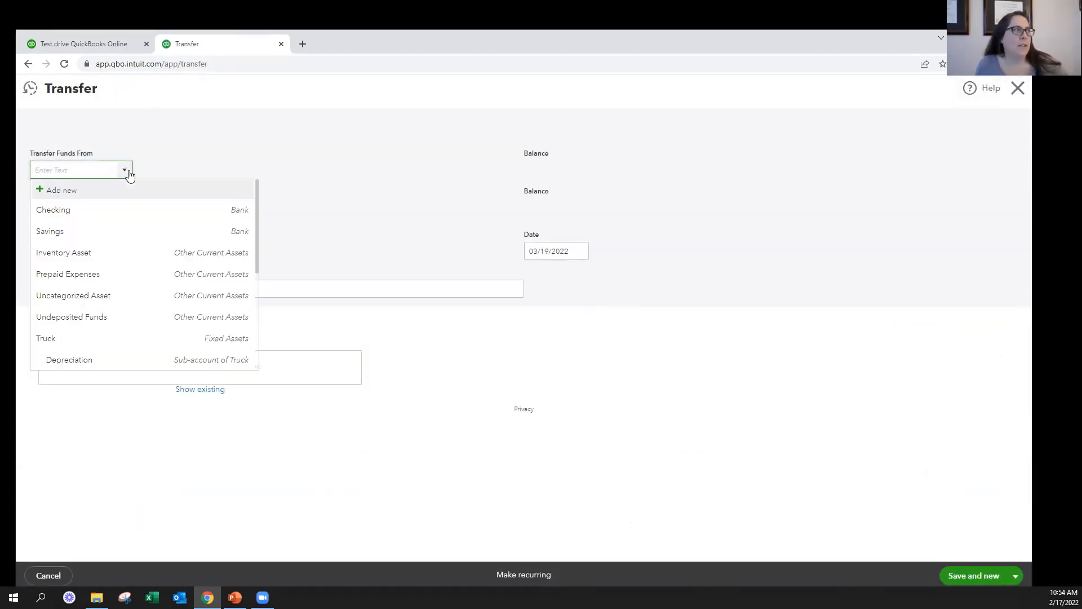
pyautogui.click(107, 211)
pyautogui.click(126, 212)
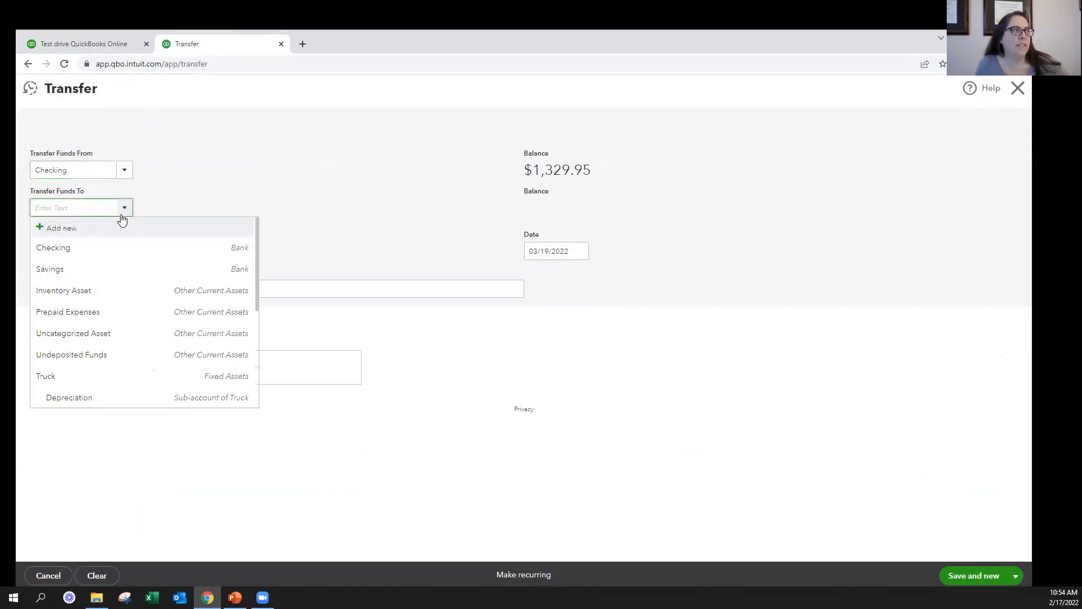
pyautogui.click(79, 269)
# Set the transfer amount to 500.00, leave the memo blank, and save and close the transfer
pyautogui.click(84, 247)
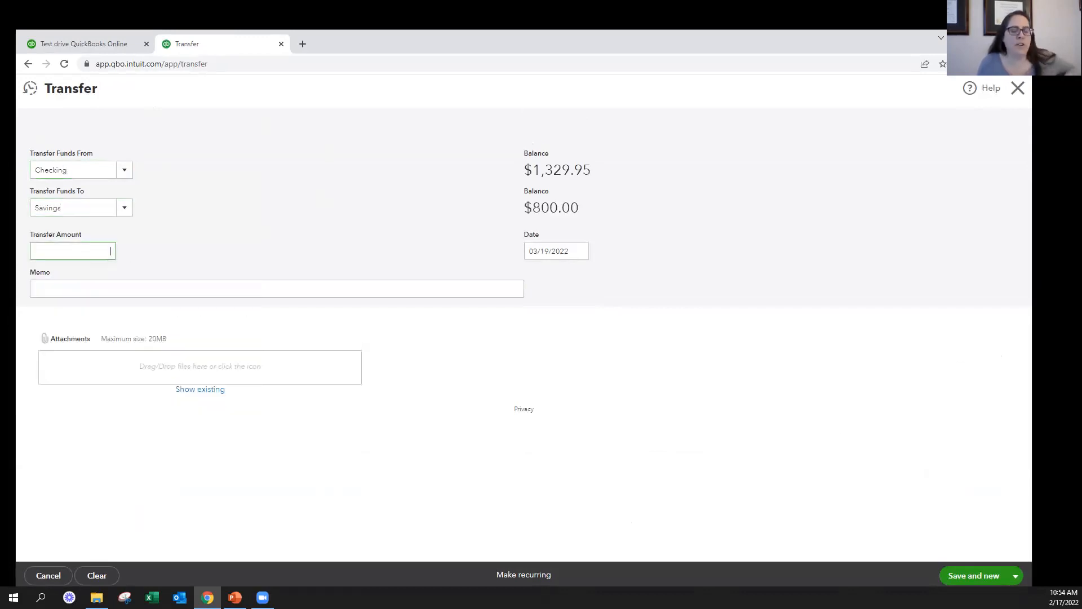
pyautogui.write('500.00')
pyautogui.press('Tab')
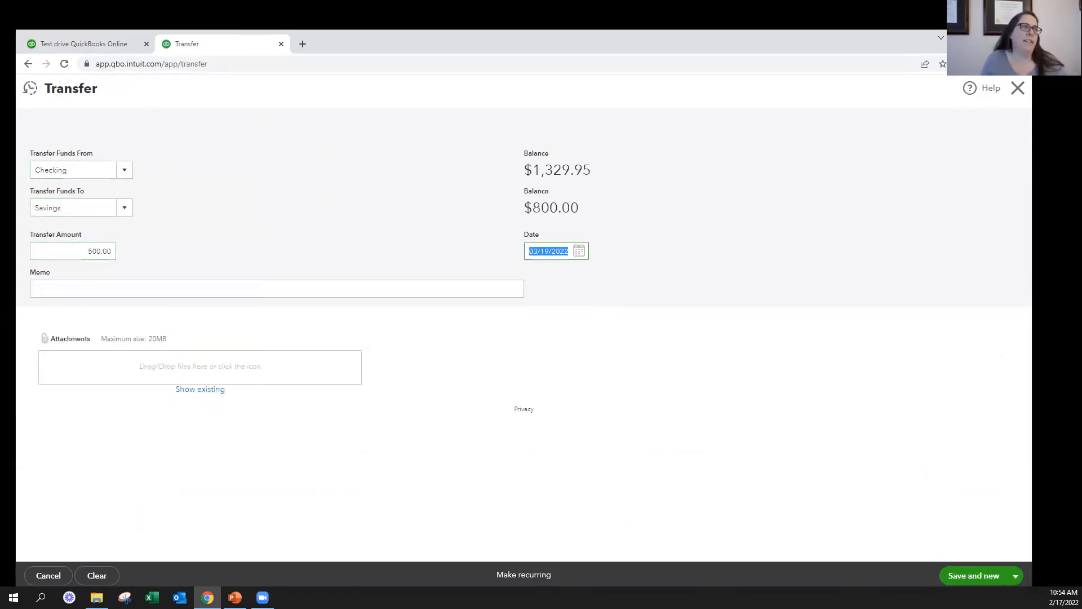
pyautogui.press('Tab')
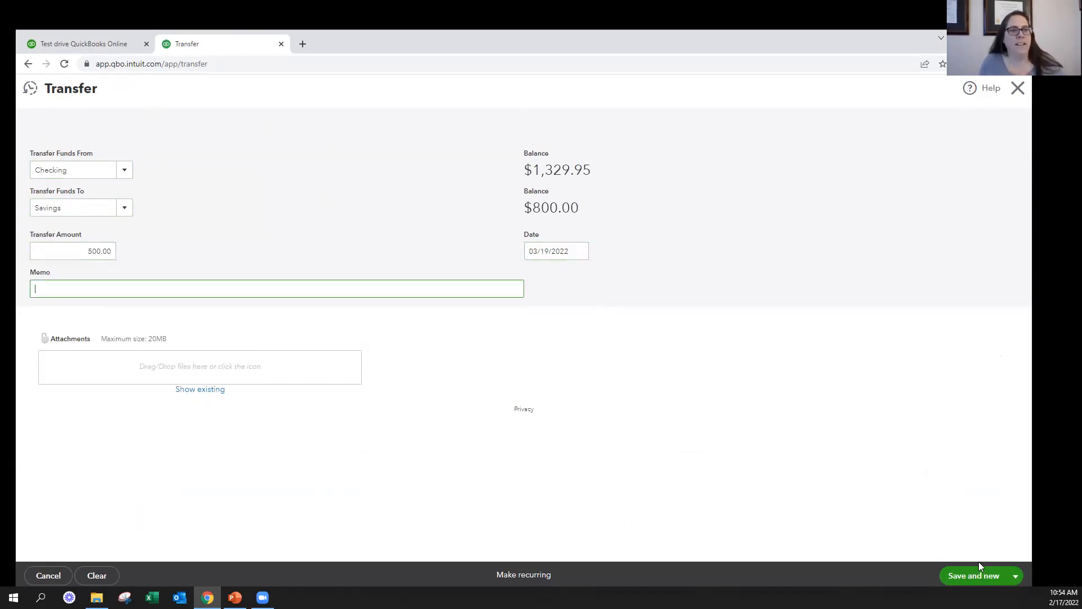
pyautogui.click(1014, 575)
pyautogui.click(984, 556)
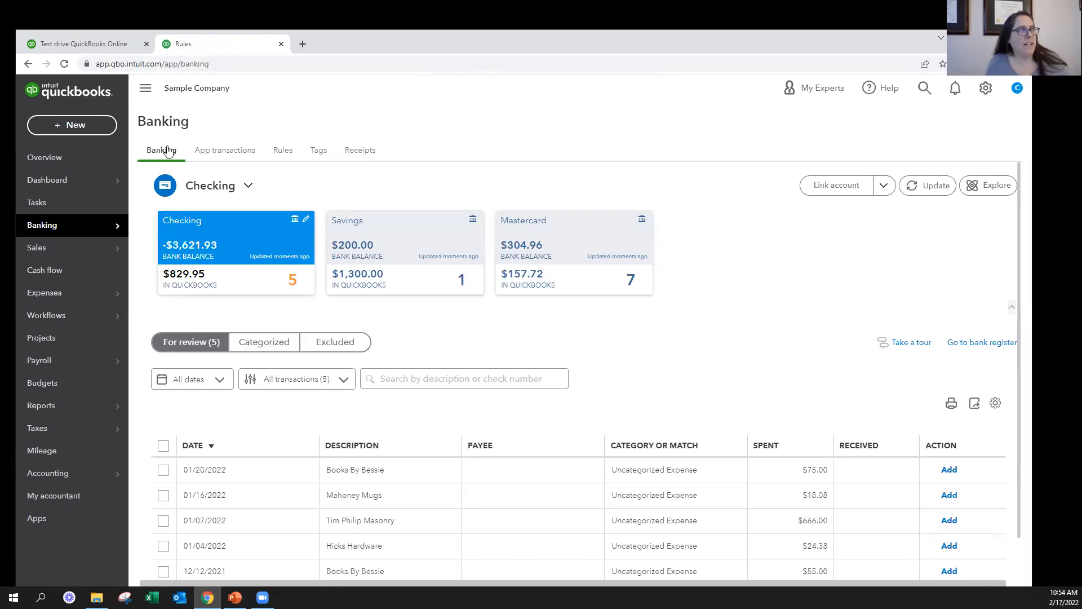
# Start a check drawn on Checking without a payee, and assign its first category line to Savings
pyautogui.click(61, 127)
pyautogui.click(189, 212)
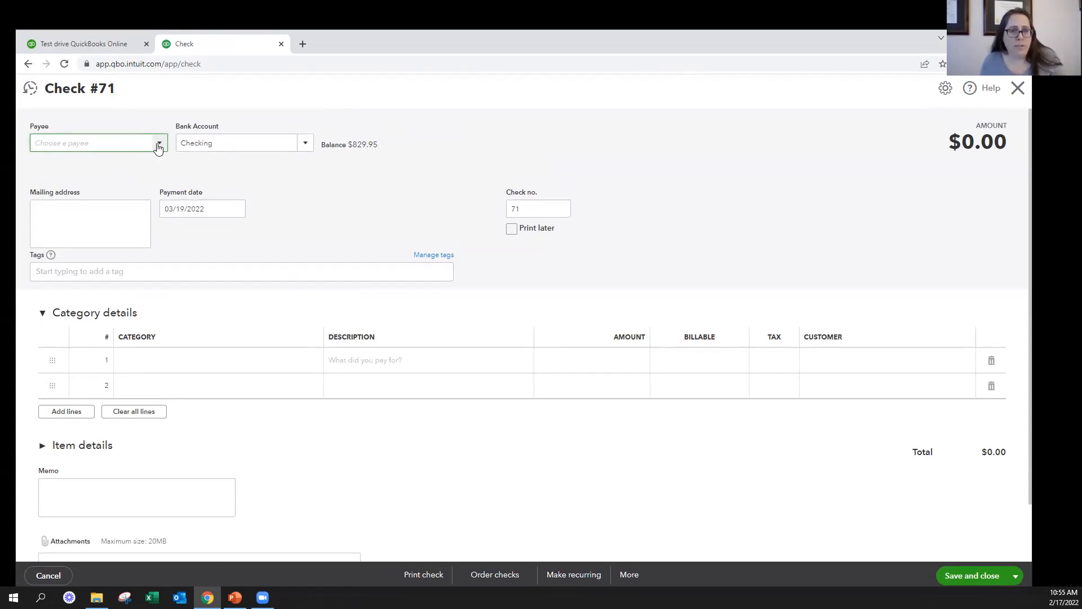
pyautogui.press('Tab')
pyautogui.press('Tab')
pyautogui.press('Tab')
pyautogui.click(532, 209)
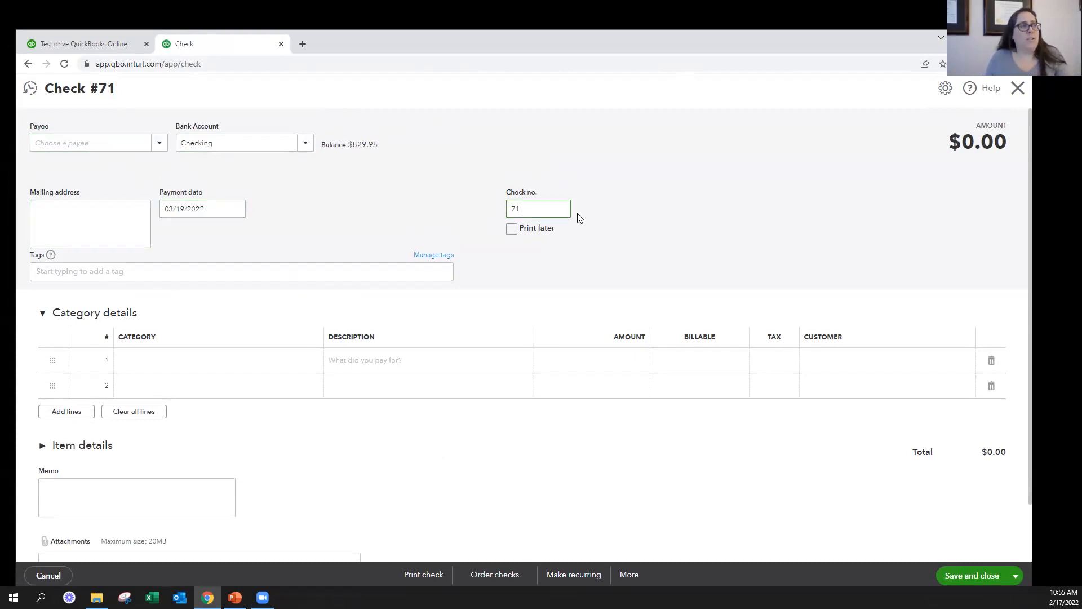
pyautogui.click(240, 364)
pyautogui.click(247, 361)
pyautogui.write('Savings')
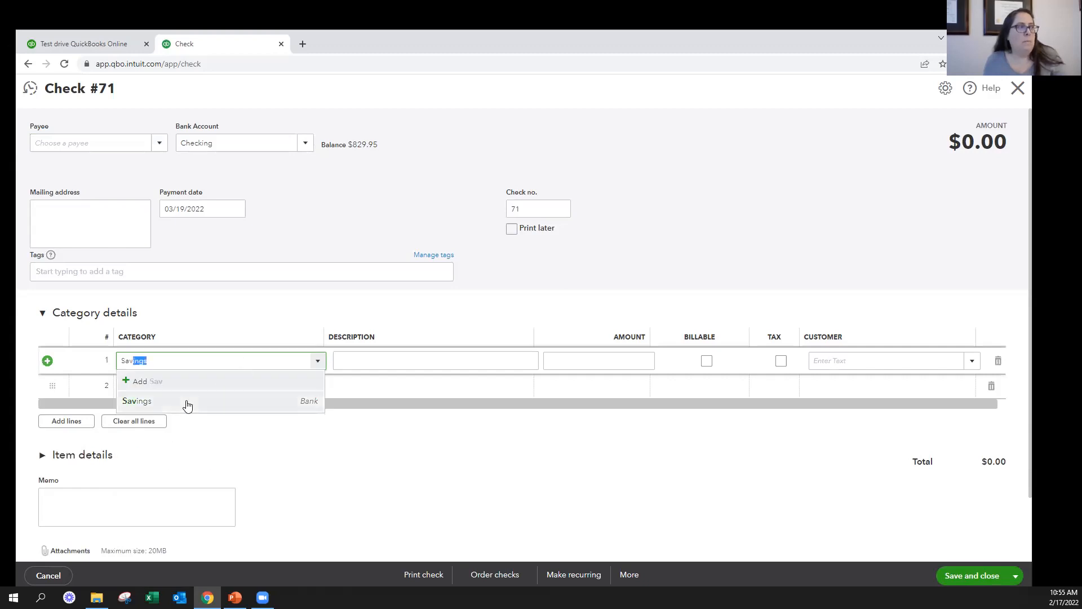
pyautogui.click(188, 403)
# Enter 500.00 as the amount of the Savings line, and save and close the check
pyautogui.click(613, 361)
pyautogui.write('500')
pyautogui.press('Tab')
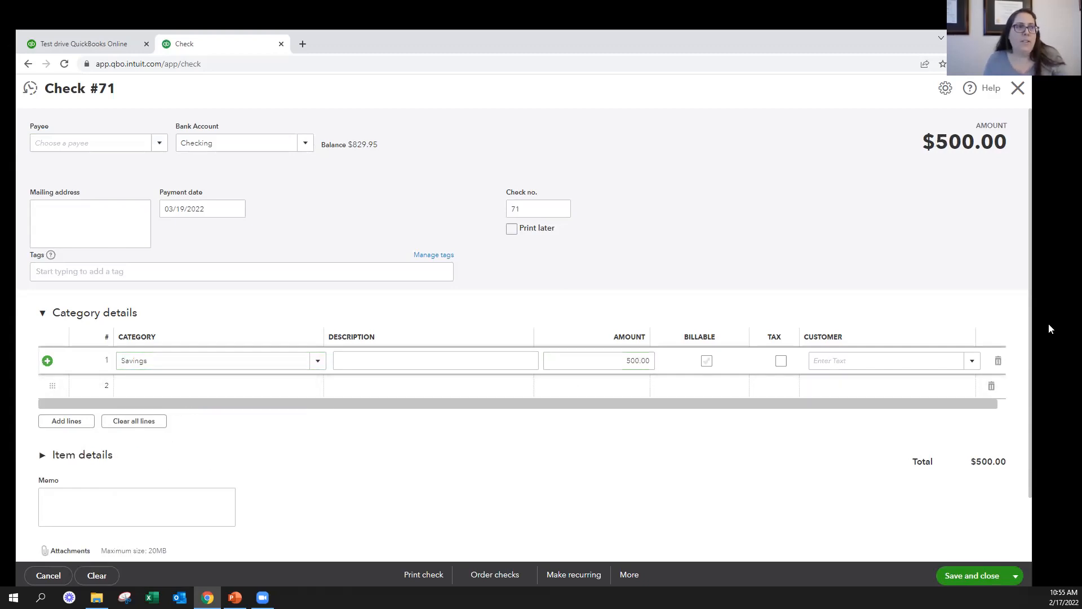
pyautogui.click(975, 575)
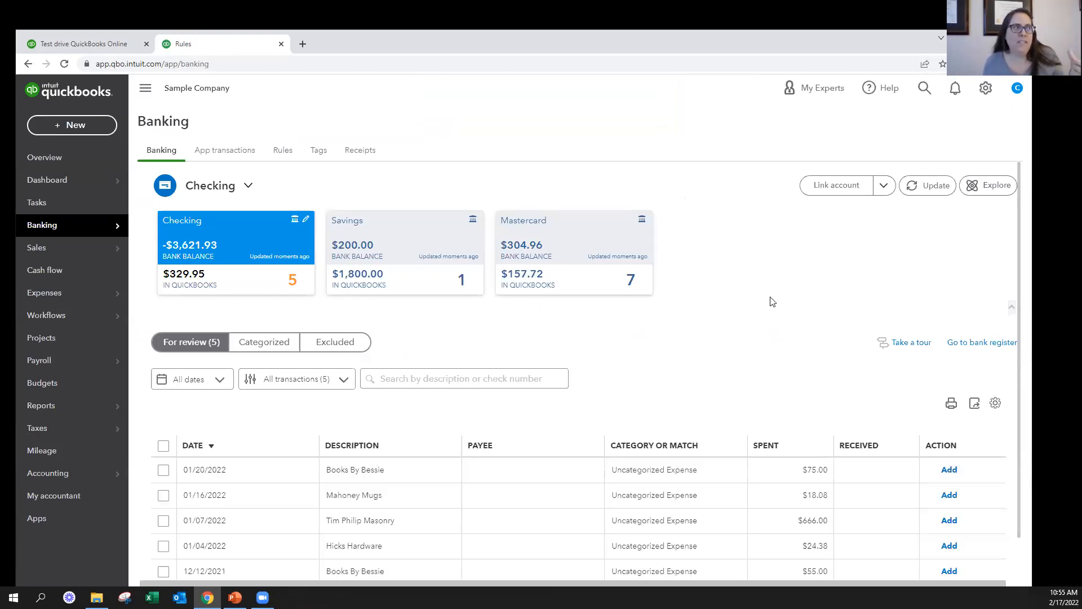
# Open the Savings bank register and inspect the 03/19/2022 transfer and check entries from Checking
pyautogui.click(387, 276)
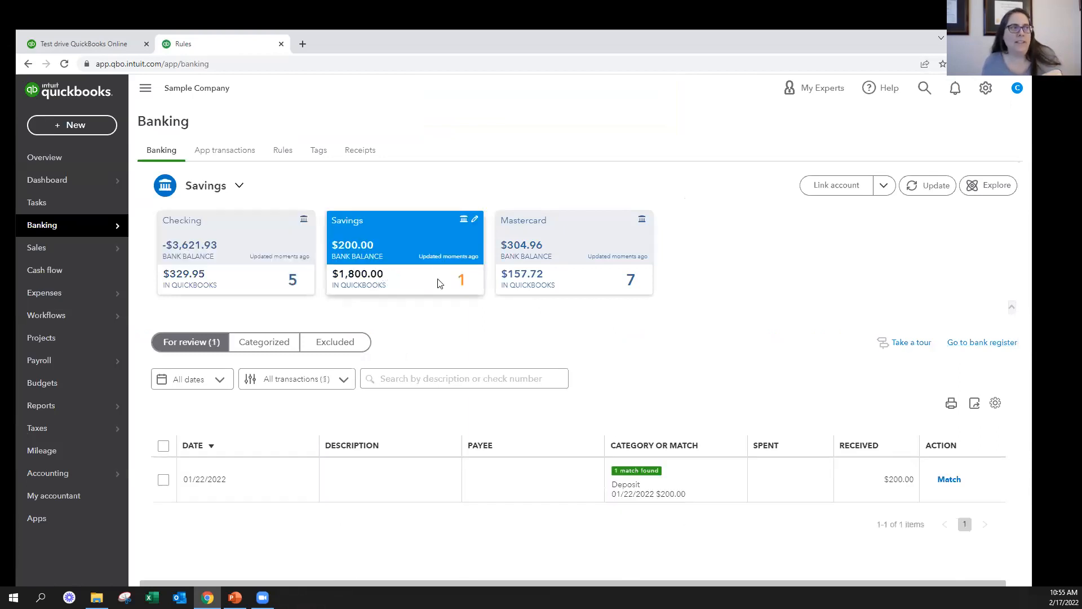
pyautogui.click(982, 343)
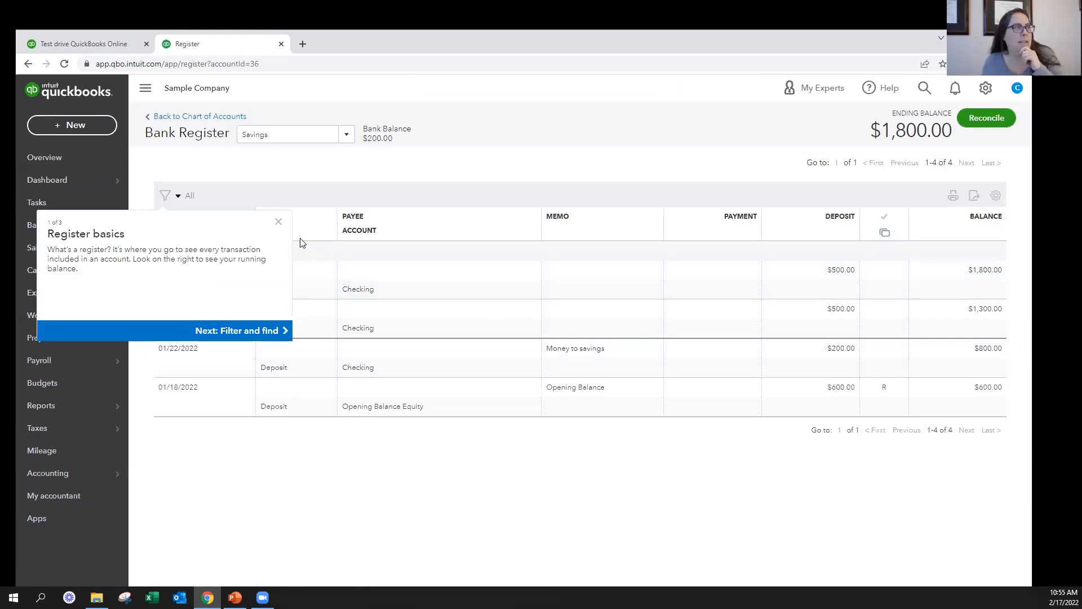
pyautogui.click(278, 224)
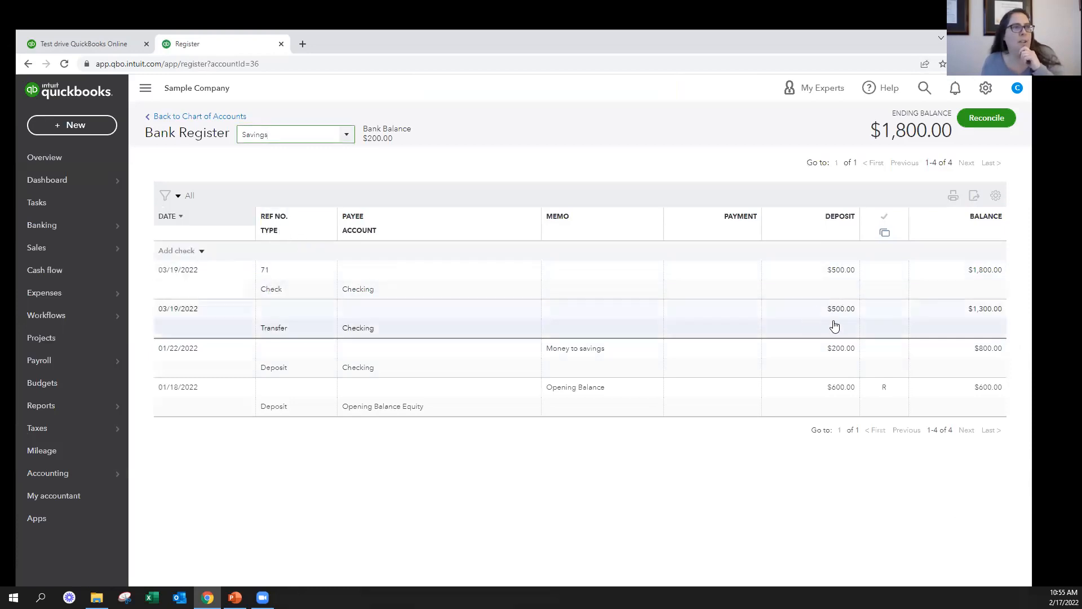
pyautogui.doubleClick(284, 329)
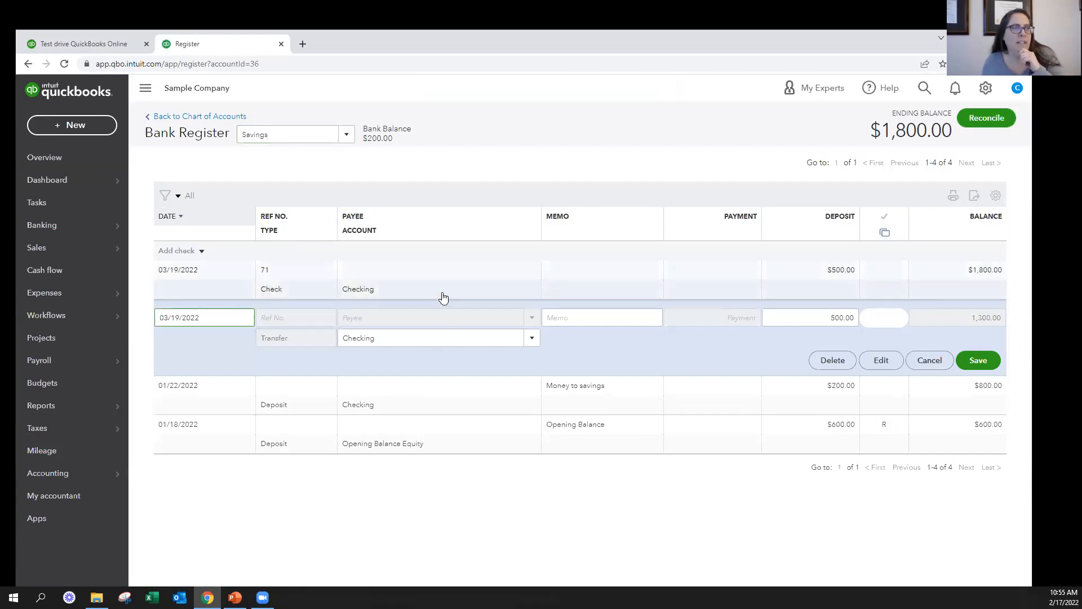
pyautogui.click(434, 294)
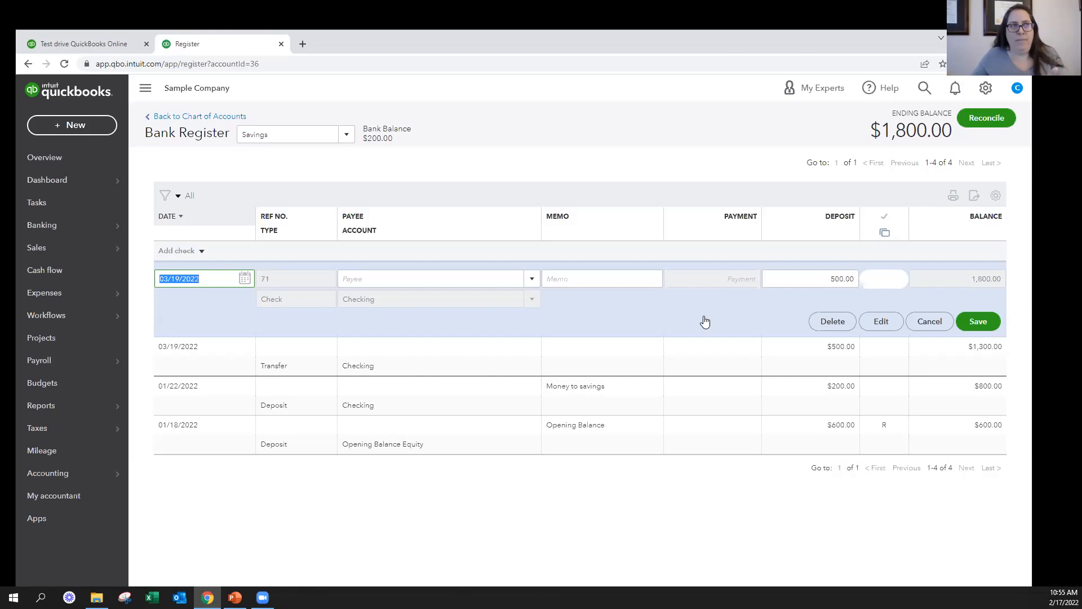
# Return to the bank transactions and look over the items awaiting review in Savings, Mastercard, and Checking
pyautogui.moveTo(49, 225)
pyautogui.click(164, 224)
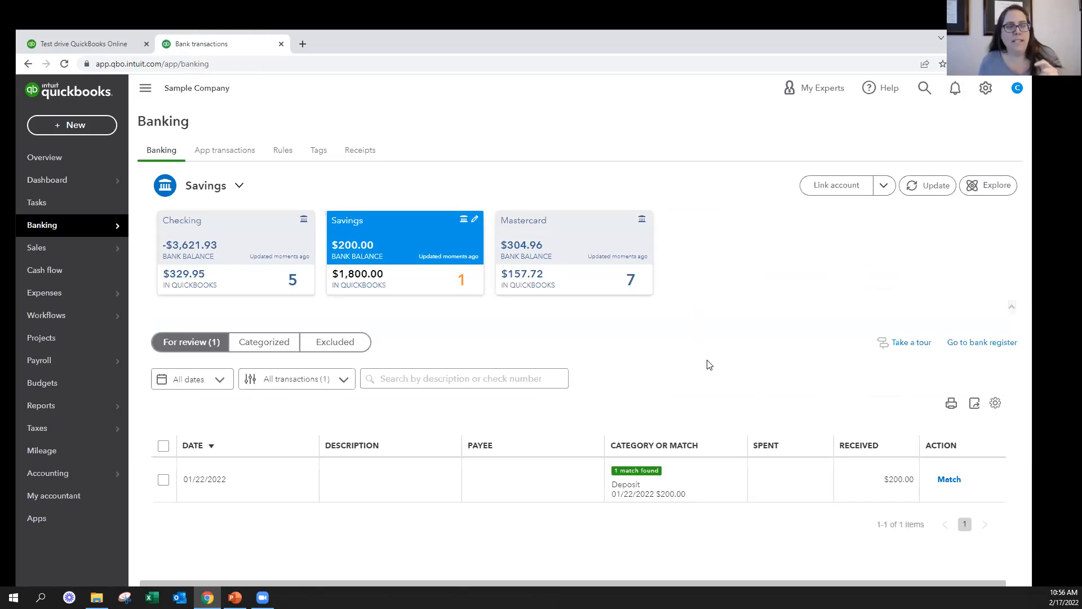
pyautogui.click(583, 274)
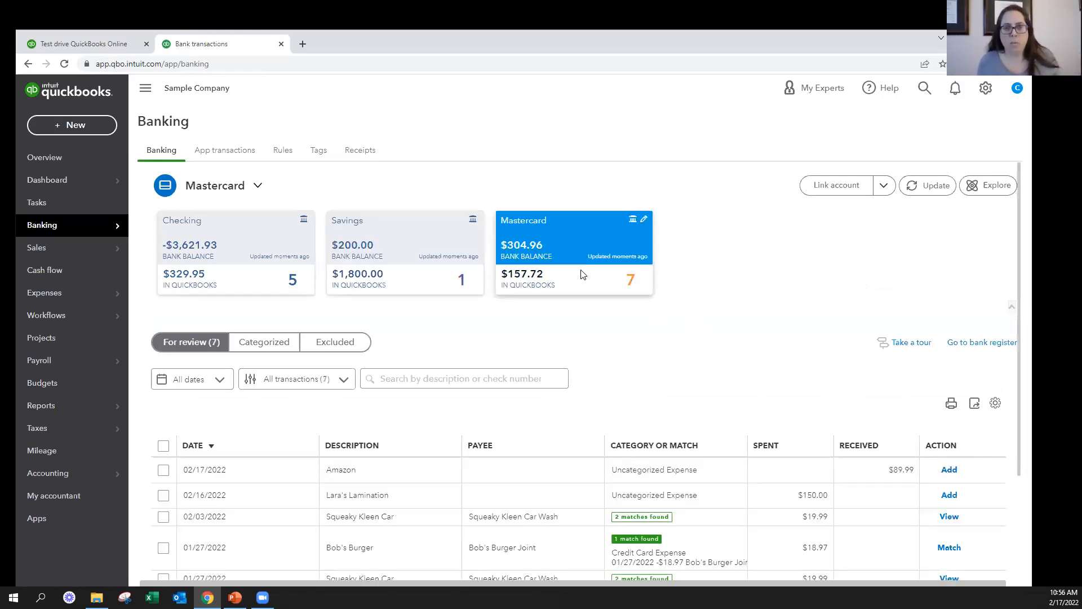
pyautogui.click(442, 234)
pyautogui.click(569, 256)
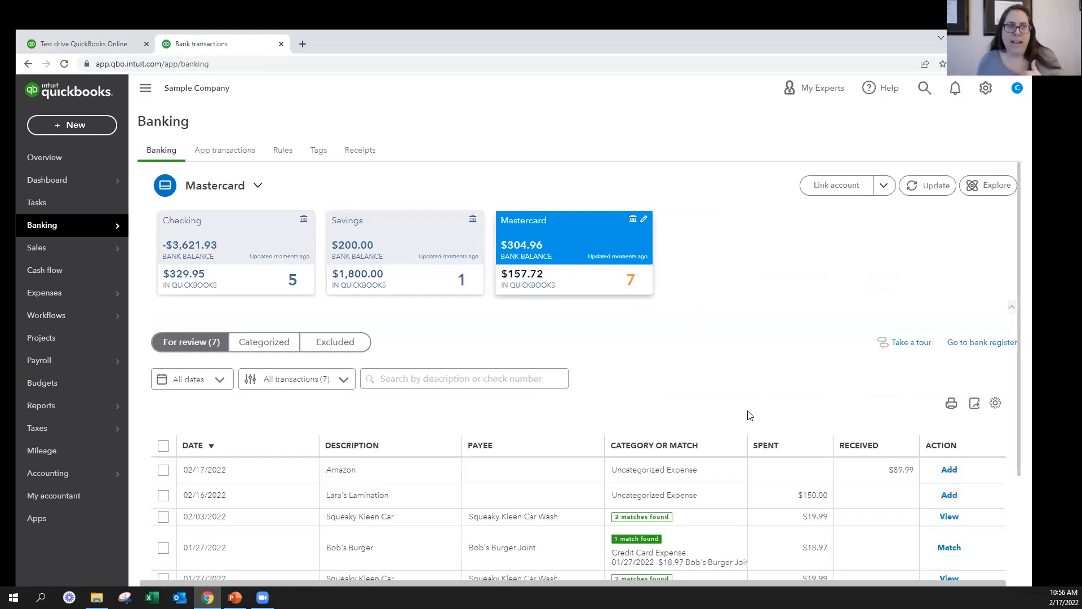
pyautogui.scroll(-3, 863, 428)
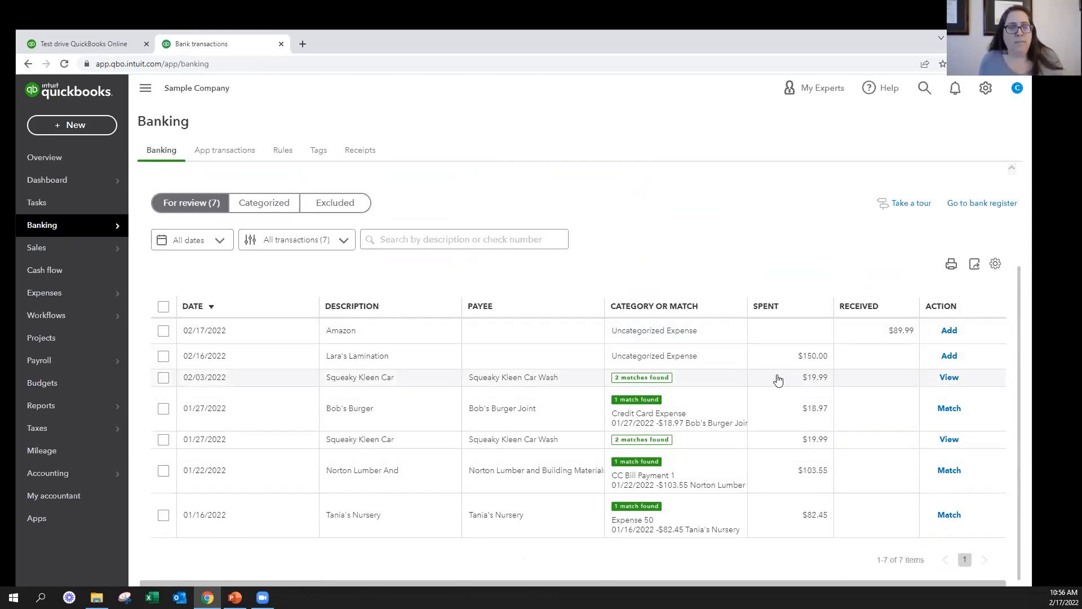
pyautogui.scroll(2, 772, 377)
pyautogui.scroll(1, 770, 375)
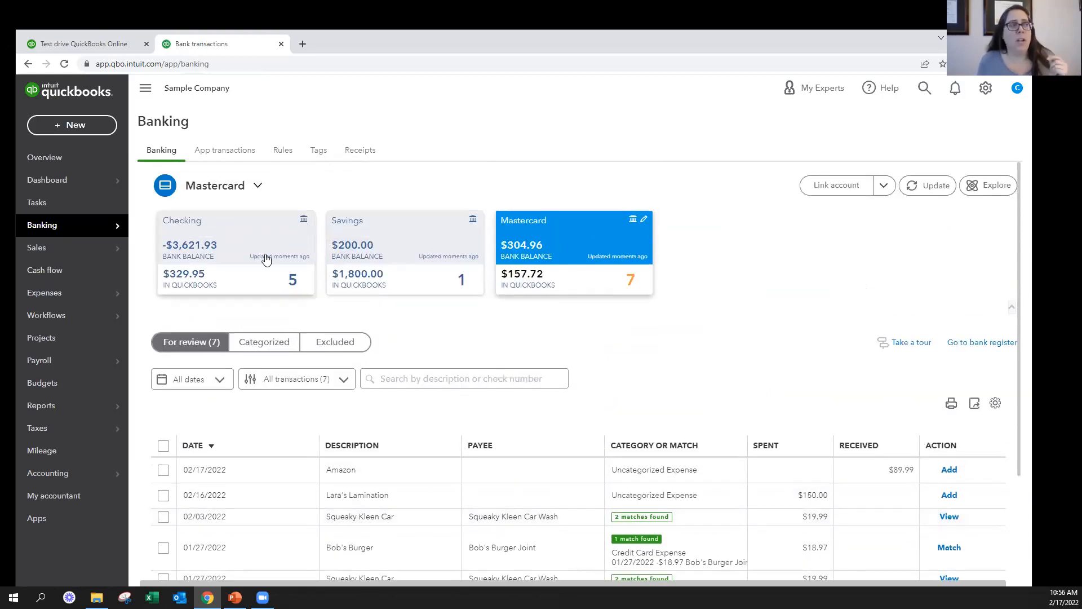
pyautogui.click(230, 252)
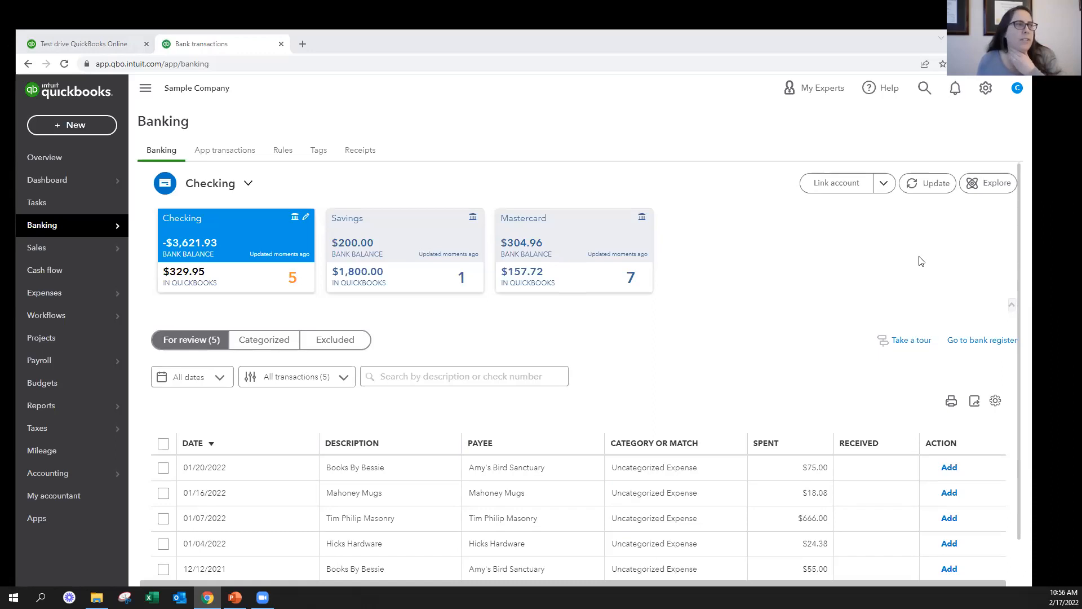
pyautogui.scroll(-1, 918, 258)
# Open the details of the 02/17/2022 Amazon transaction awaiting review in the Mastercard account
pyautogui.click(604, 245)
pyautogui.scroll(-2, 812, 332)
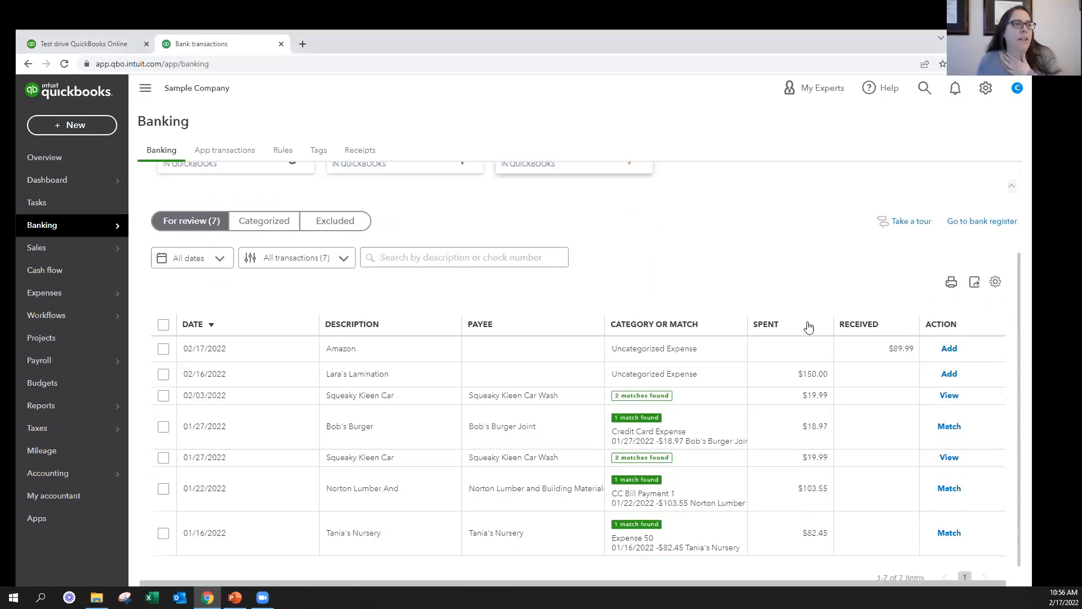
pyautogui.click(550, 340)
pyautogui.scroll(-5, 550, 340)
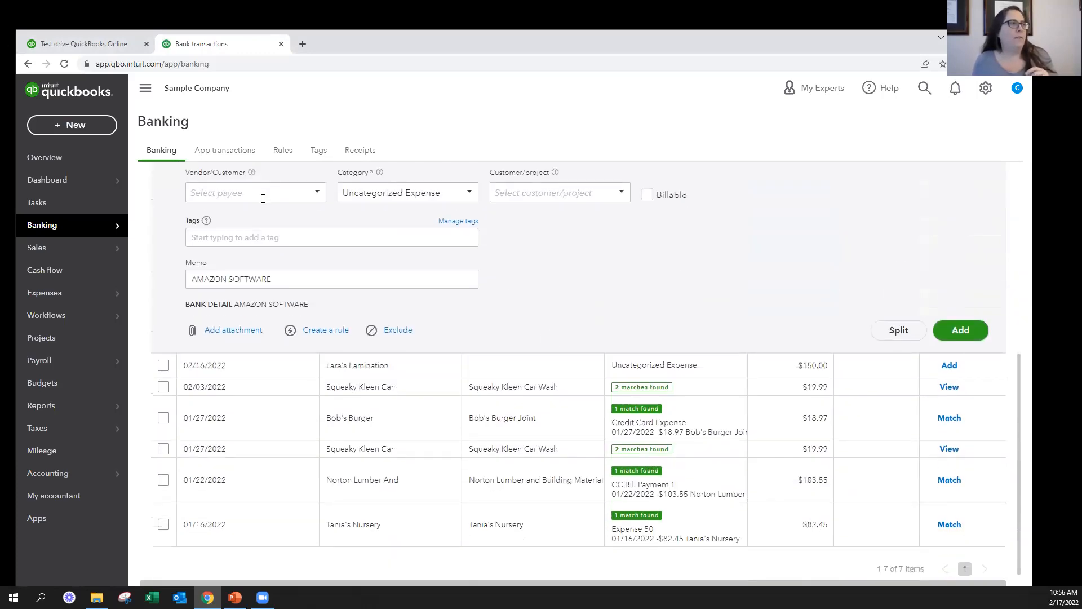
pyautogui.scroll(3, 390, 248)
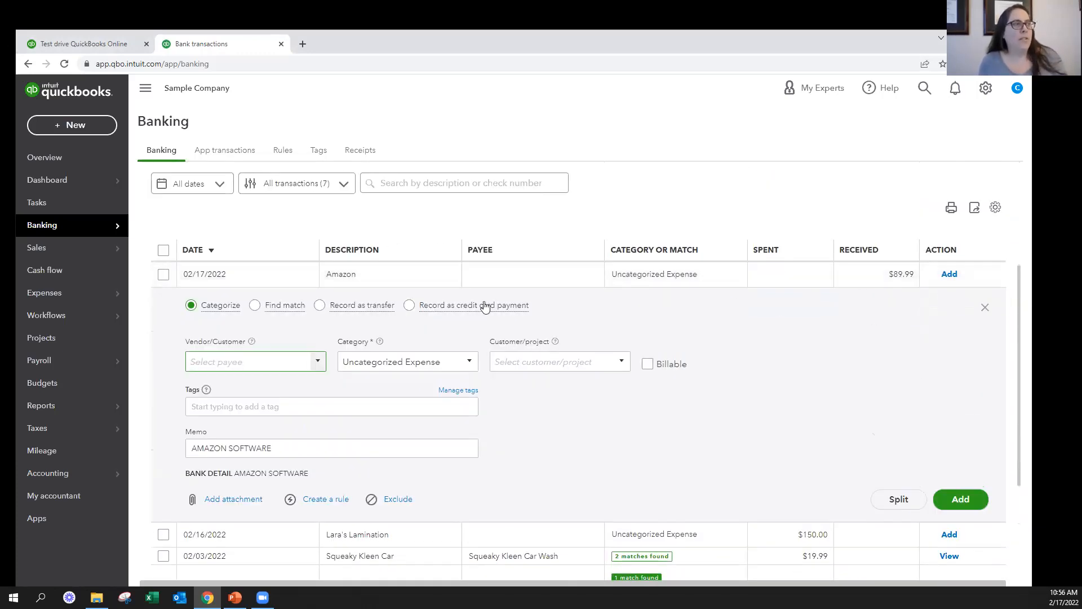
pyautogui.scroll(1, 730, 225)
pyautogui.scroll(3, 575, 138)
pyautogui.scroll(-2, 421, 331)
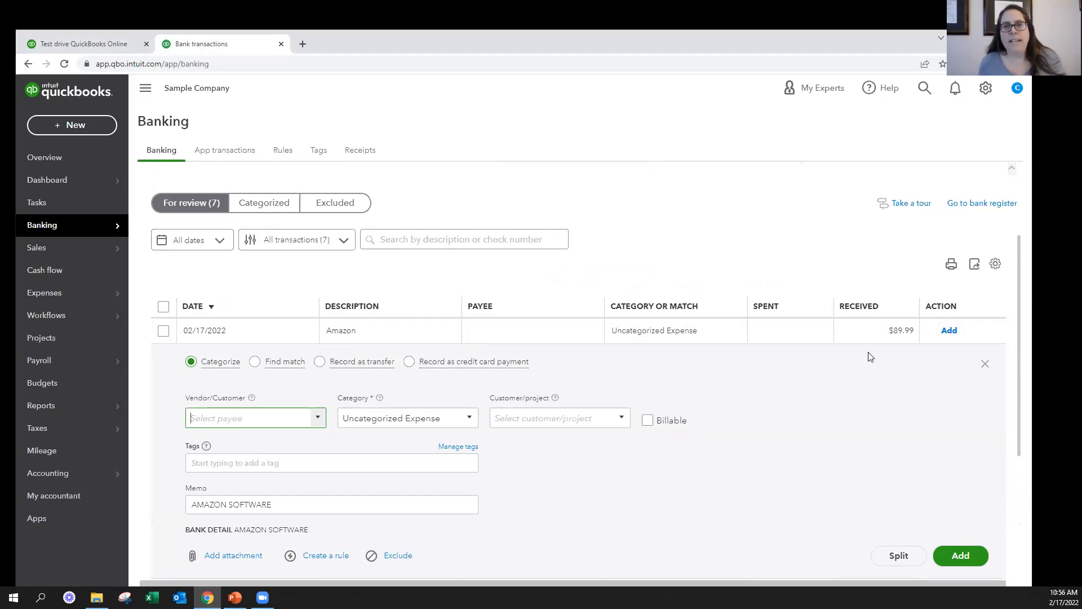
# Add Amazon as a new vendor and assign it as payee of the Amazon transaction
pyautogui.click(284, 412)
pyautogui.write('Amazon')
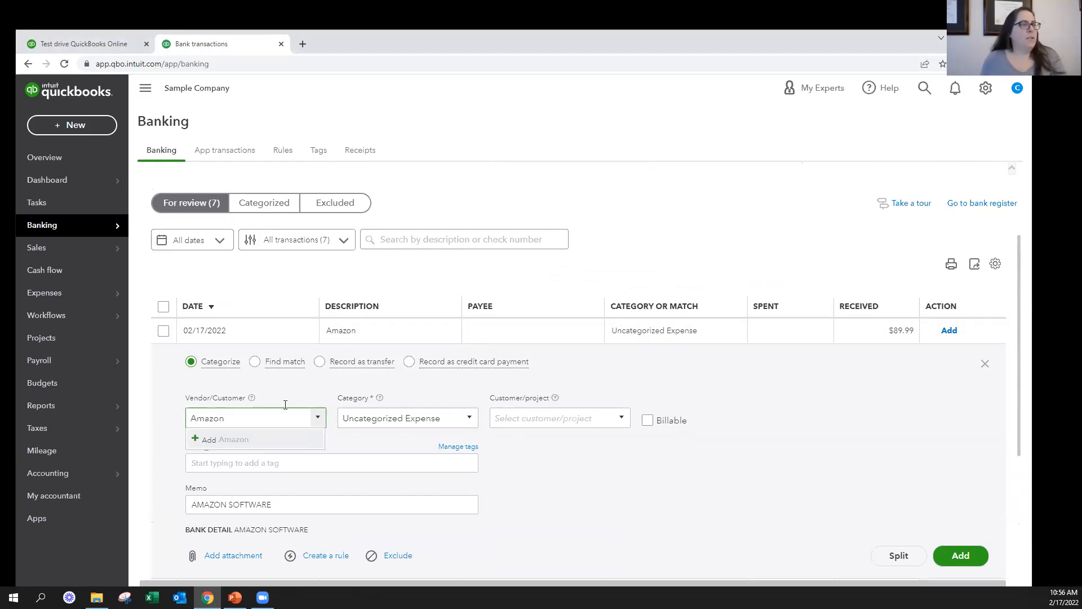
pyautogui.click(226, 439)
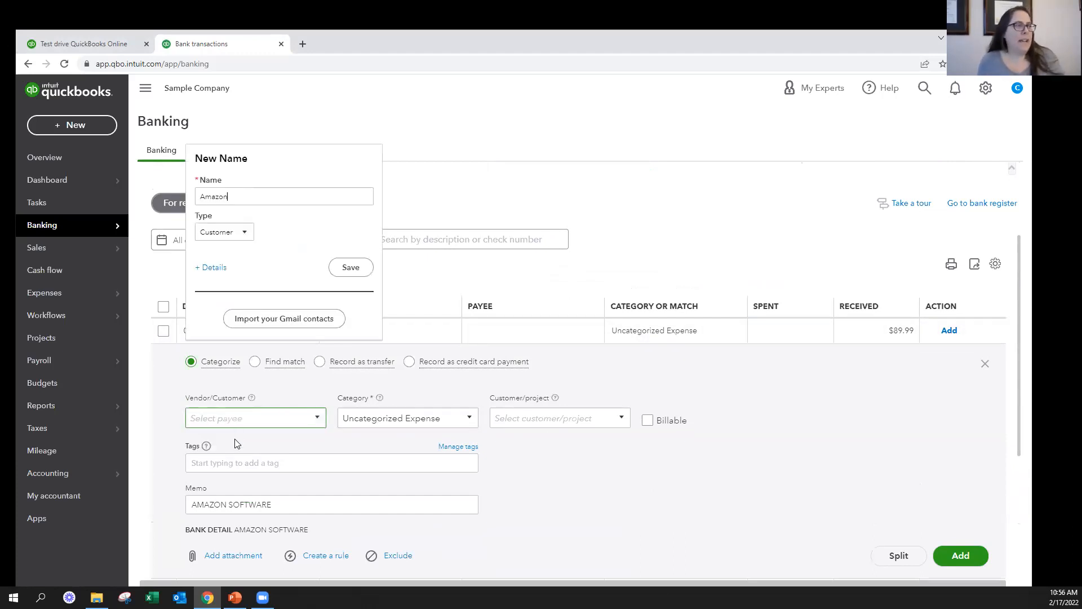
pyautogui.click(224, 228)
pyautogui.click(236, 266)
pyautogui.click(346, 268)
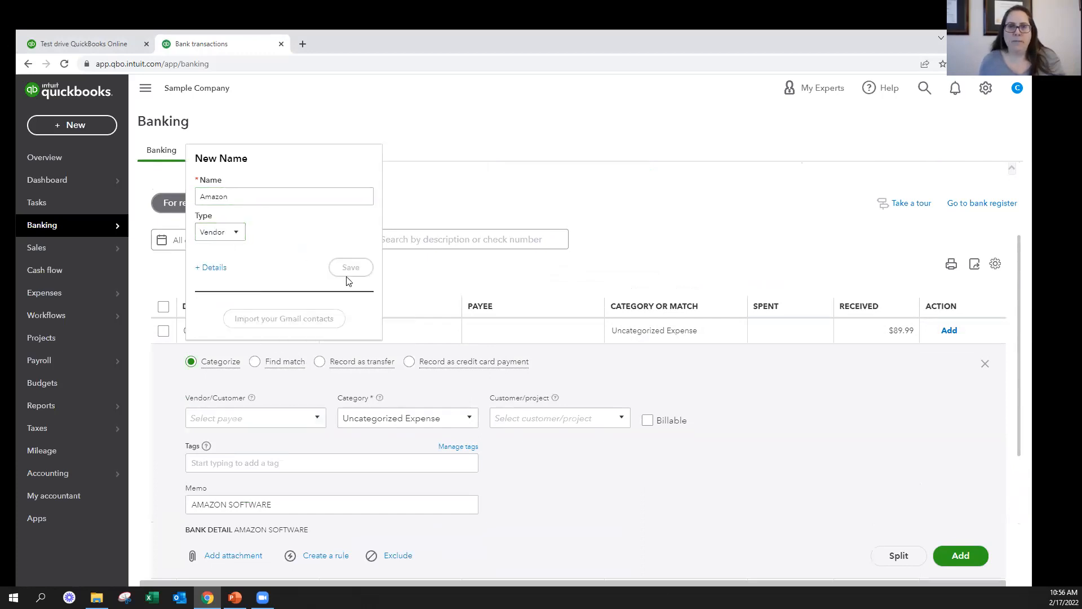
# Set the Amazon transaction's category to Office Expenses
pyautogui.click(448, 420)
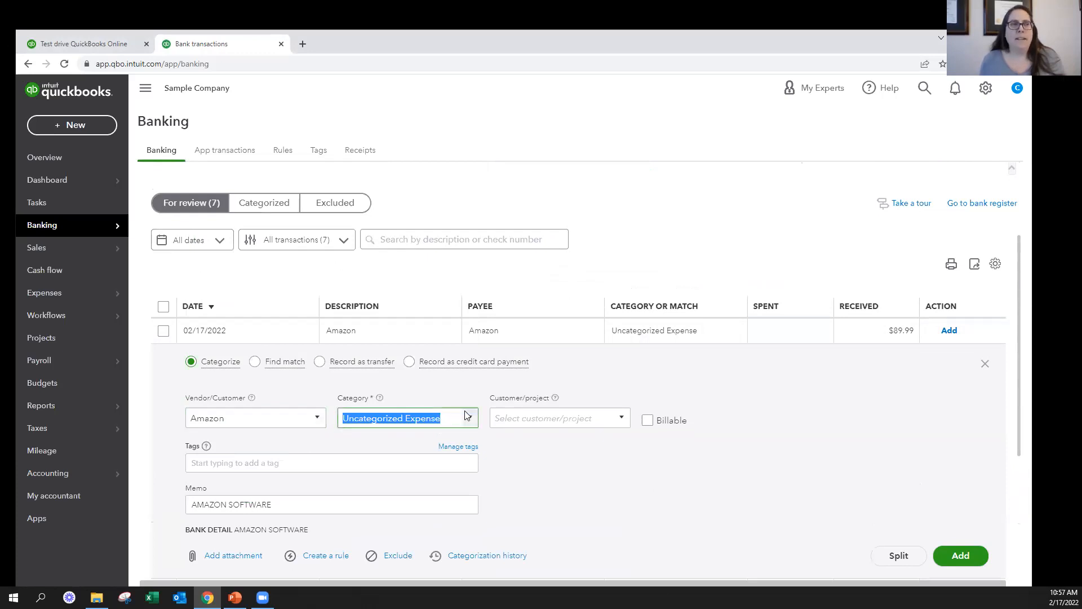
pyautogui.scroll(-2, 776, 419)
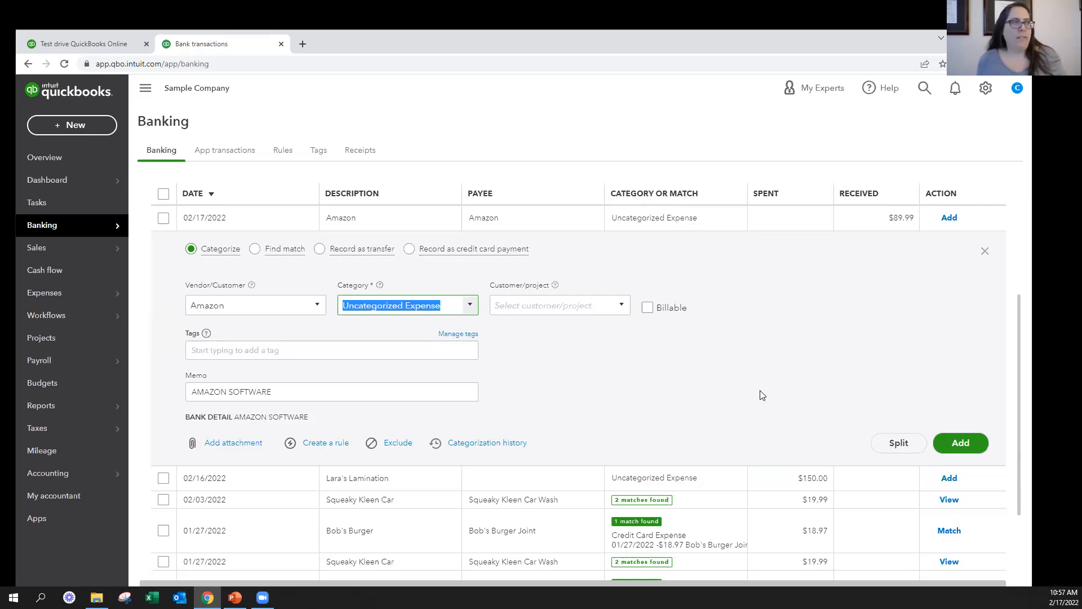
pyautogui.write('Office Expenses')
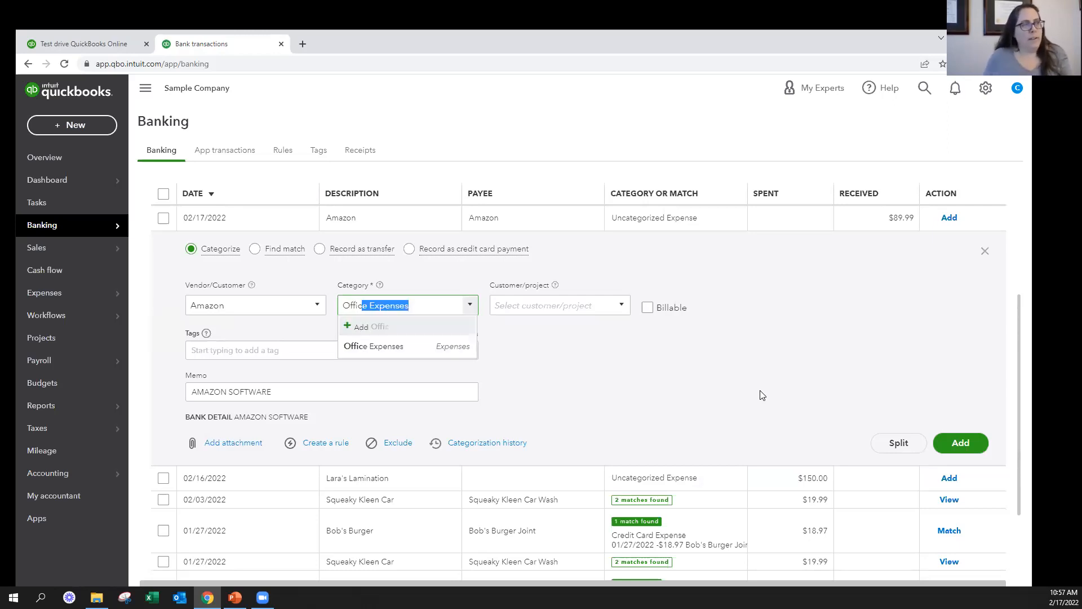
pyautogui.click(423, 355)
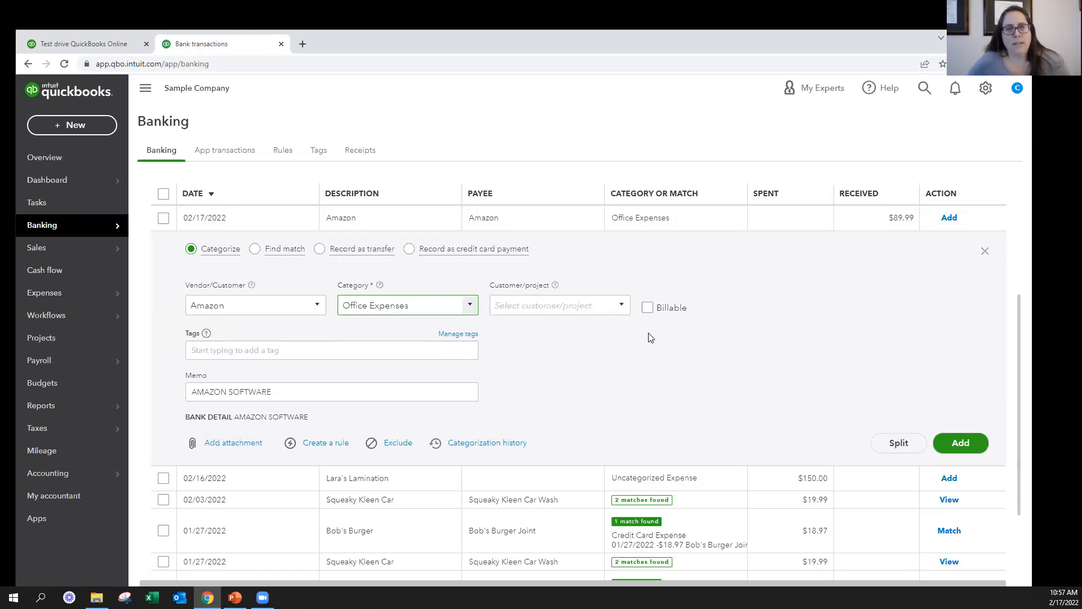
# Add the Amazon transaction categorized as Office Expenses to the Mastercard account's books
pyautogui.moveTo(897, 412); pyautogui.dragTo(941, 441)
pyautogui.click(952, 442)
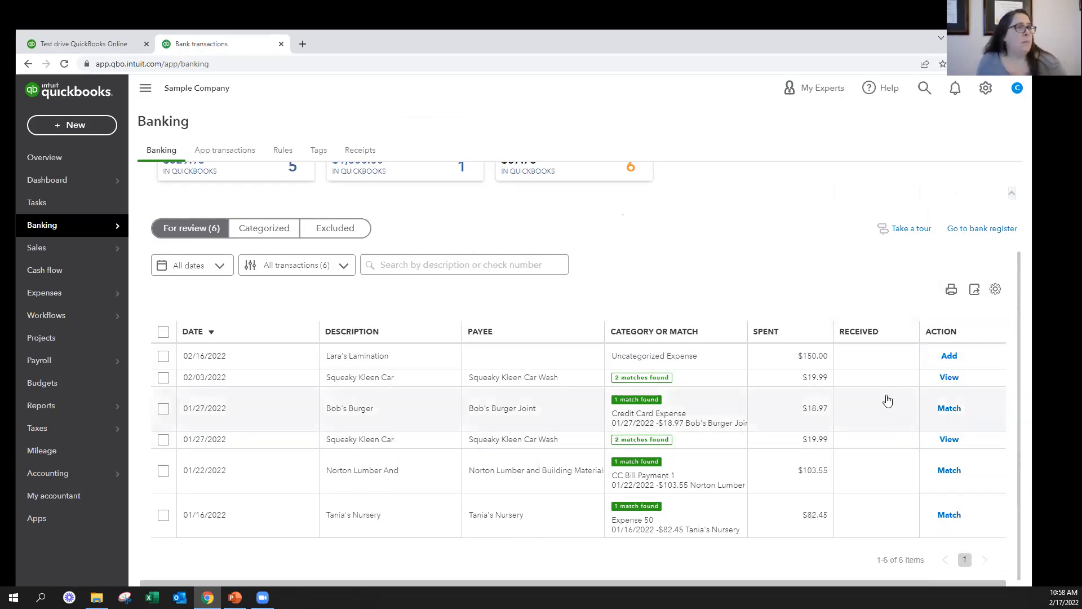
# Undo the Amazon entry among the Mastercard account's categorized transactions and return to the items for review
pyautogui.scroll(1, 448, 361)
pyautogui.scroll(1, 447, 360)
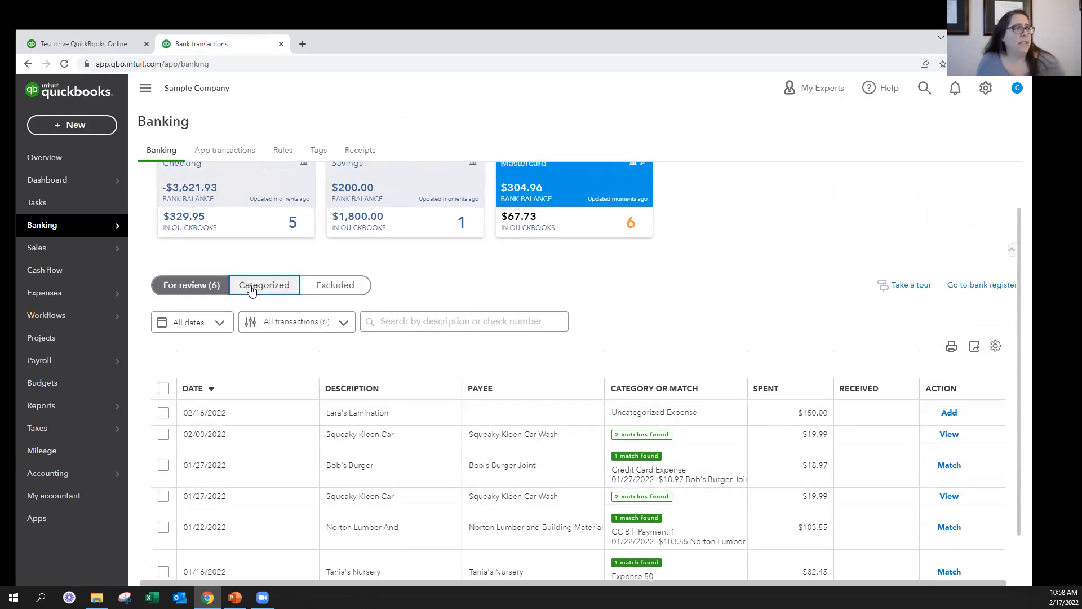
pyautogui.click(260, 284)
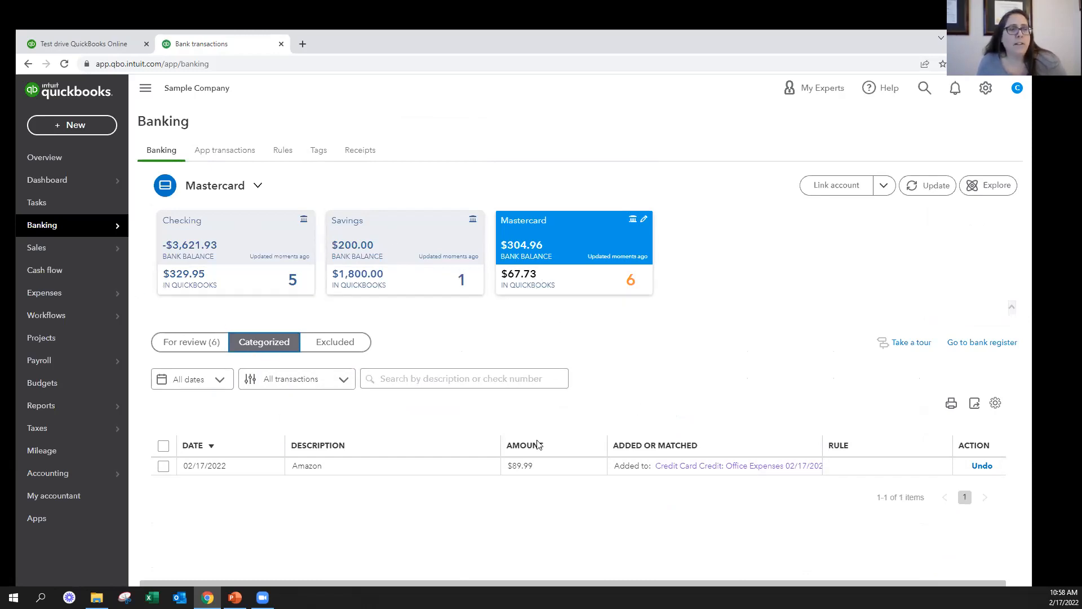
pyautogui.click(983, 467)
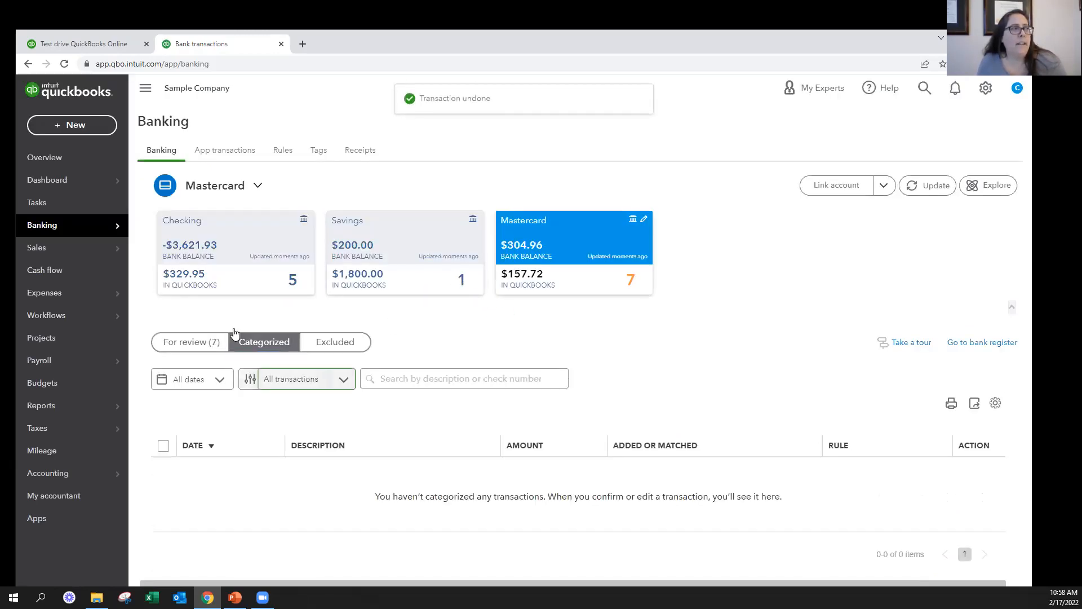
pyautogui.click(171, 343)
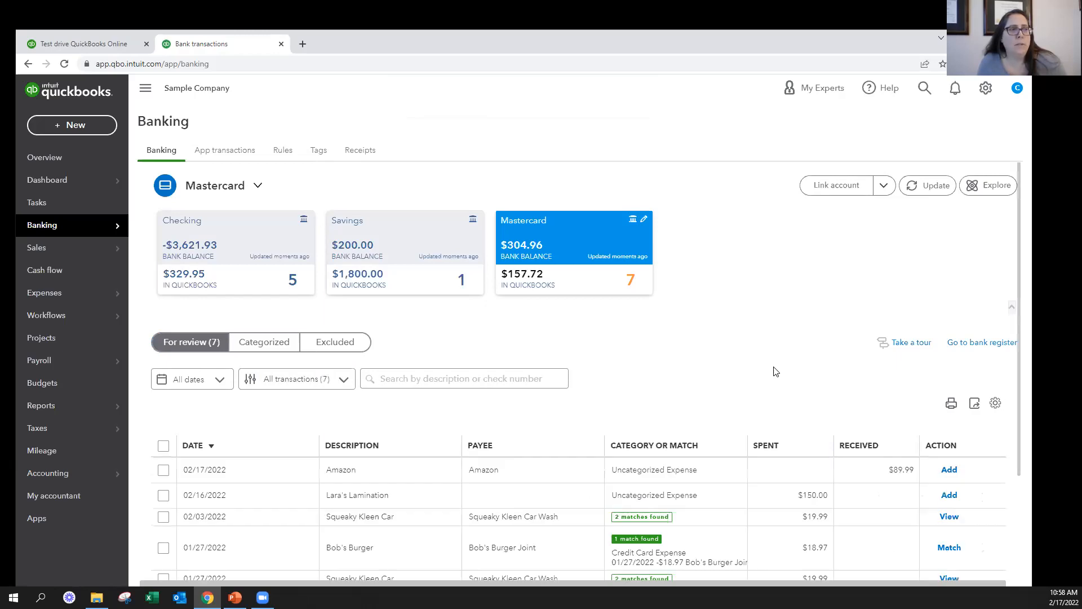
# Update the bank feeds to download the latest transactions for the linked accounts
pyautogui.scroll(-2, 844, 368)
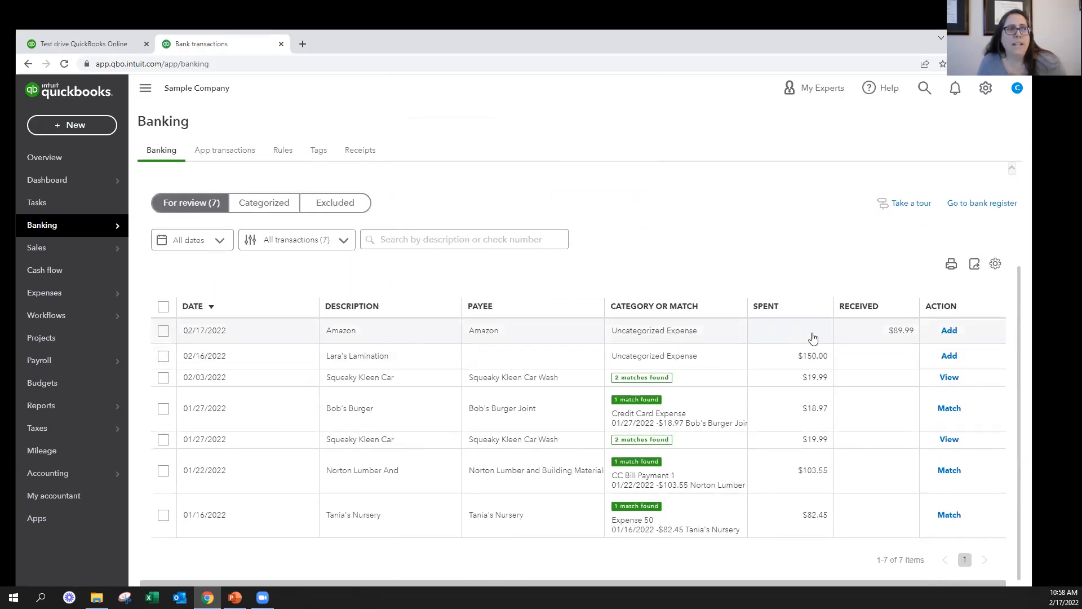
pyautogui.hotkey('alt', 'Tab')
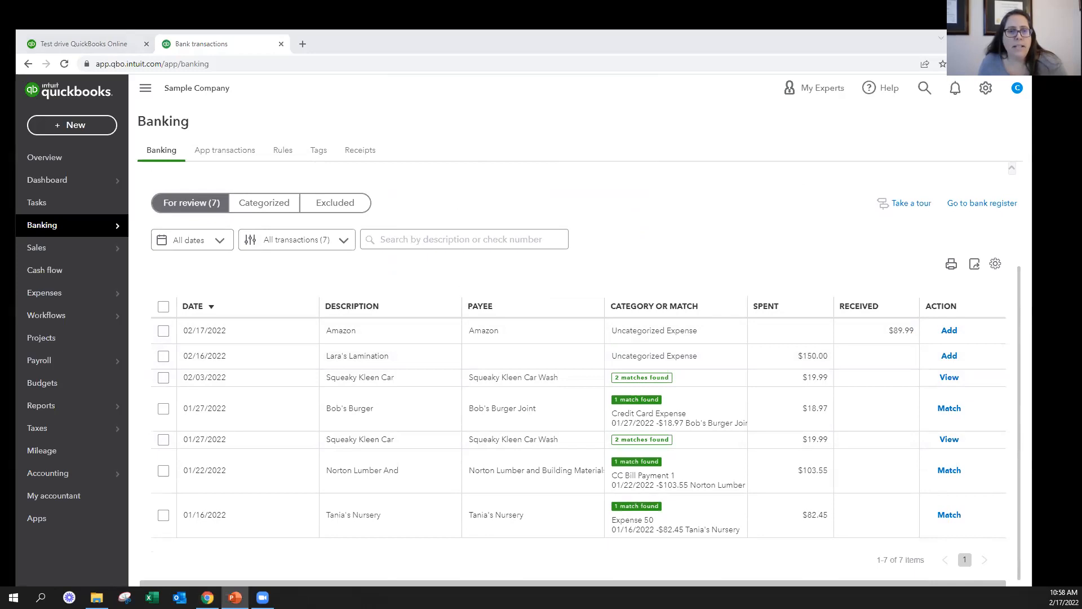
pyautogui.scroll(3, 686, 366)
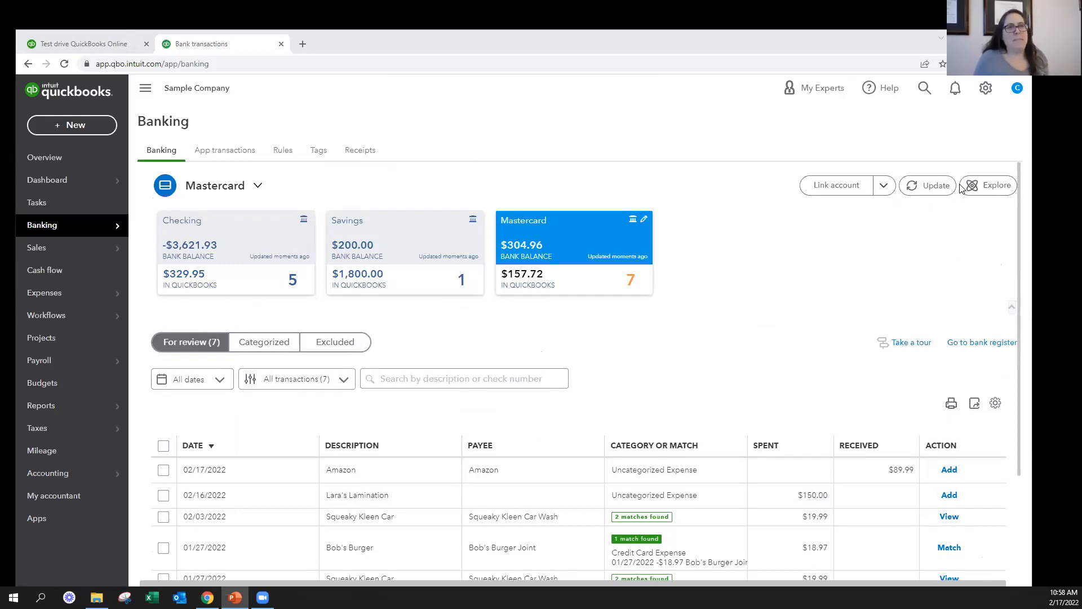
pyautogui.click(933, 189)
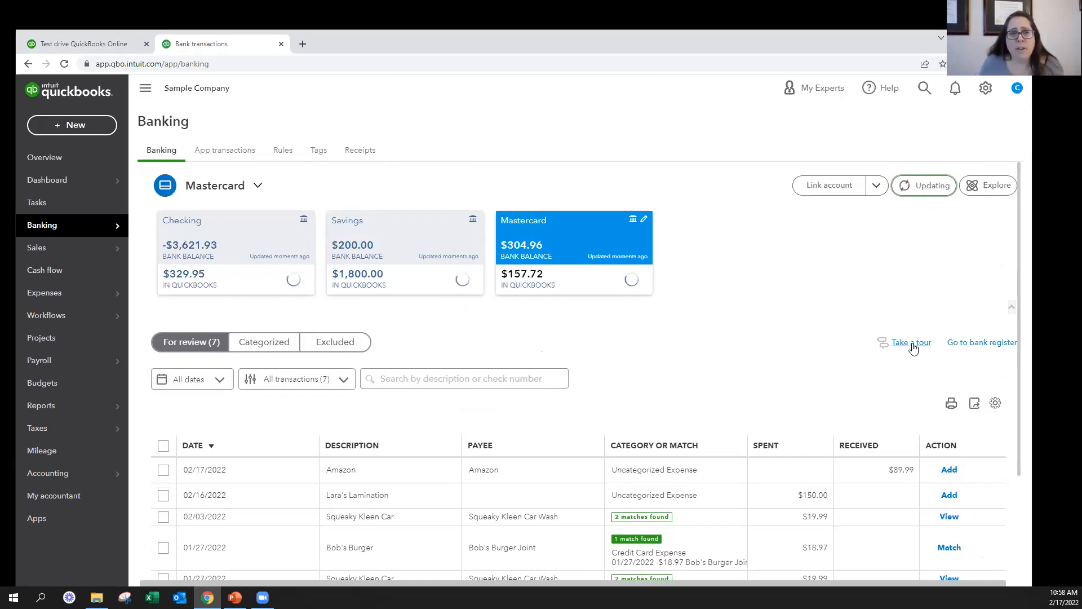
pyautogui.hotkey('alt', 'Tab')
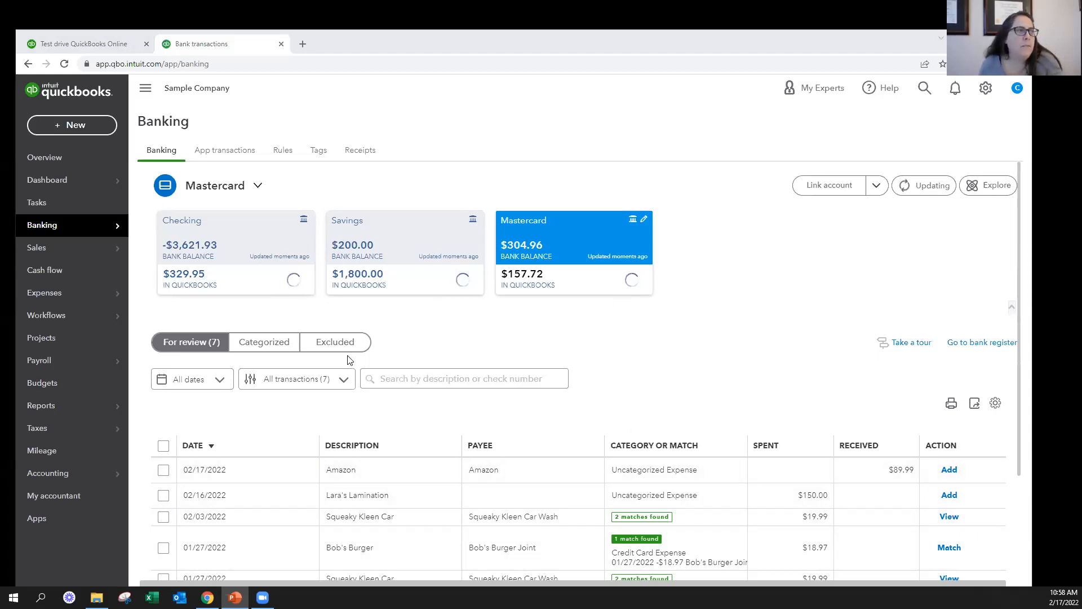
# Undo the match of the 03/19/2022 Books By Bessie transaction among the Checking account's categorized transactions
pyautogui.click(283, 342)
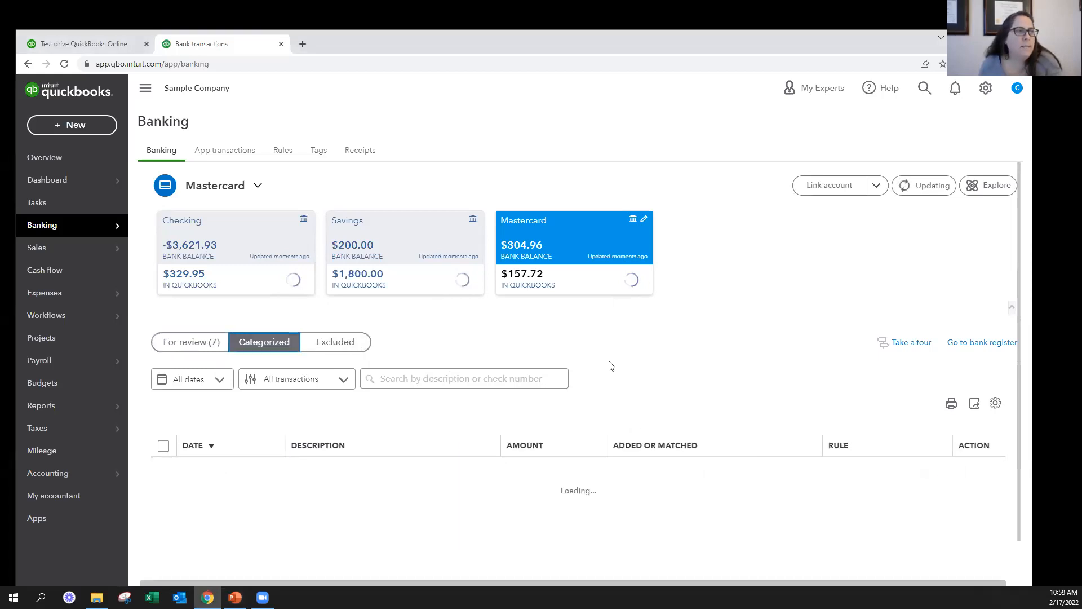
pyautogui.click(246, 274)
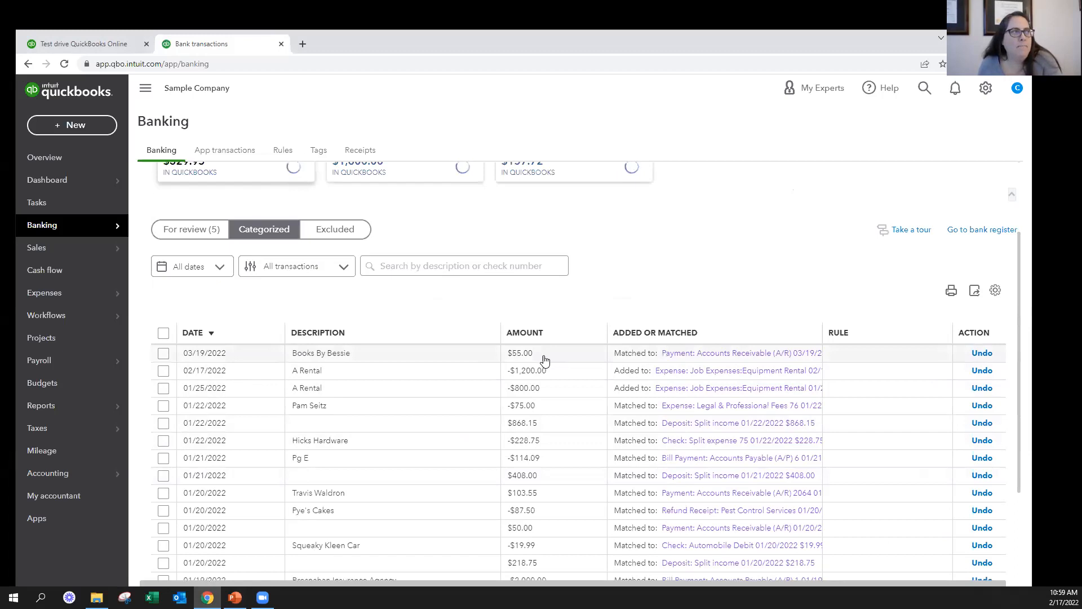
pyautogui.click(981, 353)
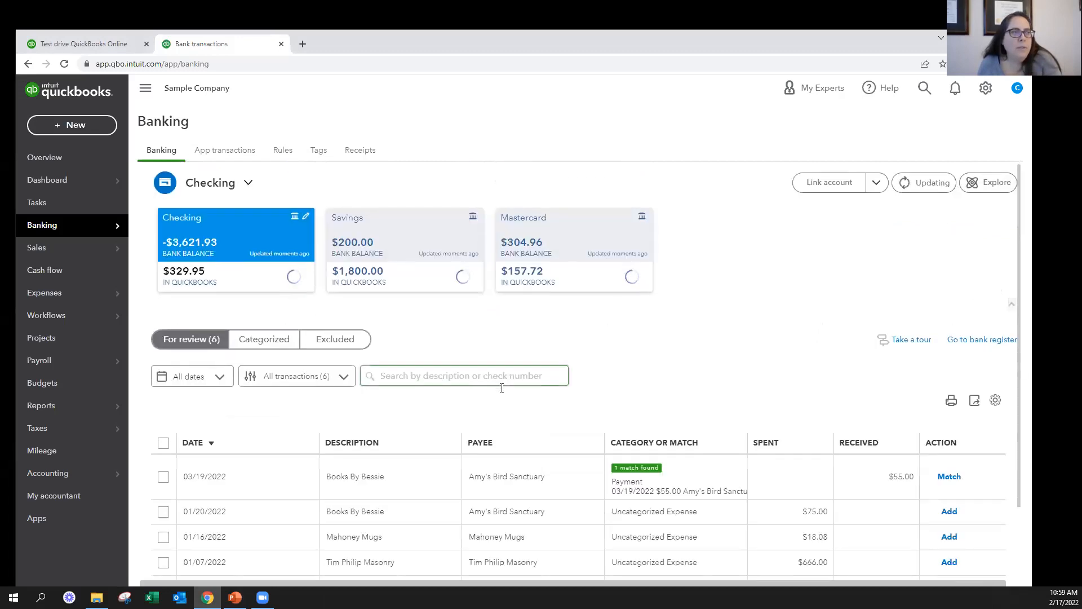
# Exclude the 03/19/2022 Books By Bessie transaction from the Checking account's items for review
pyautogui.scroll(-1, 502, 388)
pyautogui.click(163, 424)
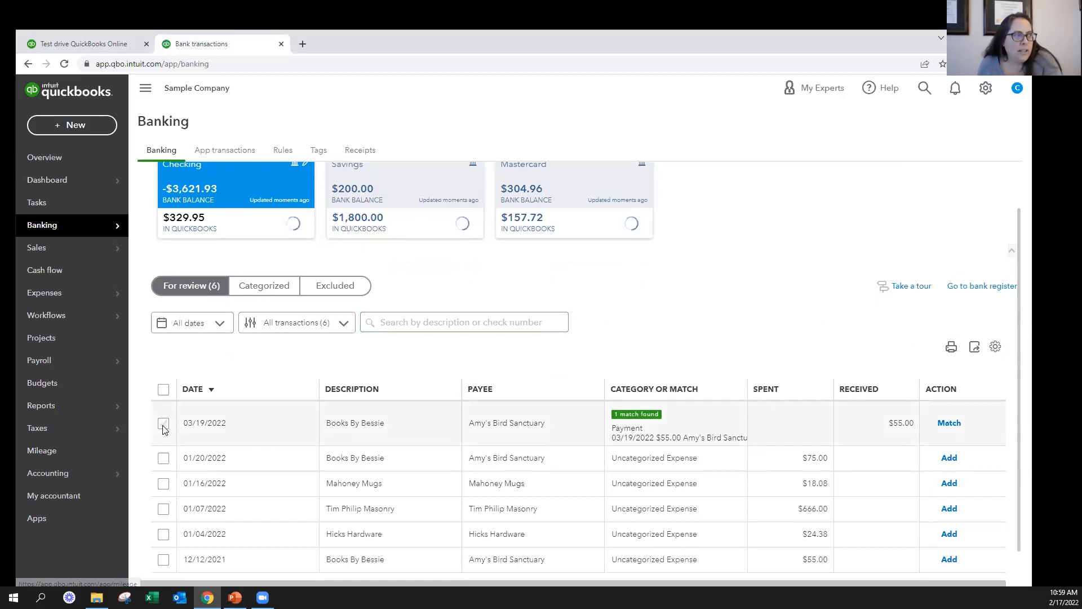
pyautogui.click(538, 319)
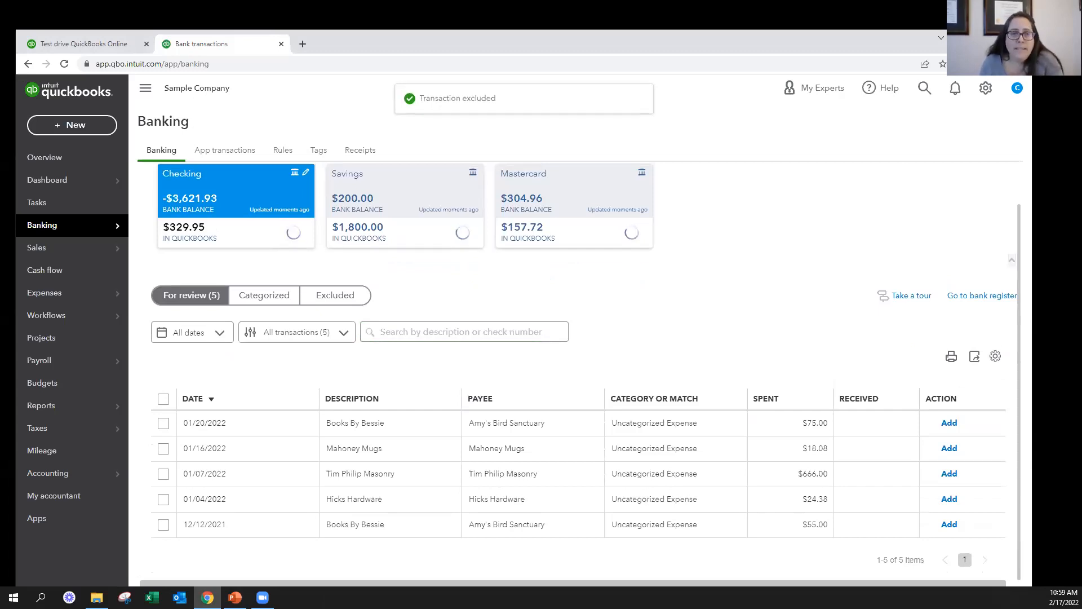
pyautogui.hotkey('alt', 'Tab')
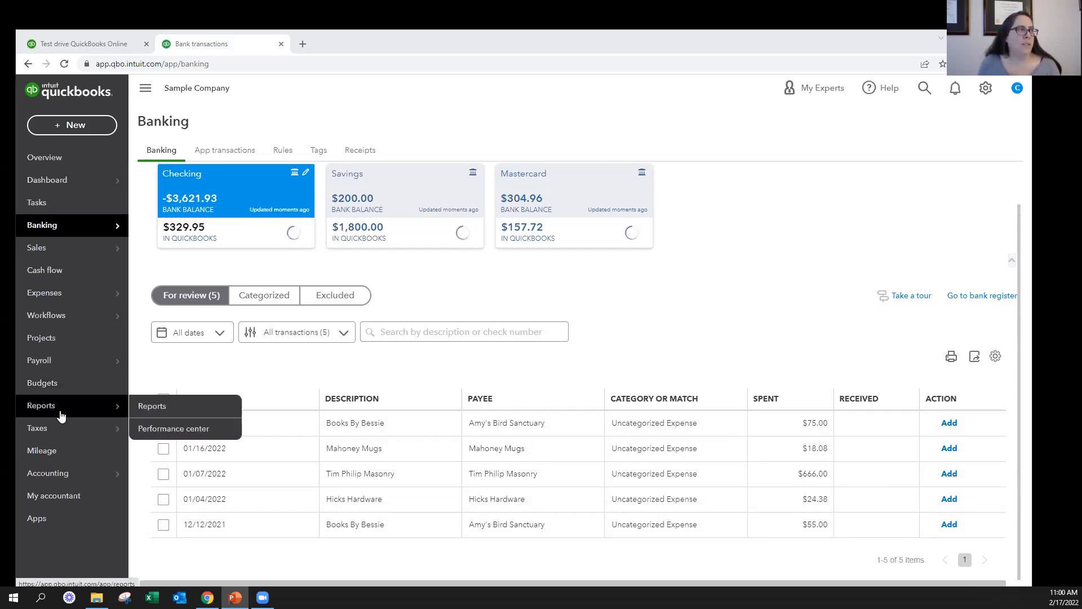
# Open the bank register of the Checking account
pyautogui.moveTo(75, 473)
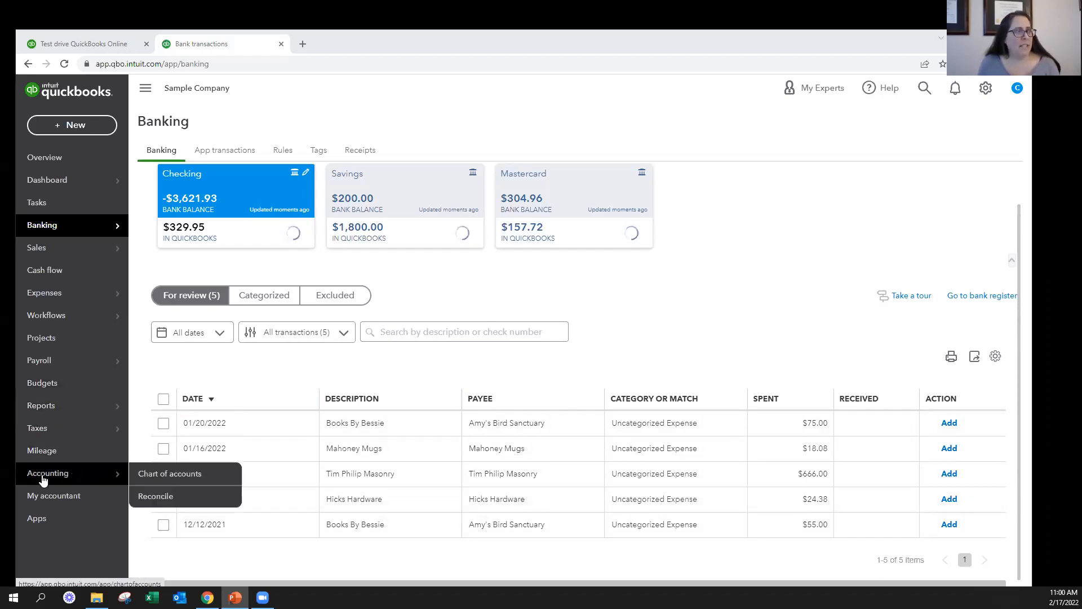
pyautogui.click(214, 502)
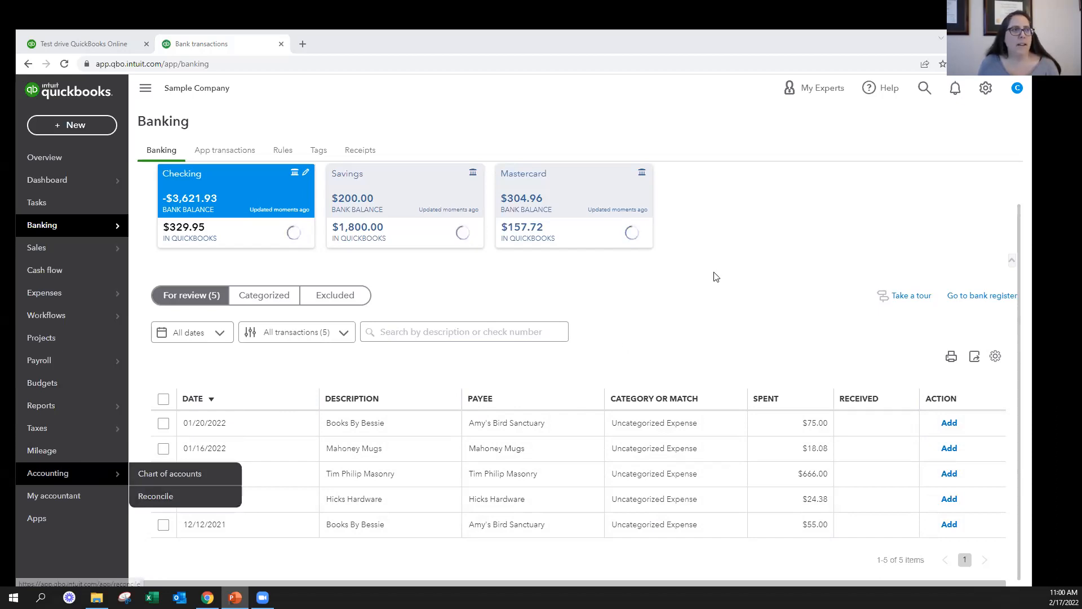
pyautogui.click(985, 344)
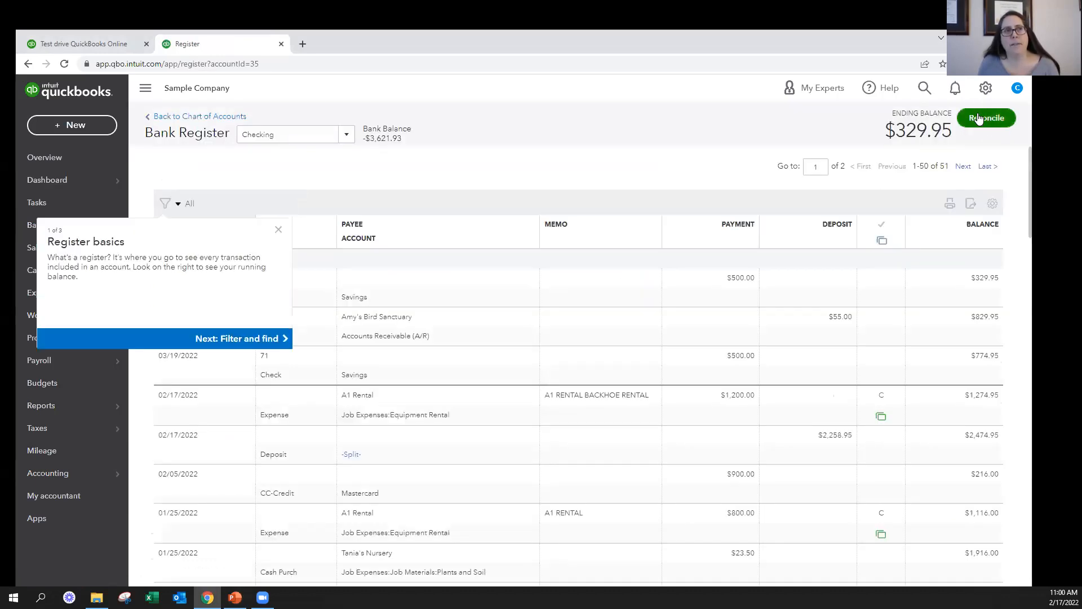
# Open the Reconcile tool, get started with the Checking account, and dismiss the introduction
pyautogui.click(985, 89)
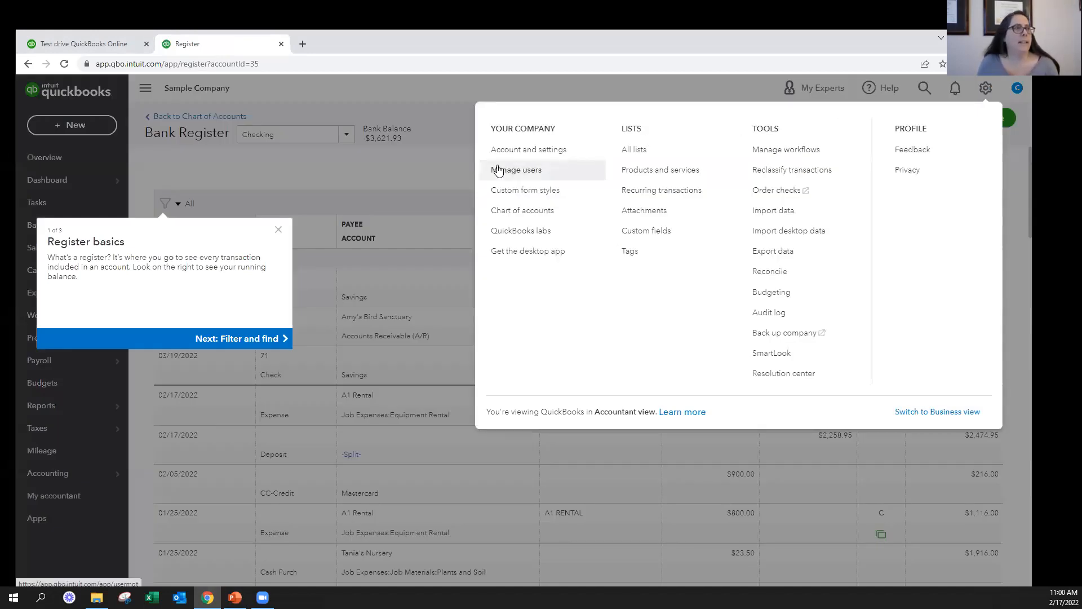
pyautogui.click(768, 273)
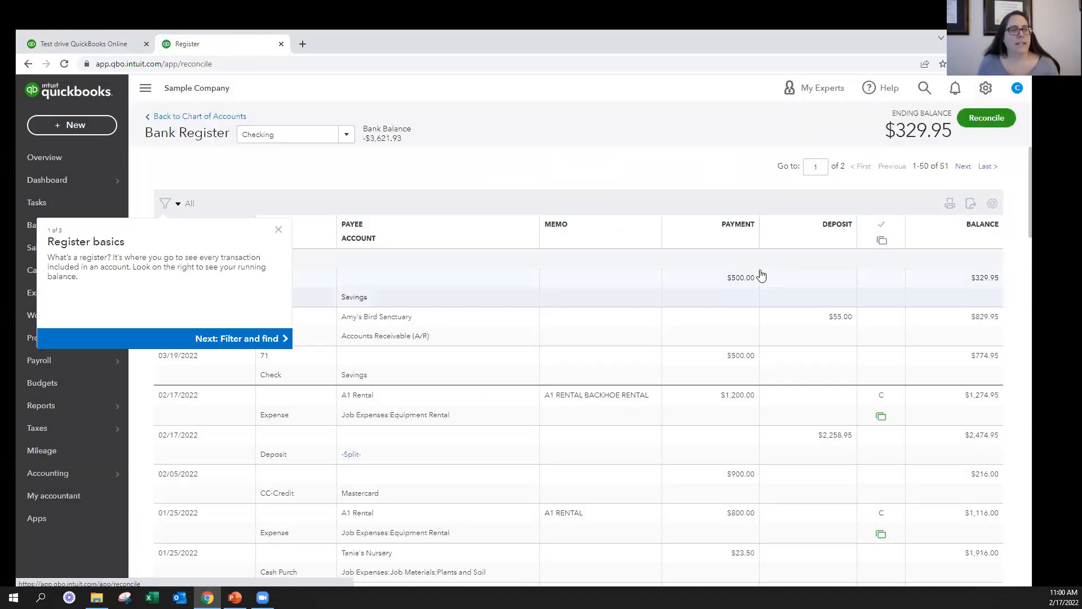
pyautogui.click(278, 229)
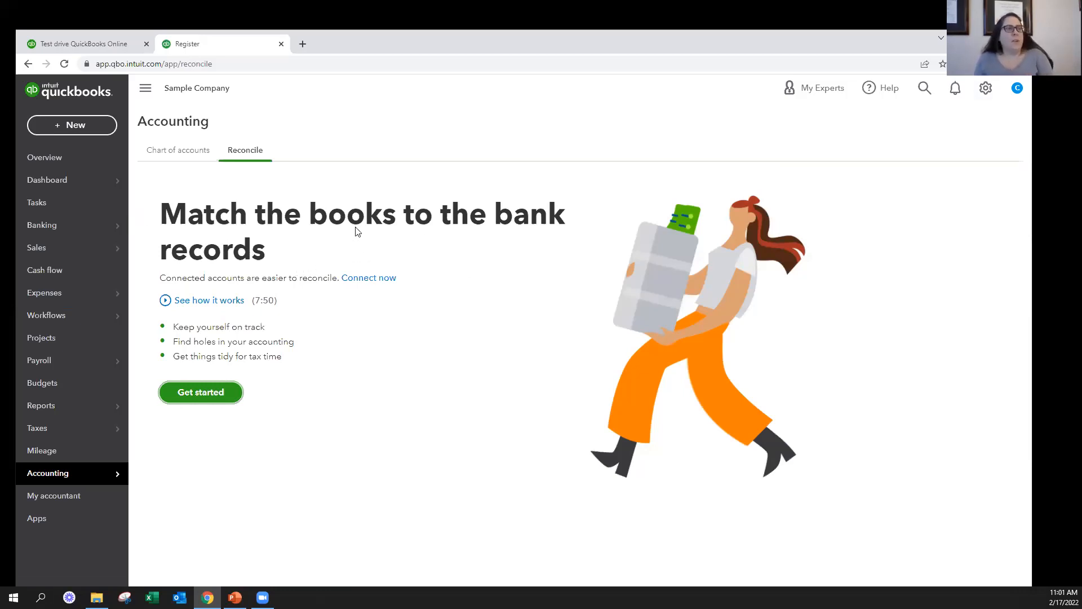
pyautogui.moveTo(101, 479)
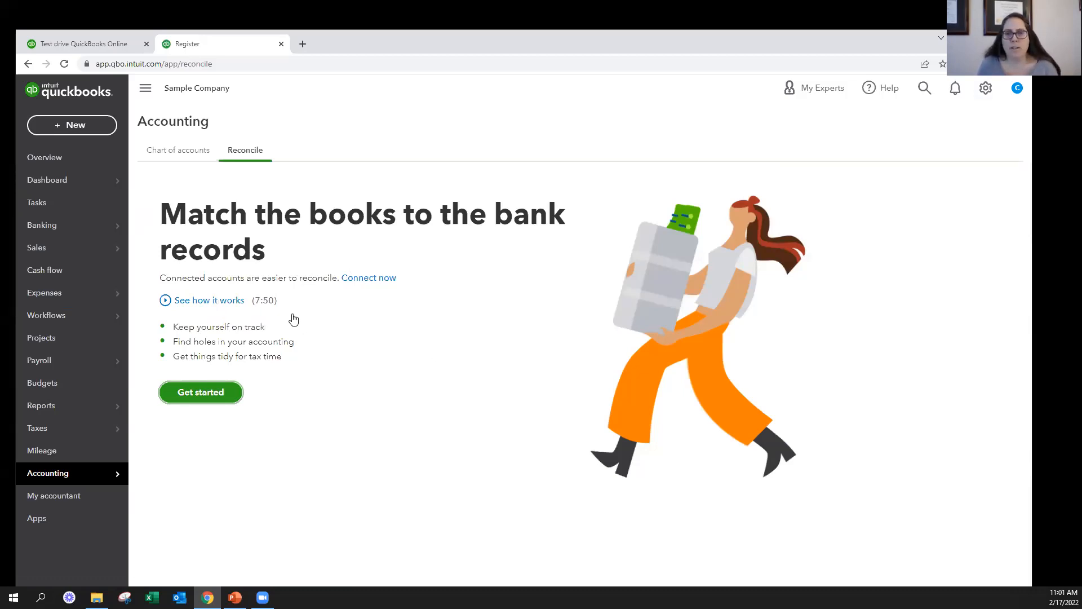
pyautogui.click(177, 392)
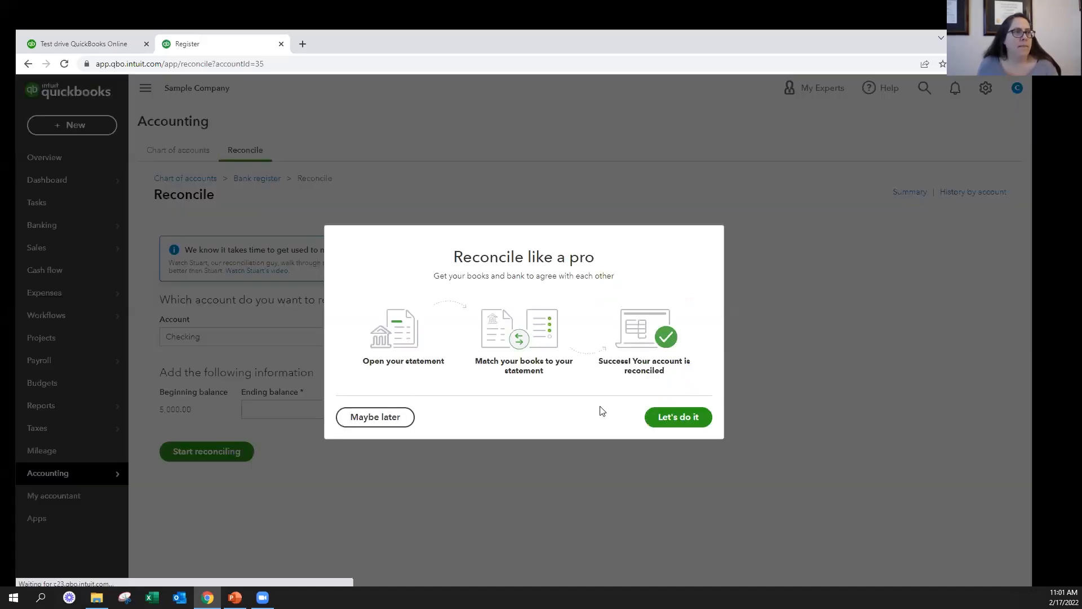
pyautogui.click(375, 416)
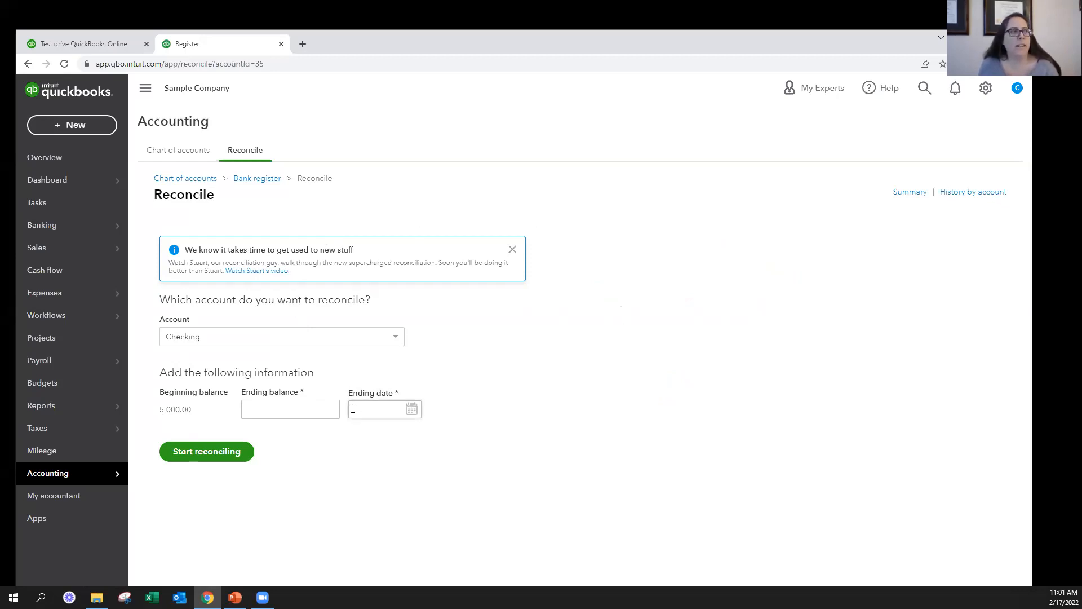
# Look through the accounts available for reconciliation and choose Checking
pyautogui.click(322, 408)
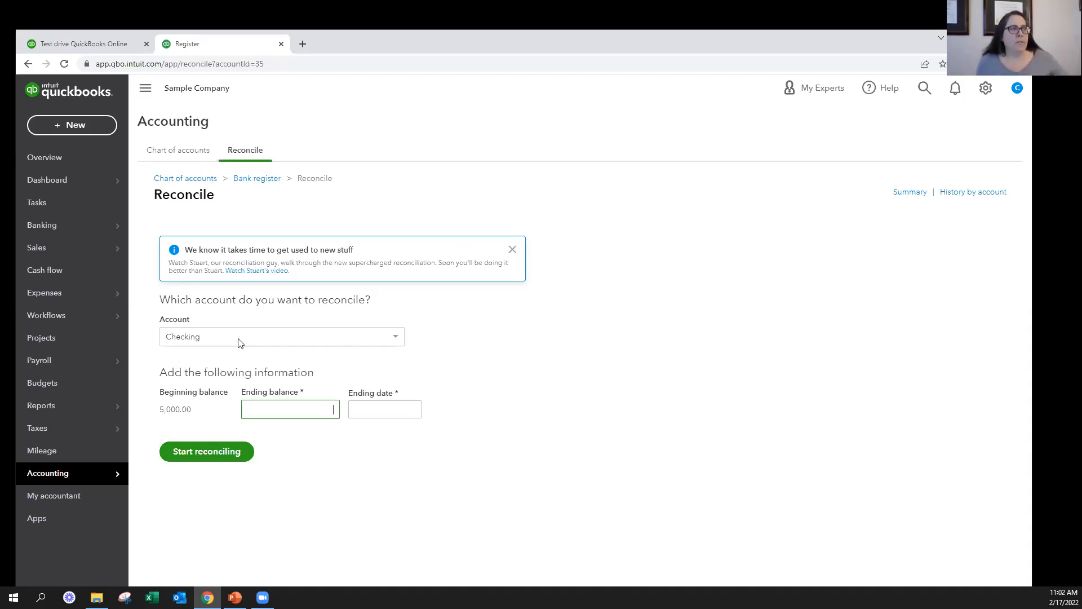
pyautogui.click(265, 335)
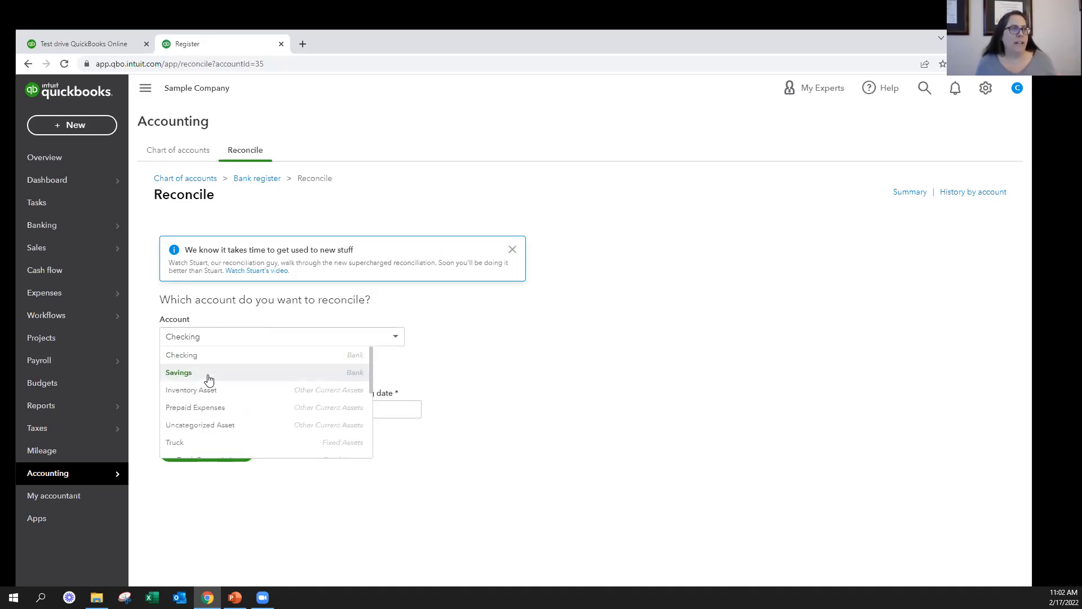
pyautogui.scroll(-5, 208, 379)
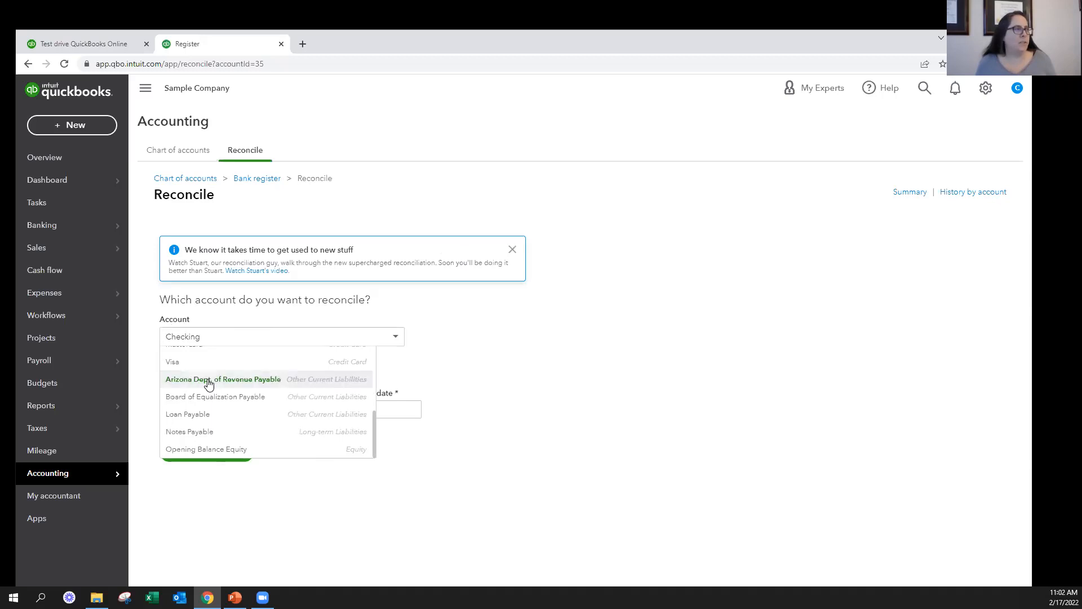
pyautogui.scroll(3, 210, 367)
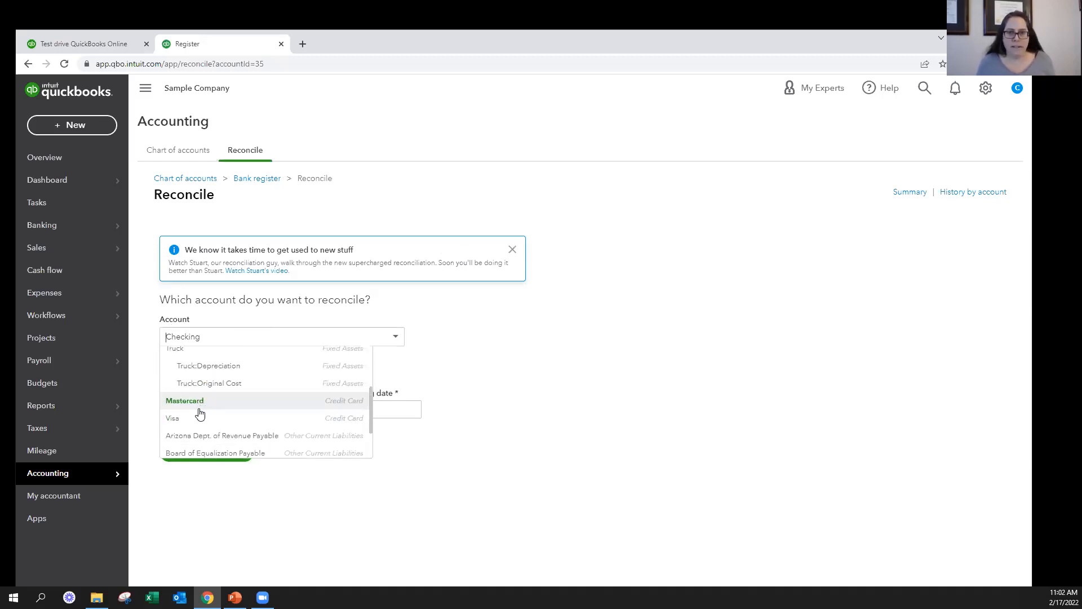
pyautogui.scroll(3, 212, 406)
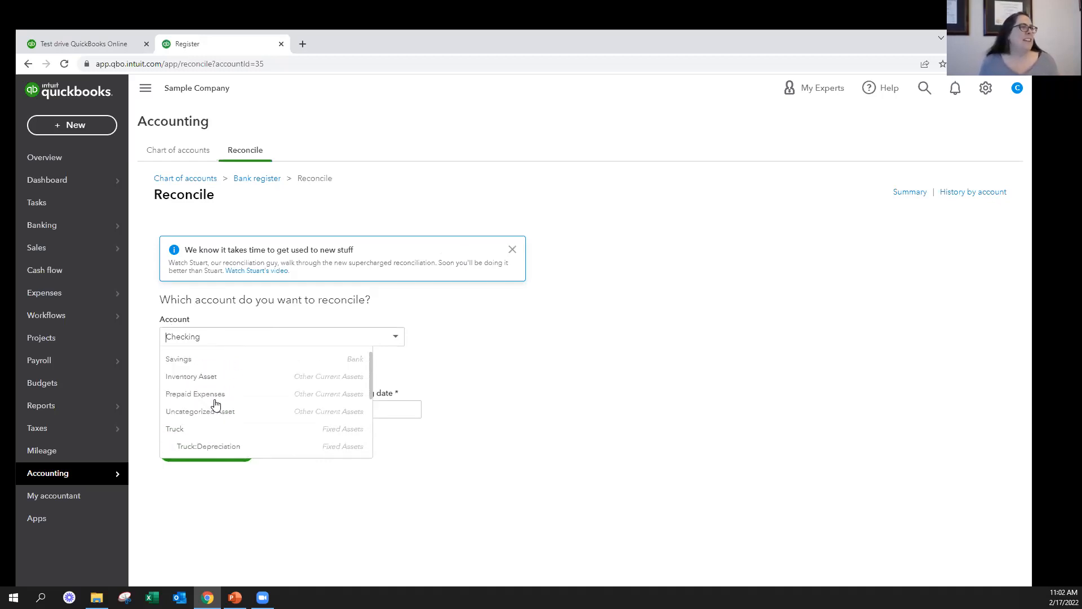
pyautogui.click(216, 361)
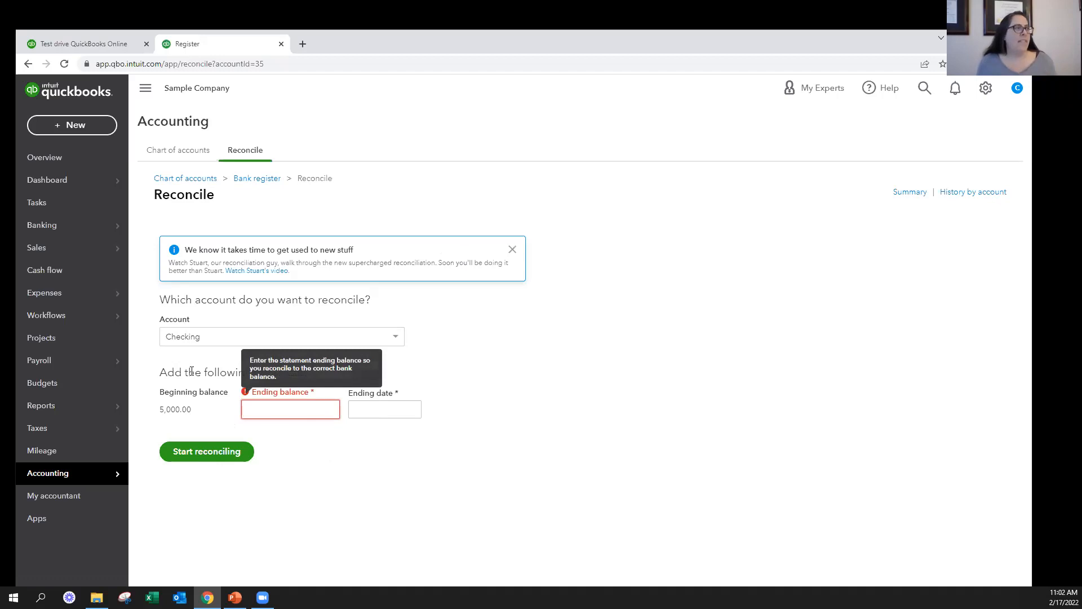
# Start reconciling the Checking account with an ending balance of 2,000.00 and an ending date of 01/31/2022
pyautogui.click(386, 410)
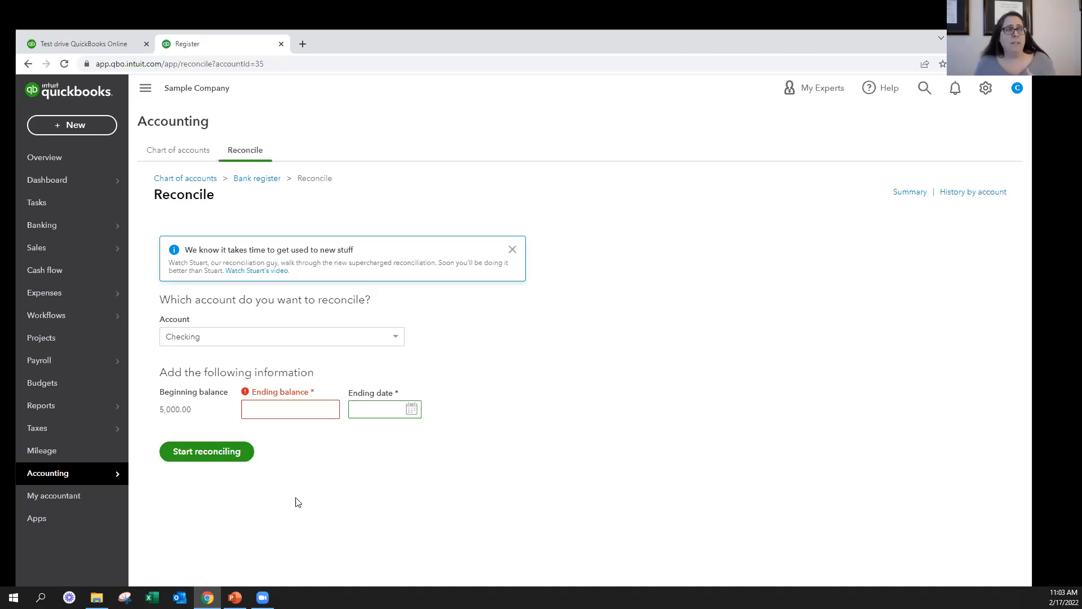
pyautogui.hotkey('shift', 'Tab')
pyautogui.write('2000')
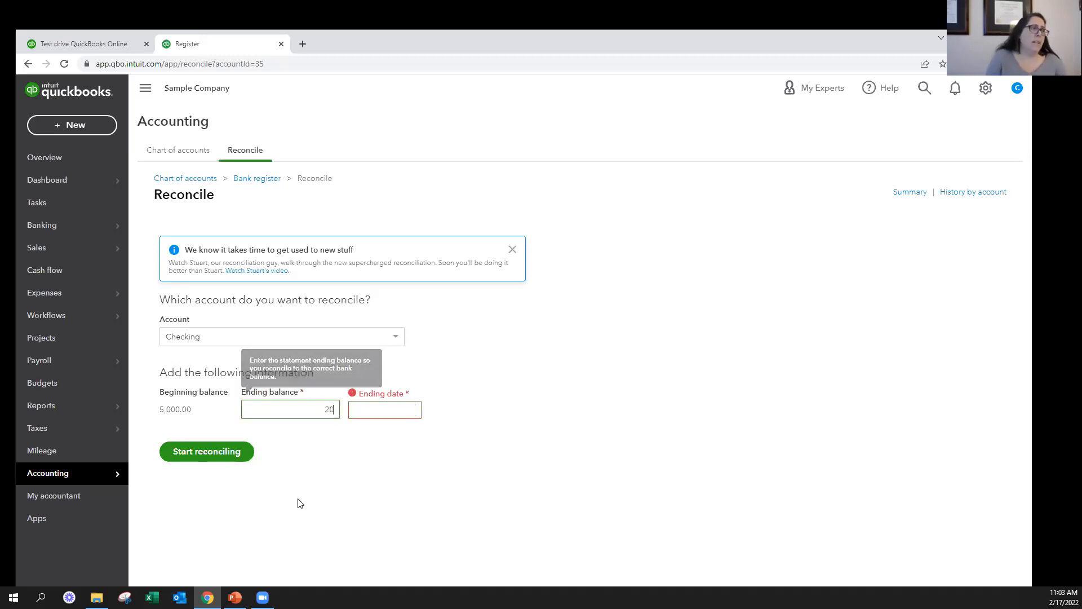
pyautogui.press('Tab')
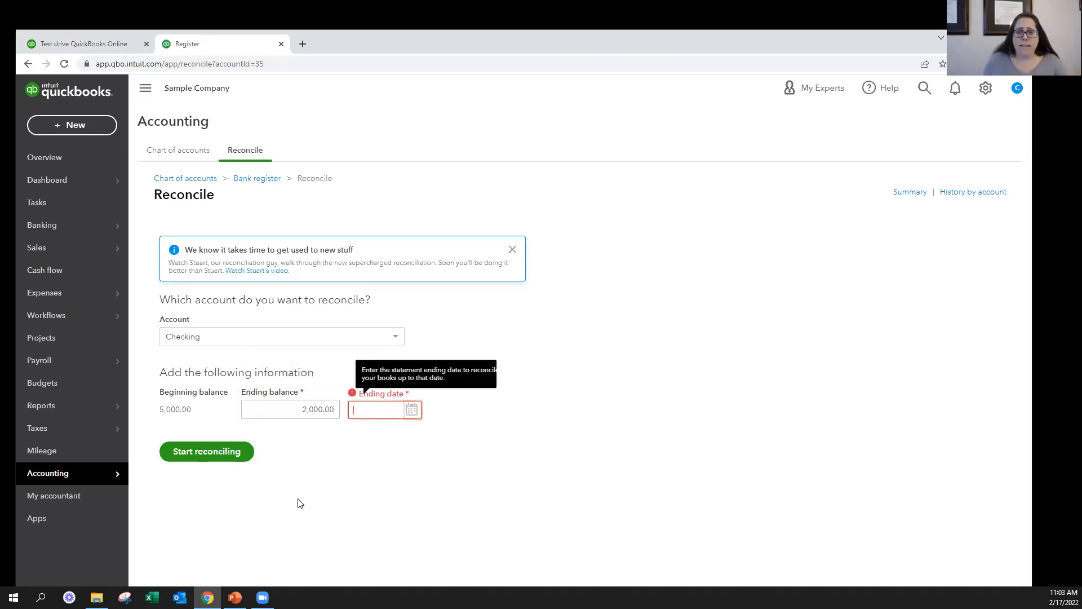
pyautogui.write('1/31/22')
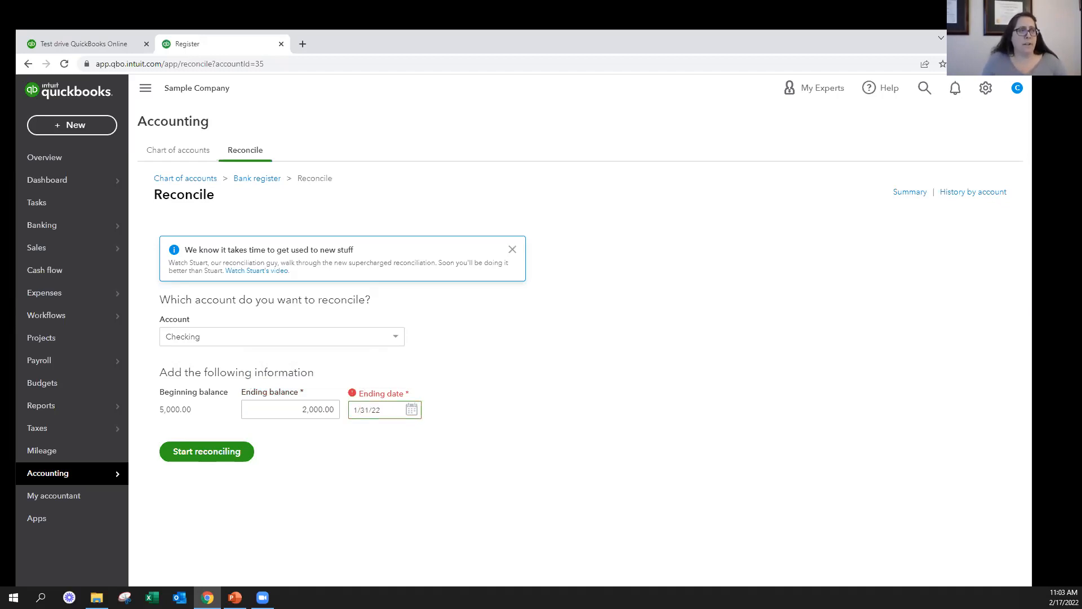
pyautogui.press('Tab')
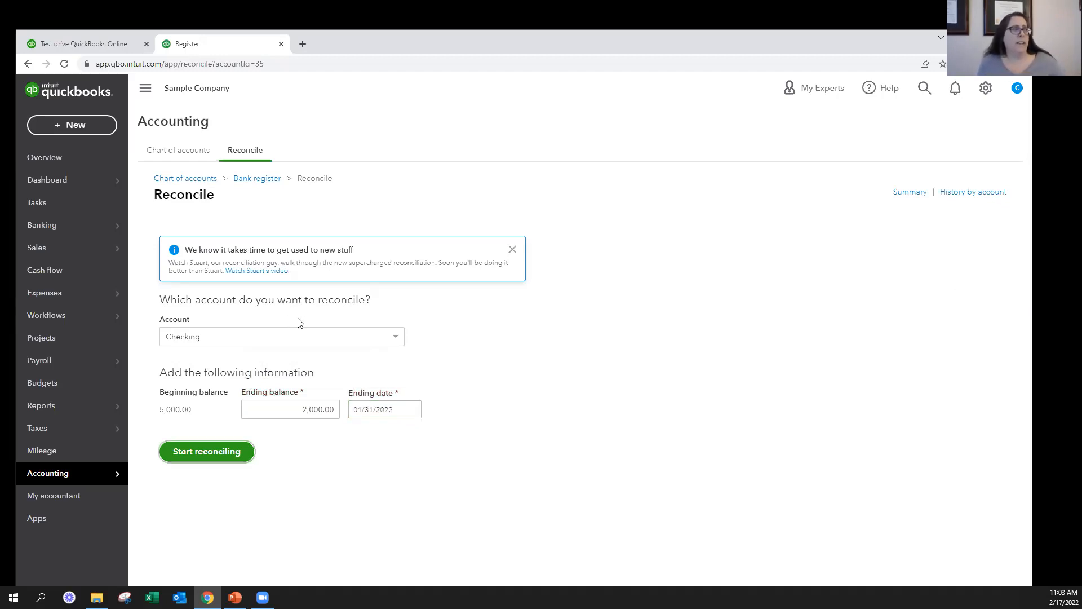
pyautogui.click(223, 452)
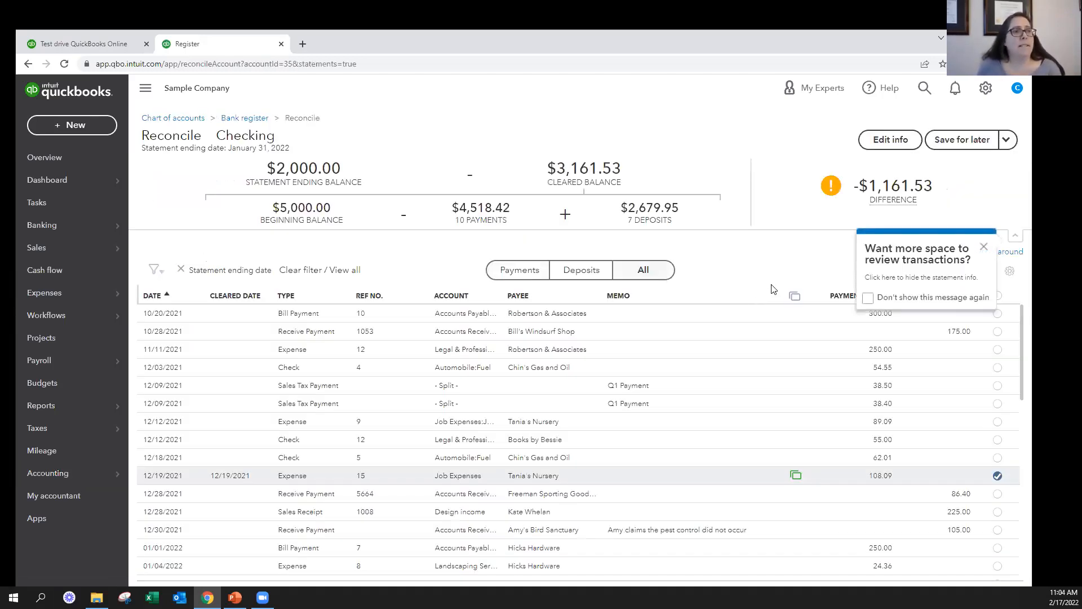
# Dismiss the two display tips and look through the transactions listed for reconciliation
pyautogui.click(983, 247)
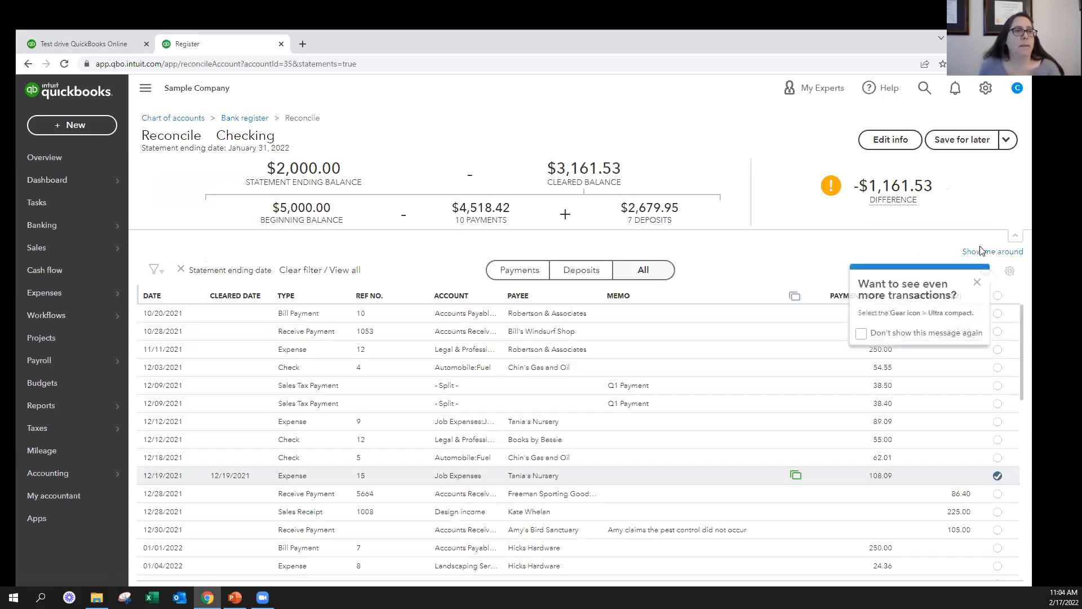
pyautogui.click(978, 283)
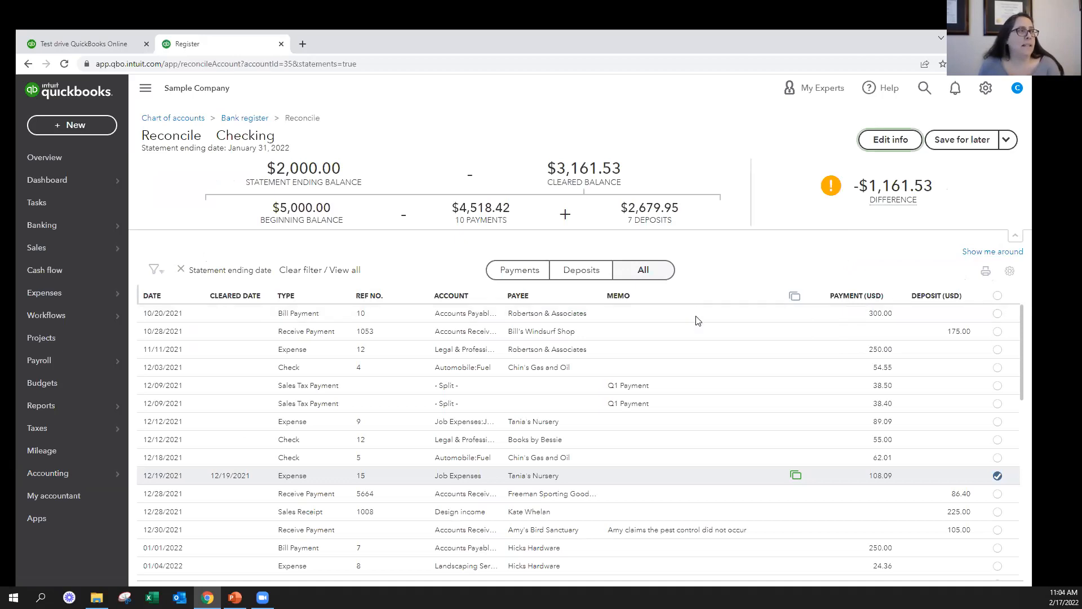
pyautogui.scroll(-7, 713, 353)
pyautogui.scroll(-2, 716, 356)
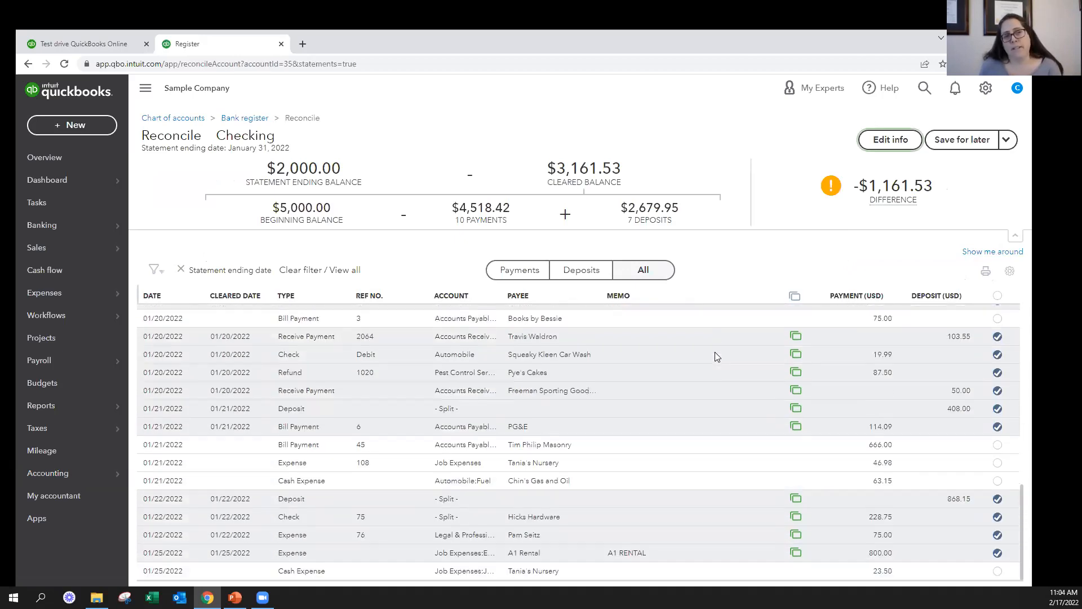
pyautogui.scroll(9, 715, 355)
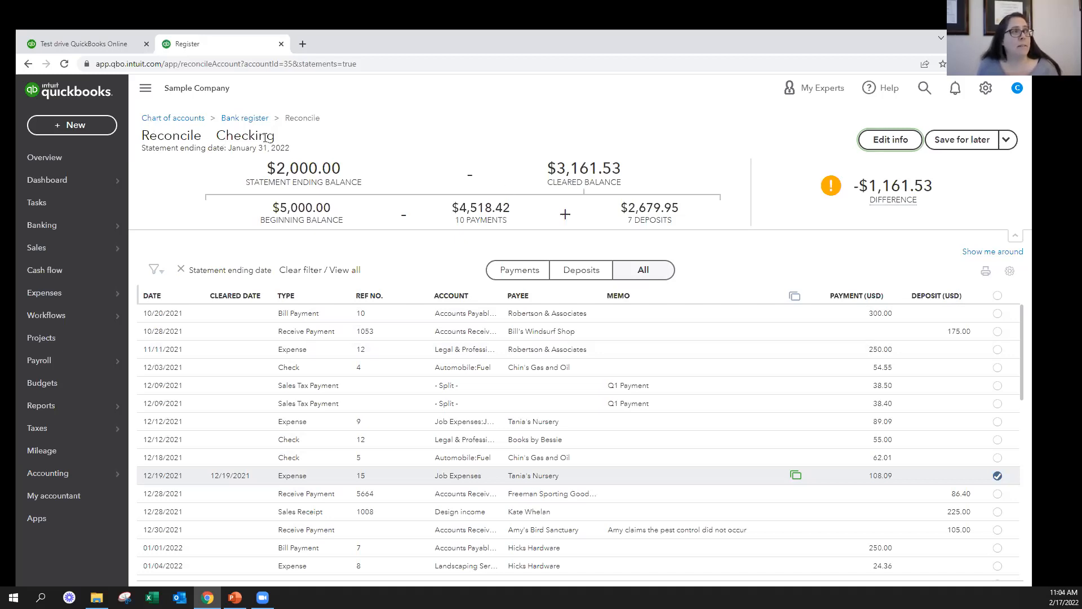
# Examine the reconciliation summary's statement ending date, ending and beginning balances, cleared balance, payments and deposits
pyautogui.moveTo(145, 149); pyautogui.dragTo(300, 150)
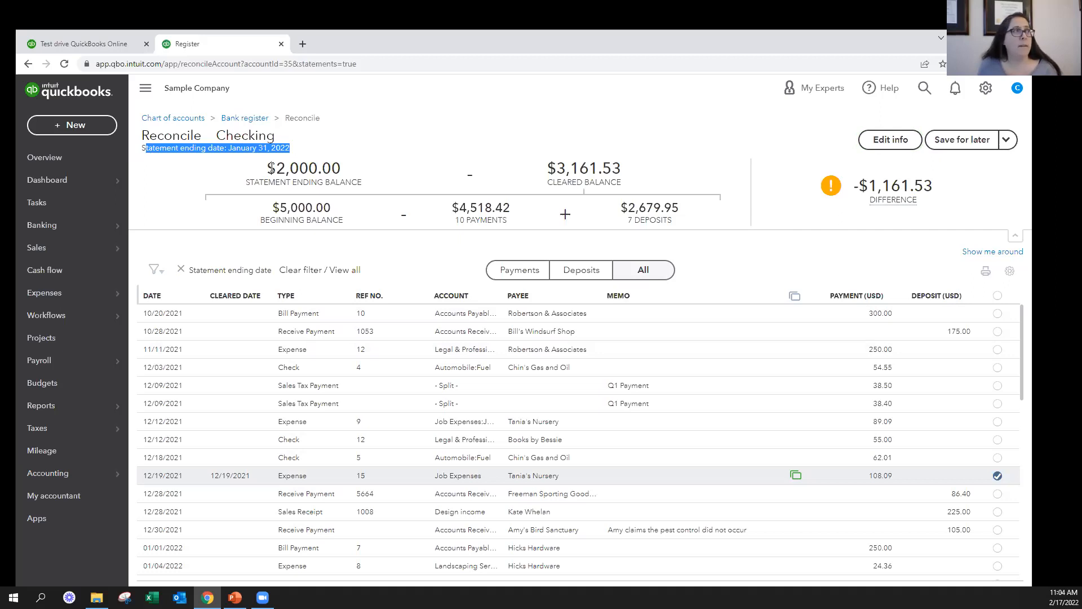
pyautogui.click(265, 170)
pyautogui.moveTo(265, 170); pyautogui.dragTo(370, 178)
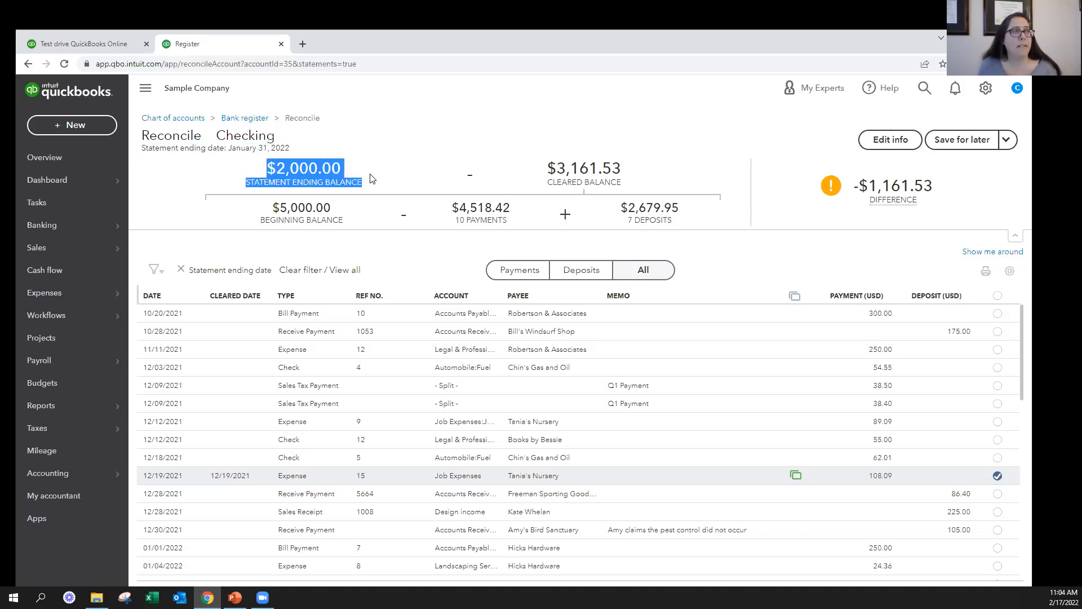
pyautogui.moveTo(280, 207); pyautogui.dragTo(341, 216)
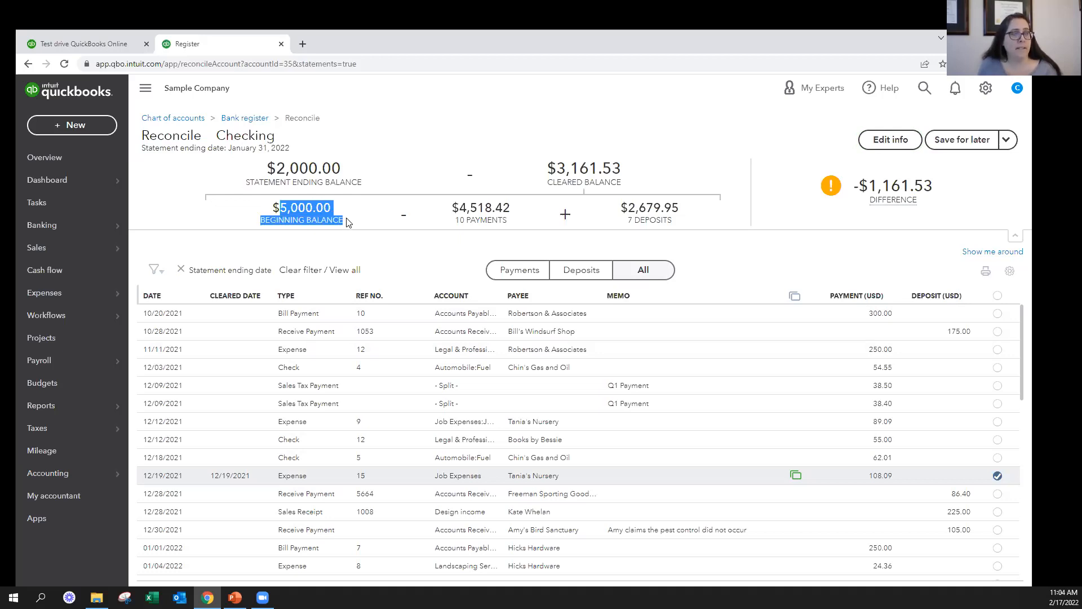
pyautogui.moveTo(548, 166); pyautogui.dragTo(683, 224)
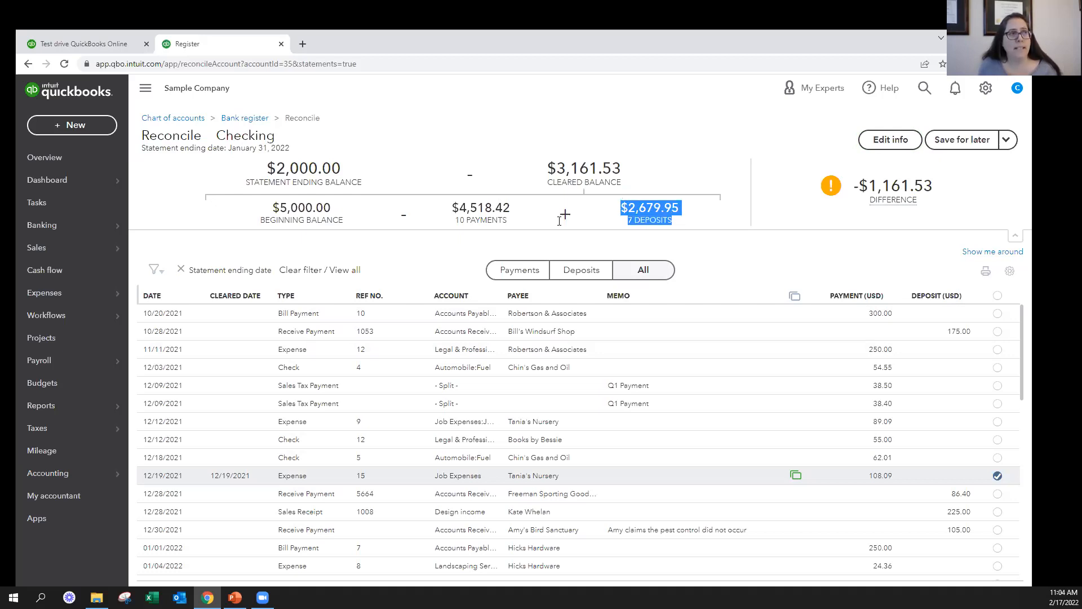
pyautogui.moveTo(446, 207); pyautogui.dragTo(516, 224)
pyautogui.click(496, 212)
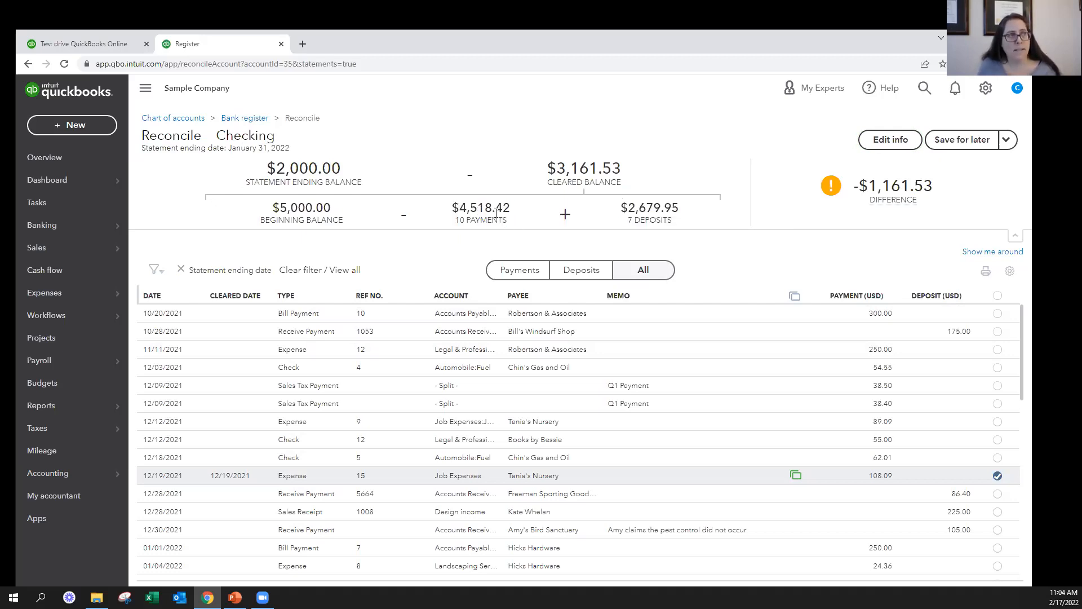
pyautogui.moveTo(455, 206); pyautogui.dragTo(531, 217)
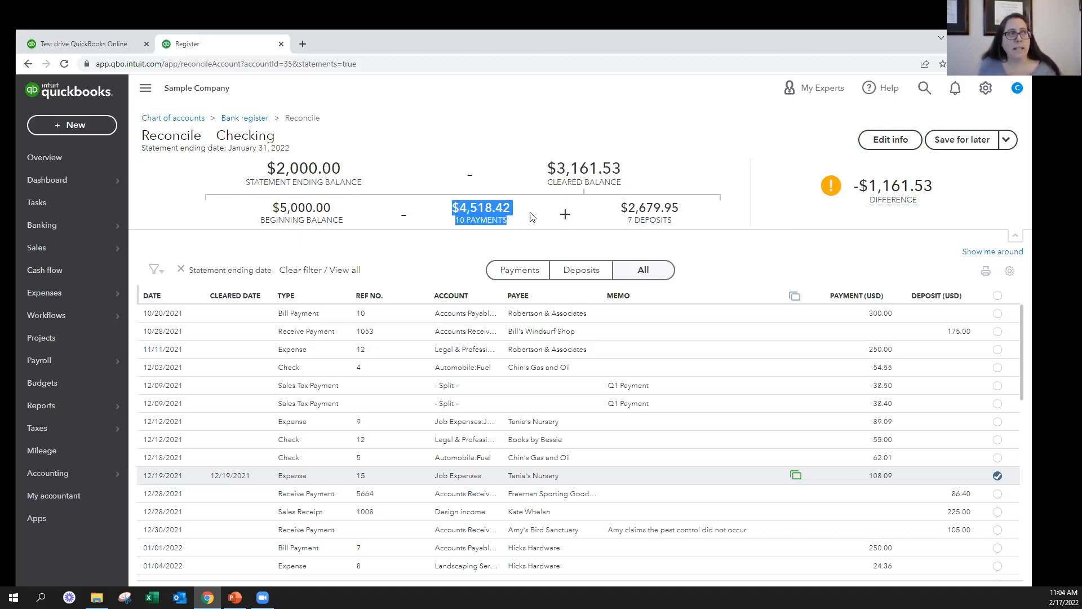
pyautogui.moveTo(622, 206); pyautogui.dragTo(708, 230)
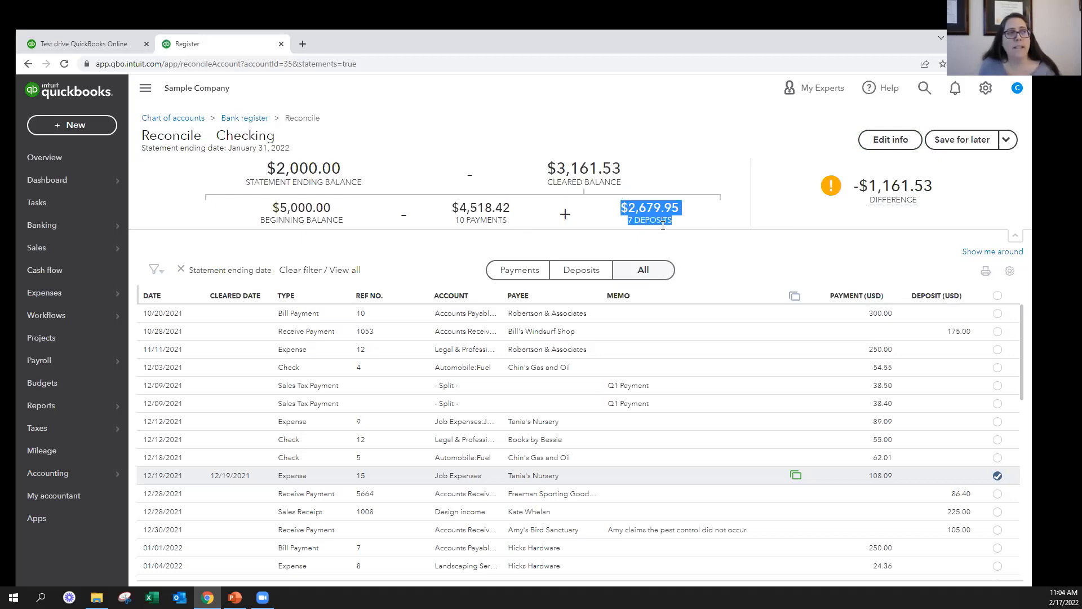
# Try marking the unmatched 01/21/2022 payments as cleared, including the 666.00 Tim Philip Masonry bill payment, and unmark them again
pyautogui.scroll(-12, 821, 424)
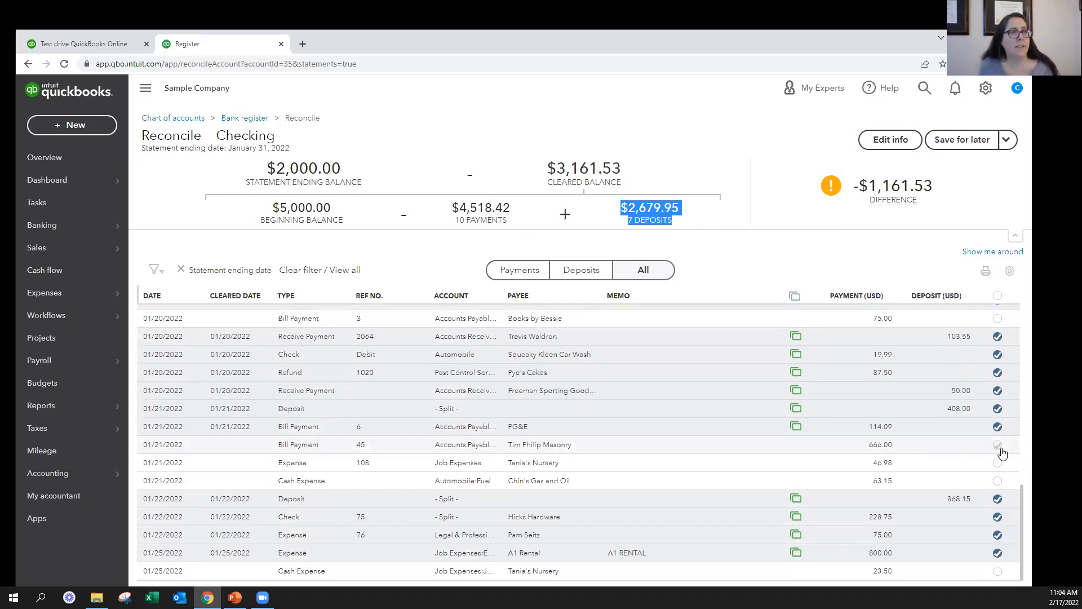
pyautogui.moveTo(455, 217); pyautogui.dragTo(520, 226)
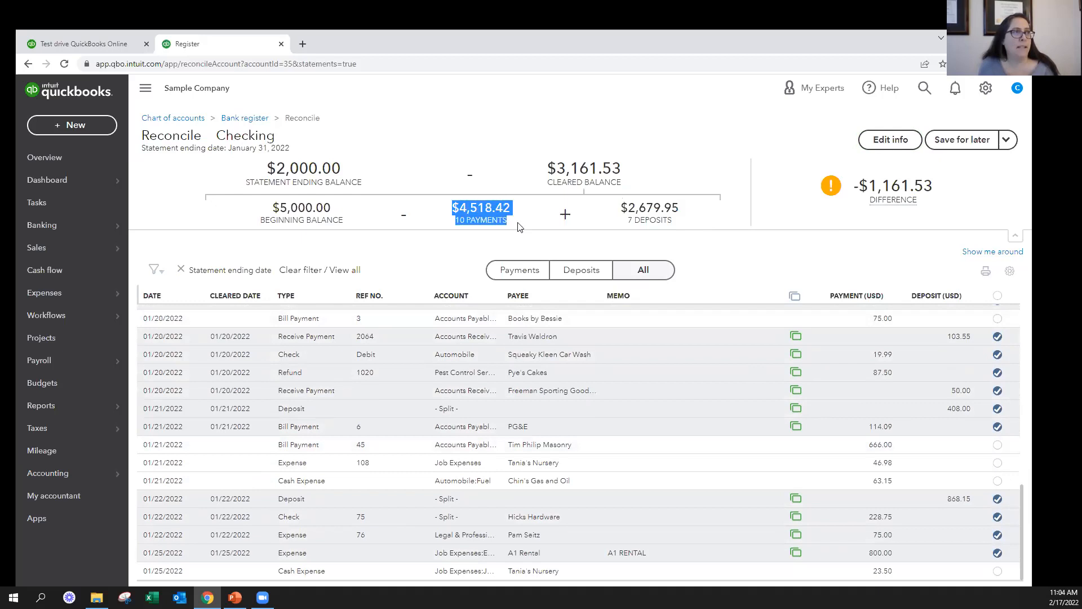
pyautogui.click(998, 446)
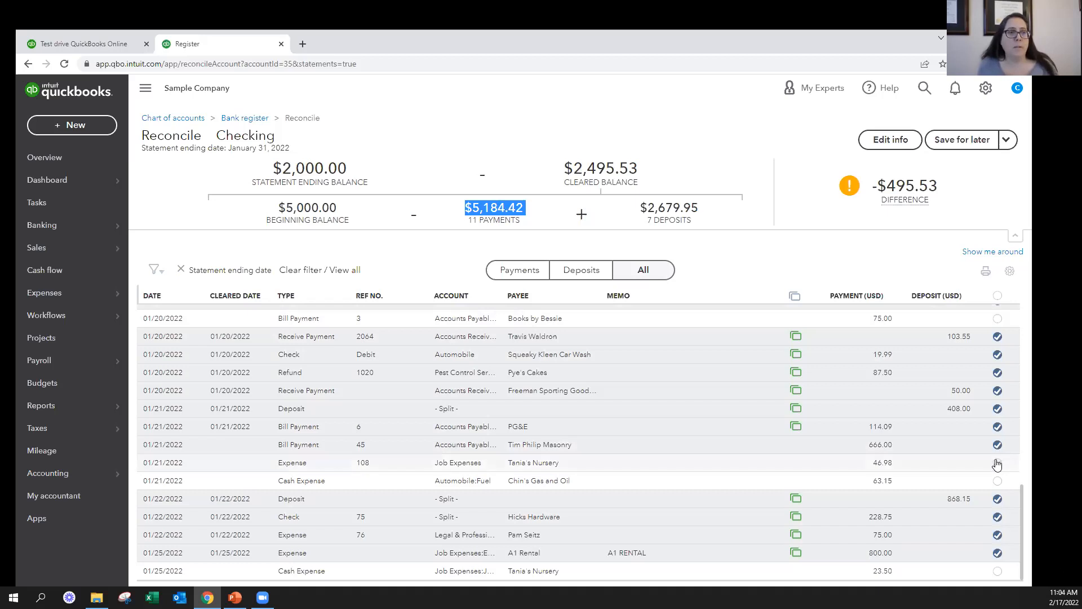
pyautogui.click(997, 463)
pyautogui.click(998, 481)
pyautogui.click(998, 481)
pyautogui.click(997, 462)
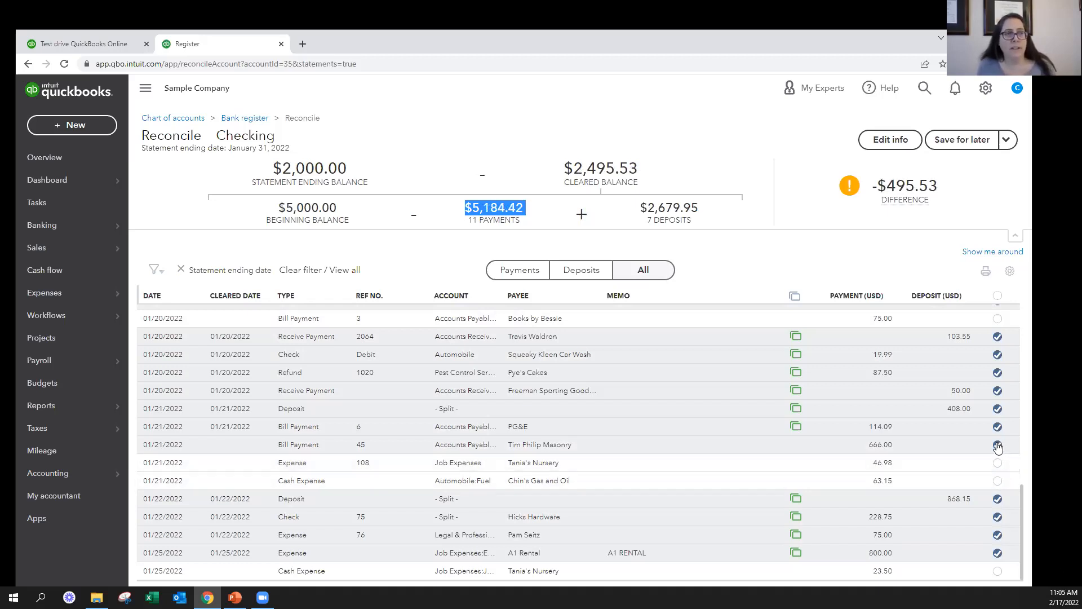
pyautogui.click(998, 445)
# Try marking the late December 2021 deposits as cleared, including 86.40 and 225.00, and unmark them again
pyautogui.scroll(2, 974, 423)
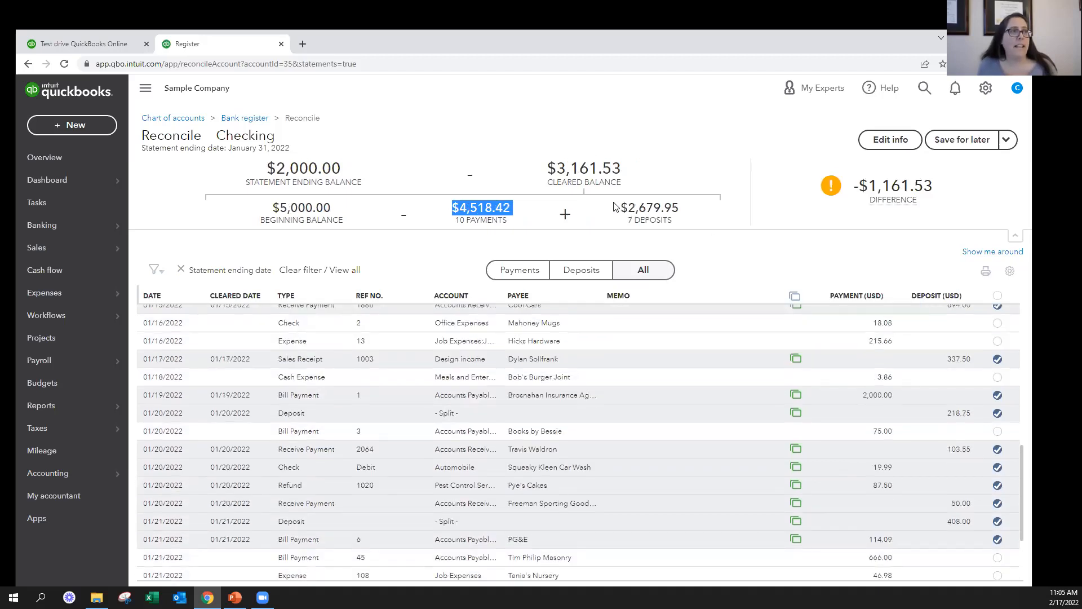
pyautogui.moveTo(616, 203); pyautogui.dragTo(688, 224)
pyautogui.scroll(-2, 961, 476)
pyautogui.scroll(7, 960, 476)
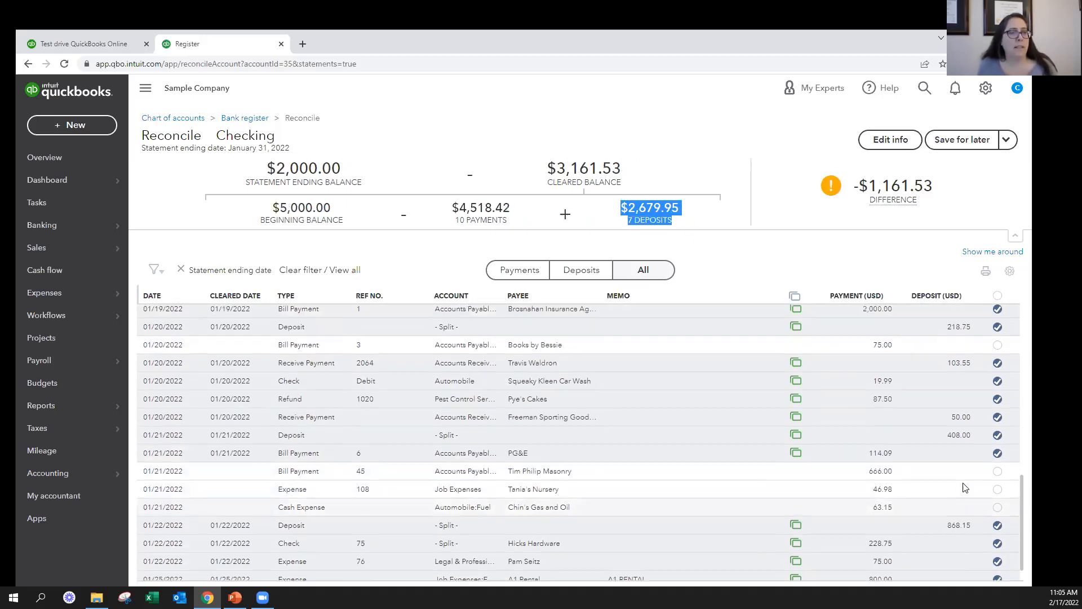
pyautogui.scroll(3, 960, 476)
pyautogui.click(998, 494)
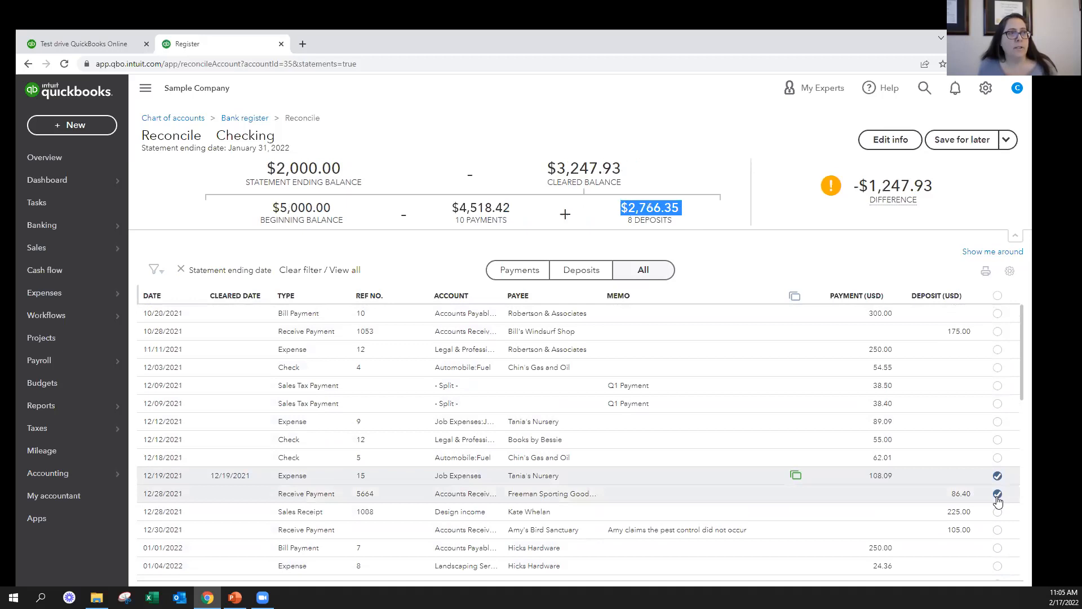
pyautogui.click(996, 511)
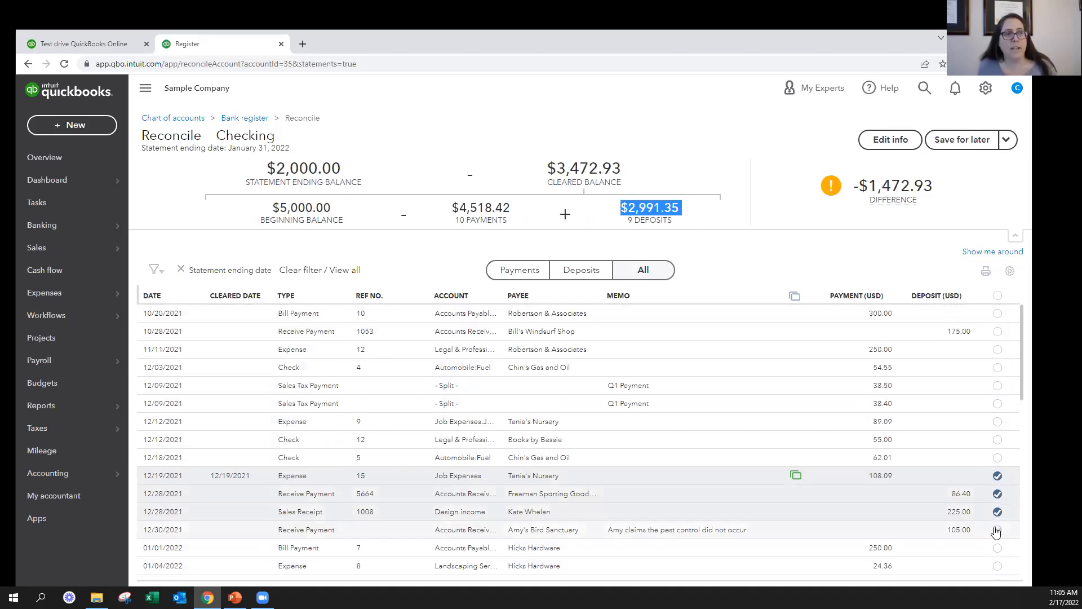
pyautogui.click(997, 530)
pyautogui.click(997, 512)
pyautogui.click(998, 495)
# Mark the remaining uncleared payments and deposits dated from 12/12/2021 through 01/04/2022 as cleared
pyautogui.scroll(-3, 902, 449)
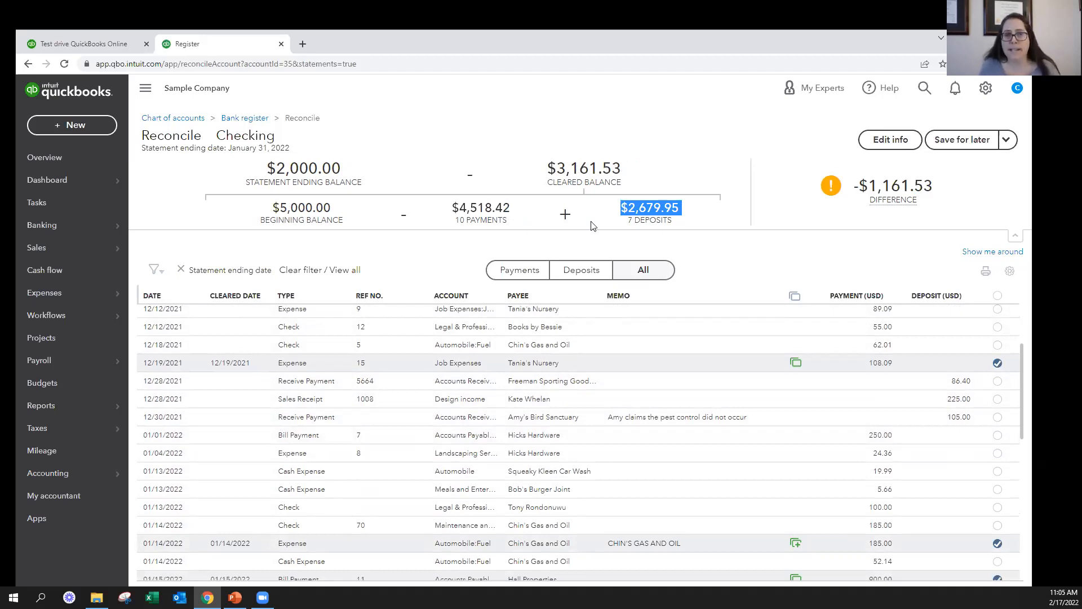
pyautogui.click(998, 311)
pyautogui.click(997, 327)
pyautogui.click(998, 345)
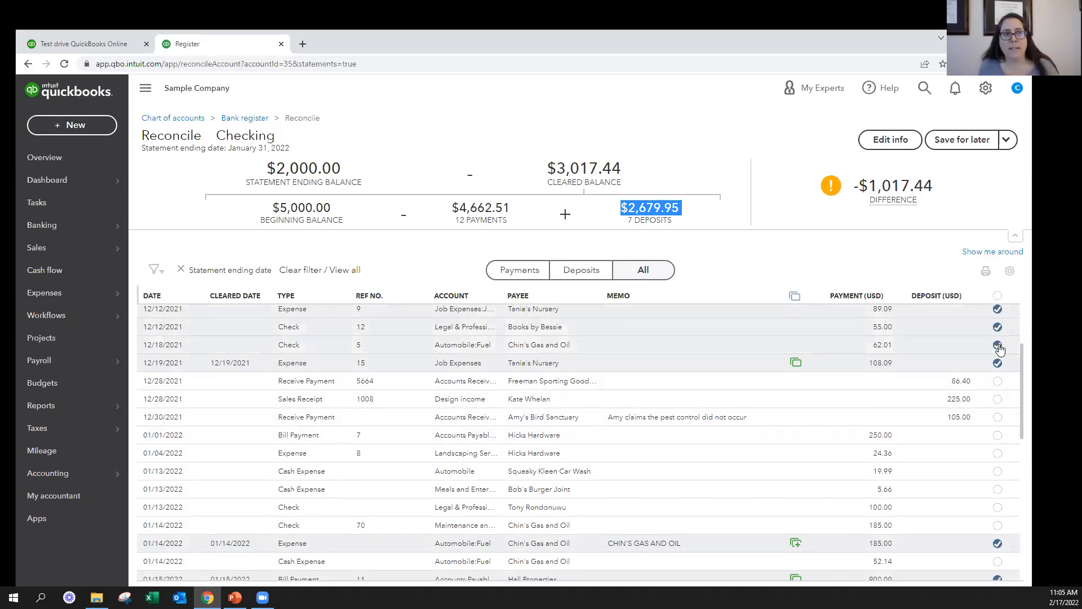
pyautogui.click(997, 381)
pyautogui.click(998, 399)
pyautogui.click(998, 417)
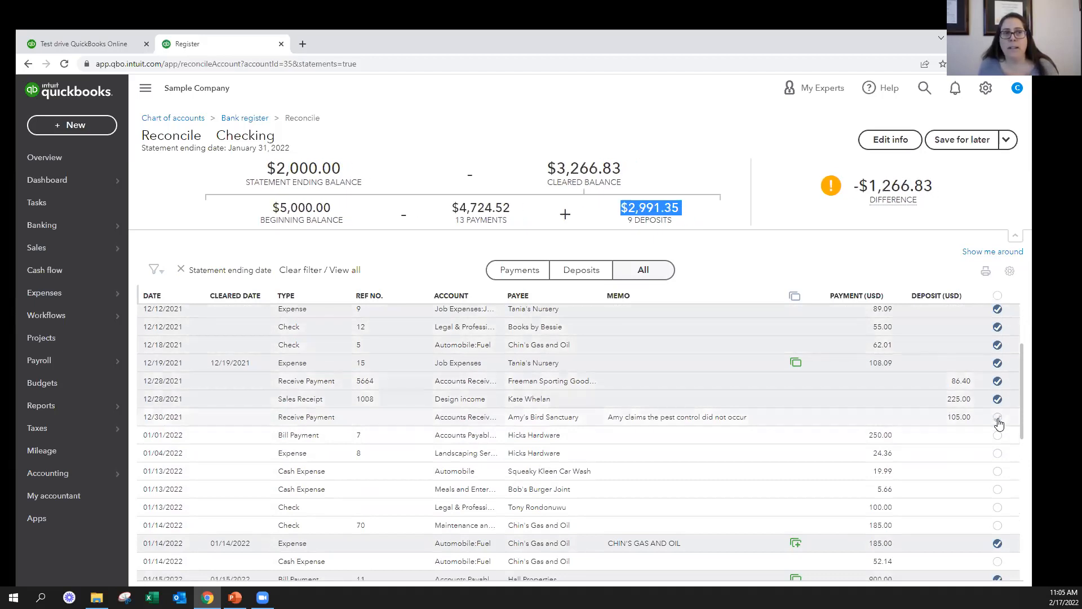
pyautogui.click(998, 435)
pyautogui.click(997, 453)
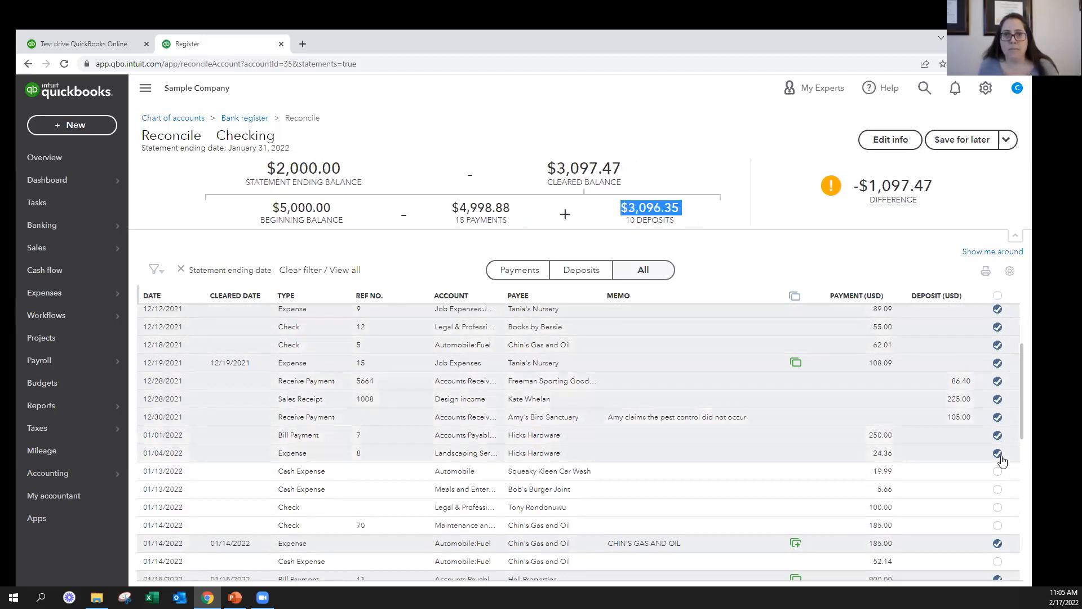
# Unmark the payments and deposits just marked, from the 01/04/2022 Hicks Hardware expense back to the 12/12/2021 entries
pyautogui.click(998, 453)
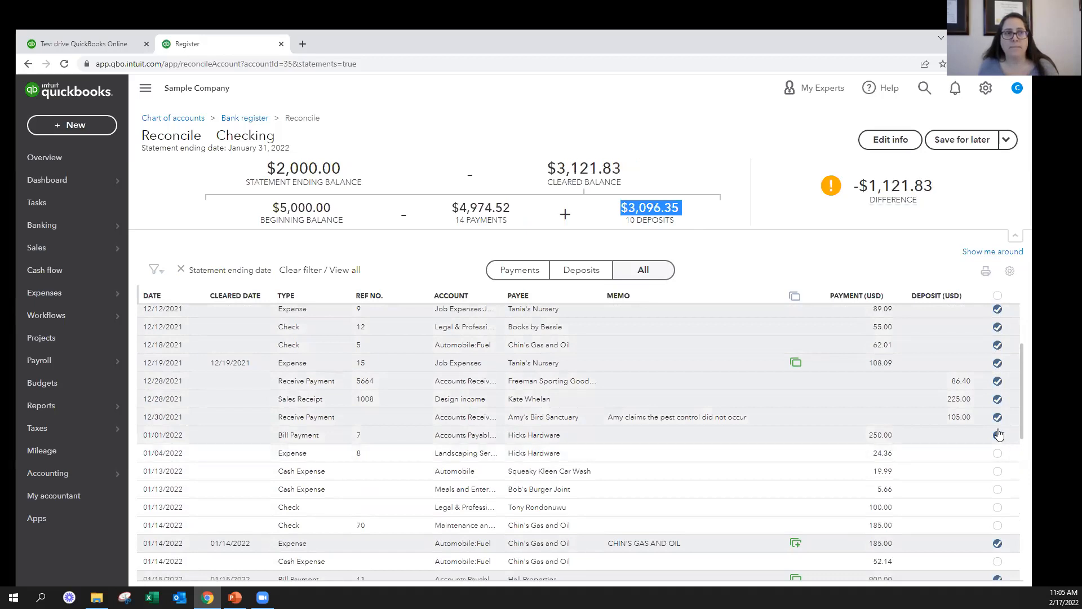
pyautogui.click(997, 435)
pyautogui.click(998, 417)
pyautogui.click(998, 399)
pyautogui.click(998, 381)
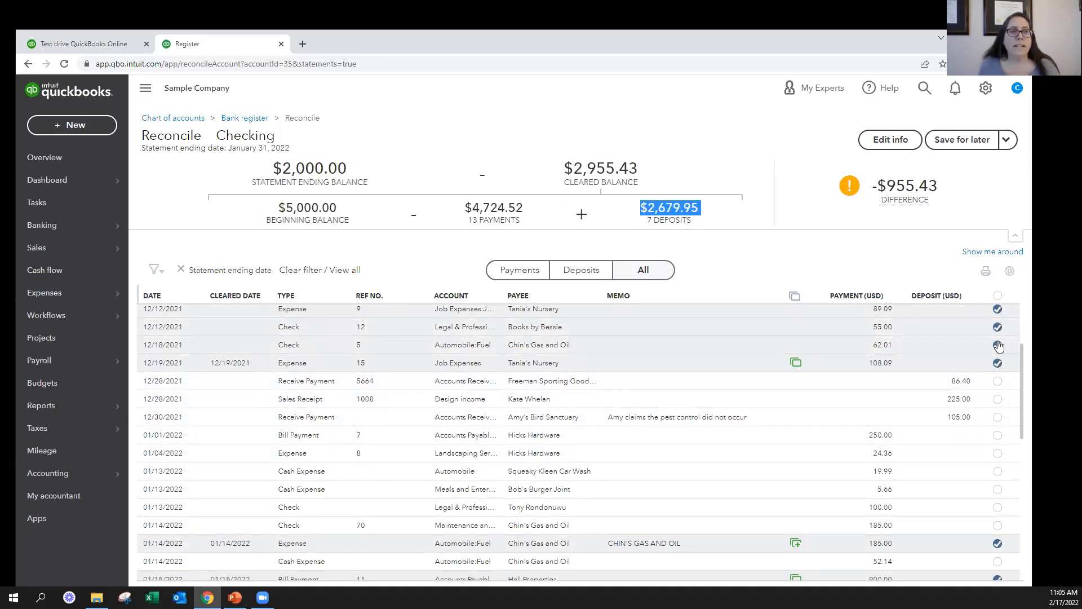
pyautogui.click(998, 345)
pyautogui.click(998, 326)
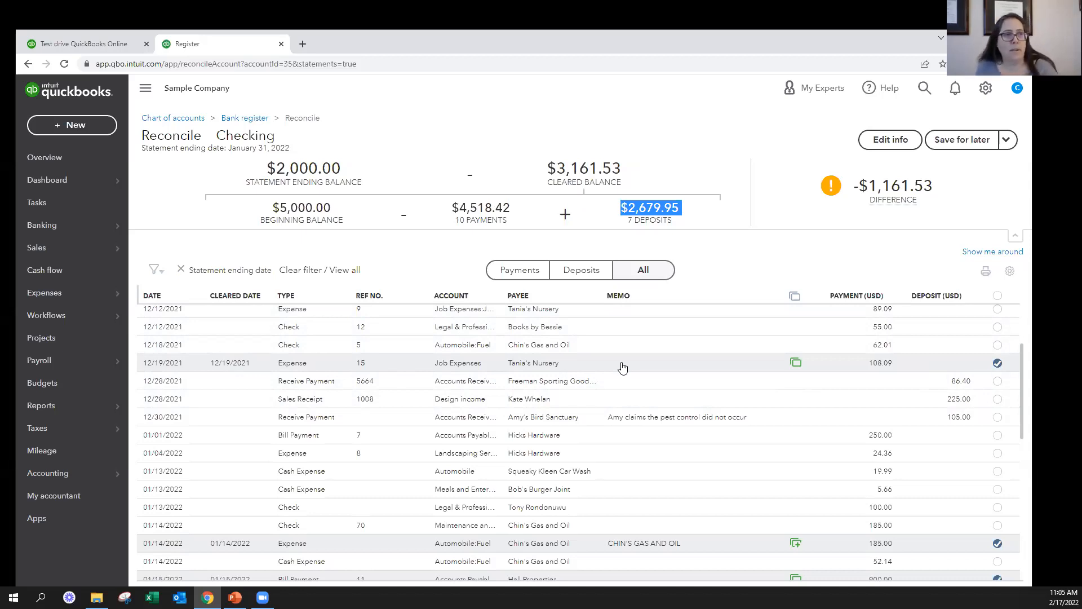
# Check how the 12/19/2021 Tania's Nursery and 01/14/2022 Chin's Gas and Oil expenses were added from the bank feed
pyautogui.moveTo(796, 367)
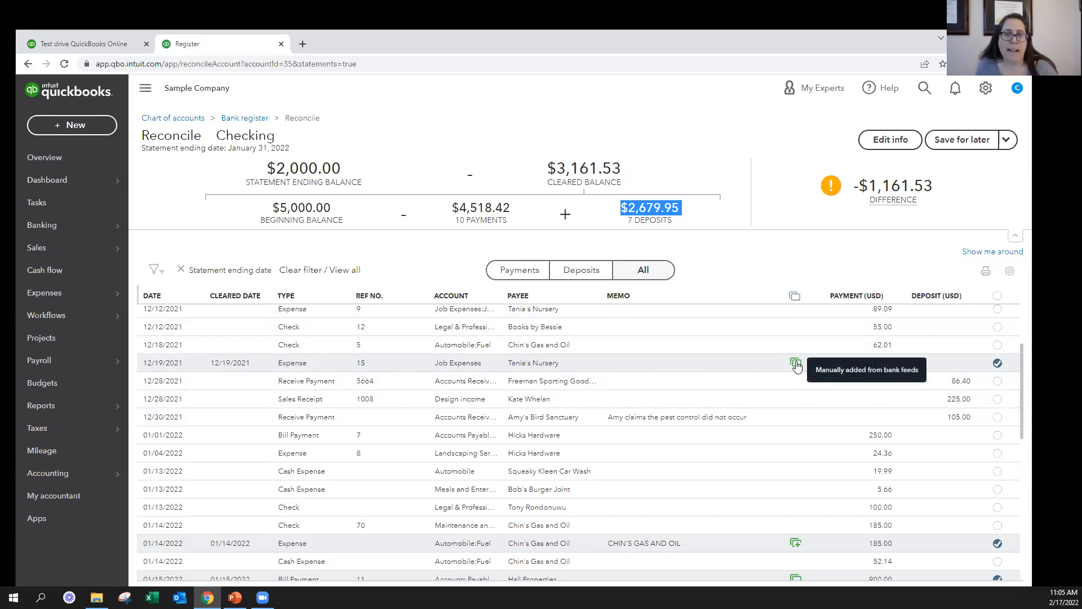
pyautogui.scroll(-2, 797, 367)
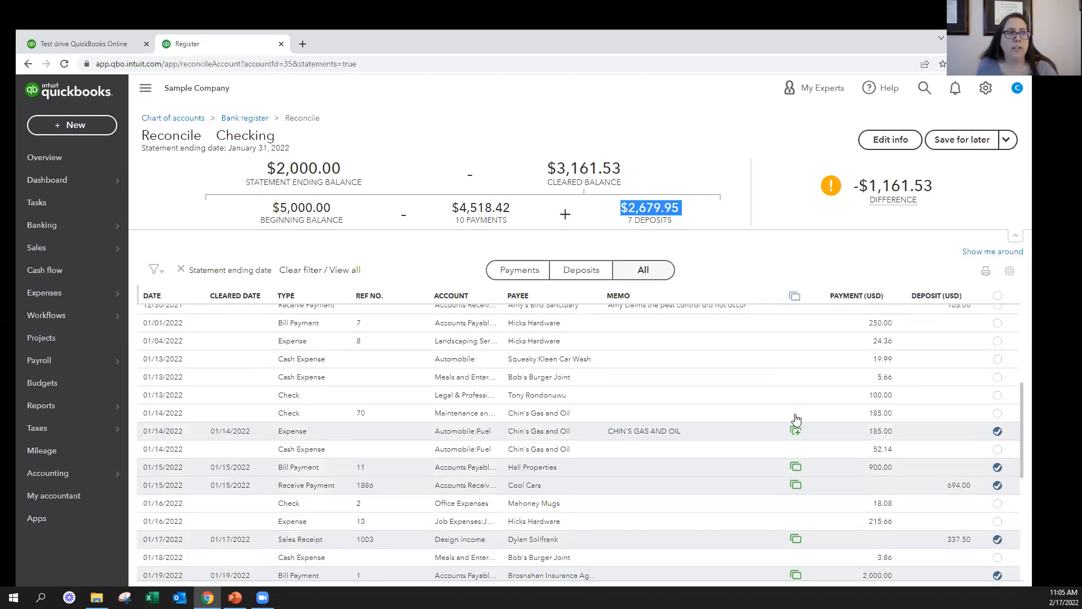
pyautogui.moveTo(798, 438)
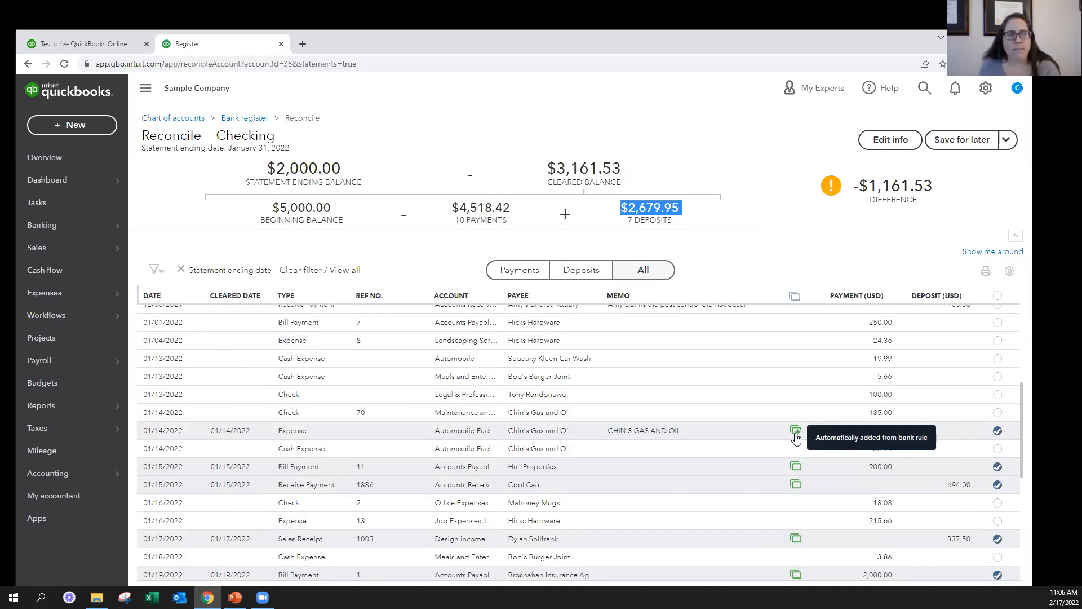
# Mark the four entries from the 12/30/2021 Amy's Bird Sanctuary deposit through the 01/13/2022 Squeaky Kleen Car Wash expense as cleared
pyautogui.scroll(-3, 795, 438)
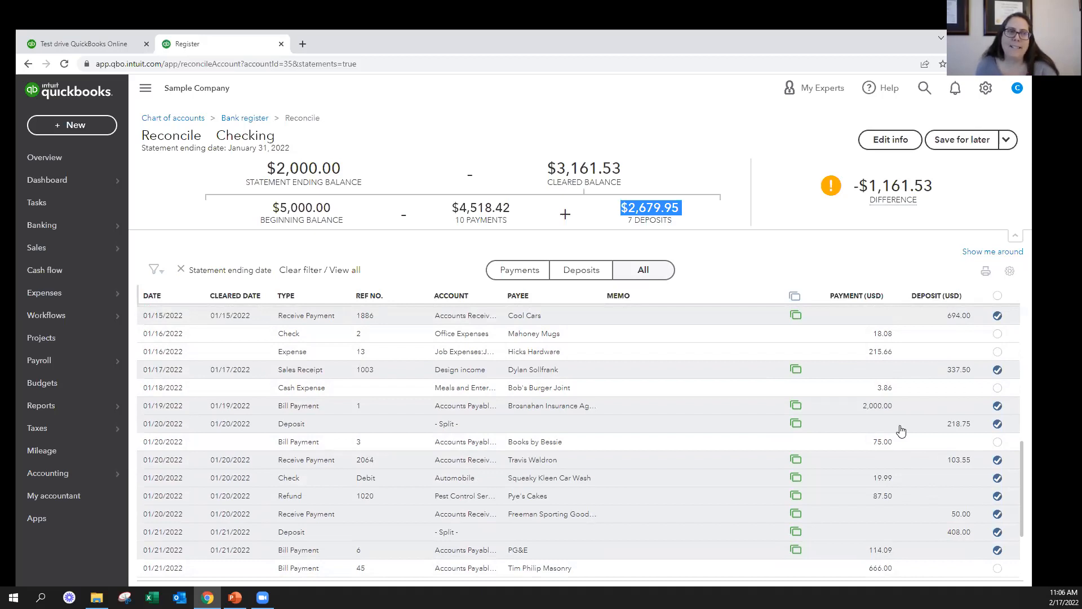
pyautogui.scroll(4, 901, 426)
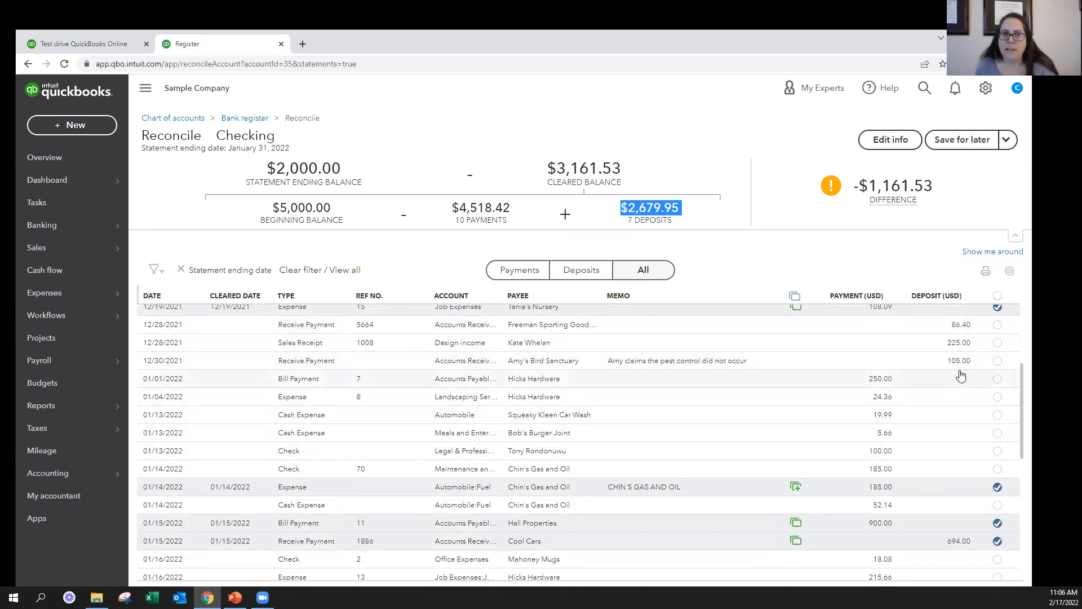
pyautogui.click(998, 344)
pyautogui.click(997, 344)
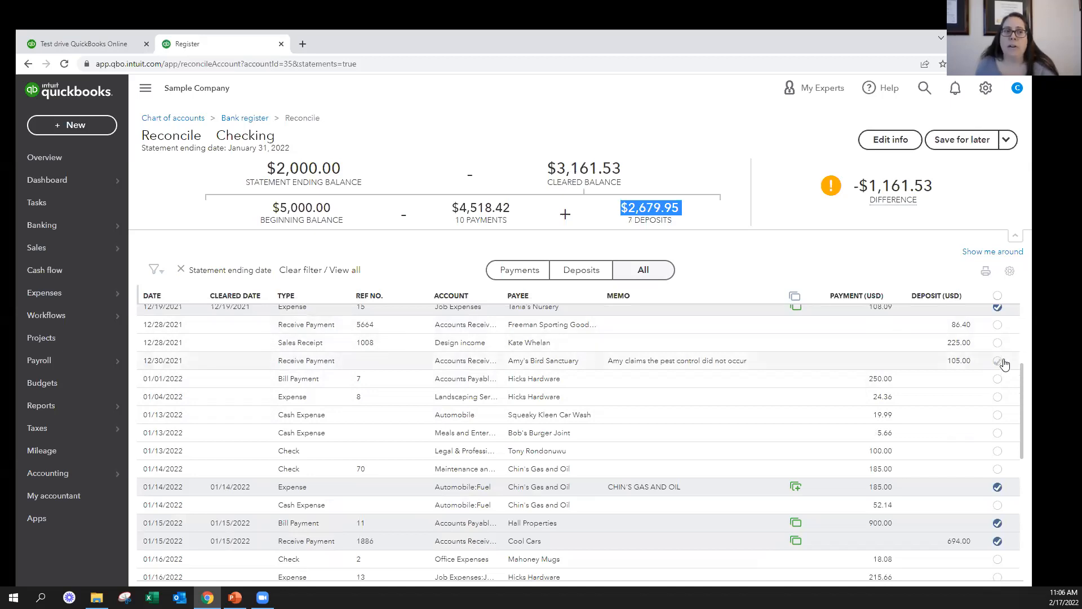
pyautogui.click(998, 361)
pyautogui.click(998, 379)
pyautogui.click(997, 397)
pyautogui.click(998, 414)
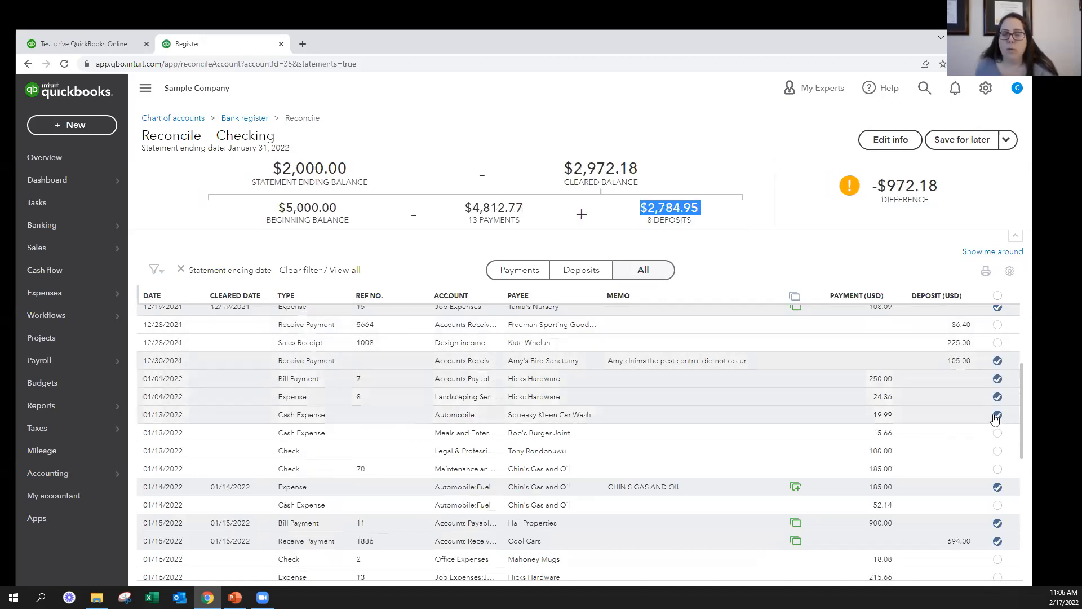
# Unmark the 12/30/2021 Amy's Bird Sanctuary deposit, both Hicks Hardware payments and the 01/13/2022 Squeaky Kleen Car Wash expense
pyautogui.click(998, 361)
pyautogui.click(998, 379)
pyautogui.click(998, 397)
pyautogui.click(997, 415)
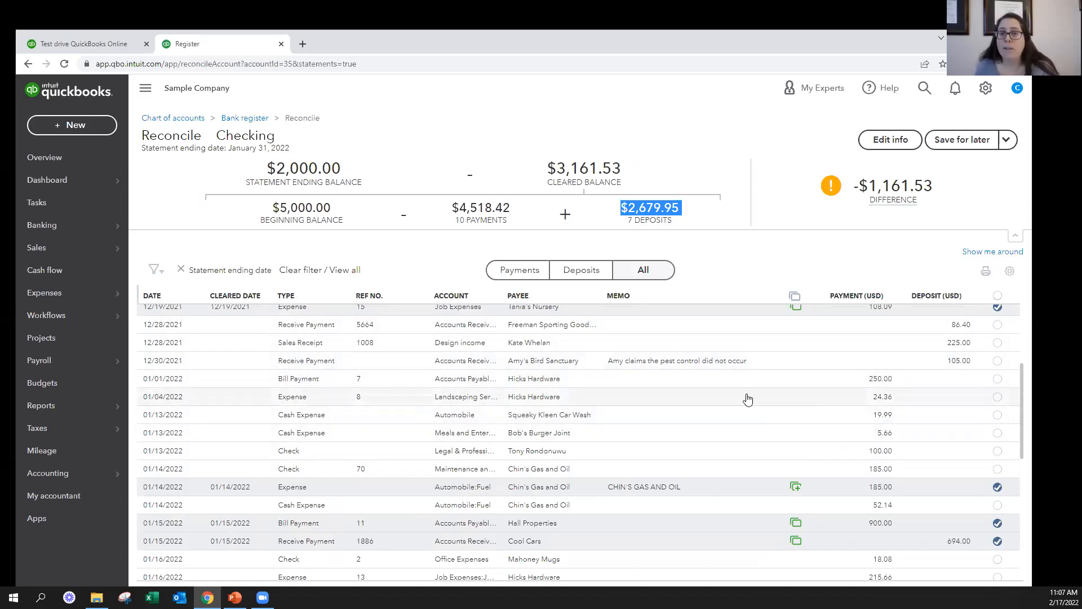
# Try changing the 01/21/2022 Chin's Gas and Oil payment to 65.13 within the reconcile list and discard the edit
pyautogui.scroll(-8, 747, 399)
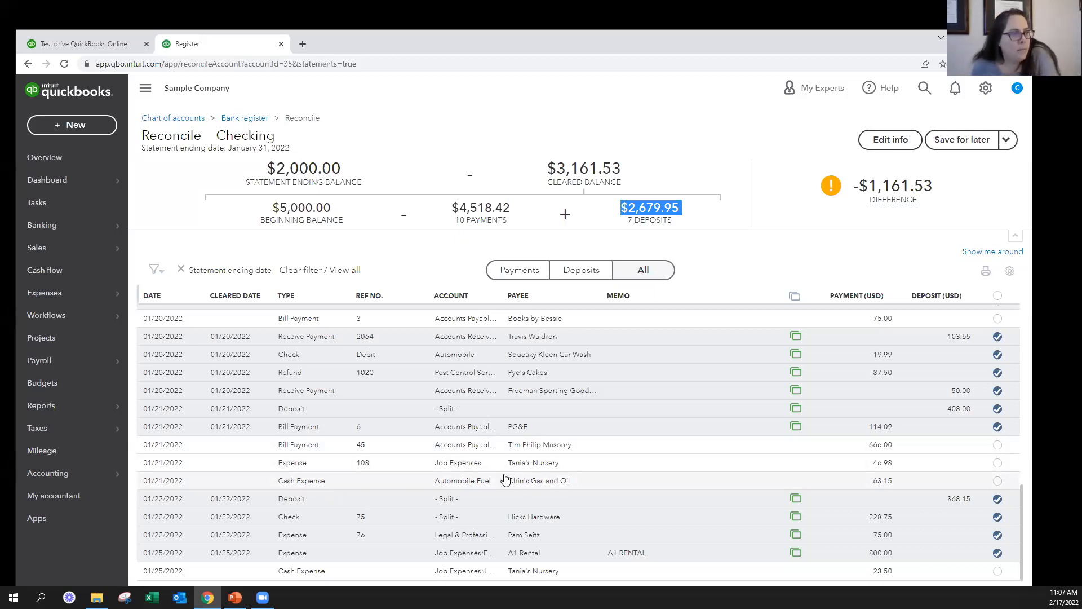
pyautogui.click(866, 482)
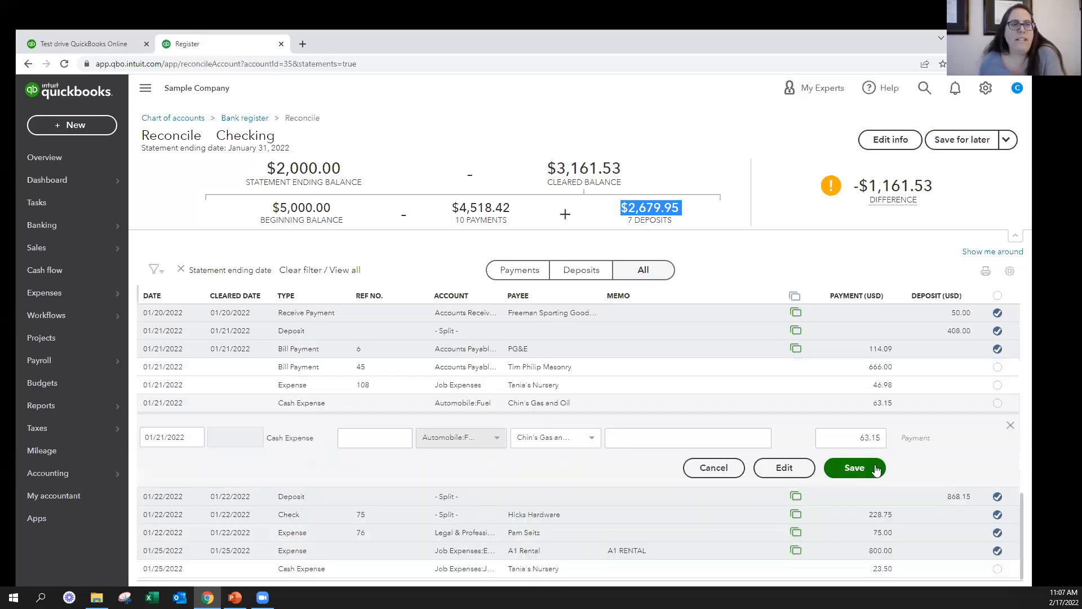
pyautogui.click(827, 433)
pyautogui.write('65.13')
pyautogui.press('Tab')
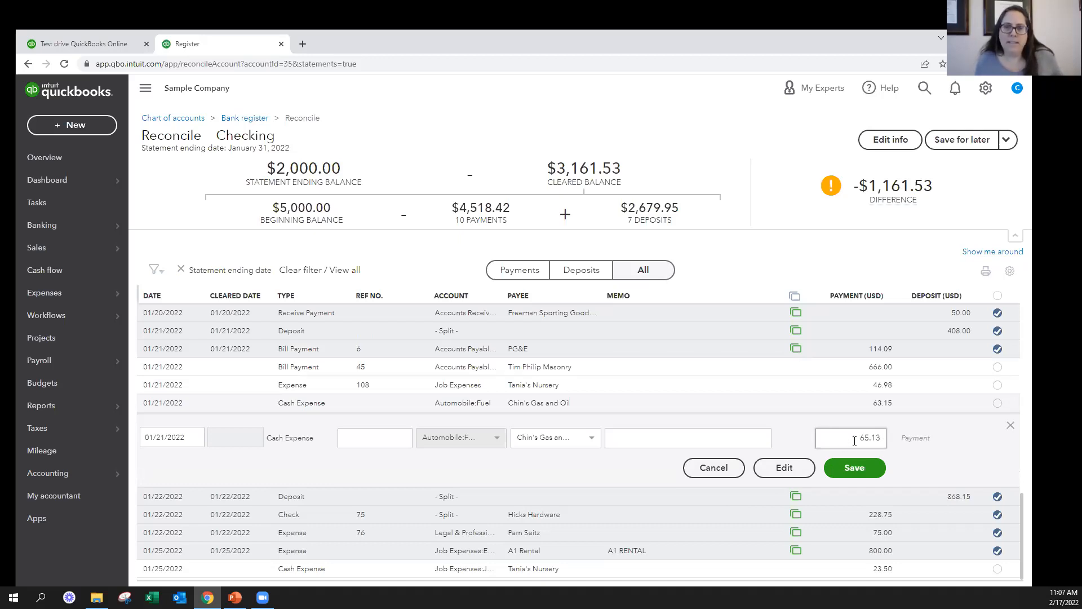
pyautogui.click(794, 392)
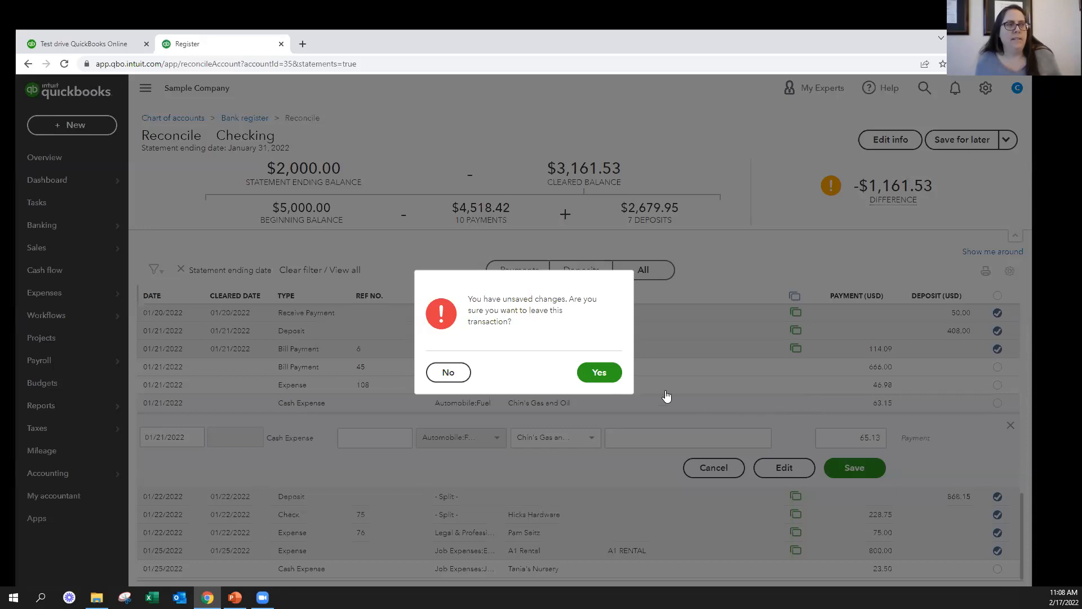
pyautogui.click(599, 374)
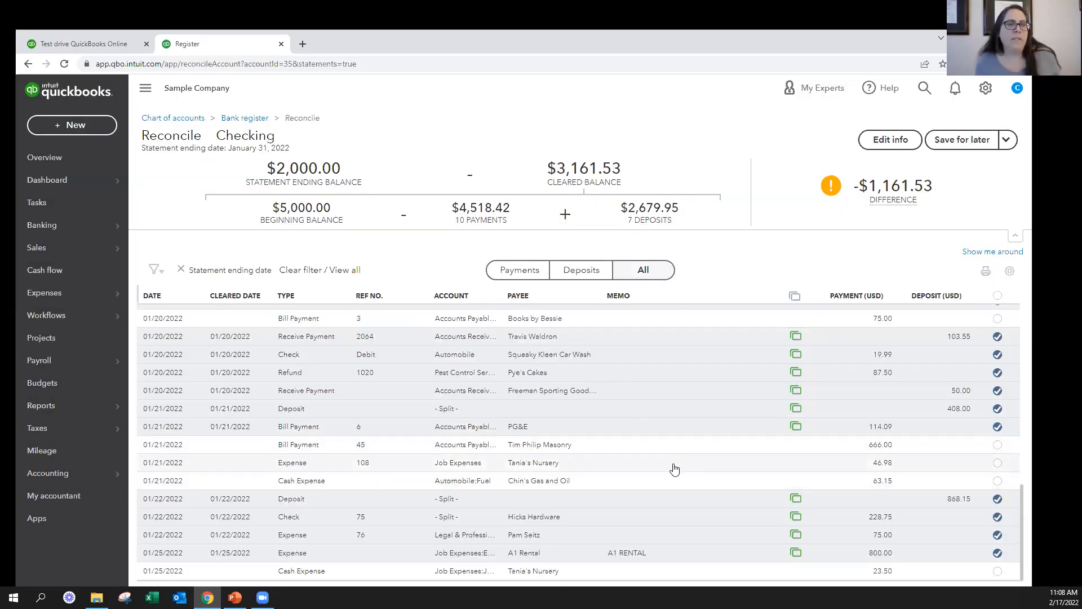
# Open the full expense form for the 01/21/2022 Chin's Gas and Oil payment, set its amount to 65.13 and leave without saving
pyautogui.click(635, 482)
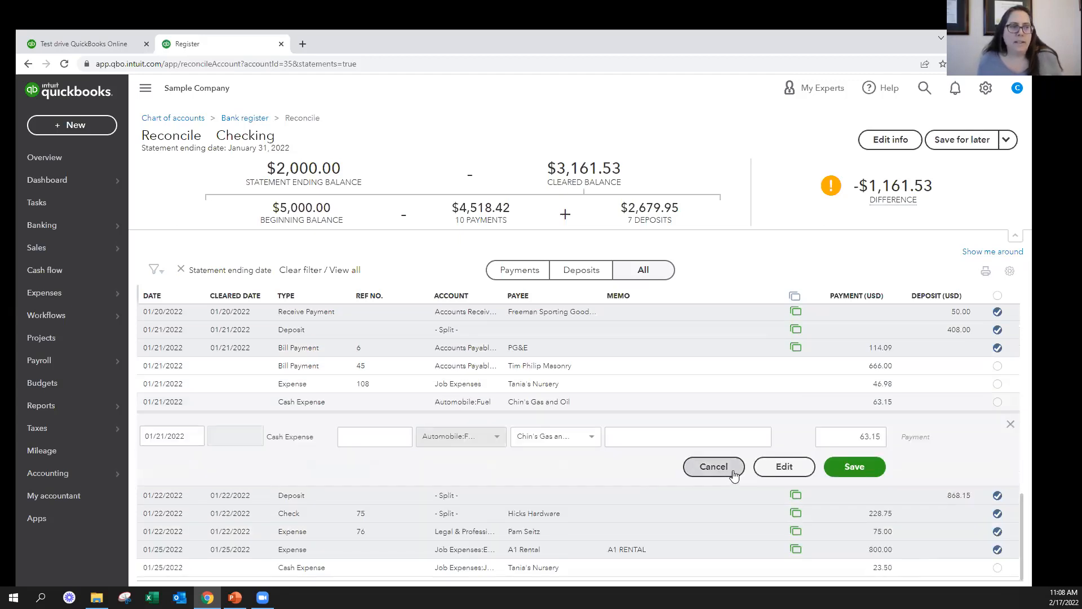
pyautogui.click(771, 471)
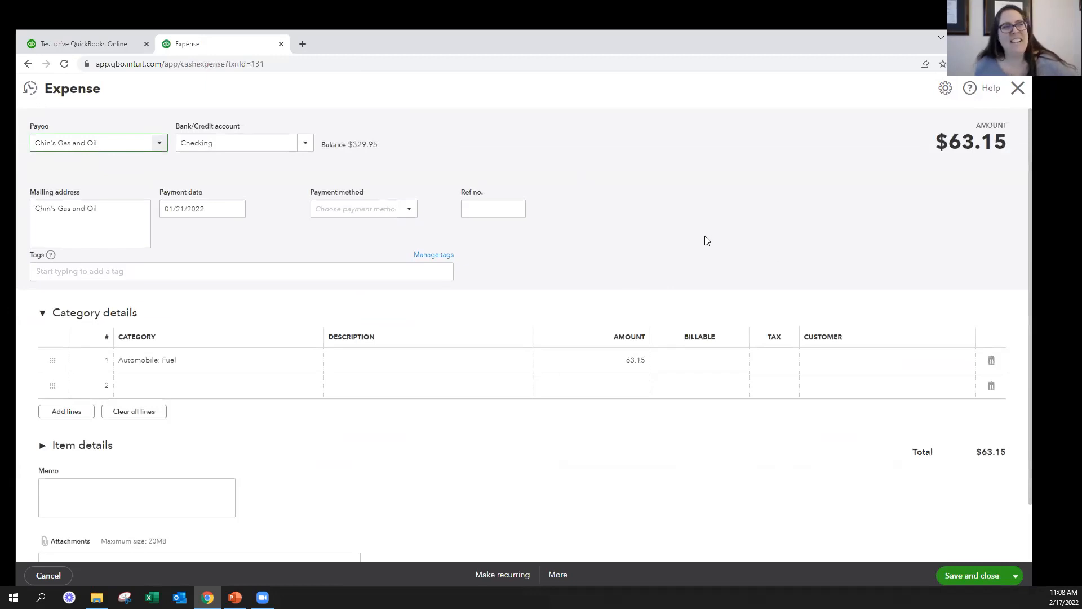
pyautogui.click(632, 363)
pyautogui.write('65.13')
pyautogui.press('Tab')
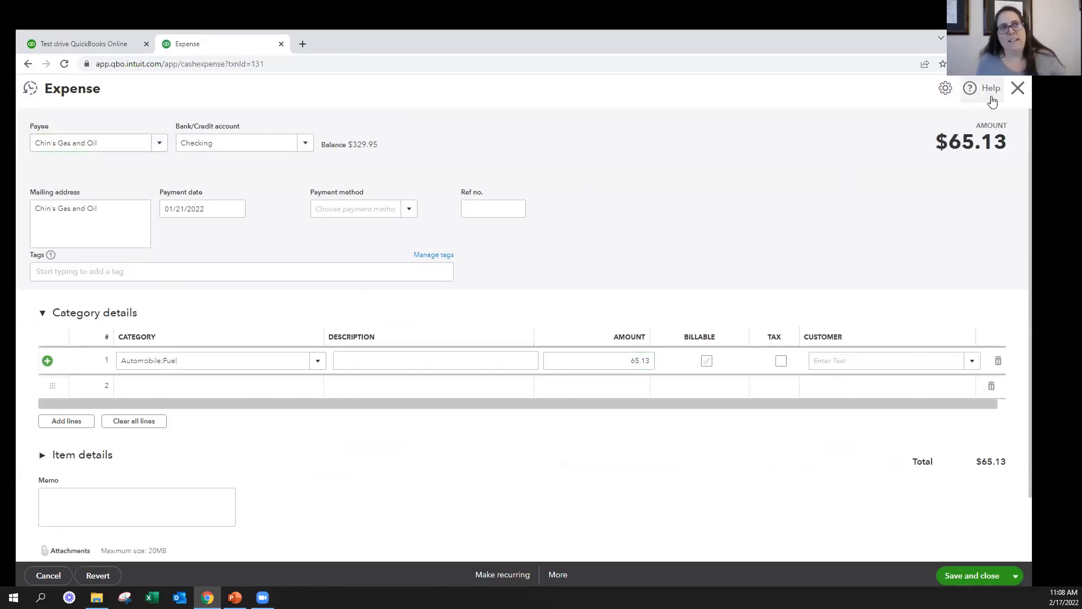
pyautogui.click(1018, 88)
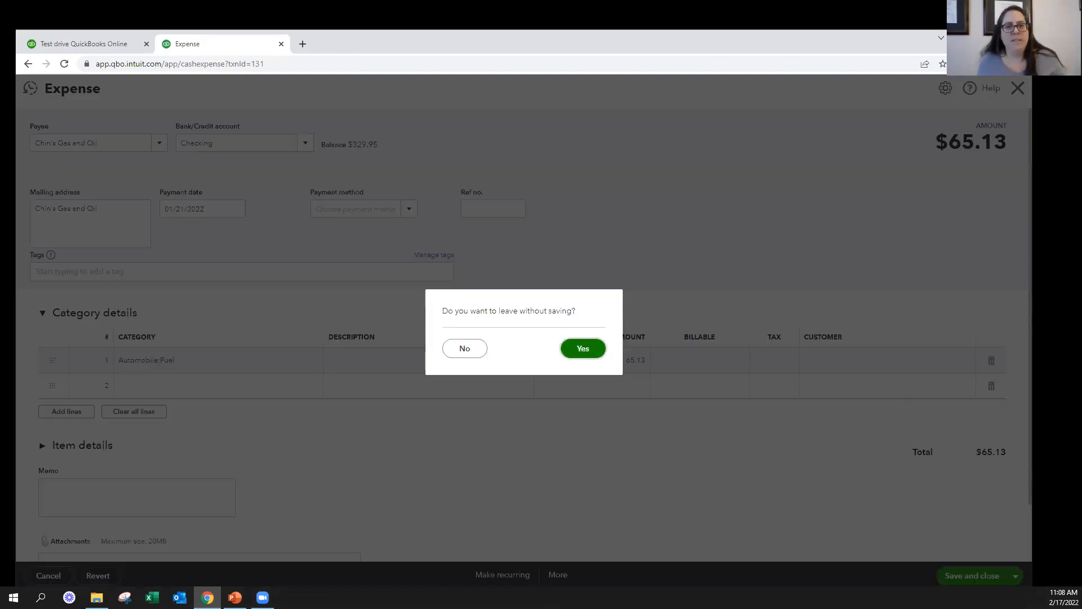
pyautogui.press('Return')
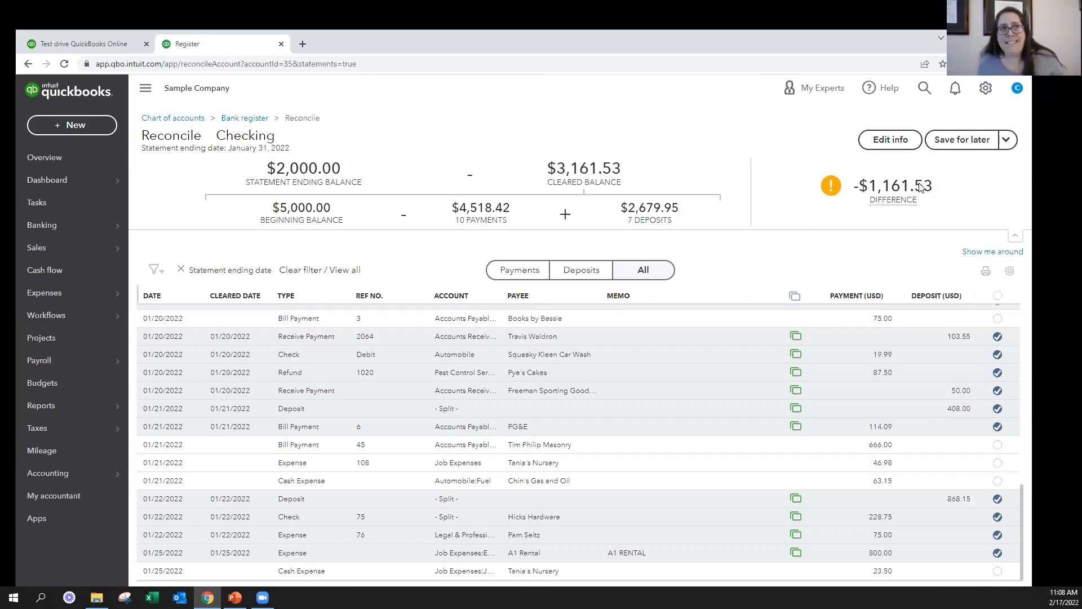
# Examine the difference and the cleared payment and deposit totals in the reconciliation summary
pyautogui.moveTo(937, 189)
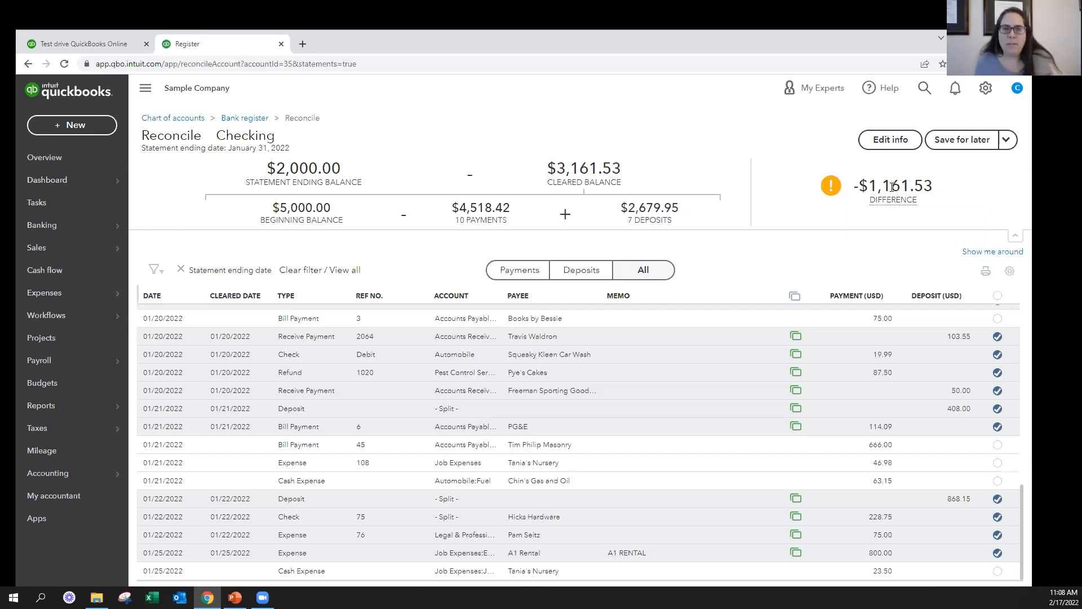
pyautogui.moveTo(628, 204); pyautogui.dragTo(681, 224)
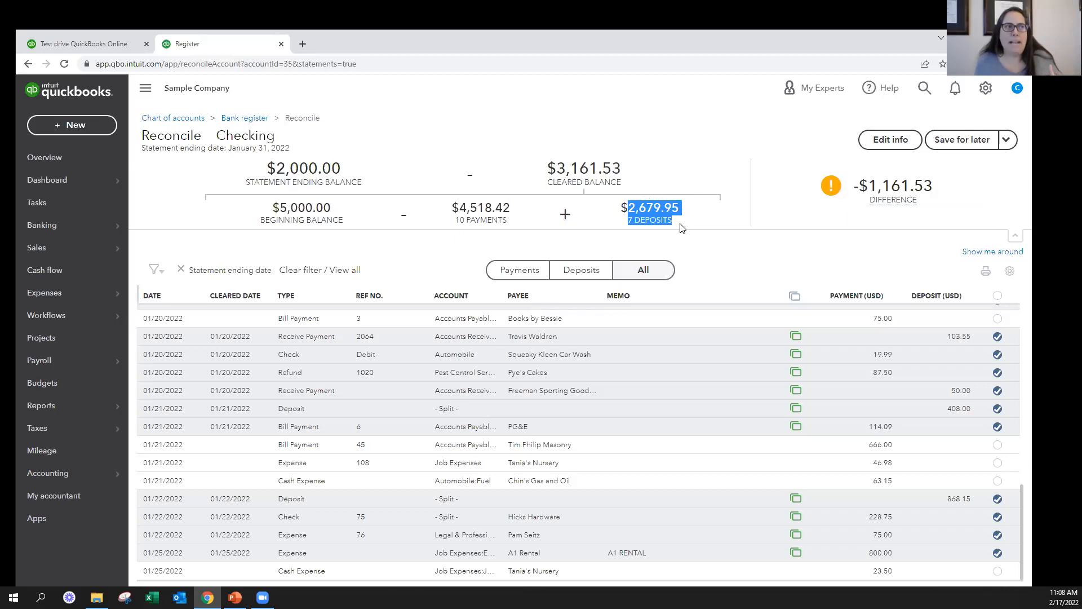
pyautogui.moveTo(523, 226); pyautogui.dragTo(430, 215)
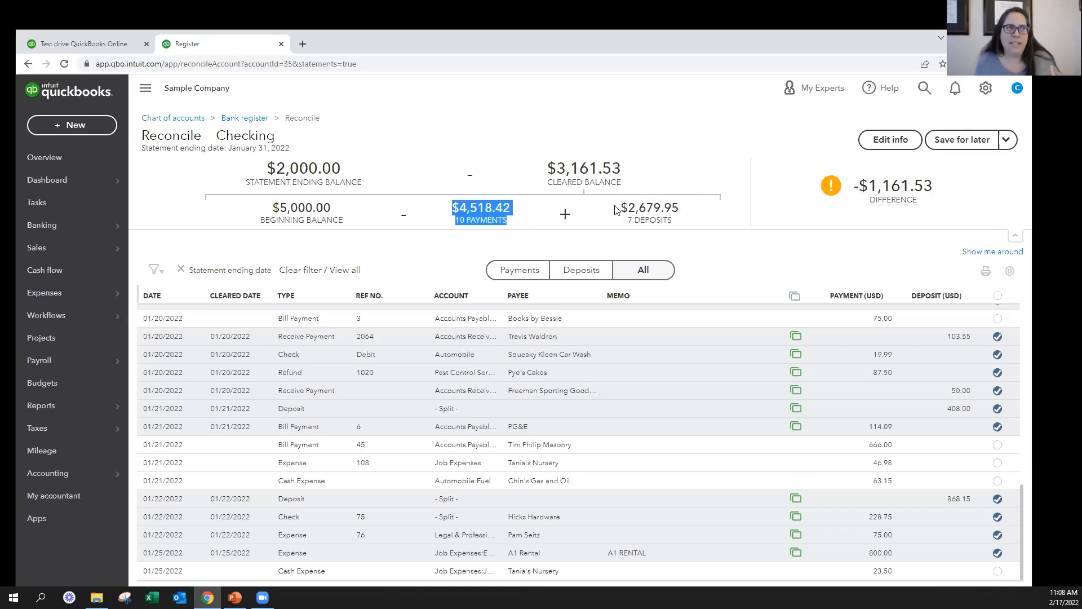
pyautogui.moveTo(617, 210); pyautogui.dragTo(663, 224)
pyautogui.click(691, 227)
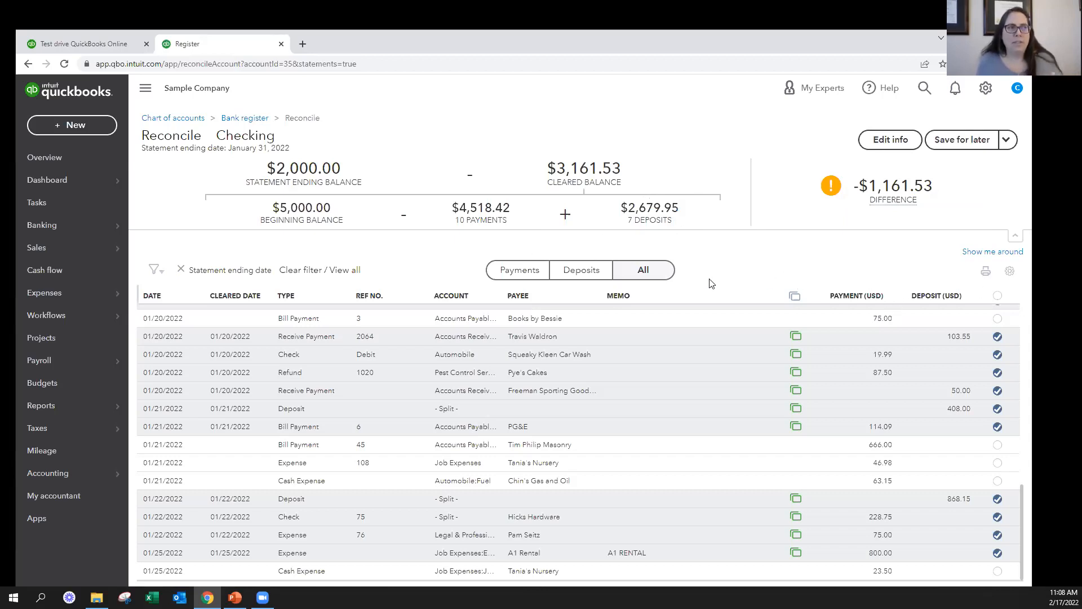
# Review the deposits and payments as separate lists and check the available transaction filter options
pyautogui.click(588, 271)
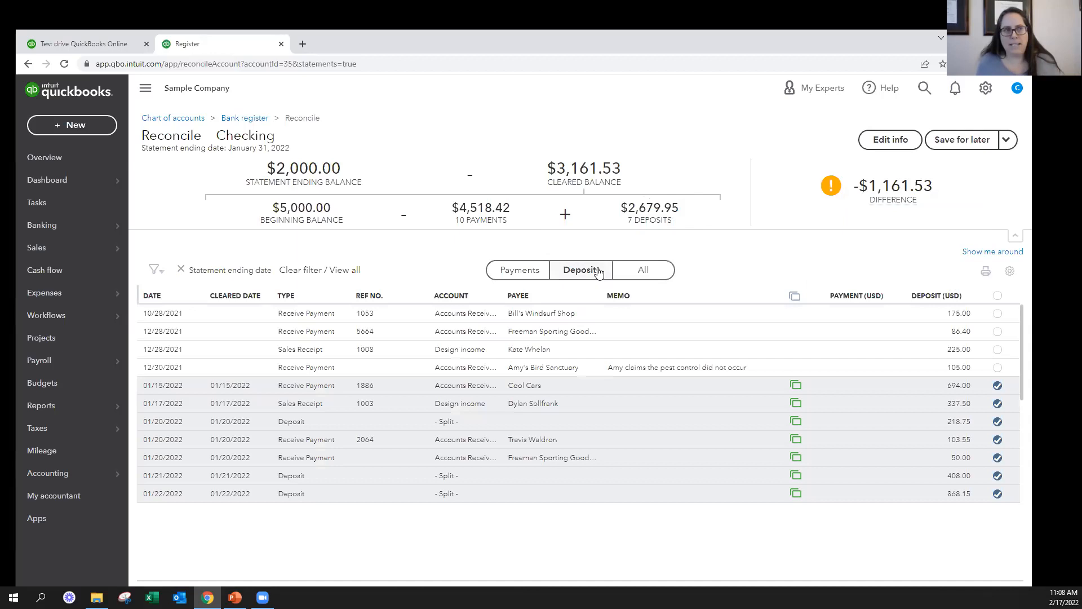
pyautogui.click(519, 271)
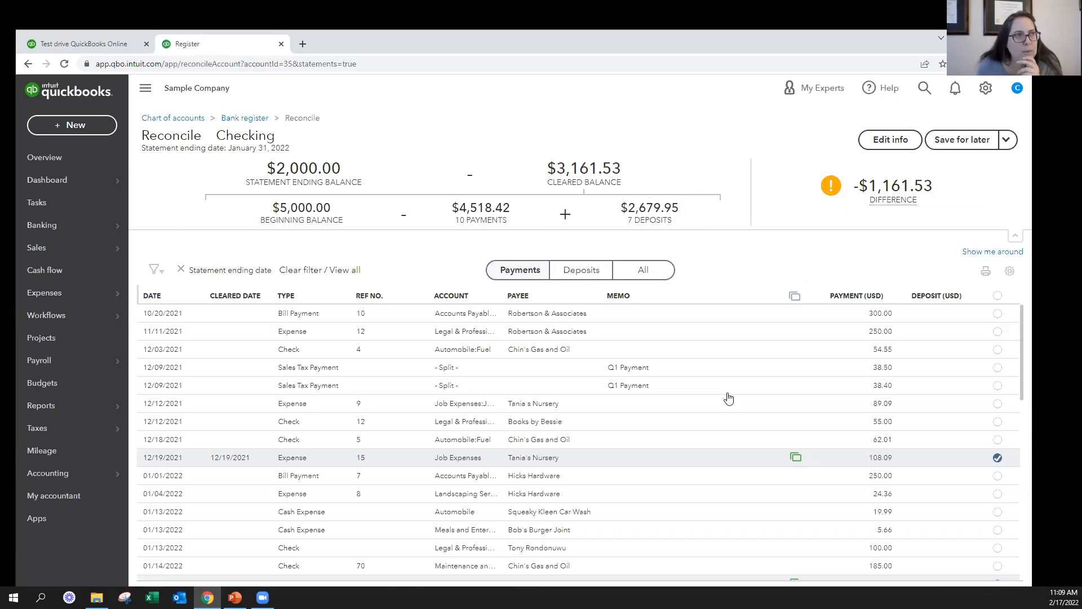
pyautogui.click(150, 273)
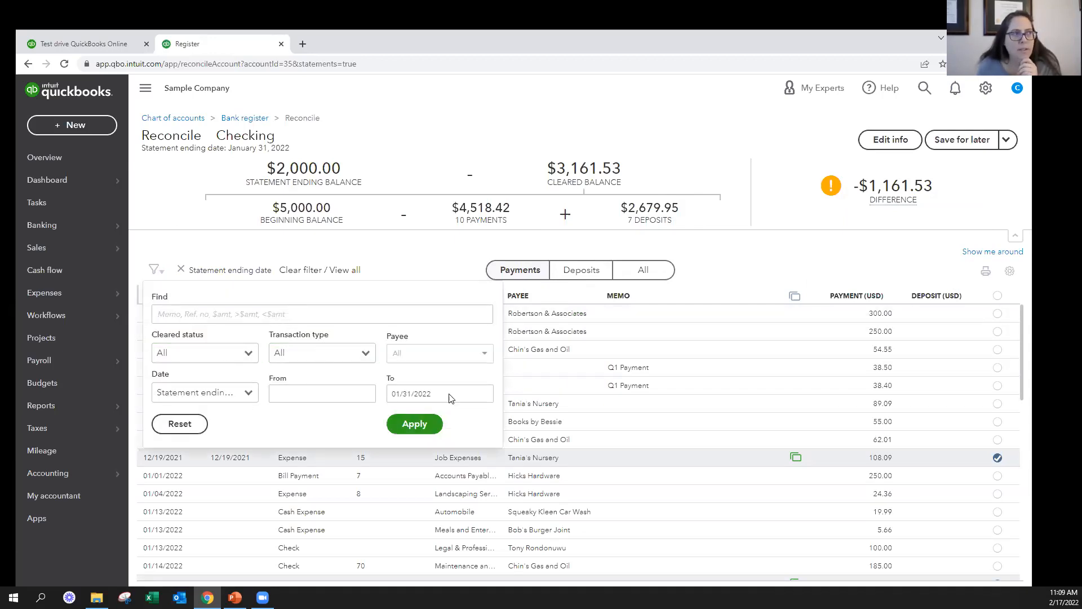
pyautogui.click(816, 261)
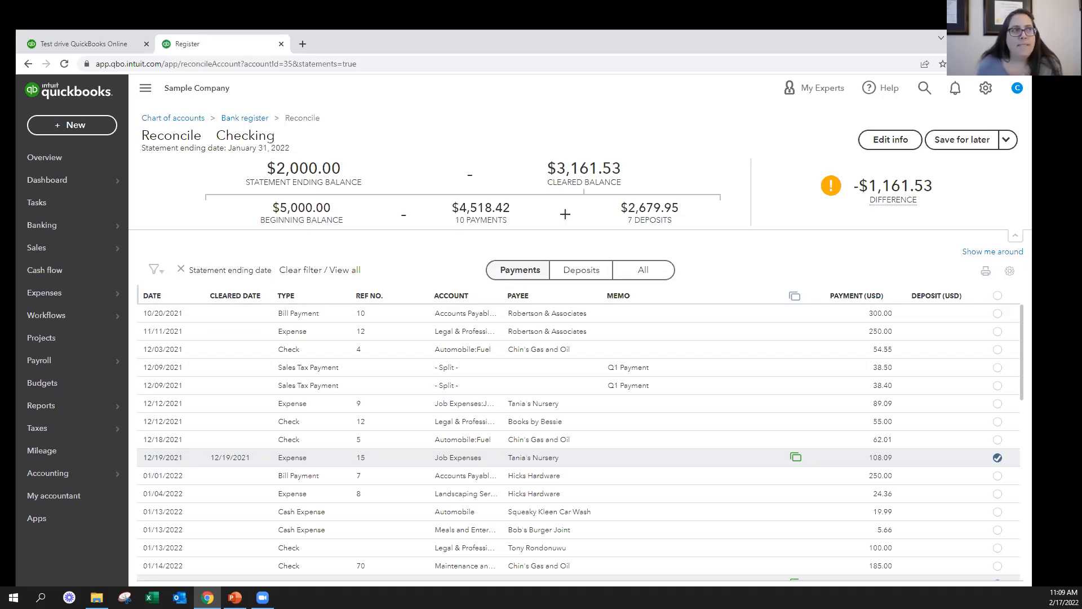
# Open the 11/11/2021 Robertson & Associates expense, check its attachments area and close it unchanged
pyautogui.hotkey('alt', 'Tab')
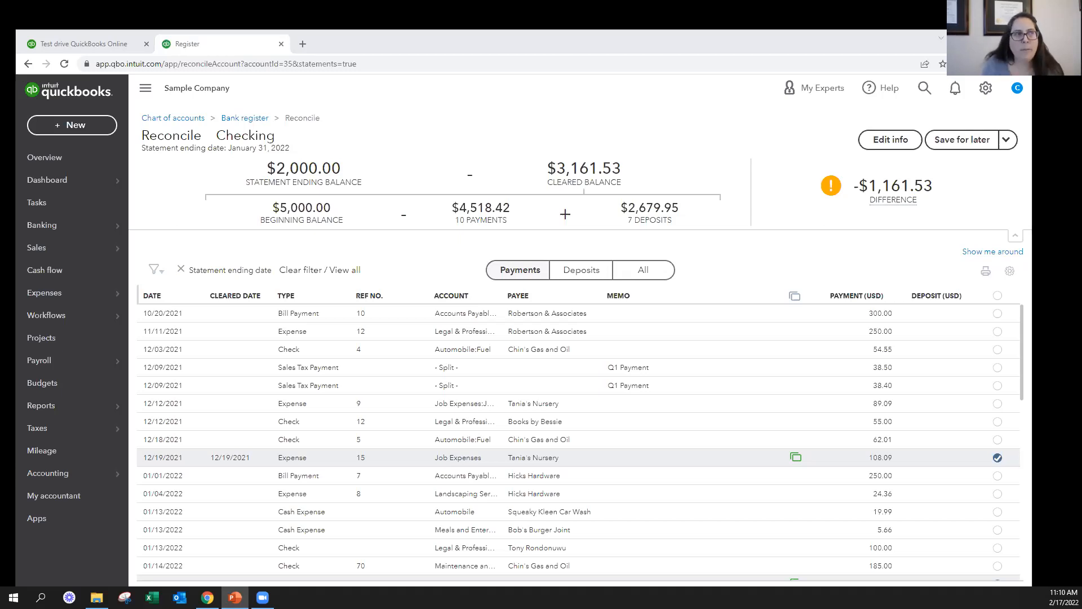
pyautogui.click(470, 335)
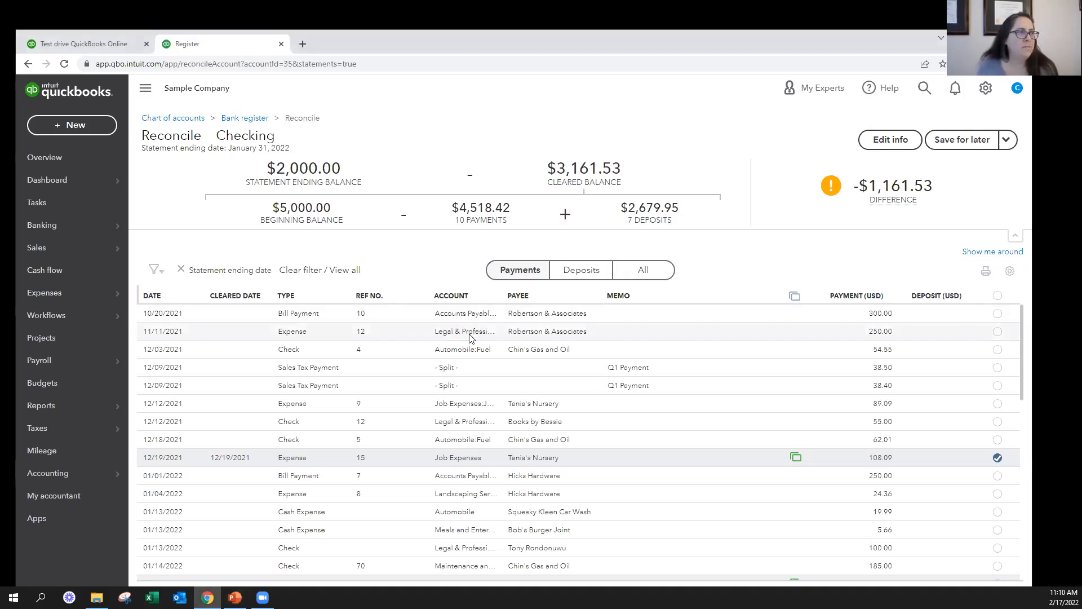
pyautogui.click(784, 397)
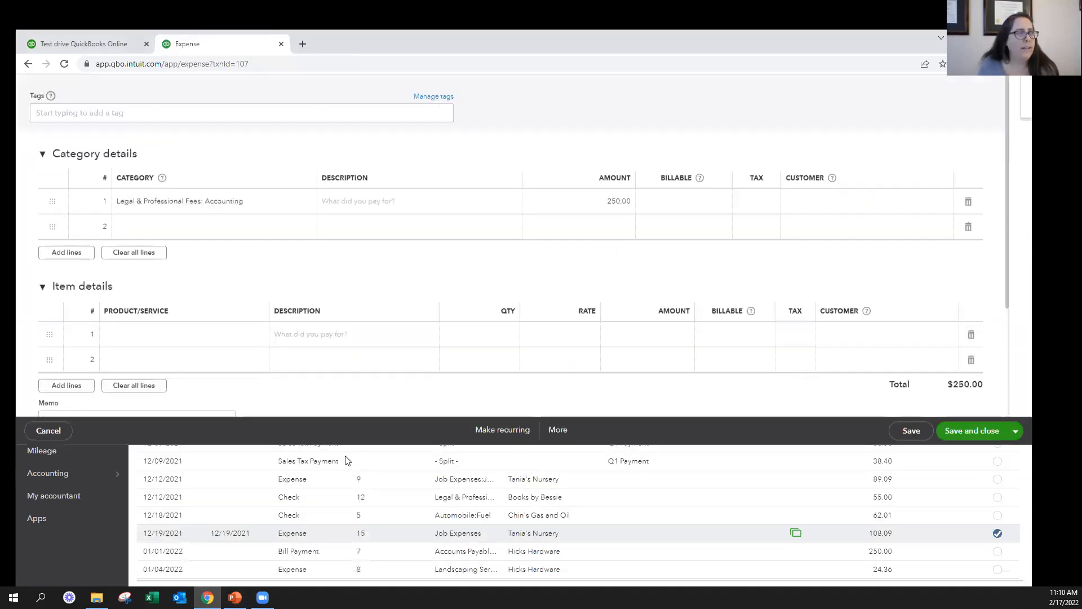
pyautogui.scroll(-3, 343, 459)
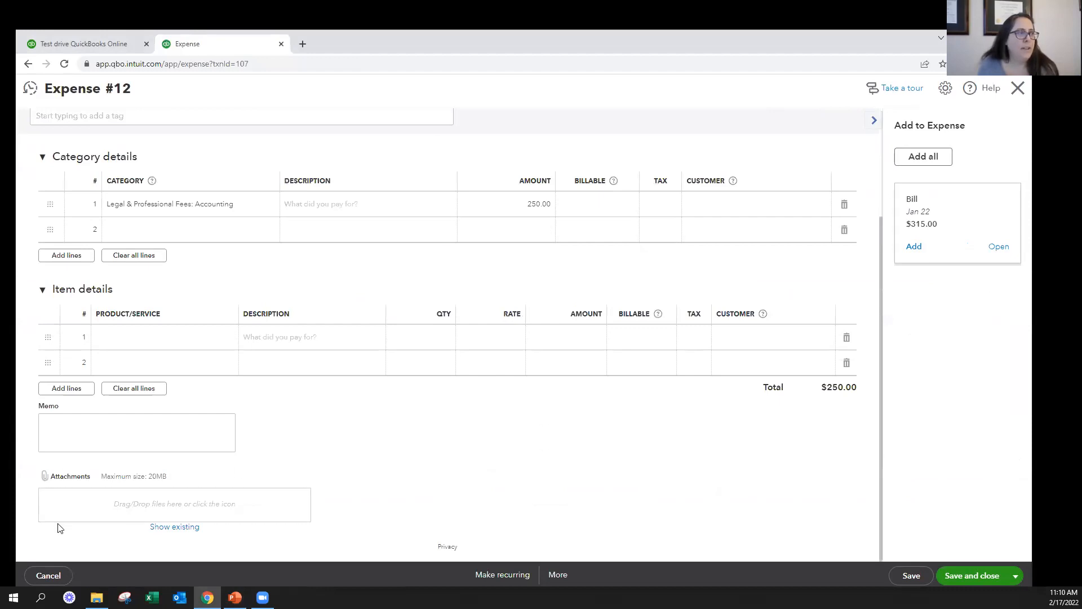
pyautogui.moveTo(34, 465); pyautogui.dragTo(334, 540)
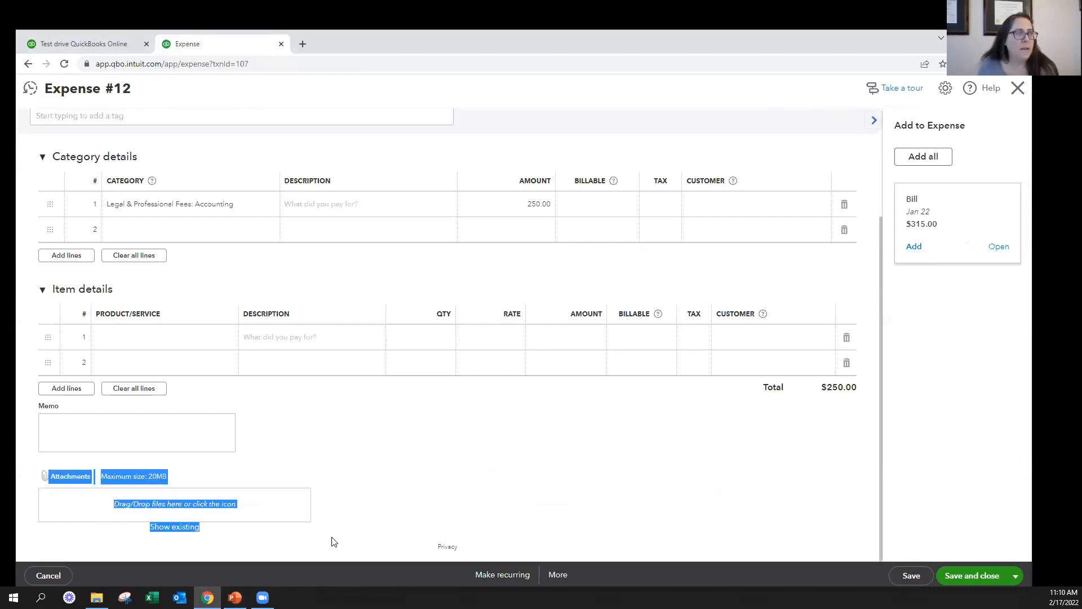
pyautogui.click(394, 524)
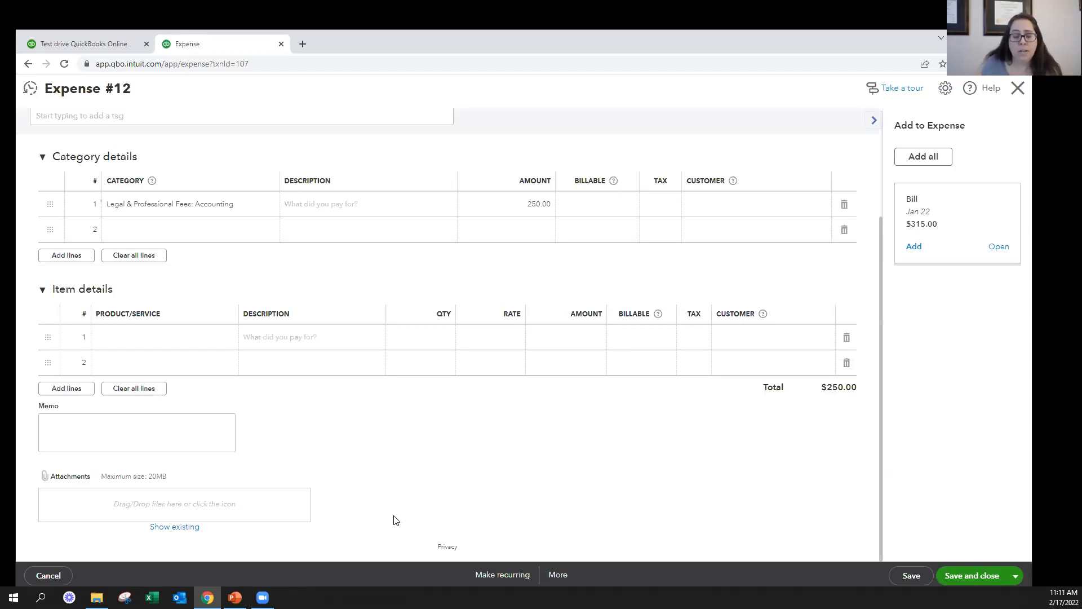
pyautogui.click(1030, 85)
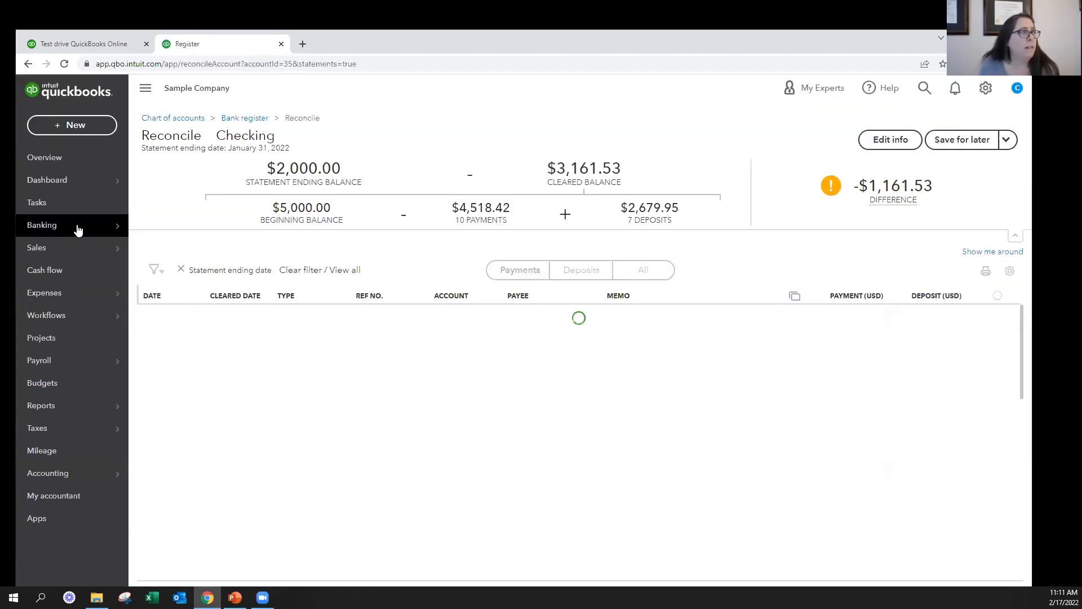
# Open the A1 Rental vendor's information to check where attachments can be added, and close it without saving
pyautogui.moveTo(72, 293)
pyautogui.click(176, 314)
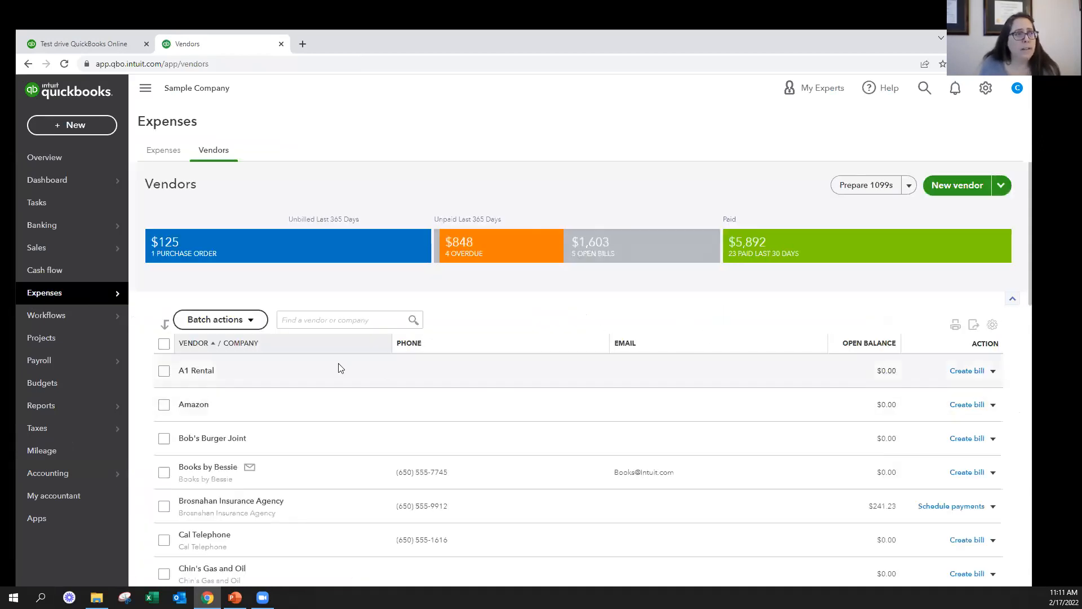
pyautogui.click(202, 374)
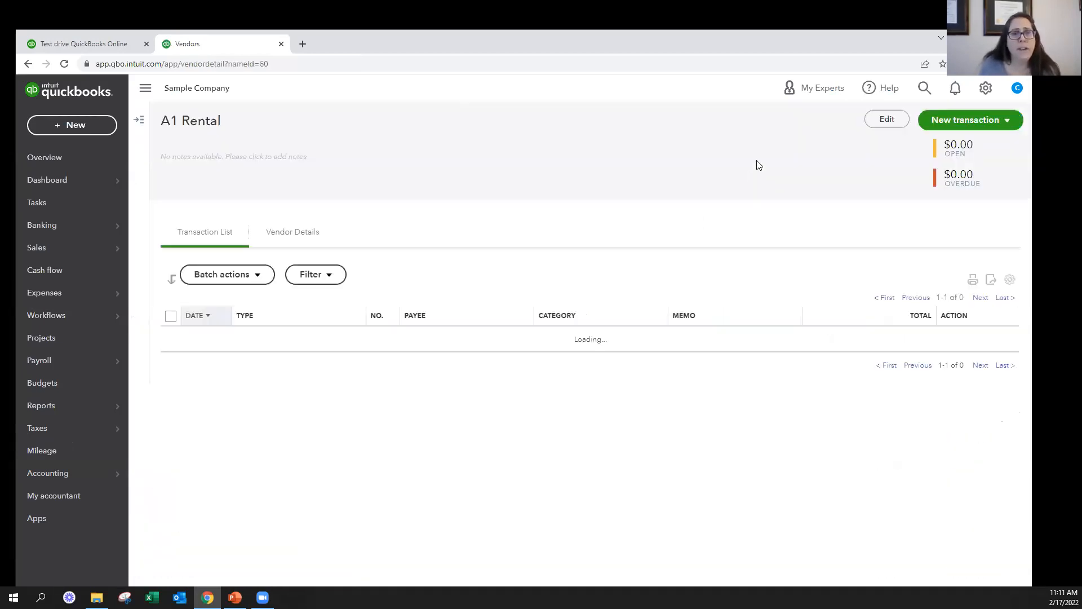
pyautogui.scroll(-3, 413, 394)
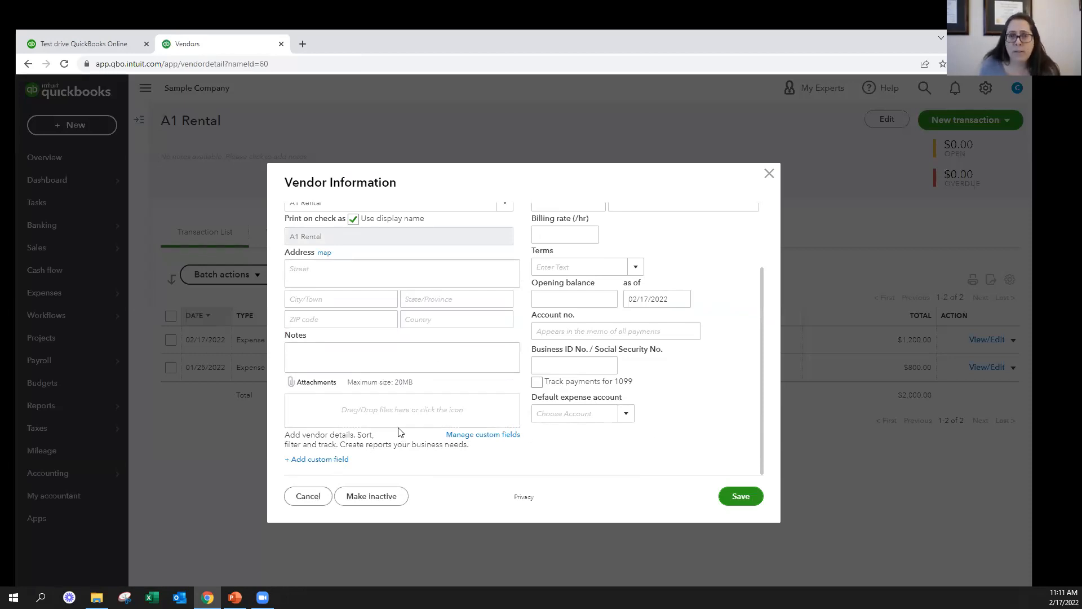
pyautogui.click(304, 497)
# Open the company-wide Attachments list
pyautogui.click(985, 90)
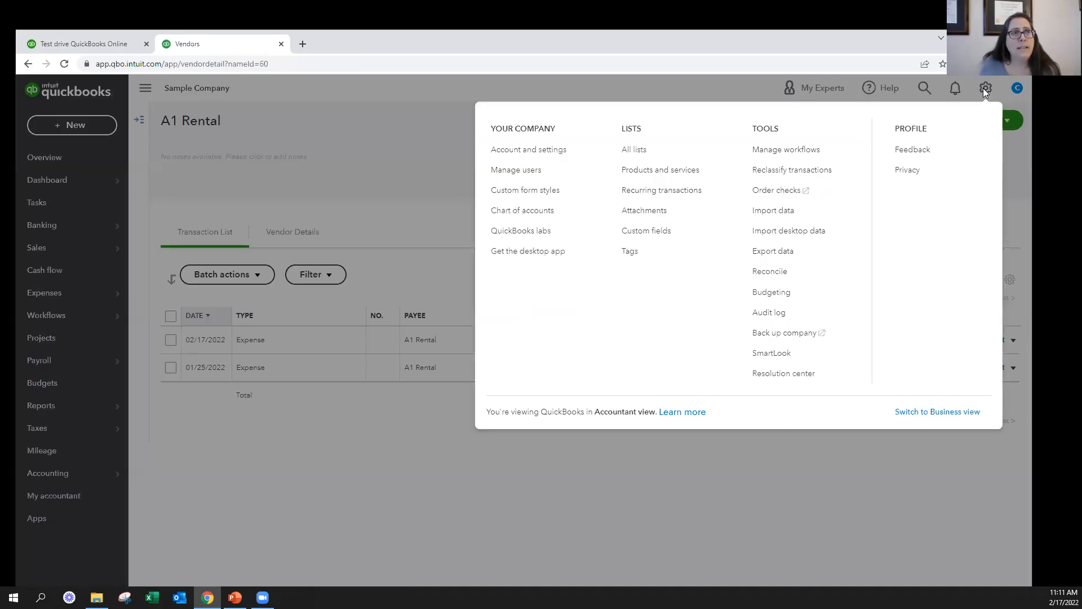
pyautogui.click(635, 211)
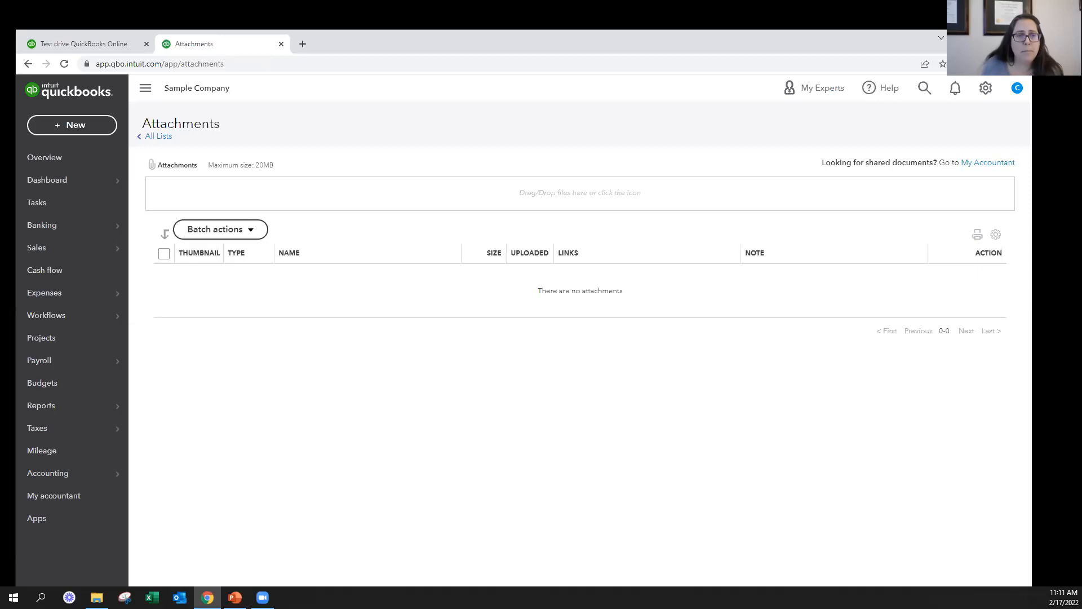
# Open a blank bank deposit form to look over its fields and attachments area, and close it without saving
pyautogui.hotkey('alt', 'Tab')
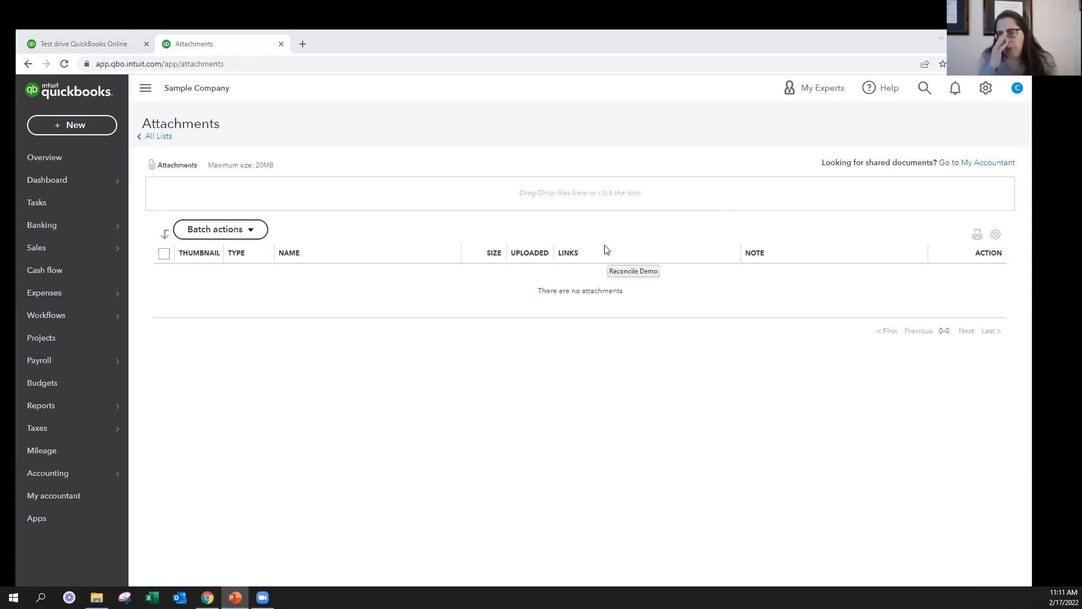
pyautogui.click(74, 129)
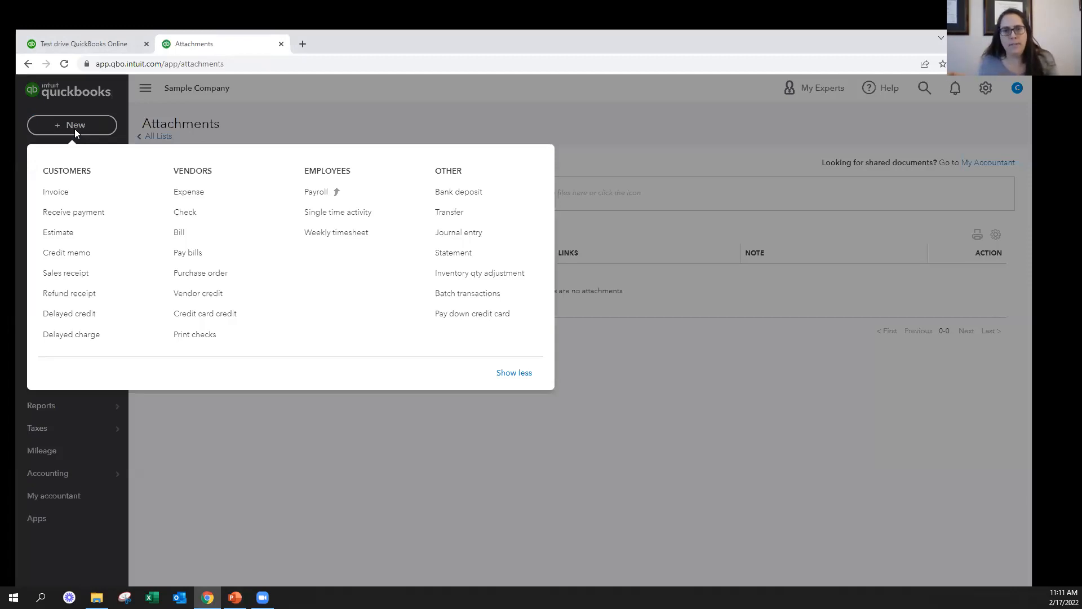
pyautogui.click(464, 199)
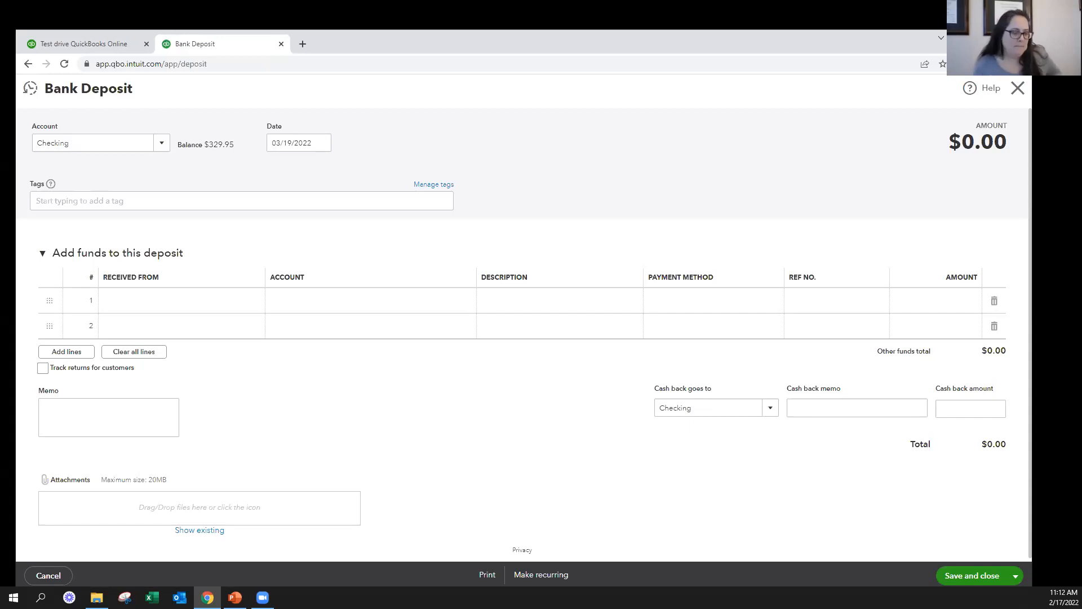
pyautogui.click(1020, 90)
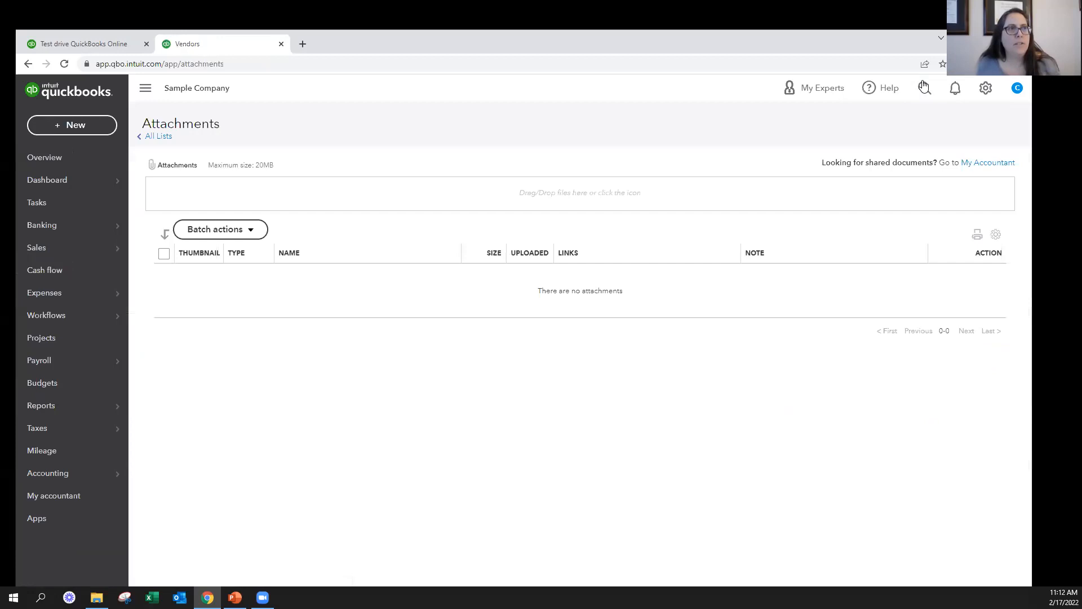
# Enter "invoice" in the company-wide transaction search and open the Advanced Search page
pyautogui.click(923, 87)
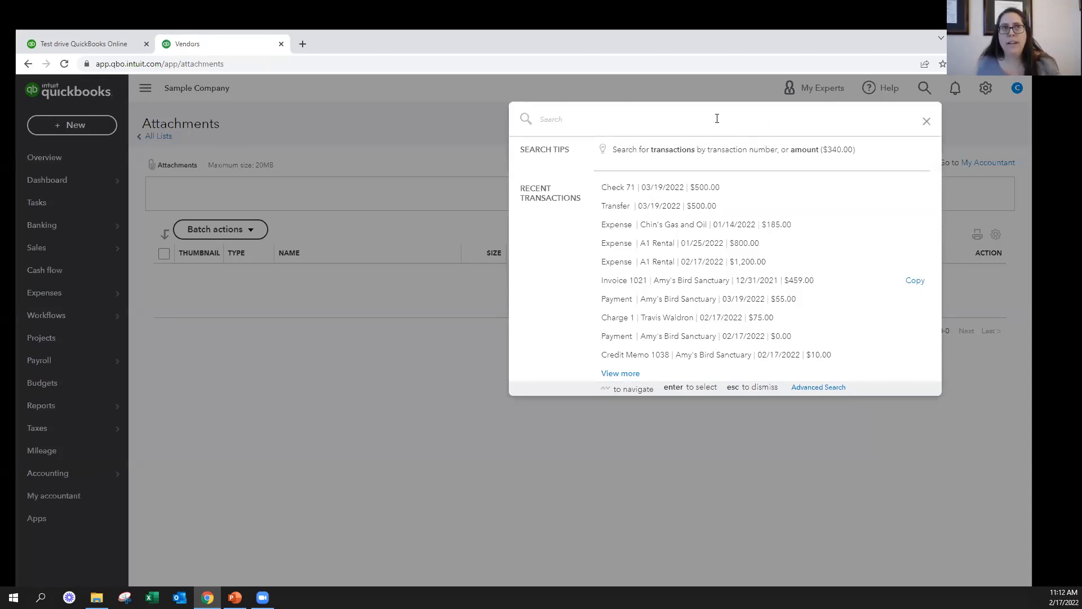
pyautogui.write('invoice')
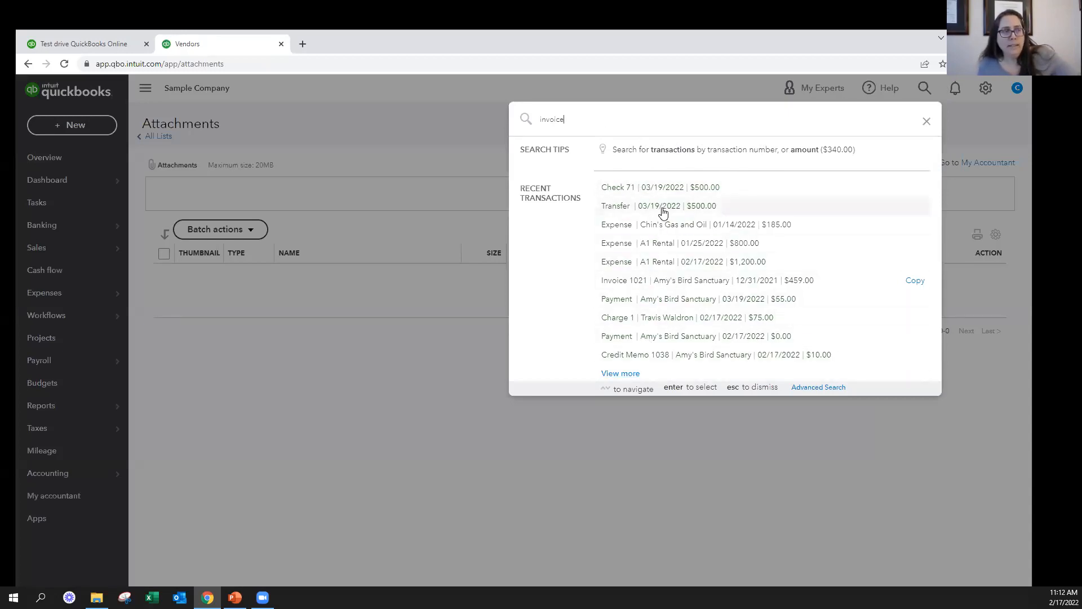
pyautogui.click(824, 387)
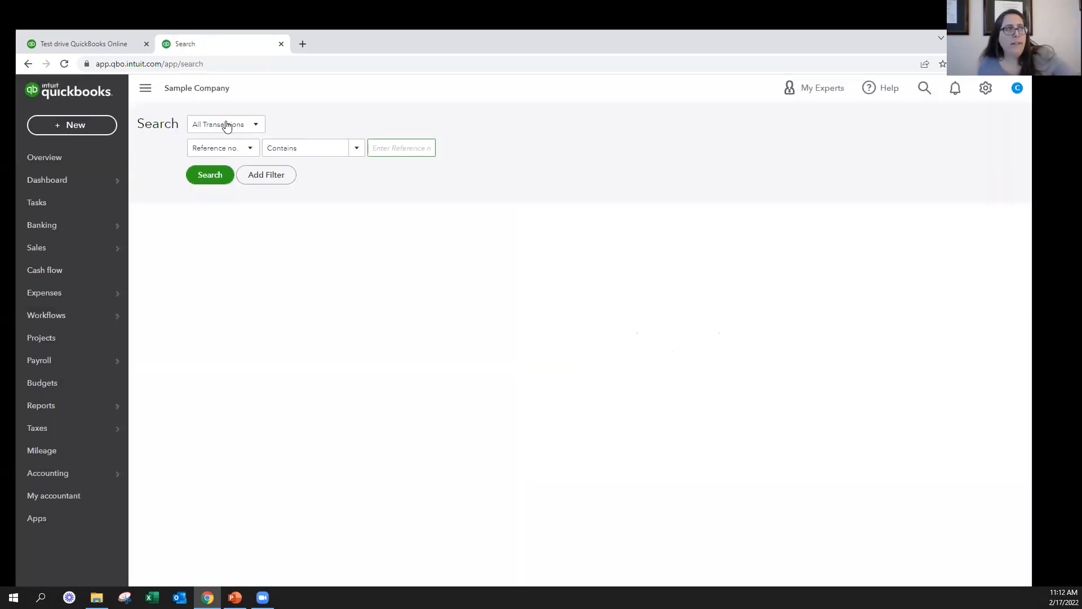
# Review the transaction types and the filter fields available for an advanced search, keeping All Transactions and Reference no
pyautogui.click(225, 124)
pyautogui.scroll(-5, 230, 239)
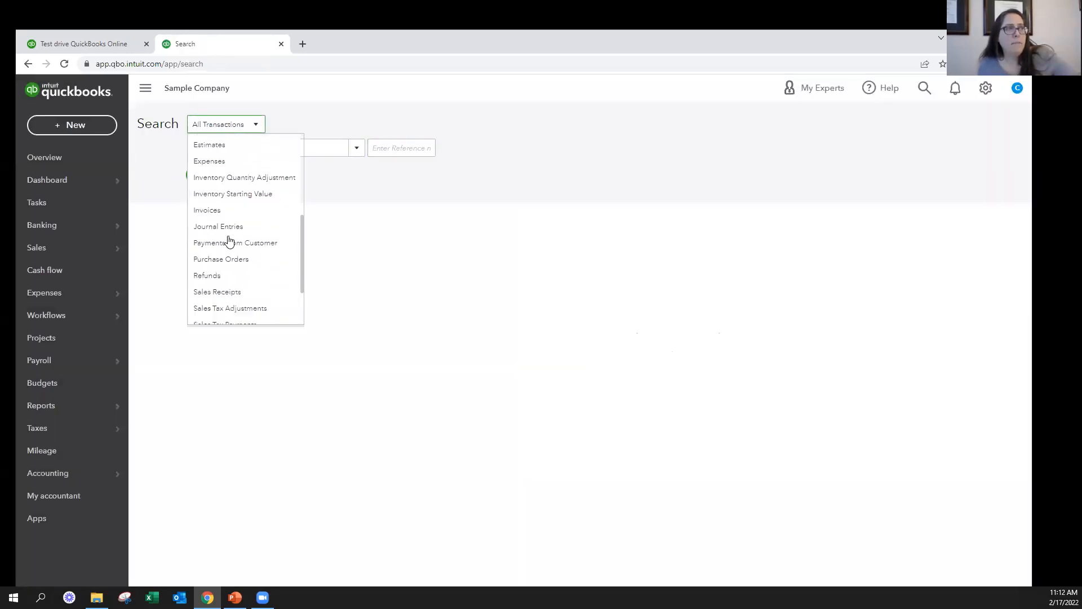
pyautogui.scroll(6, 229, 242)
pyautogui.click(313, 202)
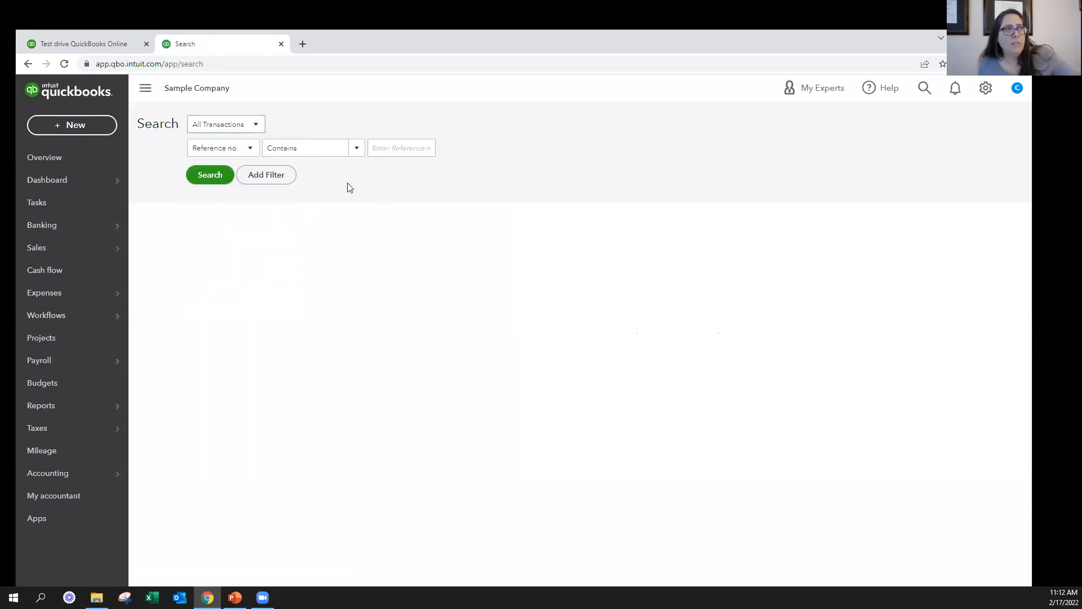
pyautogui.click(218, 147)
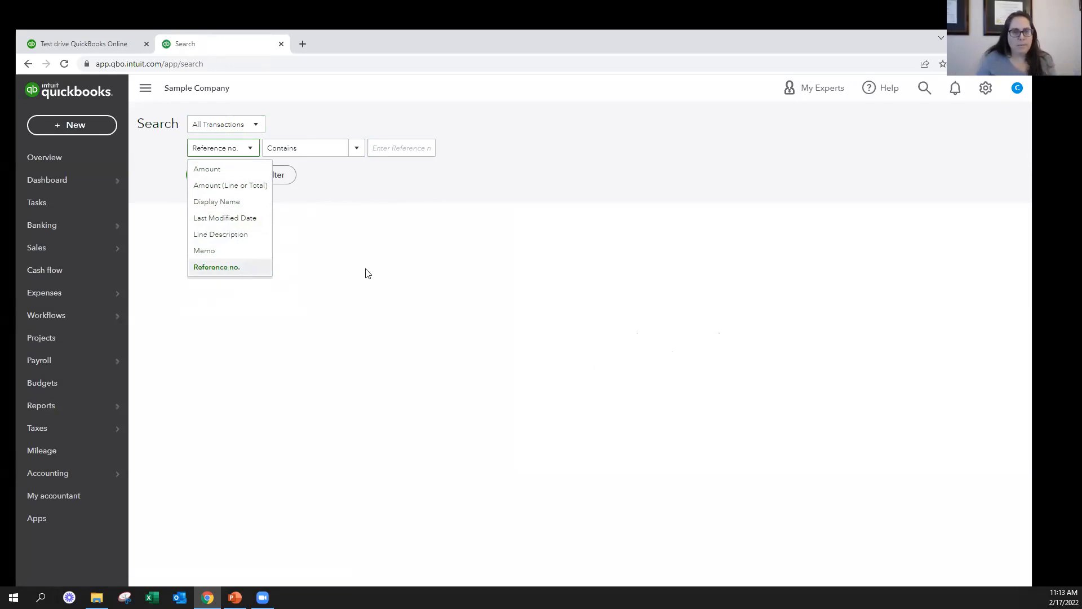
# Open the standard reports list and switch to the Reporting Differences slide in PowerPoint
pyautogui.hotkey('alt', 'Tab')
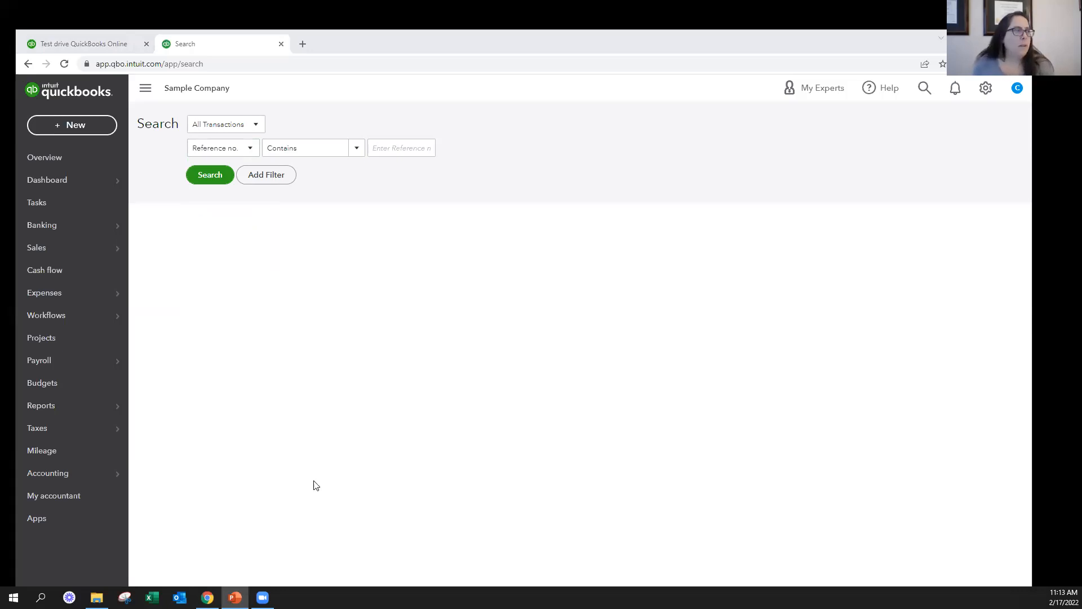
pyautogui.moveTo(43, 405)
pyautogui.click(138, 407)
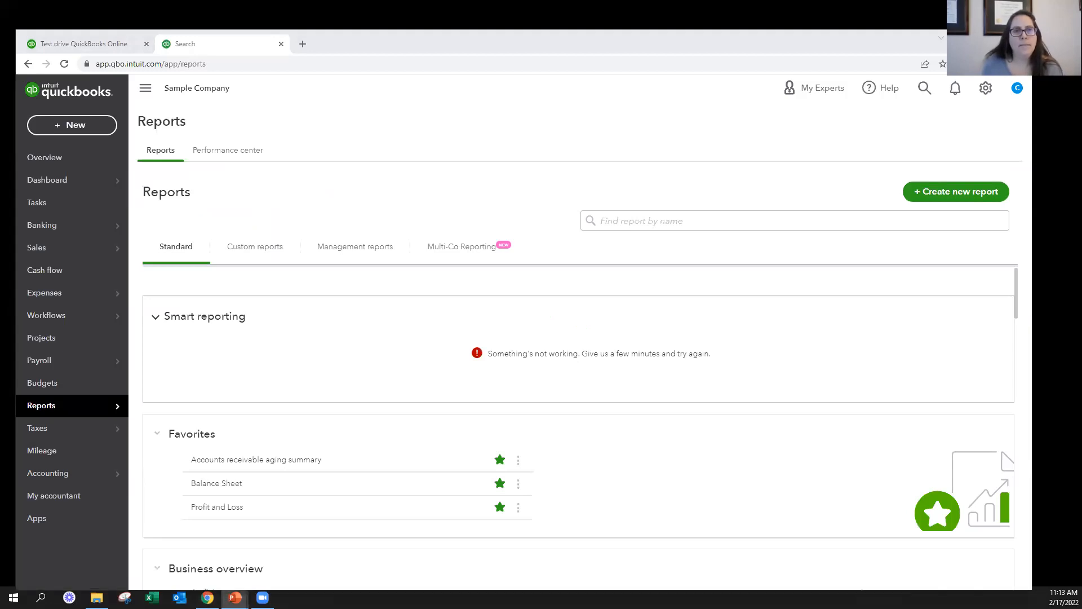
pyautogui.click(235, 597)
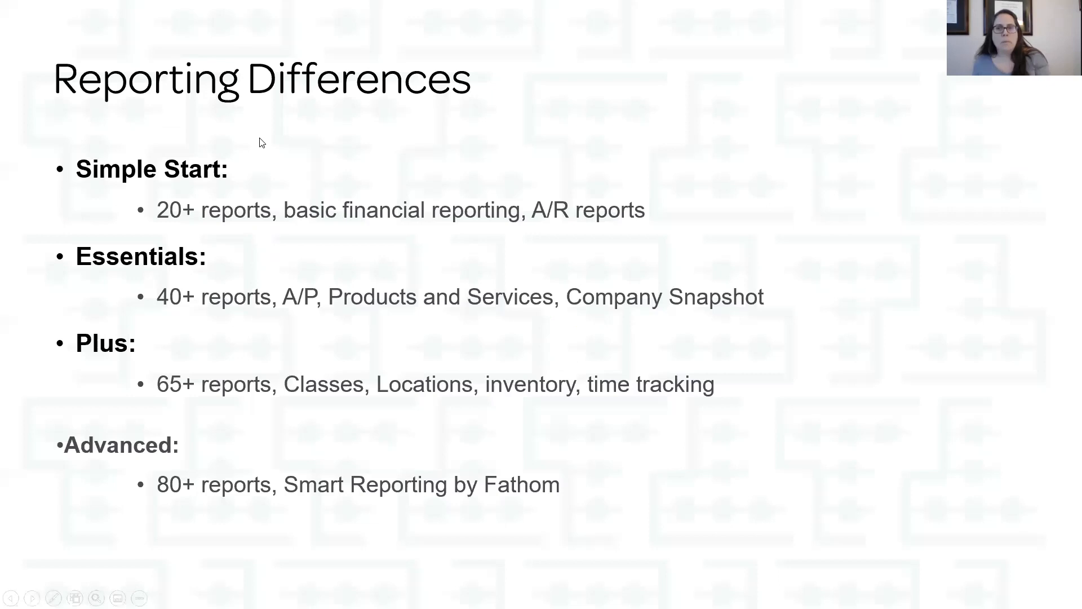
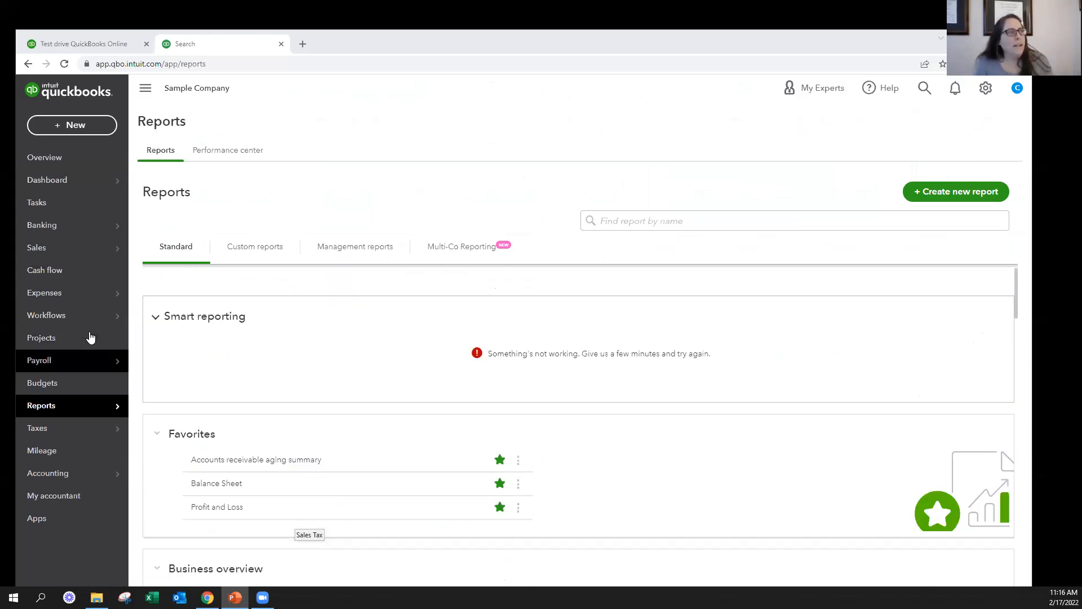
# Open the Reports page, view its Performance center, and return to the reports list
pyautogui.moveTo(46, 410)
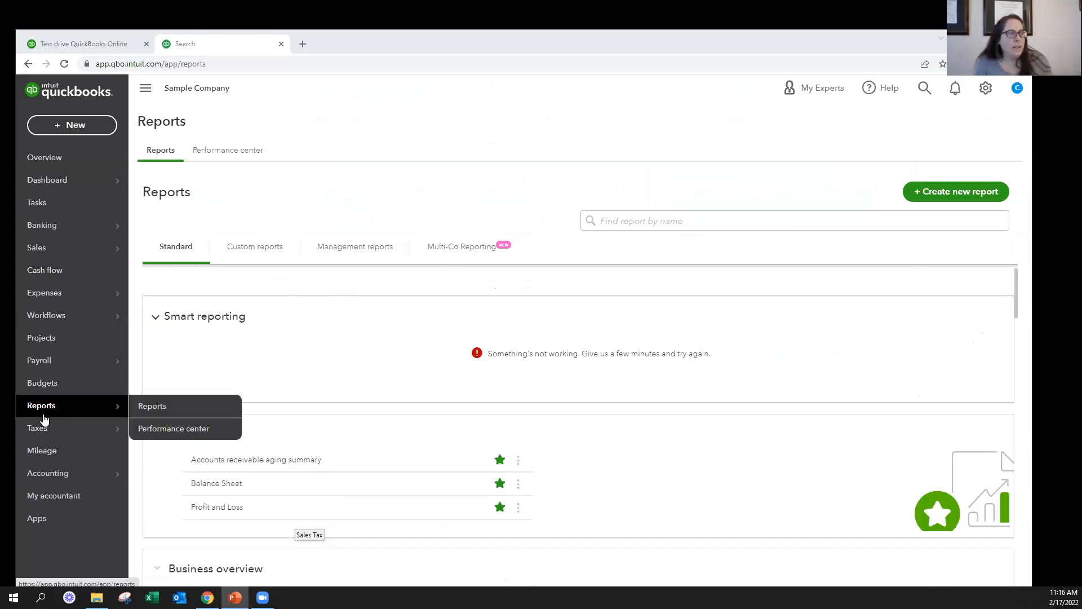
pyautogui.click(139, 410)
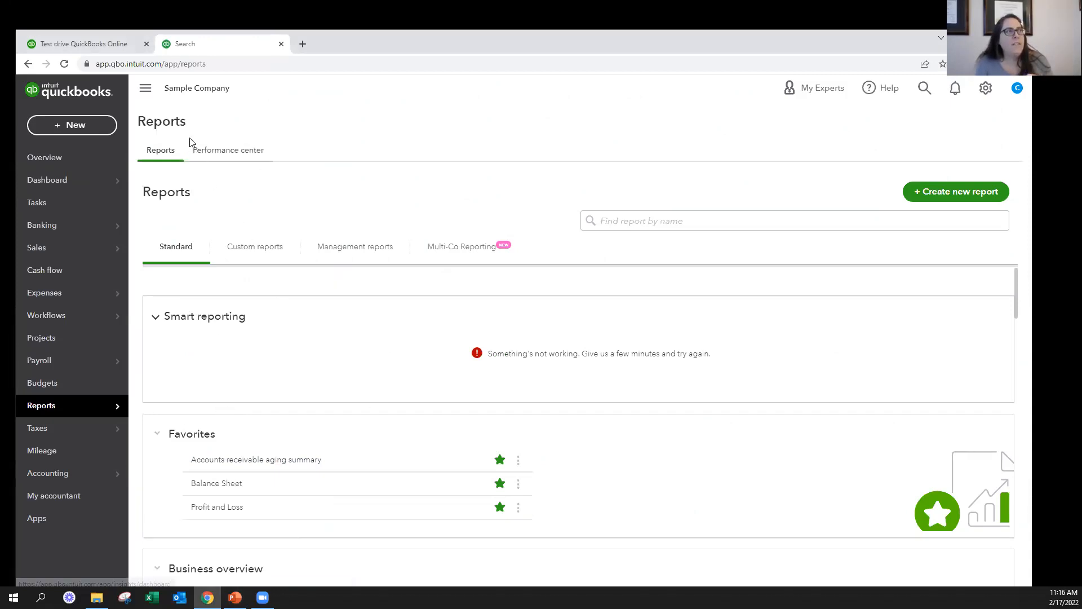
pyautogui.click(231, 156)
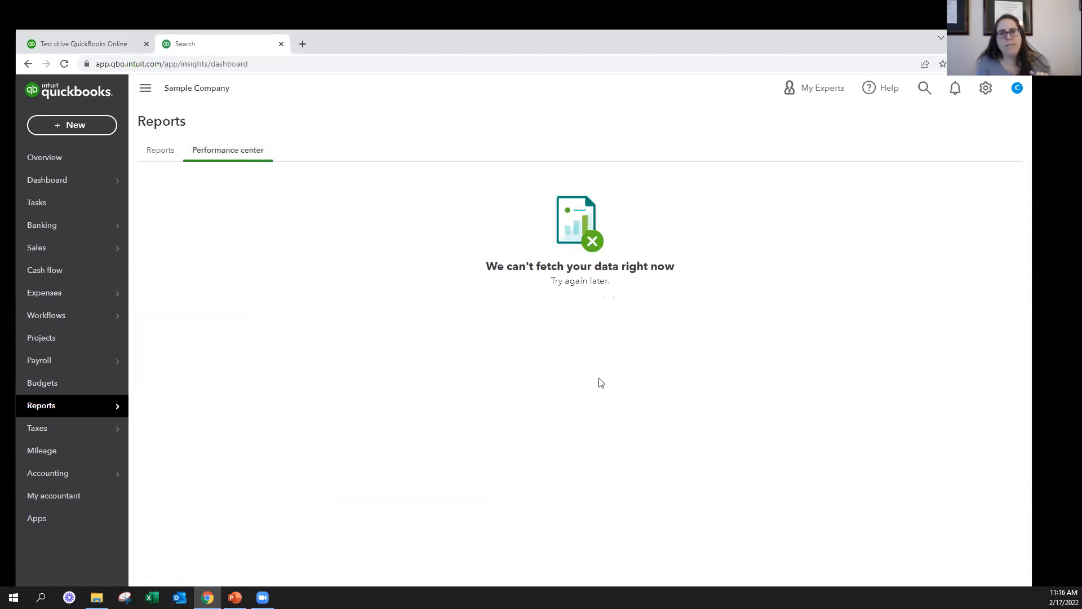
pyautogui.click(159, 151)
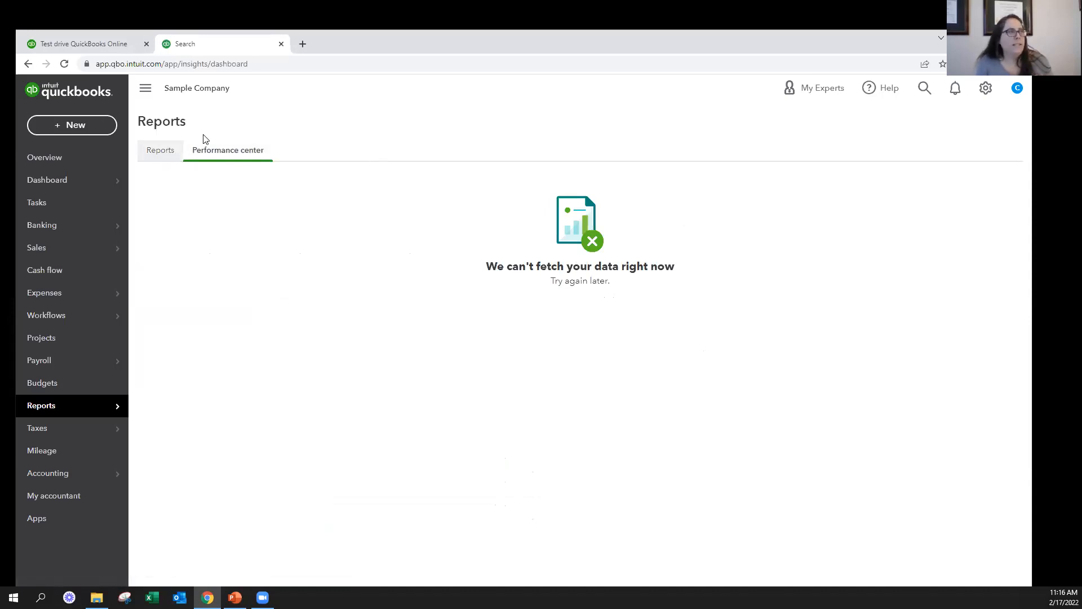
pyautogui.click(159, 155)
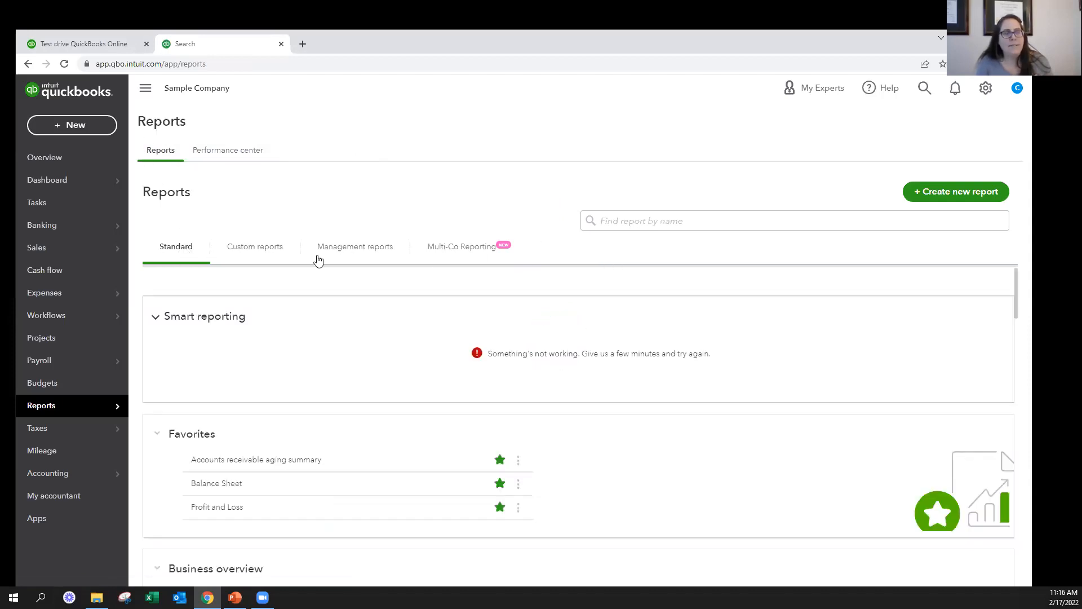
# Look through the custom, management and multi-company report lists, and return to the standard reports
pyautogui.click(269, 252)
pyautogui.click(355, 251)
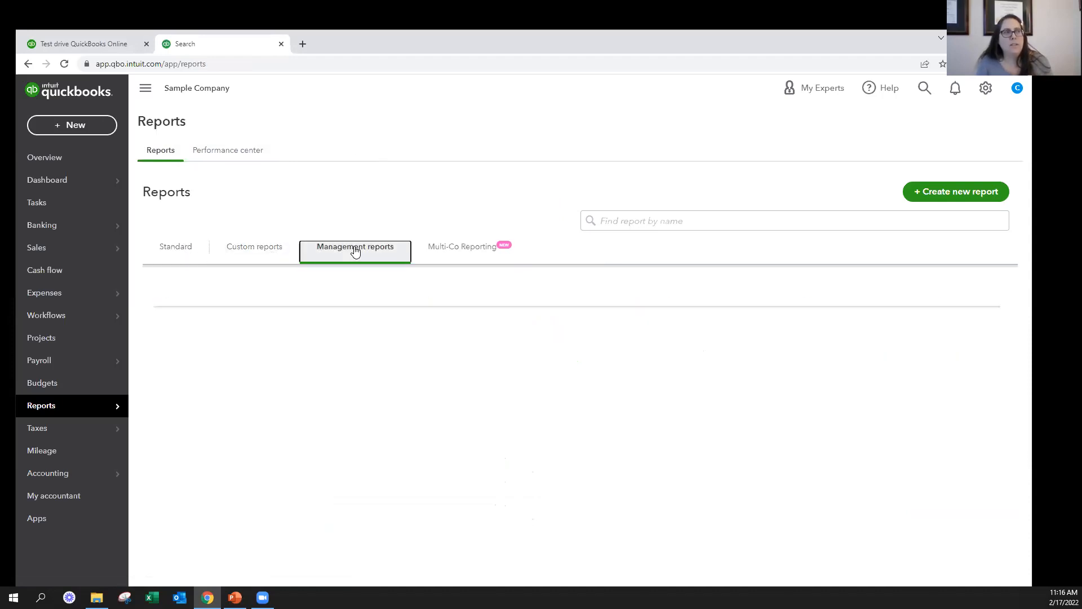
pyautogui.click(461, 254)
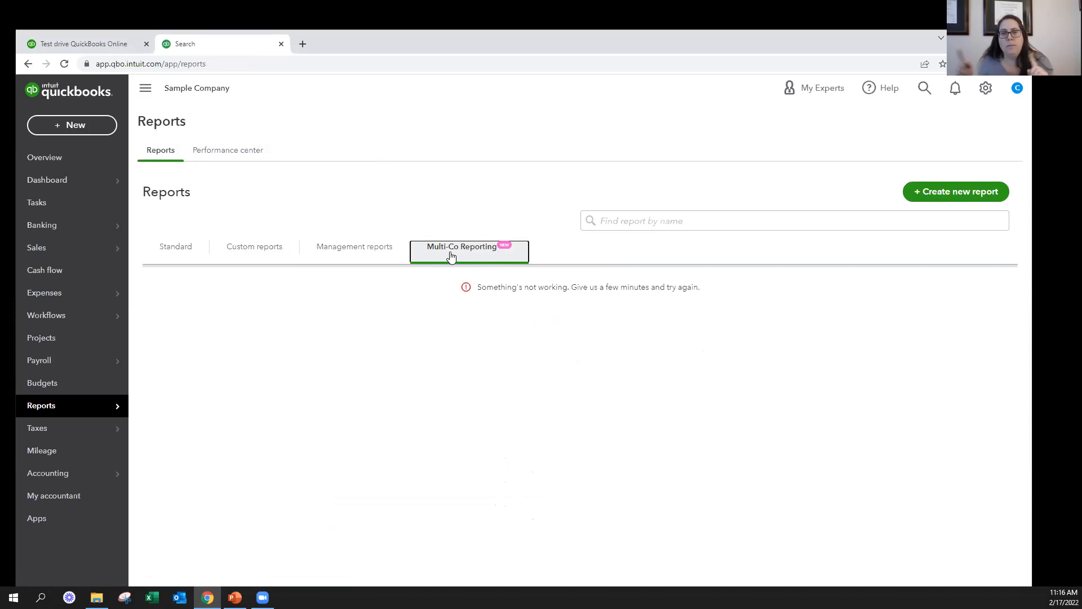
pyautogui.click(166, 251)
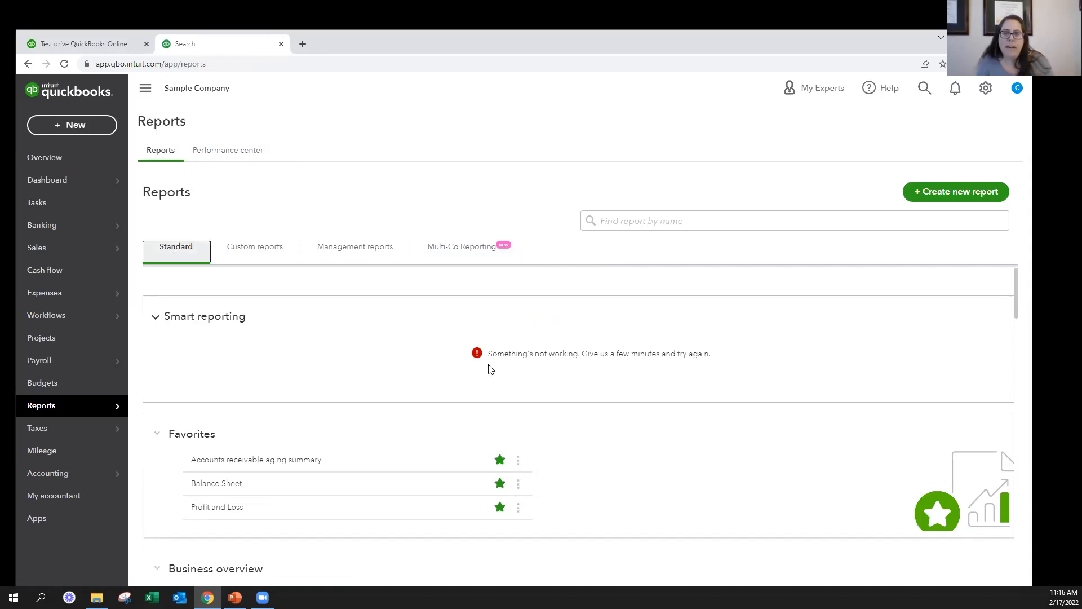
# Collapse the Smart reporting section and add the Account List report under For my accountant to the favorites
pyautogui.click(156, 321)
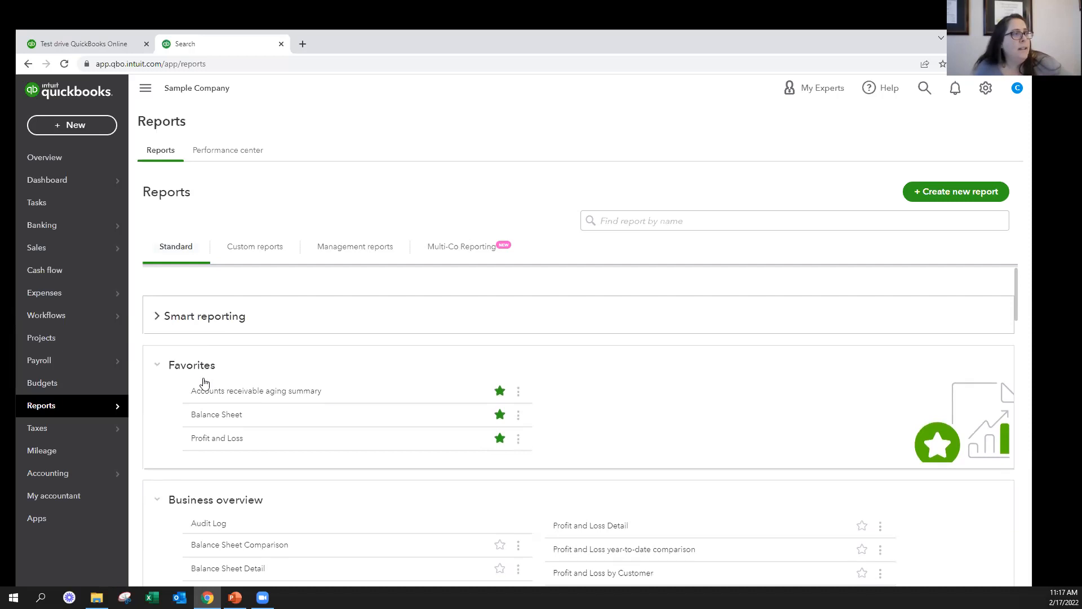
pyautogui.scroll(-2, 220, 444)
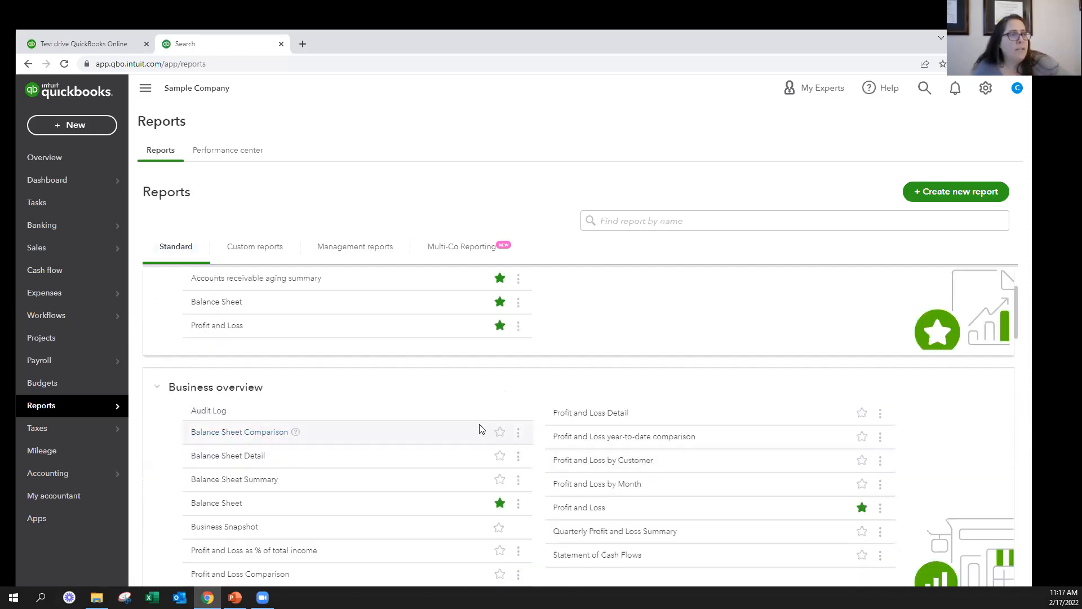
pyautogui.scroll(-15, 389, 423)
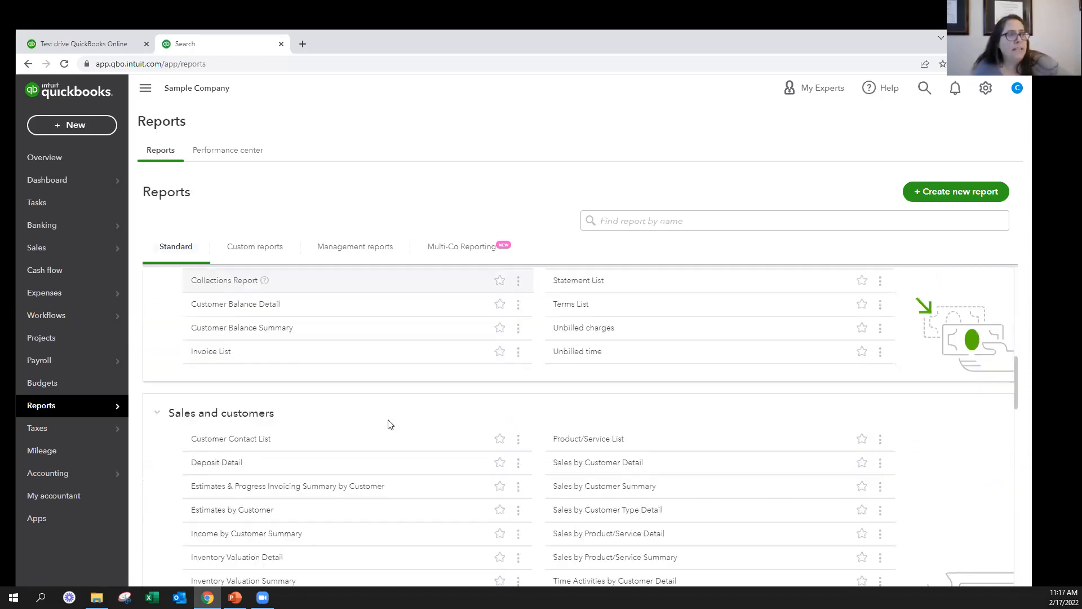
pyautogui.scroll(-9, 393, 422)
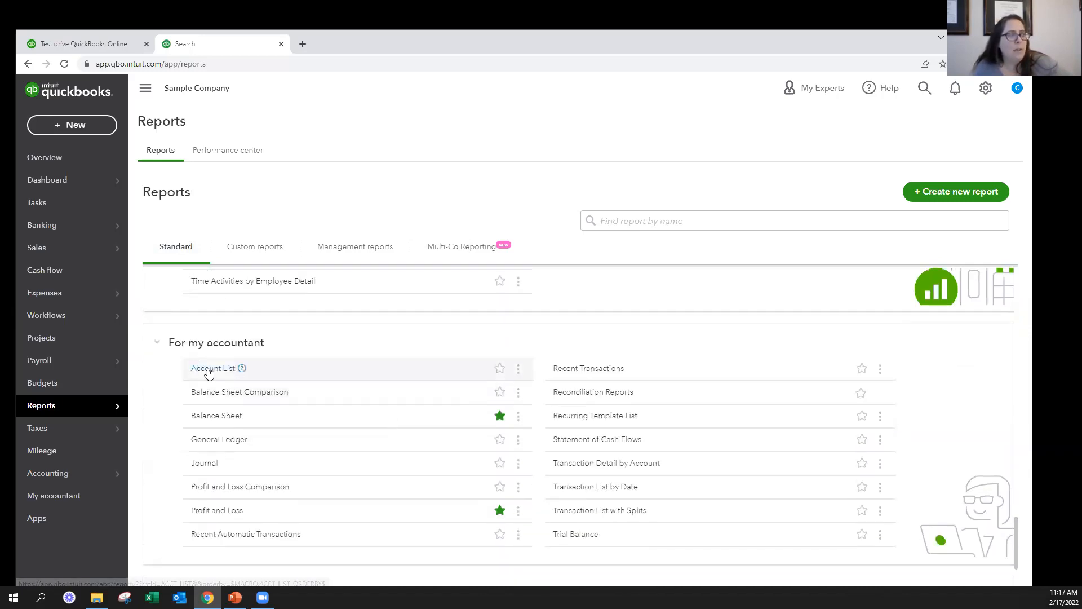
pyautogui.click(500, 369)
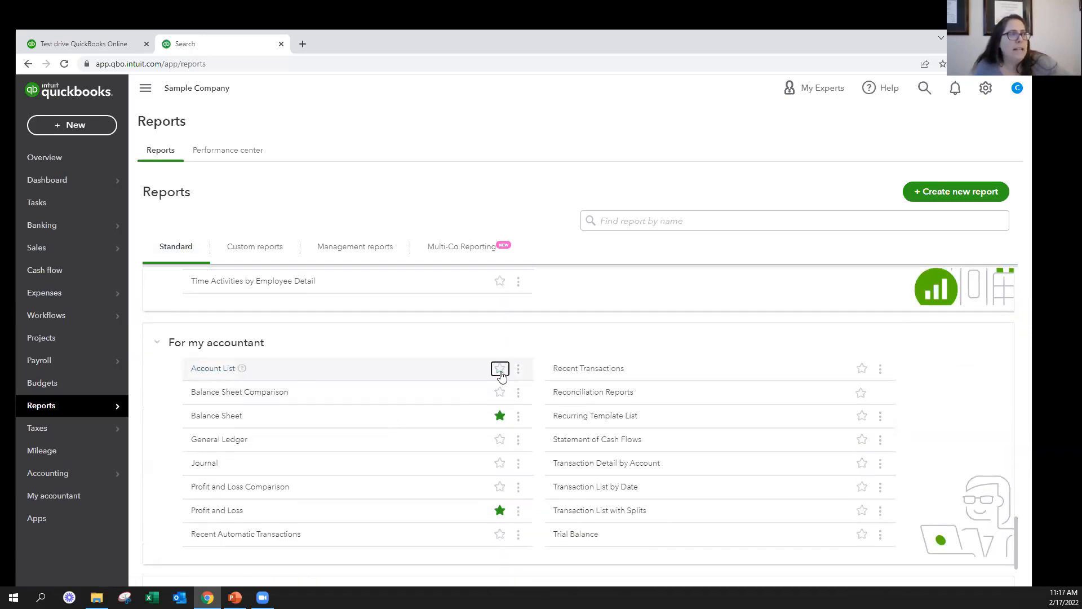
pyautogui.click(499, 375)
pyautogui.scroll(6, 480, 377)
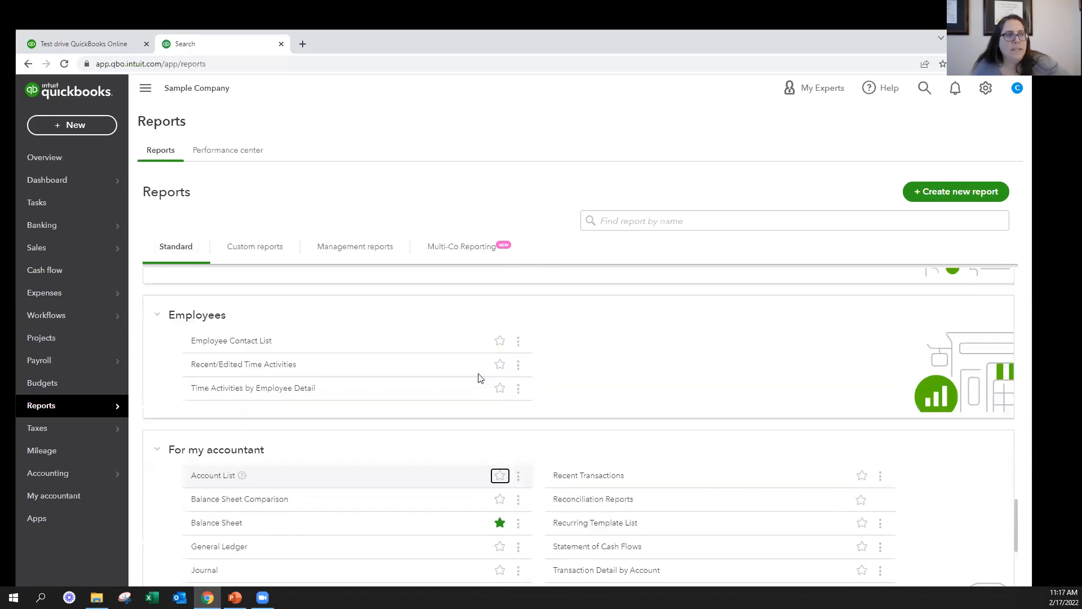
pyautogui.scroll(-5, 480, 379)
pyautogui.click(497, 423)
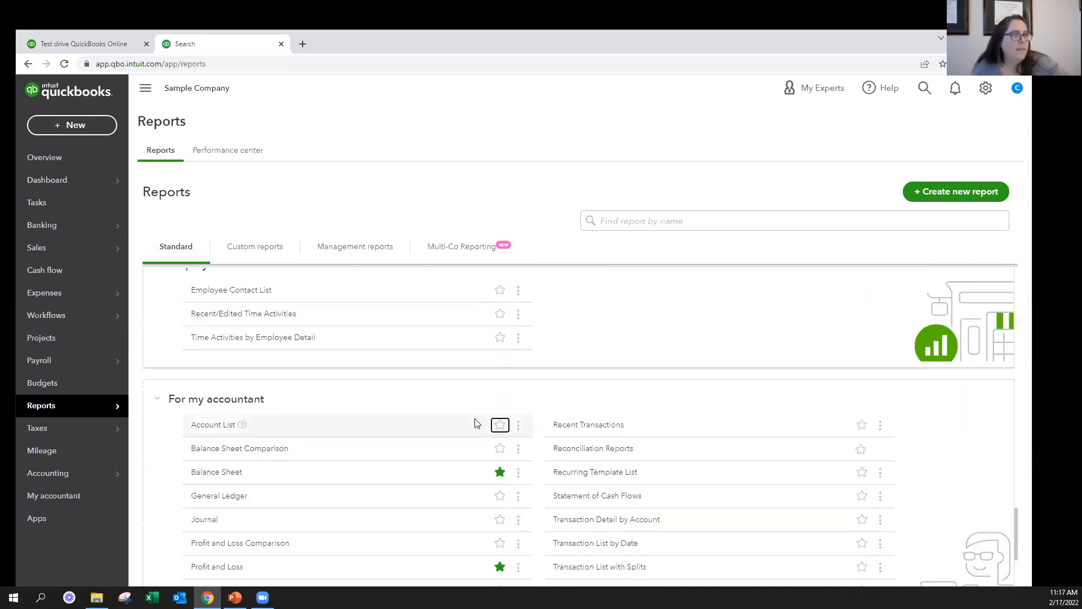
pyautogui.scroll(20, 420, 394)
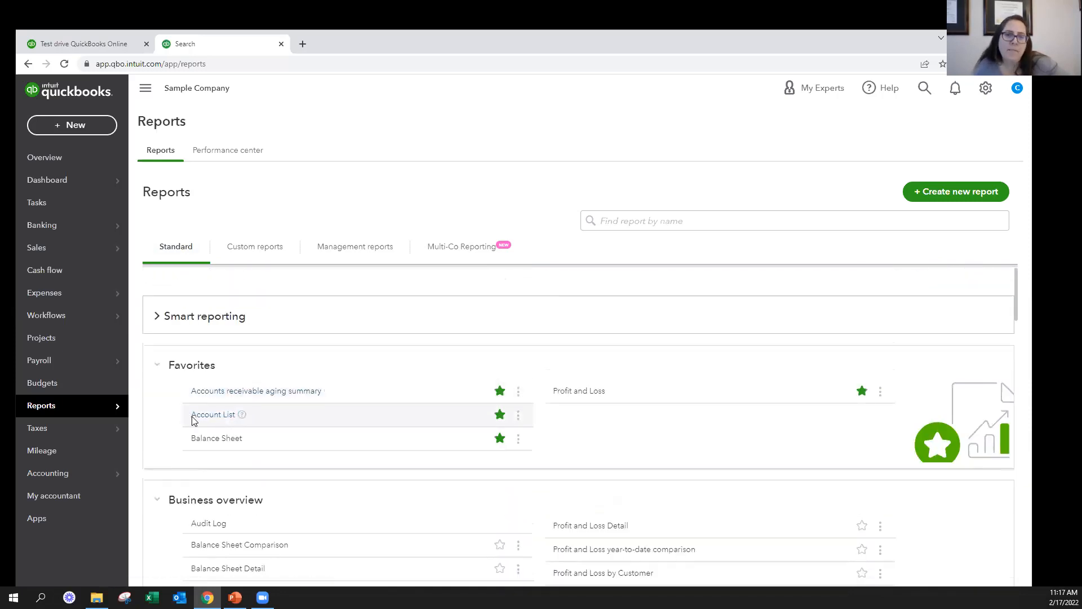
# Try marking Profit and Loss Detail as a favorite, and remove Account List from the favorites
pyautogui.click(862, 526)
pyautogui.click(862, 525)
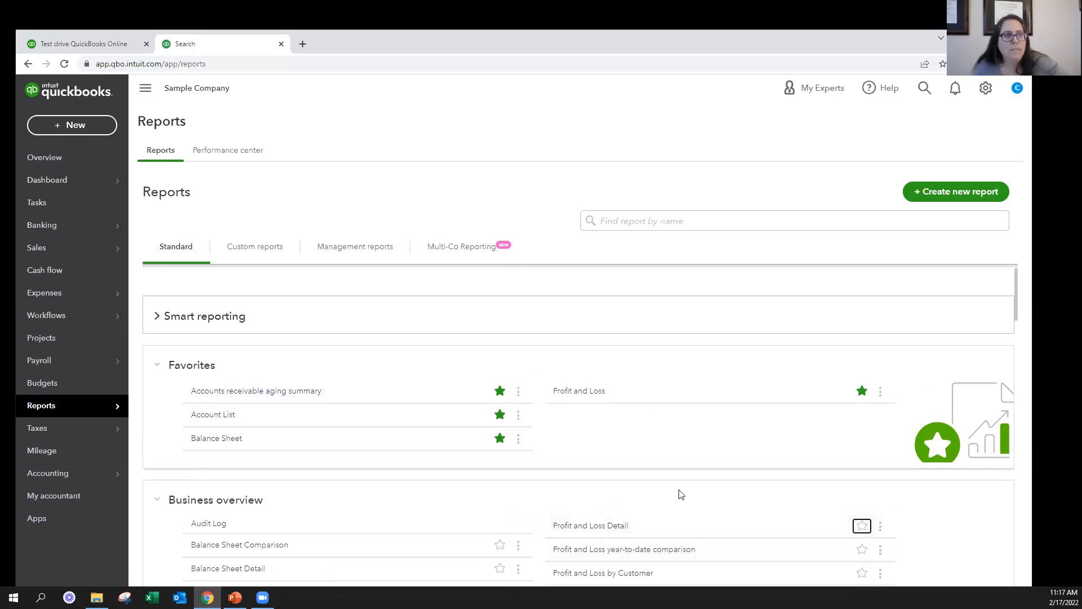
pyautogui.click(862, 525)
pyautogui.click(862, 525)
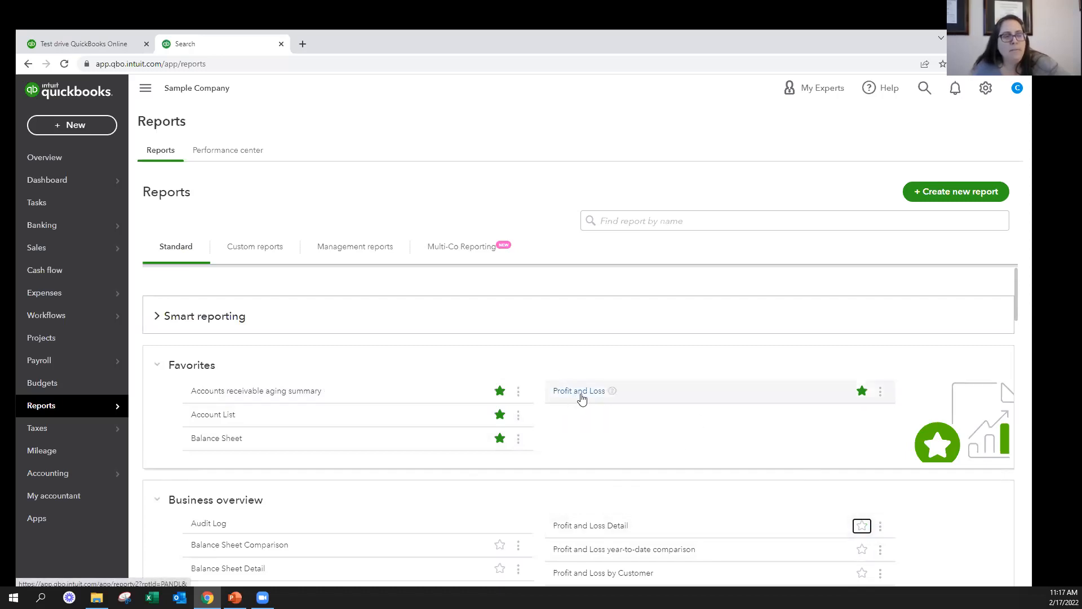
pyautogui.click(500, 414)
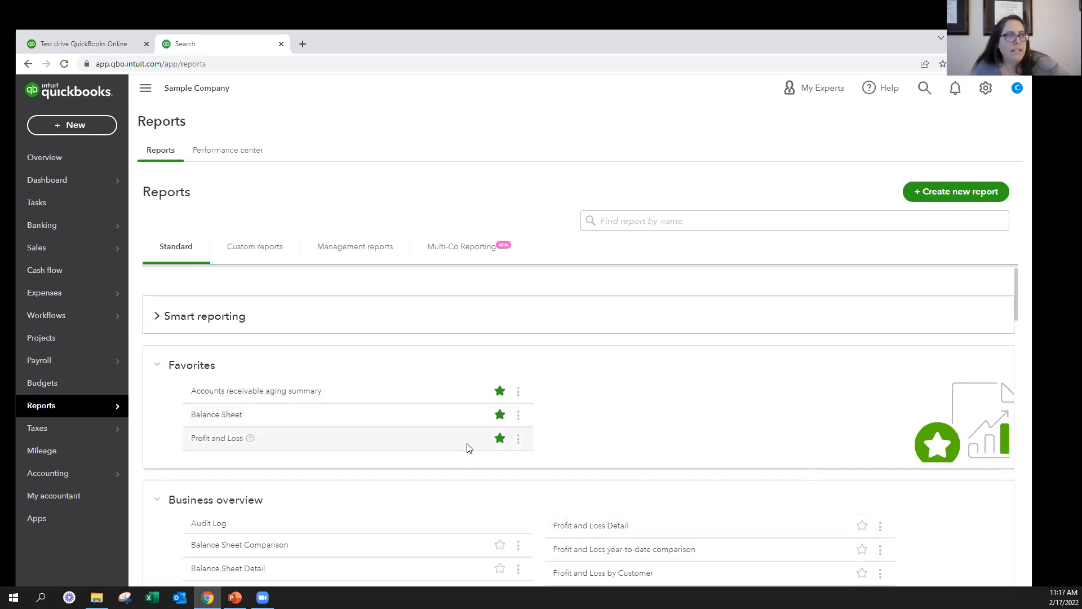
# Examine the standard report categories, from Favorites and Business overview through For my accountant and Payroll
pyautogui.scroll(-15, 671, 465)
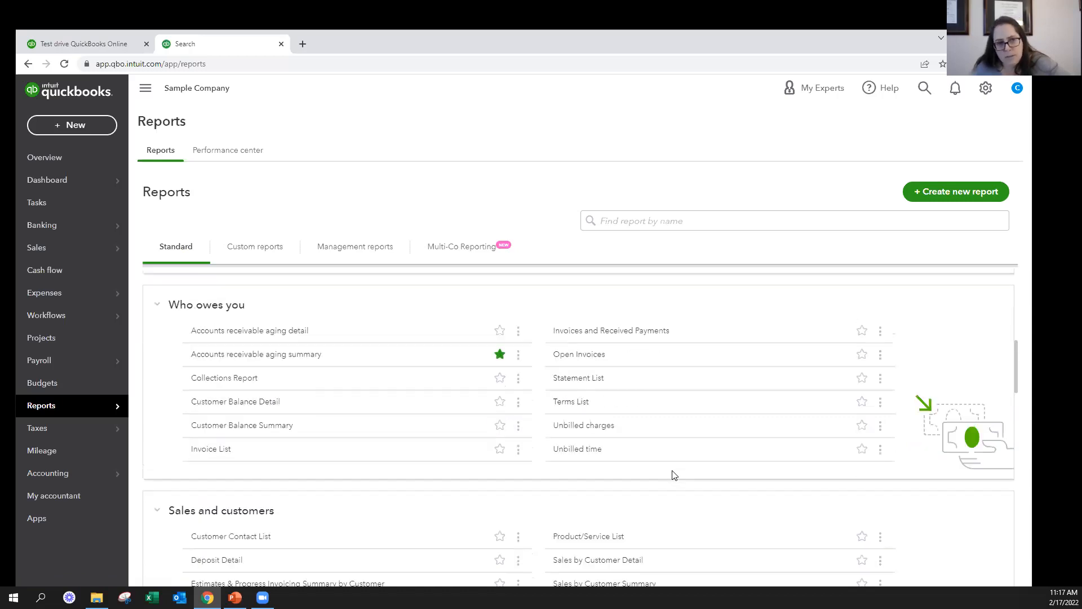
pyautogui.scroll(7, 663, 451)
pyautogui.scroll(8, 661, 446)
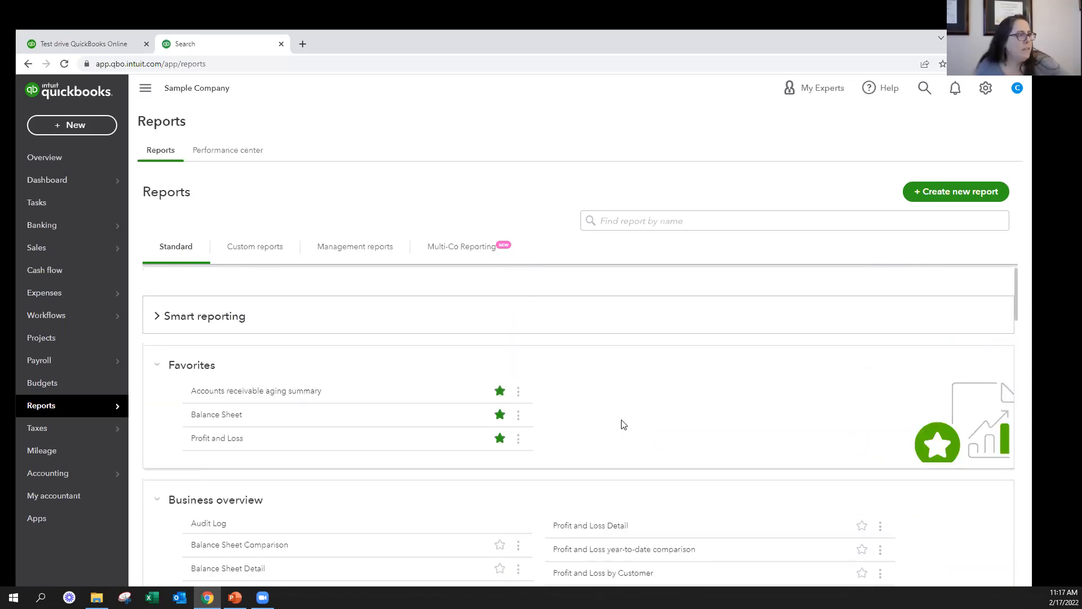
pyautogui.scroll(-7, 623, 424)
pyautogui.scroll(-4, 623, 423)
pyautogui.scroll(-2, 623, 424)
pyautogui.scroll(11, 617, 423)
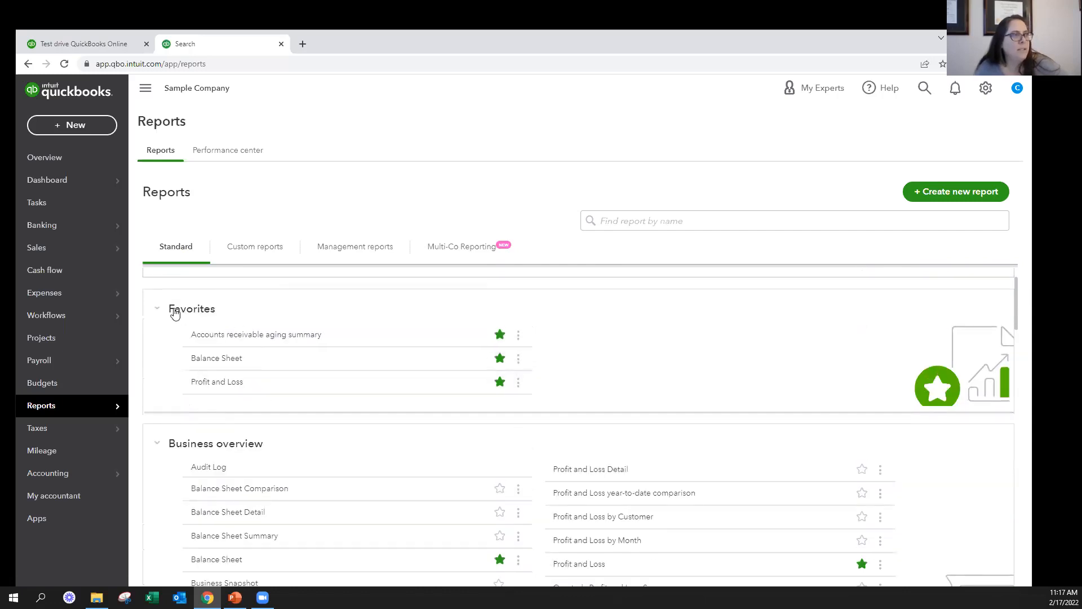
pyautogui.scroll(-1, 207, 346)
pyautogui.scroll(-6, 209, 372)
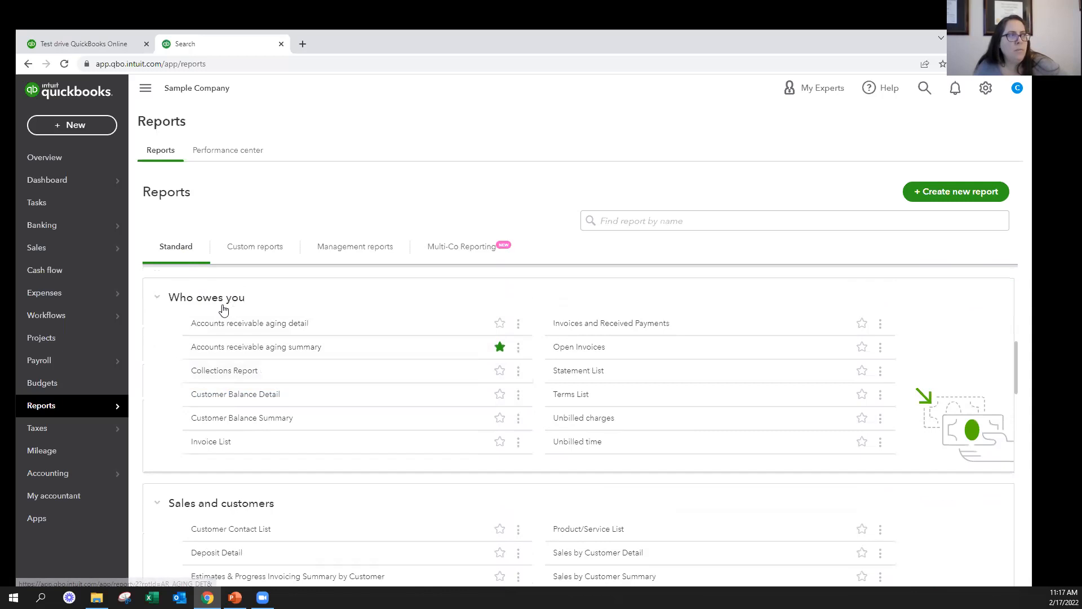
pyautogui.scroll(-2, 232, 310)
pyautogui.scroll(-8, 232, 404)
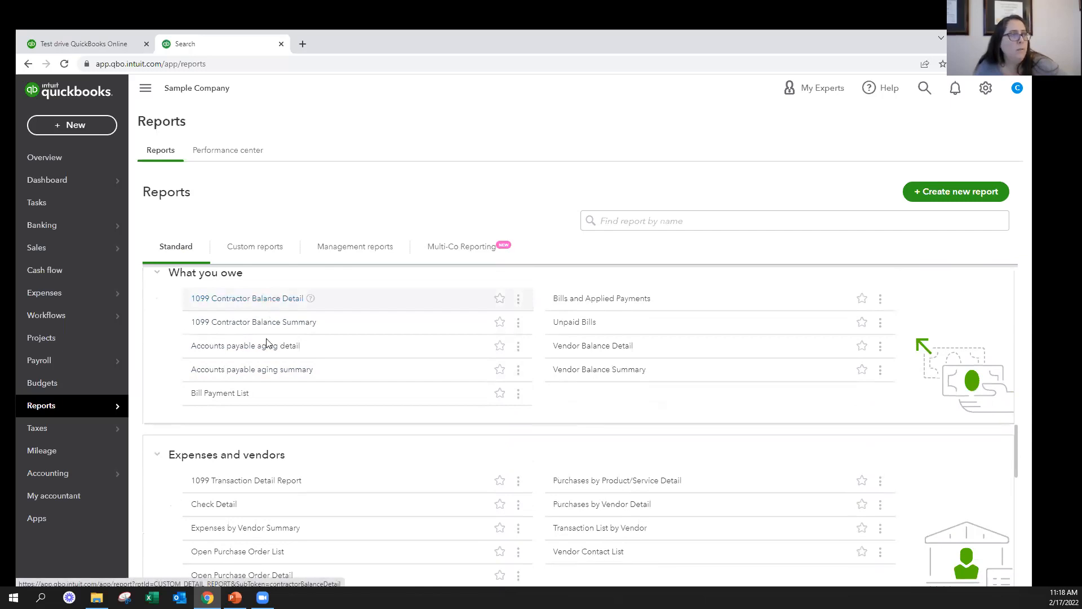
pyautogui.scroll(-1, 288, 461)
pyautogui.scroll(-5, 289, 458)
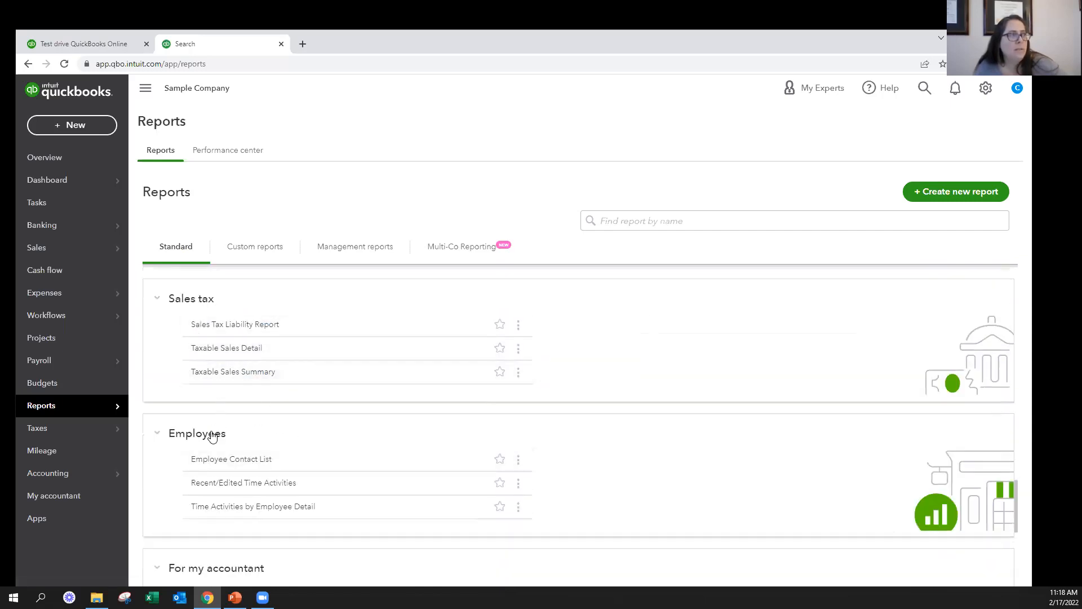
pyautogui.scroll(-3, 212, 436)
pyautogui.scroll(-2, 252, 422)
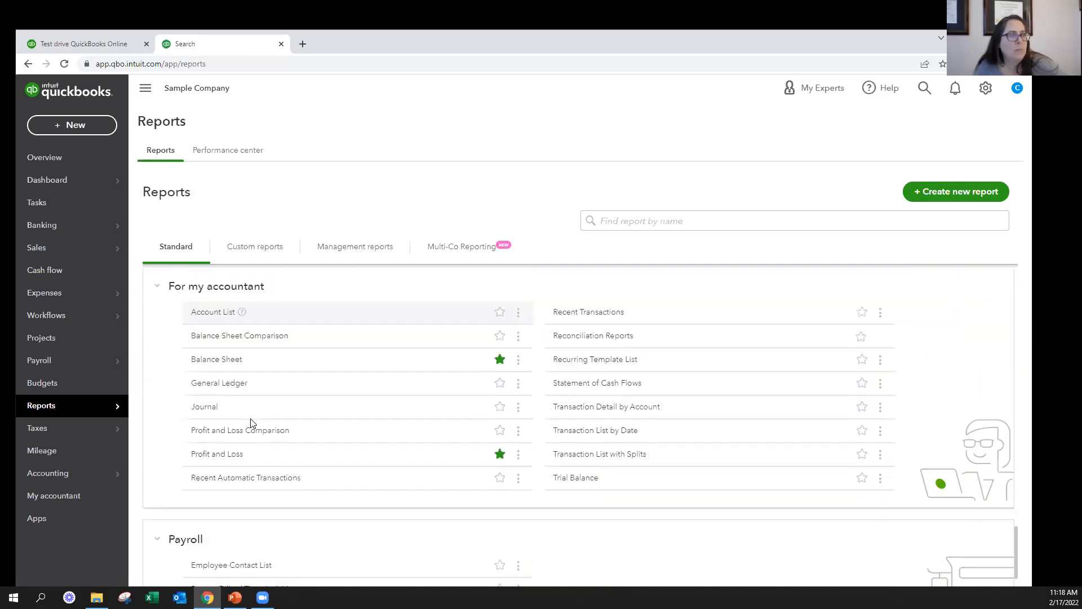
pyautogui.scroll(-1, 224, 433)
# Add the Unpaid Bills report under What you owe to the favorites
pyautogui.scroll(9, 409, 451)
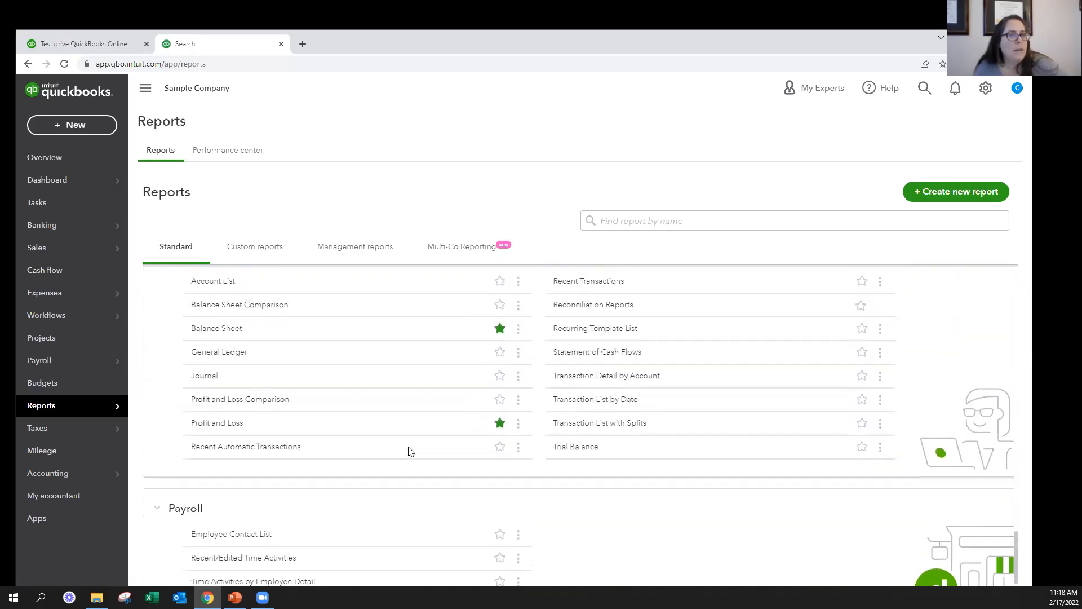
pyautogui.scroll(5, 428, 444)
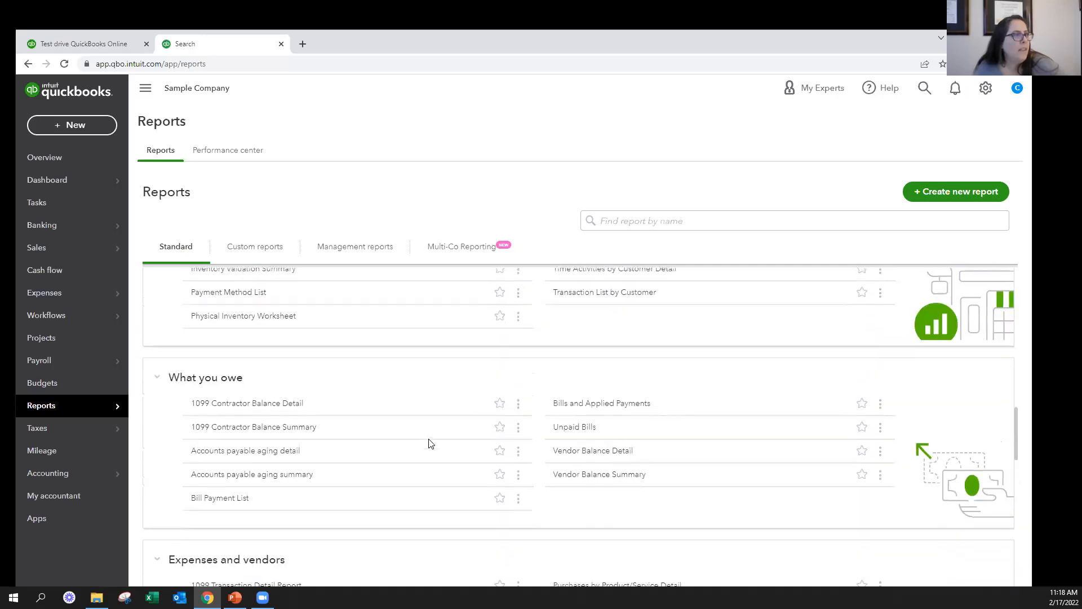
pyautogui.click(862, 483)
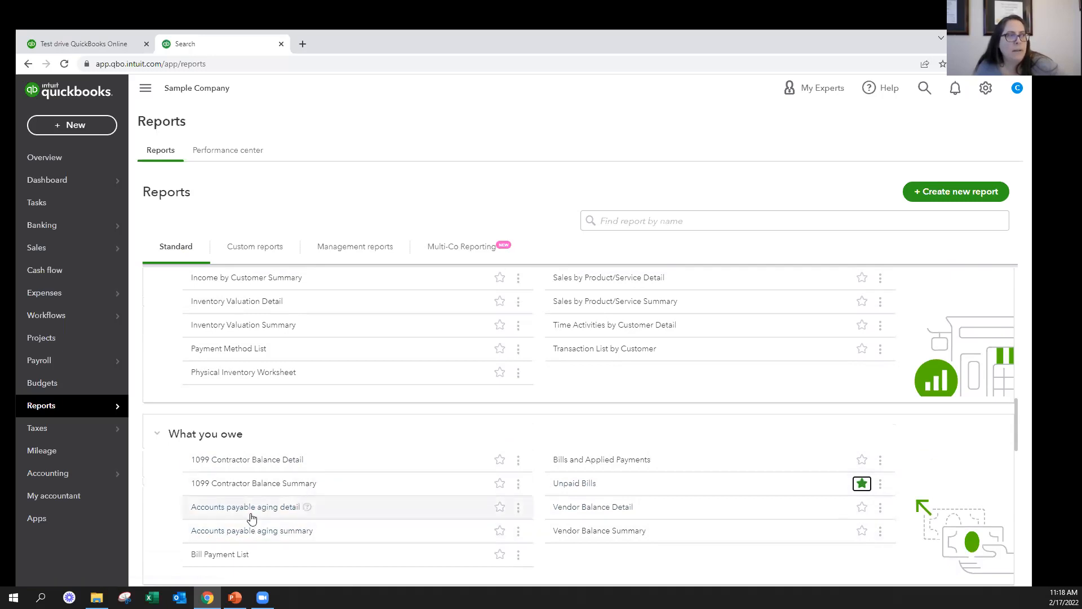
# Open the Unpaid Bills report from Favorites and review the open vendor bills through the report total
pyautogui.scroll(5, 321, 517)
pyautogui.scroll(6, 322, 517)
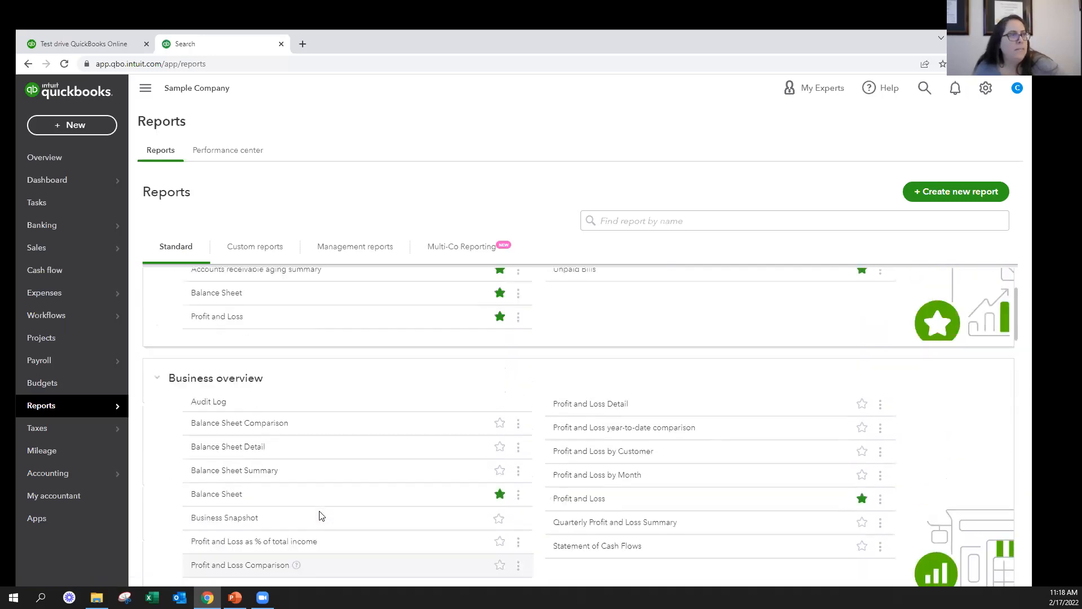
pyautogui.click(574, 393)
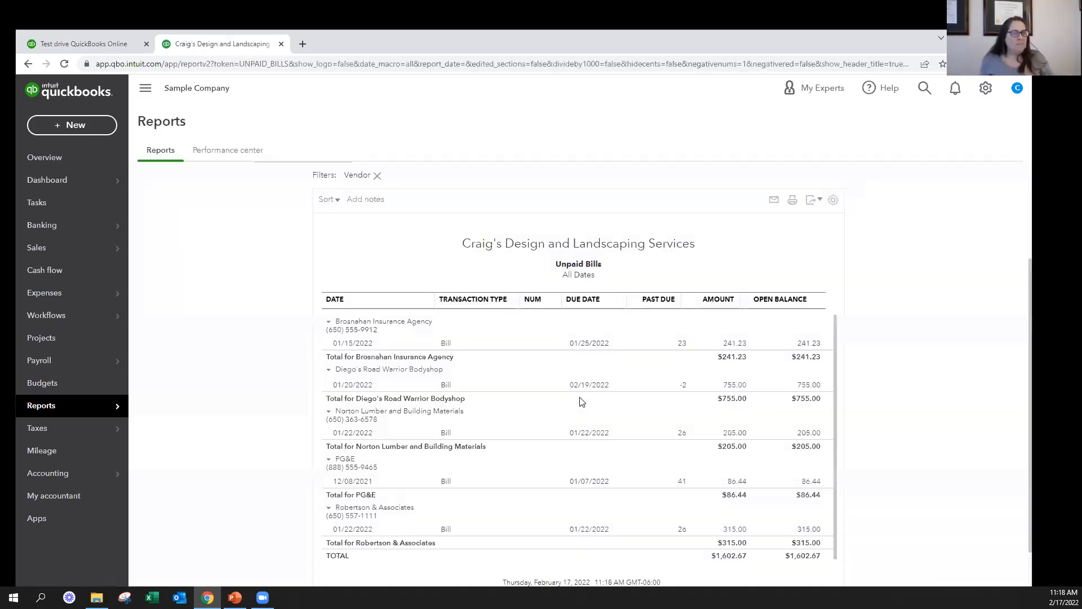
pyautogui.scroll(-1, 589, 485)
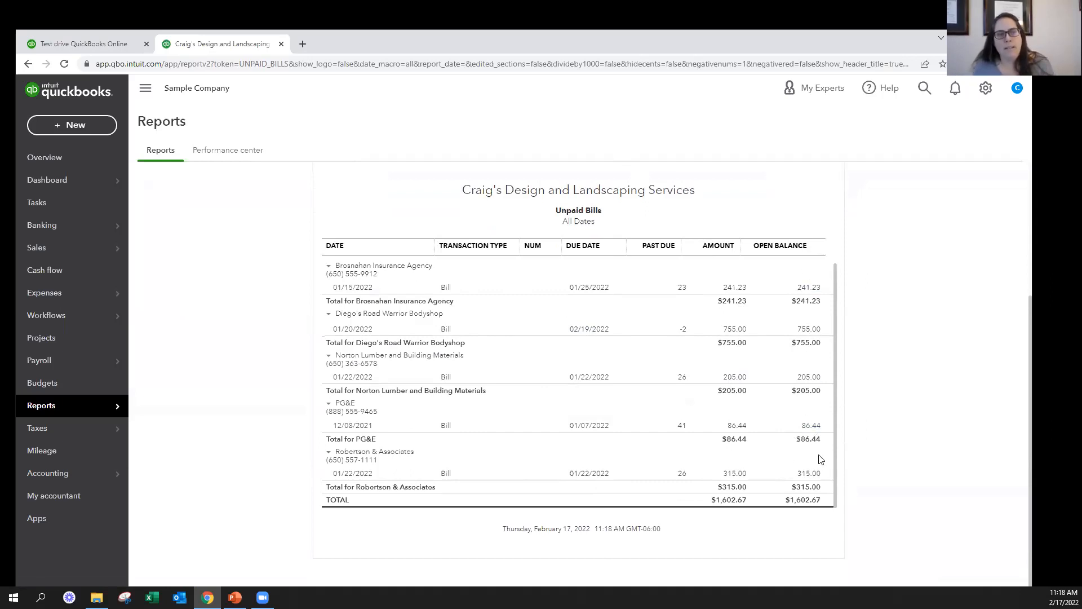
pyautogui.scroll(4, 884, 358)
# Return to the standard reports list, mark Open Invoices under Who owes you as a favorite, and open that report
pyautogui.click(202, 208)
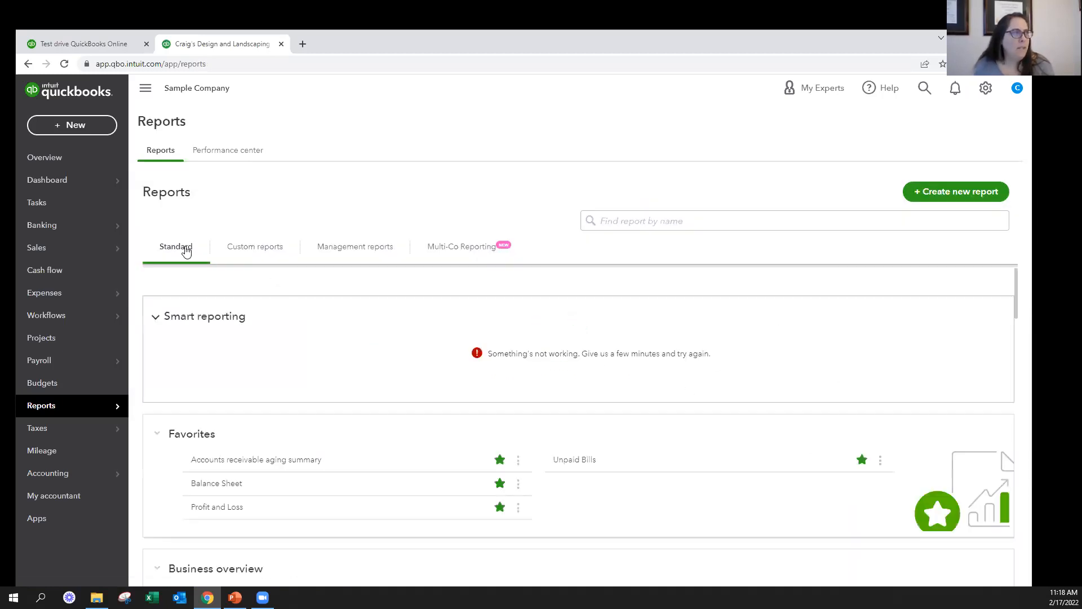
pyautogui.scroll(-10, 409, 369)
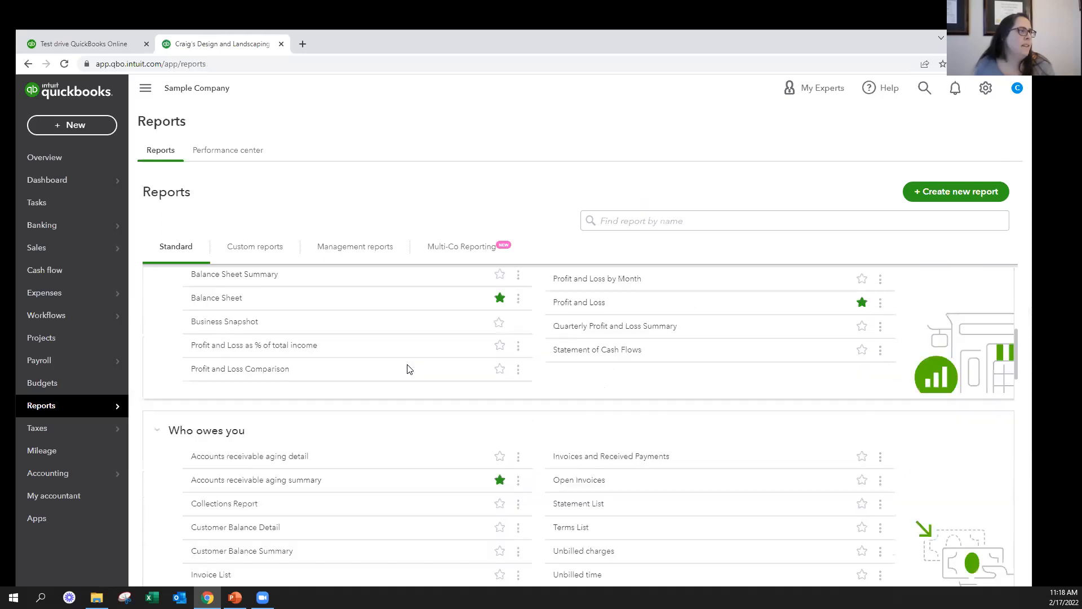
pyautogui.click(859, 307)
pyautogui.click(565, 304)
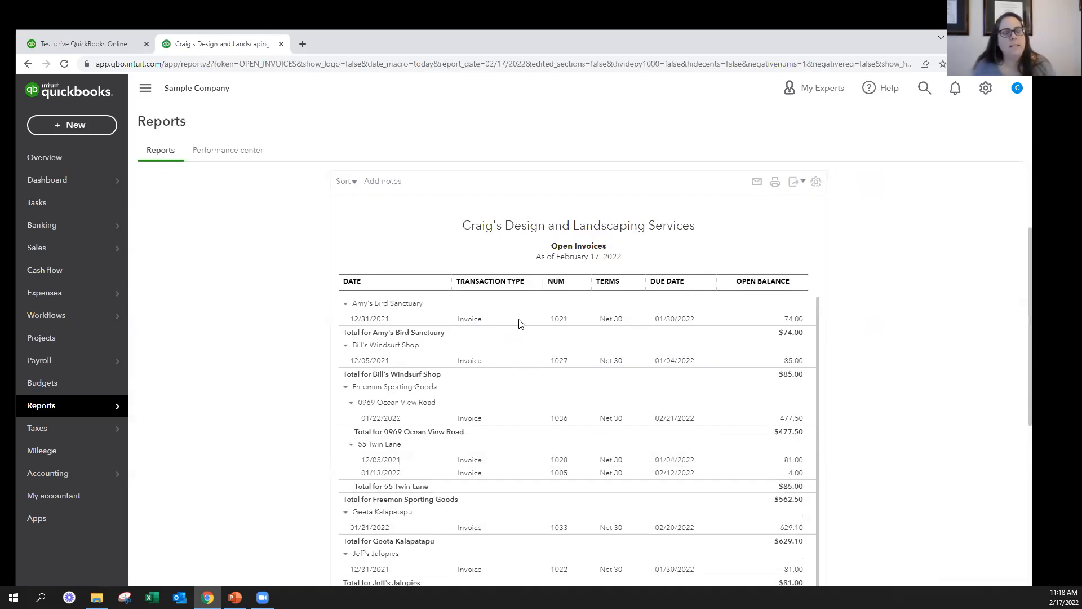
# Review the customer invoices in the Open Invoices report through to the last customer total
pyautogui.scroll(-5, 519, 323)
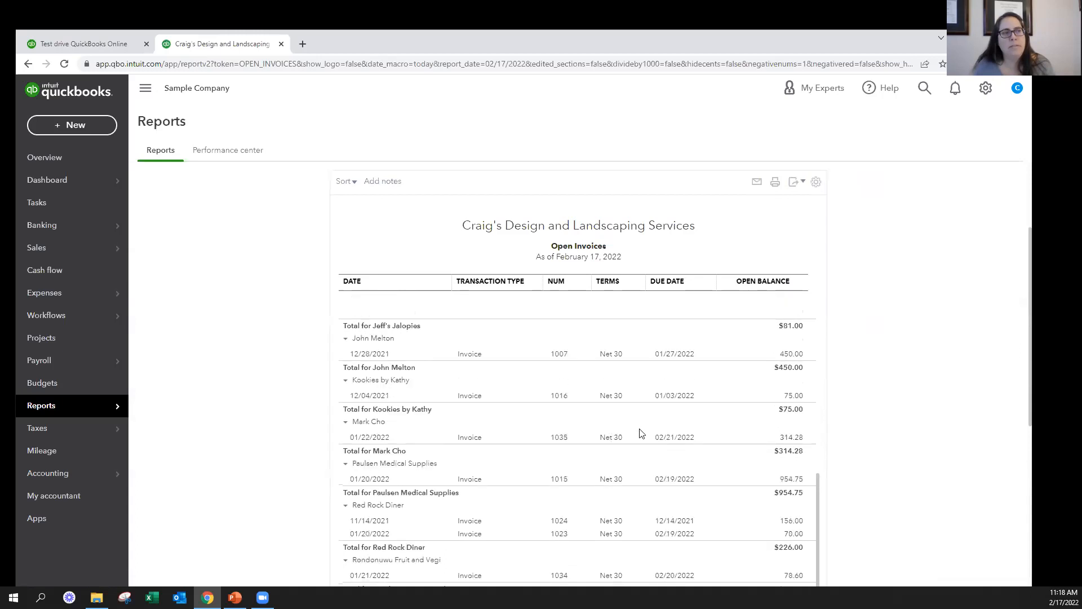
pyautogui.scroll(-6, 640, 434)
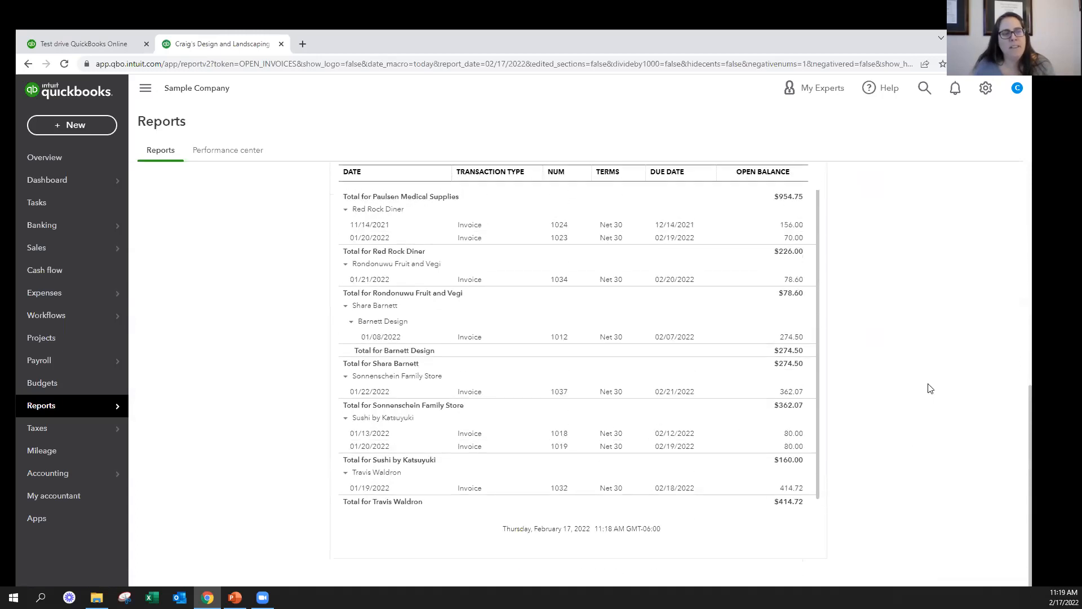
pyautogui.scroll(10, 930, 388)
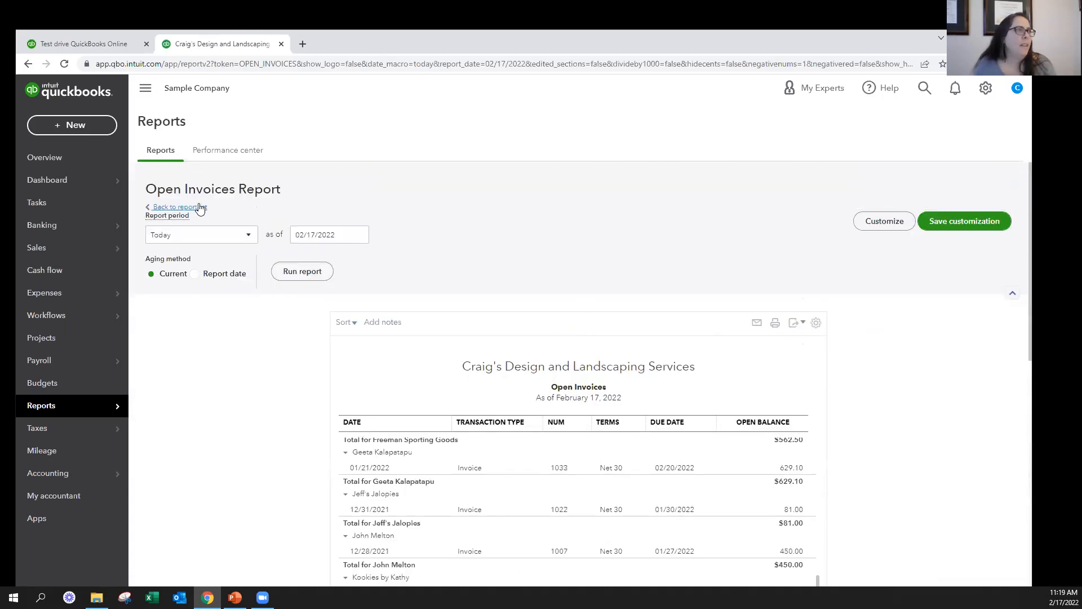
# Open the Profit and Loss report from the Favorites in the report list and run it for Last Month
pyautogui.click(200, 208)
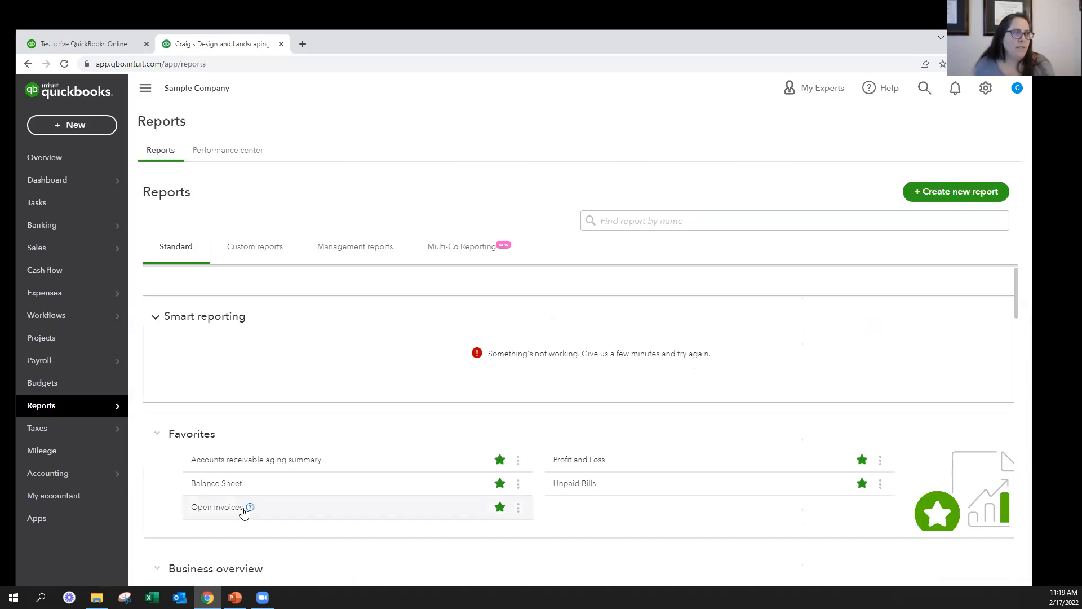
pyautogui.click(586, 458)
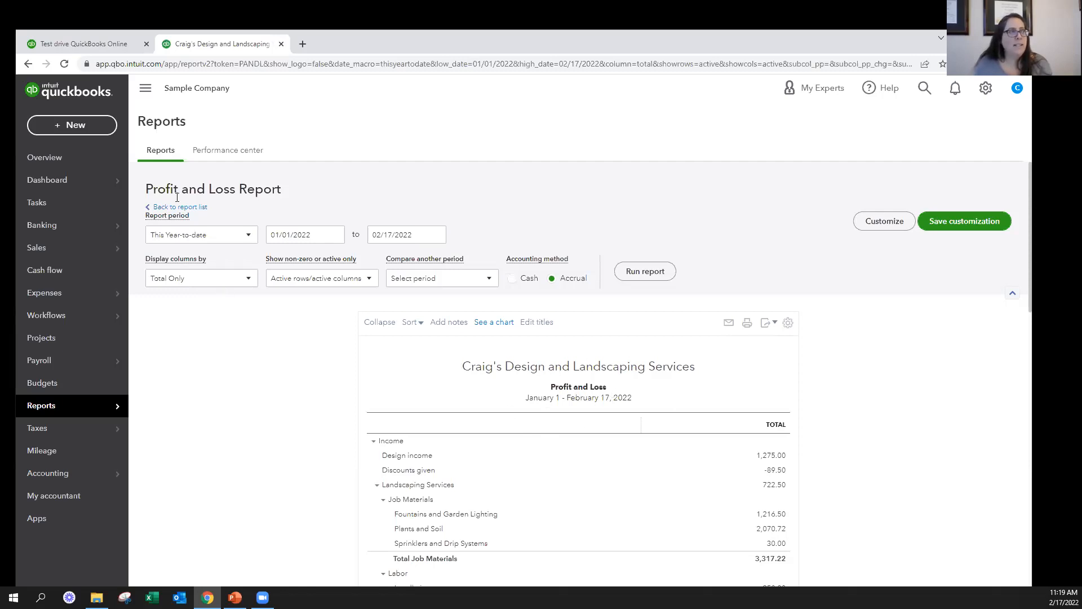
pyautogui.click(226, 236)
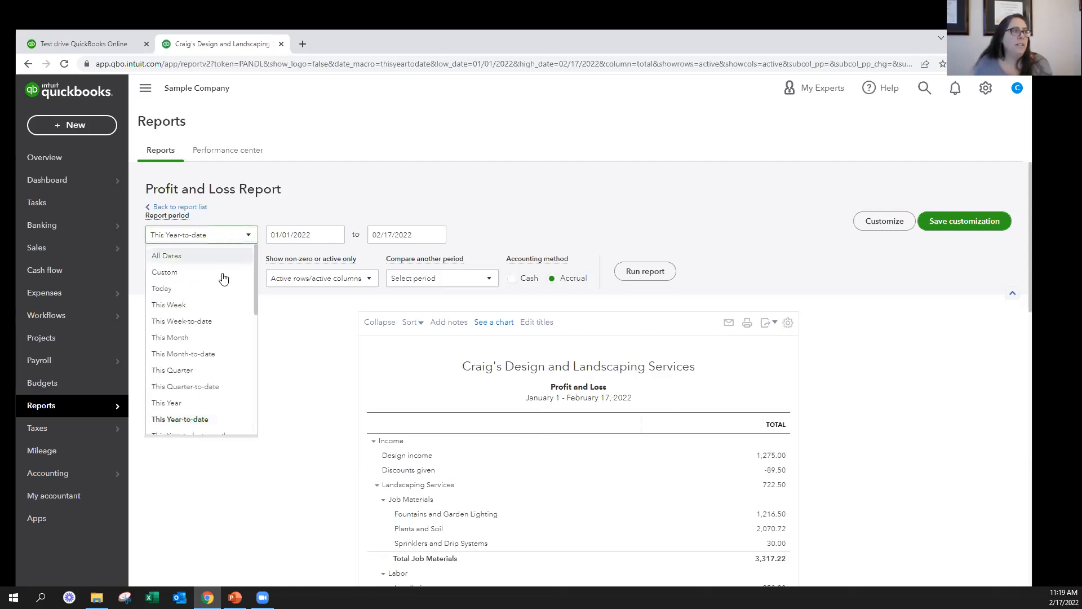
pyautogui.scroll(-2, 213, 372)
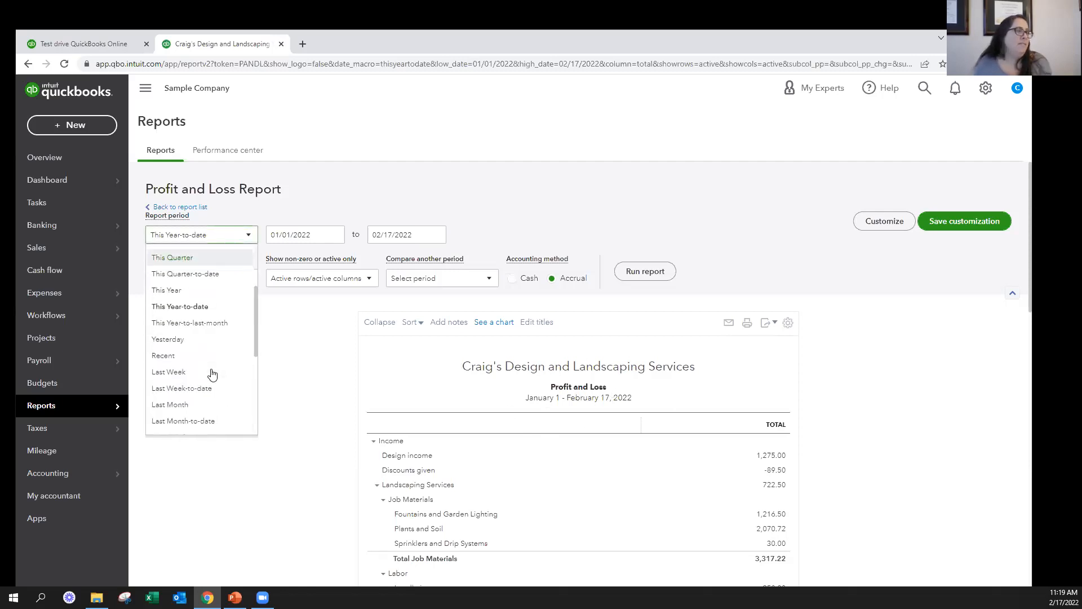
pyautogui.click(180, 405)
pyautogui.click(646, 272)
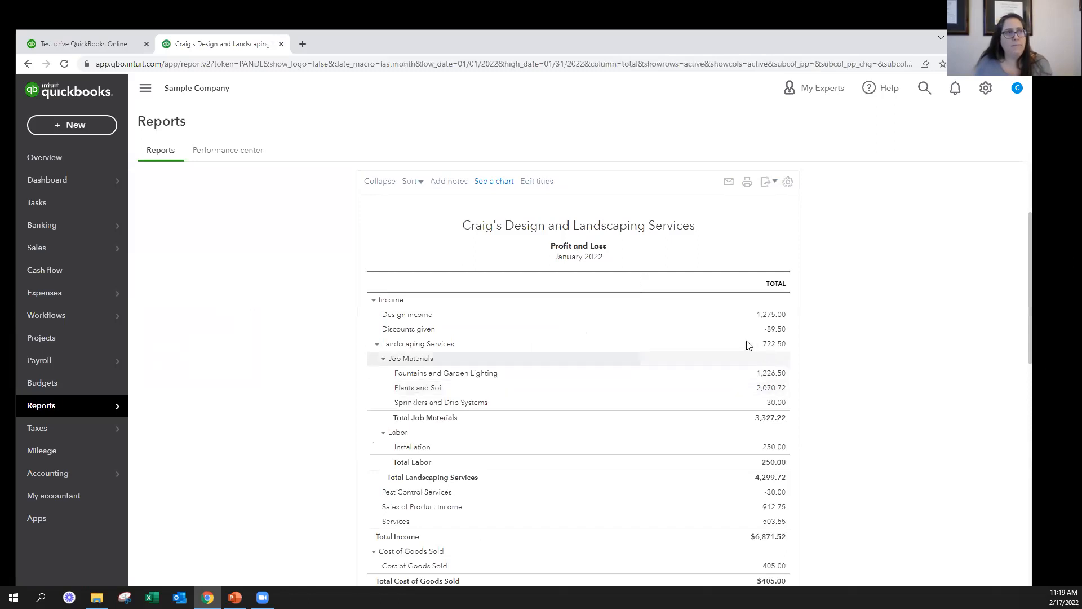
# Set the Profit and Loss report's start date to 12/01/2021 and rerun the report
pyautogui.scroll(3, 749, 345)
pyautogui.click(335, 234)
pyautogui.click(278, 263)
pyautogui.click(325, 297)
pyautogui.click(648, 272)
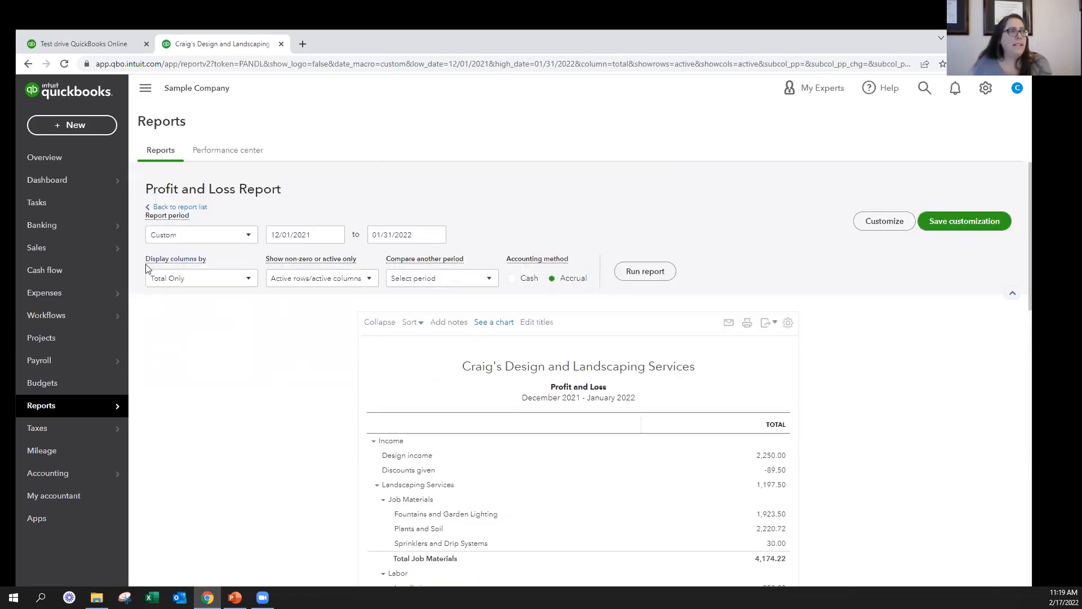
# Display the Profit and Loss columns by Months and rerun the report
pyautogui.click(213, 282)
pyautogui.click(191, 350)
pyautogui.click(643, 278)
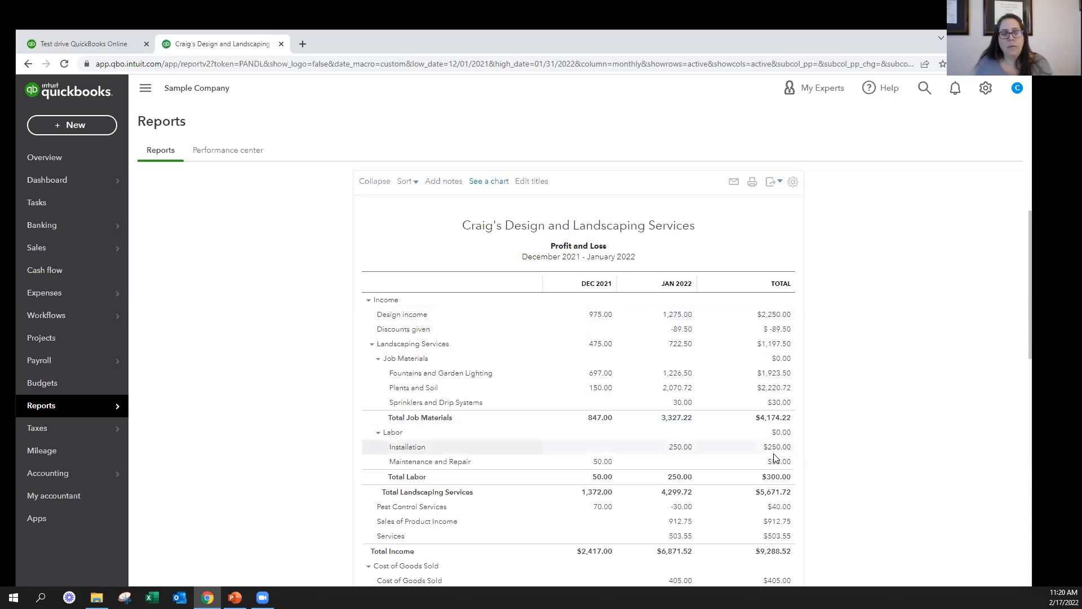
# Rerun the Profit and Loss report with columns by Customers and review the amounts across the customer columns
pyautogui.scroll(3, 884, 389)
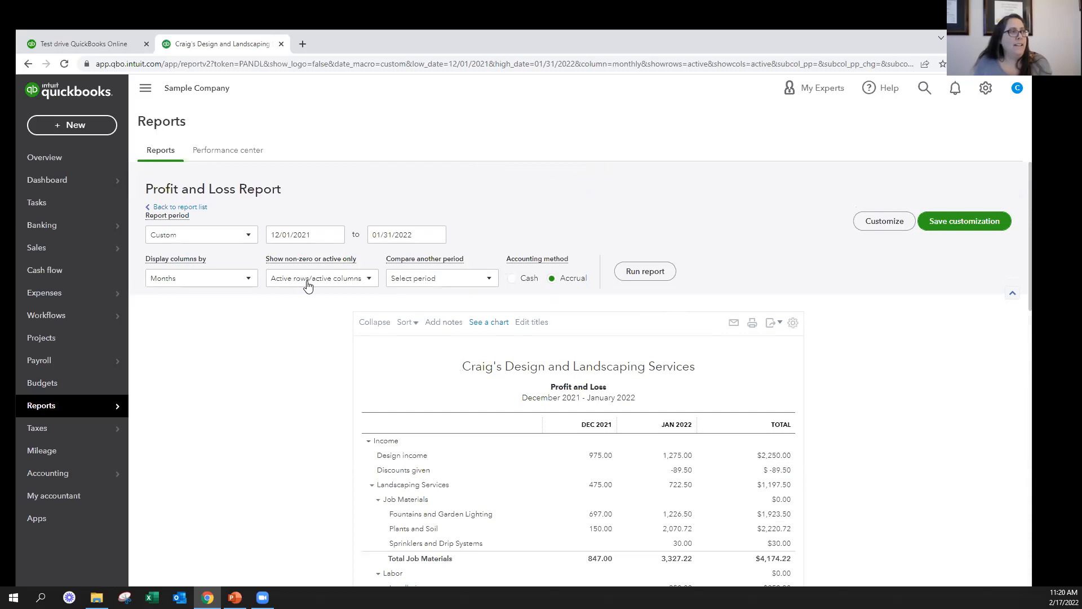
pyautogui.click(331, 279)
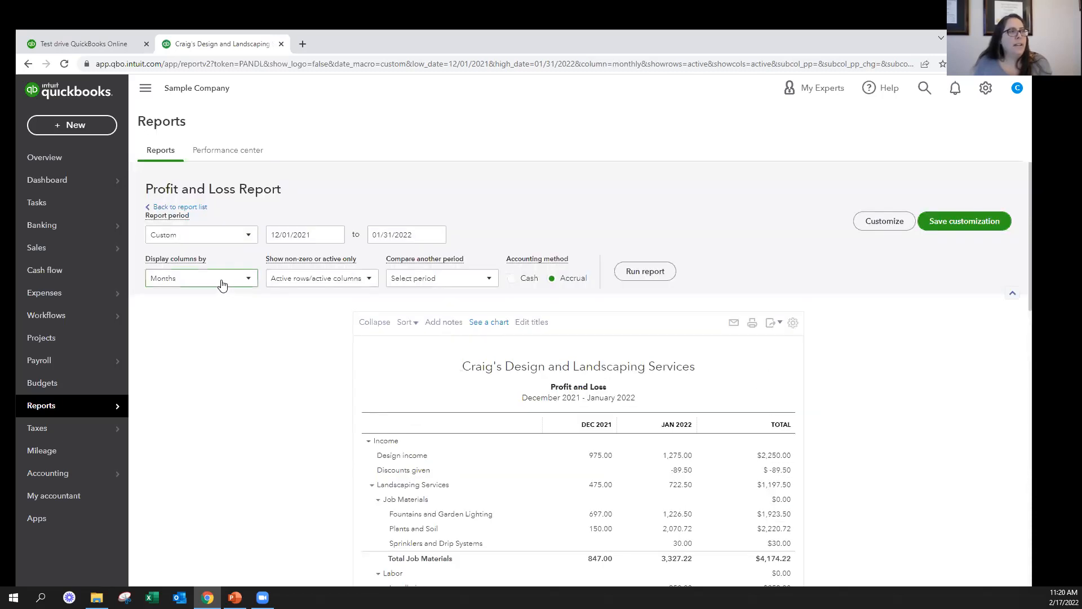
pyautogui.click(223, 285)
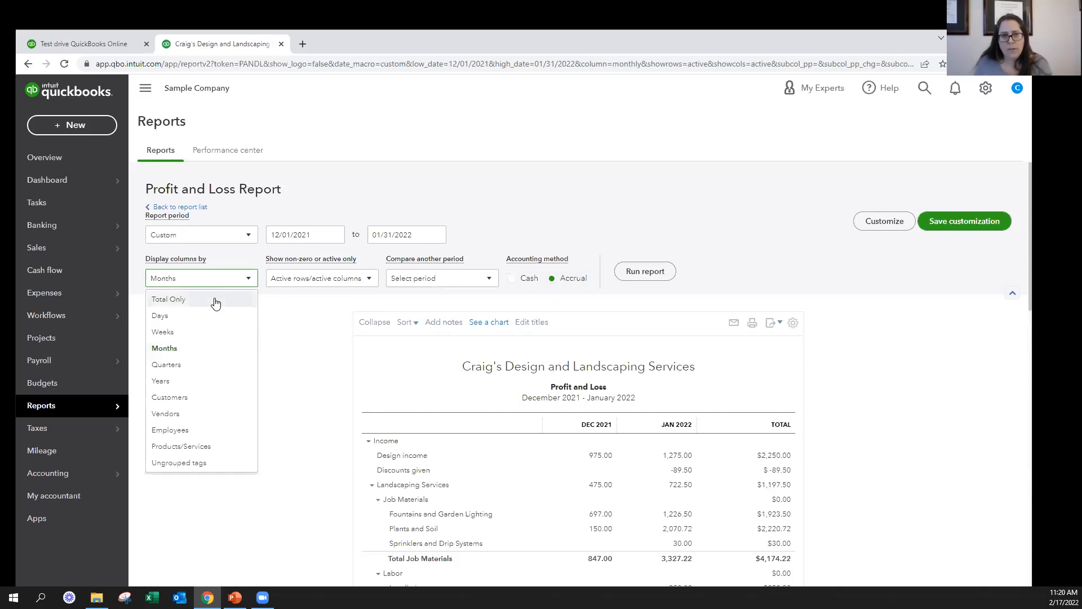
pyautogui.click(169, 397)
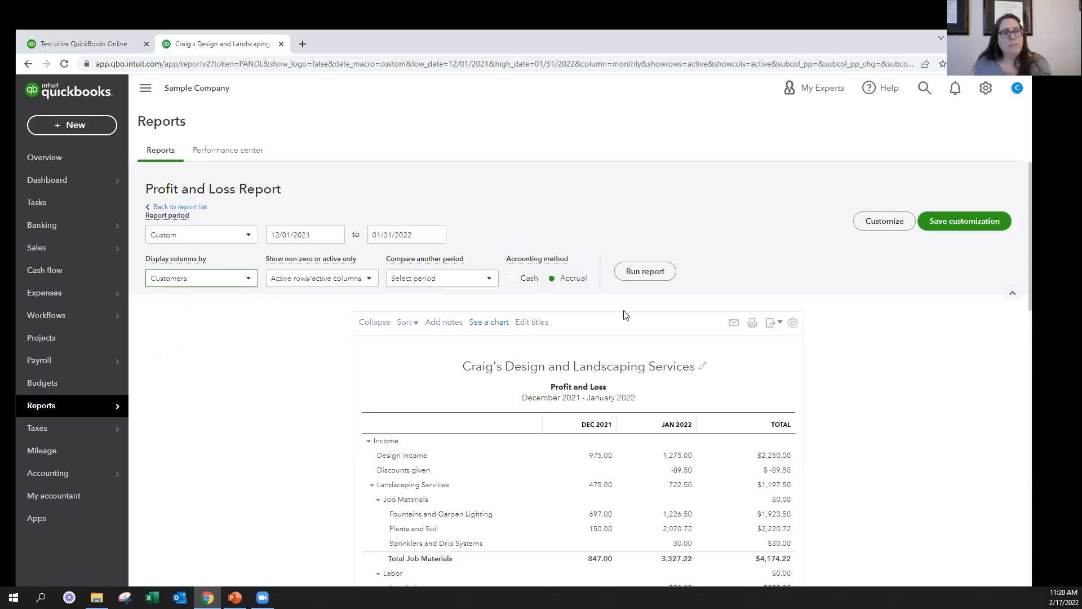
pyautogui.click(661, 275)
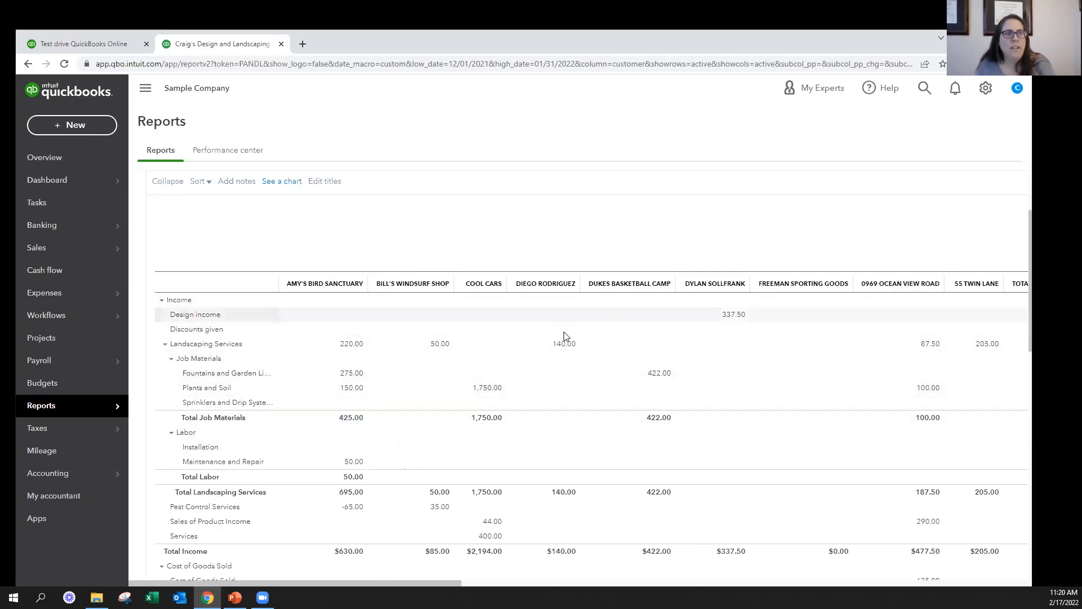
pyautogui.scroll(-5, 565, 336)
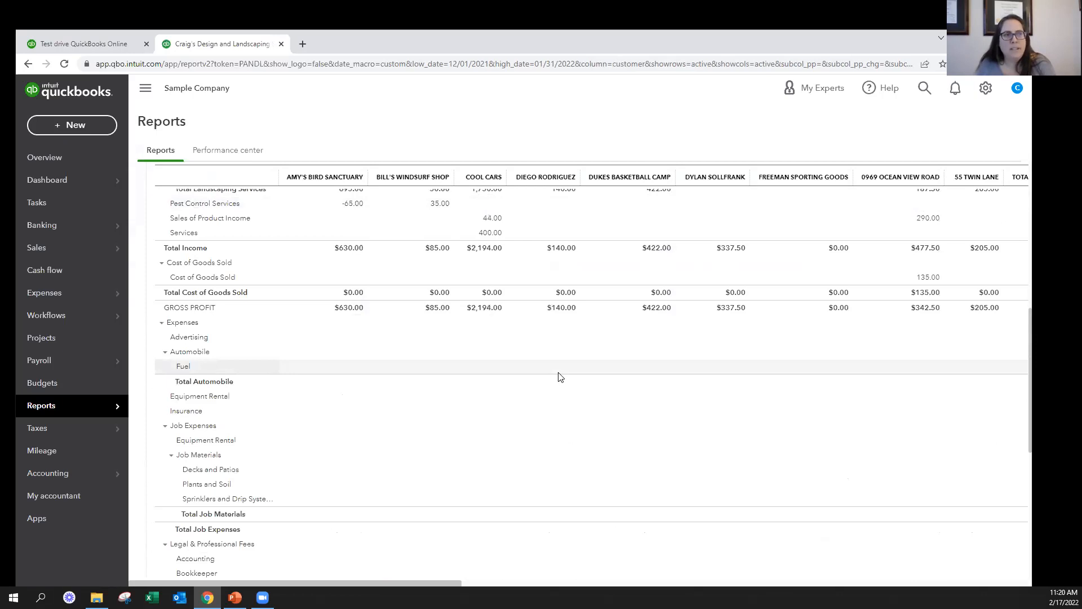
pyautogui.scroll(5, 560, 376)
pyautogui.moveTo(451, 581); pyautogui.dragTo(648, 583)
pyautogui.moveTo(792, 590); pyautogui.dragTo(346, 587)
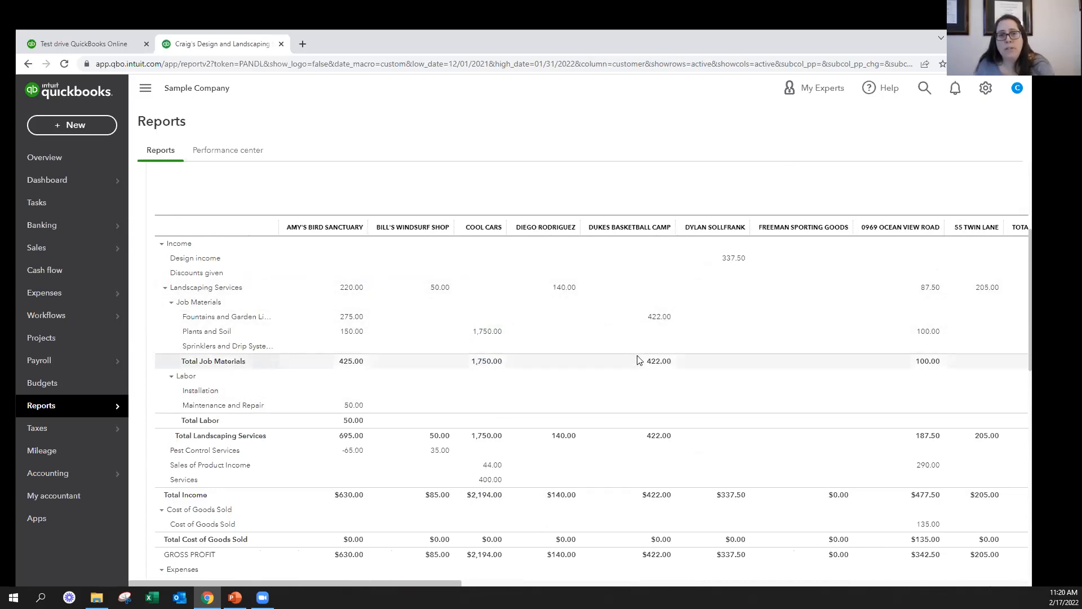
# Switch the report columns from Customers back to Months and rerun the report
pyautogui.scroll(4, 647, 360)
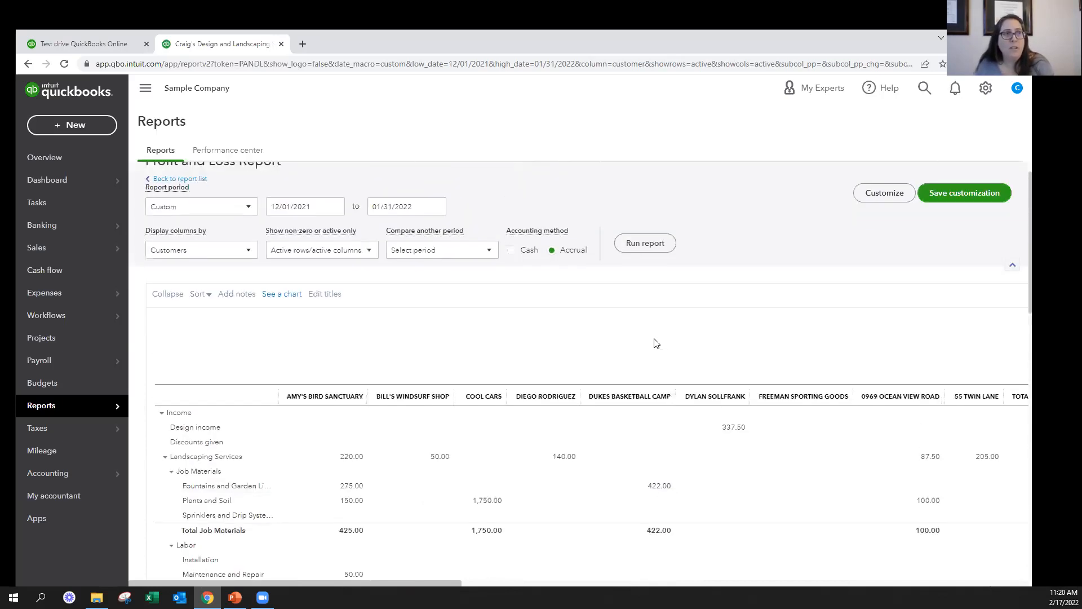
pyautogui.click(186, 279)
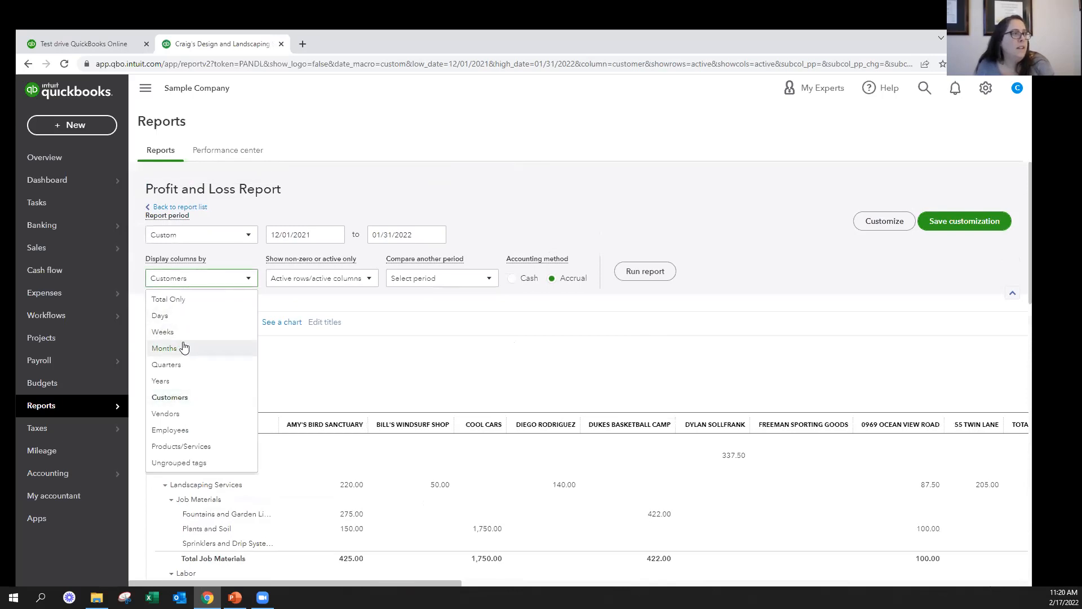
pyautogui.click(181, 346)
pyautogui.click(627, 272)
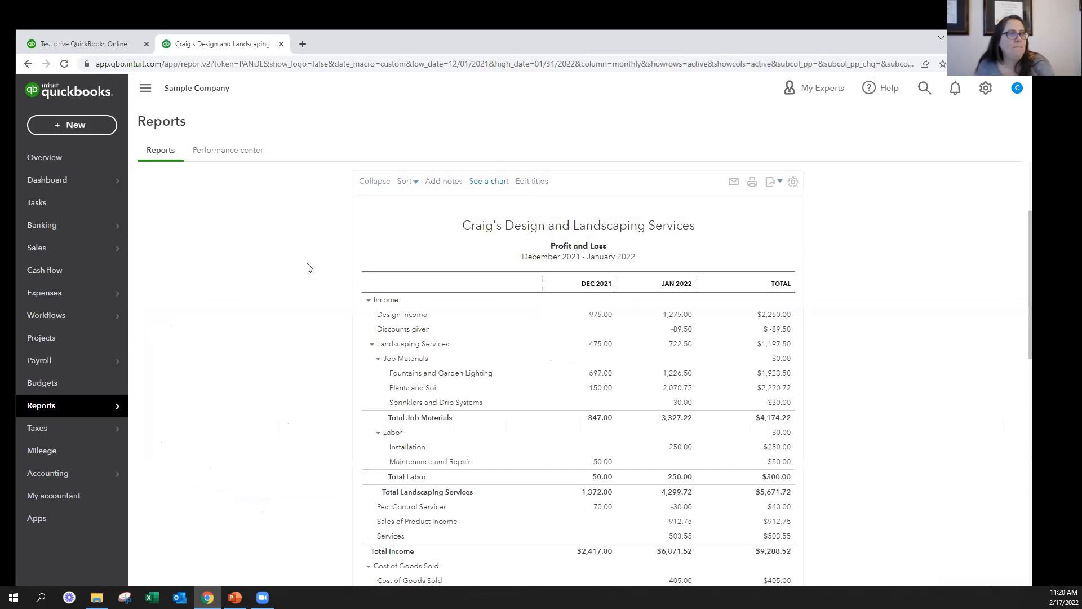
# Set the report columns to Total Only and rerun the Profit and Loss report
pyautogui.click(223, 285)
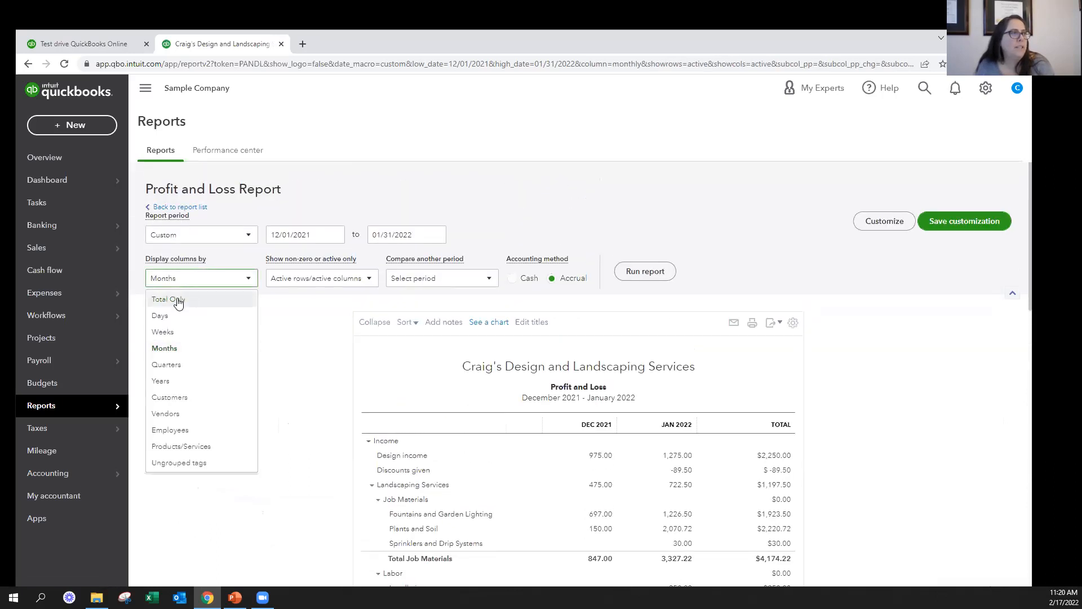
pyautogui.click(177, 299)
pyautogui.click(651, 275)
pyautogui.scroll(-3, 564, 350)
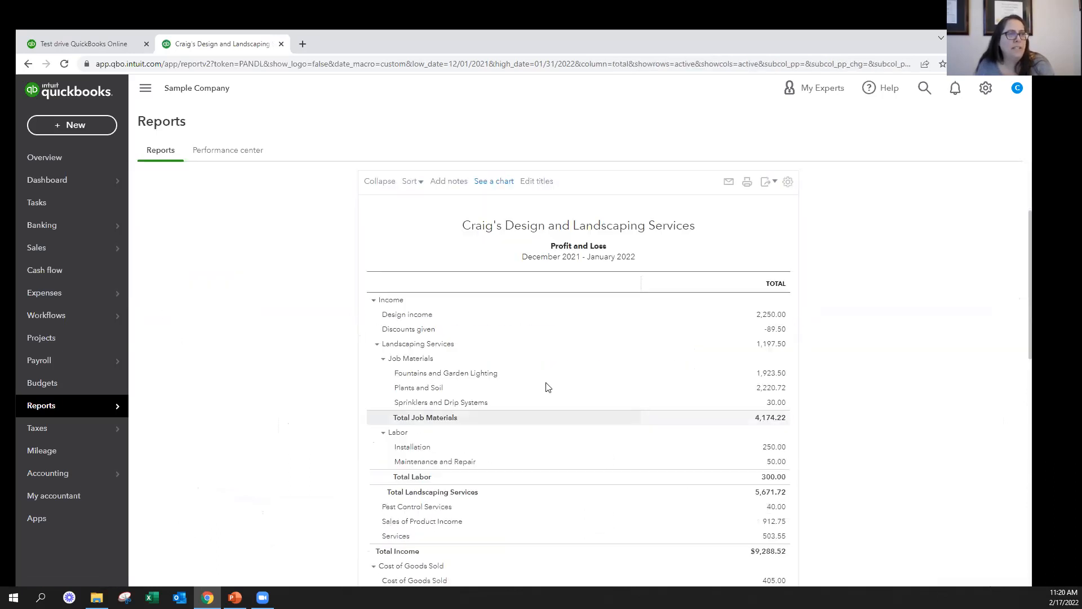
# Enable the Previous period (PP) comparison and set its custom period to start on 08/01/2021
pyautogui.scroll(1, 655, 336)
pyautogui.scroll(1, 655, 336)
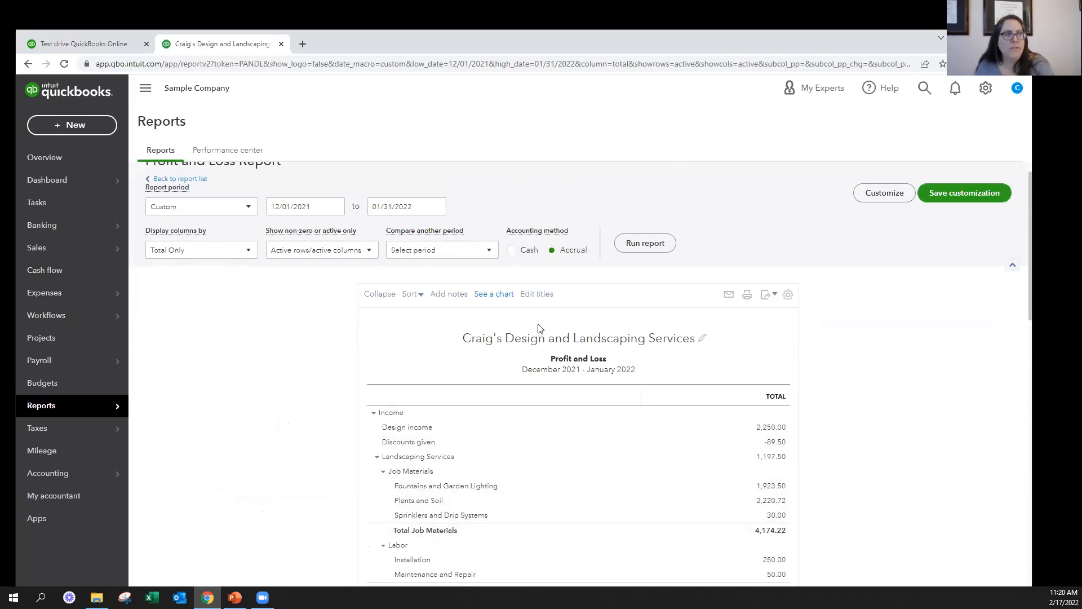
pyautogui.click(432, 255)
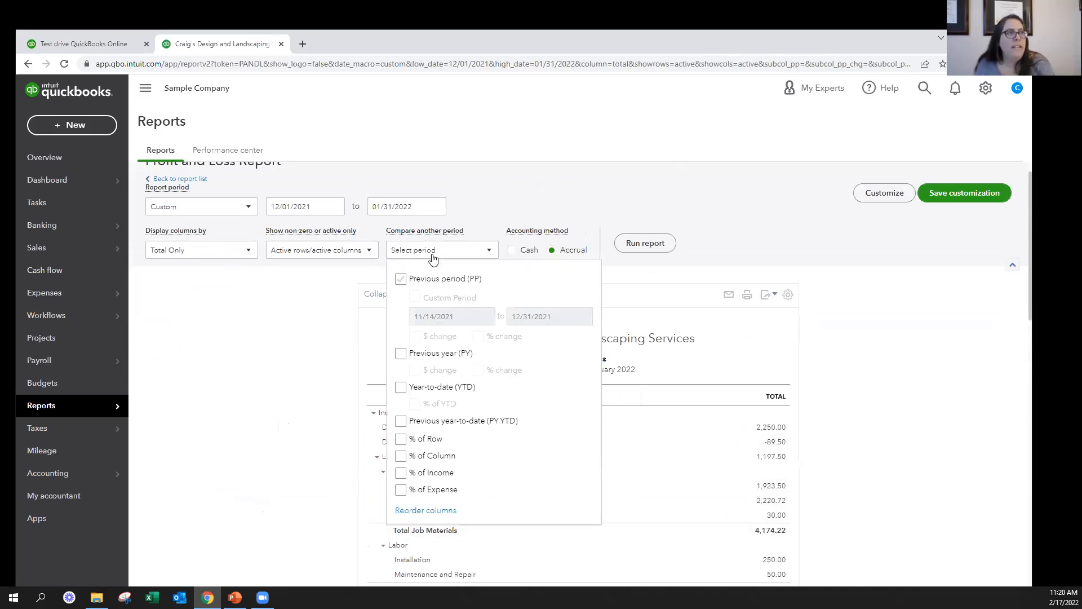
pyautogui.click(400, 279)
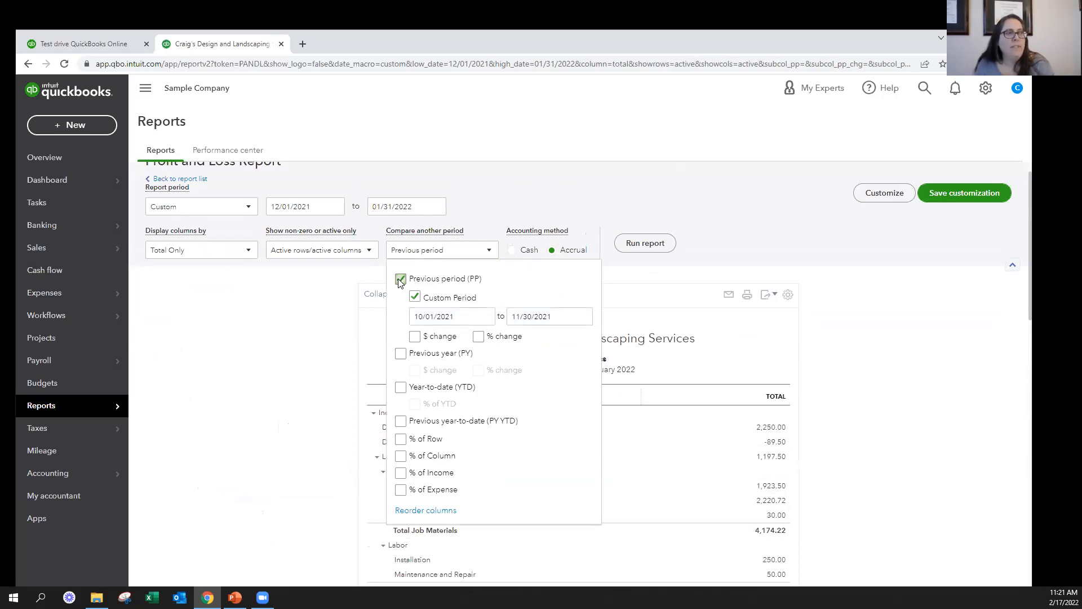
pyautogui.click(485, 316)
pyautogui.click(418, 348)
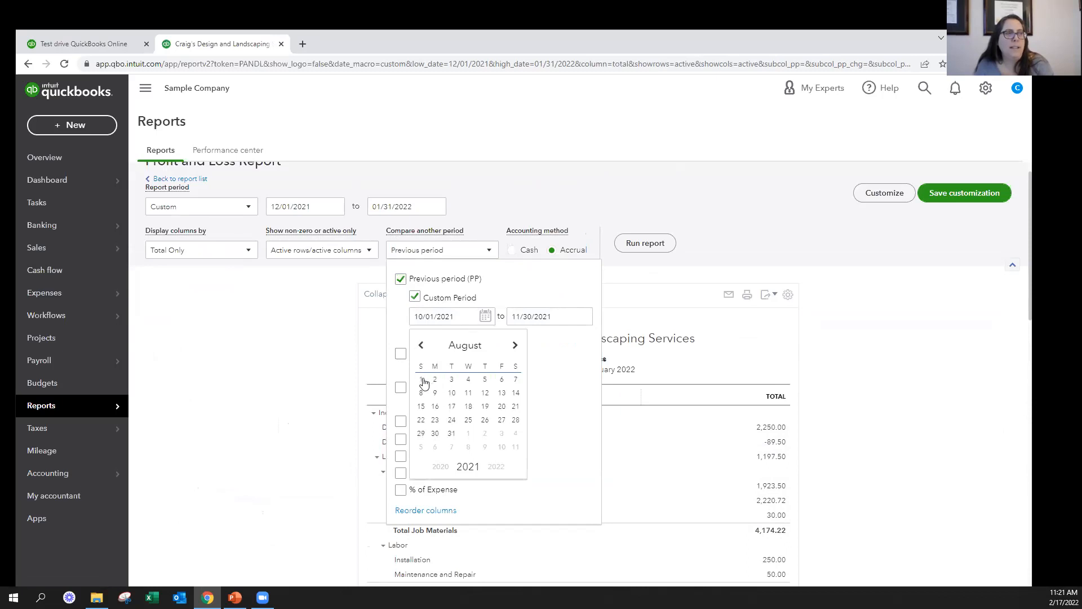
pyautogui.click(421, 379)
# Set the comparison period's end date to 09/30/2021 and rerun the Profit and Loss report
pyautogui.click(580, 318)
pyautogui.click(519, 345)
pyautogui.click(518, 345)
pyautogui.click(582, 433)
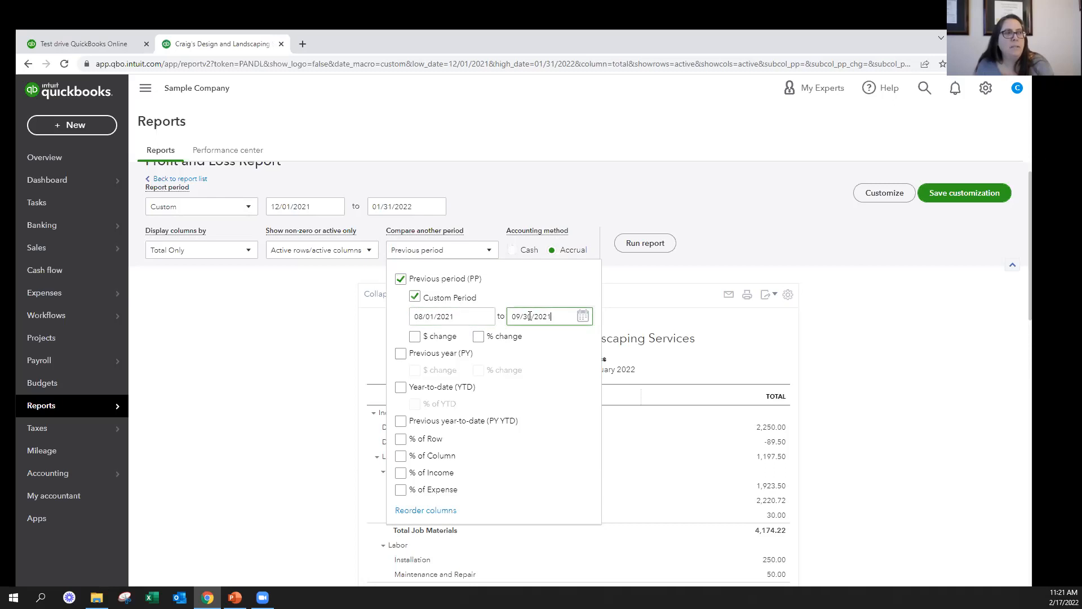
pyautogui.click(645, 243)
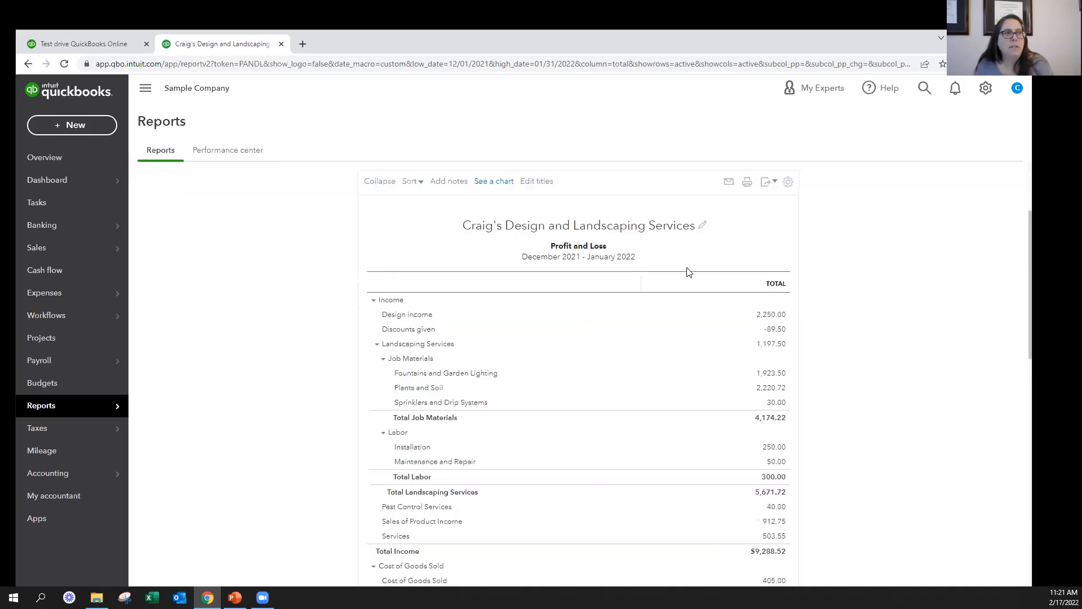
pyautogui.scroll(-1, 802, 324)
pyautogui.scroll(2, 802, 324)
pyautogui.click(643, 274)
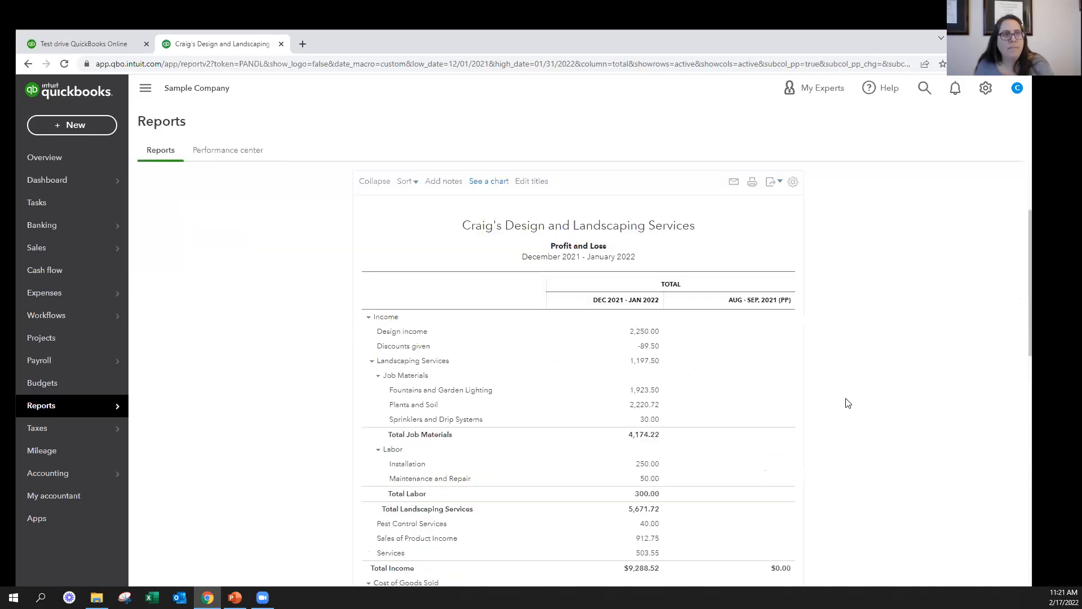
# Replace the previous period comparison with % of Income, rerun the report, and review the percentage column
pyautogui.scroll(2, 694, 309)
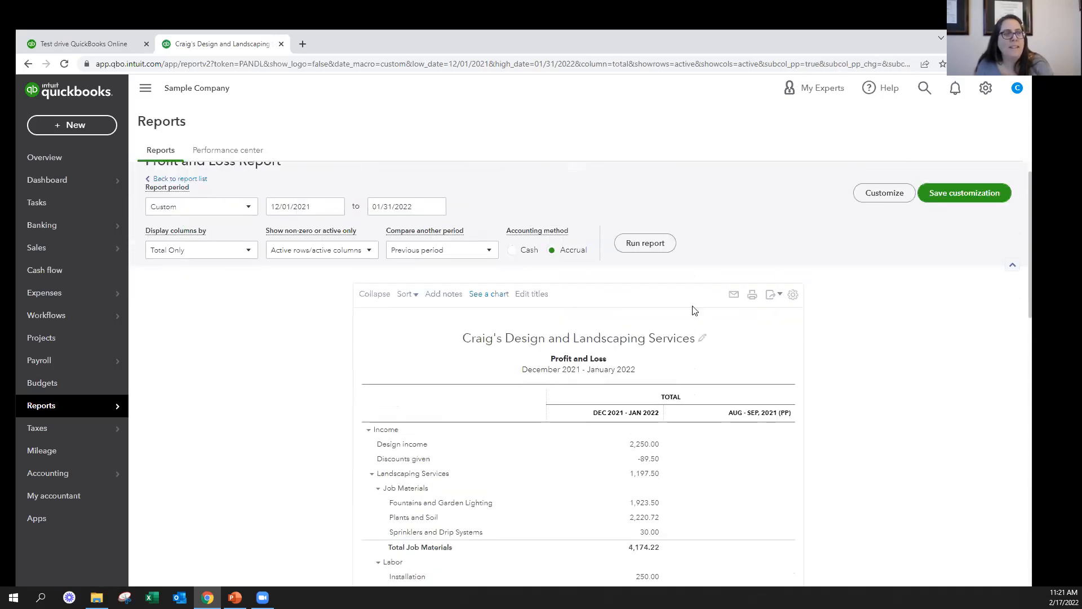
pyautogui.click(487, 253)
pyautogui.click(401, 279)
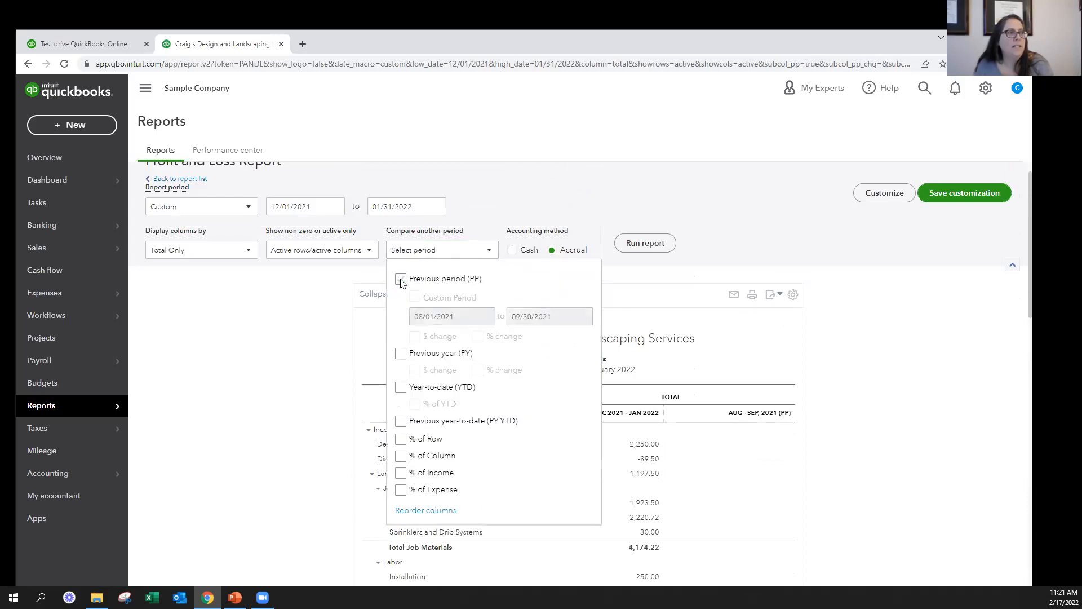
pyautogui.click(400, 473)
pyautogui.click(650, 245)
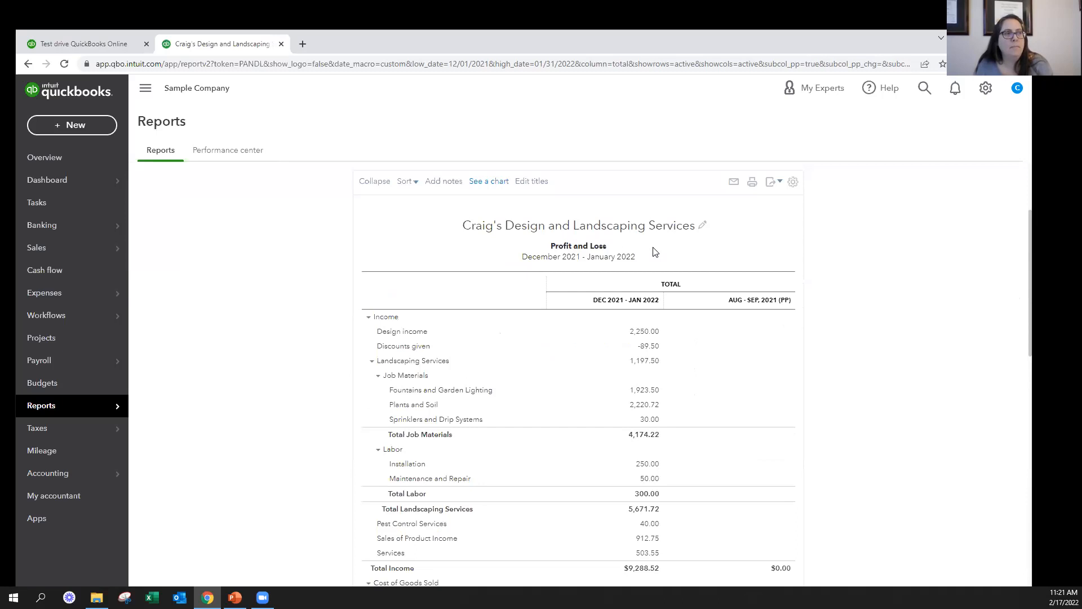
pyautogui.click(645, 272)
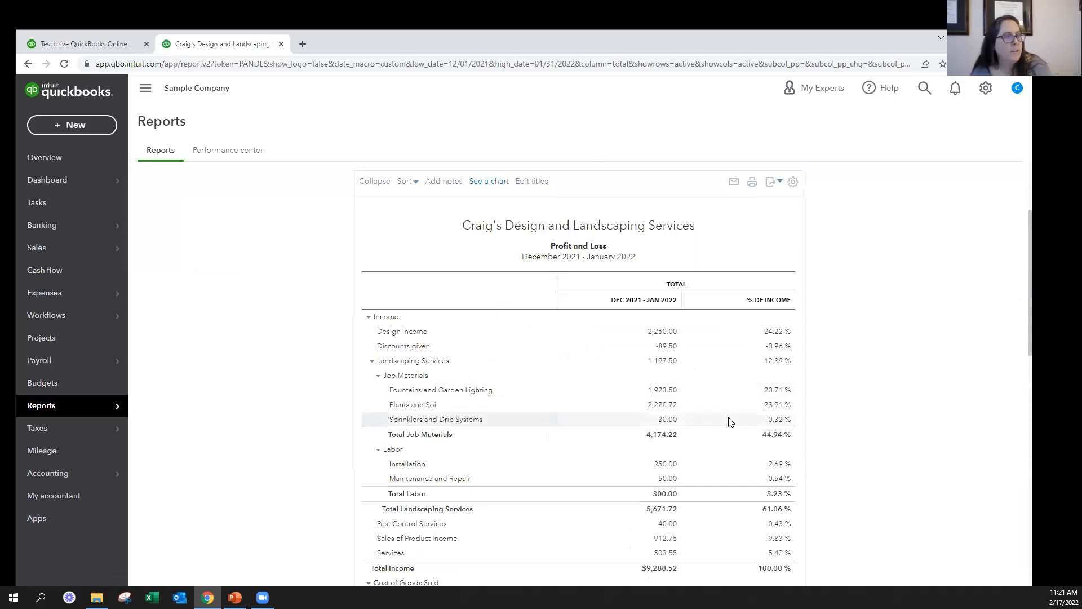
pyautogui.moveTo(757, 569); pyautogui.dragTo(829, 578)
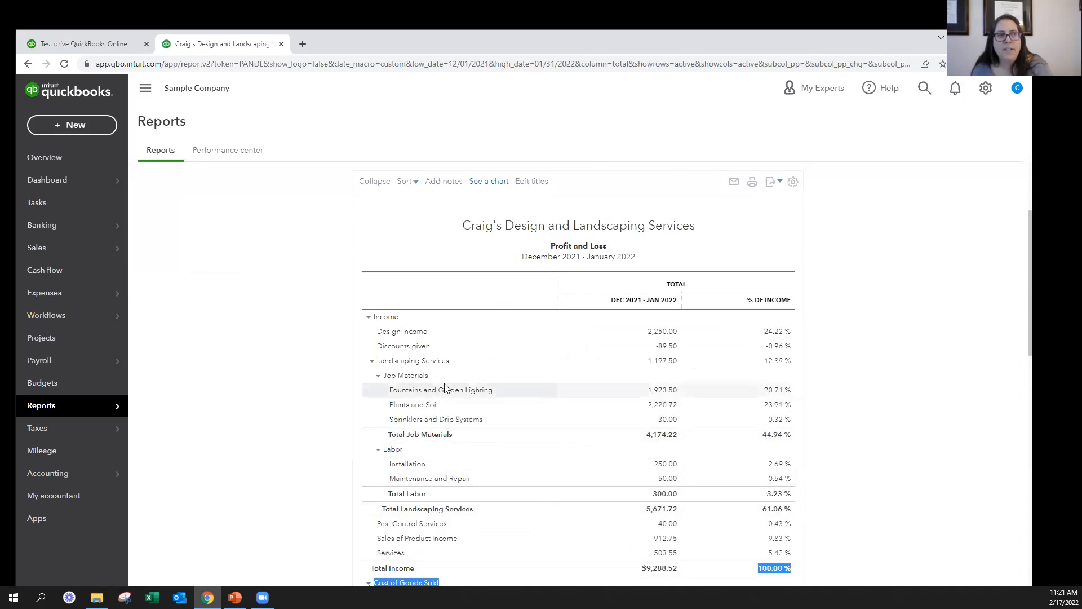
pyautogui.scroll(-10, 490, 479)
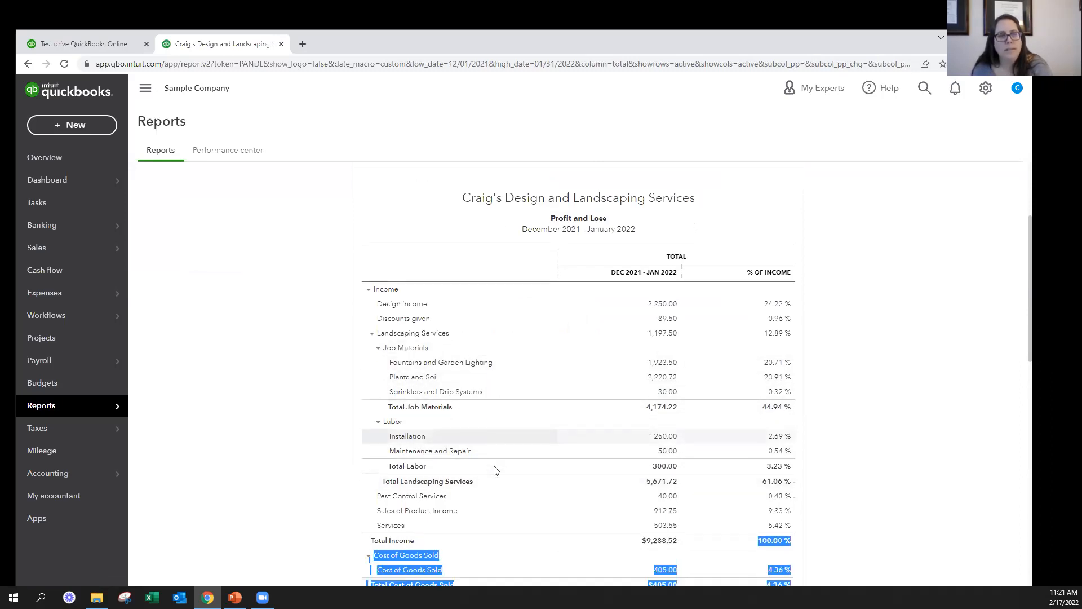
# Examine the Profit and Loss report's income, expense and net income lines with their % of Income values
pyautogui.click(884, 400)
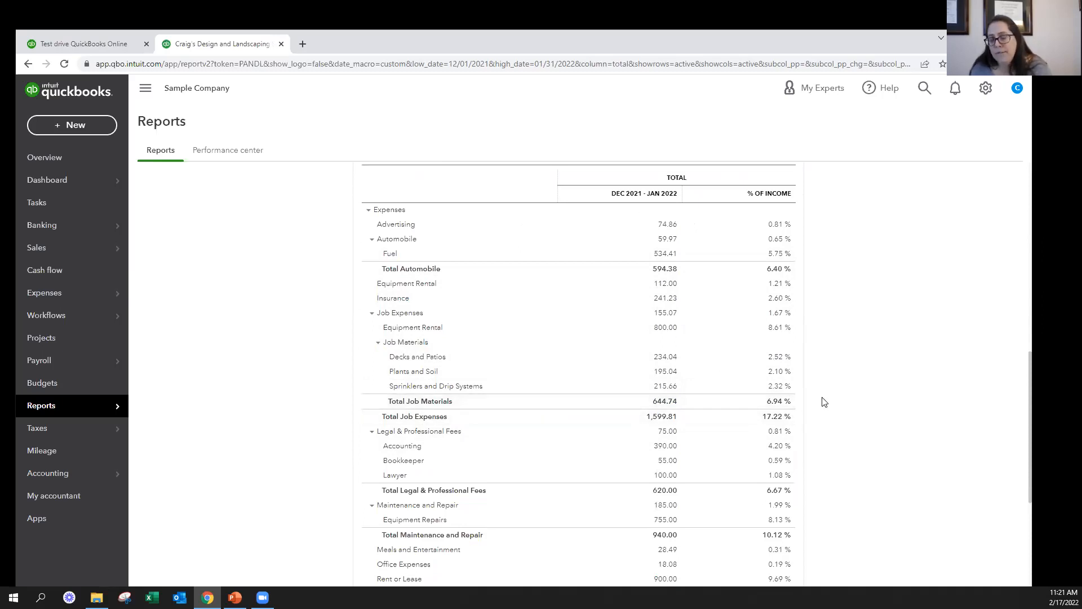
pyautogui.scroll(-5, 844, 299)
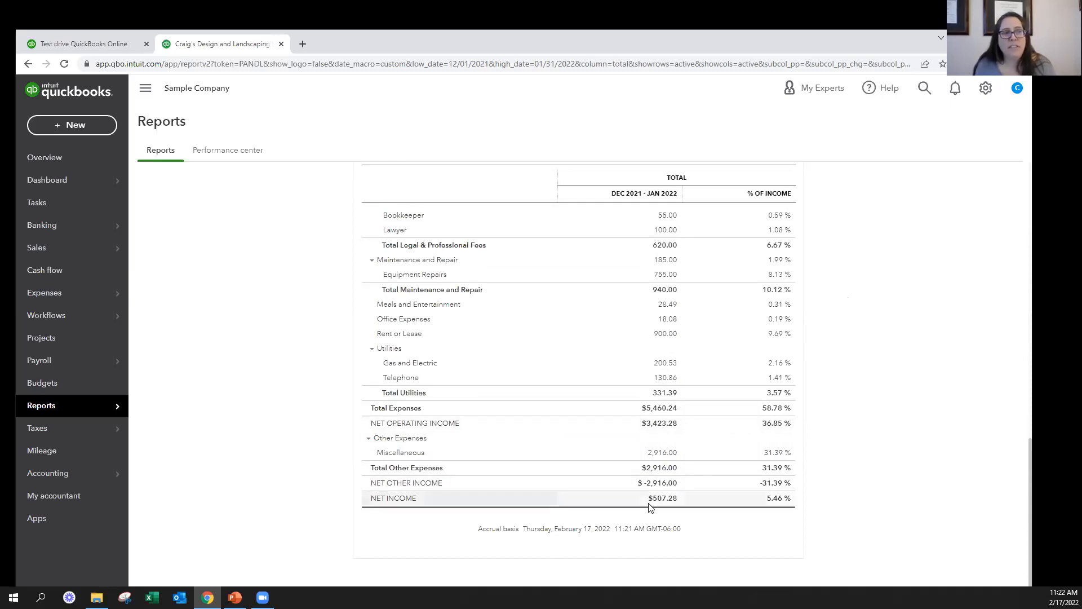
pyautogui.click(234, 597)
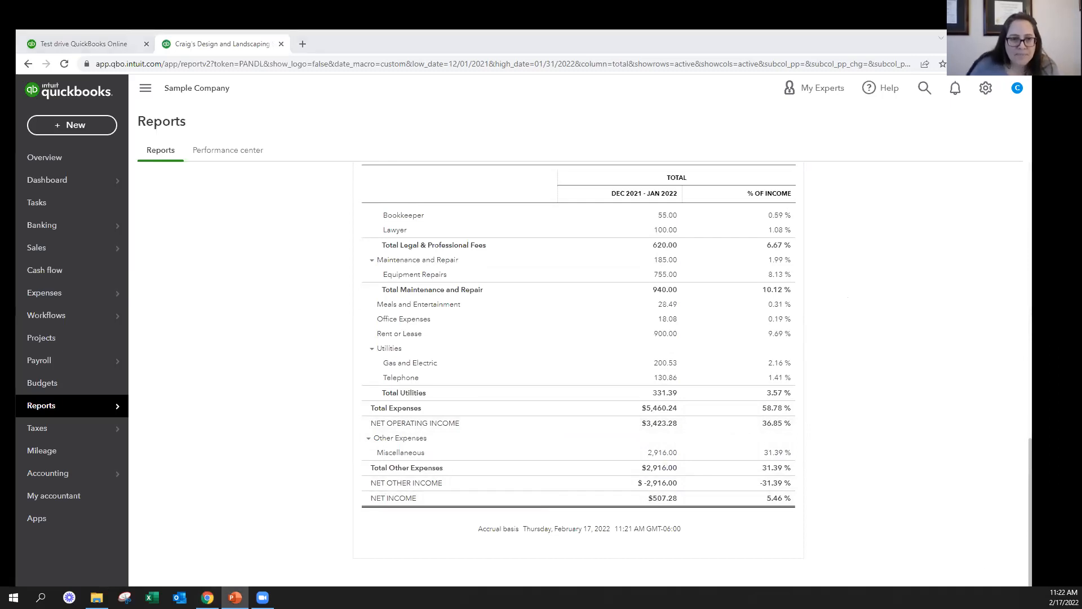
pyautogui.scroll(10, 676, 394)
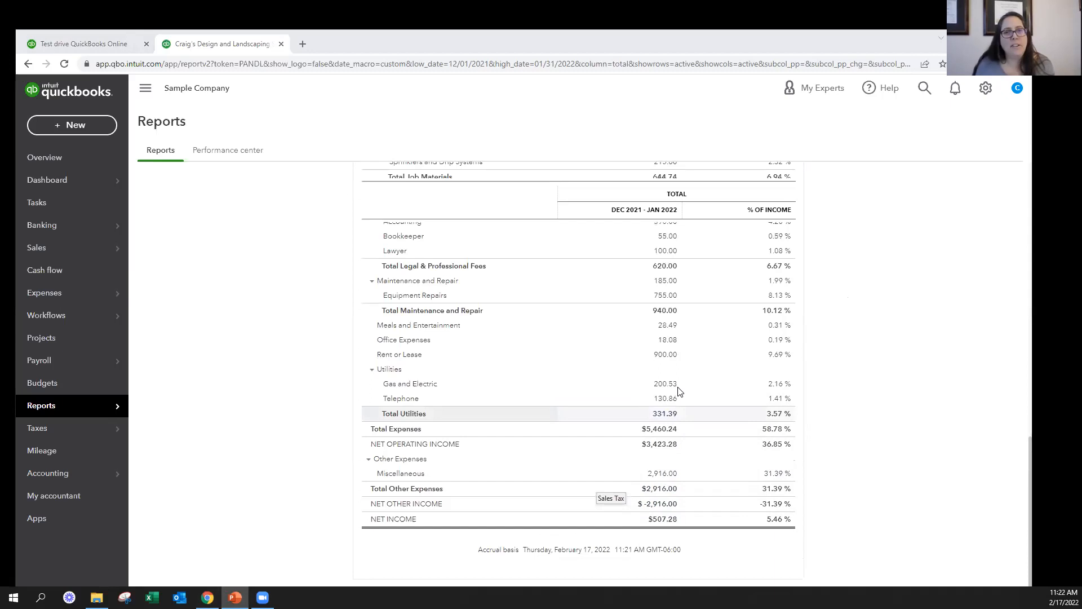
pyautogui.scroll(6, 663, 376)
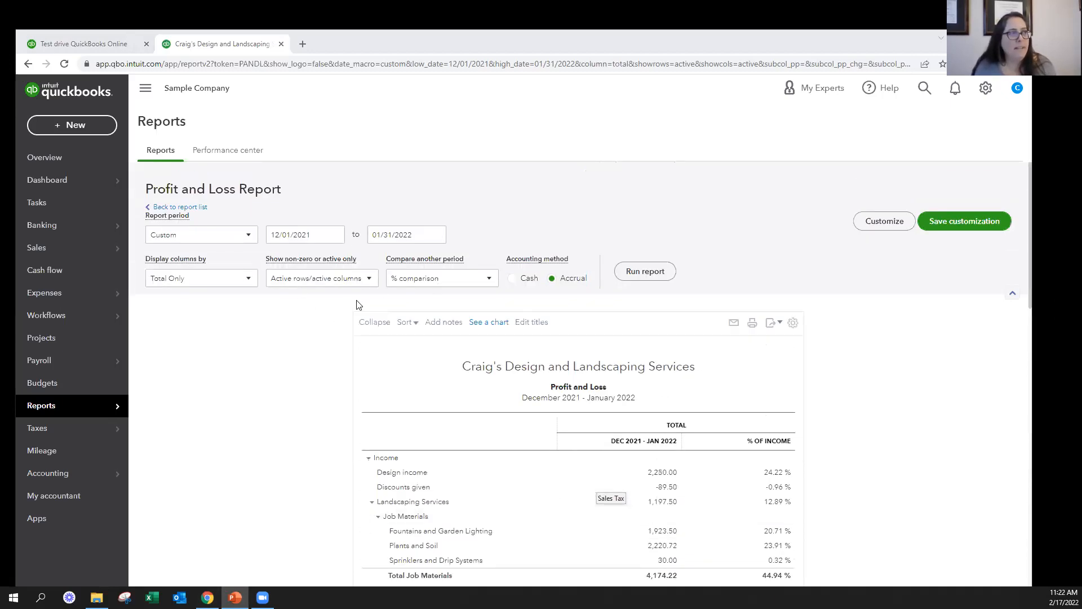
pyautogui.scroll(-3, 298, 365)
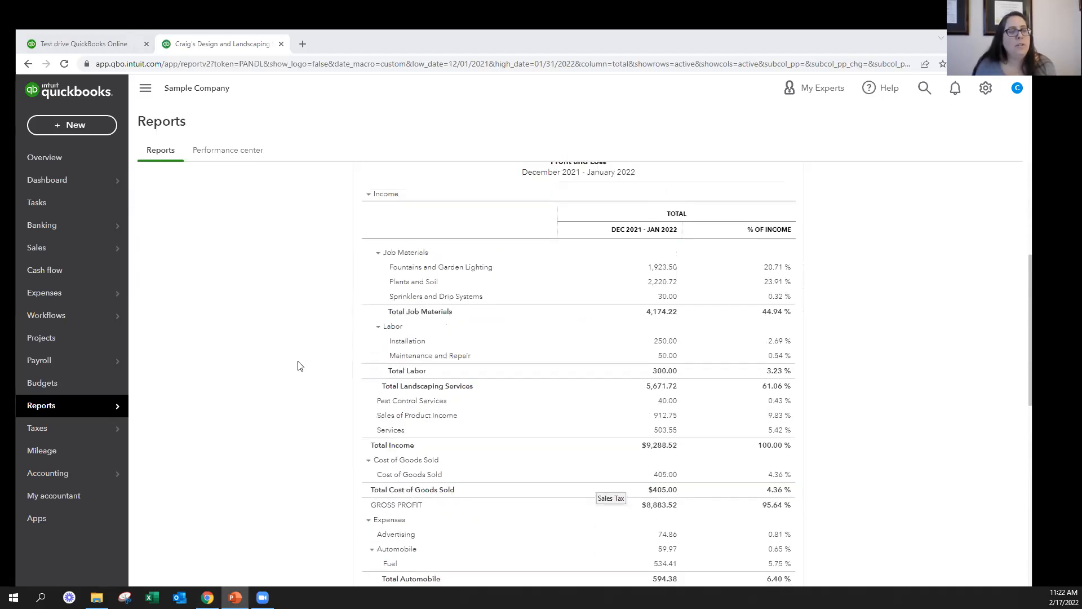
pyautogui.scroll(-1, 299, 365)
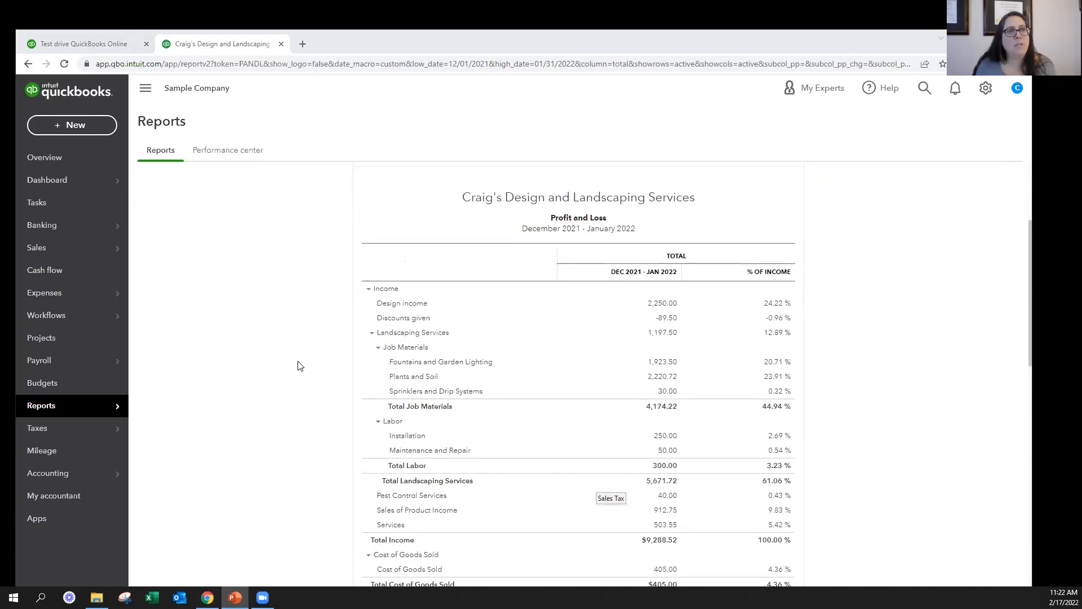
pyautogui.scroll(3, 299, 366)
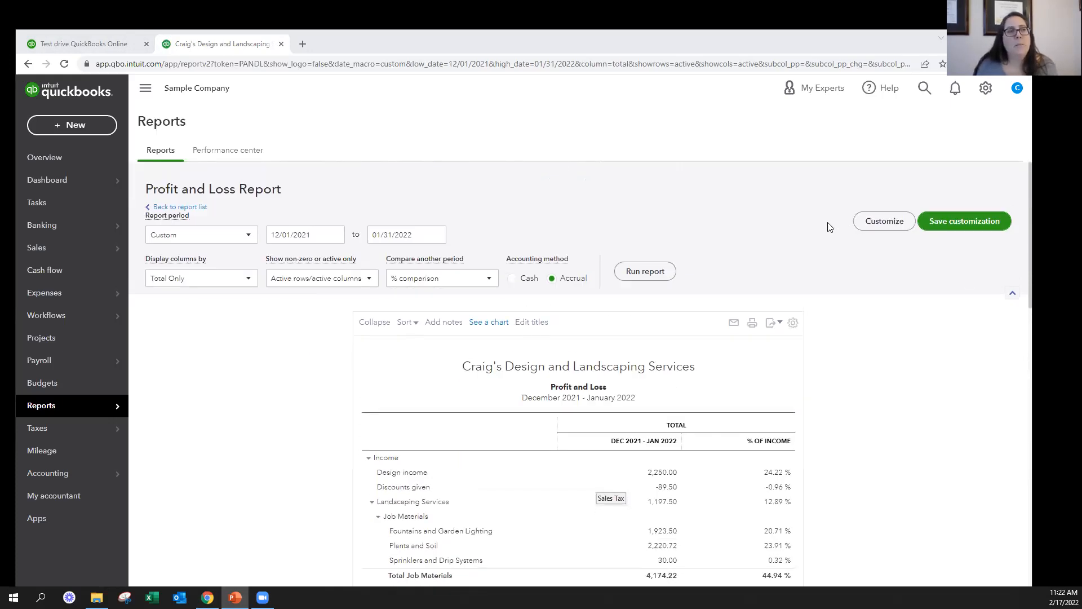
# Open the Profit and Loss report's customization settings and set the report period to Last Month
pyautogui.click(884, 222)
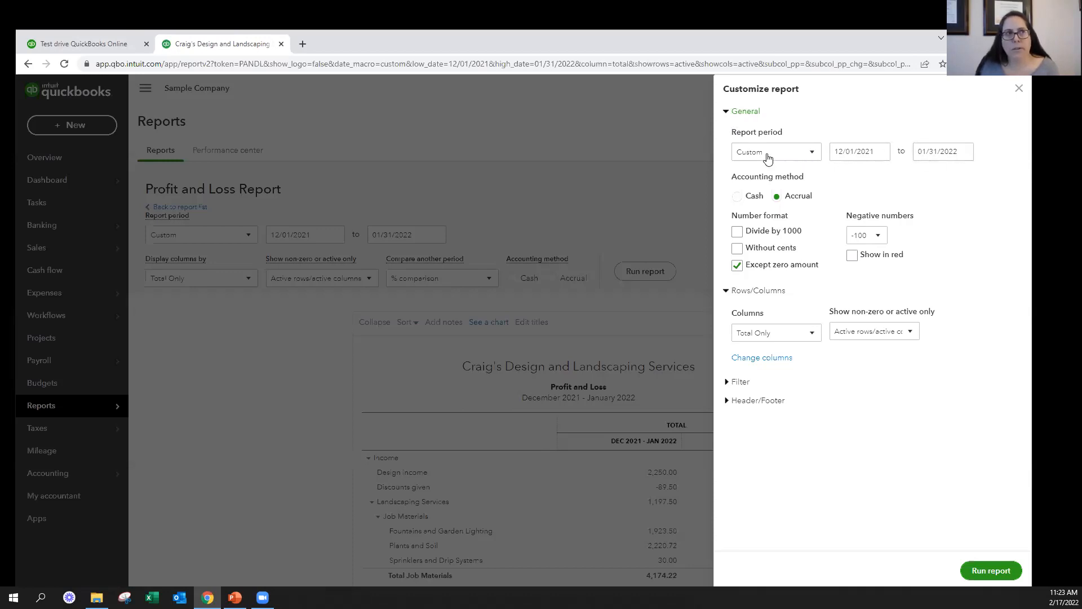
pyautogui.click(809, 152)
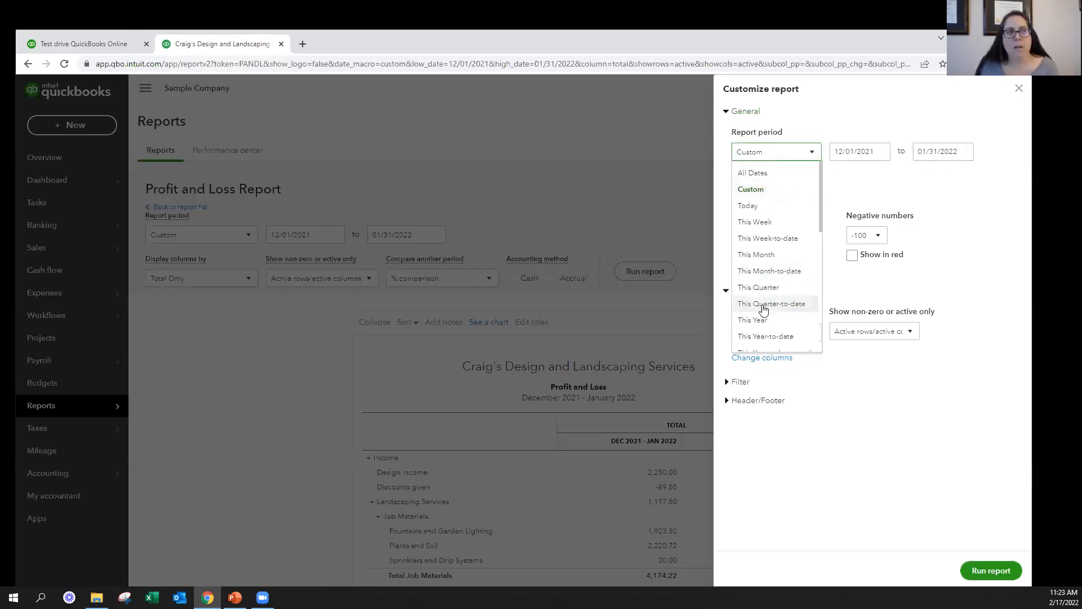
pyautogui.click(758, 288)
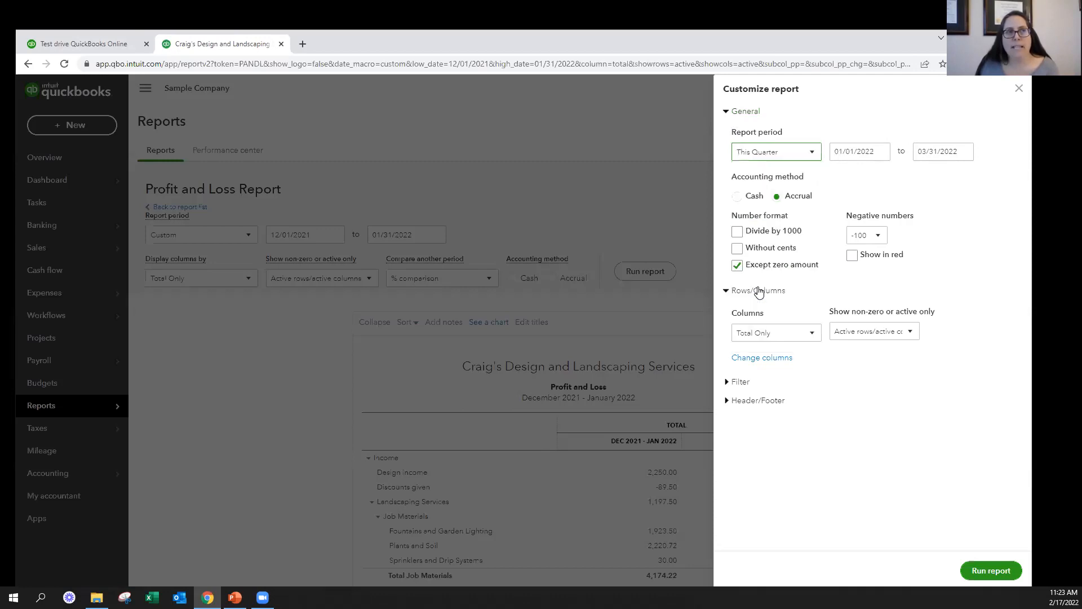
pyautogui.click(798, 153)
pyautogui.scroll(-1, 779, 270)
pyautogui.scroll(-3, 779, 271)
pyautogui.click(764, 278)
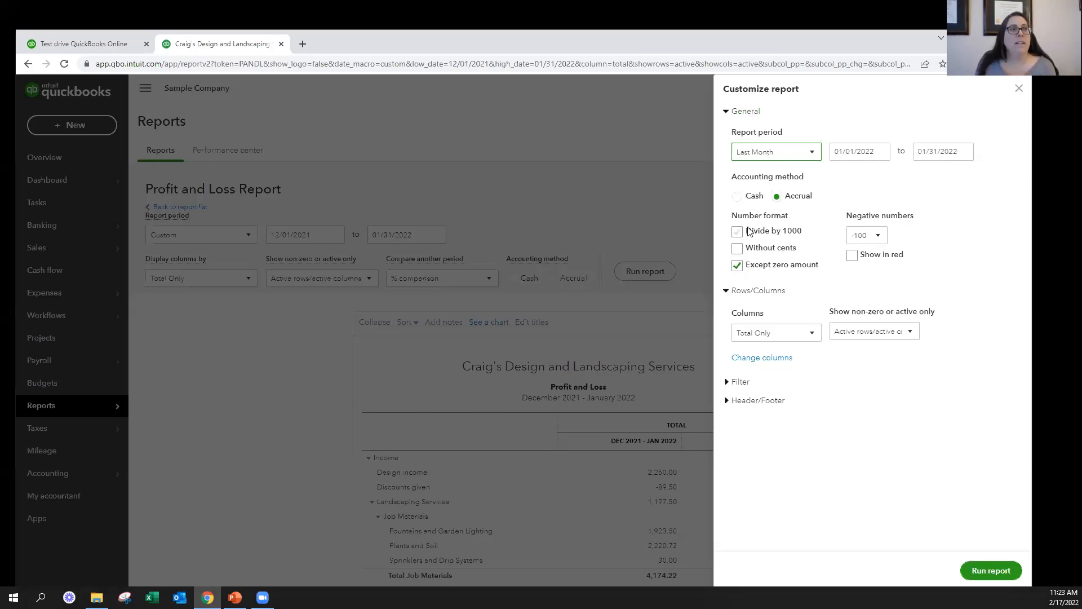
# Try the Cash accounting method and the negative number display options, restoring Accrual, the -100 format and no red
pyautogui.click(738, 197)
pyautogui.click(778, 197)
pyautogui.click(879, 235)
pyautogui.click(874, 273)
pyautogui.click(877, 235)
pyautogui.click(874, 255)
pyautogui.click(852, 255)
pyautogui.click(853, 256)
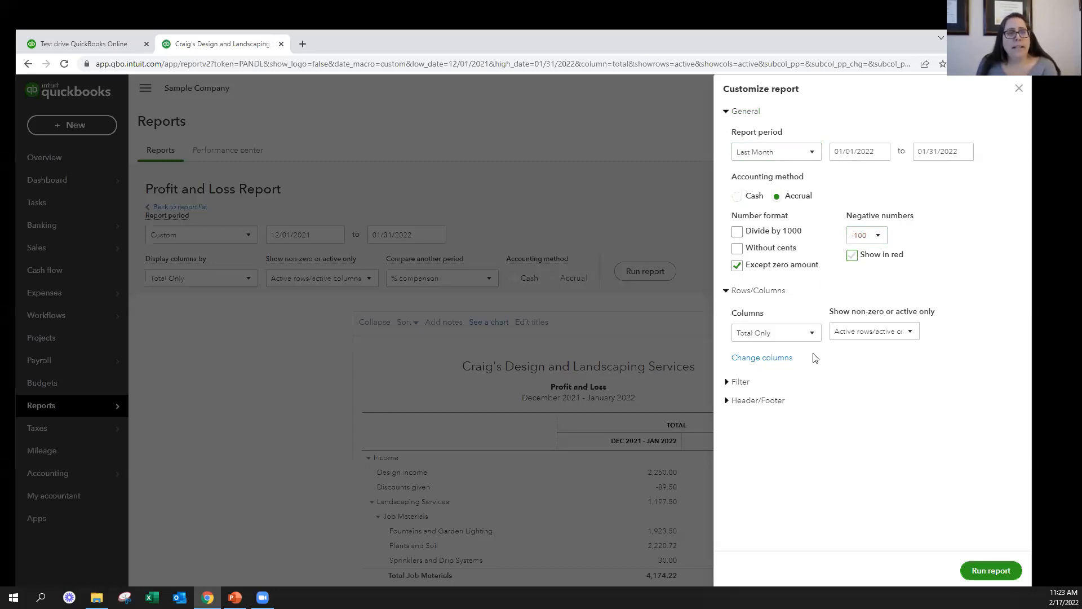
# Look through the column grouping choices and try showing all rows, restoring the row display to Active
pyautogui.click(804, 335)
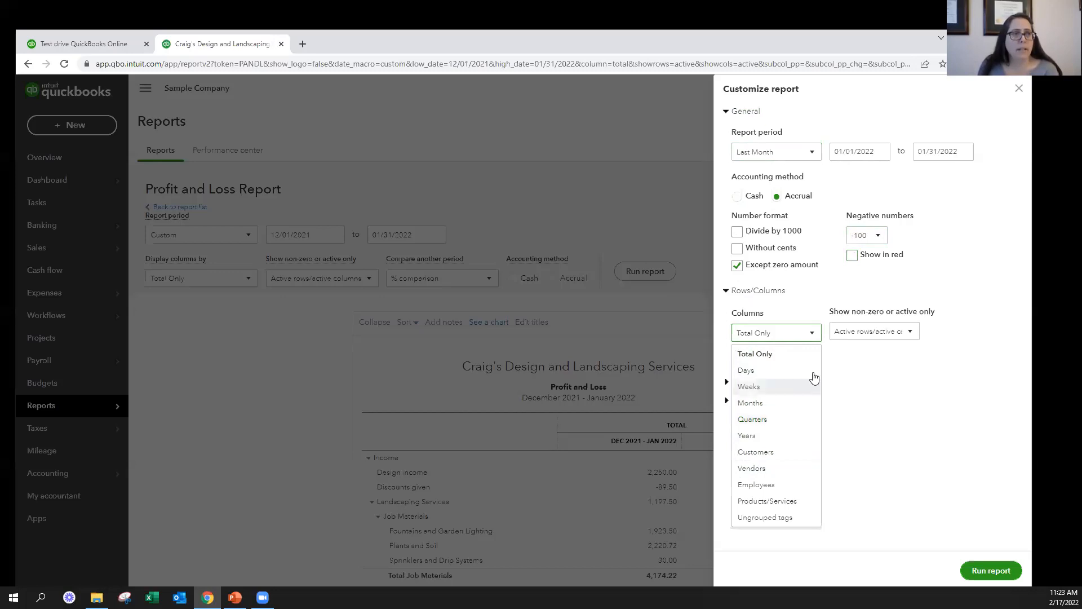
pyautogui.click(813, 331)
pyautogui.click(907, 333)
pyautogui.click(845, 388)
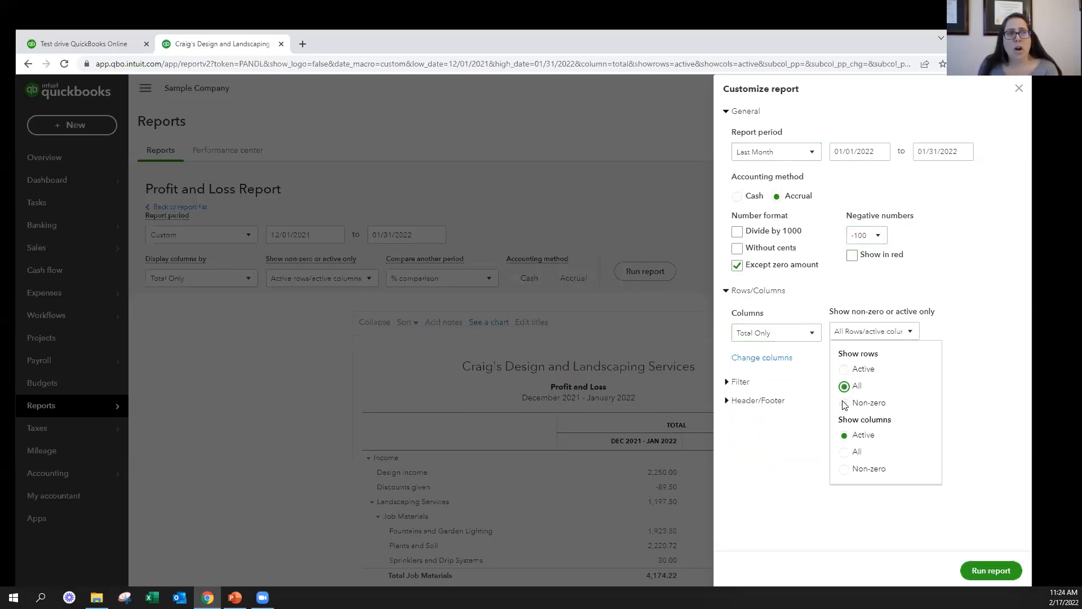
pyautogui.click(844, 370)
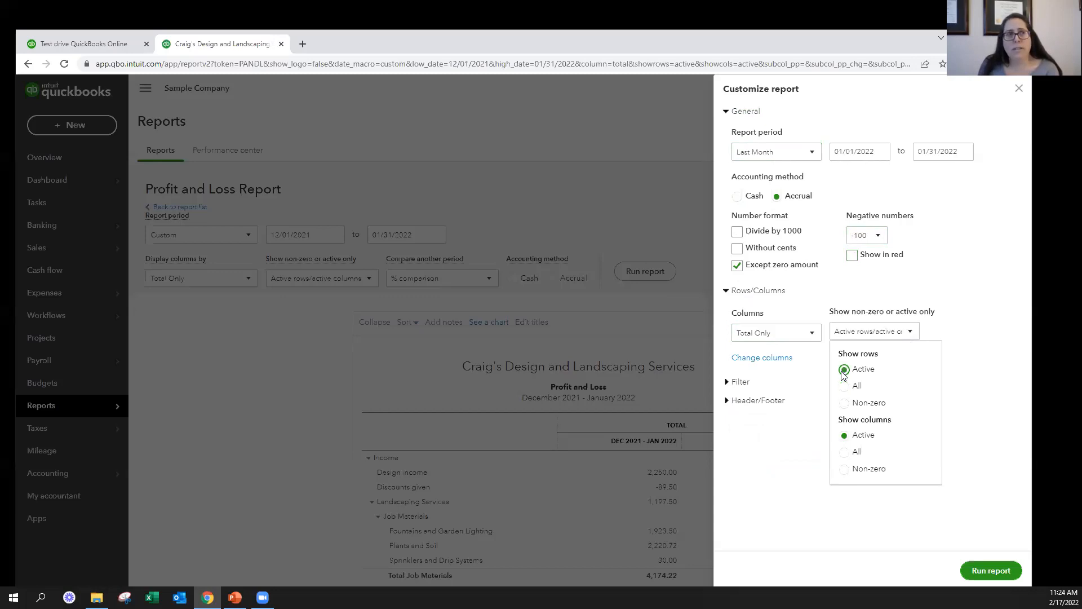
pyautogui.click(961, 332)
# Remove the % of Income column from the report's comparison columns and collapse the Rows/Columns settings
pyautogui.click(754, 357)
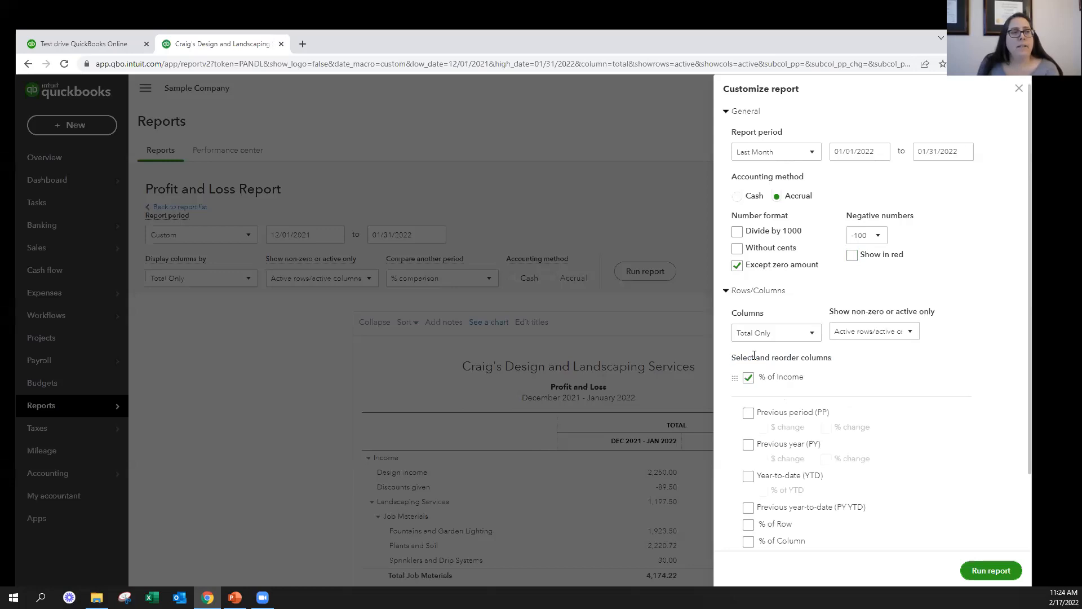
pyautogui.scroll(-2, 885, 396)
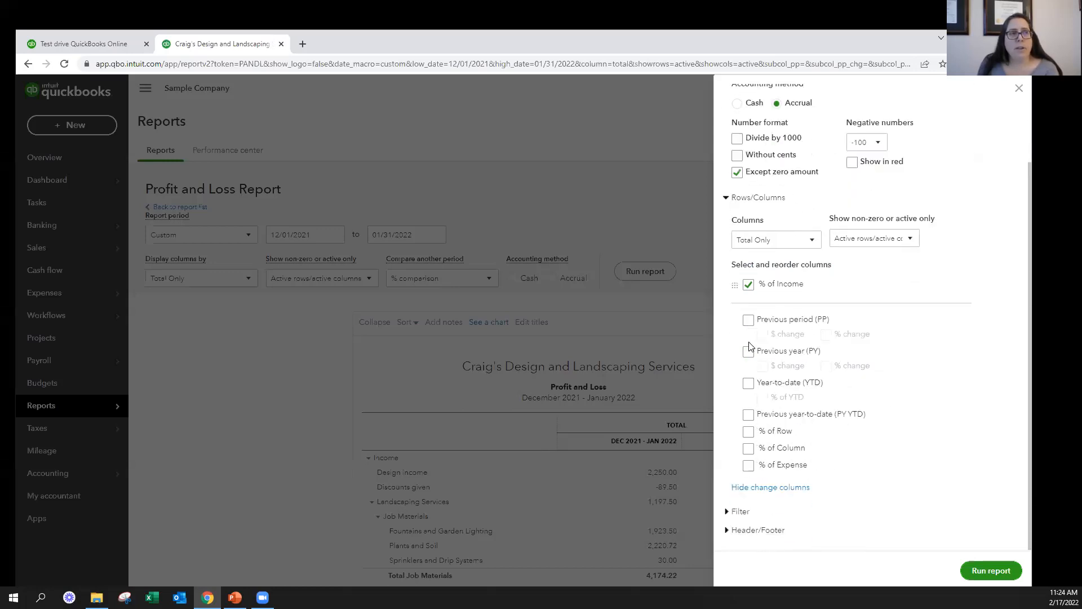
pyautogui.click(748, 432)
pyautogui.click(748, 305)
pyautogui.click(749, 284)
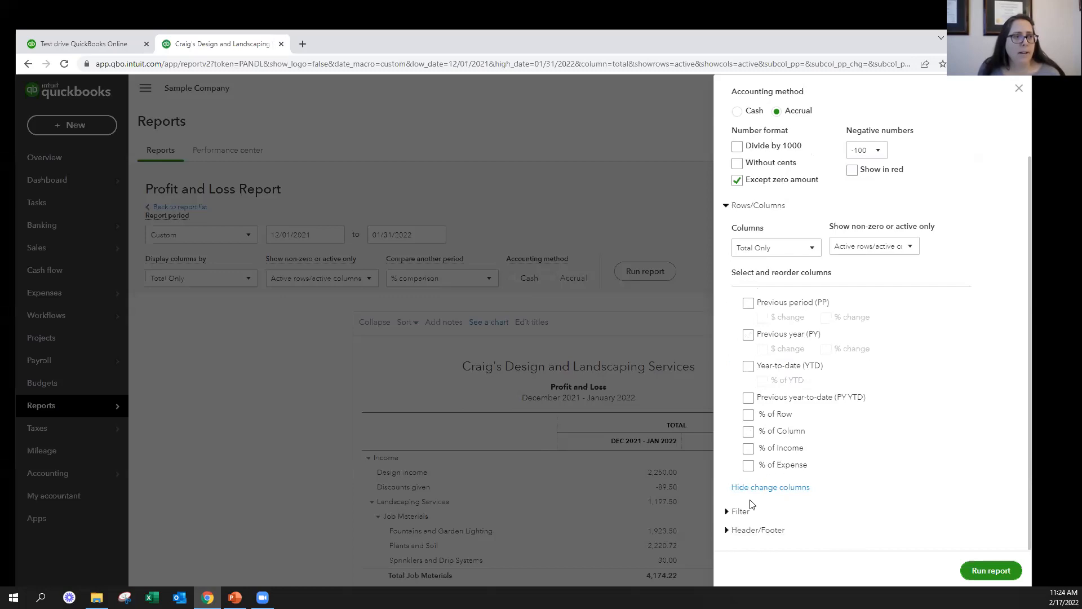
pyautogui.click(725, 206)
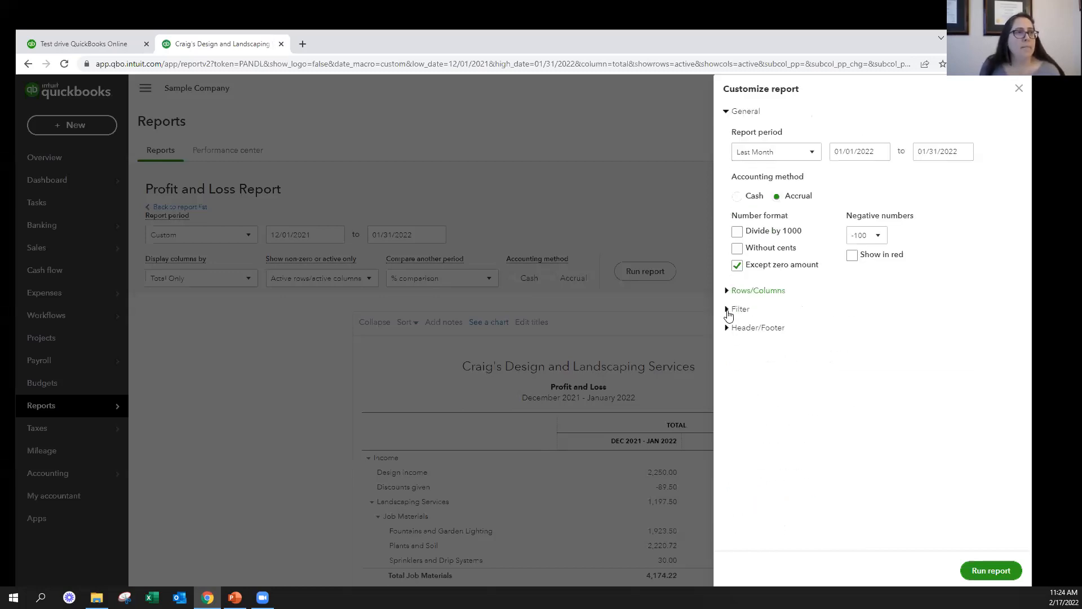
# Filter the report to the customer Amy's Bird Sanctuary and run it
pyautogui.click(728, 312)
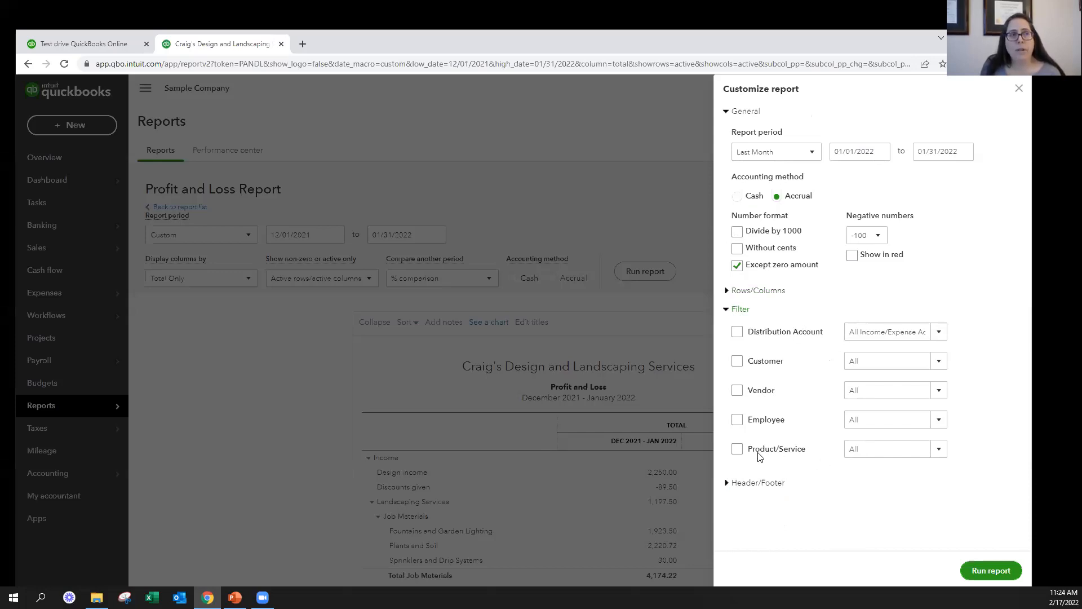
pyautogui.click(737, 360)
pyautogui.click(940, 334)
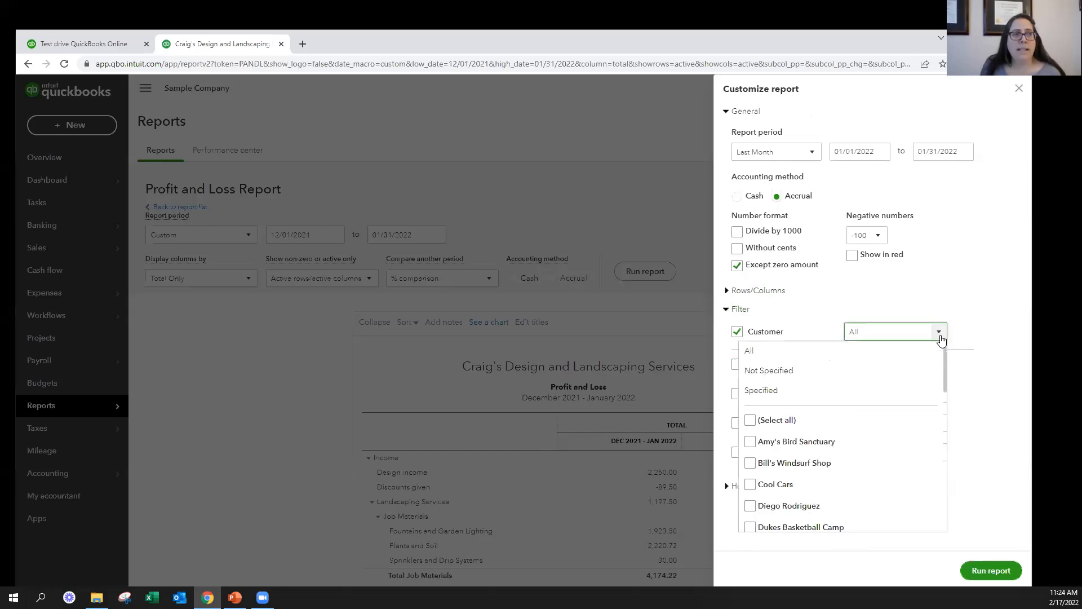
pyautogui.click(750, 442)
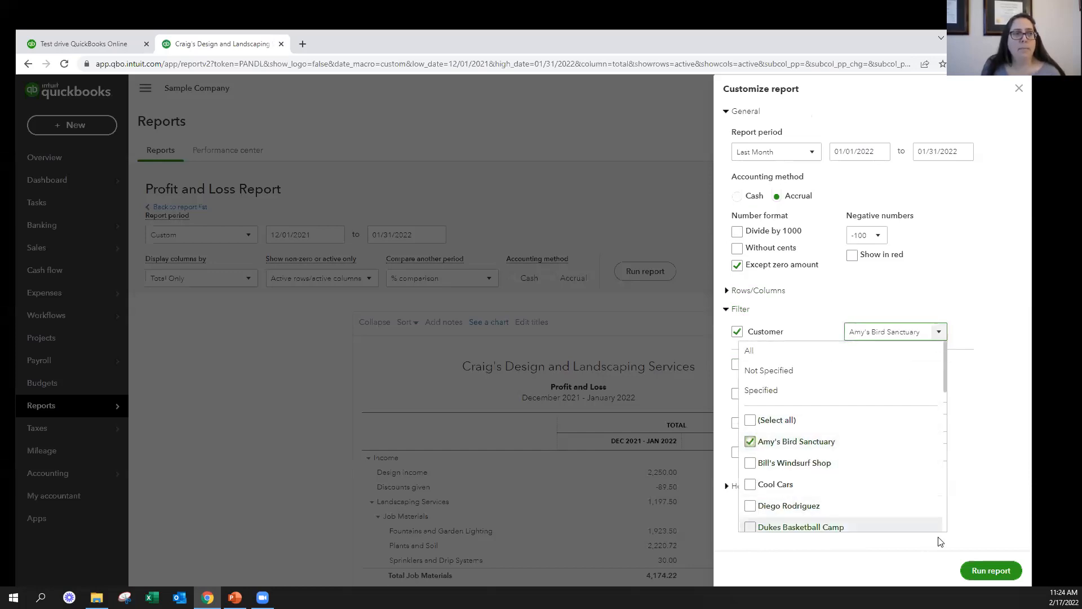
pyautogui.click(1014, 570)
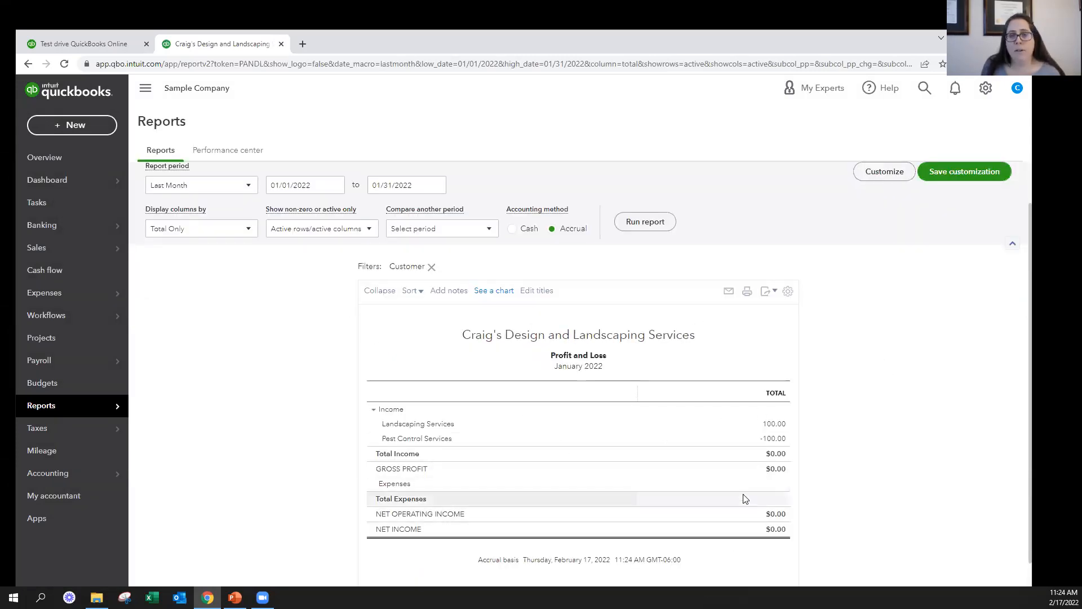
# Extend the report's customer filter with Cool Cars, Dukes Basketball Camp and the individual customer listed between them
pyautogui.click(875, 174)
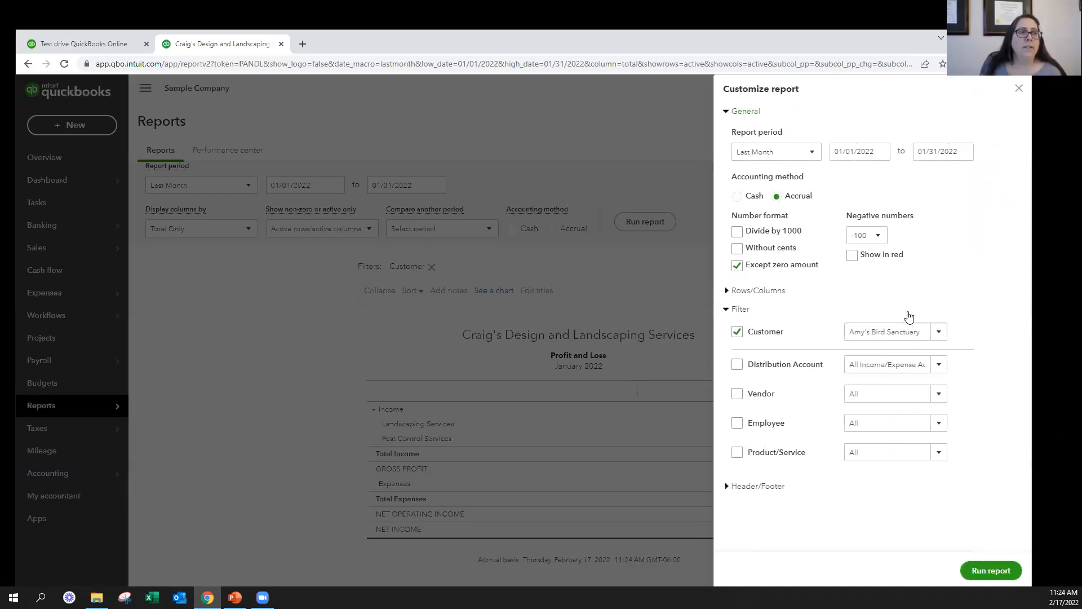
pyautogui.click(938, 332)
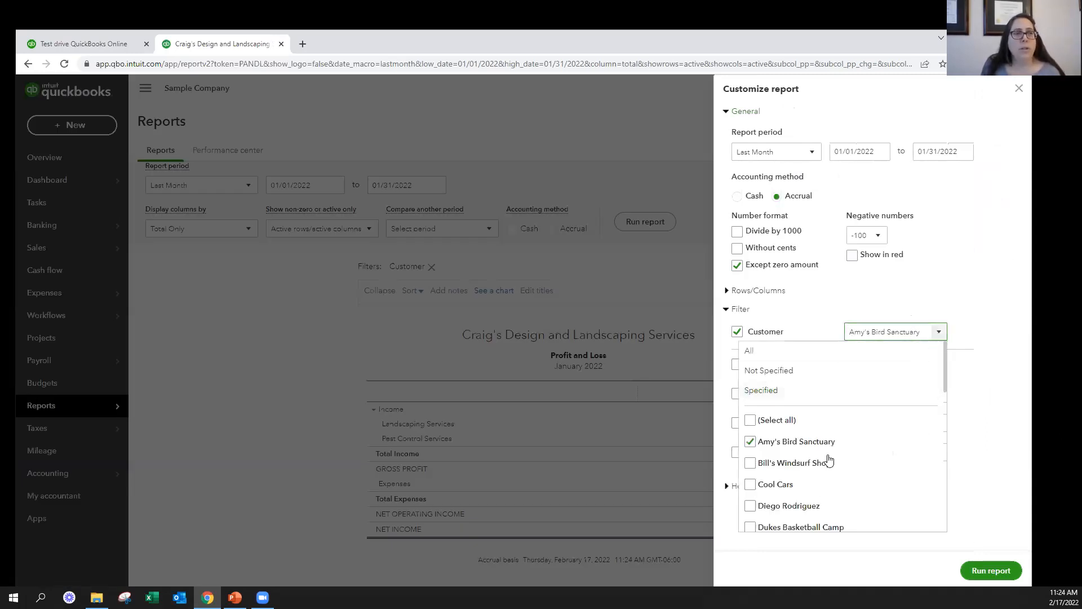
pyautogui.click(750, 485)
pyautogui.click(750, 506)
pyautogui.click(750, 530)
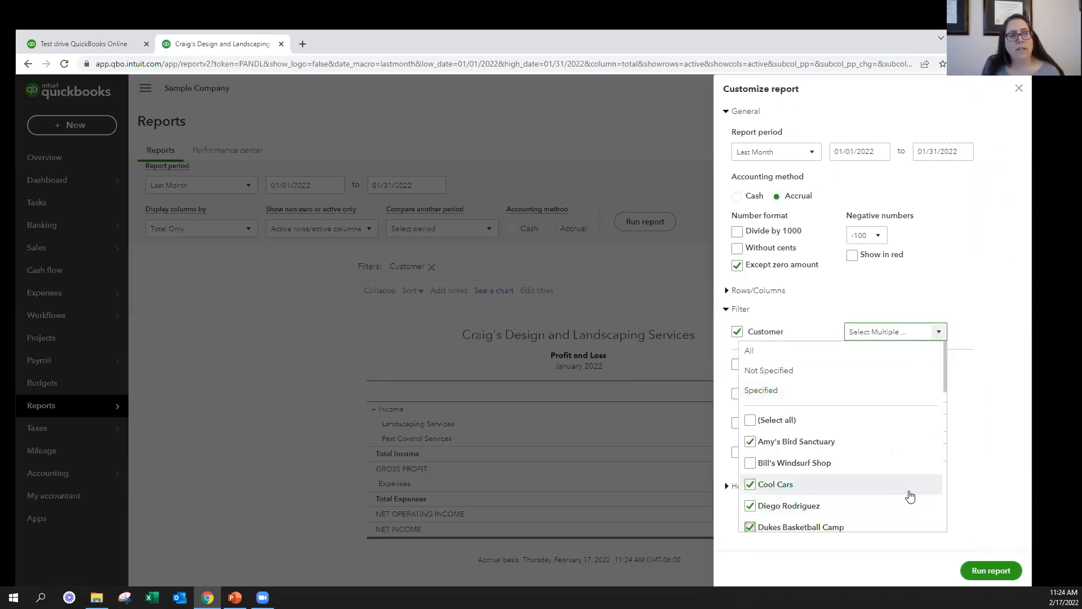
# Set the report's columns to Customers and rerun the Profit and Loss report
pyautogui.click(758, 291)
pyautogui.scroll(-2, 756, 420)
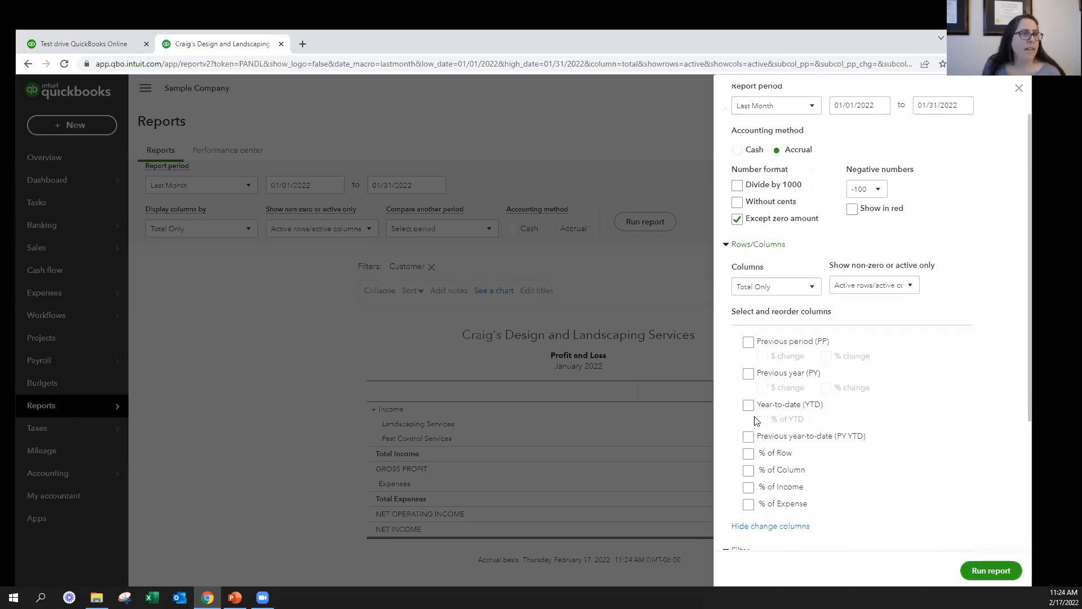
pyautogui.click(773, 220)
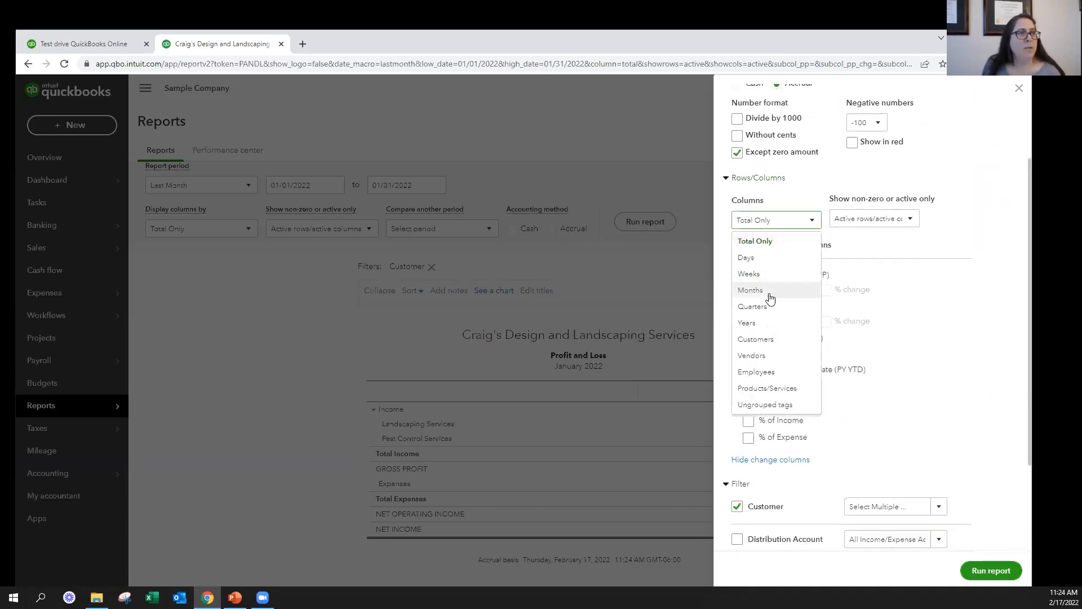
pyautogui.click(756, 339)
pyautogui.click(985, 571)
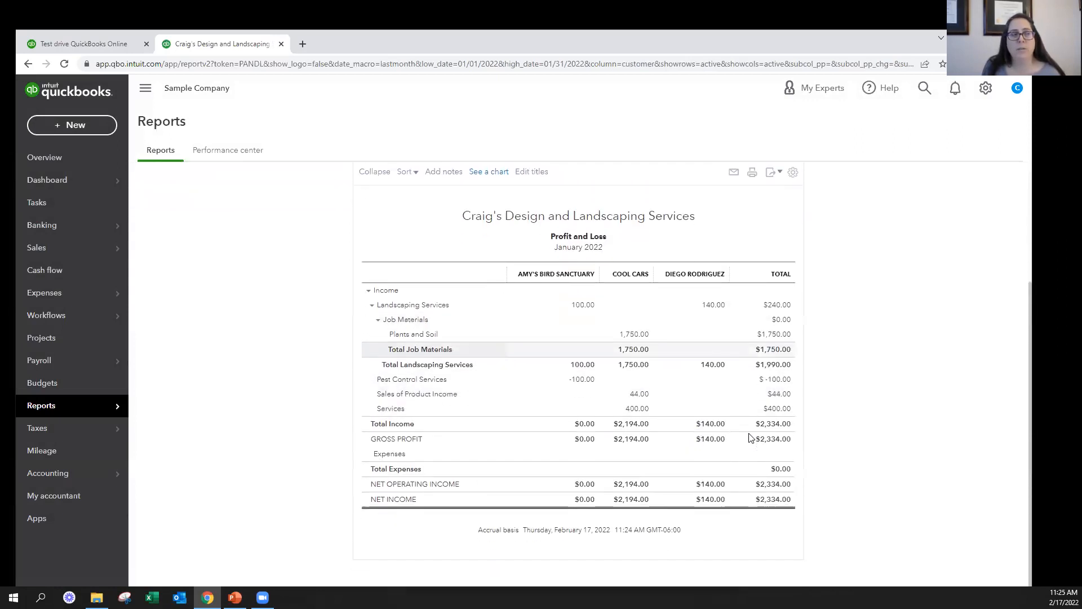
# Reopen the report's customization settings and expand the Header/Footer options
pyautogui.click(878, 227)
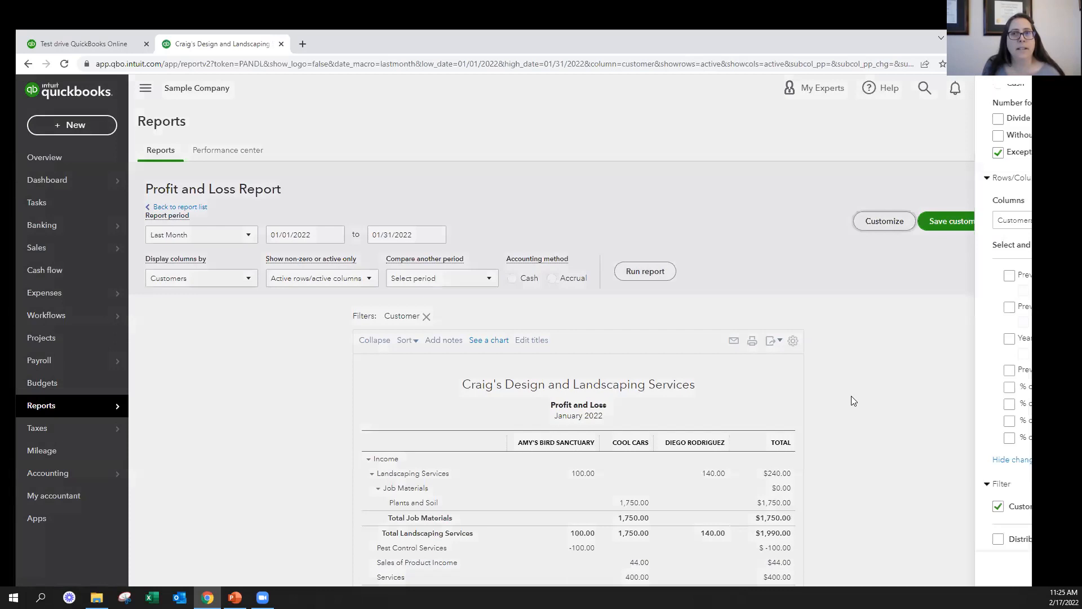
pyautogui.scroll(-4, 798, 379)
pyautogui.scroll(-1, 798, 379)
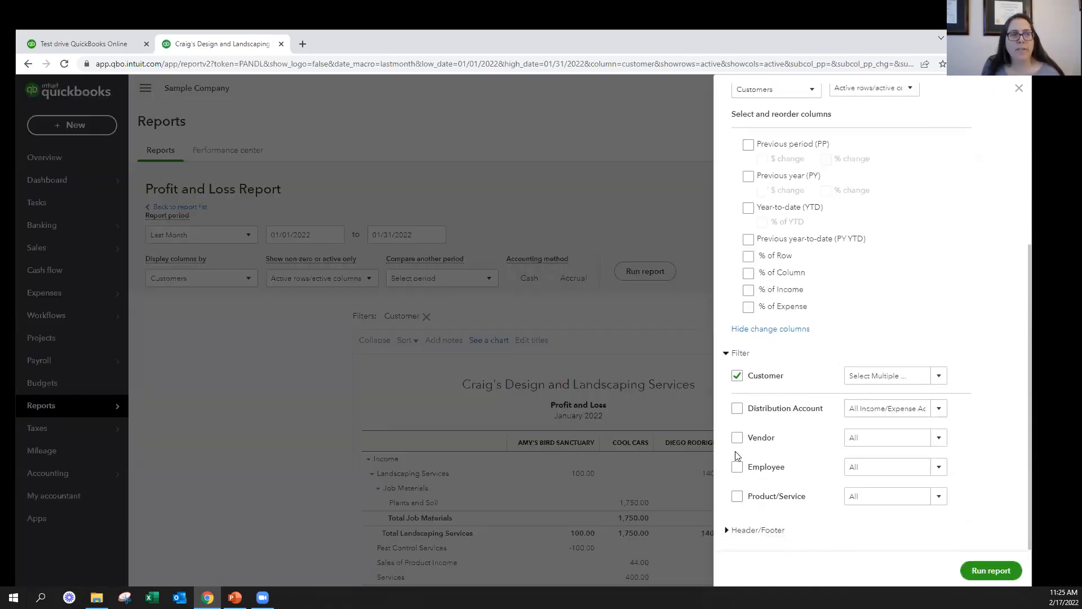
pyautogui.click(741, 531)
pyautogui.scroll(-4, 824, 327)
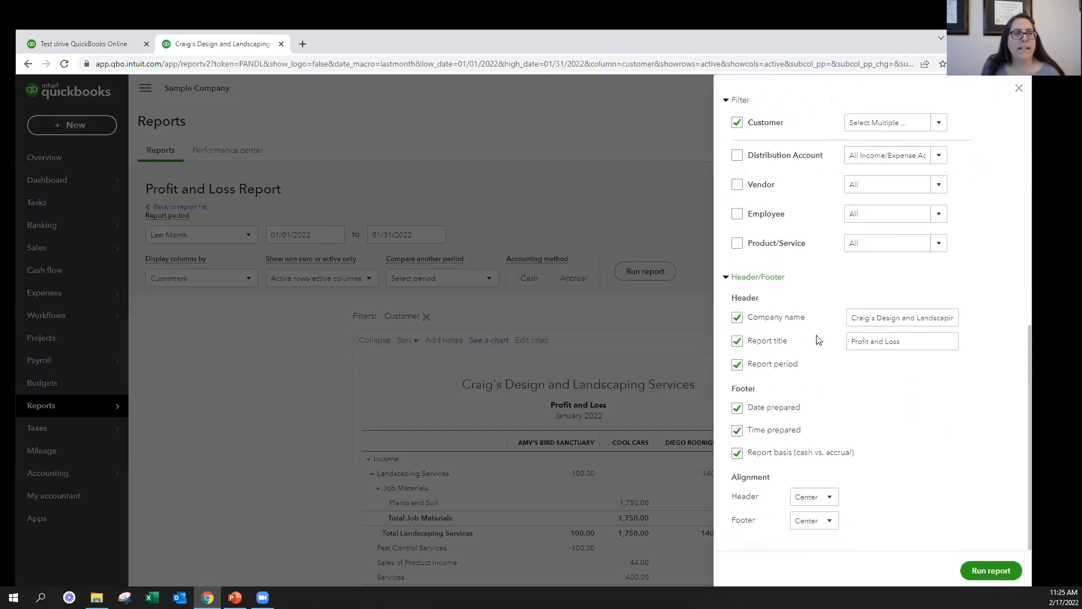
# Try switching the footer's date and time prepared options off, restoring both to enabled
pyautogui.rightClick(738, 369)
pyautogui.press('Escape')
pyautogui.click(737, 431)
pyautogui.click(738, 407)
pyautogui.click(737, 431)
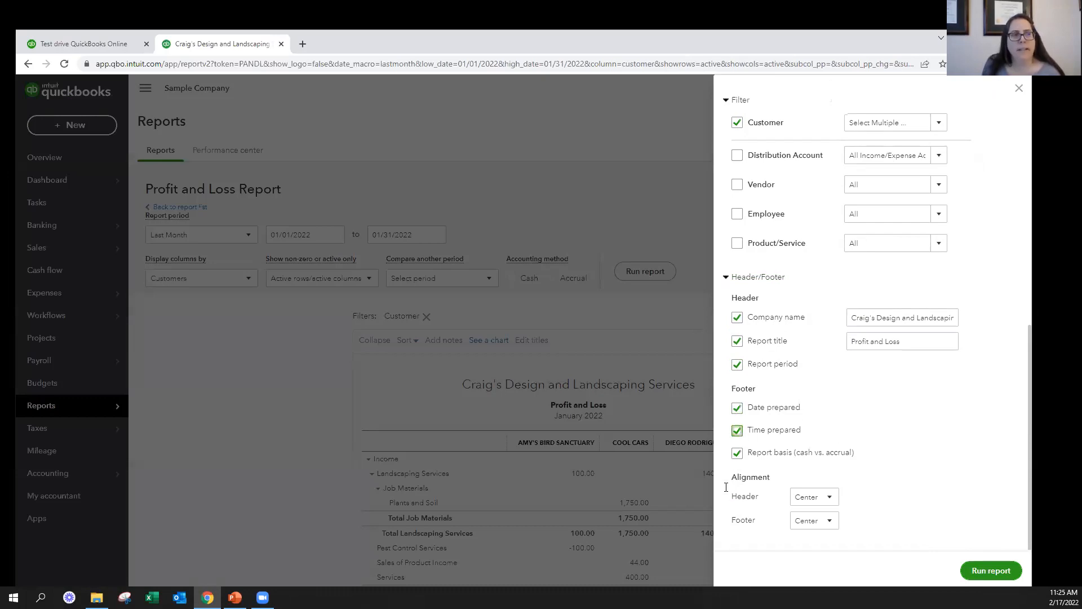
# Rerun the Profit and Loss report with the current customization settings and look over the result
pyautogui.click(978, 566)
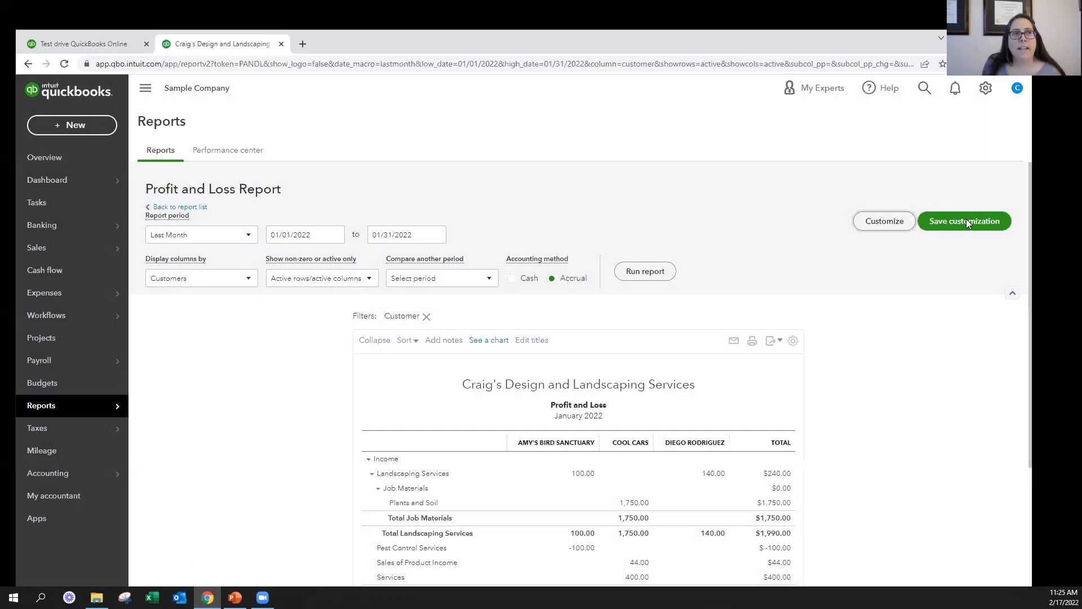
pyautogui.scroll(-3, 967, 224)
pyautogui.scroll(3, 906, 288)
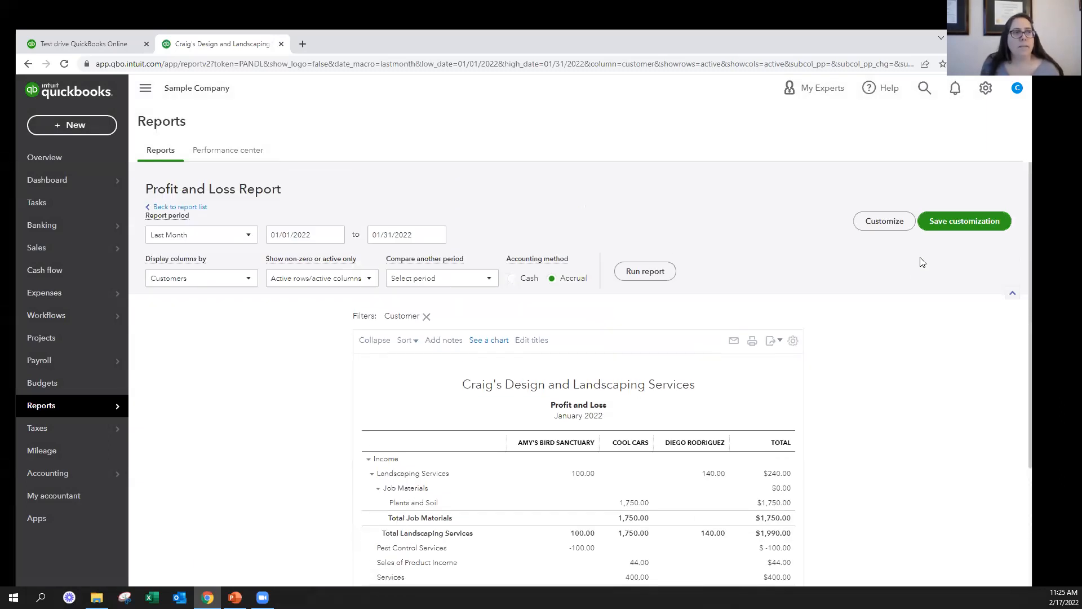
# Start saving the report customization under the name "3 customer P&L" and check the available report groups
pyautogui.click(957, 220)
pyautogui.tripleClick(895, 274)
pyautogui.write('3 customer P&L')
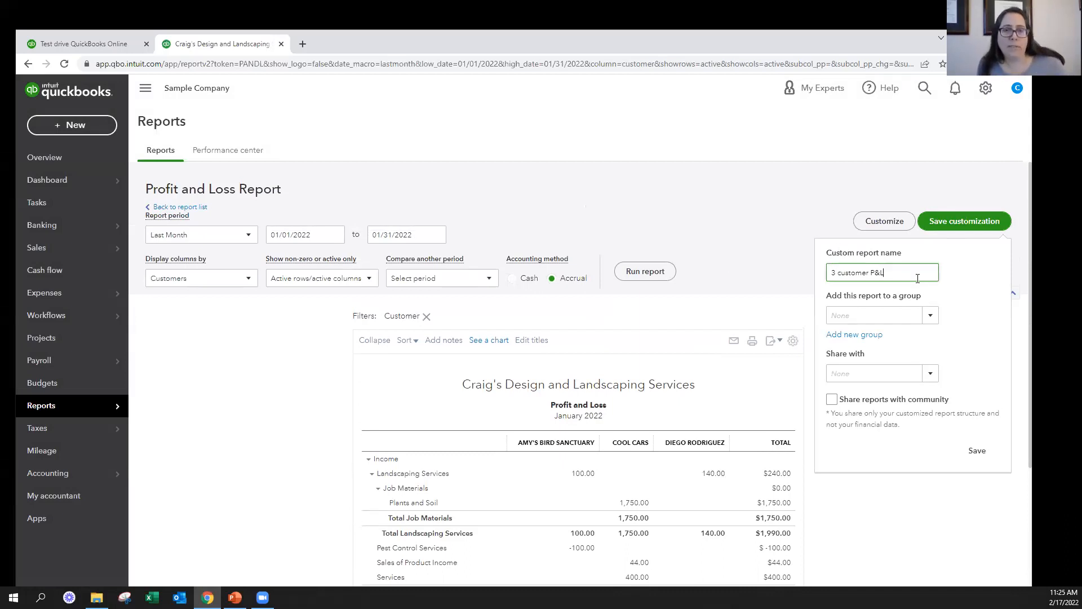
pyautogui.click(927, 319)
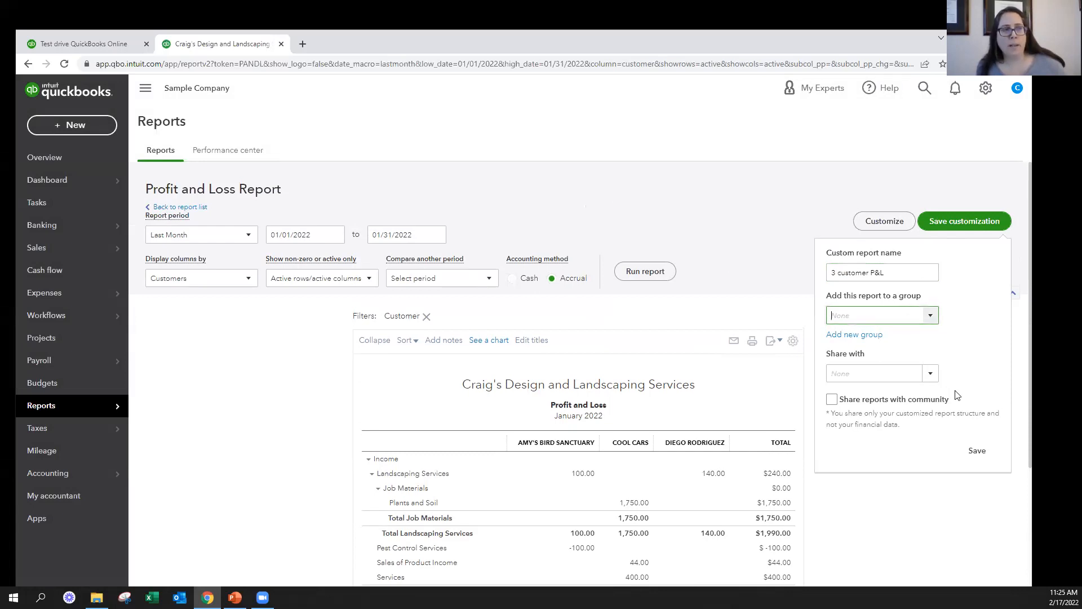
# Try sharing the custom report with All, set sharing to None instead, and save the customization
pyautogui.click(930, 374)
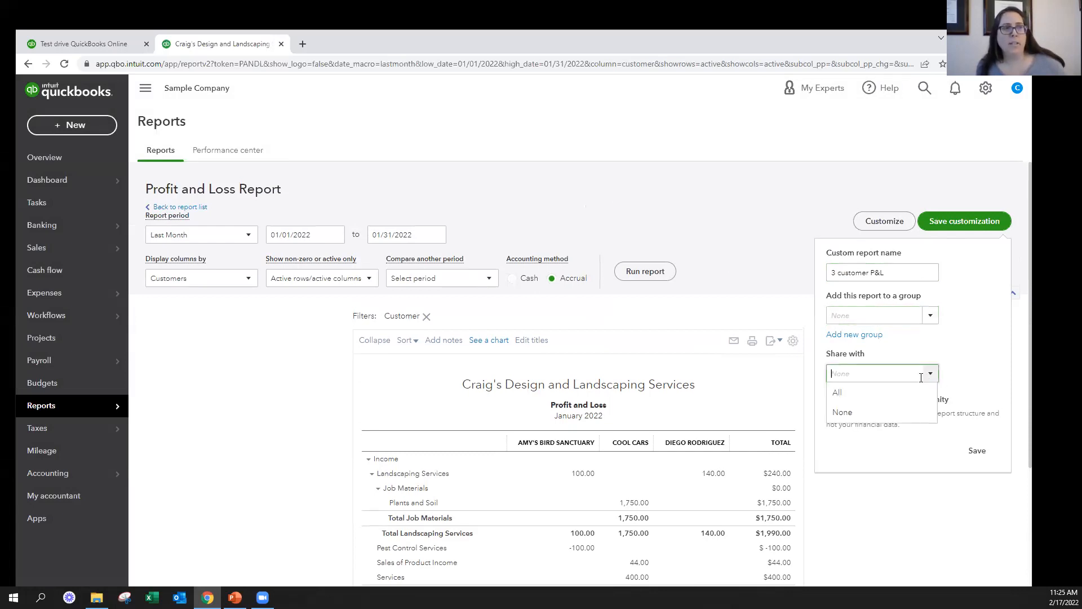
pyautogui.click(847, 396)
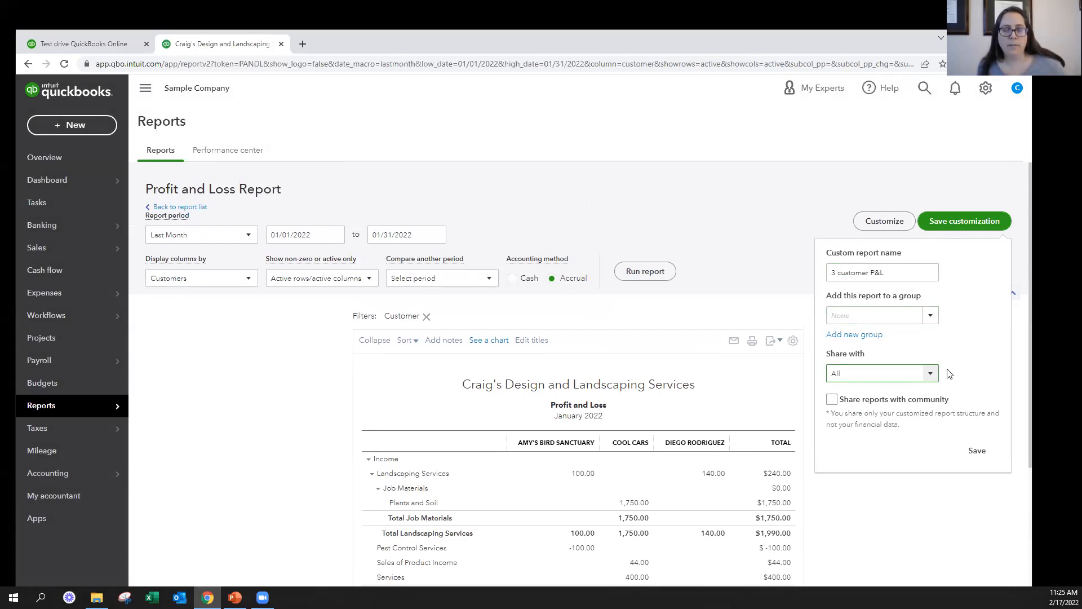
pyautogui.click(930, 374)
pyautogui.click(852, 414)
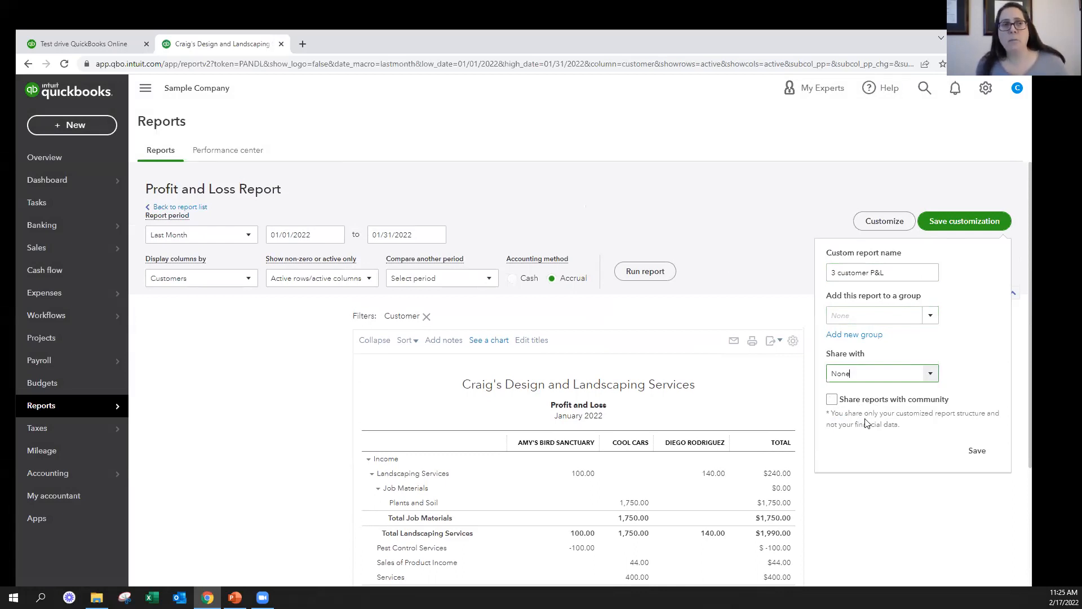
pyautogui.click(973, 458)
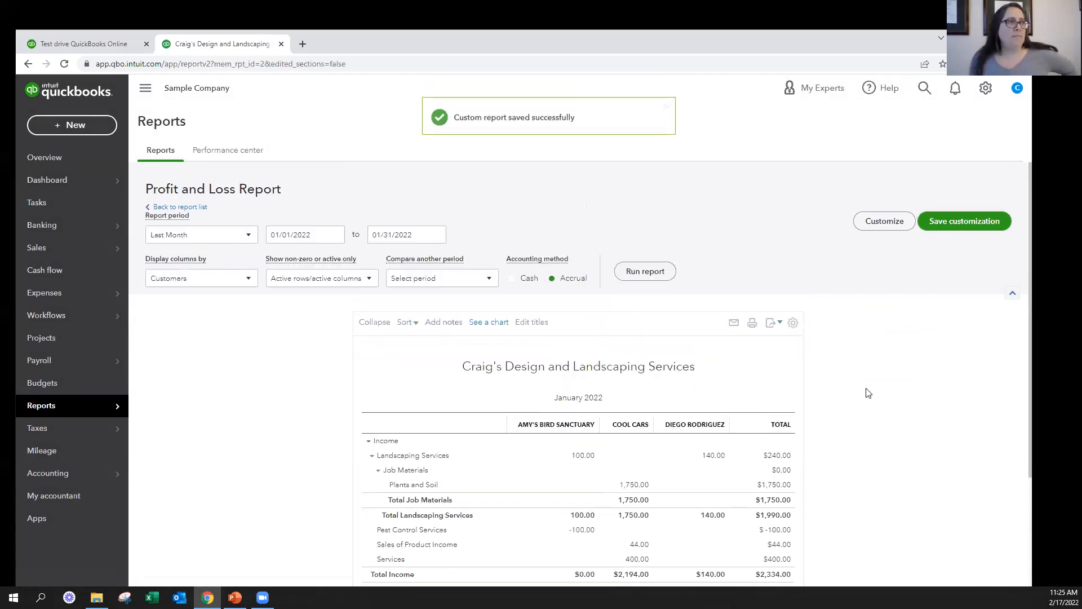
# Open the saved "3 customer P&L" report from the list of custom reports
pyautogui.click(63, 411)
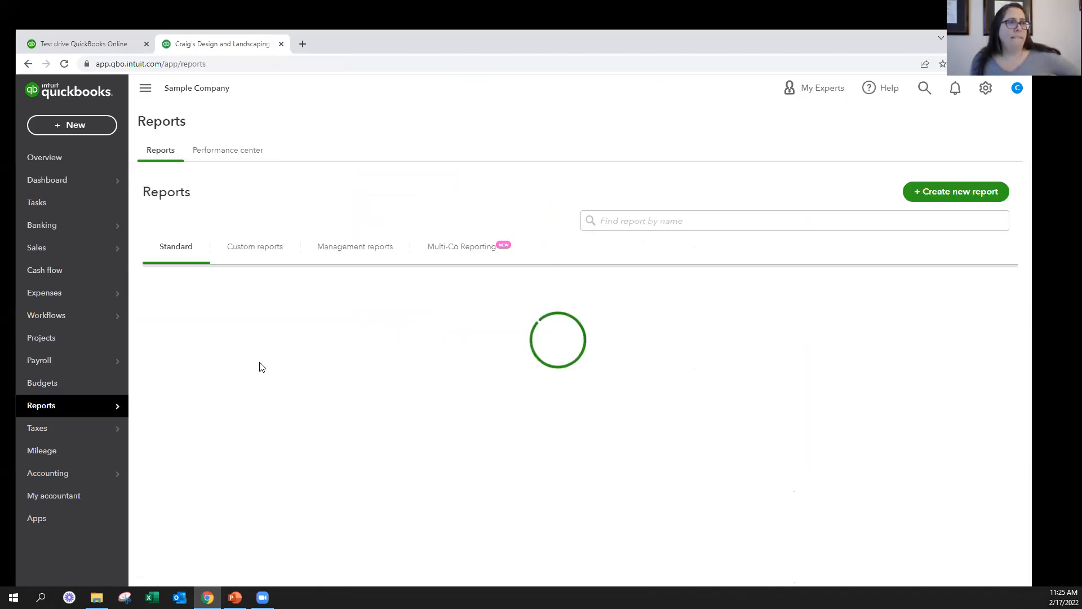
pyautogui.click(241, 250)
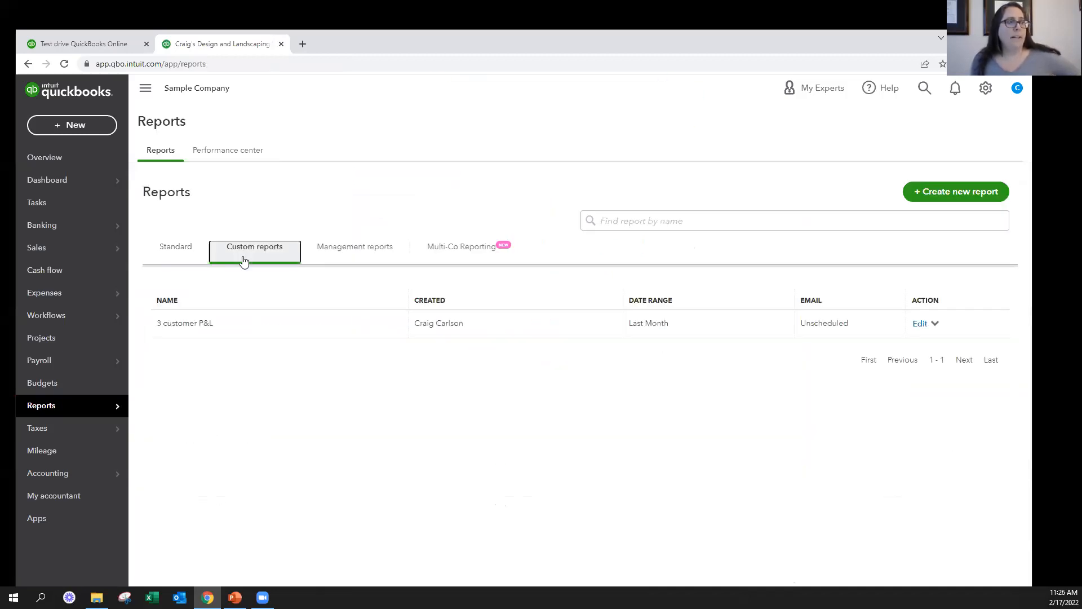
pyautogui.click(194, 329)
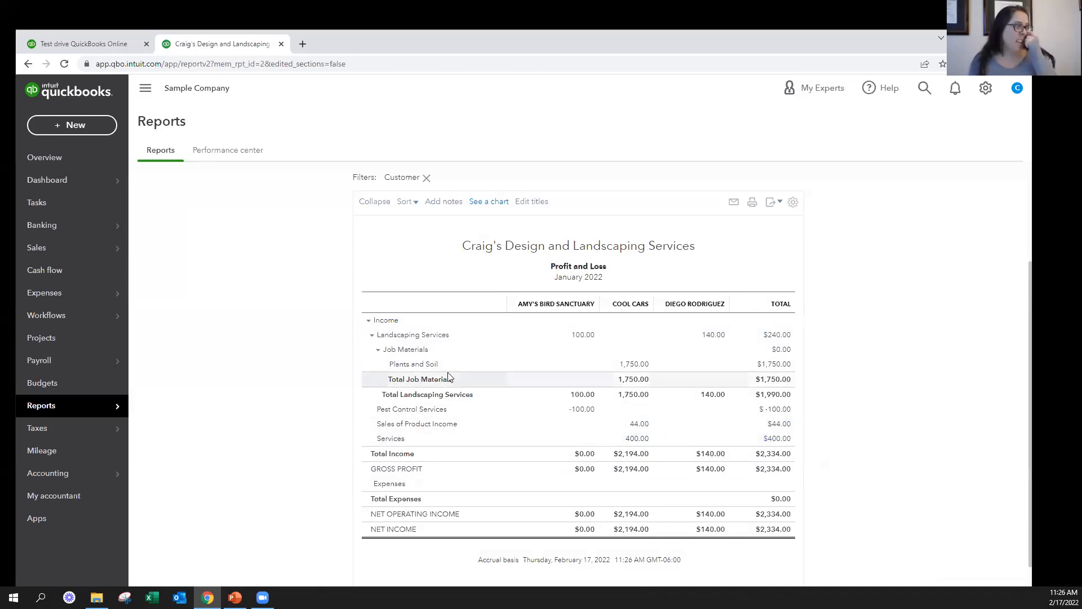
# Return to the standard reports list and open the Balance Sheet report
pyautogui.moveTo(73, 411)
pyautogui.click(186, 407)
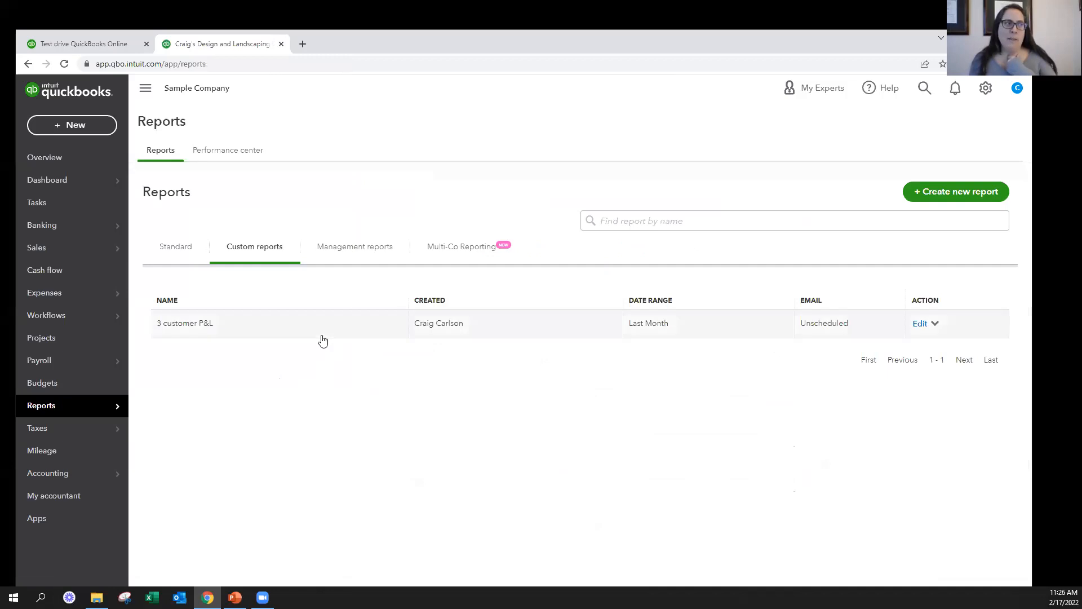
pyautogui.click(177, 249)
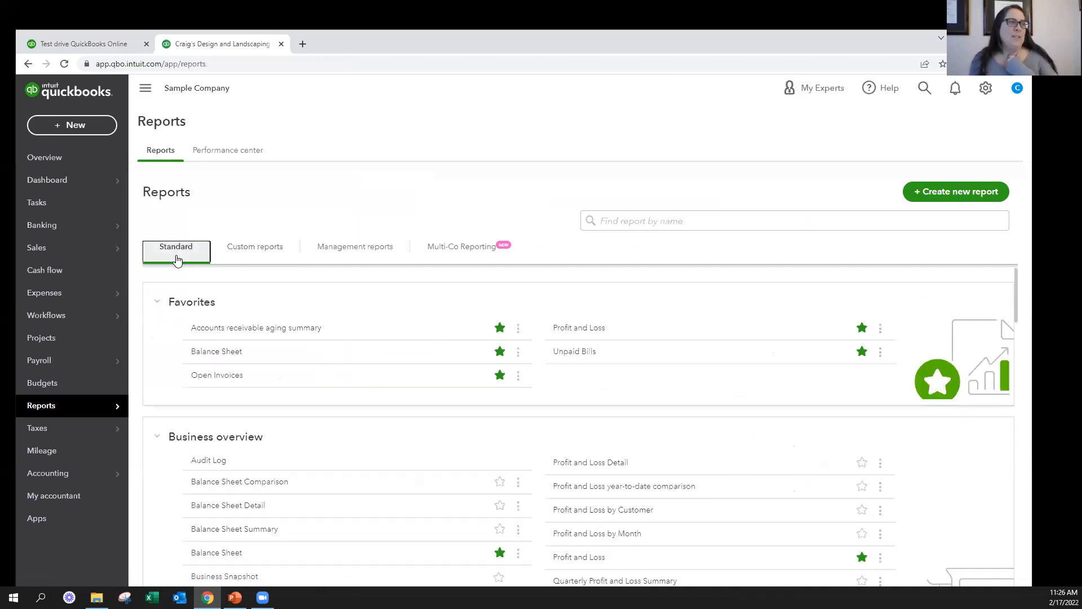
pyautogui.click(215, 484)
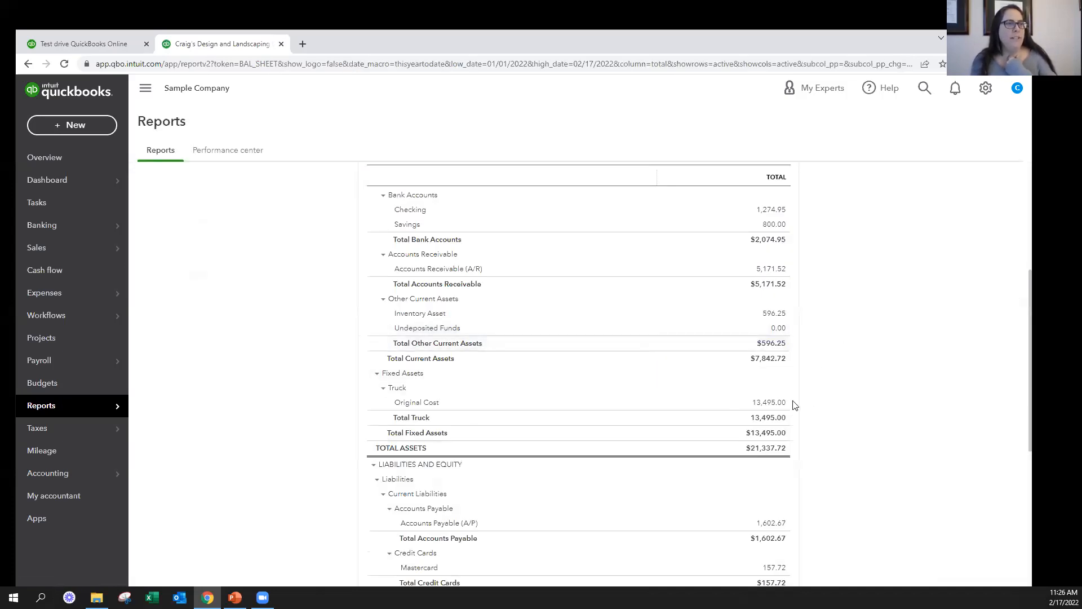
# Examine the Balance Sheet's asset accounts, highlighting the truck's Original Cost line under Fixed Assets
pyautogui.moveTo(351, 370); pyautogui.dragTo(636, 410)
pyautogui.click(379, 400)
pyautogui.moveTo(405, 404); pyautogui.dragTo(826, 401)
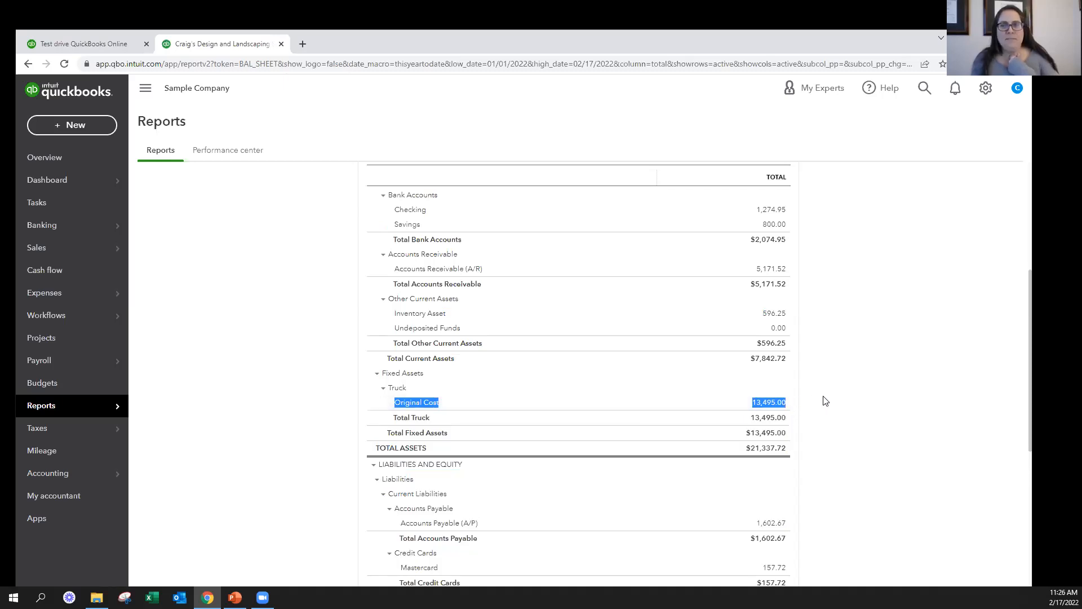
pyautogui.click(869, 395)
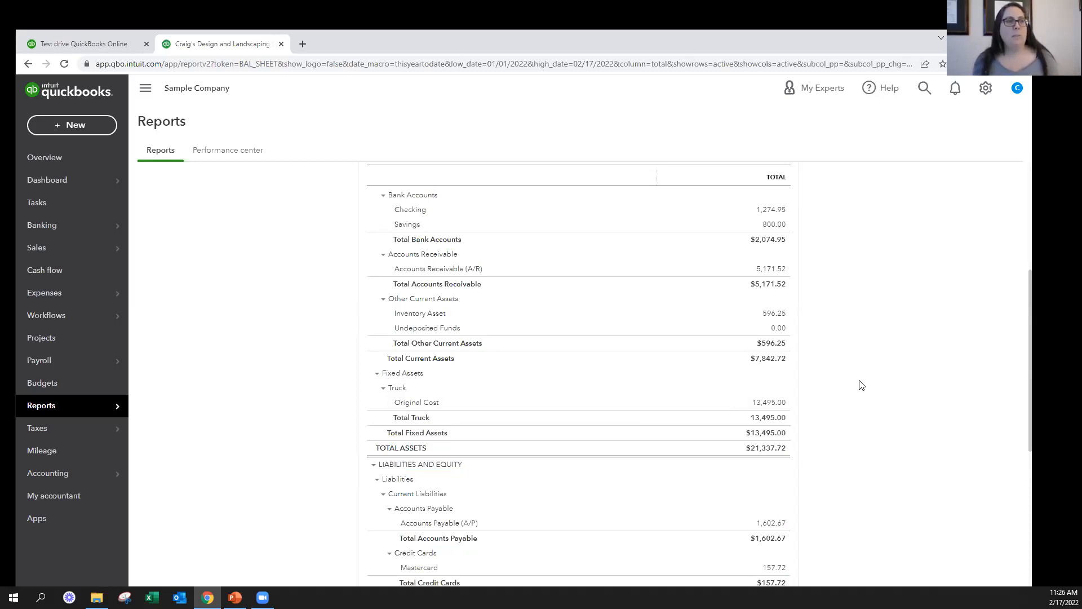
pyautogui.scroll(5, 871, 337)
pyautogui.scroll(-2, 868, 330)
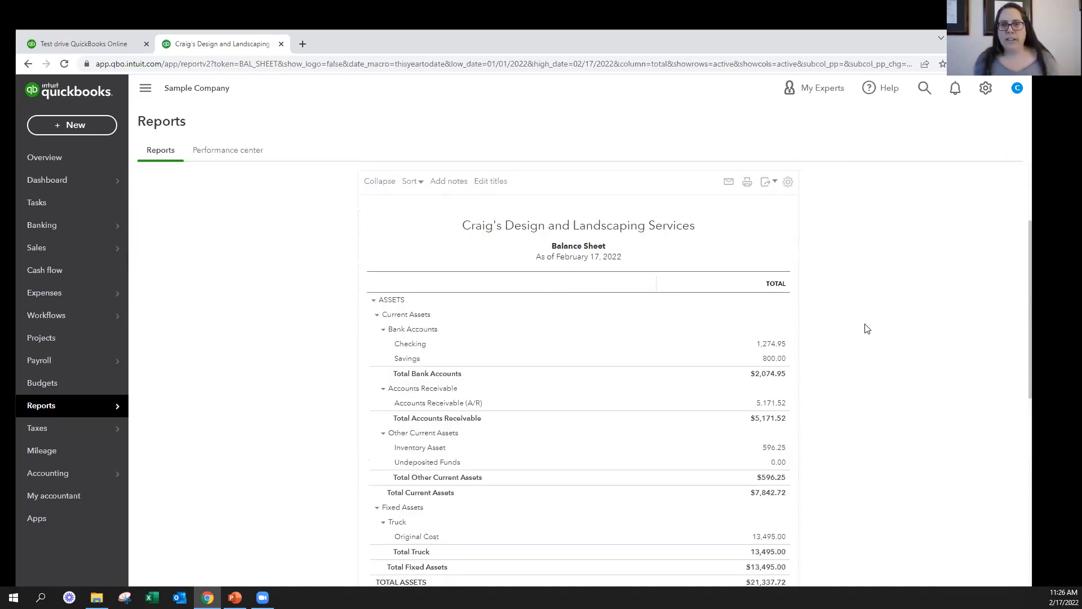
pyautogui.scroll(-1, 867, 329)
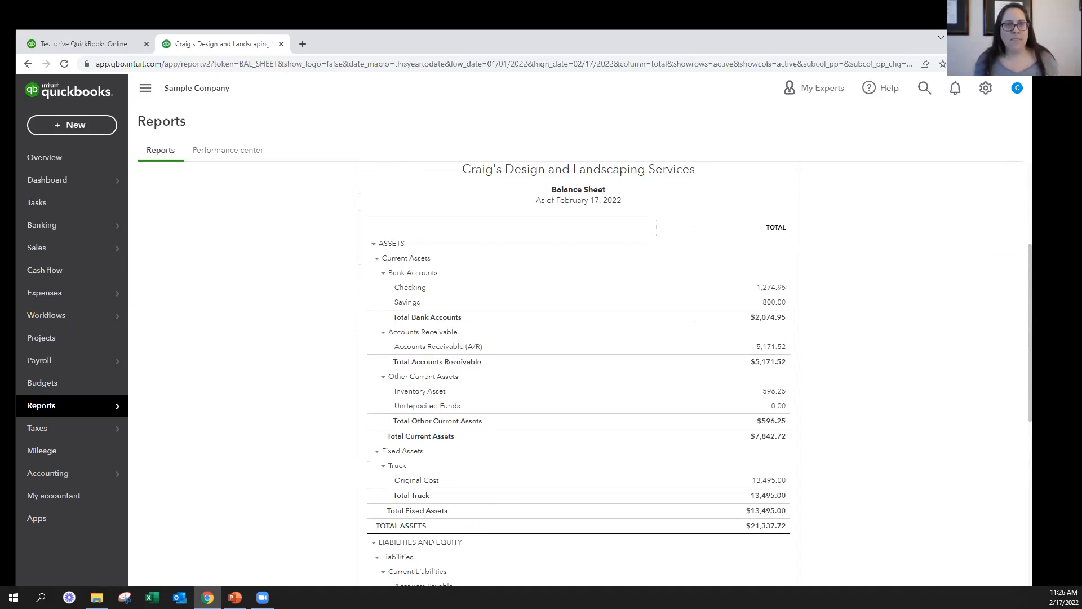
# Switch to the PowerPoint slide show and advance to the "Setting Up Sales Tax Video" slide
pyautogui.hotkey('alt', 'Tab')
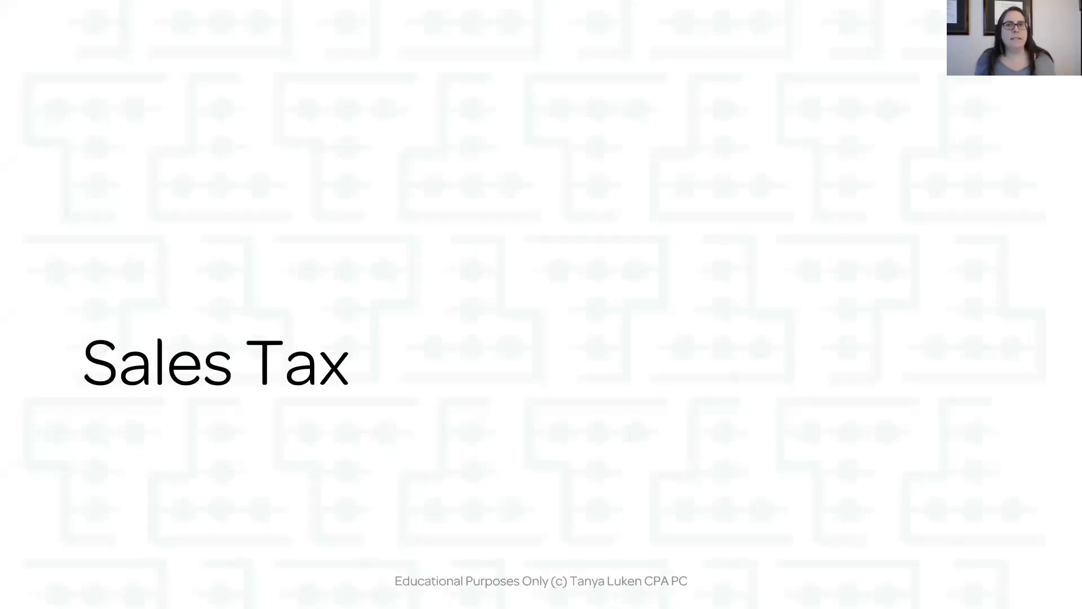
pyautogui.press('Right')
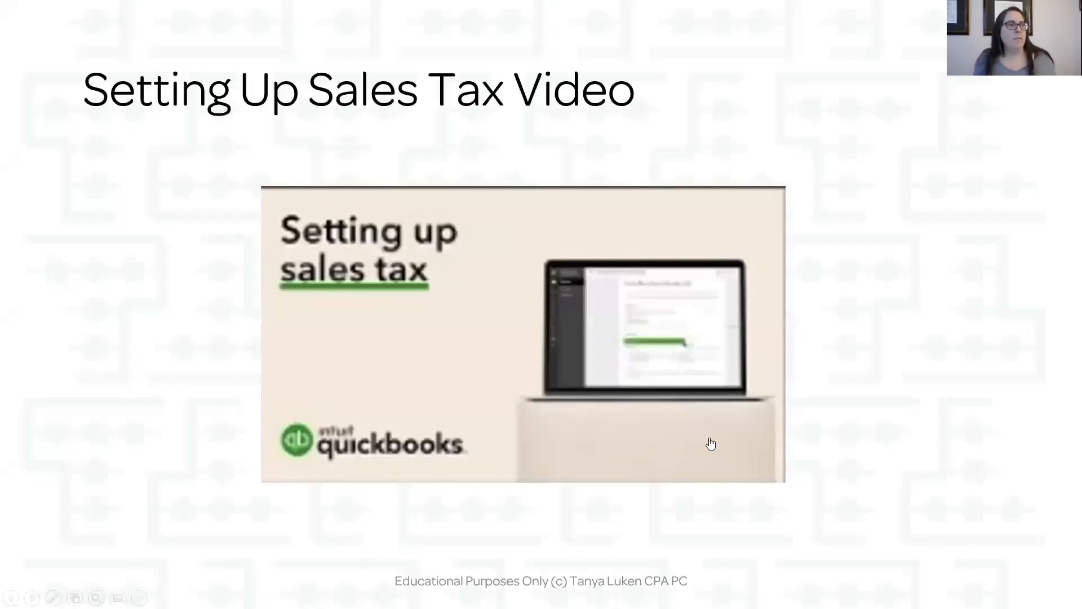
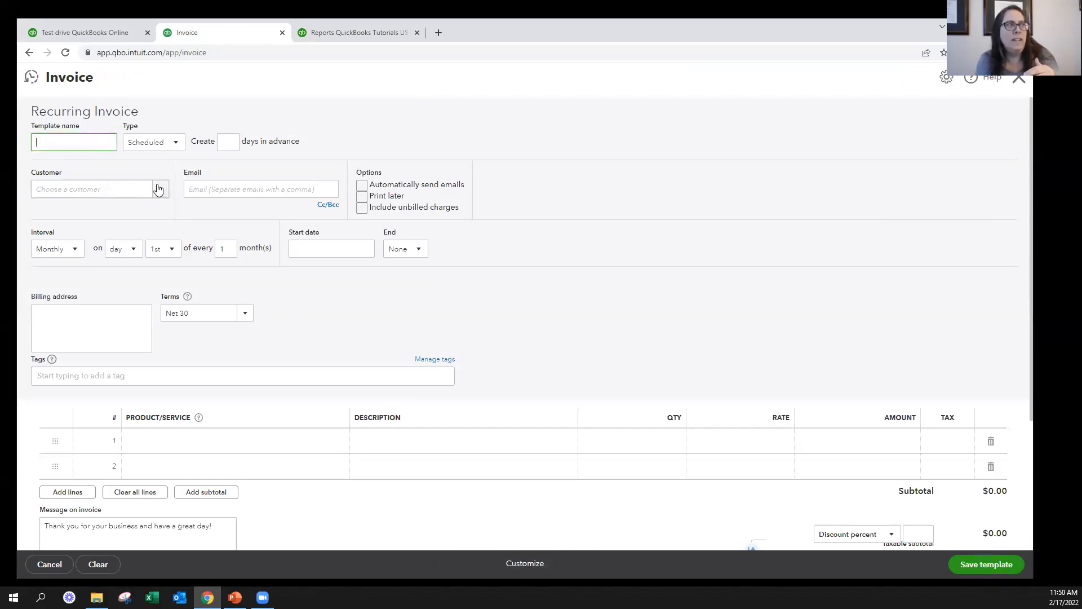
# Set up the recurring invoice template for Bill's Windsurf Shop with automatic emails and unbilled charges included
pyautogui.click(159, 187)
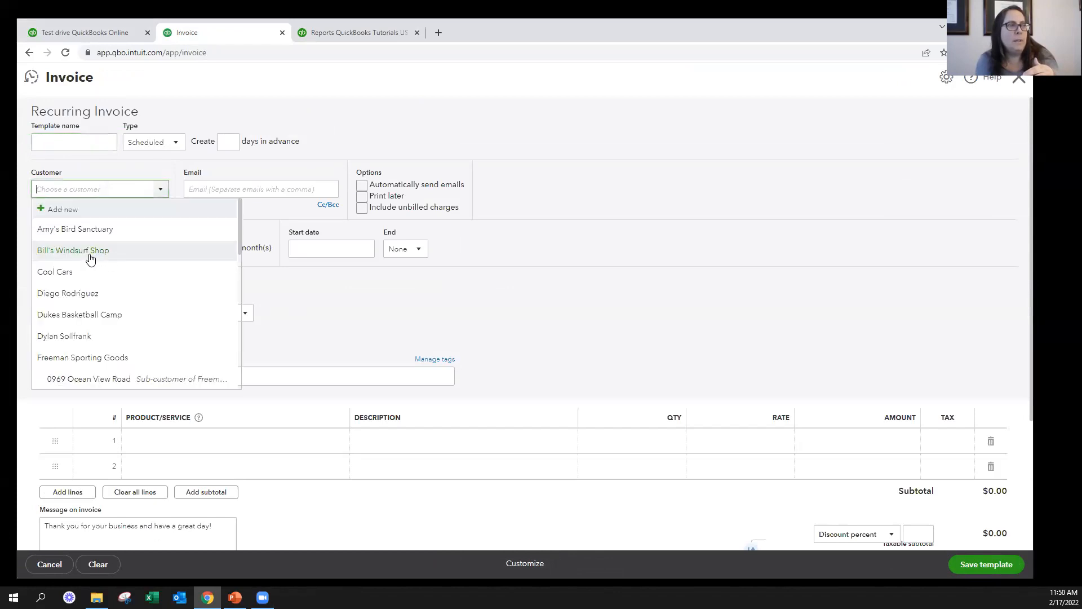
pyautogui.click(91, 255)
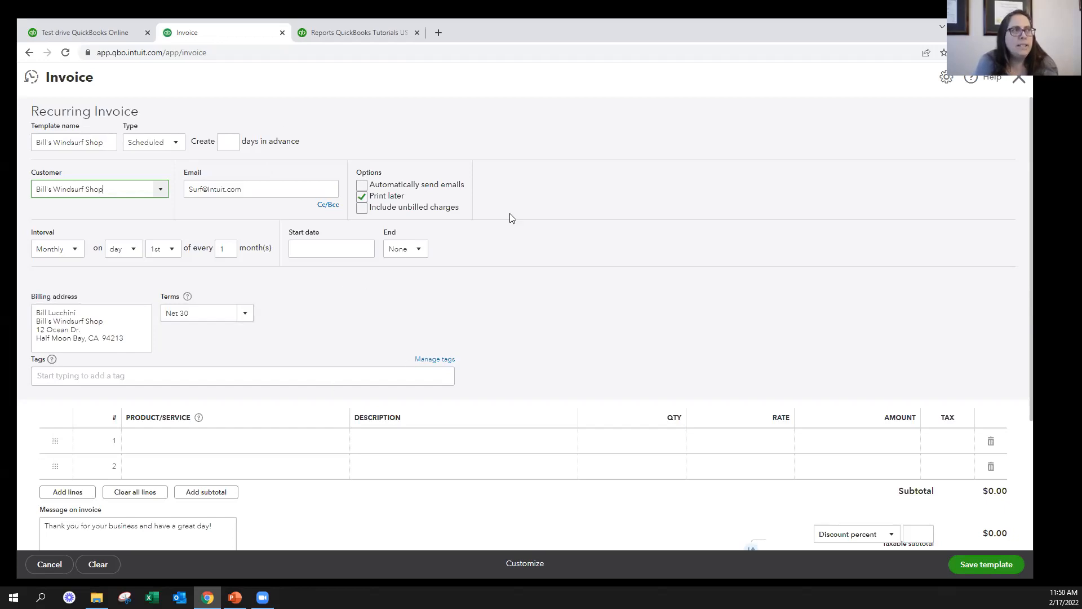
pyautogui.click(360, 187)
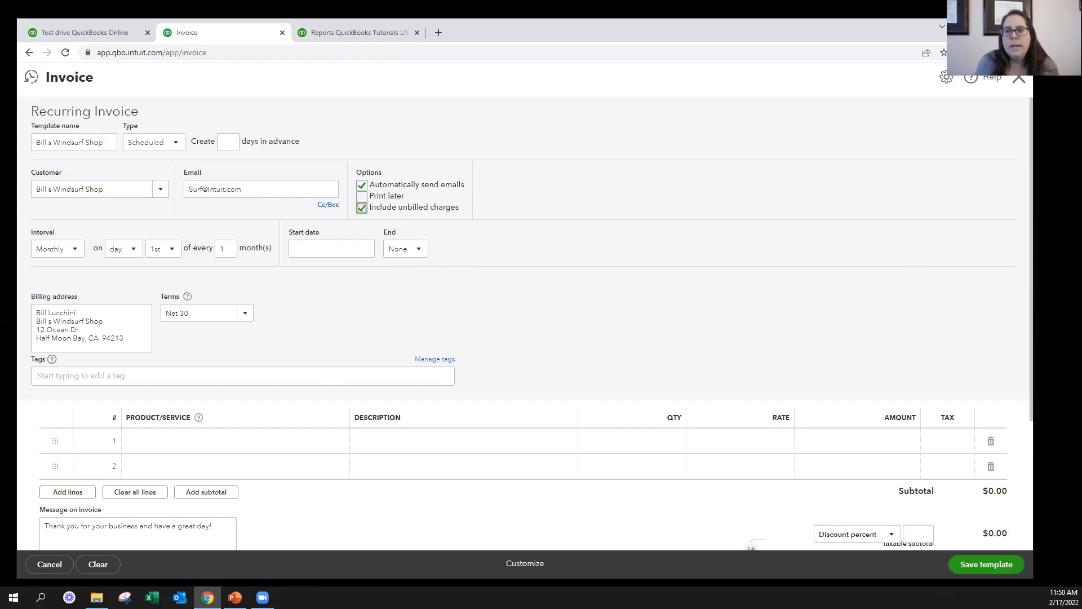
# Switch to the PowerPoint presentation and bring up the "QBO Plan Options" slide near the start of the deck
pyautogui.hotkey('alt', 'Tab')
pyautogui.scroll(7, 118, 253)
pyautogui.click(102, 464)
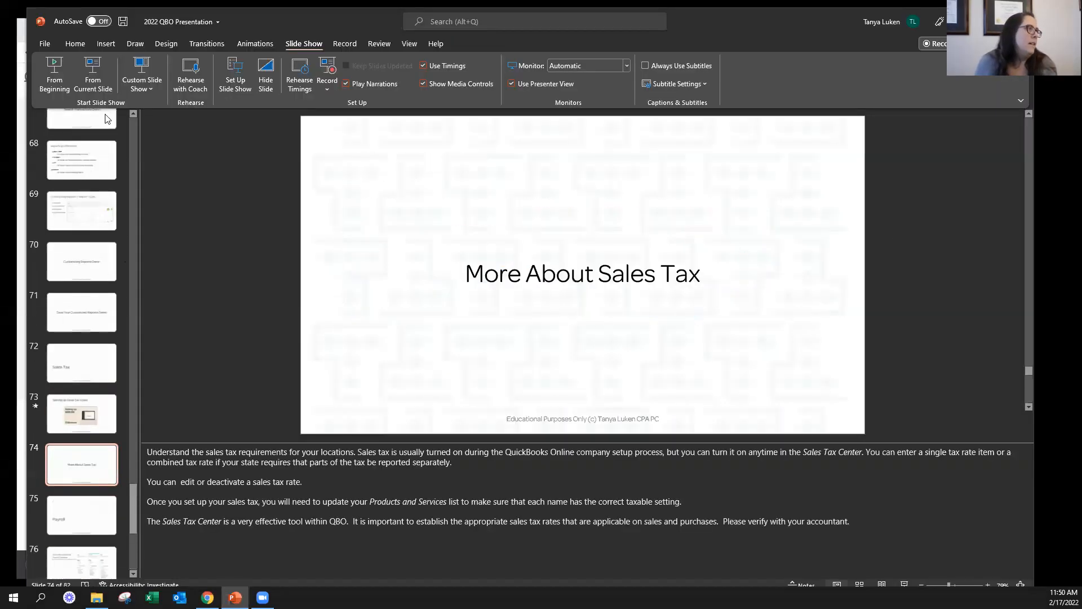
pyautogui.click(131, 129)
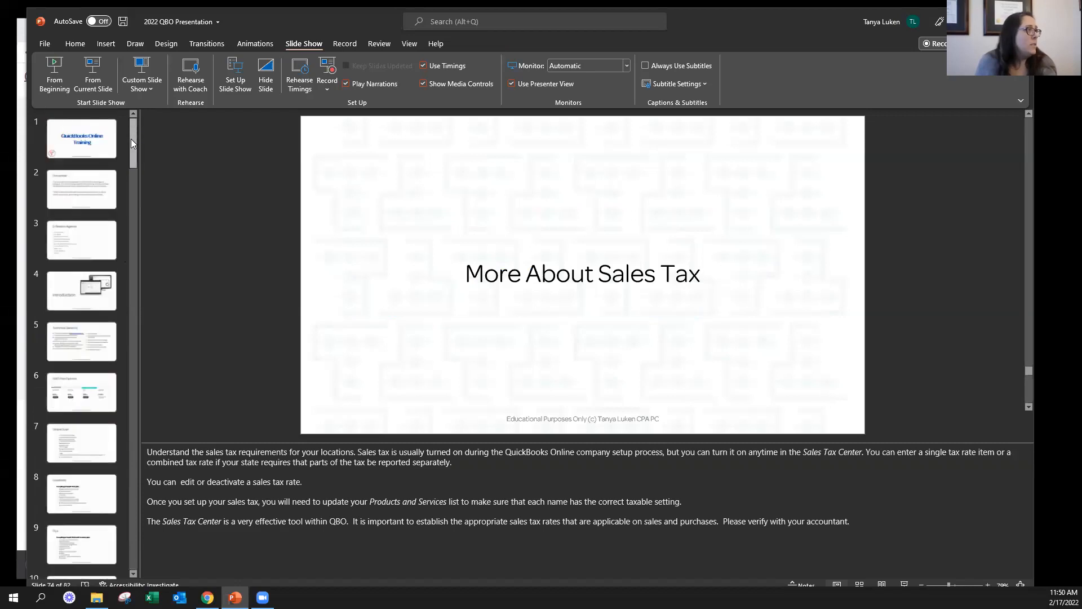
pyautogui.click(81, 395)
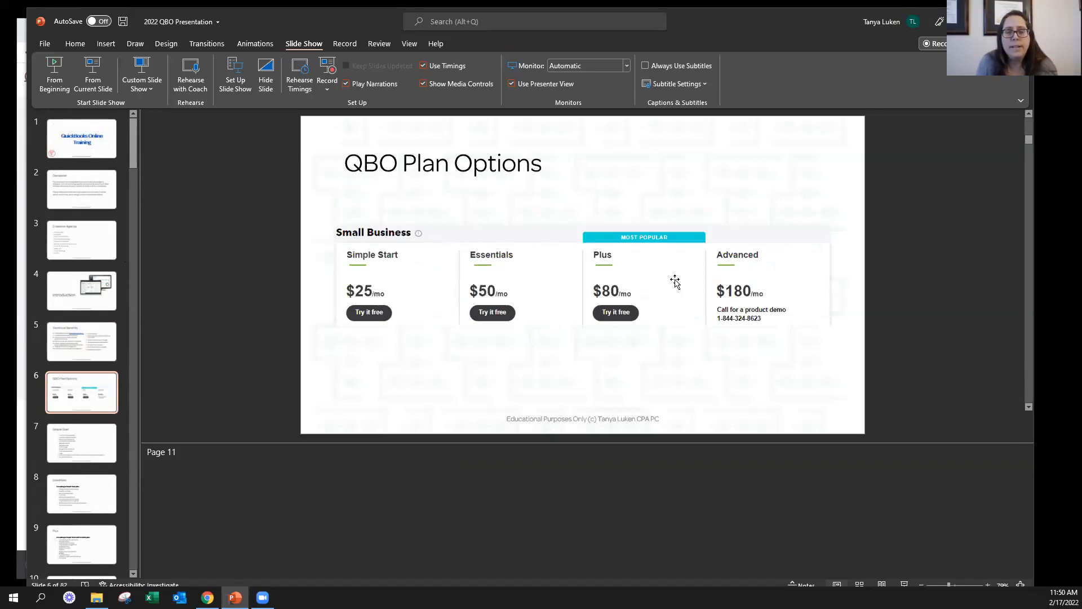
pyautogui.click(190, 453)
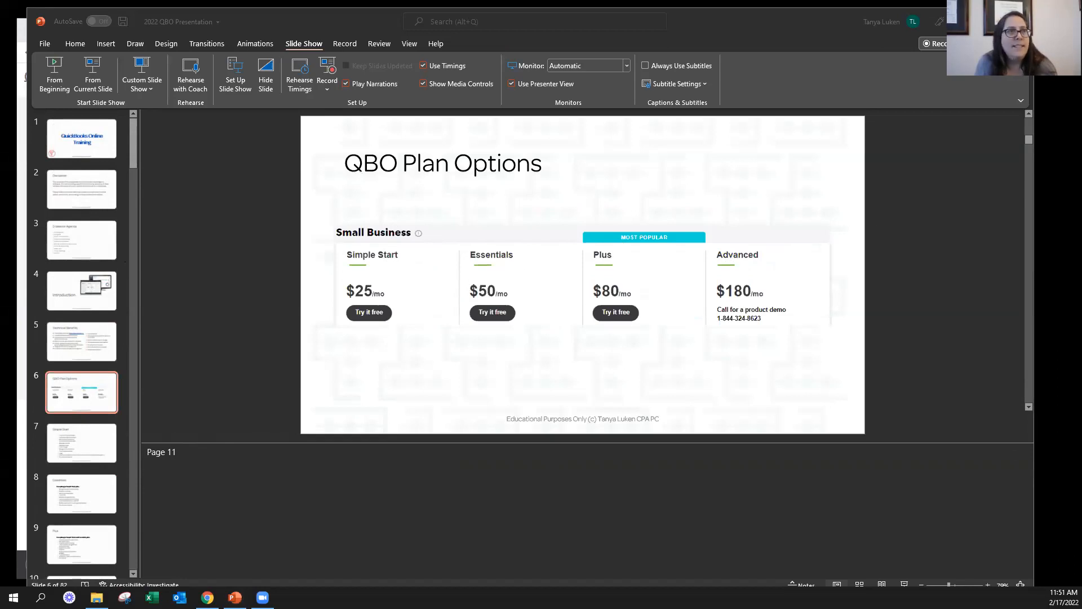
# Return to QuickBooks Online in the browser and close the recurring invoice without saving it
pyautogui.click(969, 22)
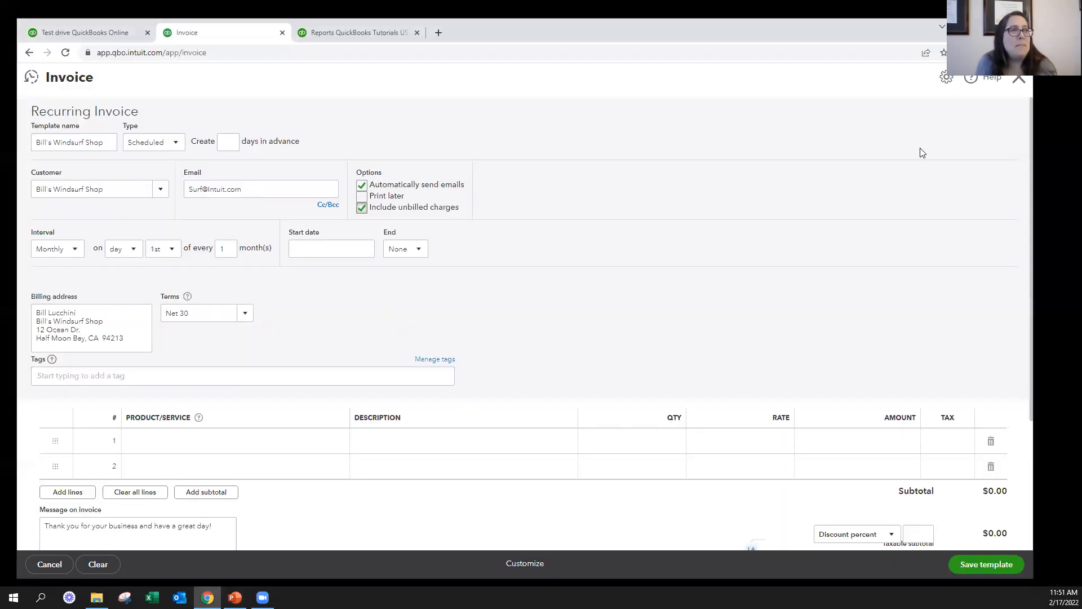
pyautogui.click(1019, 79)
pyautogui.click(568, 343)
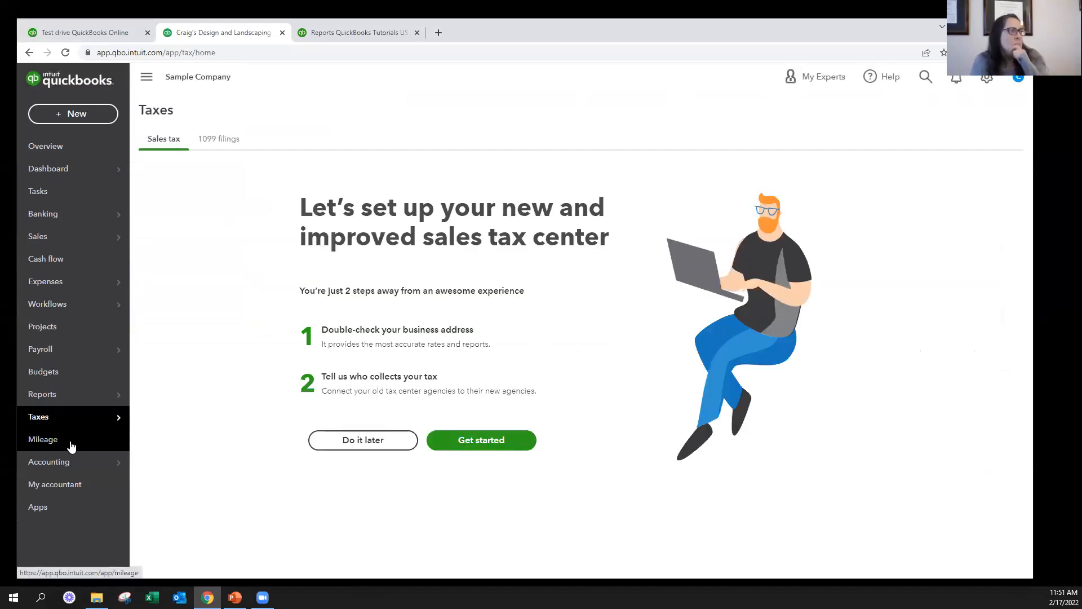
# Add a Bank account with the Cash on hand detail type named "Paid Personally" to the chart of accounts
pyautogui.moveTo(81, 467)
pyautogui.click(197, 464)
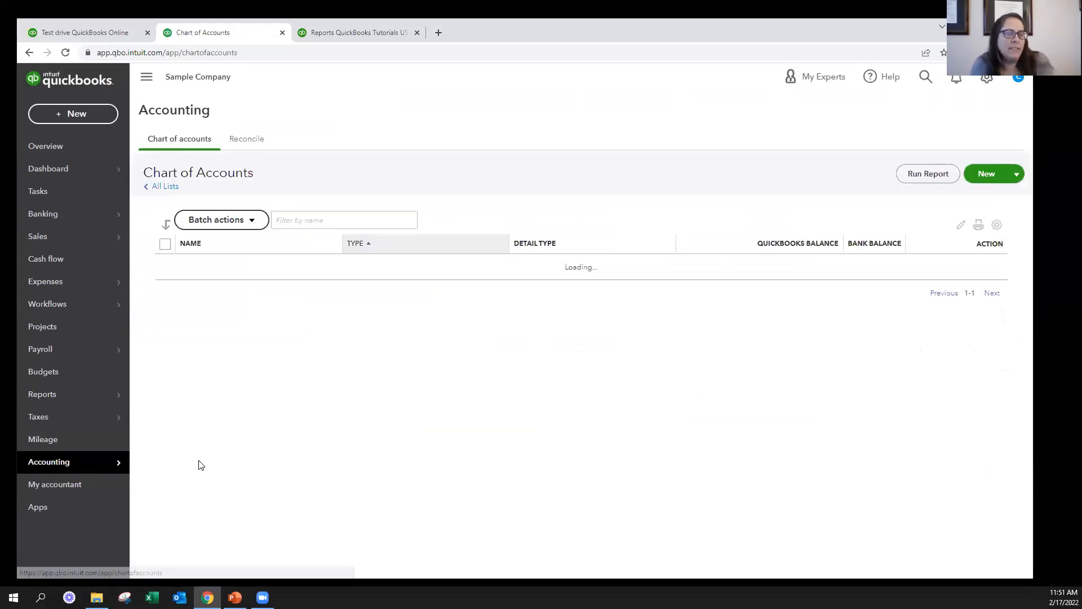
pyautogui.click(981, 174)
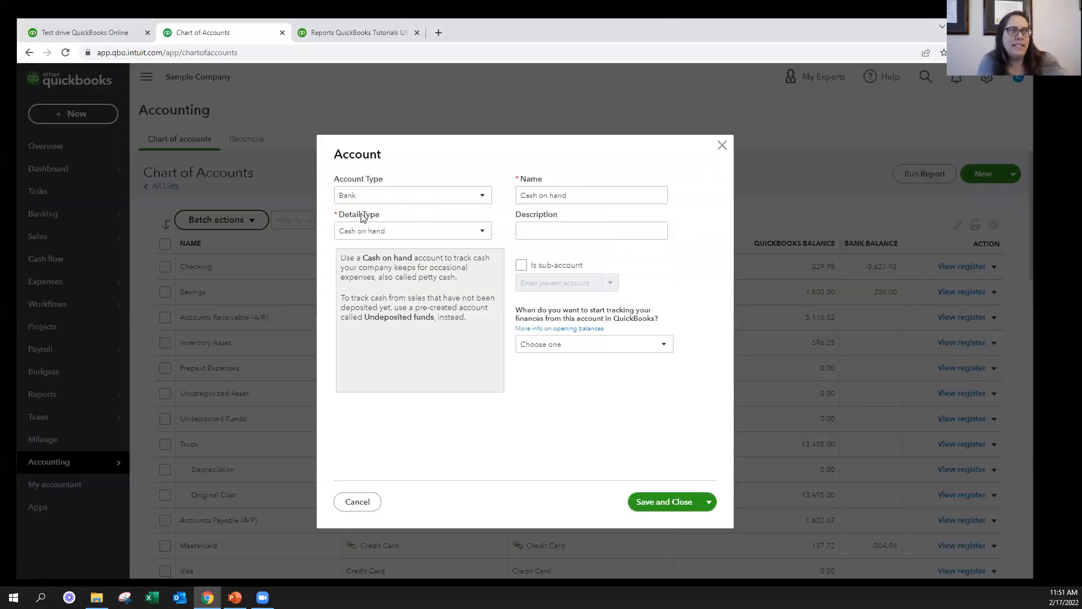
pyautogui.click(647, 198)
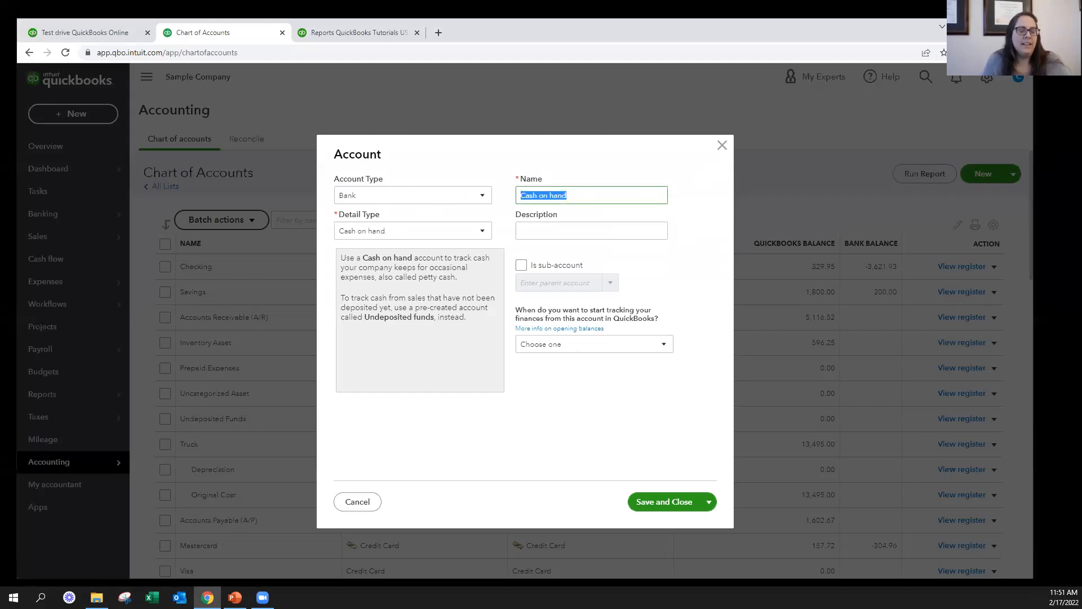
pyautogui.write('Paid Per')
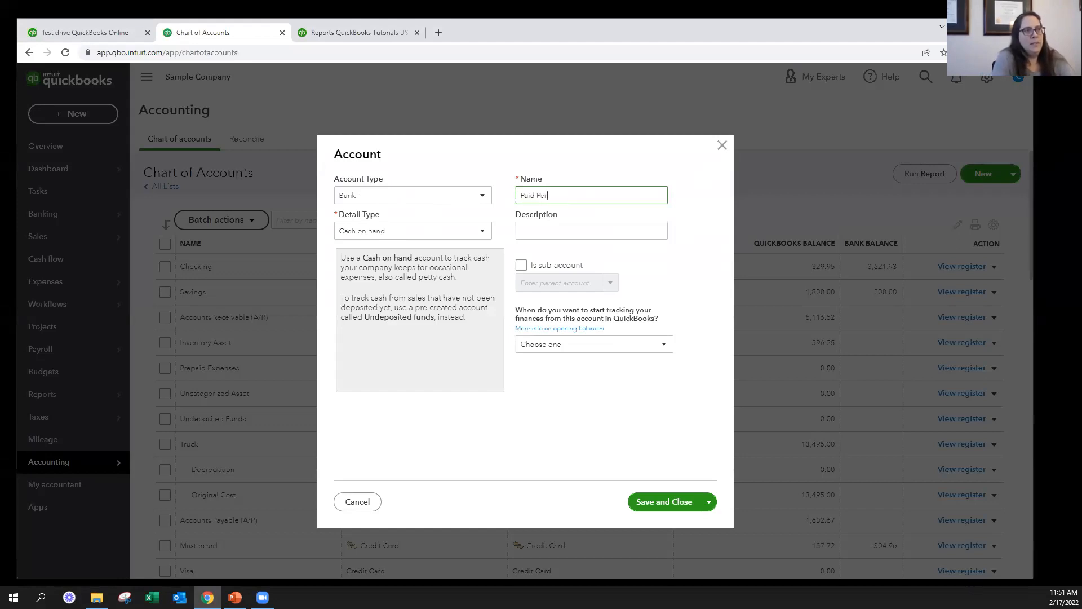
pyautogui.write('sonally')
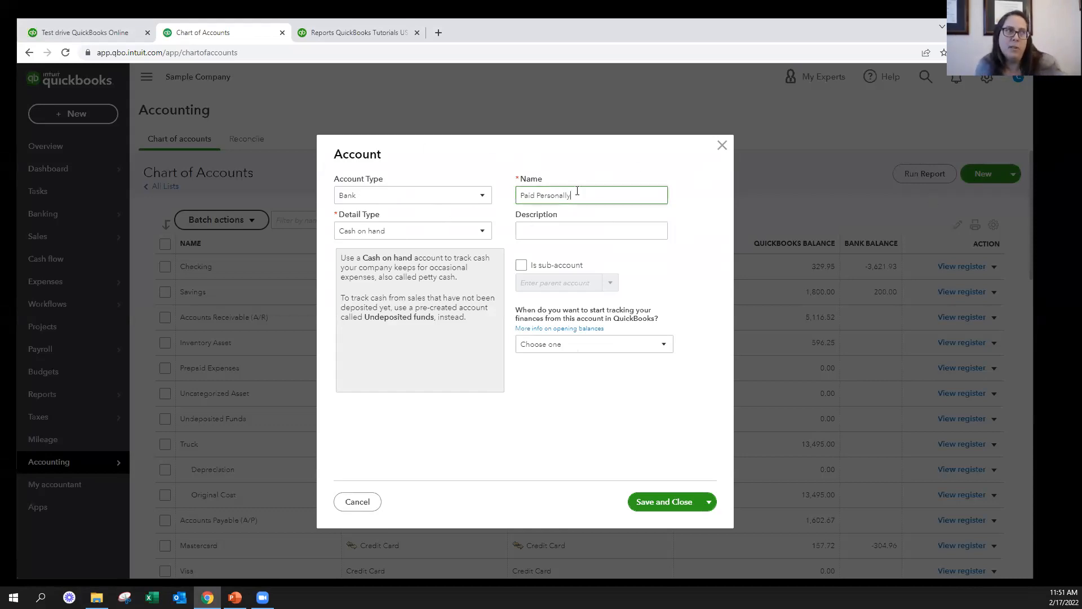
pyautogui.click(666, 501)
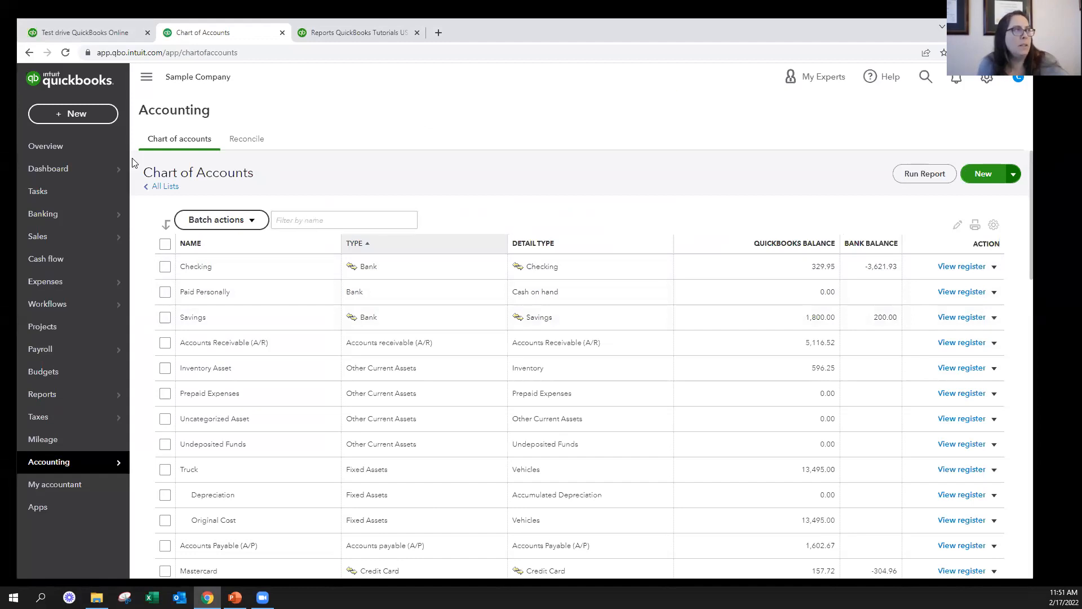
# Create a new expense for payee Amazon with Paid Personally as the payment account
pyautogui.click(80, 115)
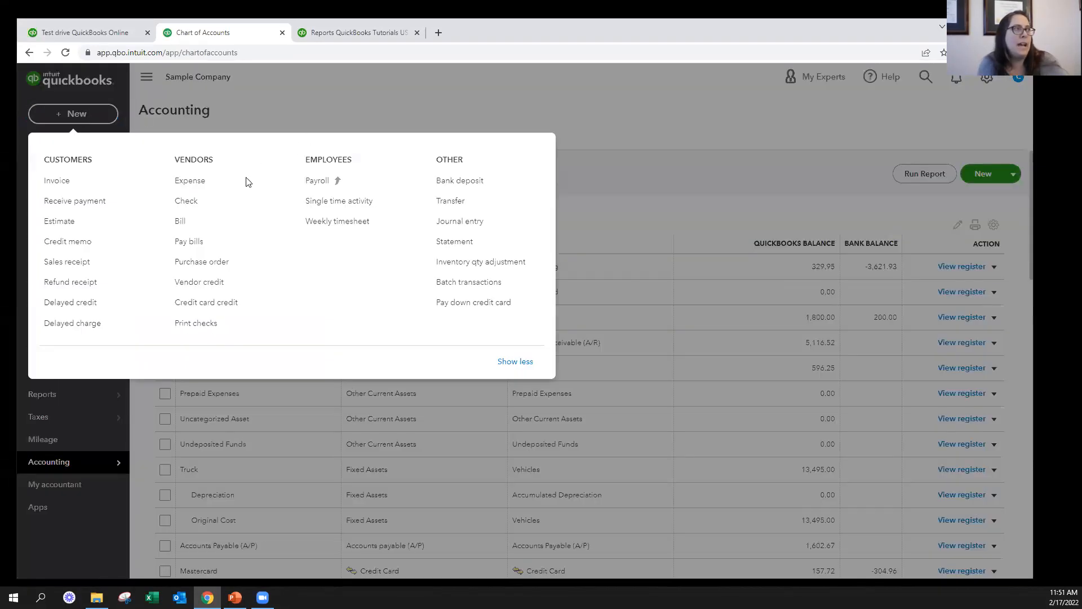
pyautogui.click(199, 180)
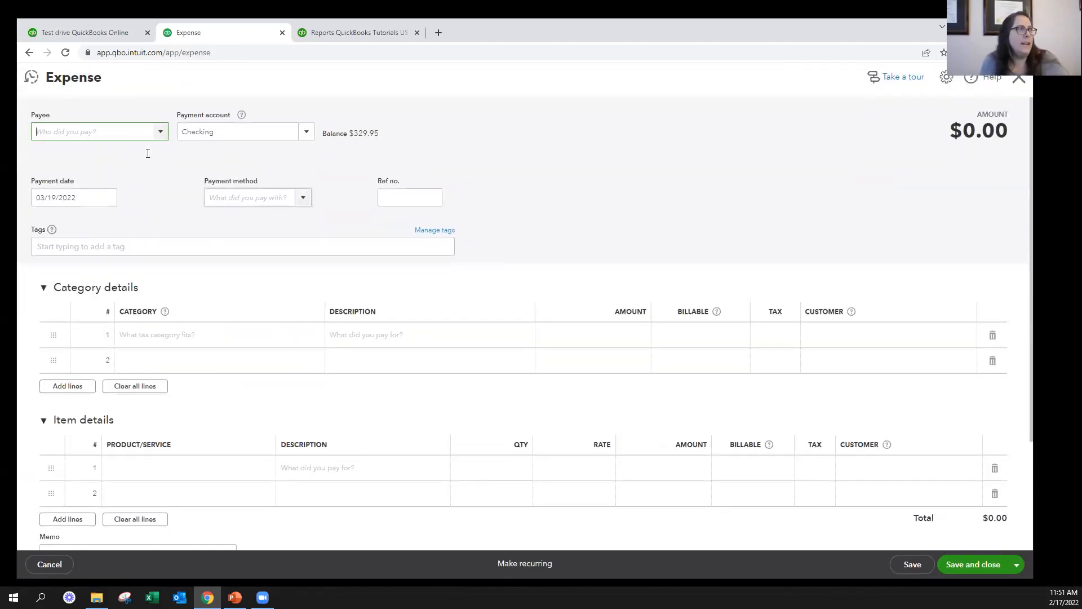
pyautogui.click(93, 131)
pyautogui.write('Amazon')
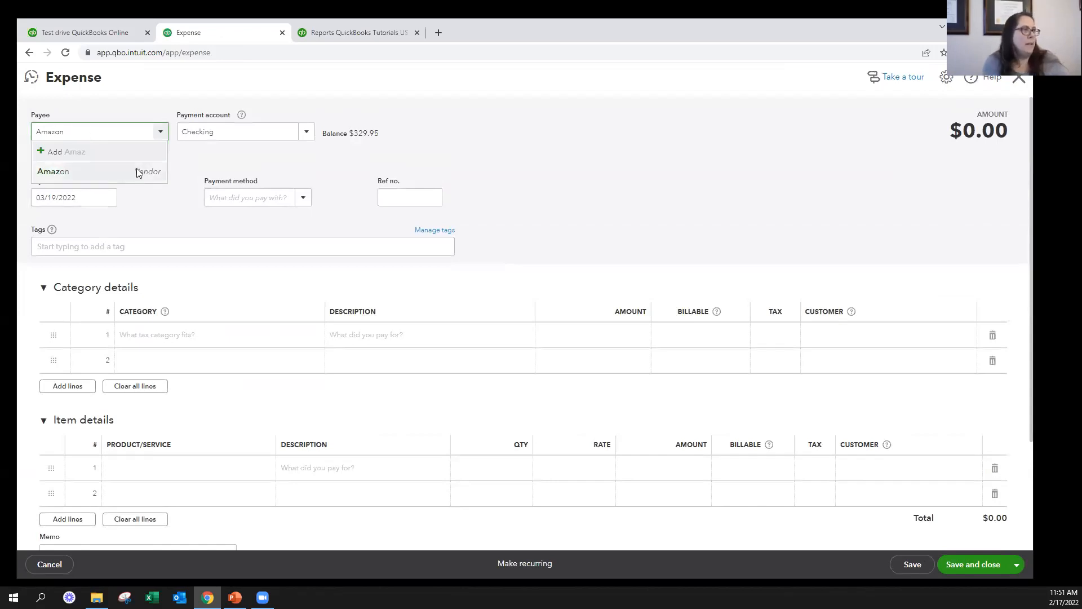
pyautogui.click(85, 172)
pyautogui.click(227, 134)
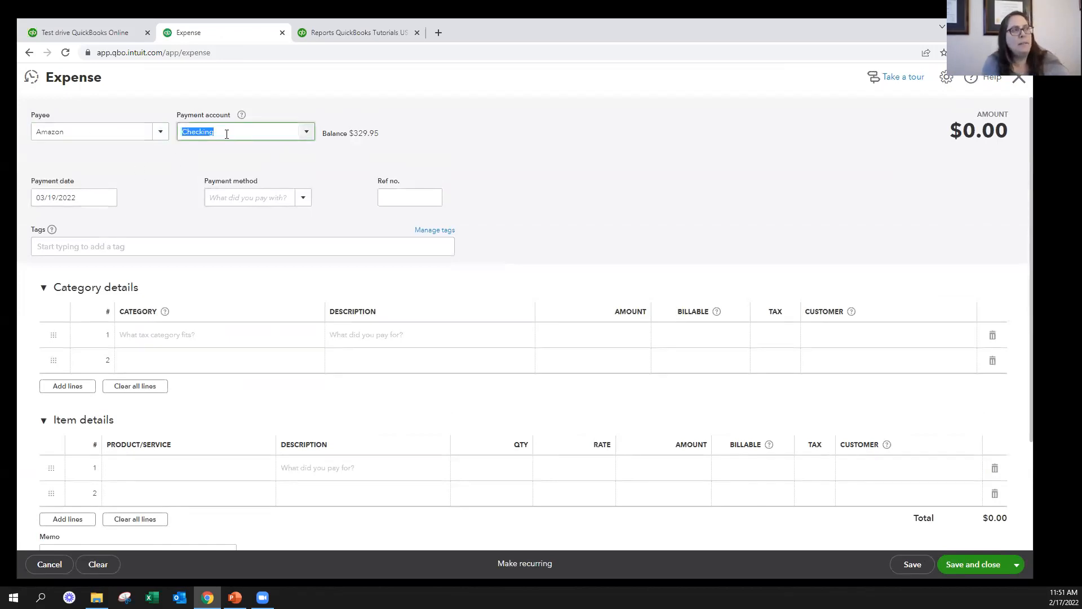
pyautogui.click(307, 133)
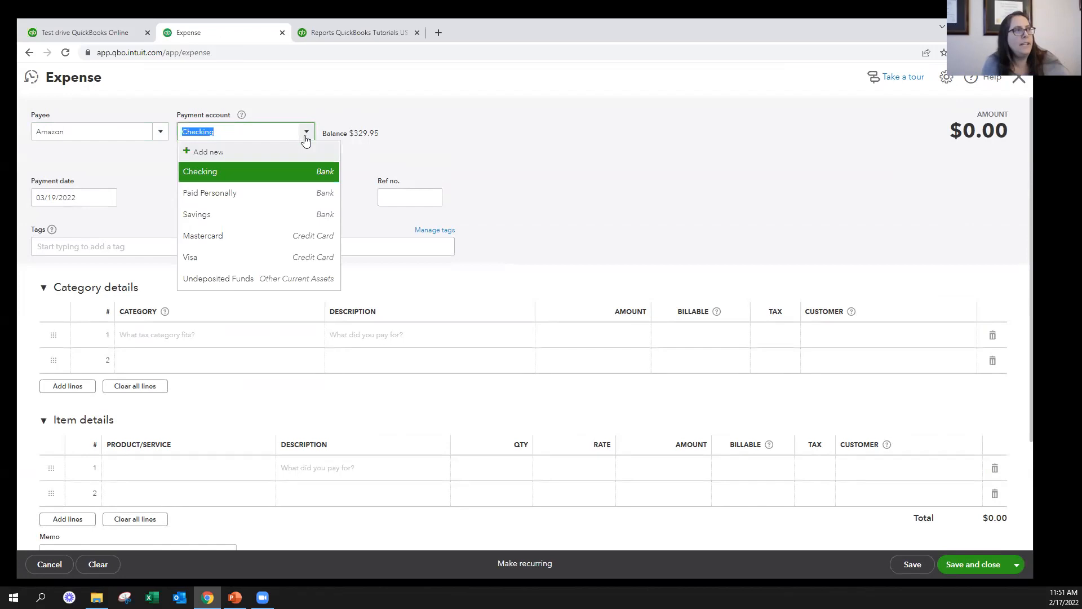
pyautogui.click(230, 195)
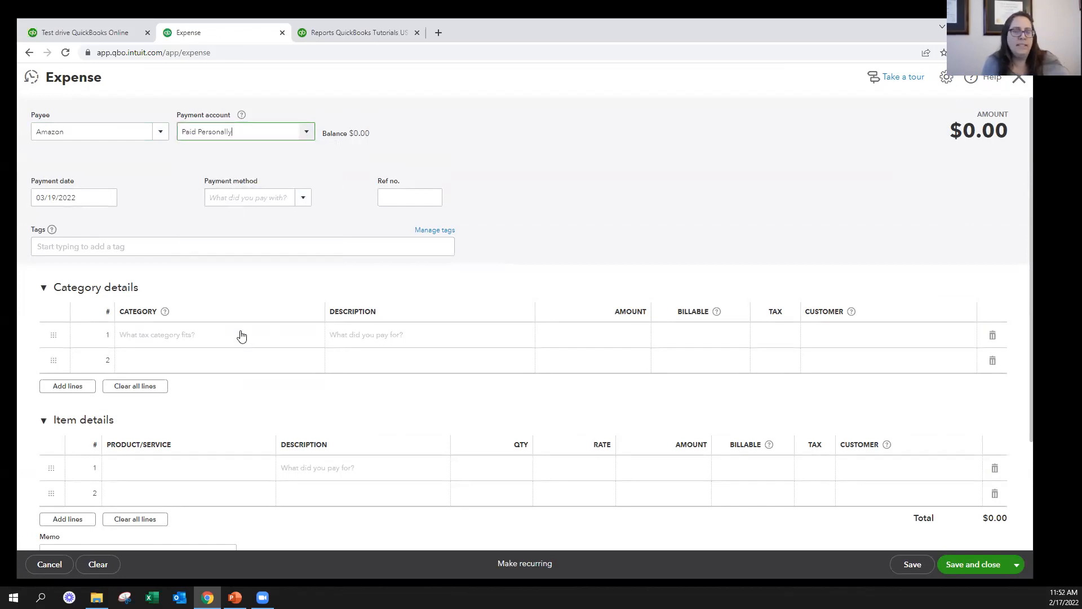
# Categorize the expense's first line as Office Expenses for 5000, and save and close the expense
pyautogui.click(242, 335)
pyautogui.click(241, 334)
pyautogui.write('Office Expenses')
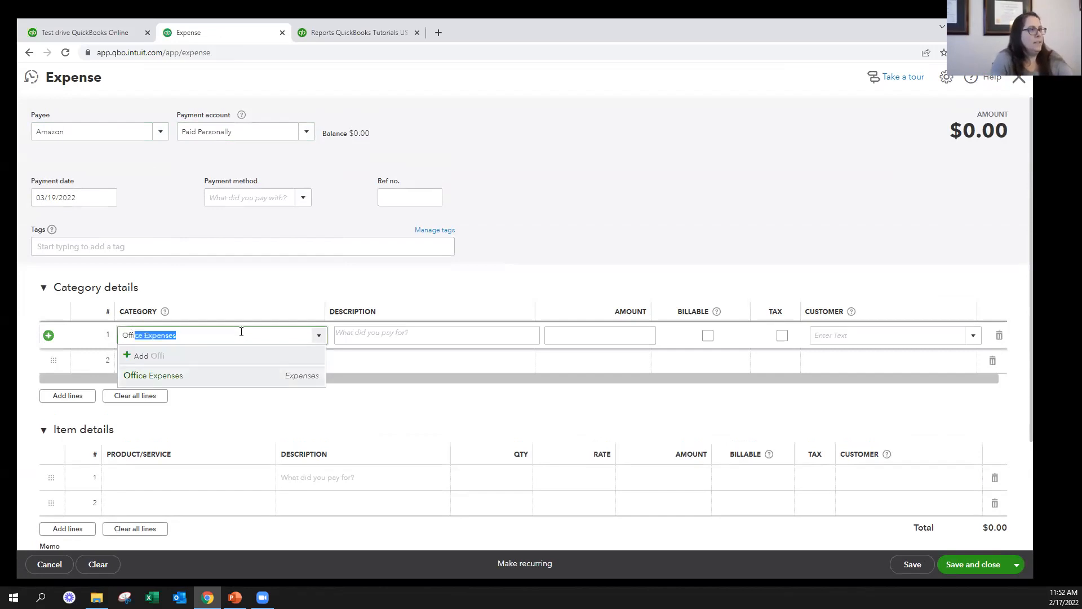
pyautogui.press('Tab')
pyautogui.press('Tab')
pyautogui.write('5,')
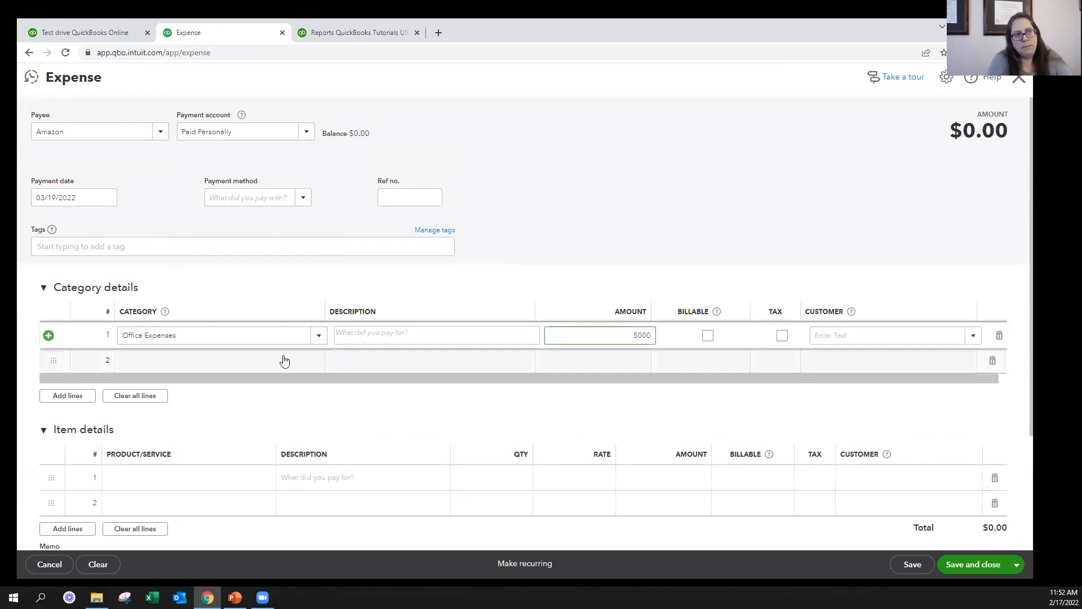
pyautogui.write('000')
pyautogui.click(991, 567)
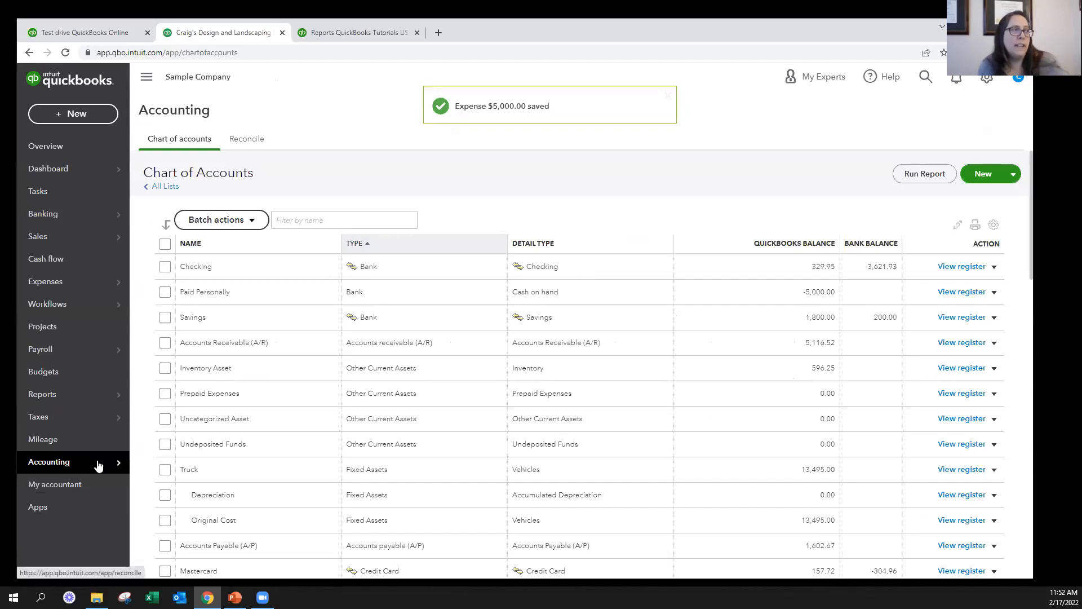
# Open the Banking page to view the bank transactions awaiting review
pyautogui.moveTo(93, 463)
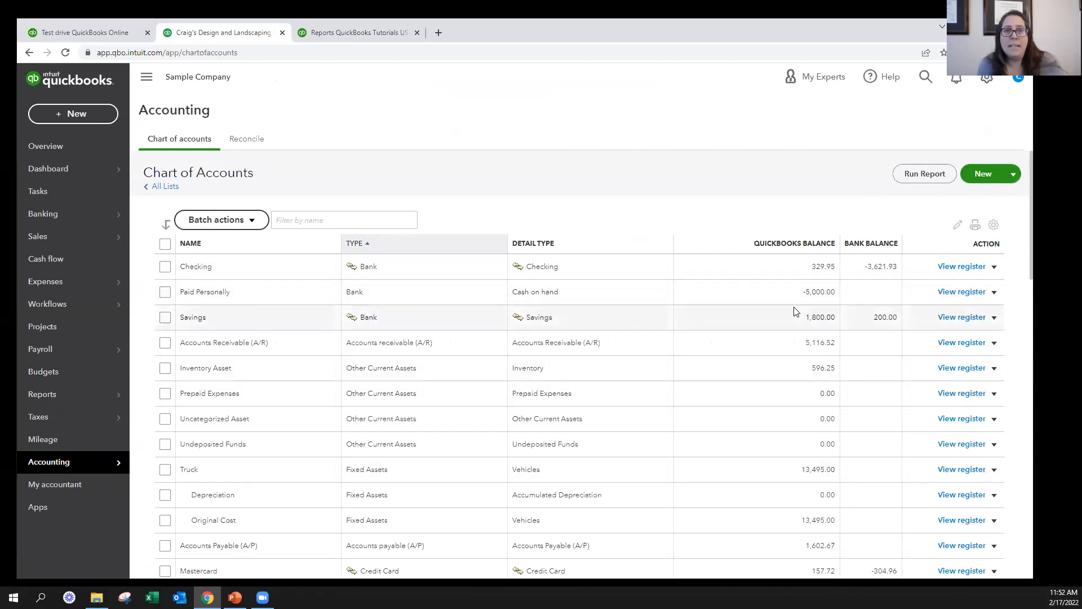
pyautogui.moveTo(85, 219)
pyautogui.click(168, 216)
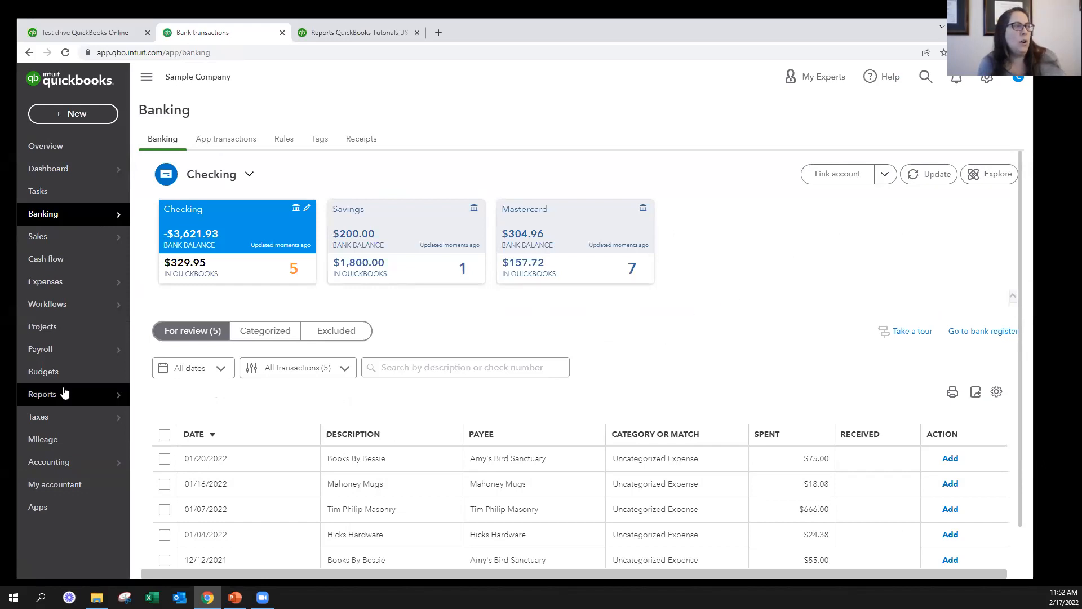
# Open the Profit and Loss report from the favorite reports and examine its expenses down to net income
pyautogui.moveTo(66, 393)
pyautogui.click(185, 399)
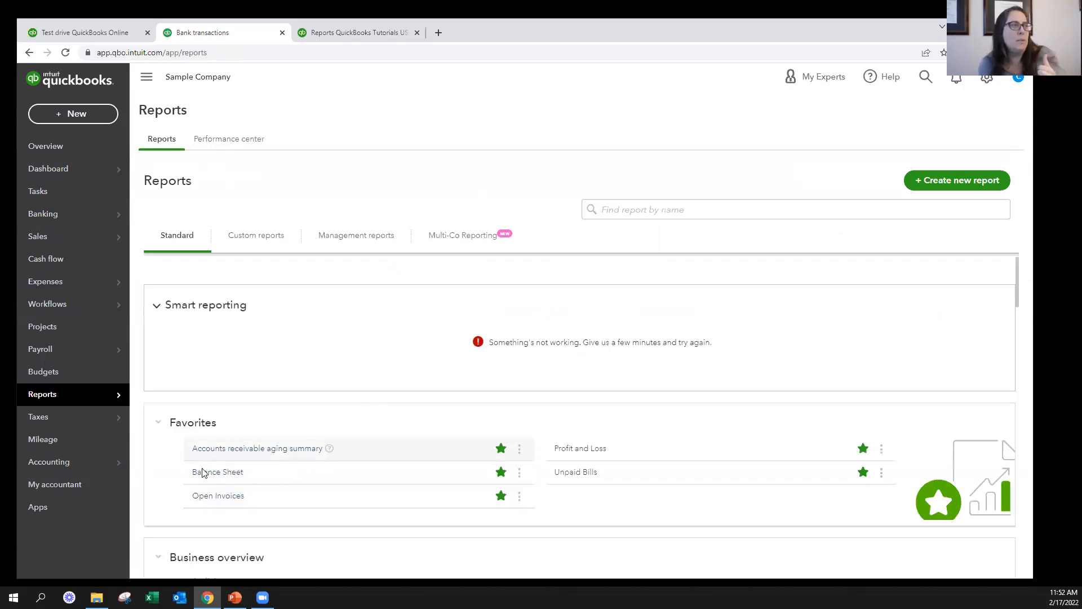
pyautogui.click(588, 450)
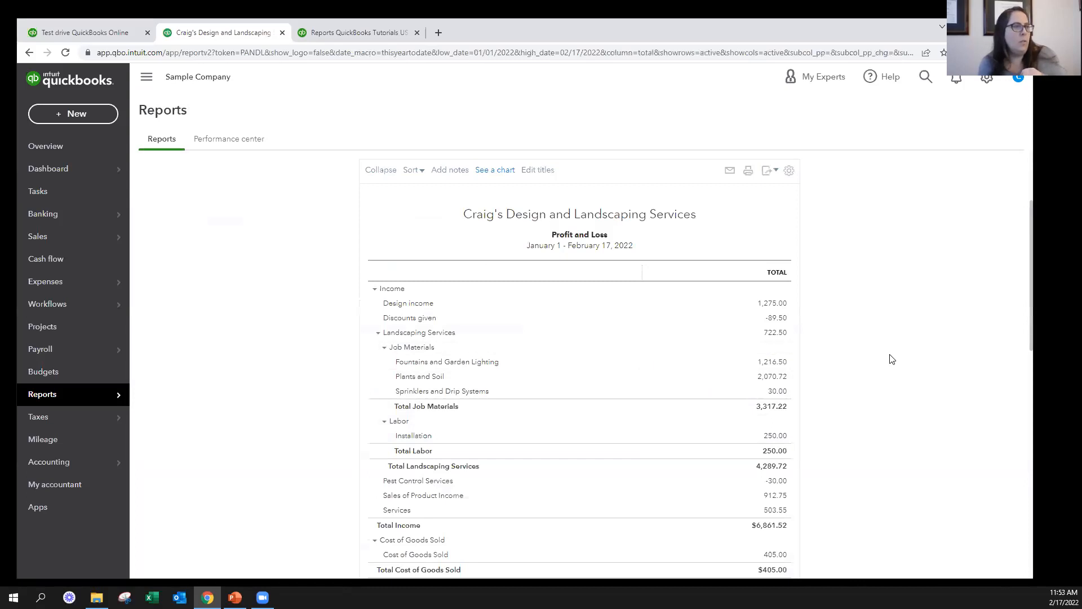
pyautogui.scroll(-5, 892, 359)
pyautogui.scroll(-2, 892, 359)
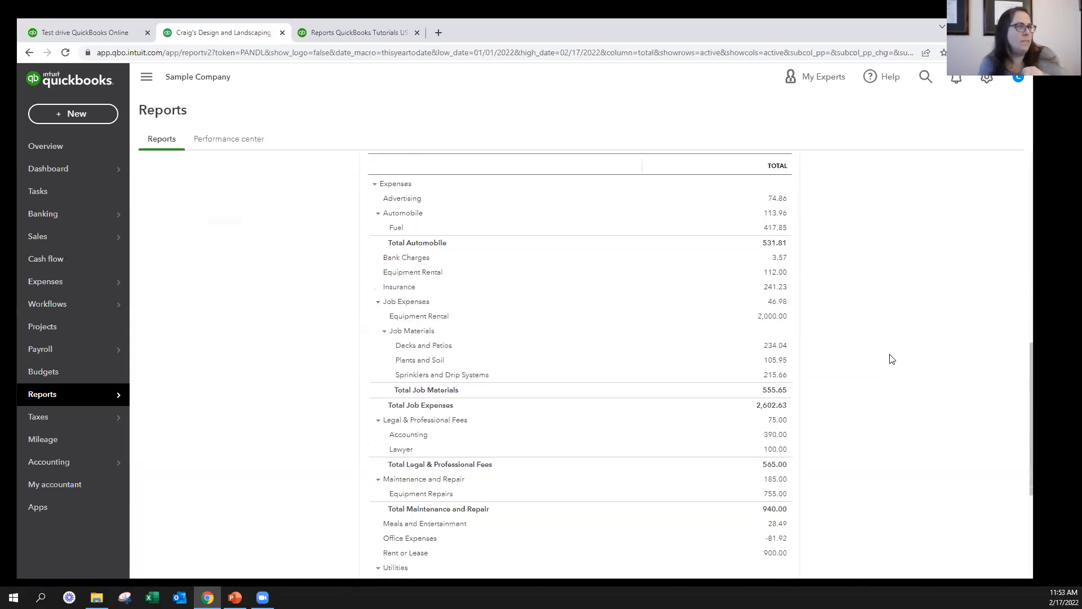
pyautogui.scroll(-4, 892, 359)
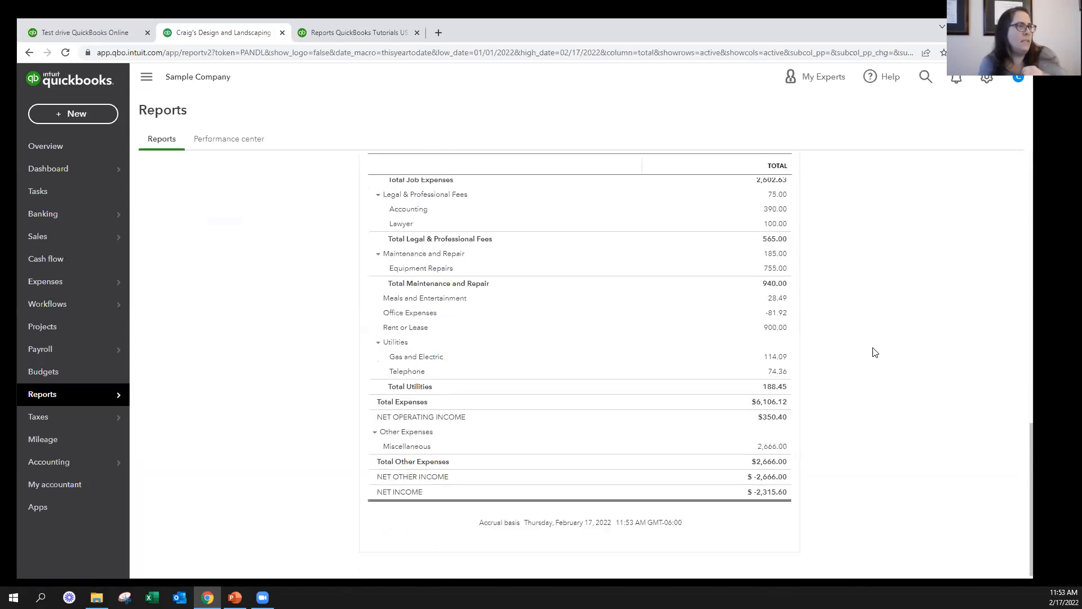
pyautogui.scroll(15, 777, 315)
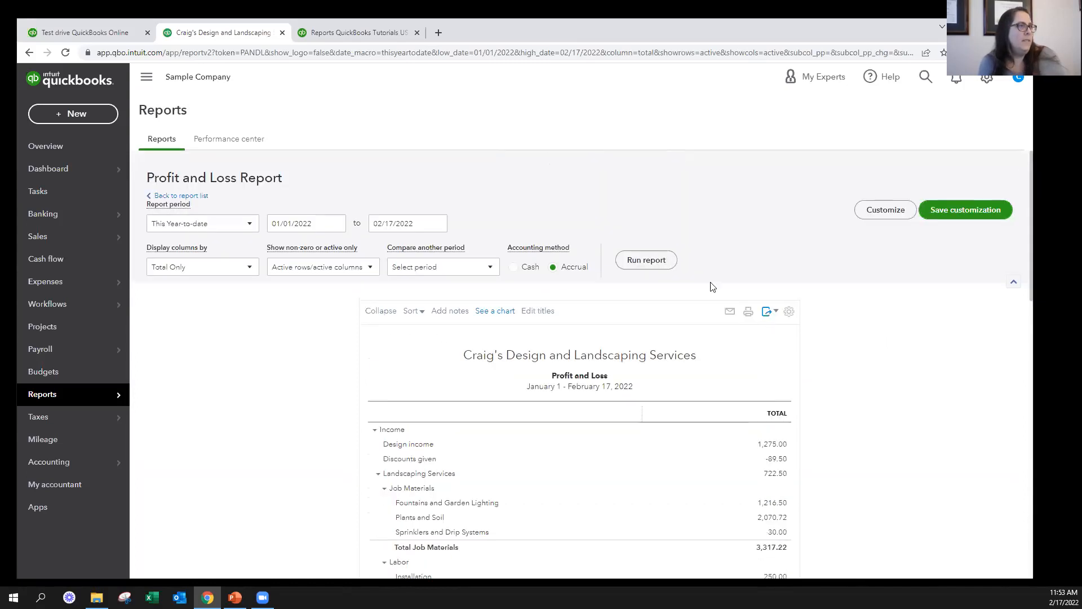
# Check the Amazon expense's date among recent transactions, and rerun the Profit and Loss report with end date 03/21/2022
pyautogui.click(926, 77)
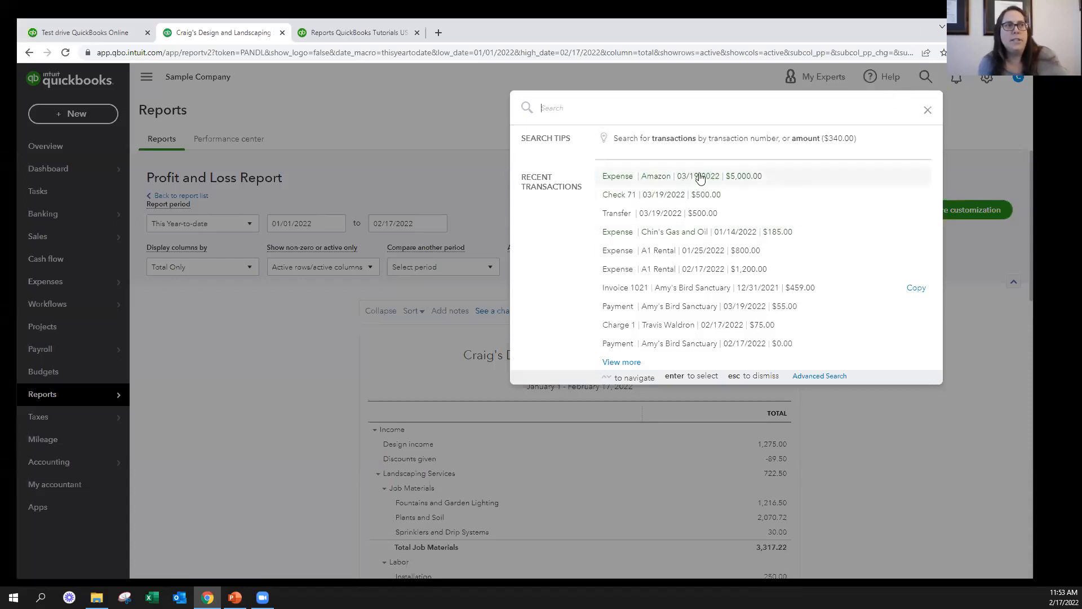
pyautogui.click(429, 221)
pyautogui.click(430, 220)
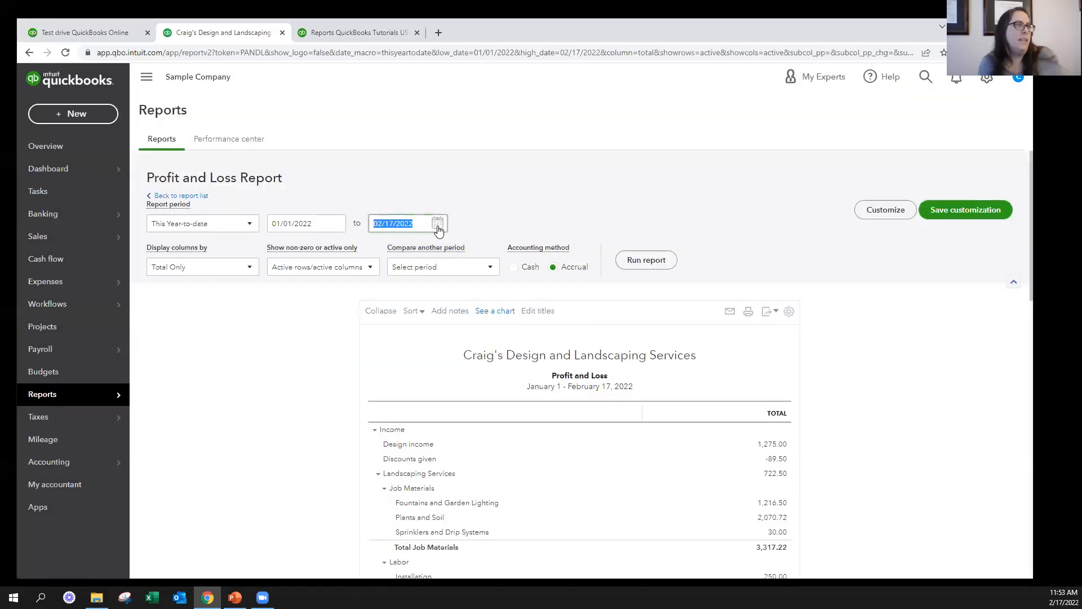
pyautogui.click(438, 225)
pyautogui.click(475, 252)
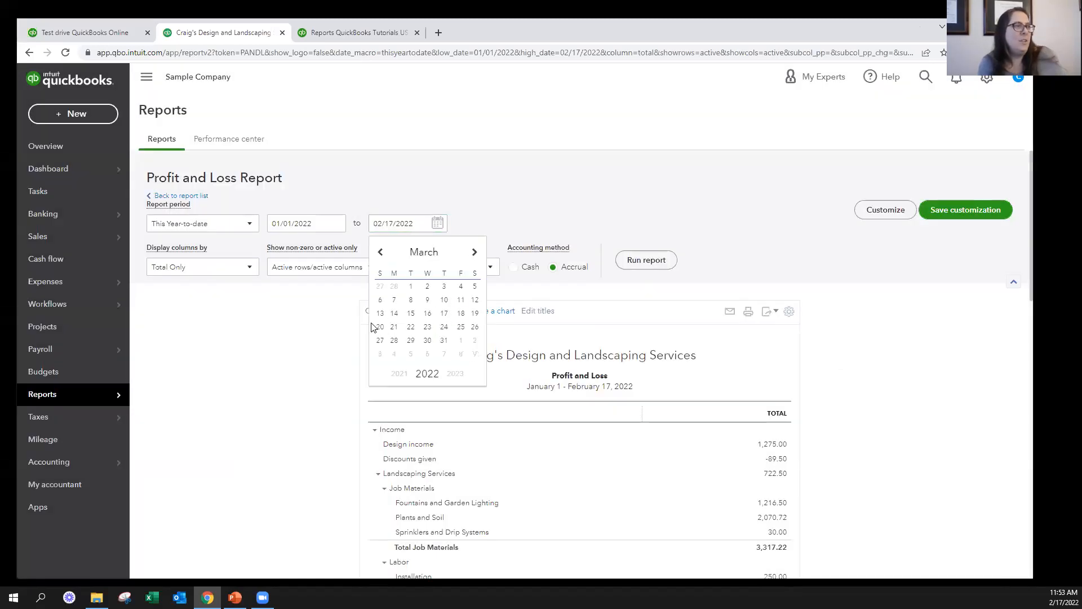
pyautogui.click(394, 327)
pyautogui.click(643, 261)
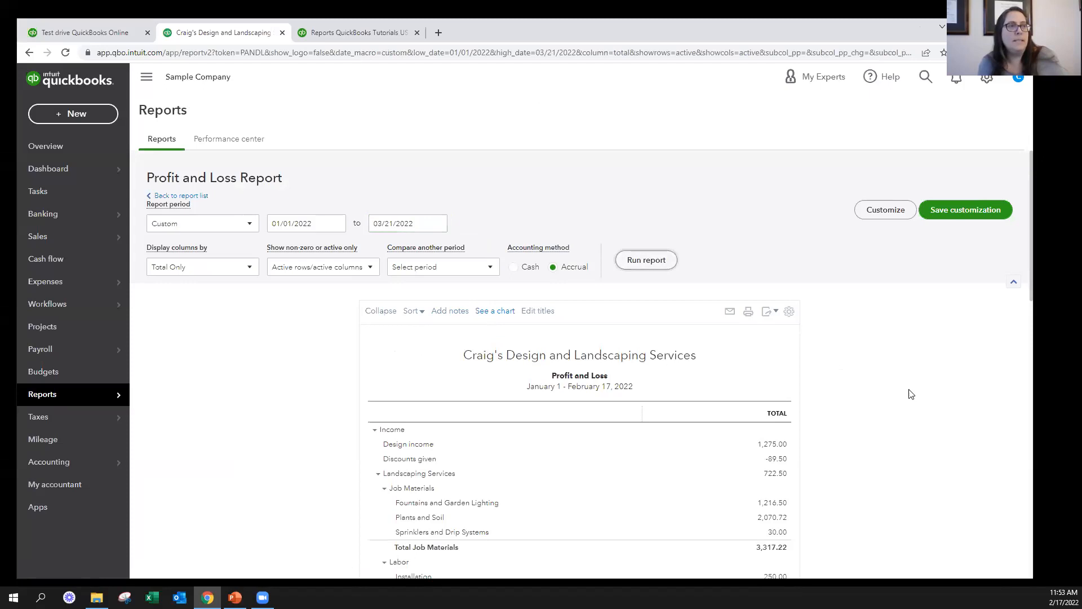
# Open the transactions behind the Office Expenses total on the Profit and Loss report and examine the Amazon expense's row
pyautogui.scroll(-9, 885, 399)
pyautogui.scroll(-6, 885, 399)
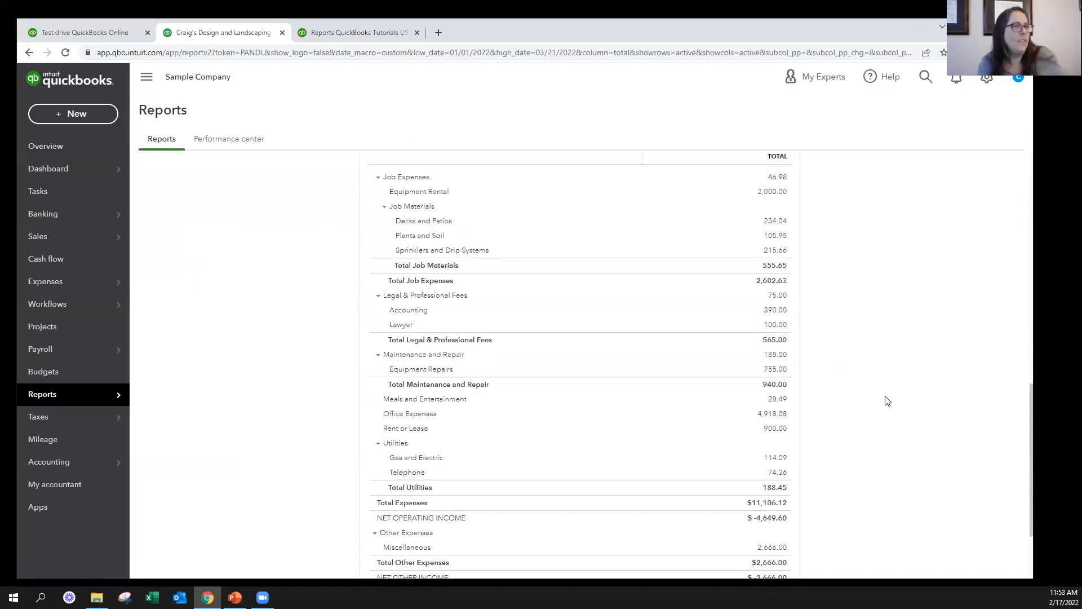
pyautogui.click(772, 313)
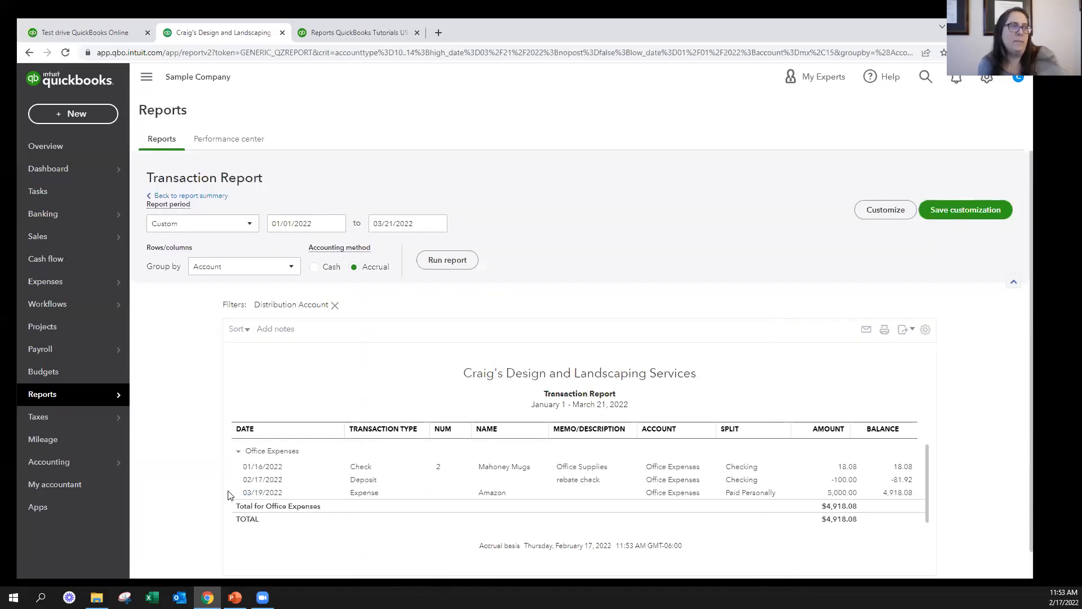
pyautogui.moveTo(229, 495); pyautogui.dragTo(582, 513)
pyautogui.click(995, 499)
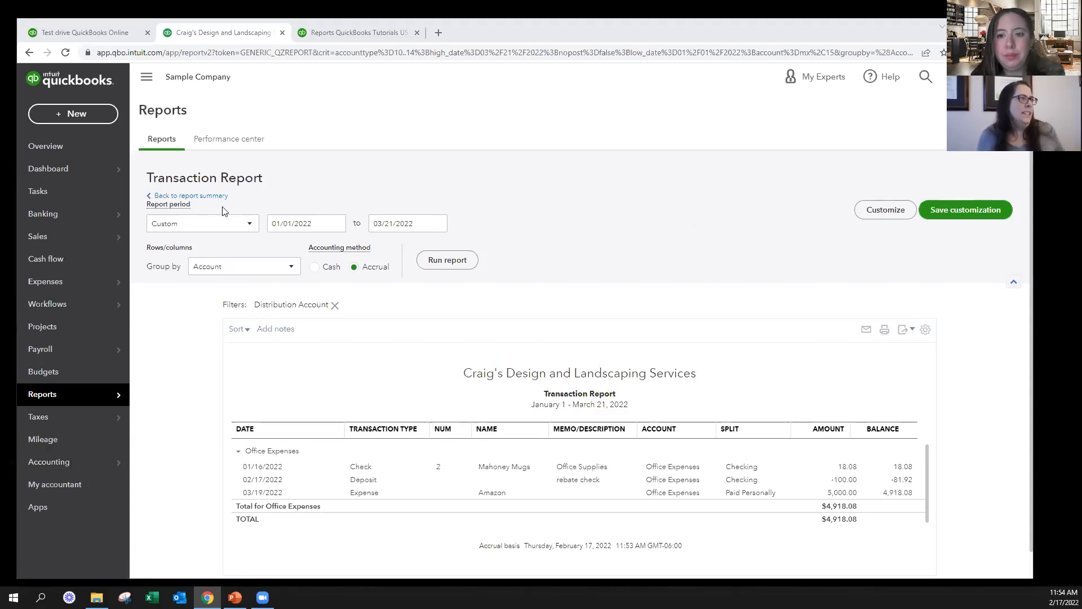
# Return to the report list, open the Balance Sheet report, and run it with end date 12/31/2022
pyautogui.click(187, 196)
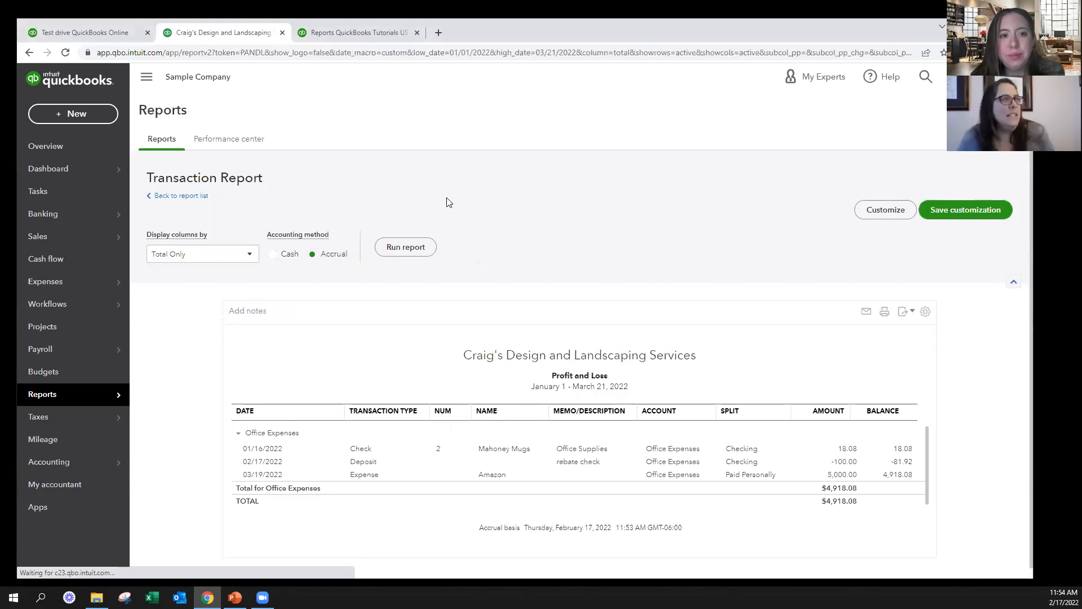
pyautogui.click(37, 396)
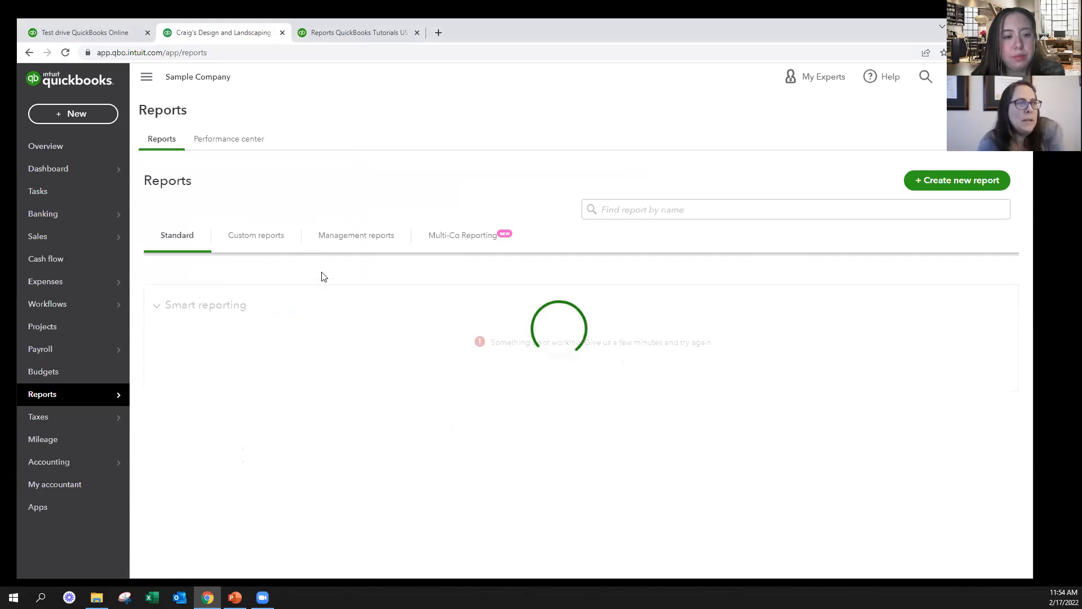
pyautogui.click(219, 473)
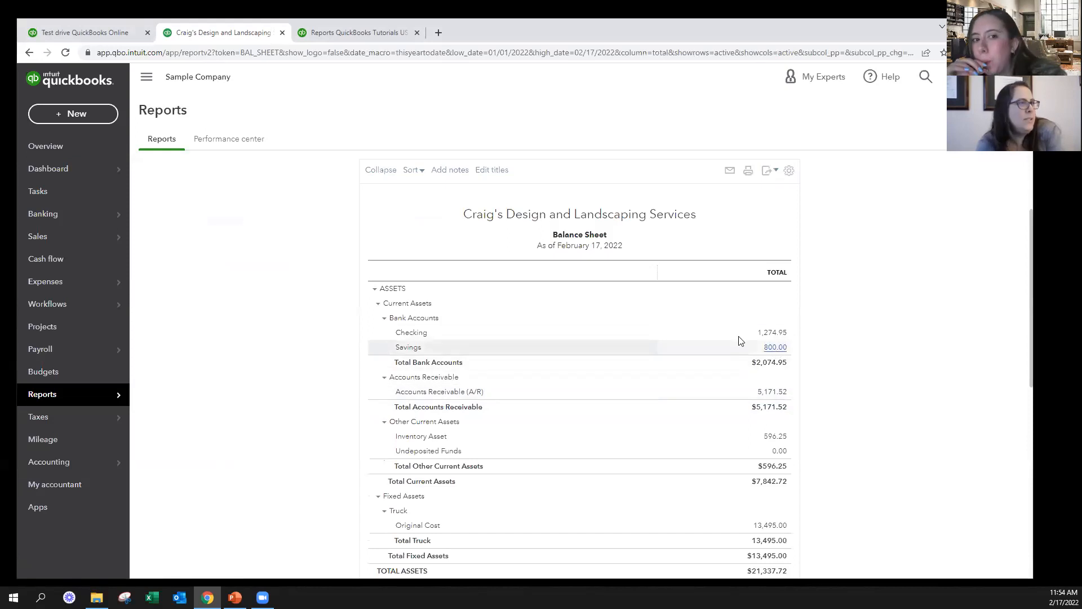
pyautogui.click(424, 224)
pyautogui.click(423, 223)
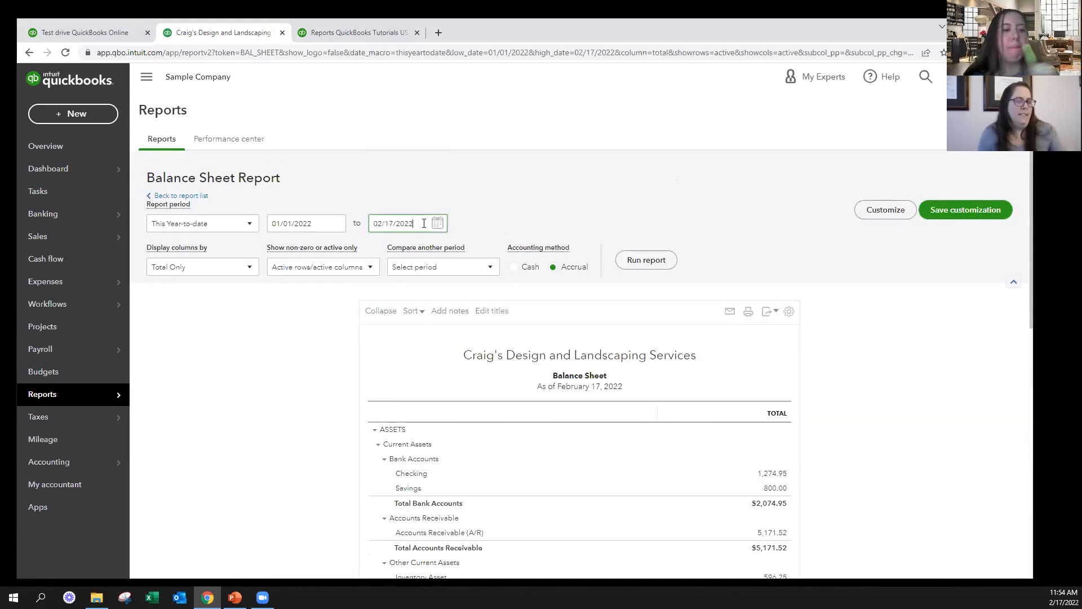
pyautogui.press('r')
pyautogui.click(638, 261)
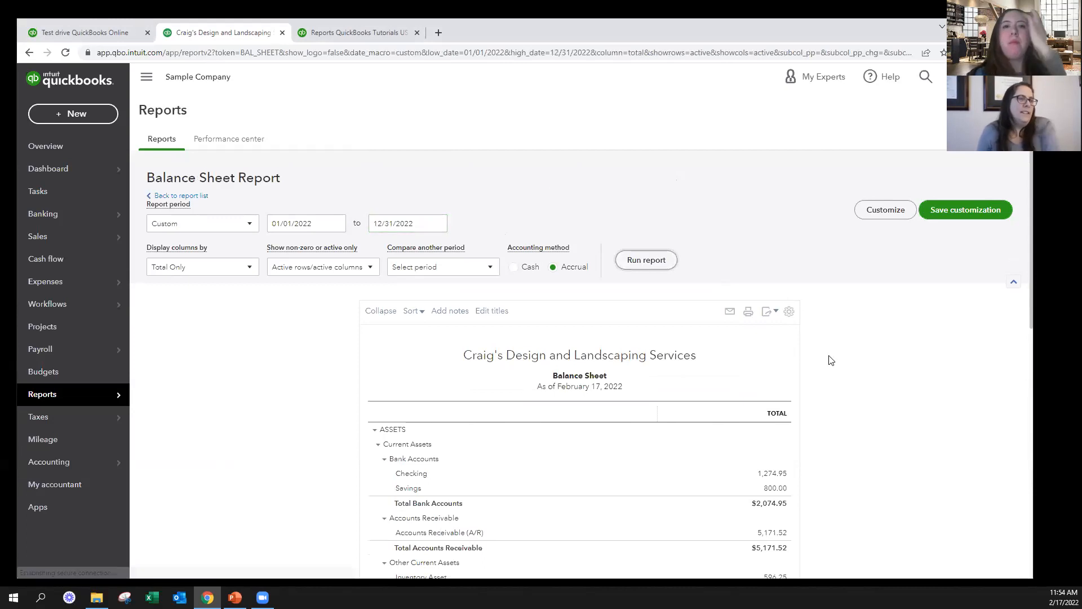
# Examine the Paid Personally balance under Bank Accounts on the Balance Sheet
pyautogui.scroll(-3, 820, 440)
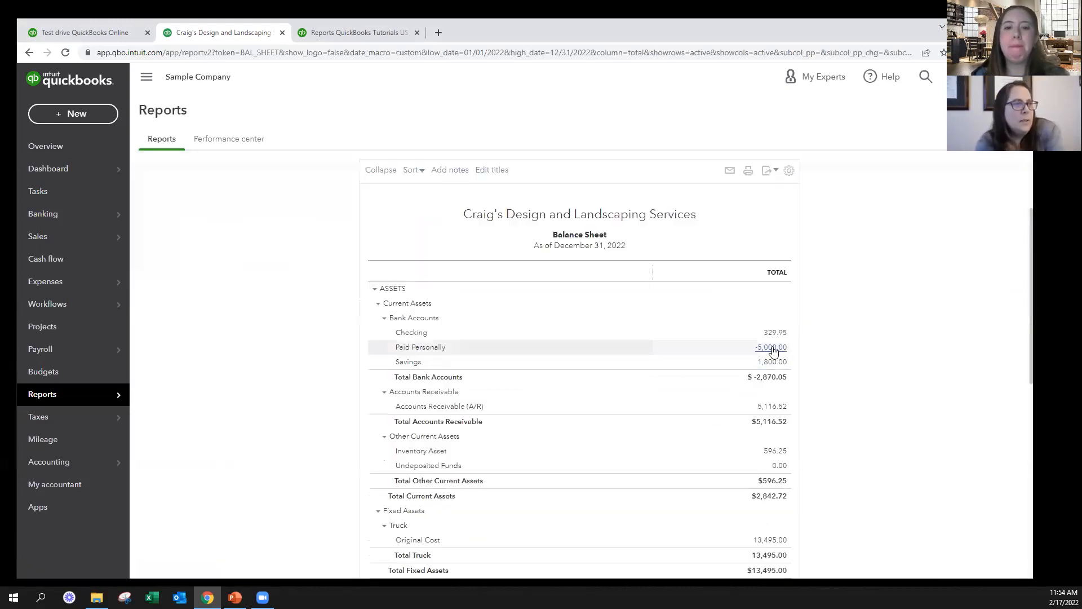
pyautogui.moveTo(753, 346); pyautogui.dragTo(811, 354)
pyautogui.click(806, 353)
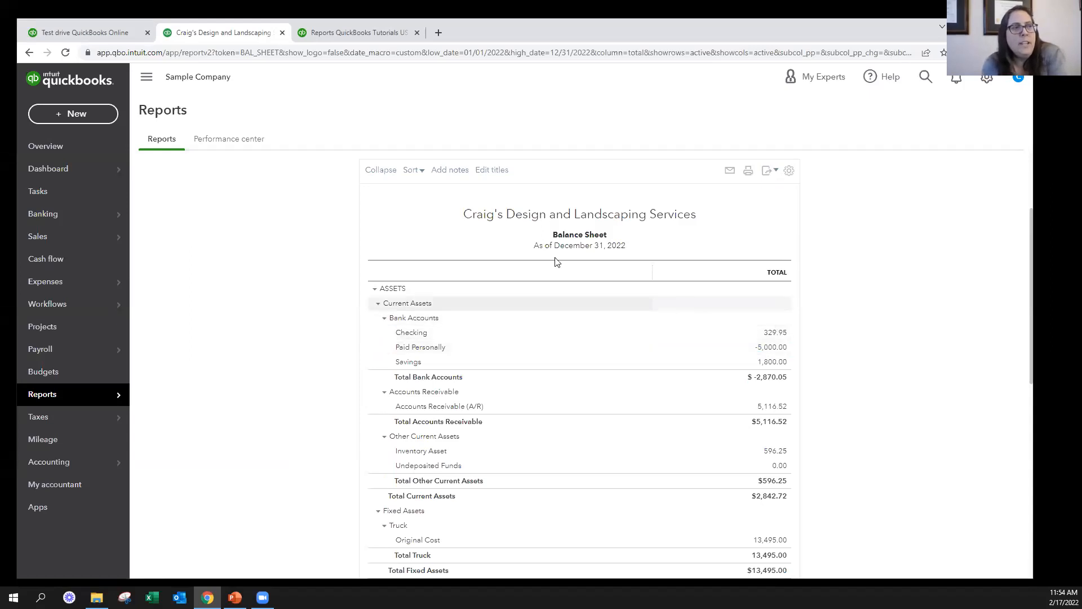
# Fill in a fund transfer from Checking to Paid Personally, and leave it without saving
pyautogui.click(76, 116)
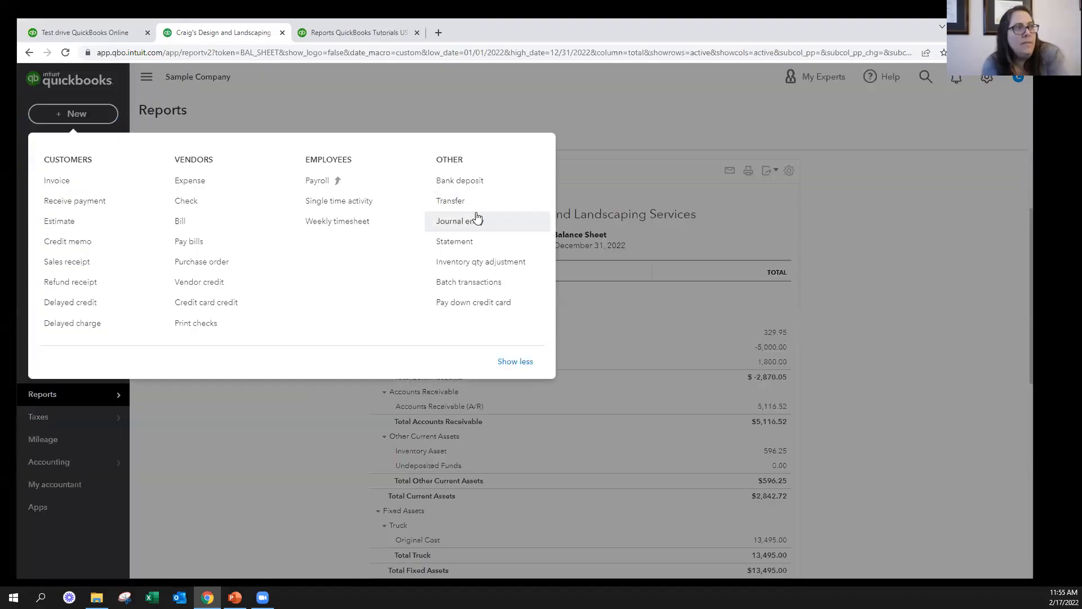
pyautogui.click(488, 209)
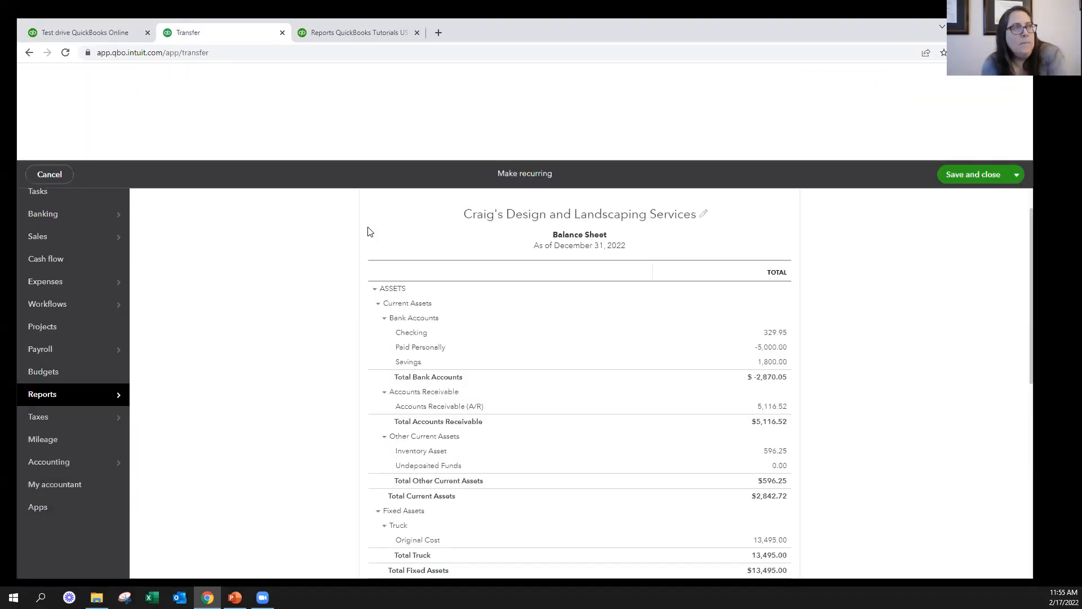
pyautogui.click(123, 160)
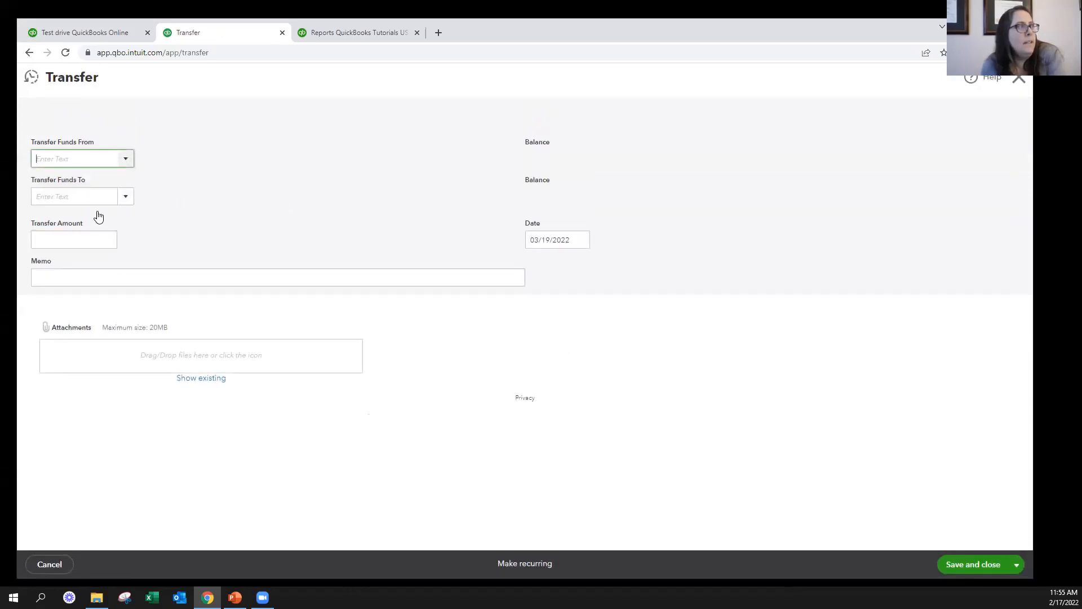
pyautogui.click(79, 201)
pyautogui.click(121, 198)
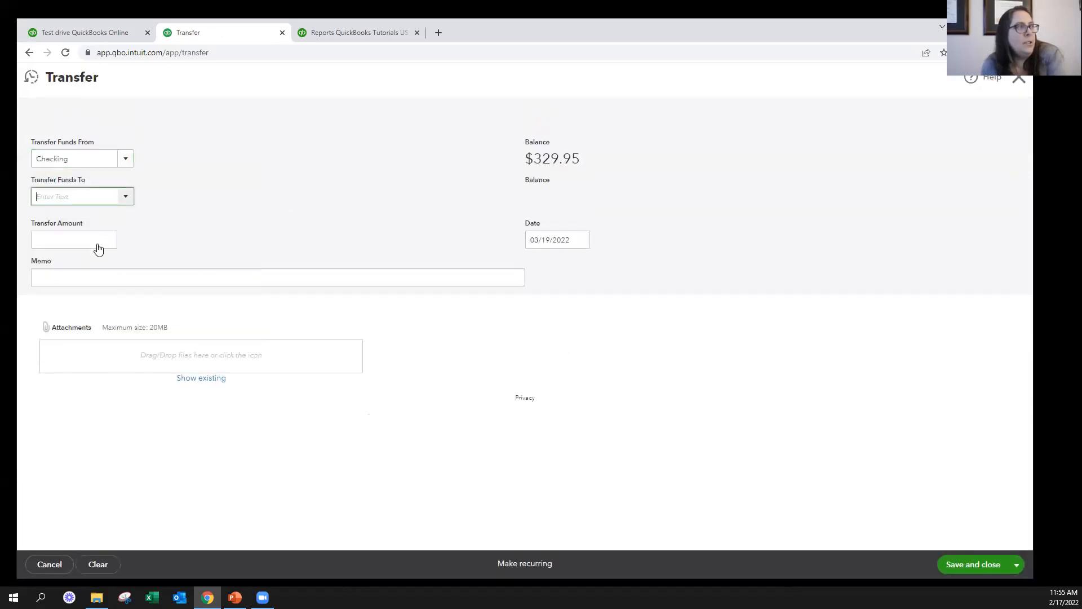
pyautogui.click(79, 261)
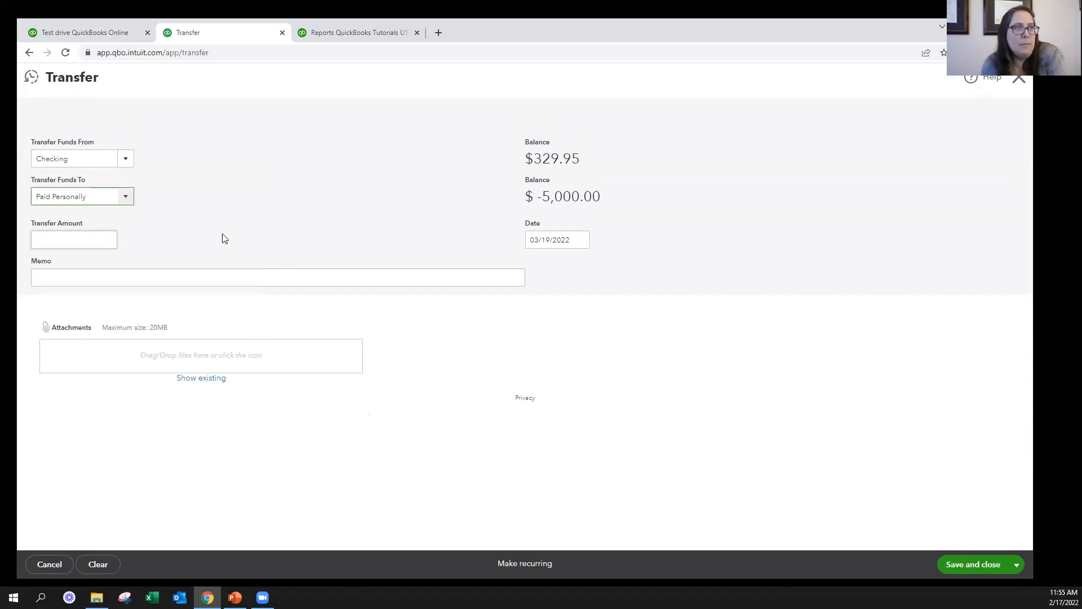
pyautogui.click(1018, 79)
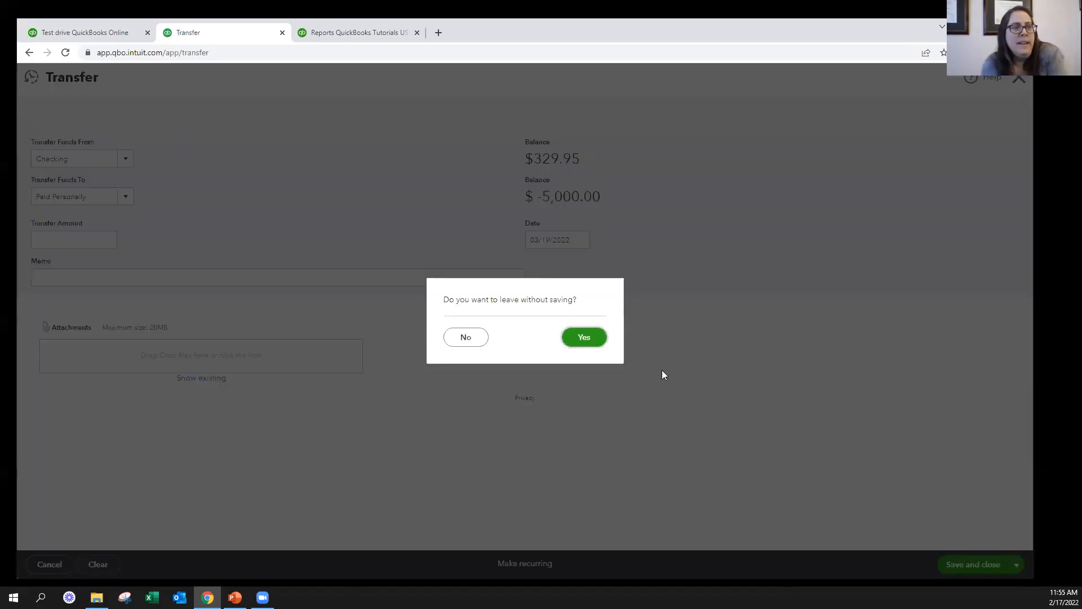
pyautogui.click(586, 337)
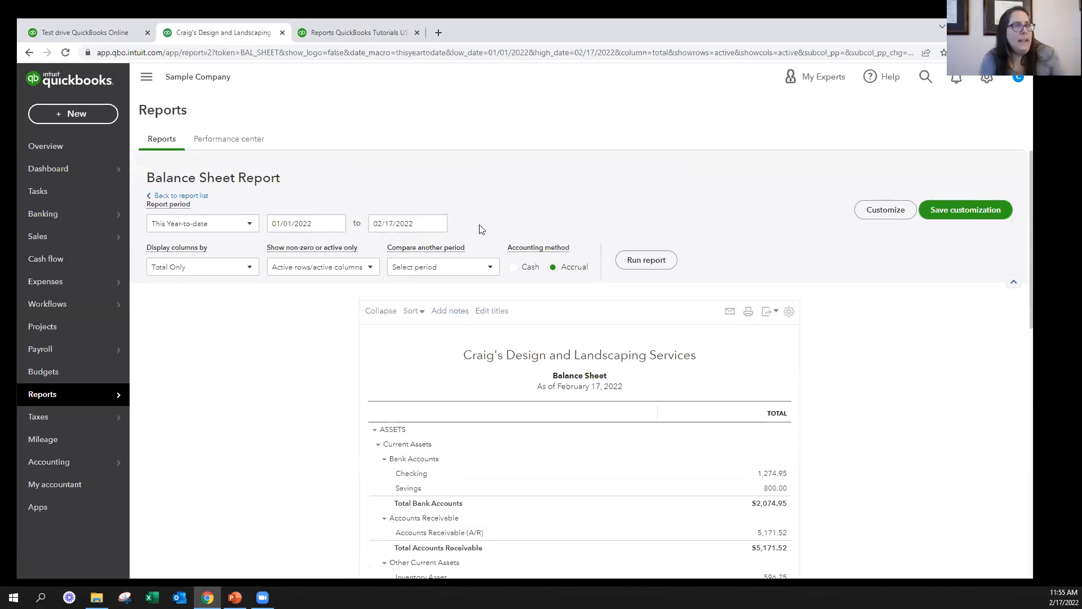
# Set the Balance Sheet's end date to 12/31/2022 and rerun the report
pyautogui.tripleClick(432, 223)
pyautogui.write('12/31/2022')
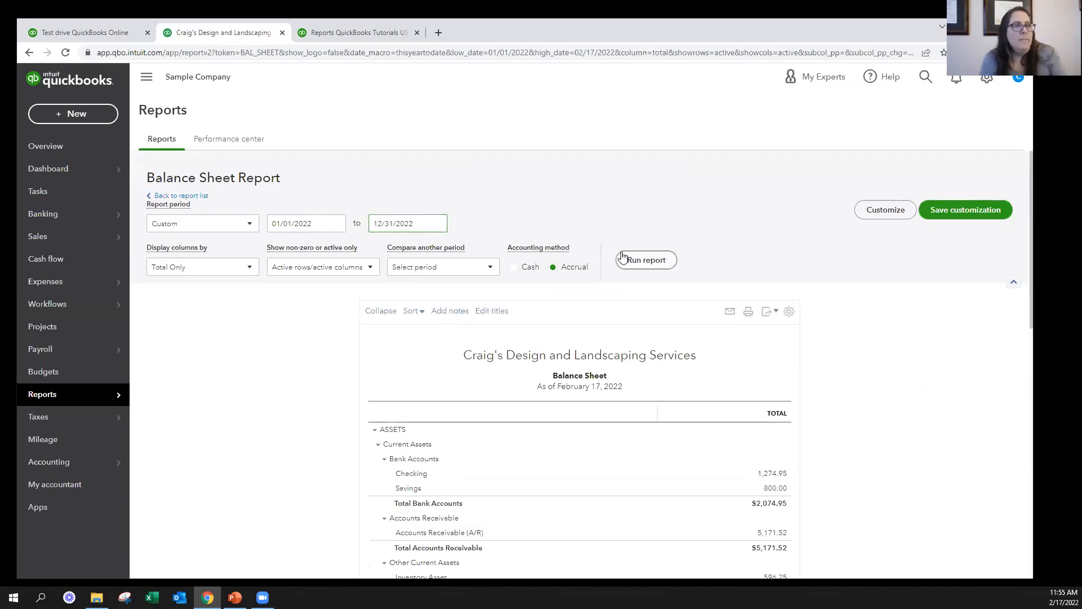
pyautogui.click(623, 259)
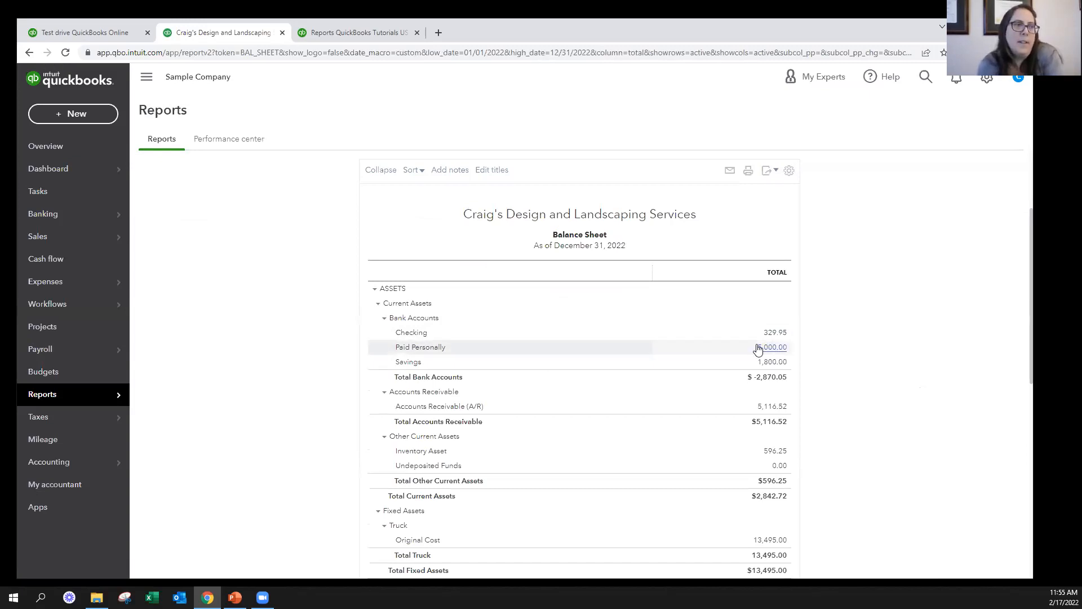
# Examine the Balance Sheet from its bank accounts down to liabilities and equity, and switch to the PowerPoint presentation
pyautogui.scroll(-8, 809, 356)
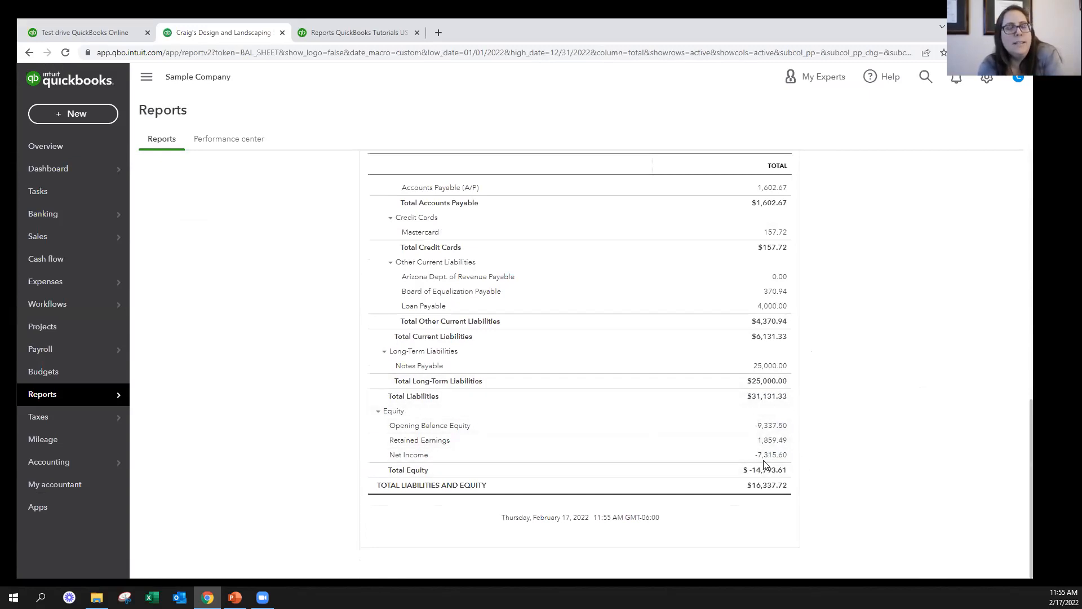
pyautogui.scroll(10, 805, 410)
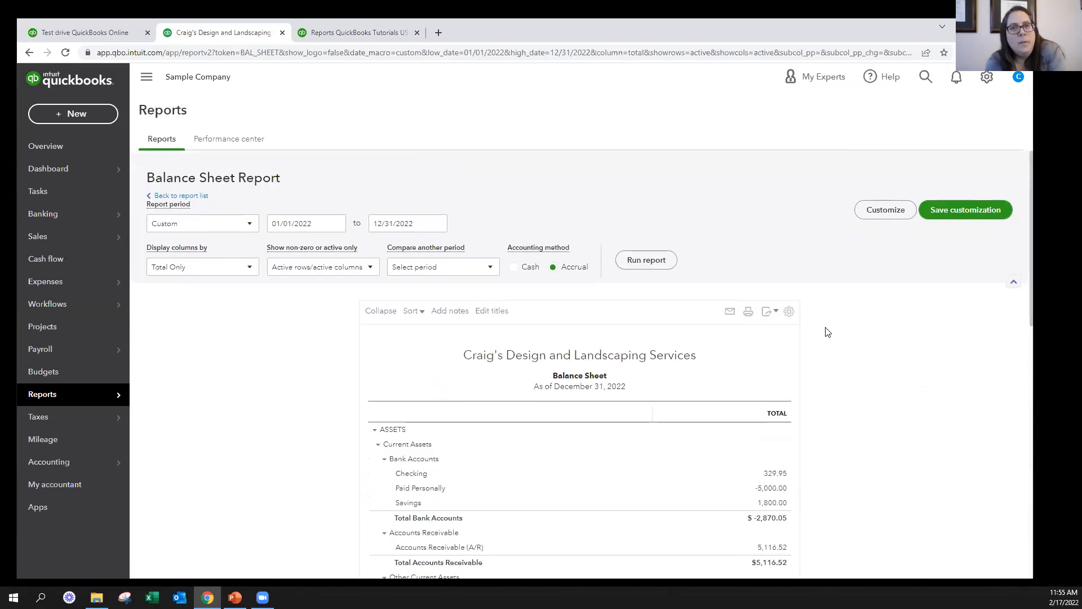
pyautogui.scroll(-1, 743, 418)
pyautogui.scroll(-1, 742, 418)
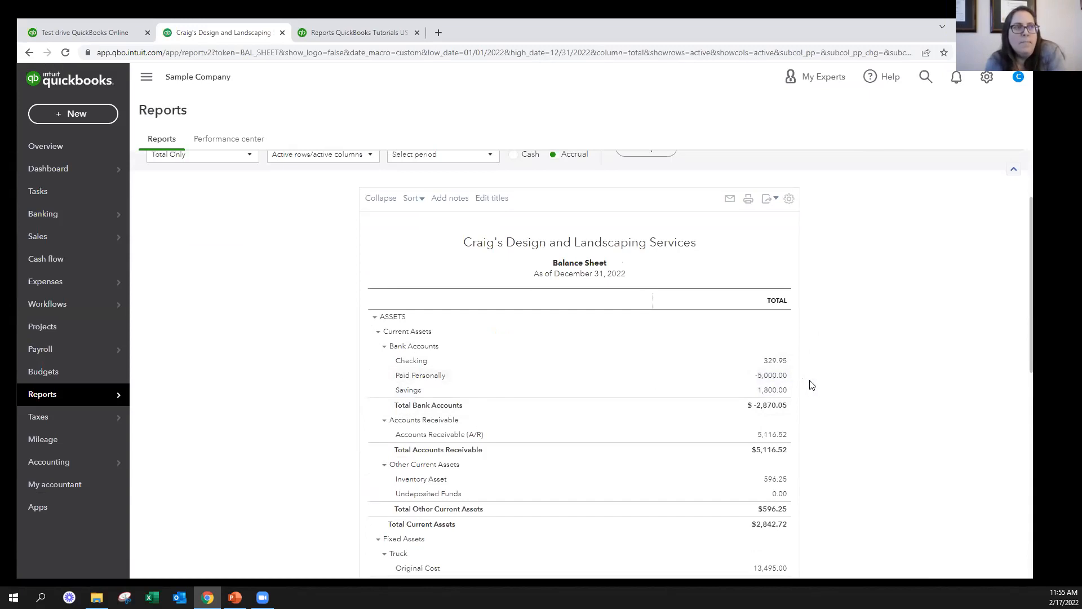
pyautogui.scroll(-10, 813, 384)
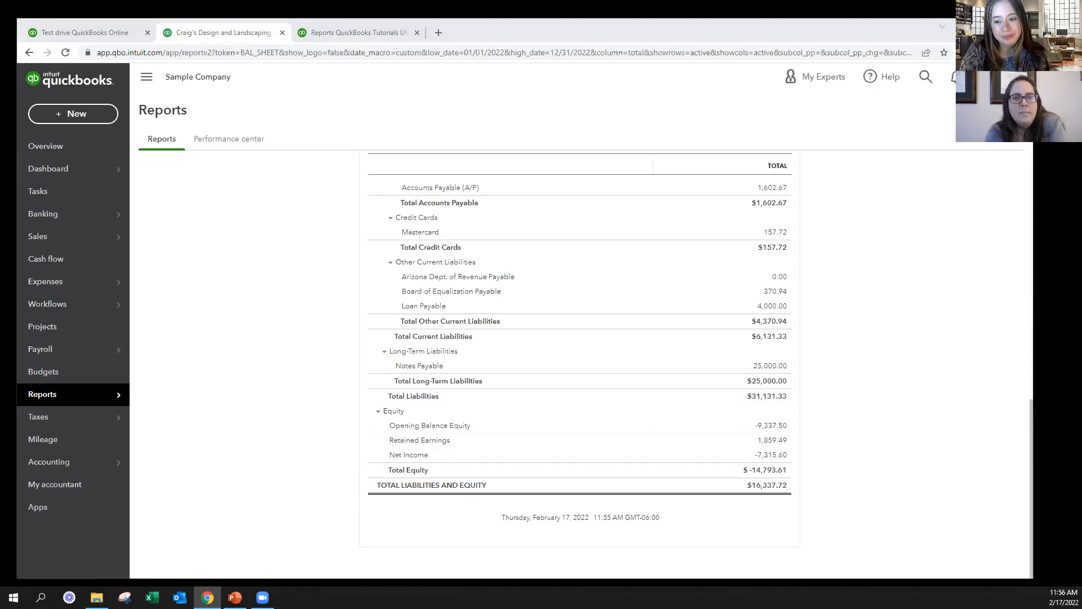
pyautogui.hotkey('alt', 'Tab')
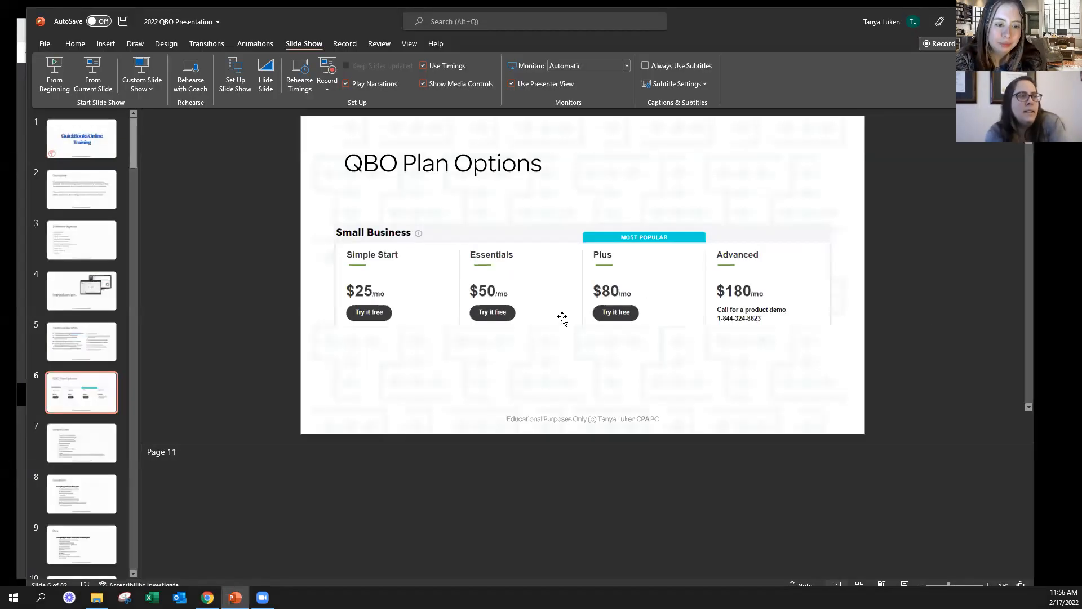